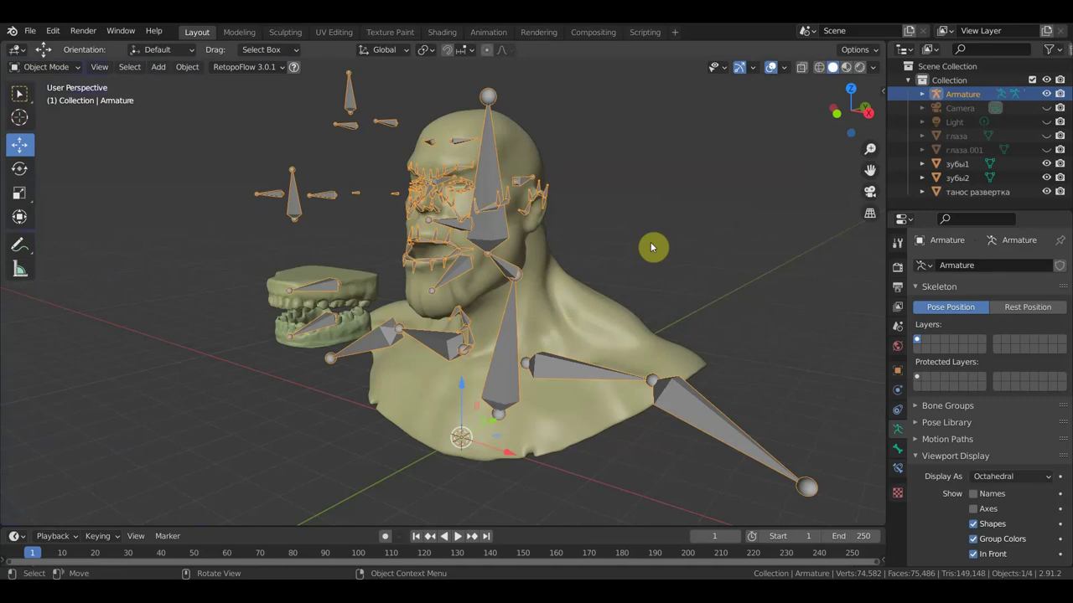
Unhide the hidden second eyeball object in the Outliner.
scroll(651, 246, up, 2)
mouse_move(652, 245)
middle_down()
mouse_move(658, 293)
mouse_move(605, 281)
middle_up()
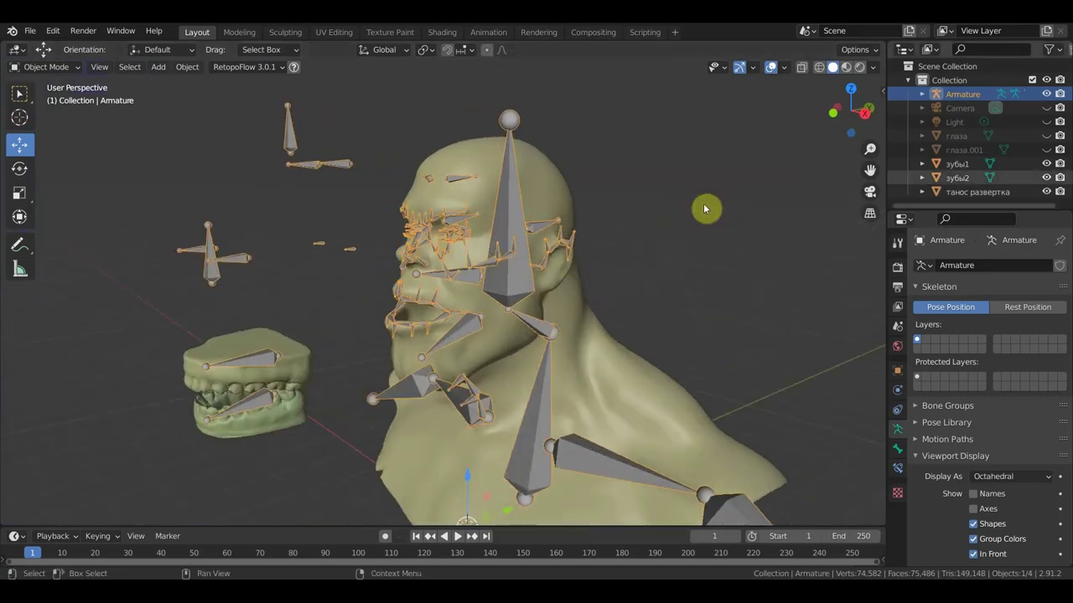
click(1046, 136)
Orbit to the face and select the left eyeball together with the armature.
mouse_move(594, 246)
middle_down()
mouse_move(654, 317)
mouse_move(677, 252)
mouse_move(628, 268)
mouse_move(390, 173)
middle_up()
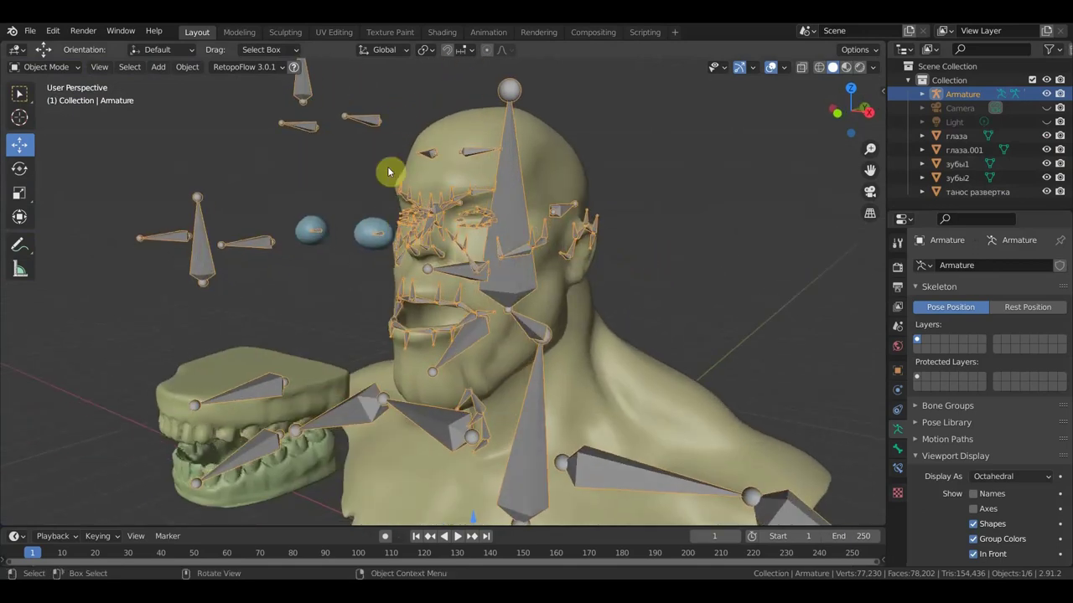
click(73, 67)
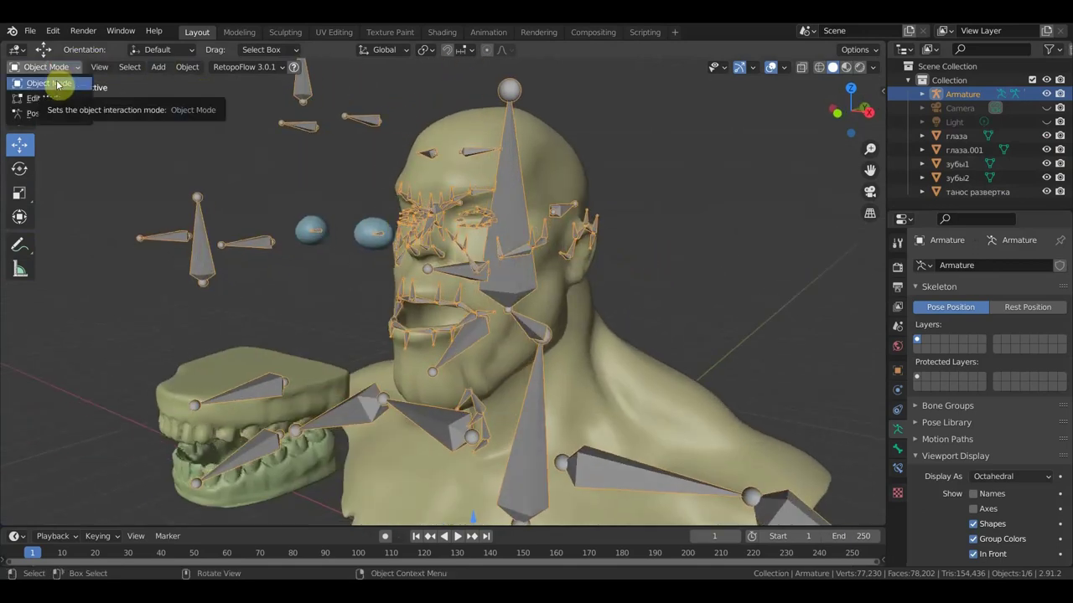
click(57, 86)
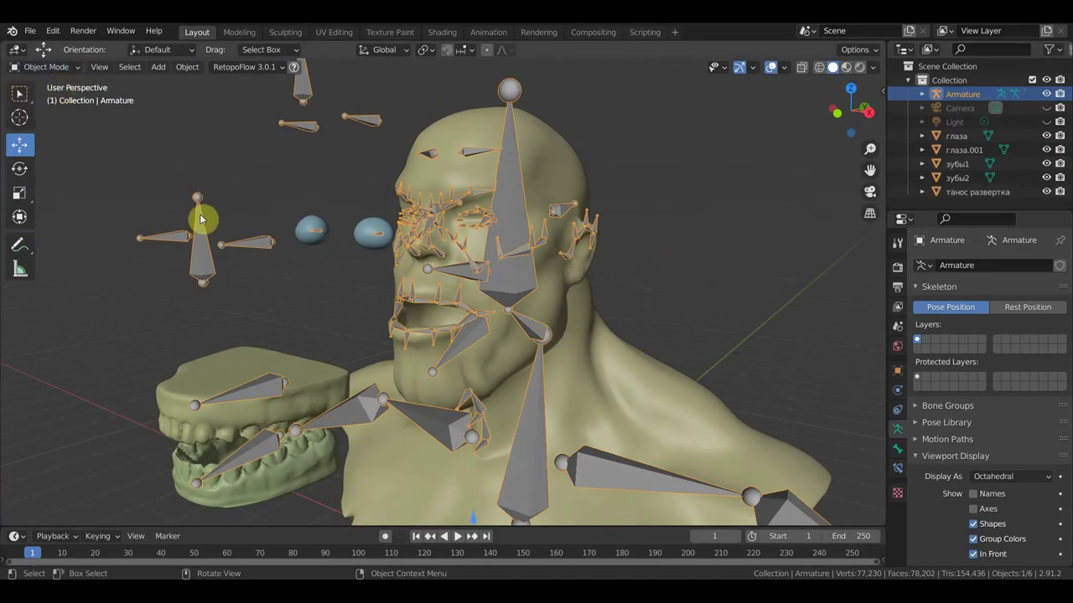
mouse_move(256, 229)
middle_down()
mouse_move(244, 230)
mouse_move(342, 254)
middle_up()
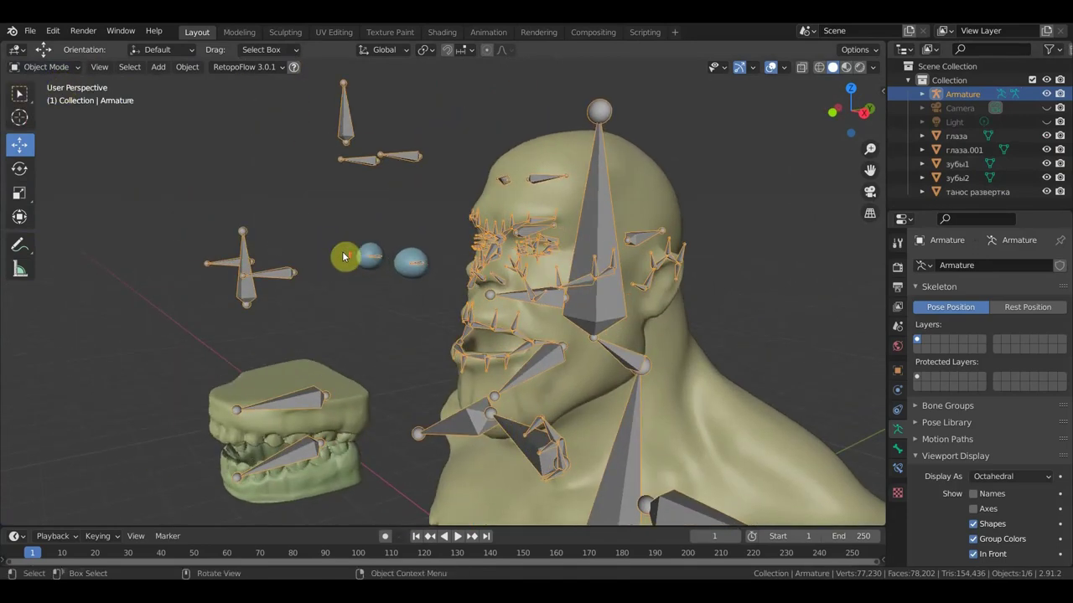
scroll(342, 242, up, 3)
click(307, 211)
shift+click(311, 227)
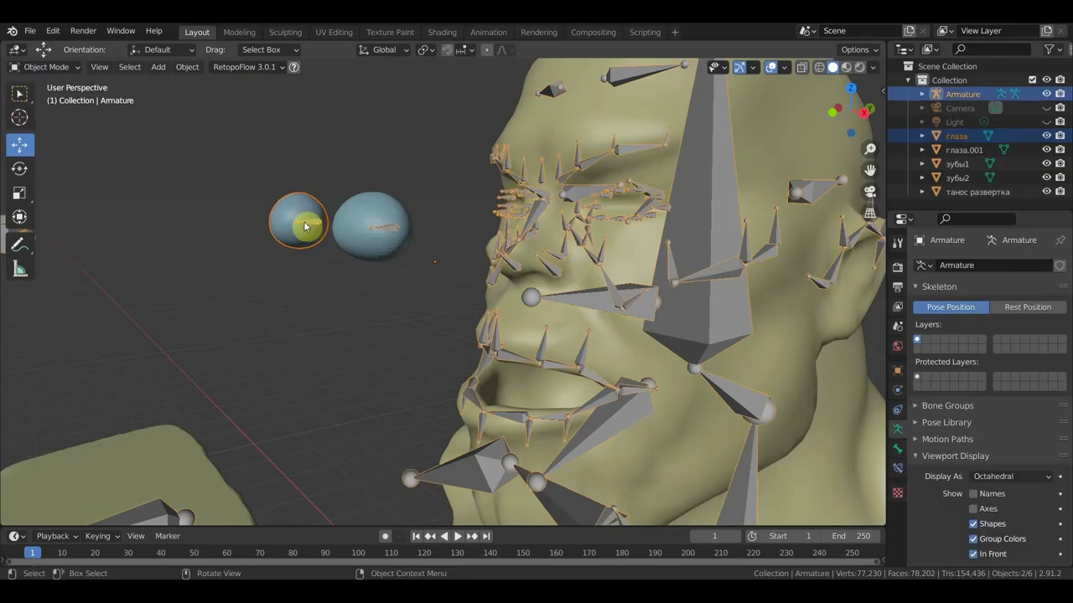
In Pose Mode, parent the left eyeball to the left eye bone with Ctrl+P > Bone.
click(55, 67)
click(62, 108)
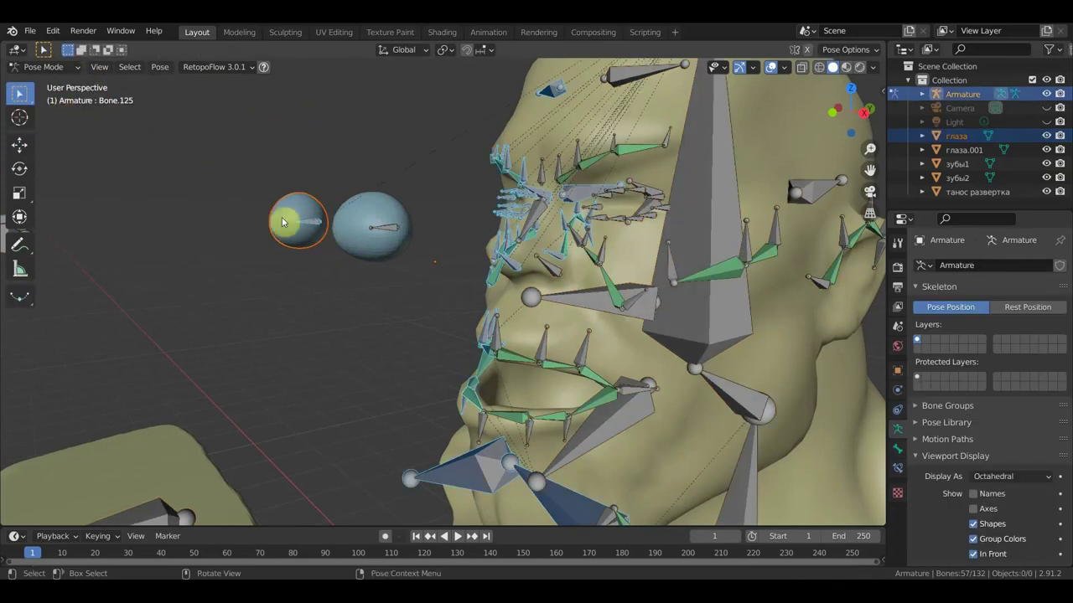
click(335, 180)
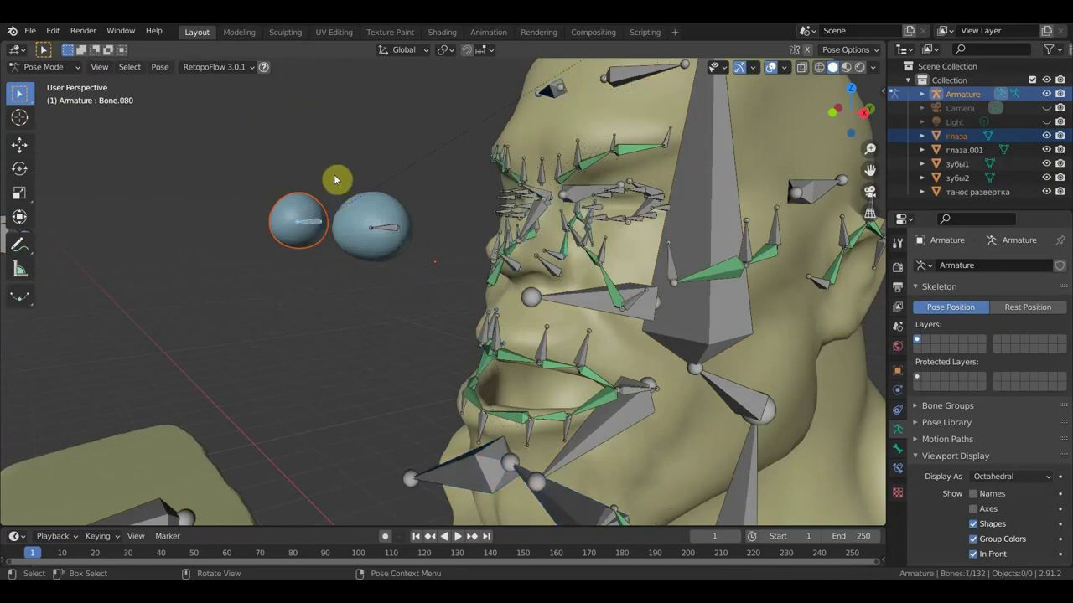
key(ctrl+p)
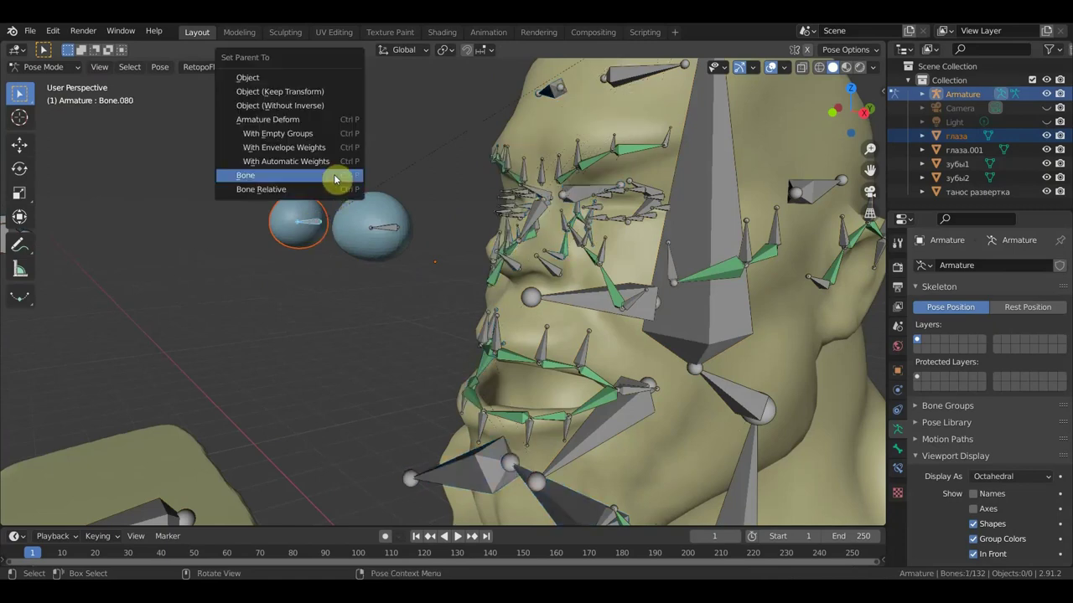
click(335, 179)
Parent the right eyeball to Bone.009 with Ctrl+P > Bone.
click(57, 67)
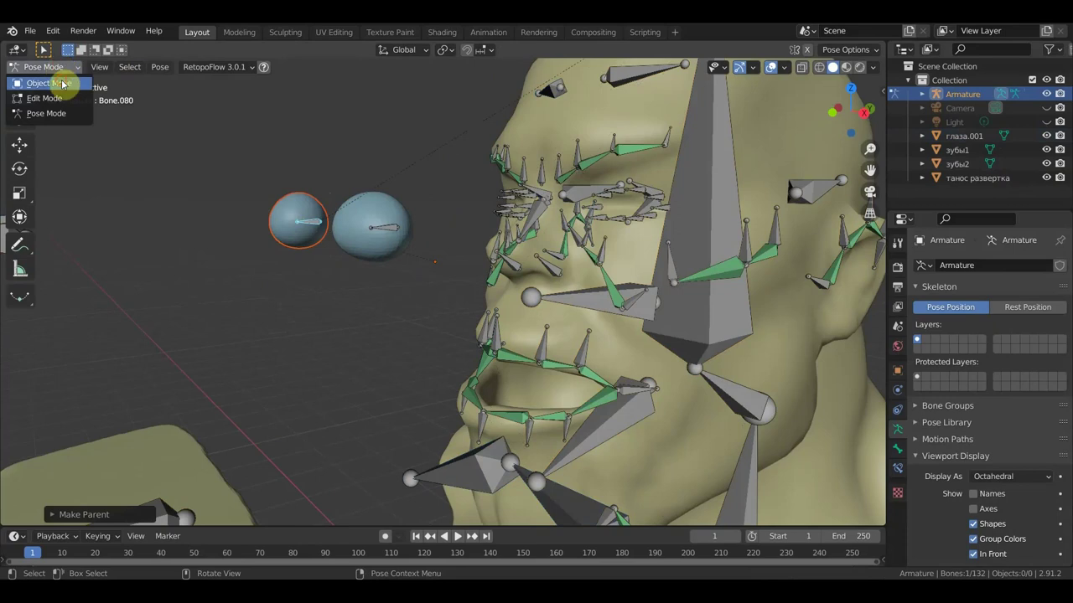
click(62, 84)
click(367, 204)
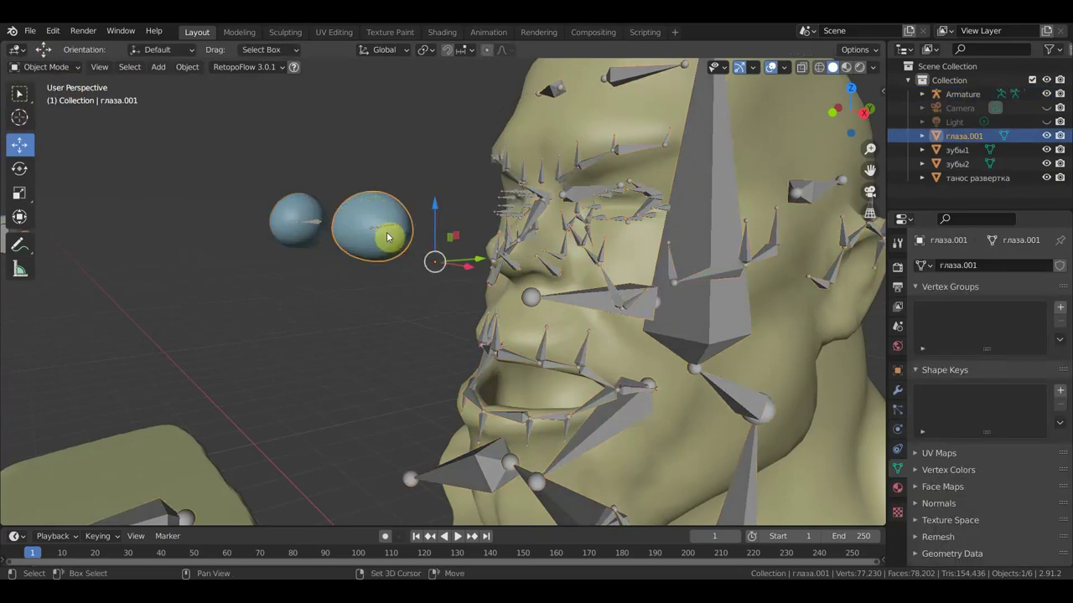
shift+click(388, 233)
click(46, 67)
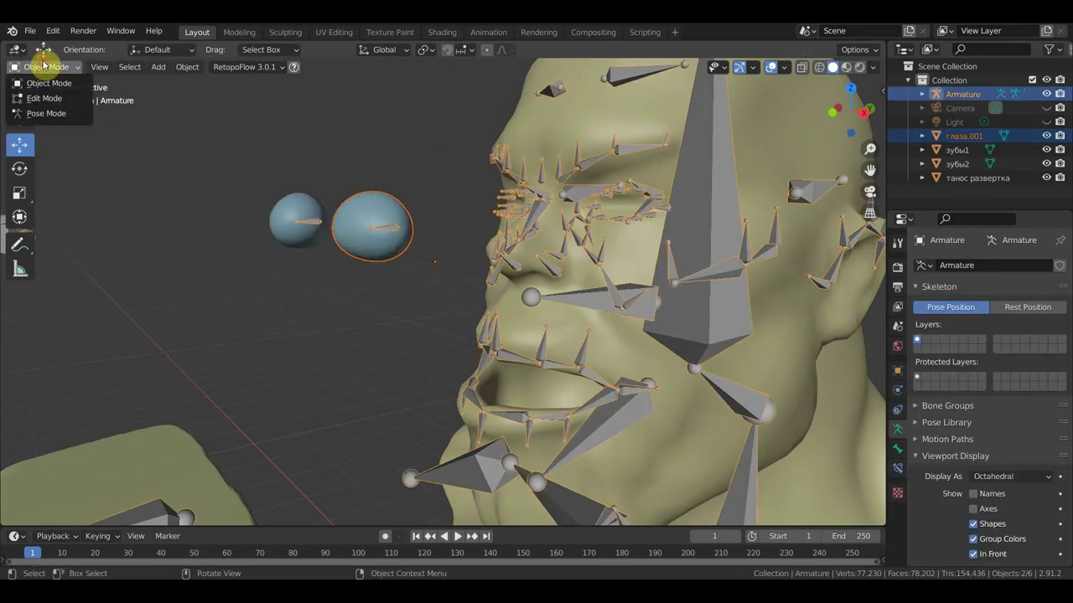
click(66, 109)
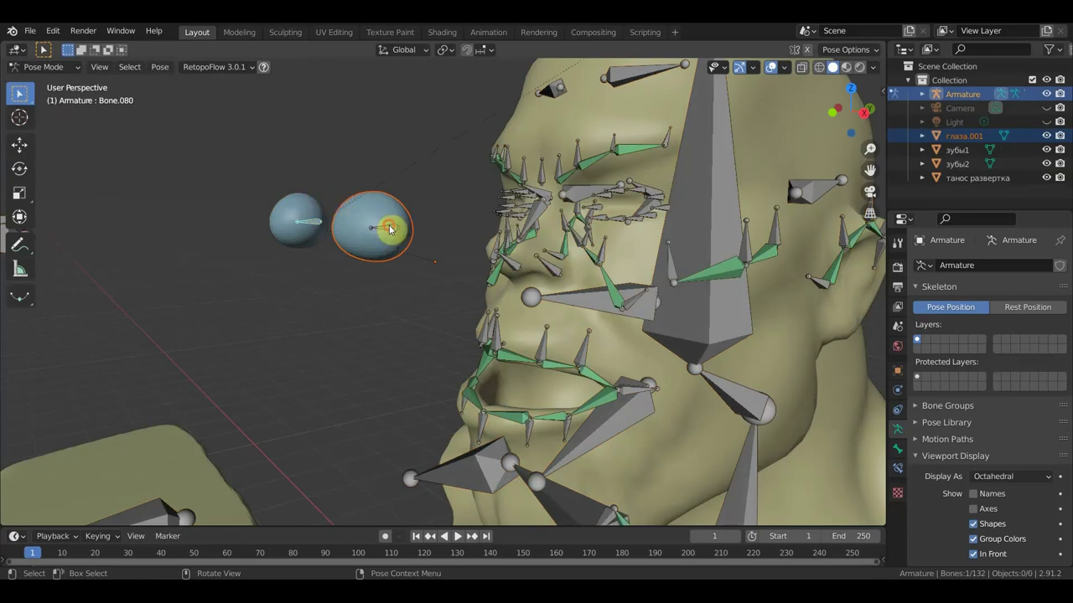
key(ctrl+z)
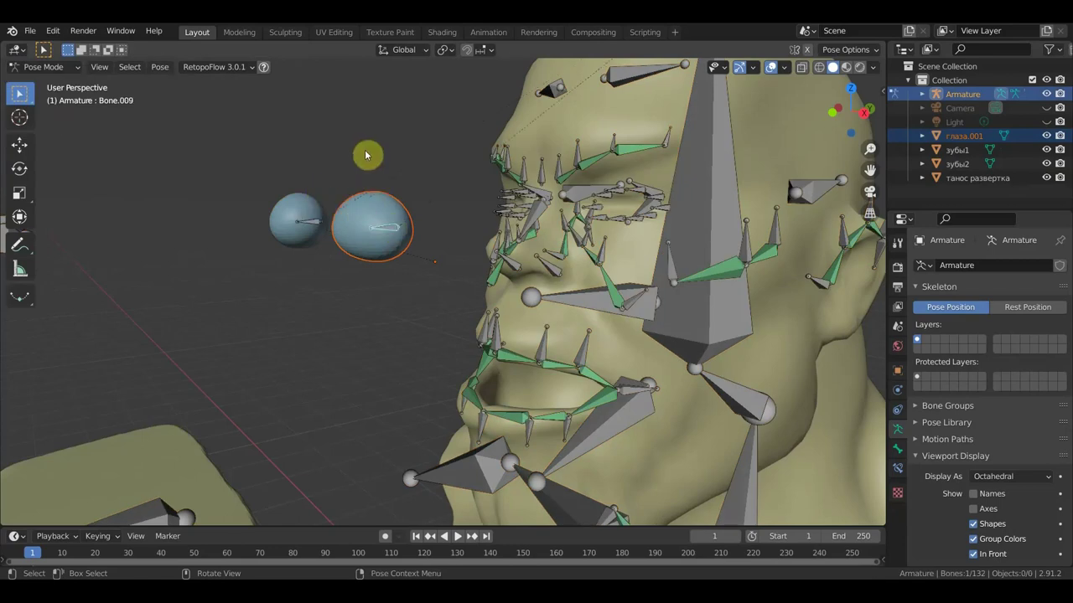
key(ctrl+p)
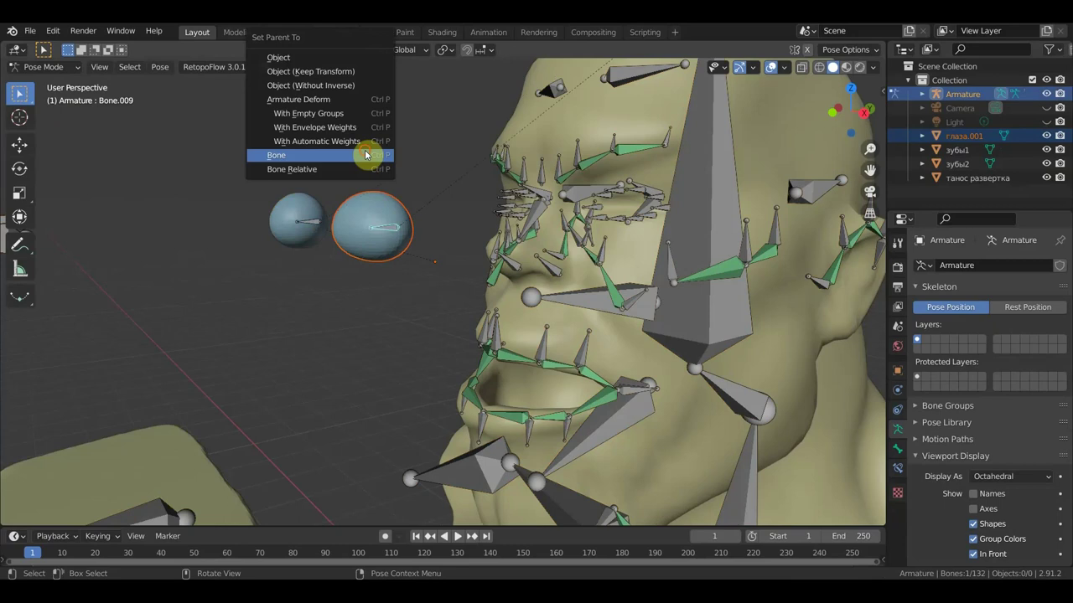
click(365, 155)
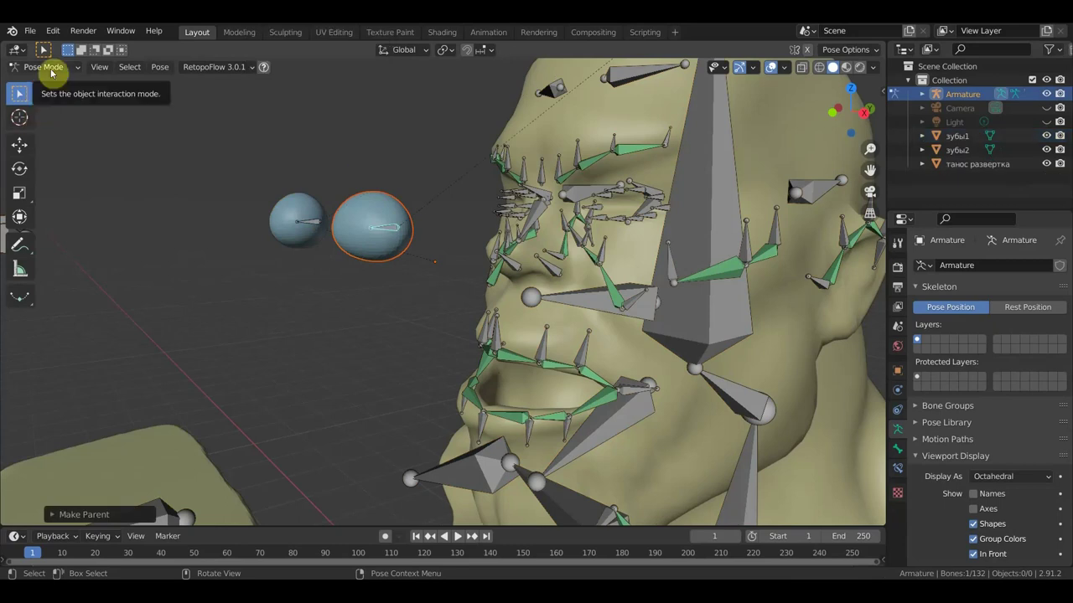
Return to Object Mode and reselect the left eyeball and armature.
click(46, 67)
click(47, 81)
click(310, 224)
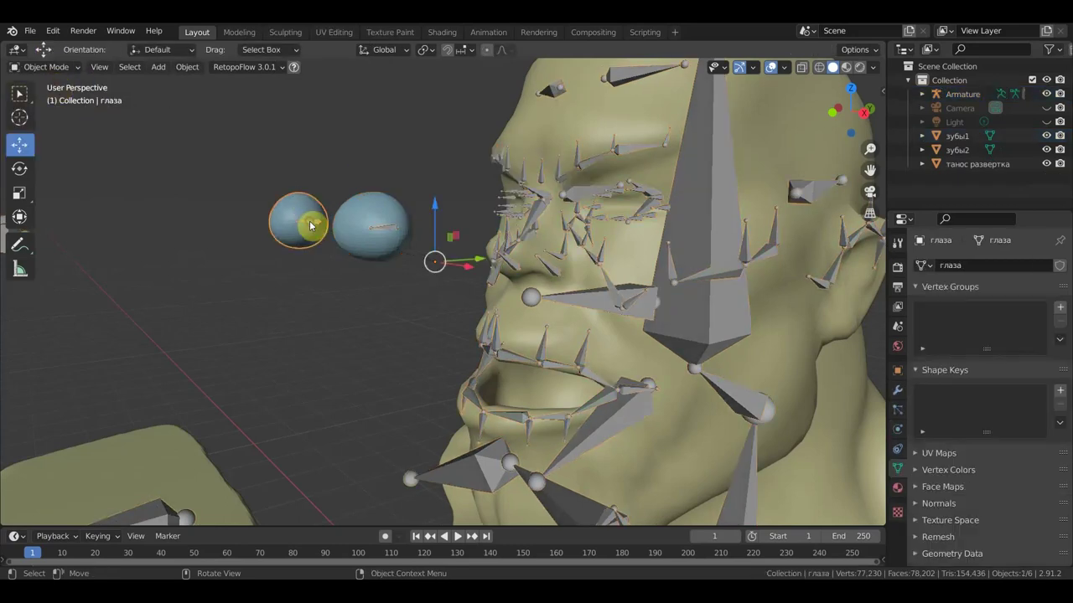
click(310, 228)
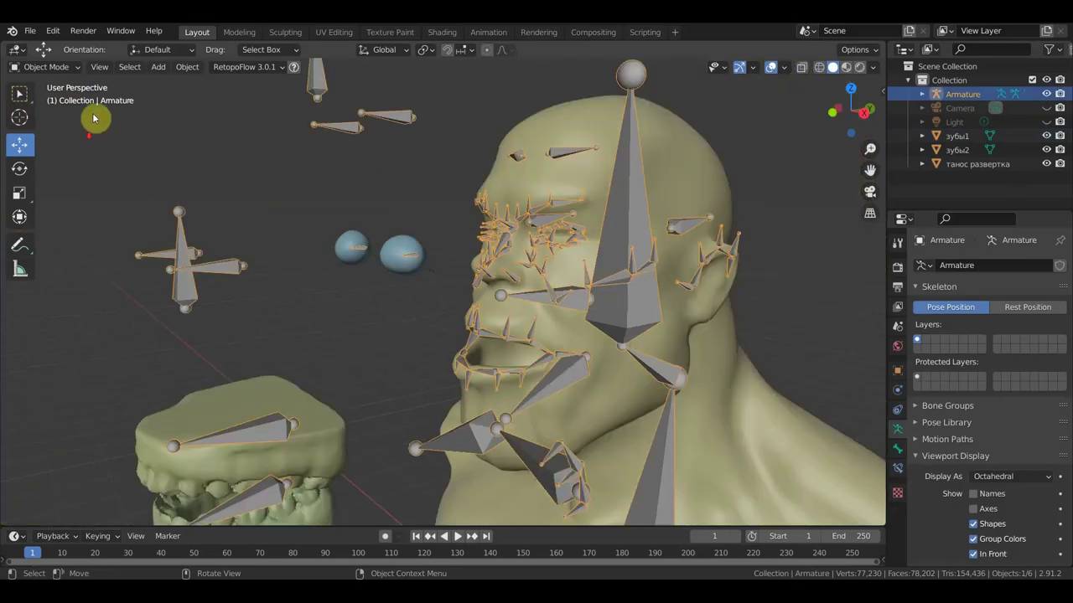
Give Bone.009 a Track To constraint targeting Bone.007, tracking Y with up axis Z.
click(57, 71)
click(59, 117)
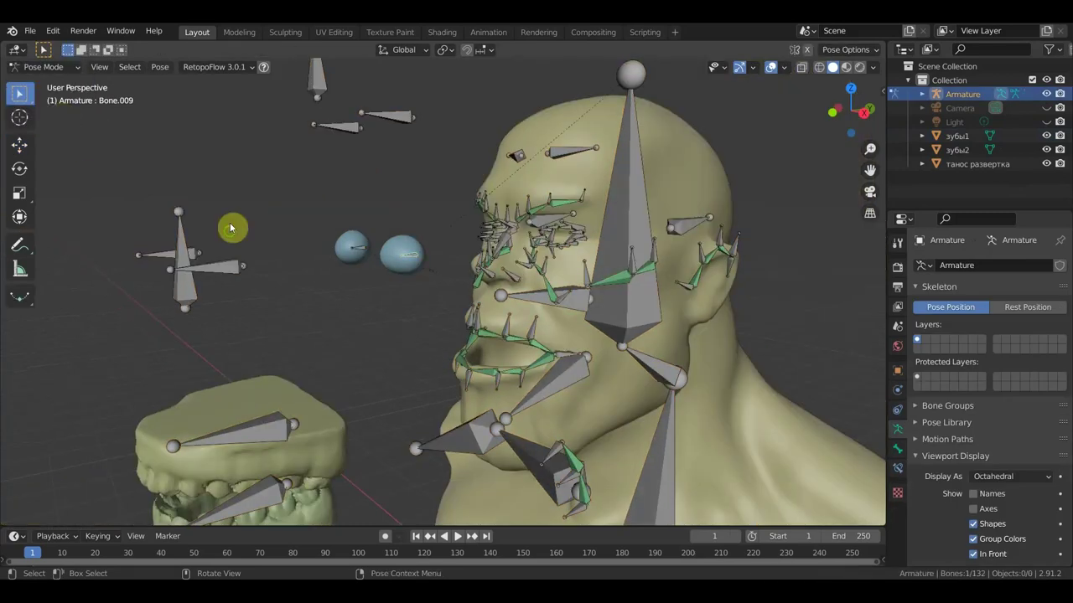
mouse_move(232, 228)
middle_down()
mouse_move(204, 251)
mouse_move(260, 214)
middle_up()
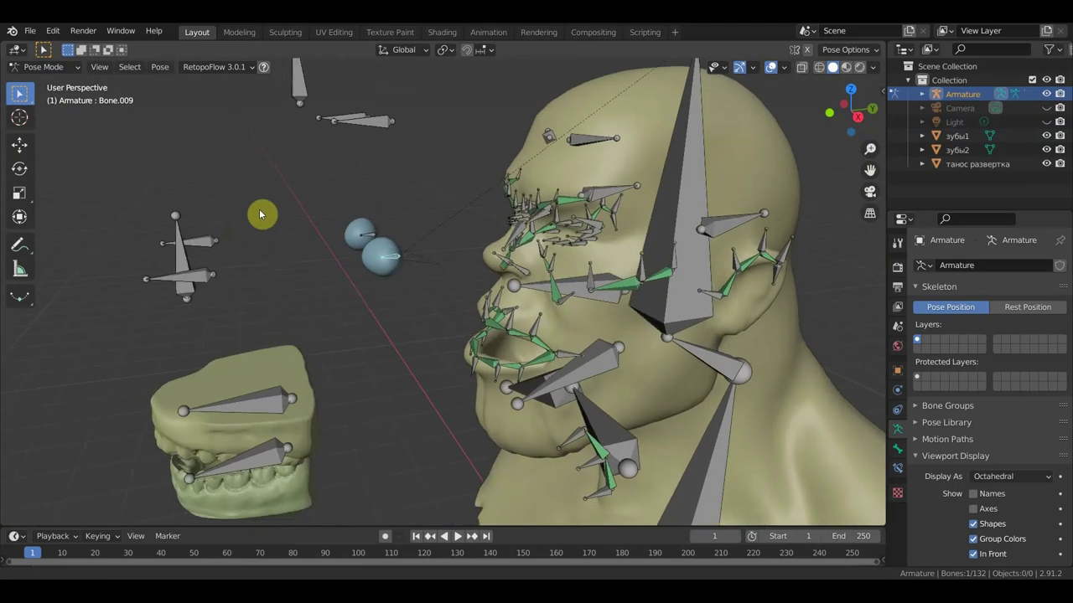
click(208, 281)
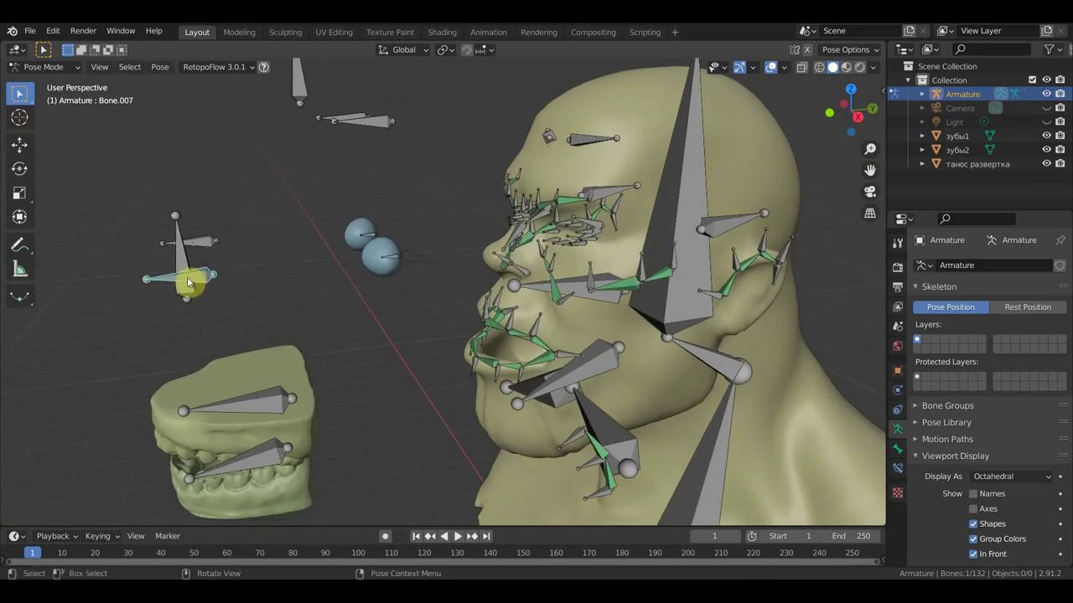
shift+click(395, 258)
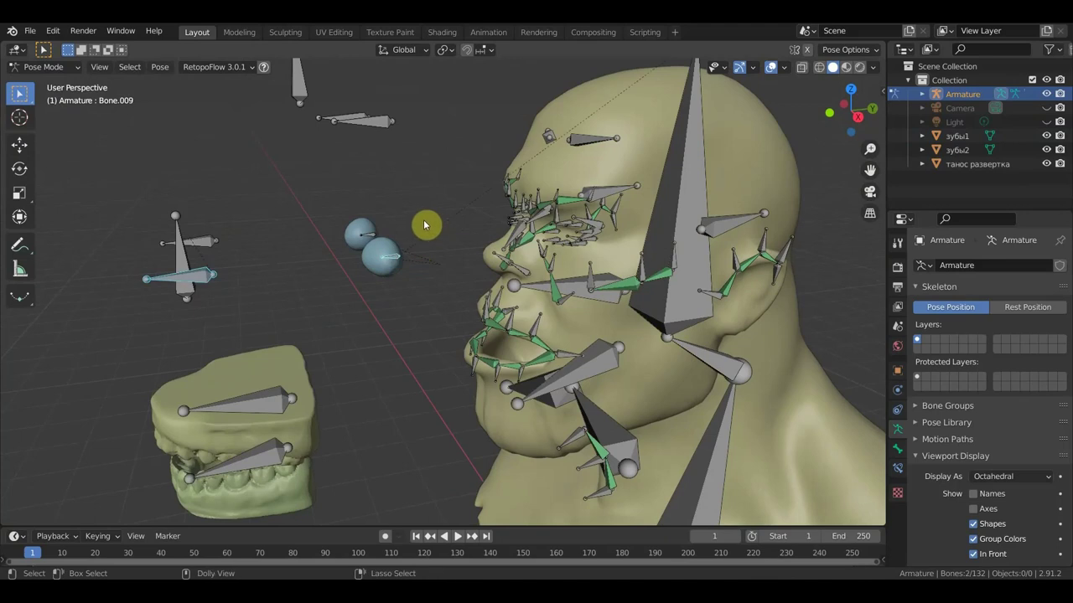
key(ctrl+shift+c)
click(372, 226)
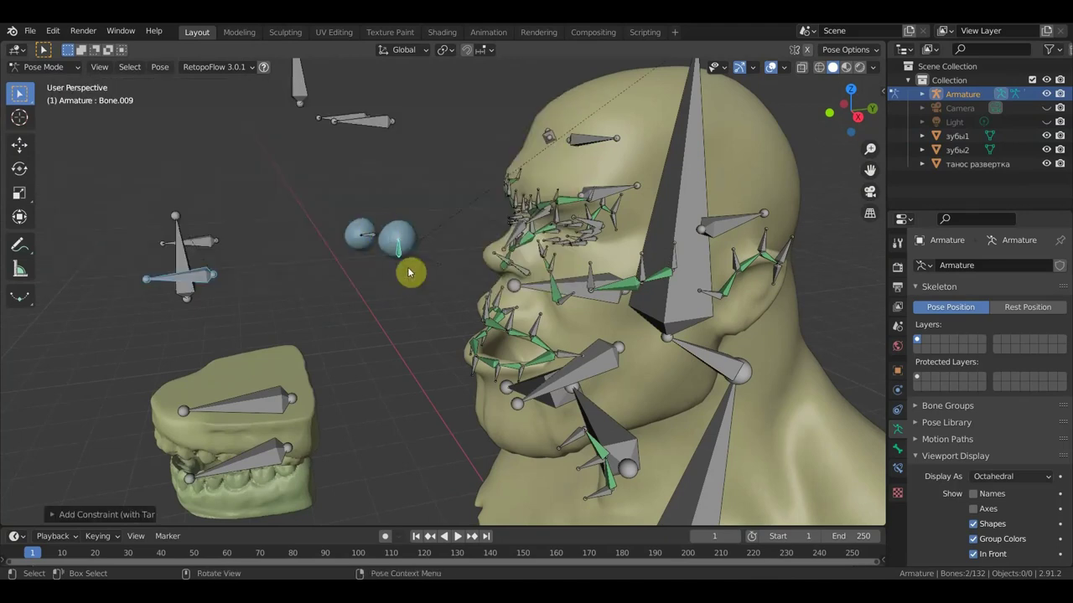
middle_drag(400, 293, 383, 280)
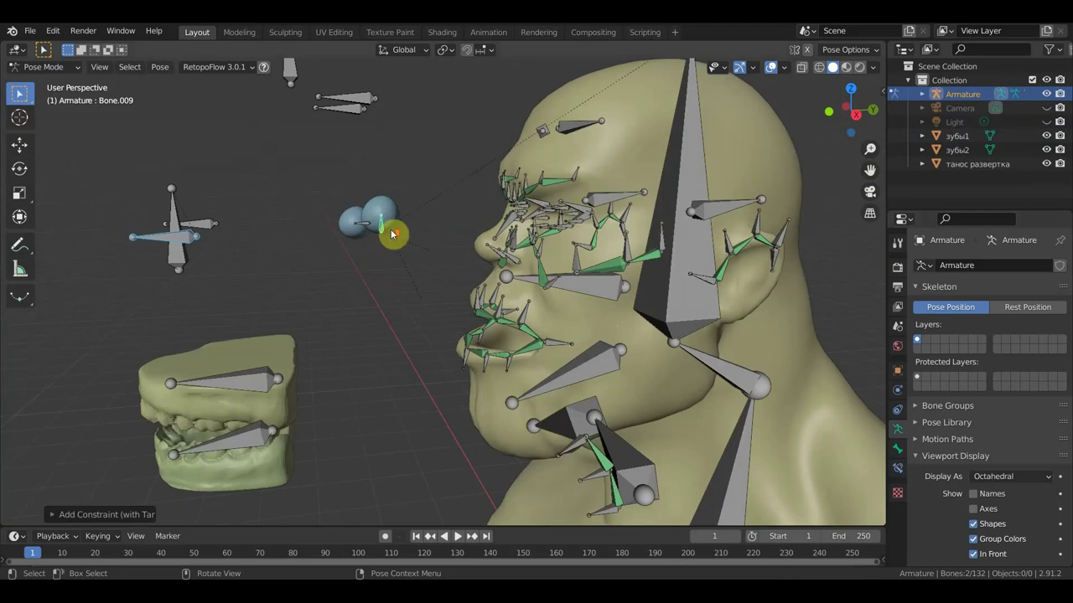
middle_drag(393, 232, 290, 149)
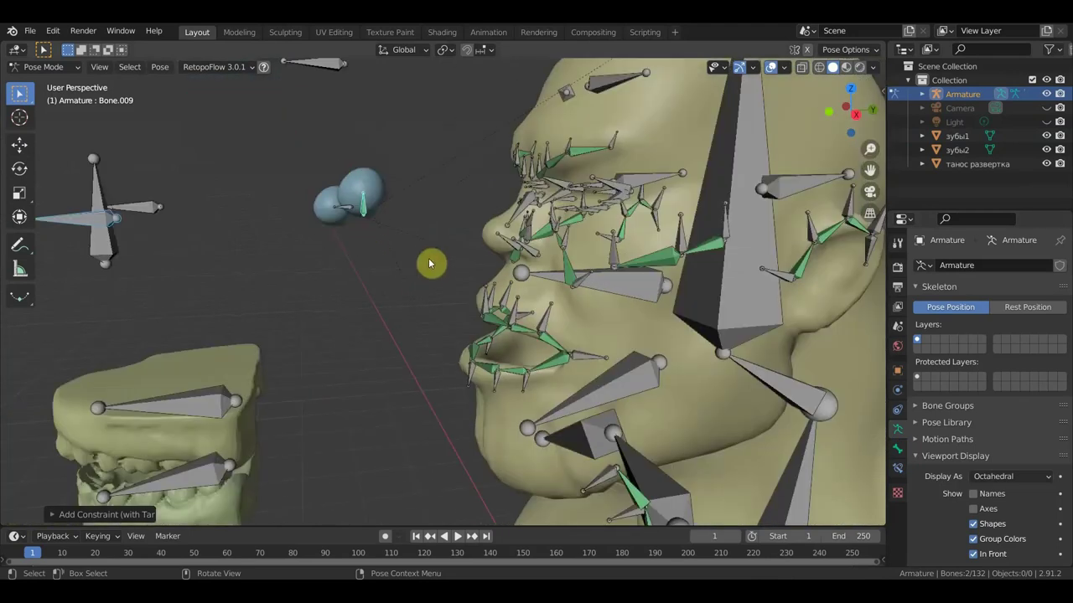
click(897, 468)
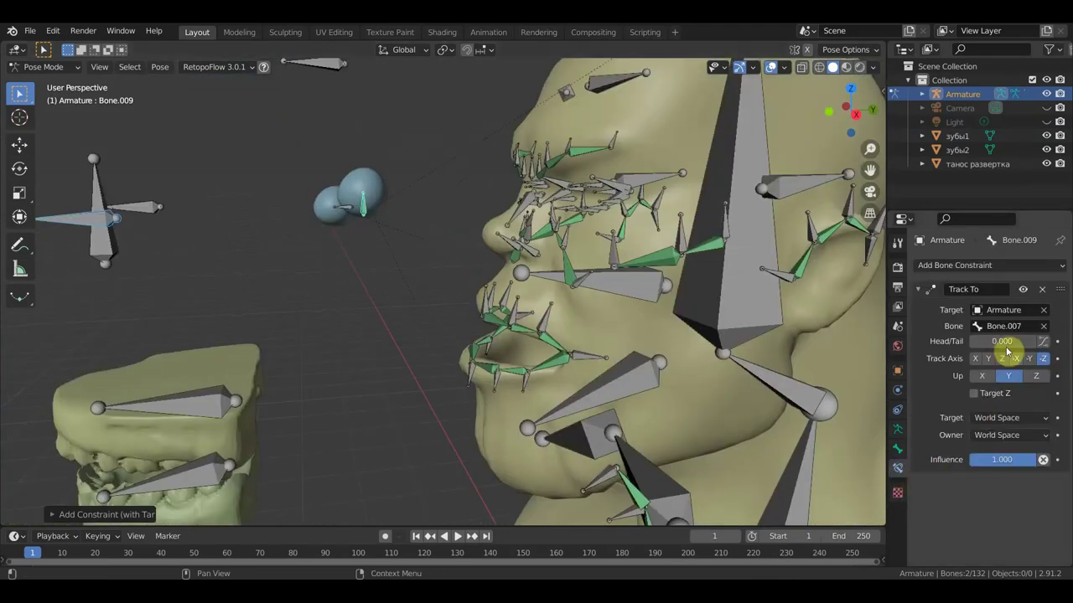
click(990, 359)
click(1035, 375)
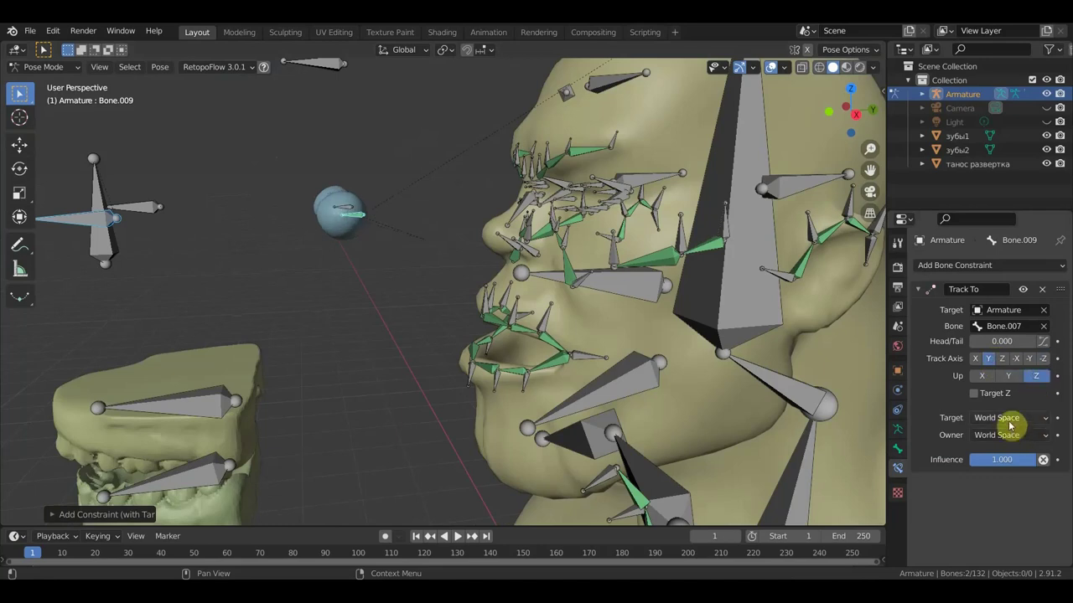
Move control bone Bone.008, then undo the move.
click(100, 204)
key(g)
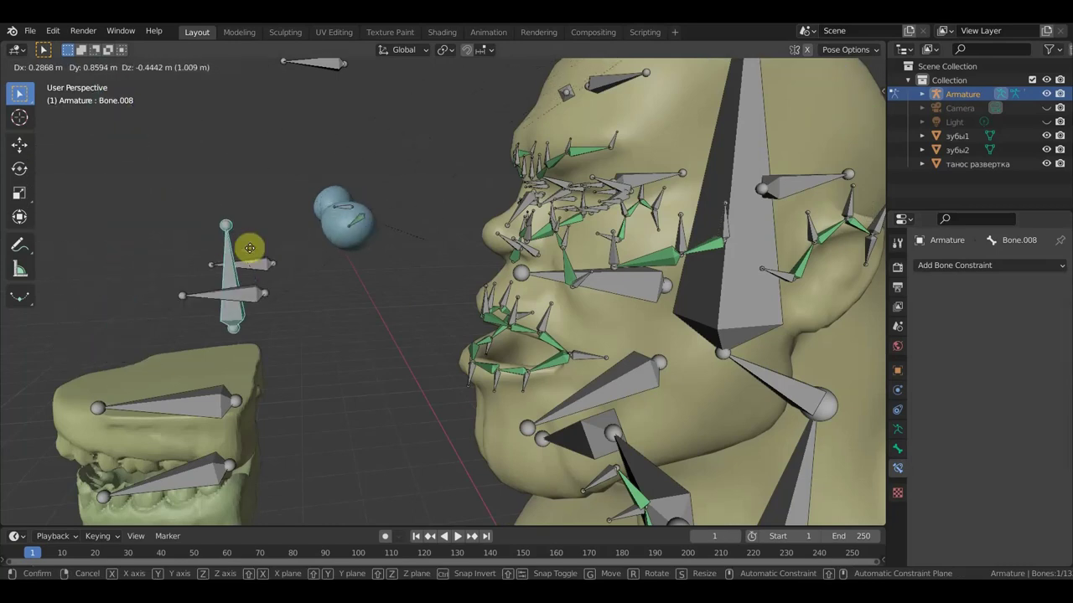
click(199, 186)
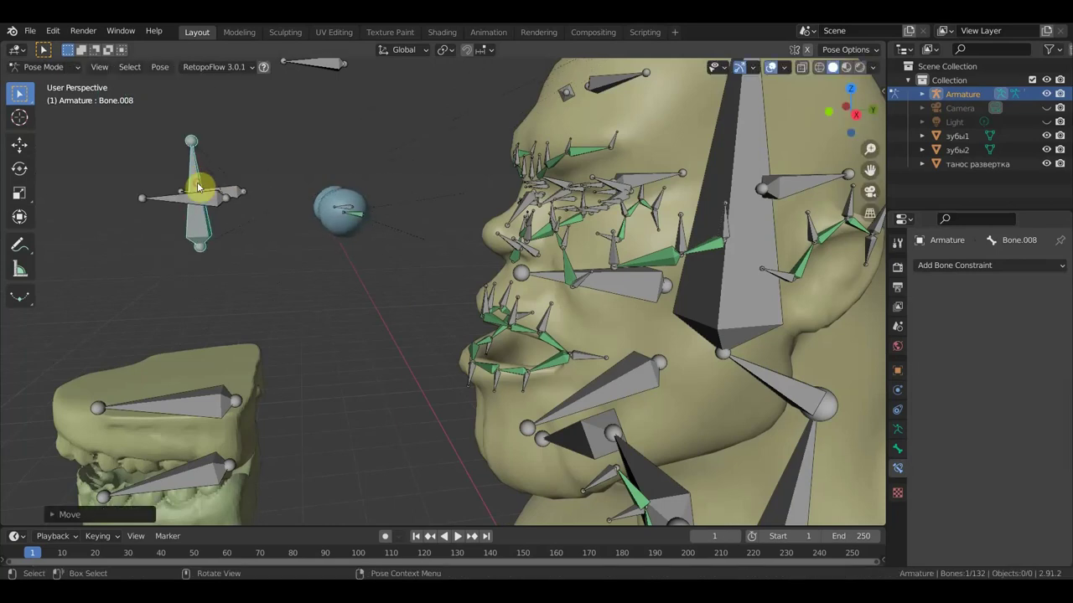
key(ctrl+z)
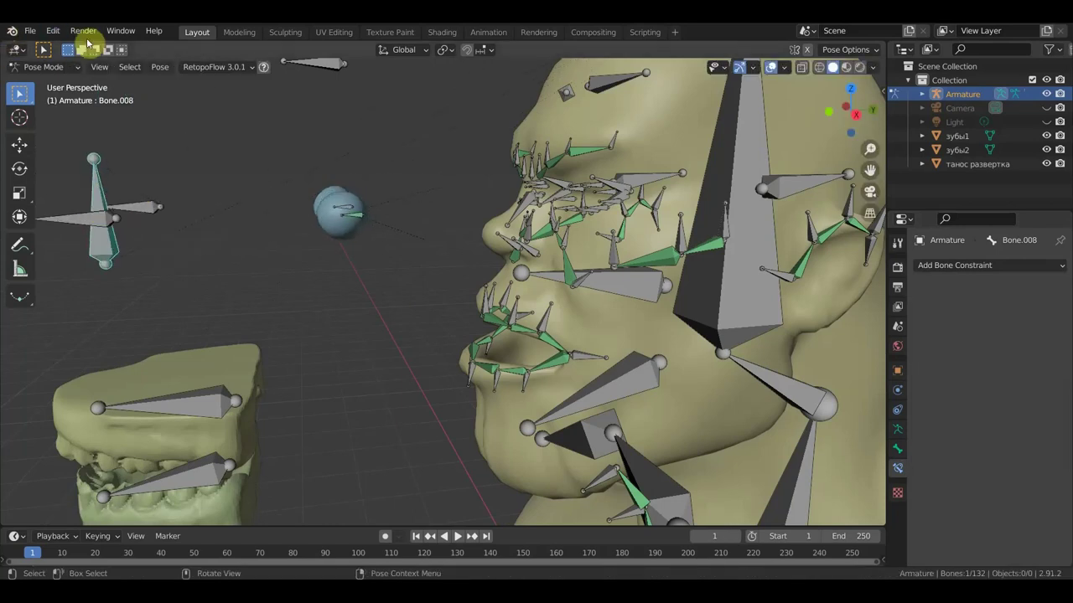
Add a Track To constraint on Bone.080 aimed at Bone.114, with up axis Z.
middle_drag(273, 207, 288, 308)
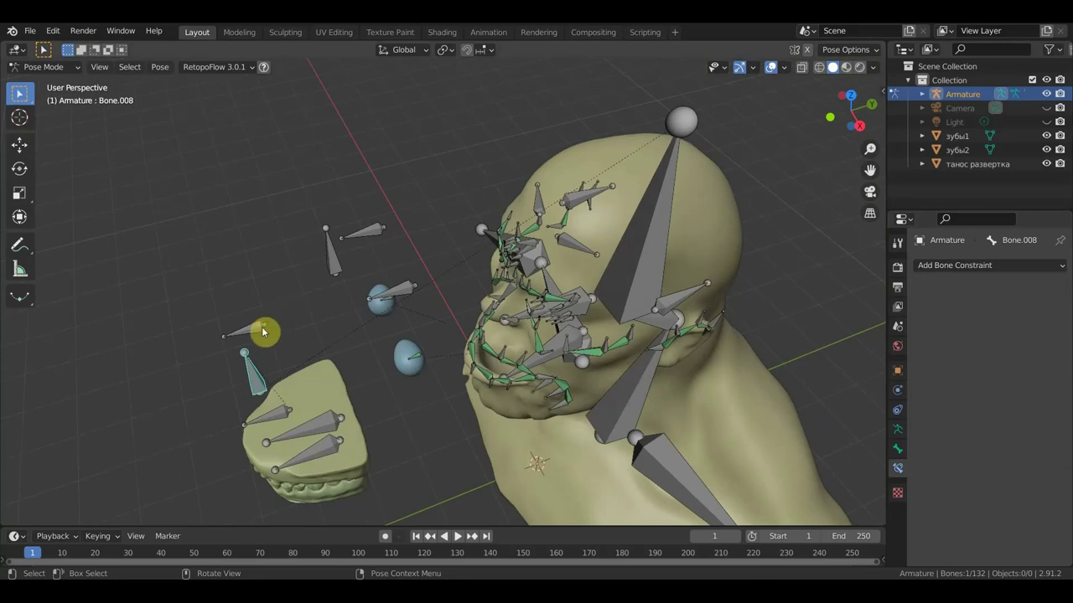
click(258, 332)
scroll(354, 314, up, 3)
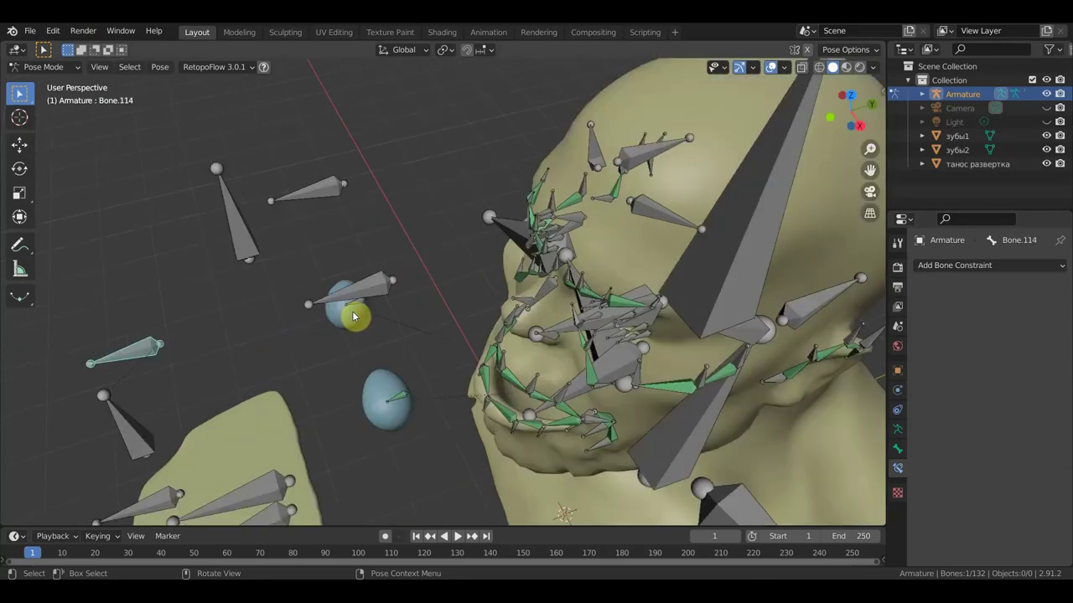
middle_drag(355, 311, 344, 257)
shift+click(351, 242)
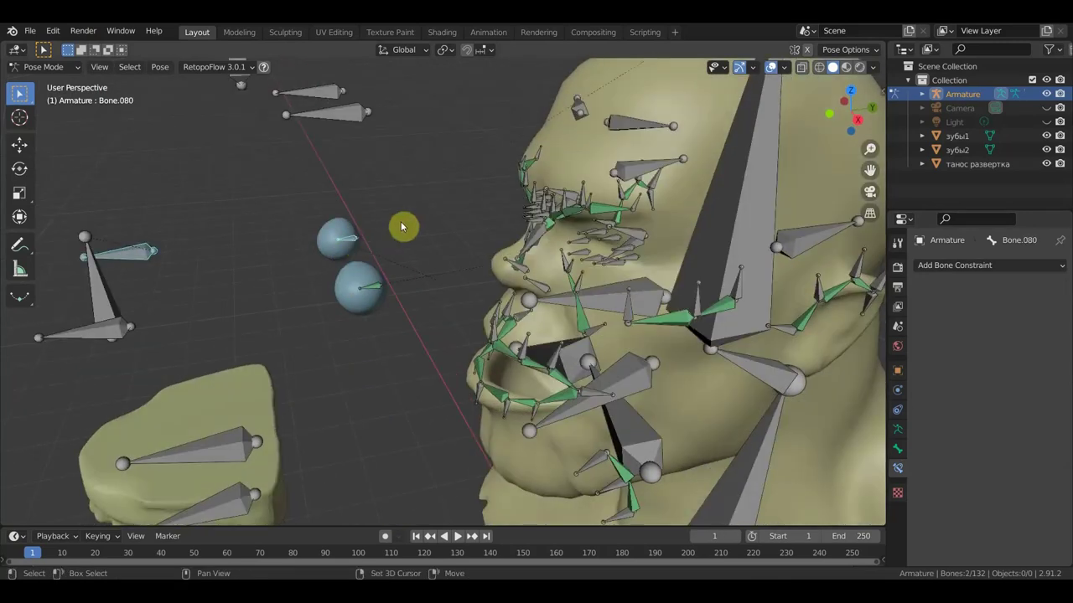
key(ctrl+shift+c)
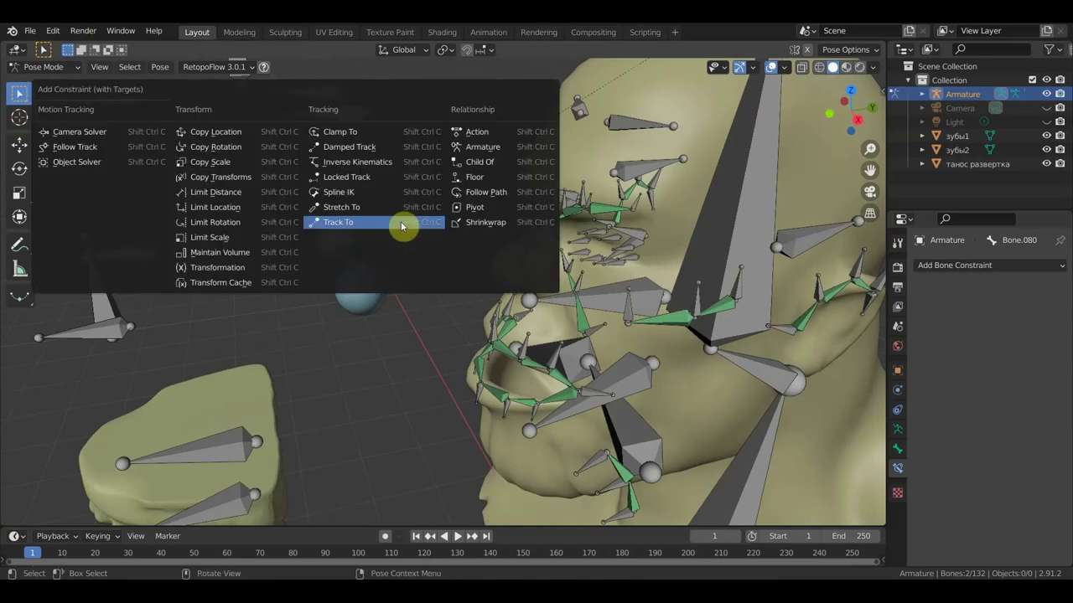
click(403, 222)
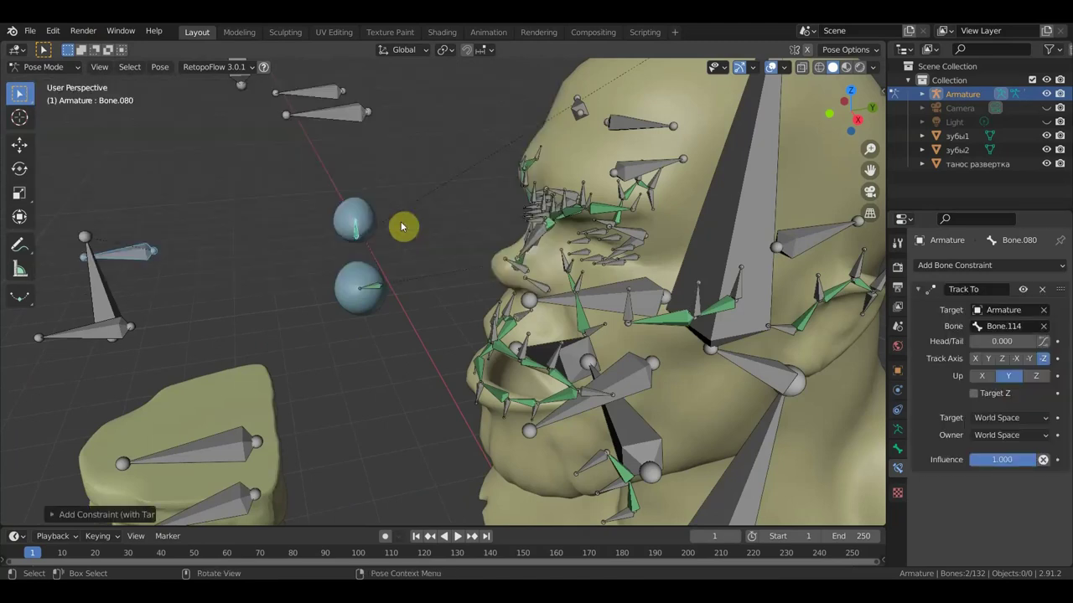
click(1006, 374)
click(1033, 378)
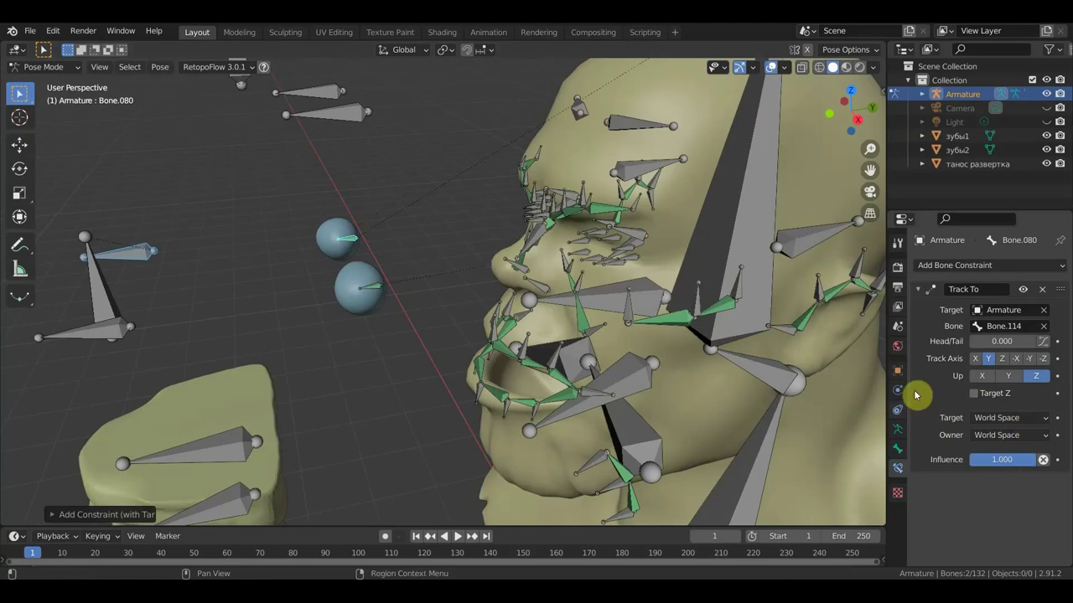
Shift Bone.008 slightly to the left.
click(99, 292)
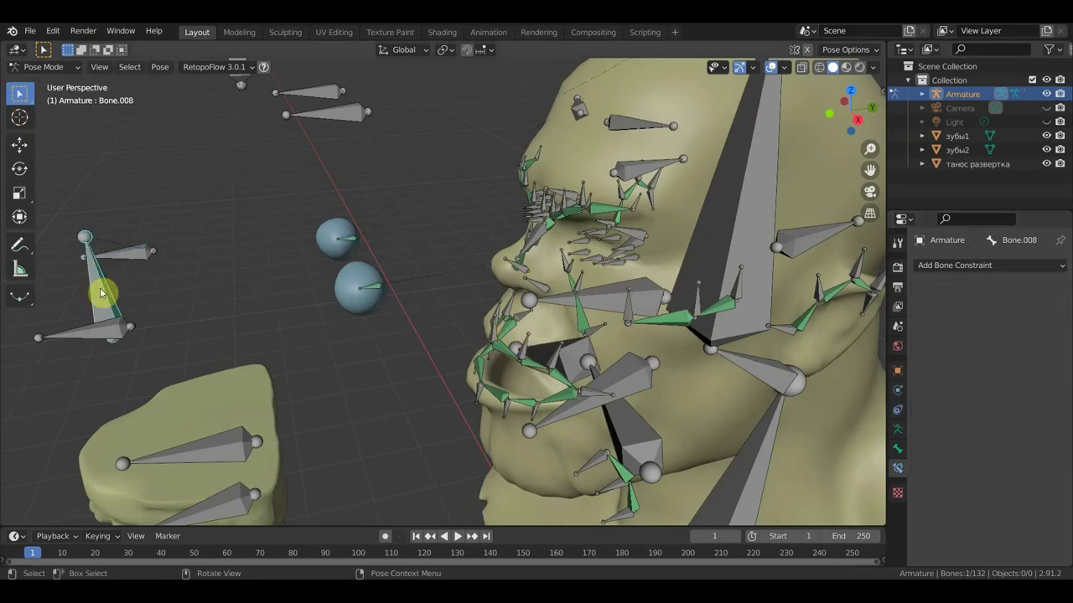
key(g)
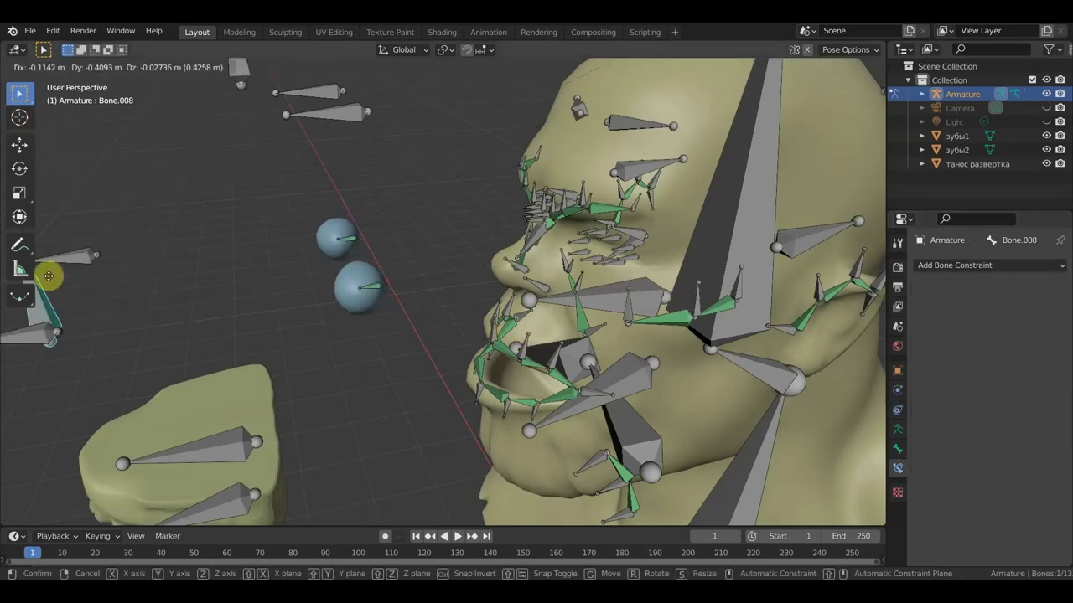
click(103, 288)
Hide overlays, switch to Material Preview, and test-move the control to check the eyes, then undo.
click(775, 67)
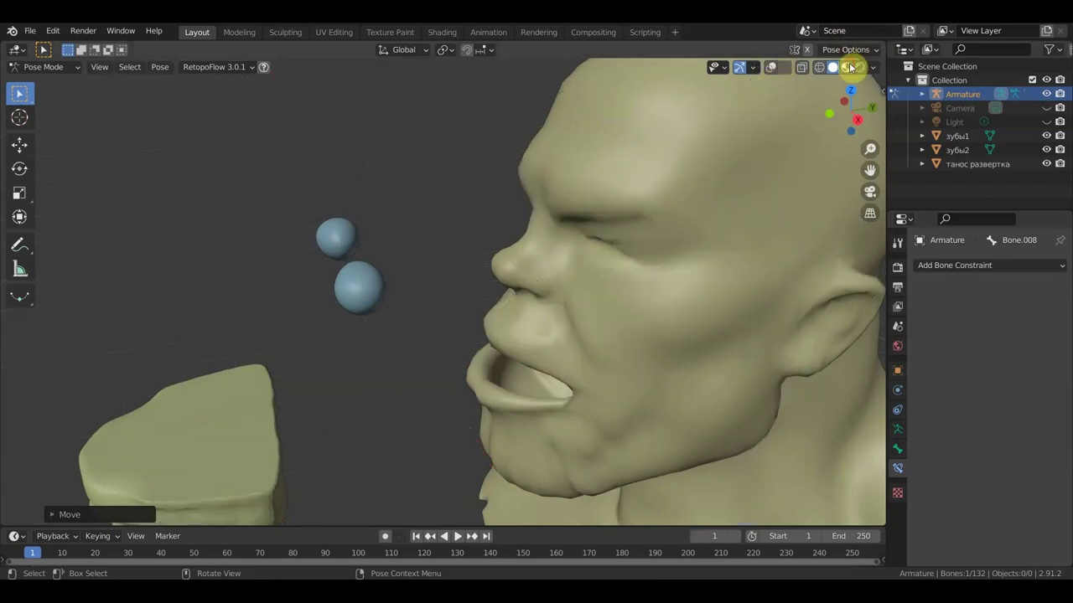
click(848, 67)
mouse_move(533, 216)
middle_down()
mouse_move(537, 240)
mouse_move(685, 216)
middle_up()
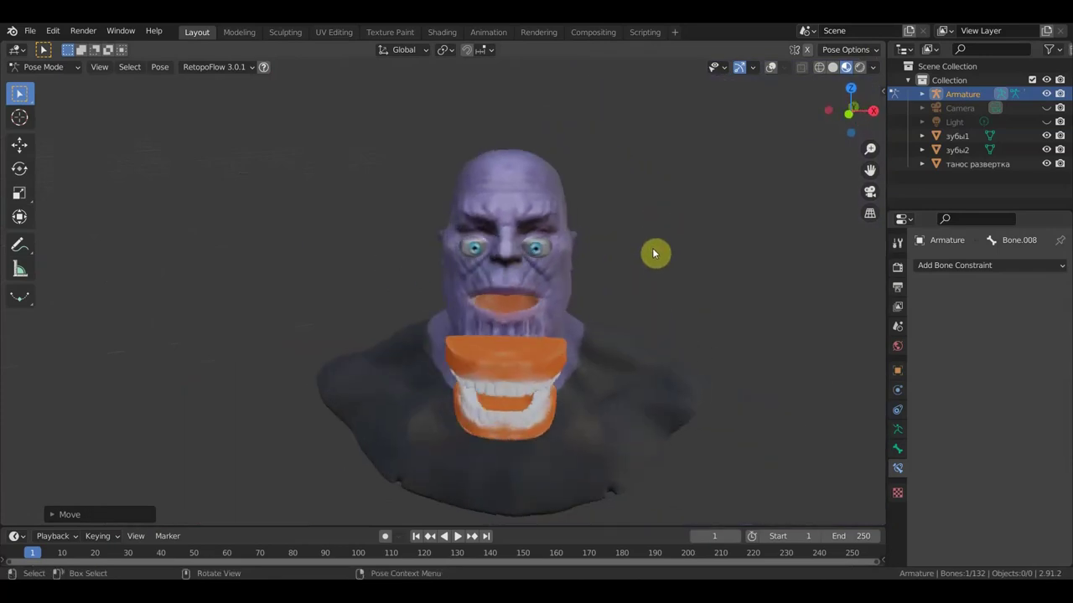
key(g)
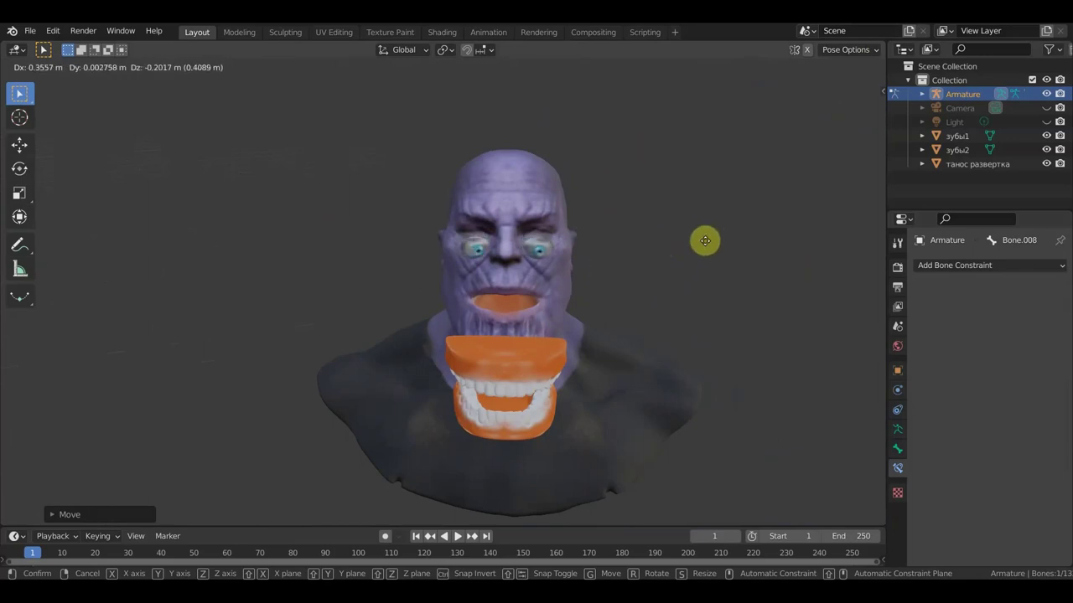
click(662, 206)
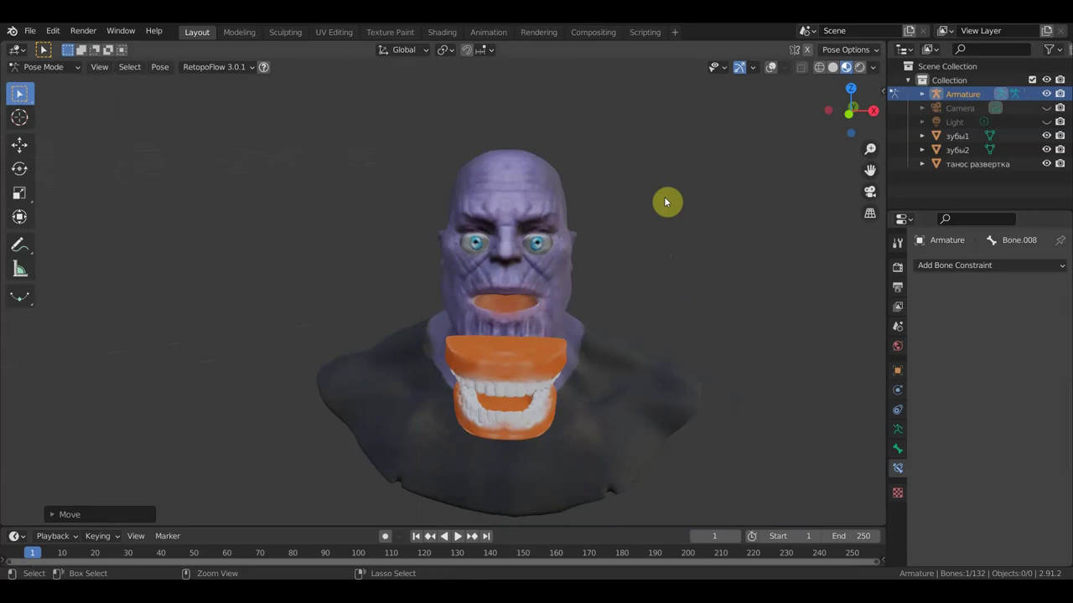
key(ctrl+z)
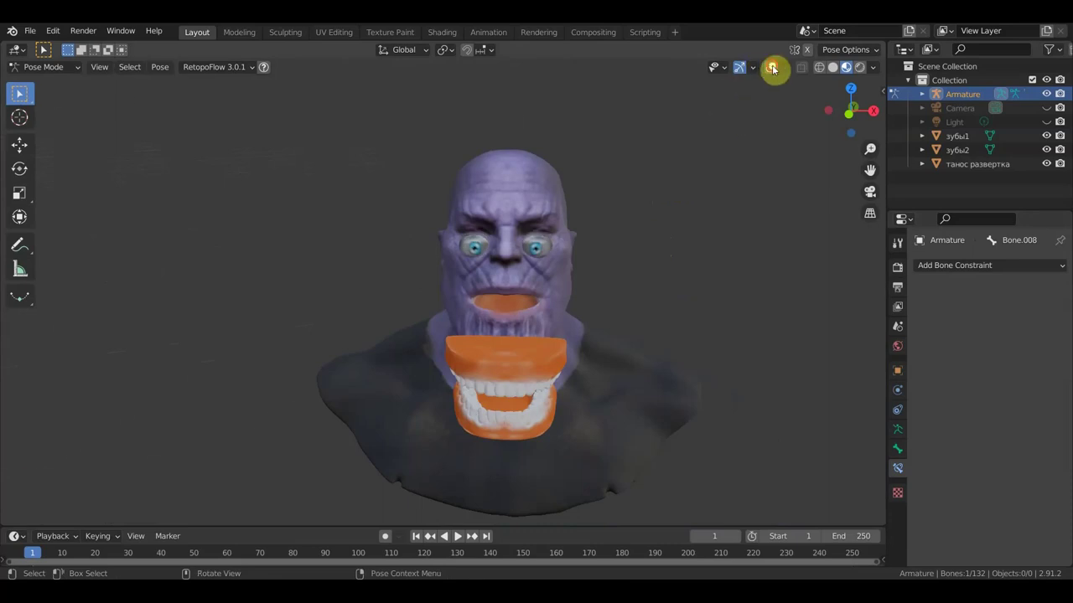
In Right Orthographic view, box-select the bone in front of the face and slide it along Y into the eye.
click(771, 68)
middle_drag(634, 210, 517, 209)
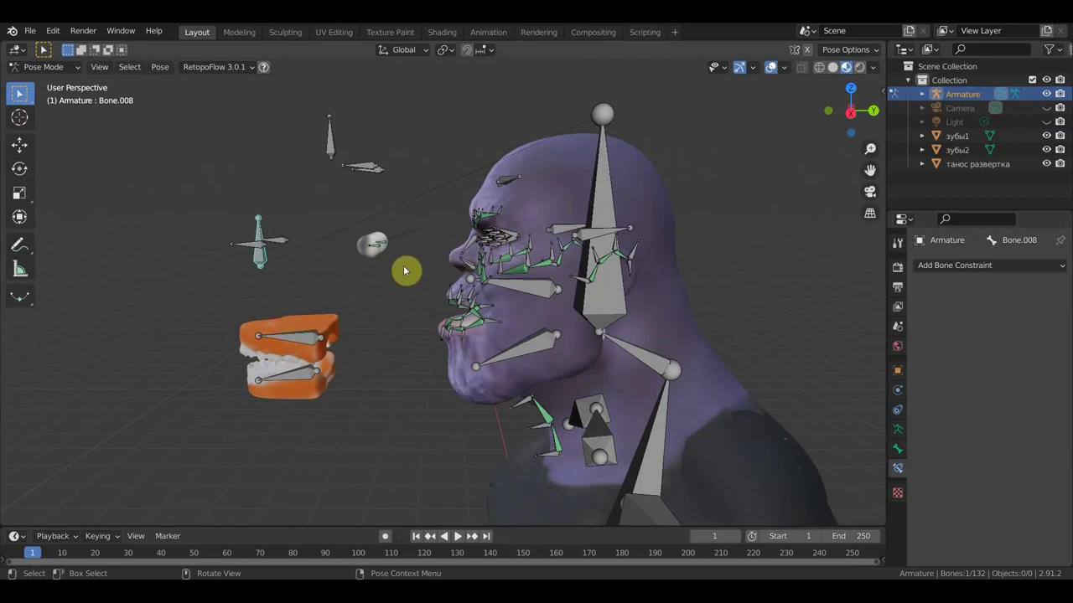
key(KP_3)
drag(403, 269, 378, 238)
click(20, 144)
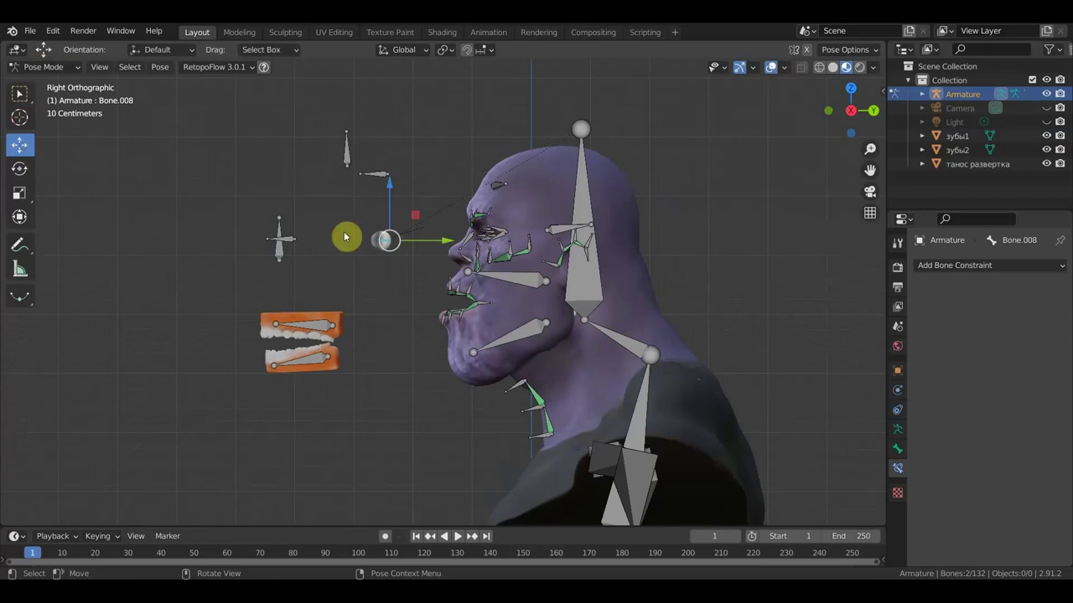
drag(450, 242, 555, 246)
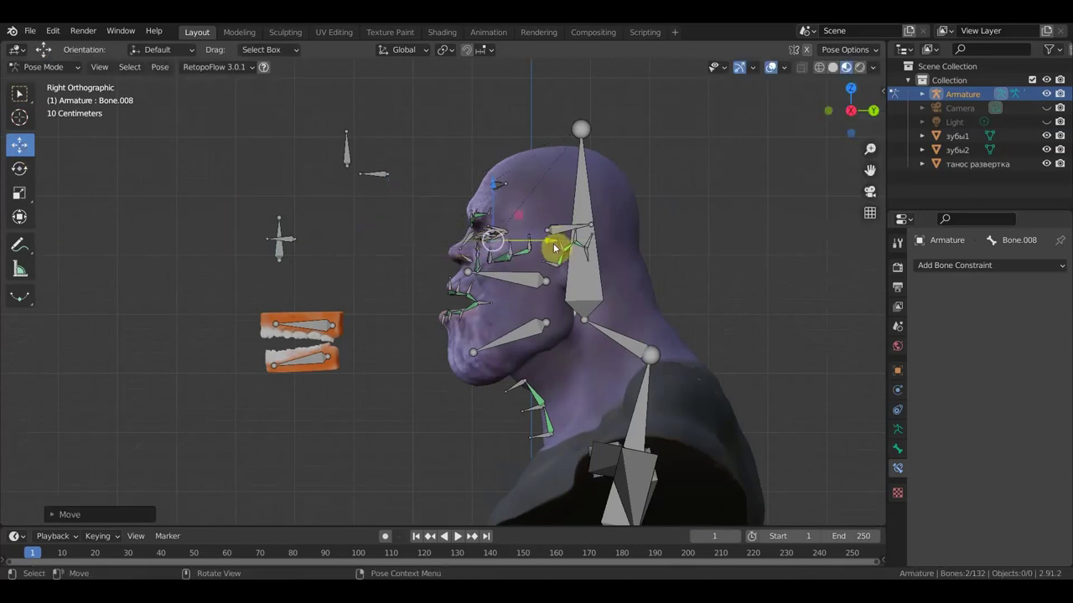
Fine-tune the bone's position along Y and X, then enable X-ray to show bones through the mesh.
click(772, 68)
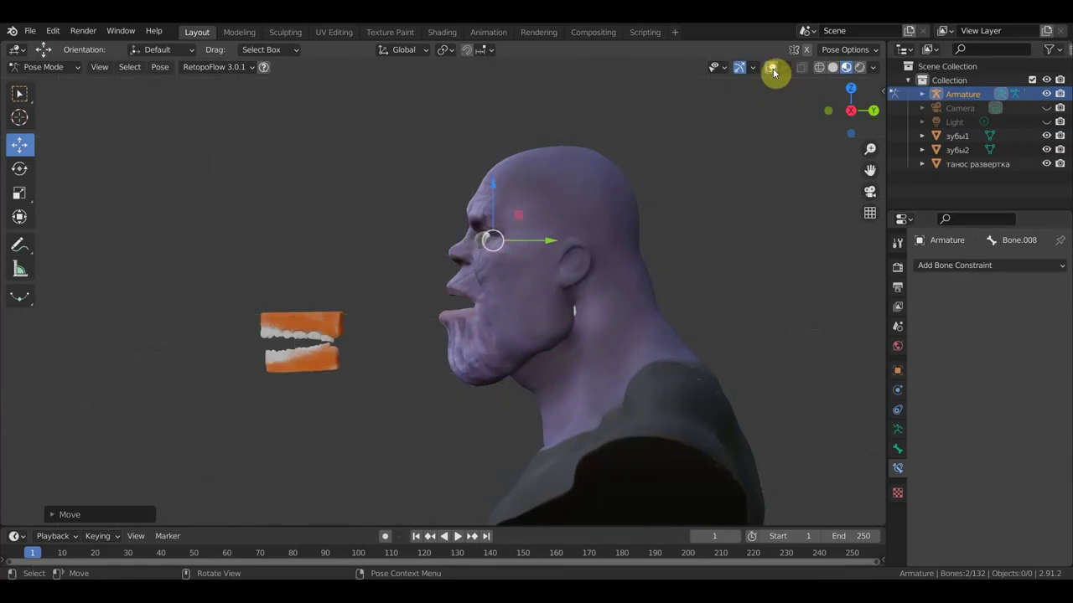
middle_drag(503, 204, 662, 216)
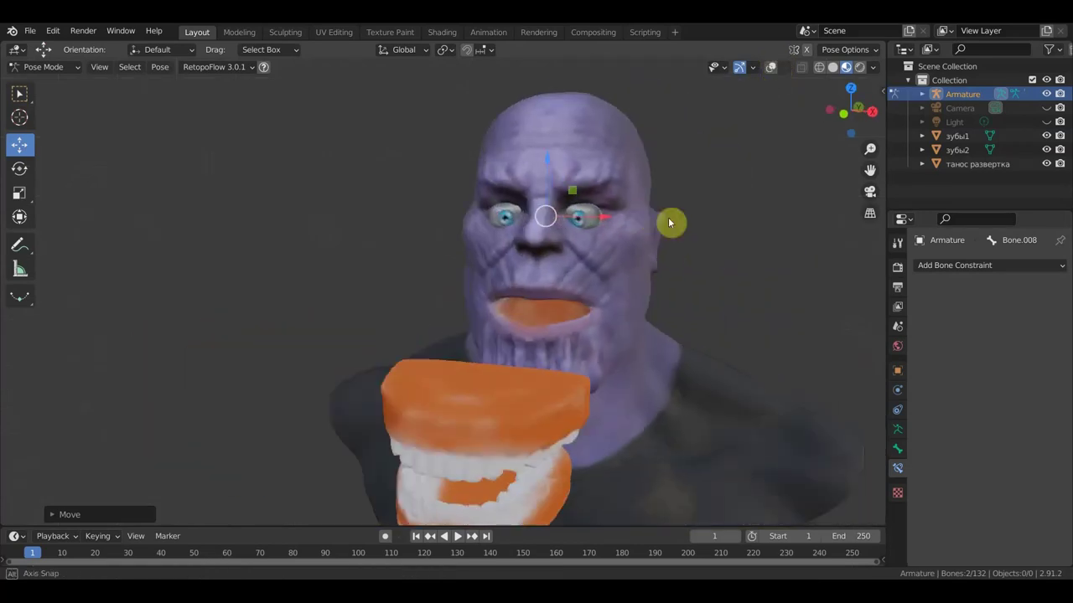
drag(542, 165, 543, 166)
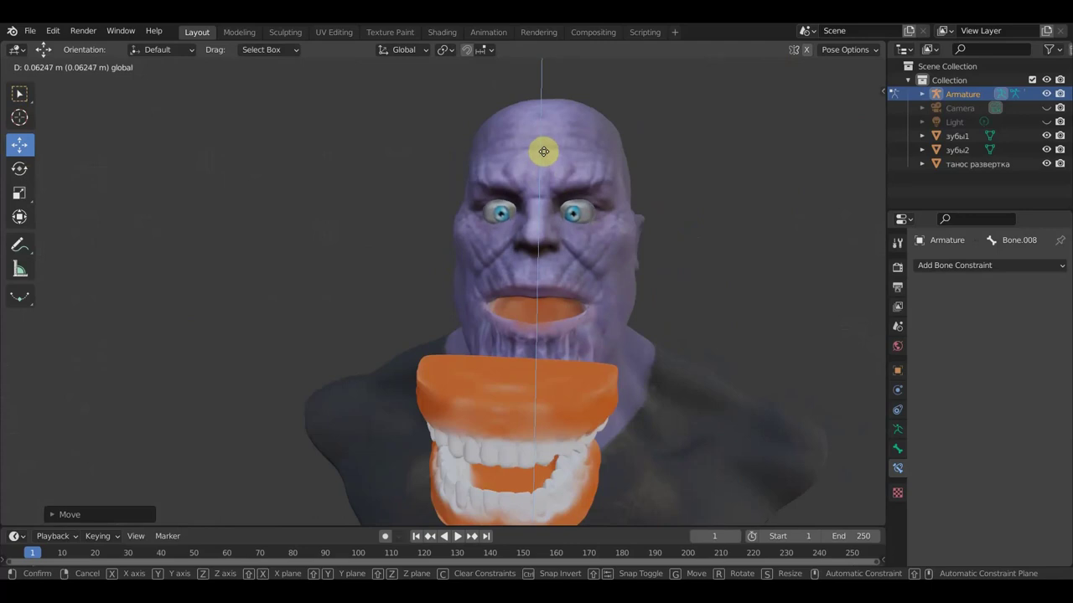
middle_drag(543, 166, 366, 180)
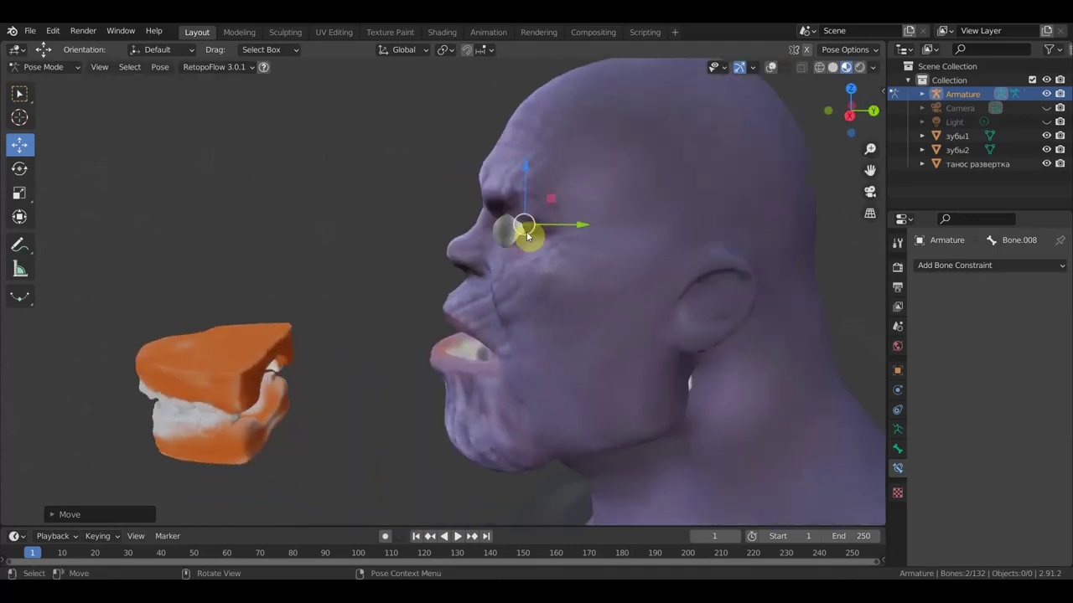
drag(581, 224, 598, 229)
mouse_move(598, 229)
middle_down()
mouse_move(759, 210)
mouse_move(715, 217)
mouse_move(704, 198)
middle_up()
mouse_move(630, 179)
mouse_down()
mouse_move(639, 176)
mouse_move(629, 176)
mouse_up()
scroll(645, 201, down, 3)
mouse_move(651, 218)
middle_down()
mouse_move(656, 239)
mouse_move(742, 104)
mouse_move(694, 223)
middle_up()
click(770, 67)
Select Bone.114 and move it along X, then raise it along Z.
middle_drag(561, 277, 564, 336)
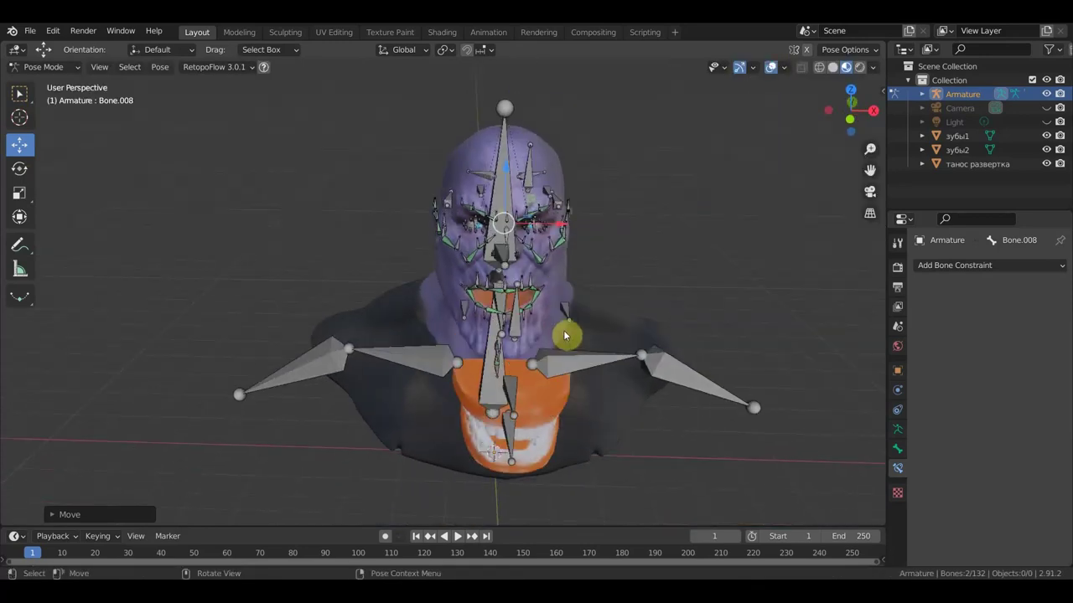
middle_drag(455, 359, 455, 371)
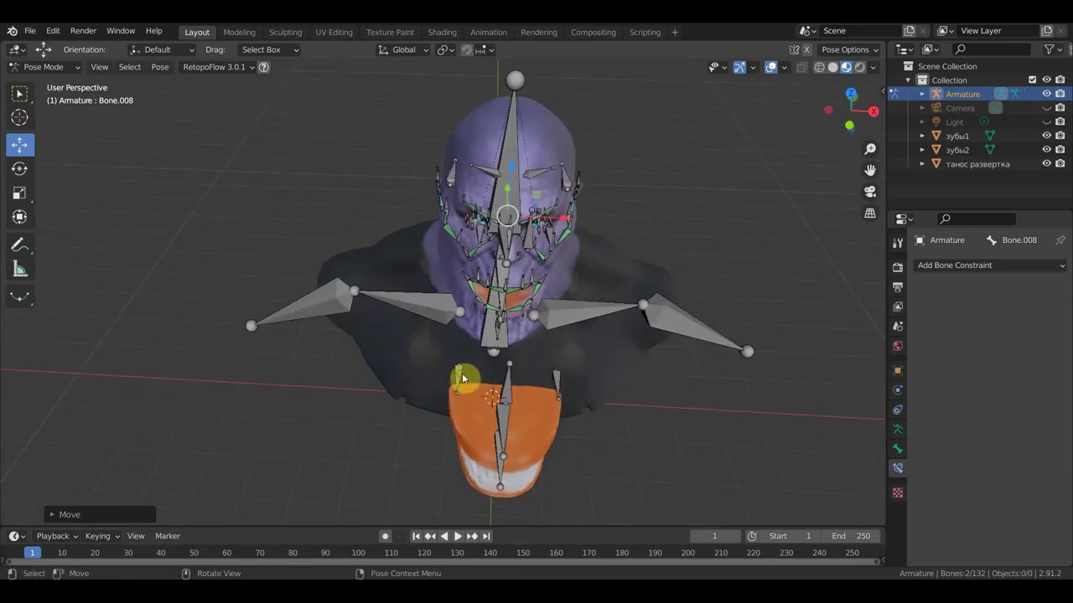
click(459, 375)
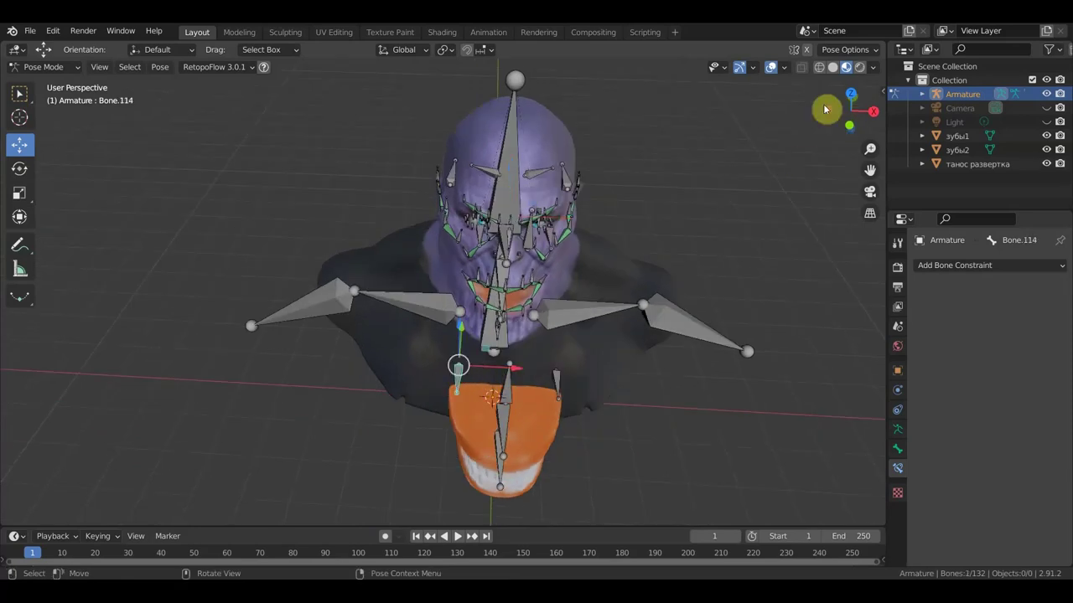
click(770, 67)
mouse_move(770, 67)
middle_down()
mouse_move(723, 155)
mouse_move(723, 134)
middle_up()
drag(528, 242, 421, 233)
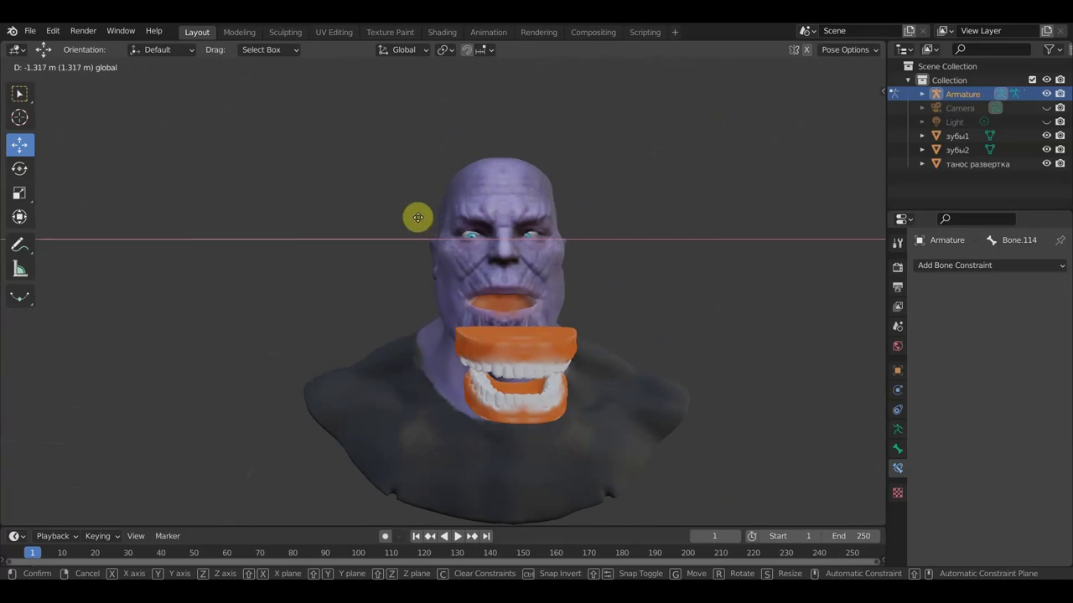
drag(417, 215, 419, 214)
scroll(453, 211, up, 3)
mouse_move(457, 230)
middle_down()
mouse_move(453, 244)
mouse_move(551, 250)
middle_up()
drag(692, 195, 698, 176)
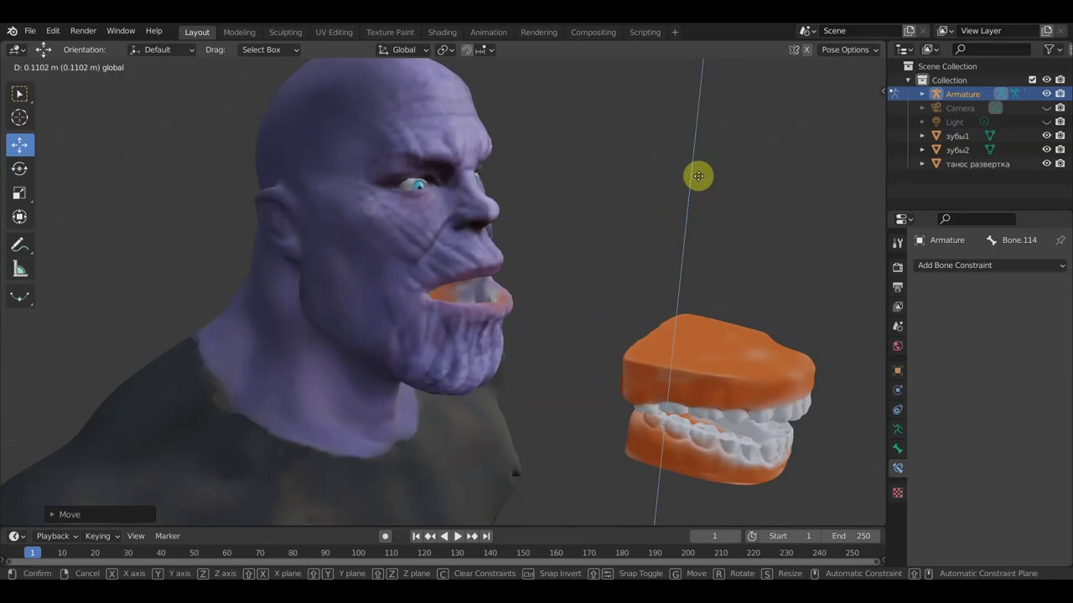
click(702, 116)
mouse_move(702, 116)
middle_down()
mouse_move(629, 180)
mouse_move(618, 155)
middle_up()
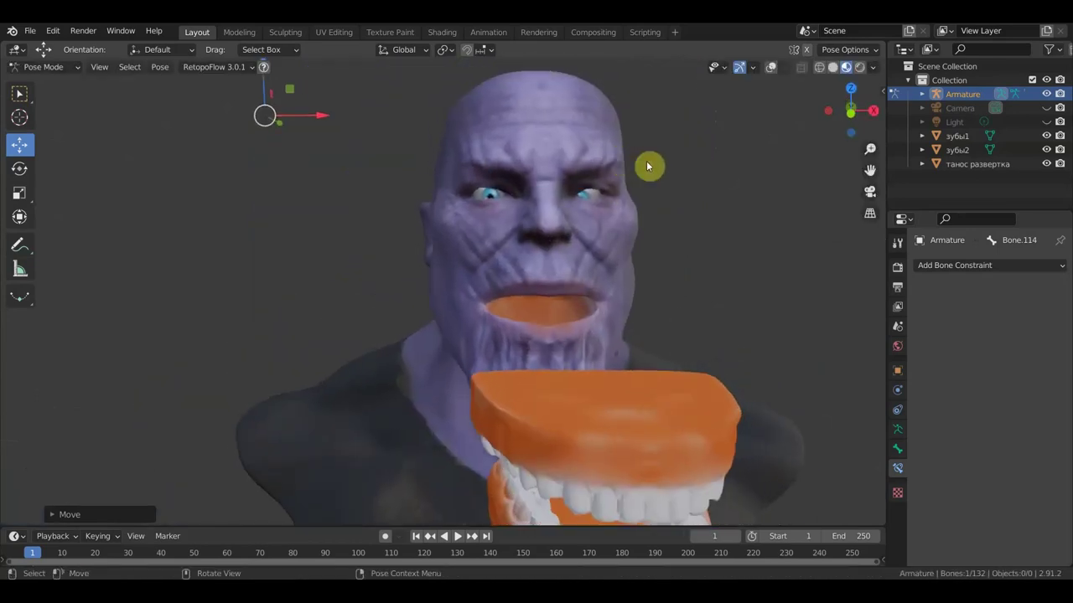
Select eye target bone Bone.007 and move it up and sideways to watch the eyes follow.
click(771, 67)
mouse_move(777, 64)
middle_down()
mouse_move(742, 206)
mouse_move(634, 301)
mouse_move(674, 353)
mouse_move(627, 414)
middle_up()
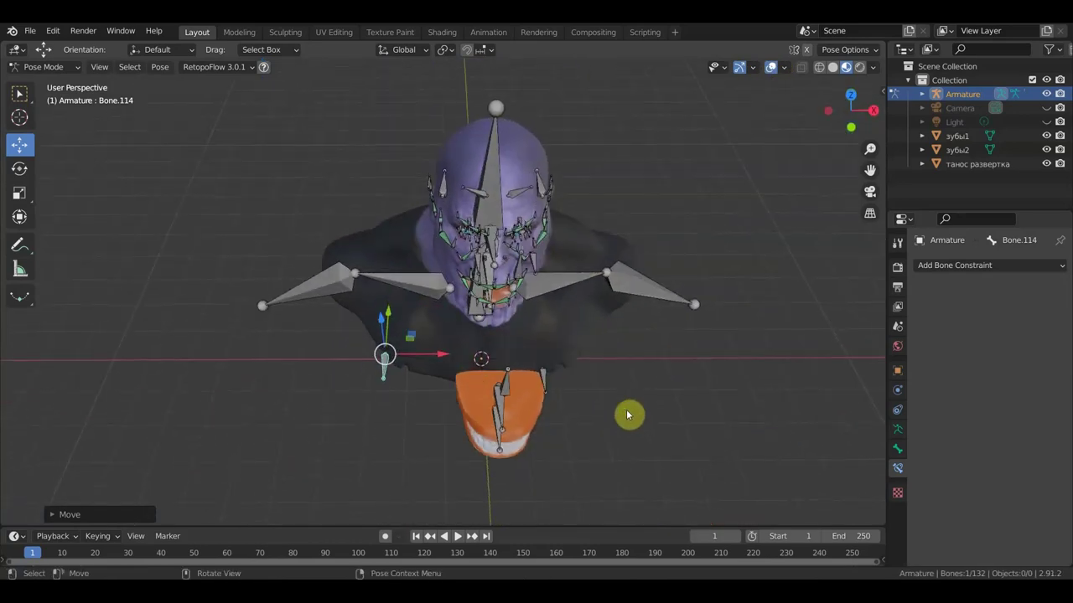
click(553, 381)
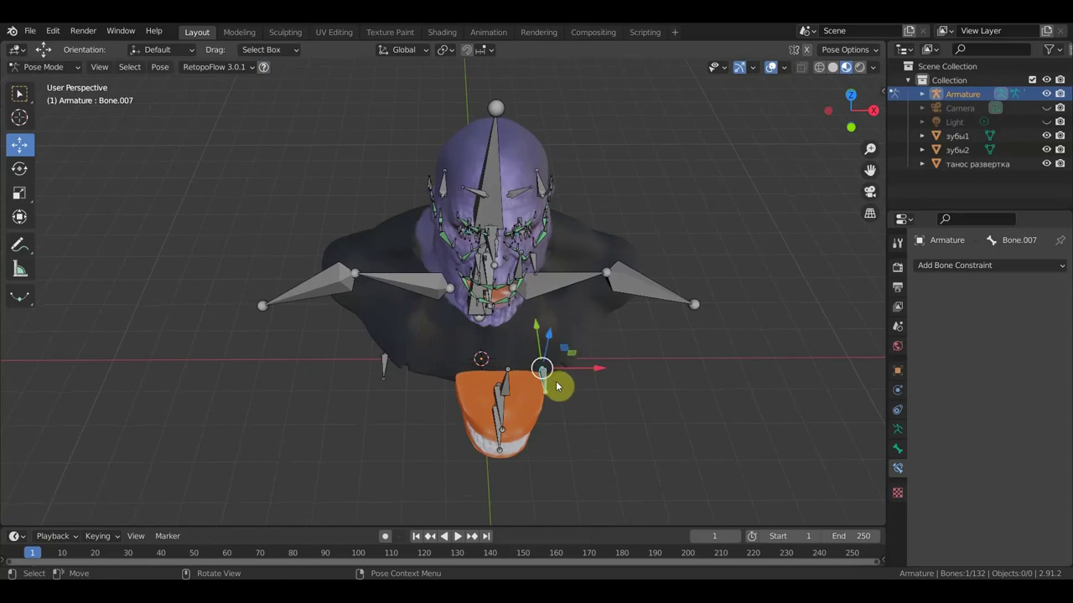
click(771, 67)
mouse_move(680, 263)
middle_down()
mouse_move(675, 198)
mouse_move(625, 230)
mouse_move(572, 207)
middle_up()
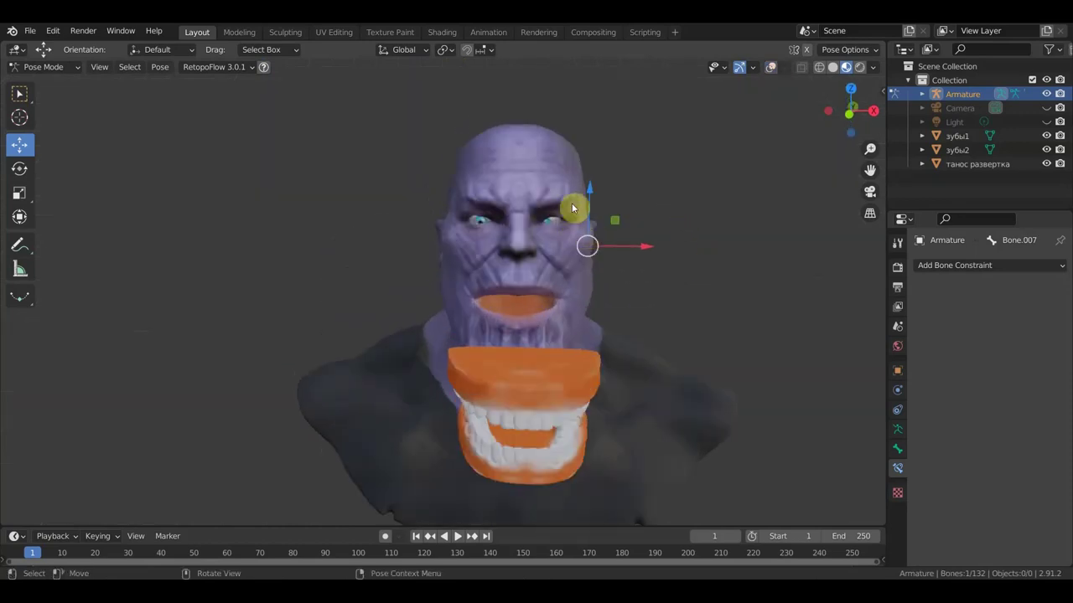
mouse_move(586, 192)
mouse_down()
mouse_move(601, 152)
mouse_move(637, 252)
mouse_up()
drag(661, 194, 782, 201)
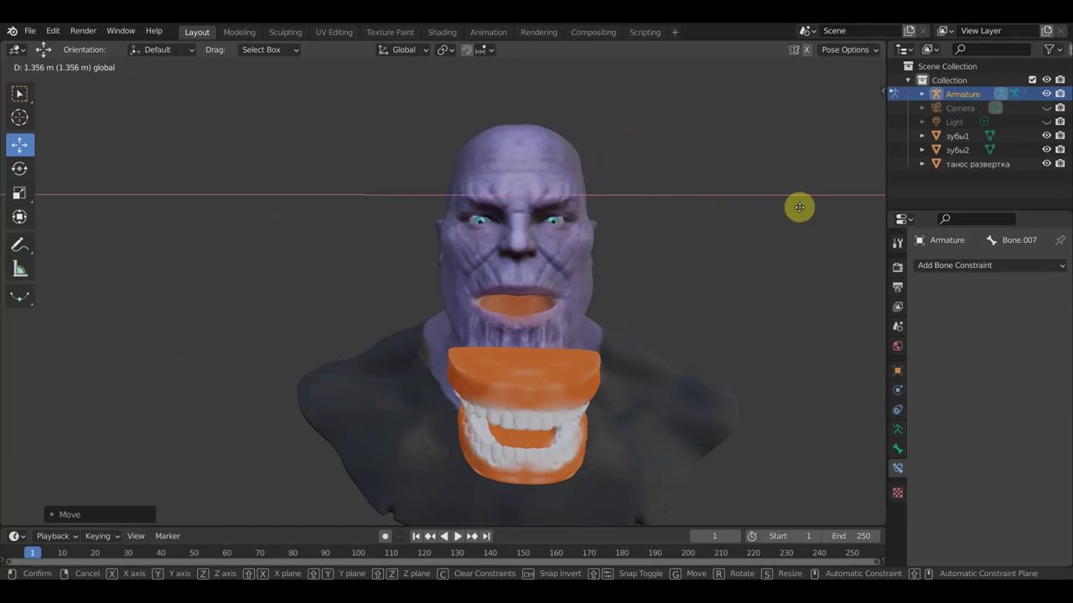
click(801, 212)
Move the eye target sideways the other way, check from the side, and show bones through the mesh.
scroll(635, 263, up, 2)
mouse_move(661, 249)
middle_down()
mouse_move(623, 271)
mouse_move(563, 280)
middle_up()
scroll(629, 256, down, 2)
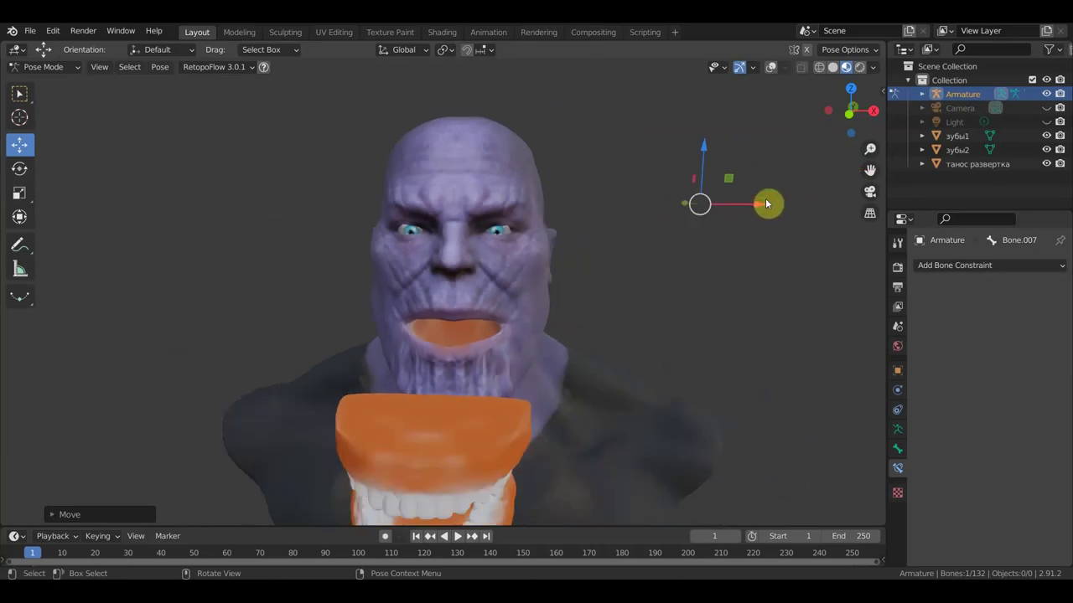
drag(761, 206, 709, 206)
scroll(595, 240, up, 2)
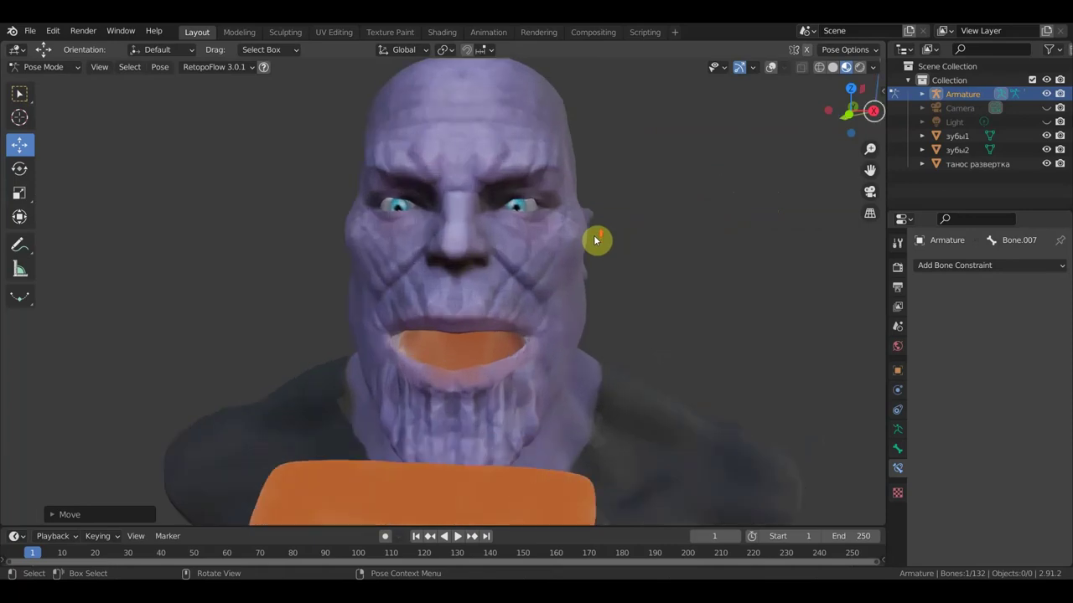
scroll(593, 241, up, 1)
mouse_move(609, 241)
middle_down()
mouse_move(641, 226)
mouse_move(627, 245)
mouse_move(640, 246)
mouse_move(473, 244)
middle_up()
scroll(473, 243, down, 5)
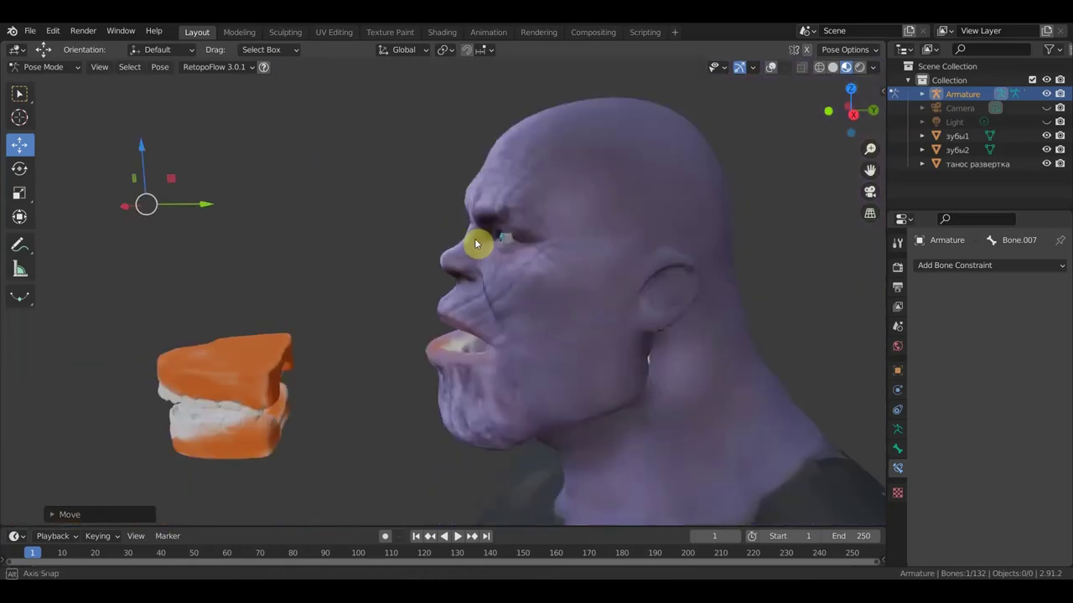
click(771, 67)
Select both eye bones and push the eyeballs about 0.03 m along the front-back axis.
scroll(580, 194, up, 4)
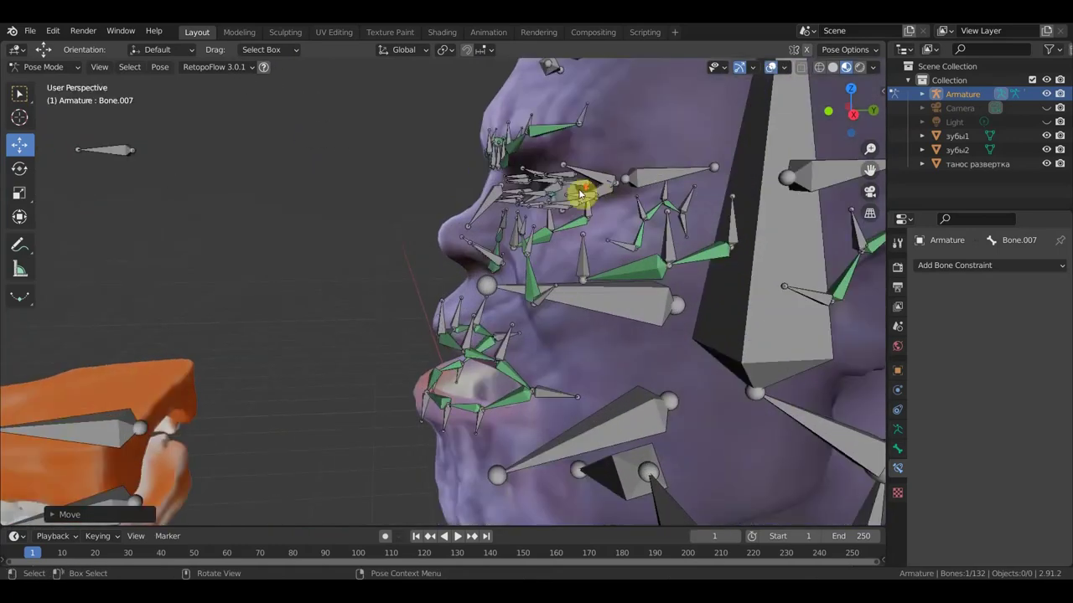
middle_drag(604, 194, 701, 221)
mouse_move(669, 196)
middle_down()
mouse_move(682, 170)
mouse_move(720, 206)
mouse_move(802, 201)
mouse_move(804, 270)
mouse_move(873, 336)
middle_up()
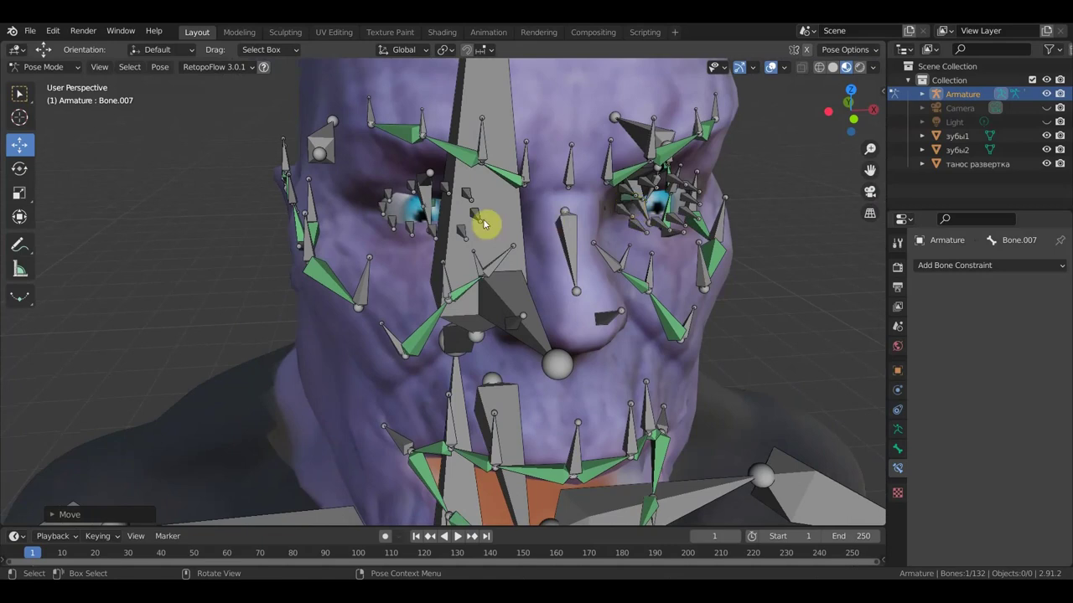
middle_drag(484, 220, 438, 209)
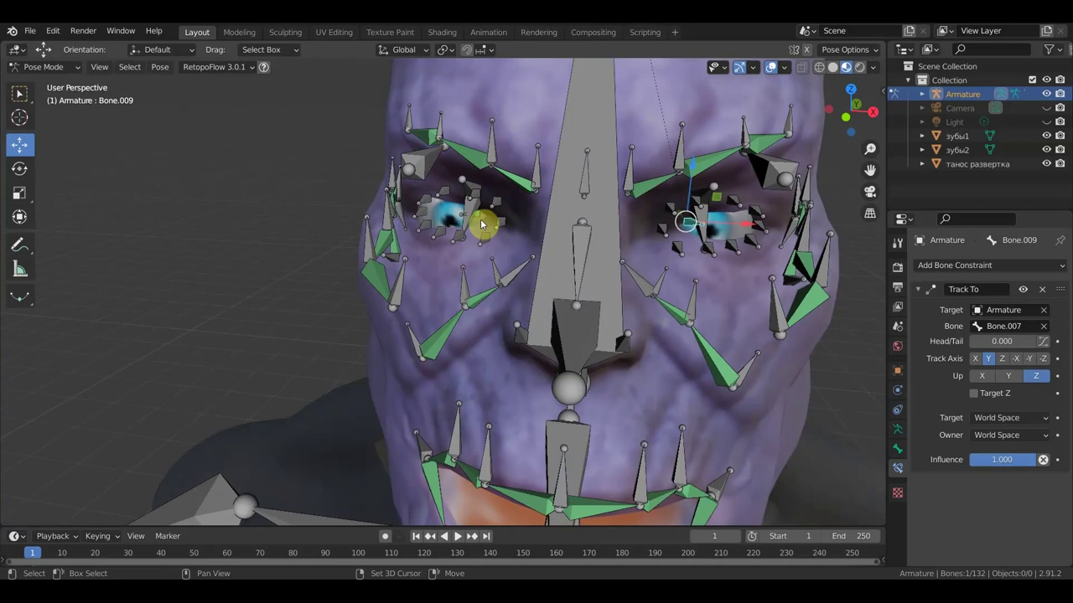
shift+click(482, 224)
click(770, 67)
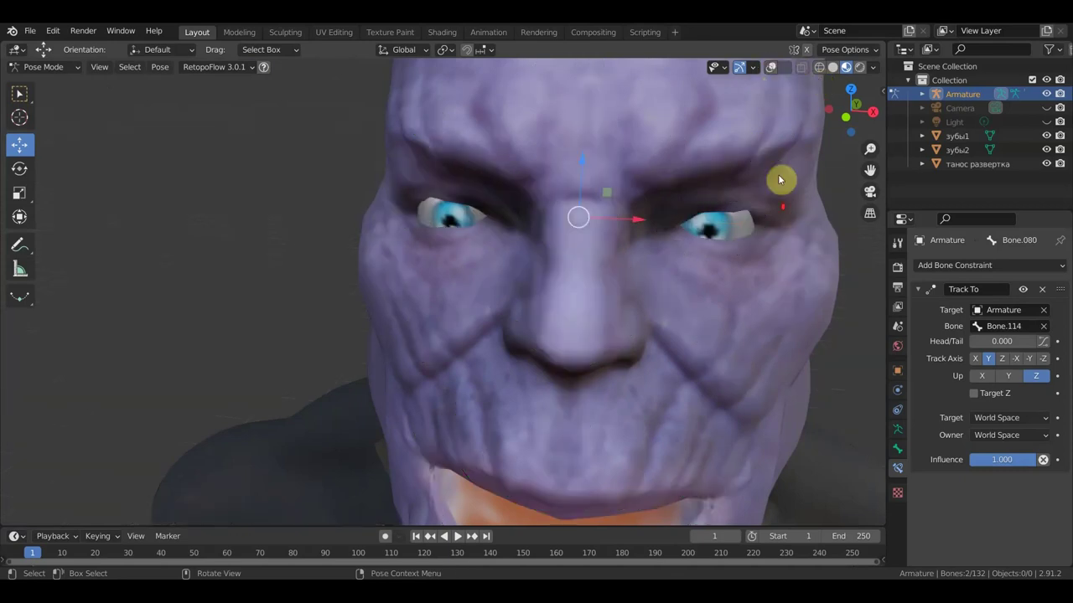
mouse_move(778, 178)
middle_down()
mouse_move(725, 232)
mouse_move(592, 206)
middle_up()
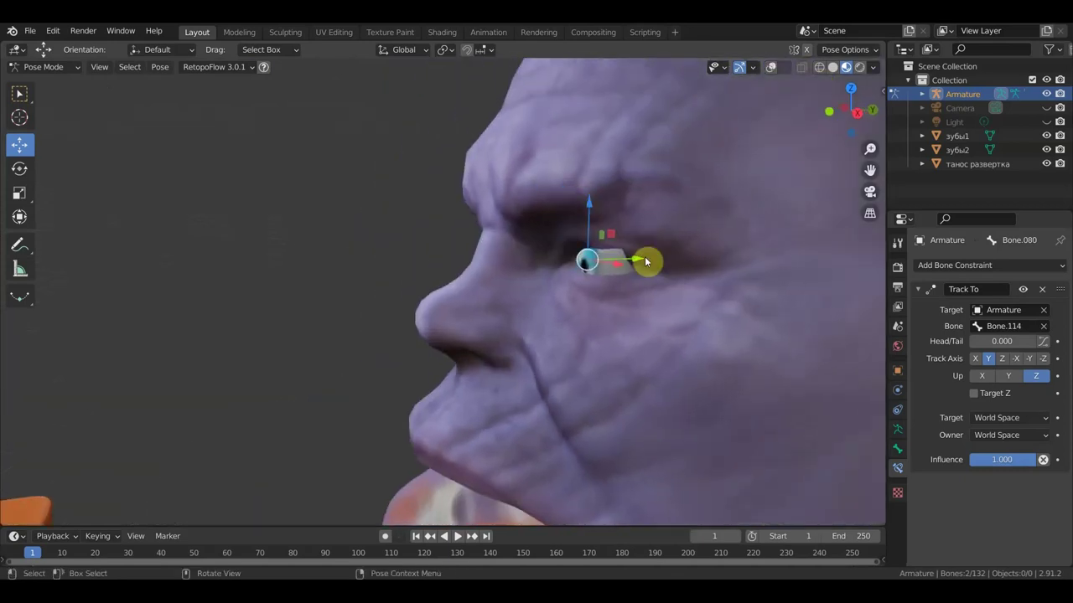
drag(643, 260, 643, 256)
middle_drag(644, 256, 785, 255)
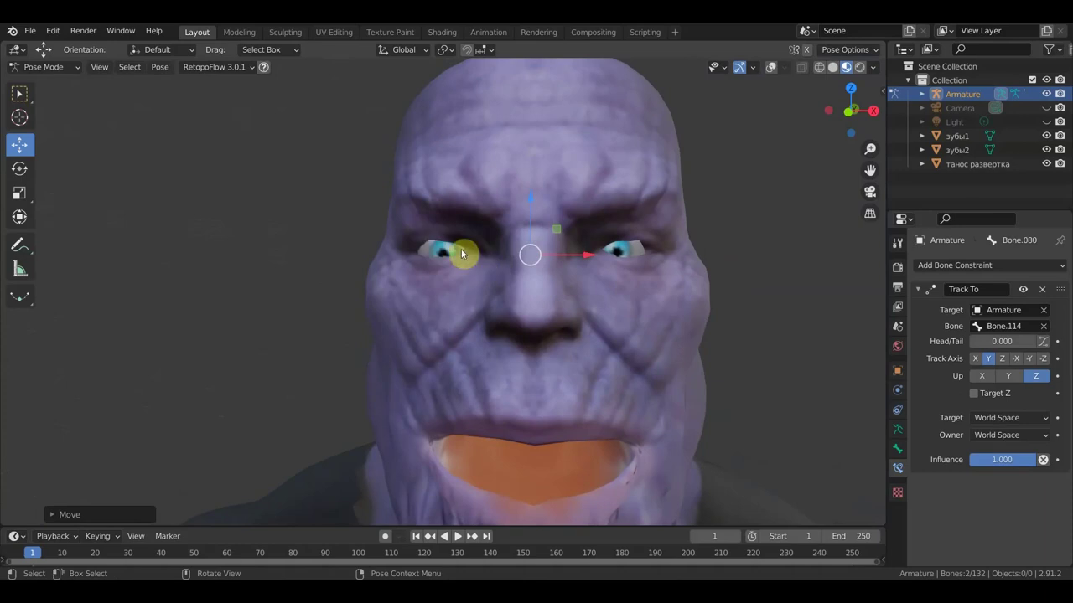
Check the eye placement from side views and a straight front view.
scroll(595, 265, down, 2)
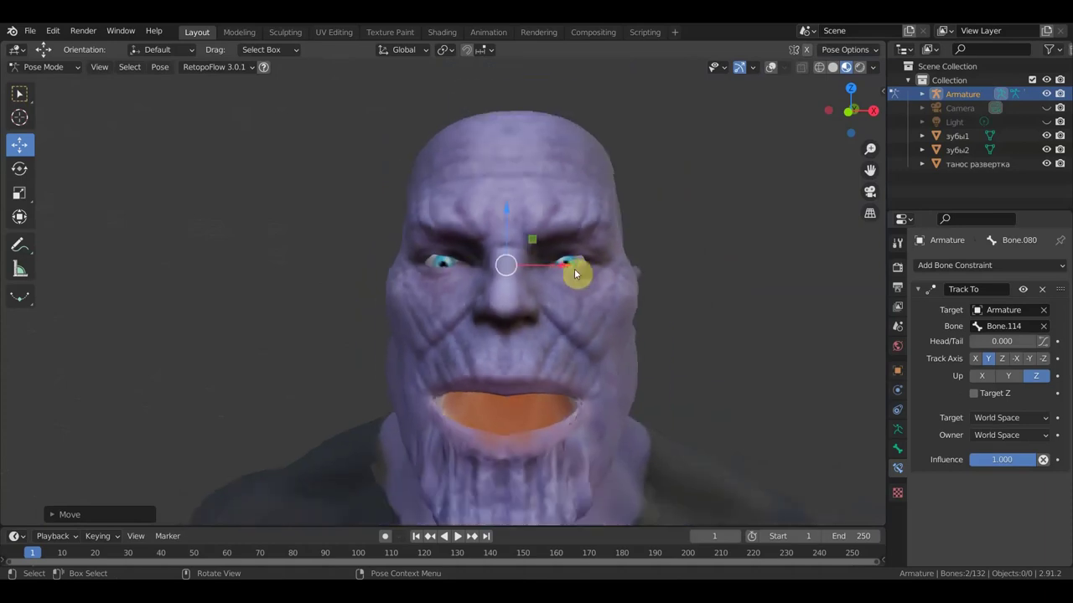
scroll(571, 268, up, 1)
scroll(587, 258, up, 2)
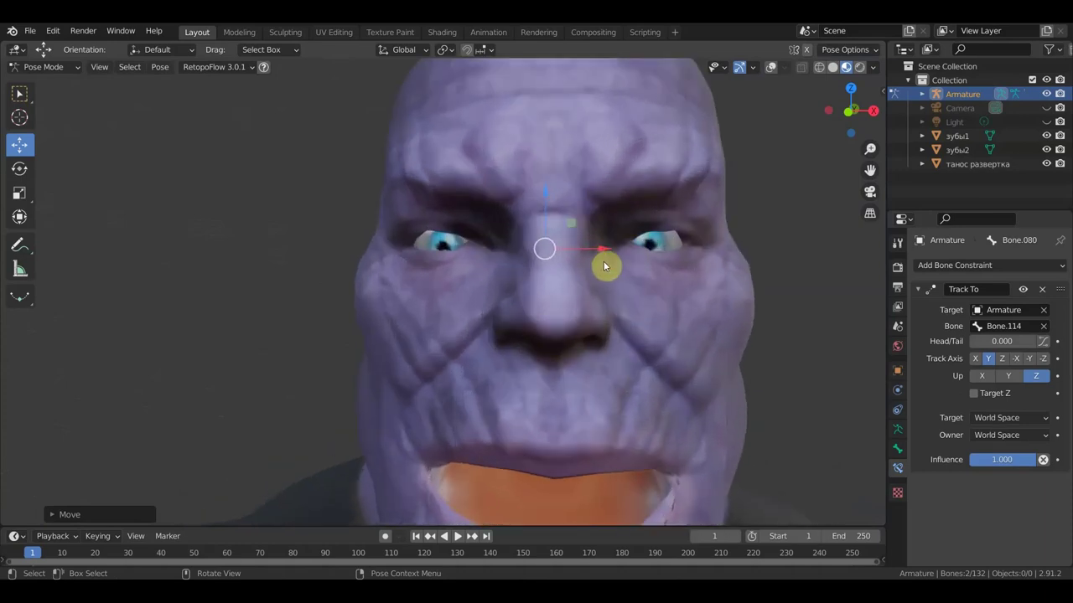
mouse_move(610, 270)
middle_down()
mouse_move(728, 290)
mouse_move(652, 288)
middle_up()
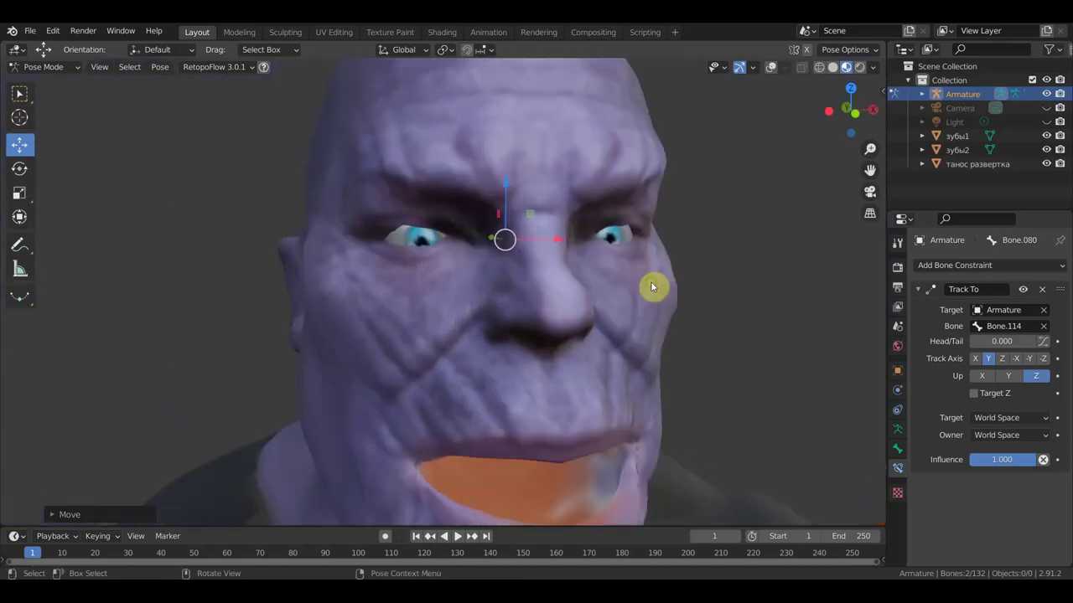
key(KP_6)
key(KP_6)
key(KP_6)
key(KP_6)
key(KP_6)
key(KP_6)
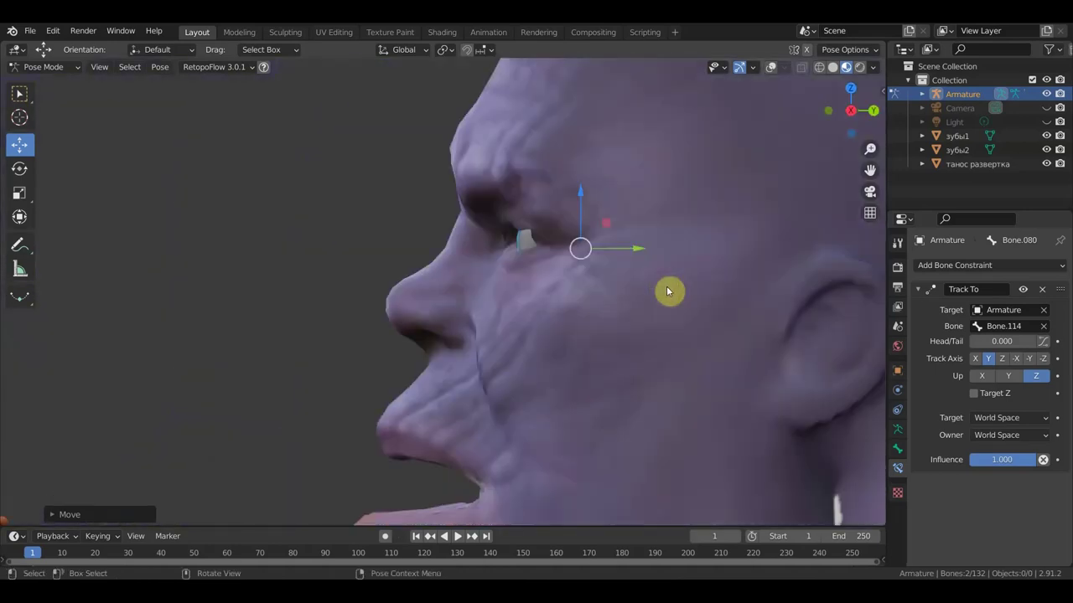
key(KP_6)
key(KP_1)
scroll(670, 295, down, 3)
scroll(674, 303, down, 1)
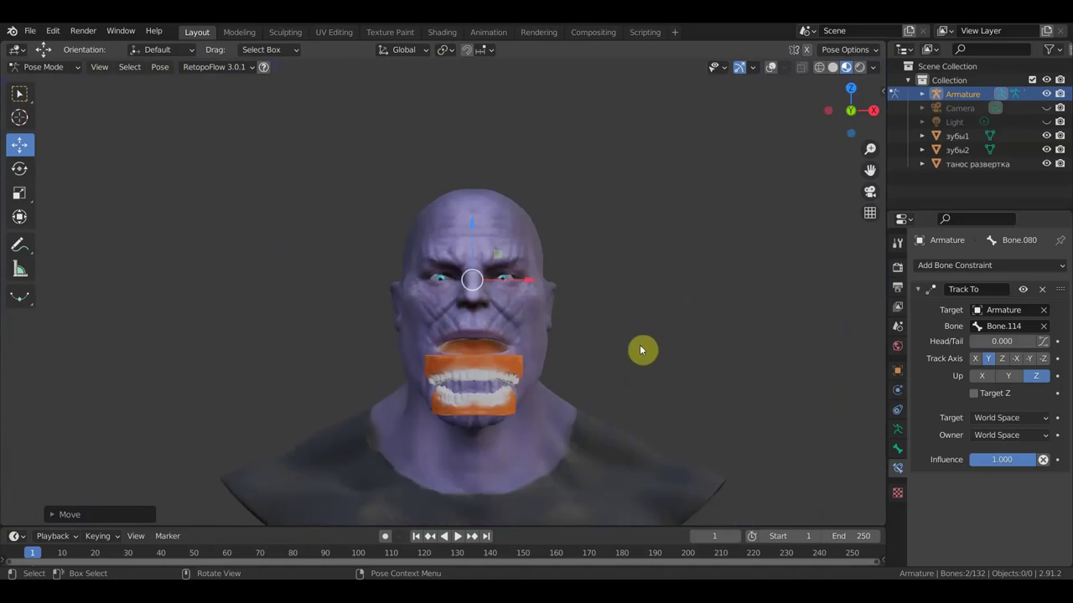
Show the bones again and select the floating control bone Bone.008.
click(769, 73)
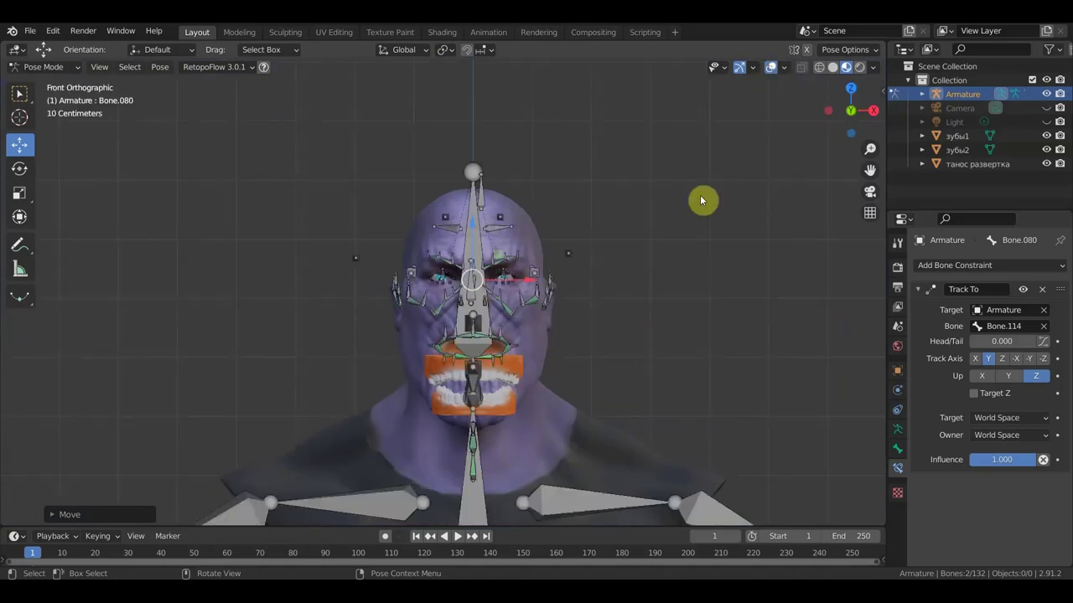
mouse_move(701, 201)
middle_down()
mouse_move(534, 288)
mouse_move(402, 328)
middle_up()
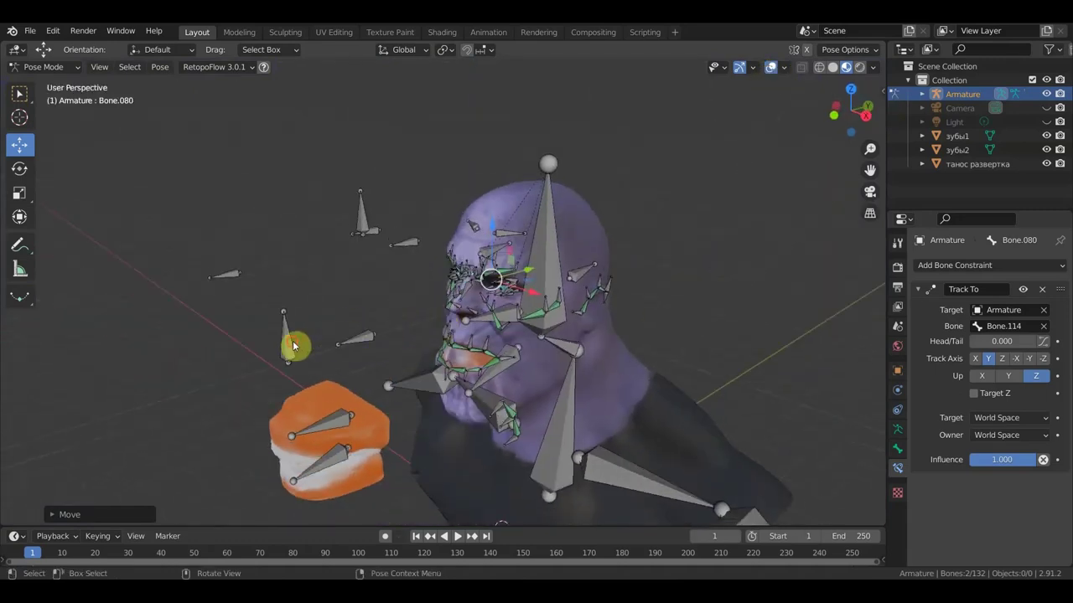
click(316, 343)
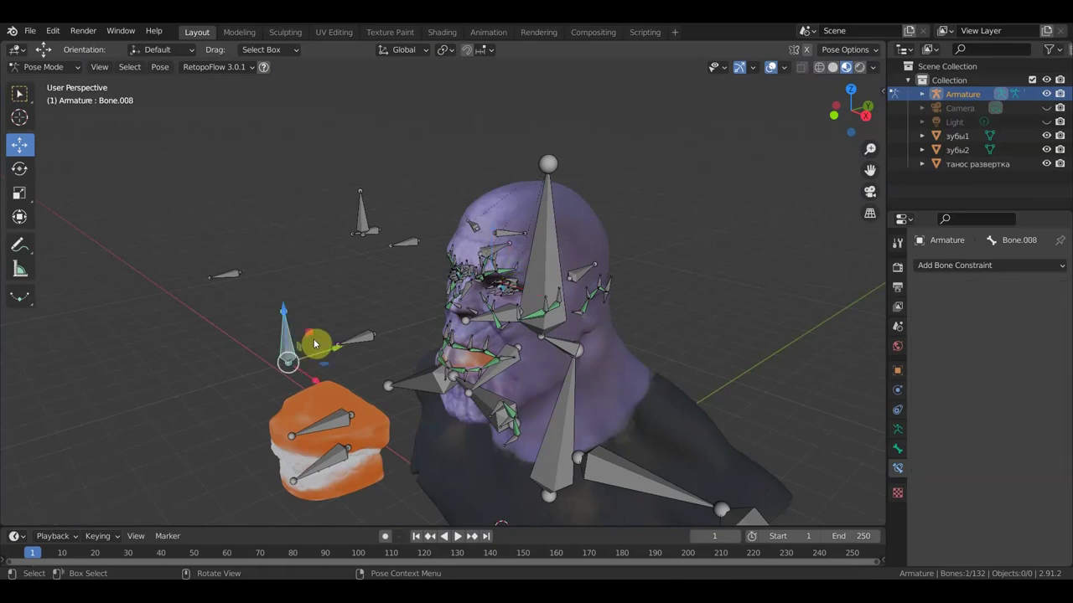
middle_drag(639, 227, 752, 195)
With overlays hidden, move Bone.008 vertically along Z, then reposition it freely twice.
click(769, 72)
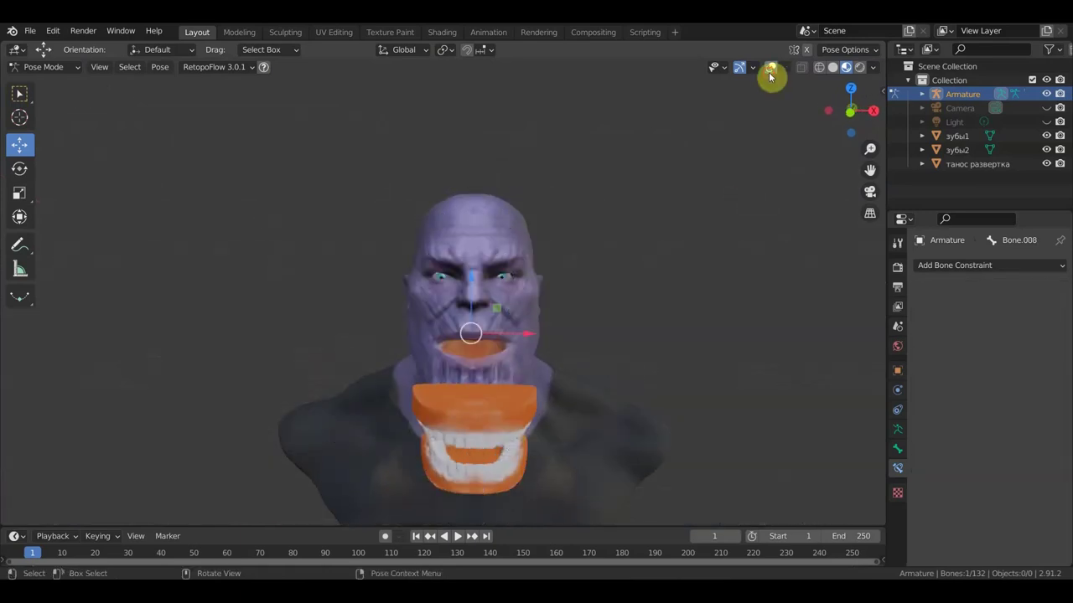
key(g)
key(z)
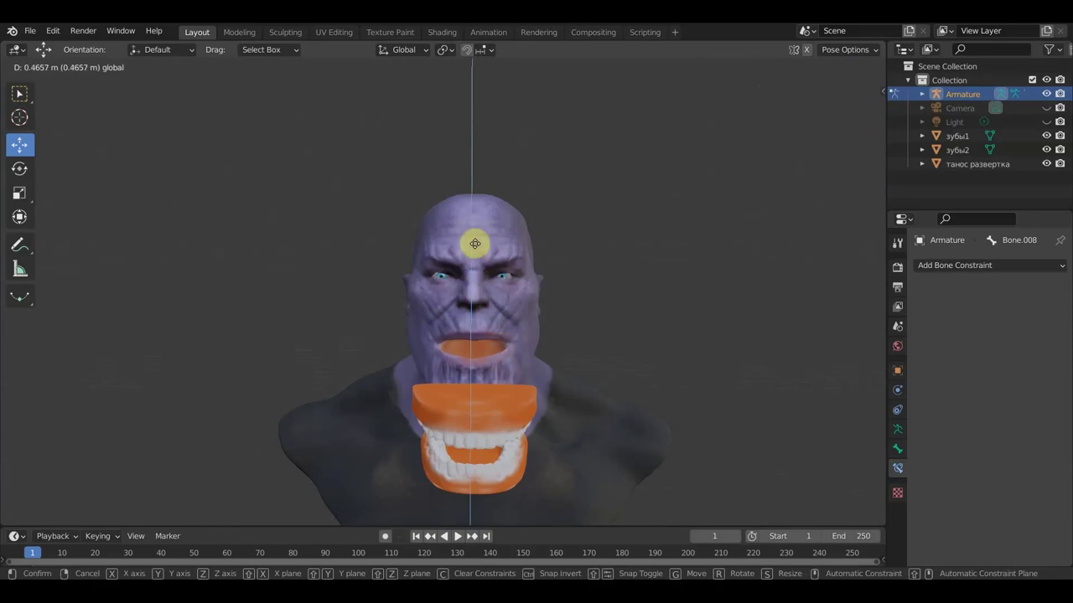
click(446, 252)
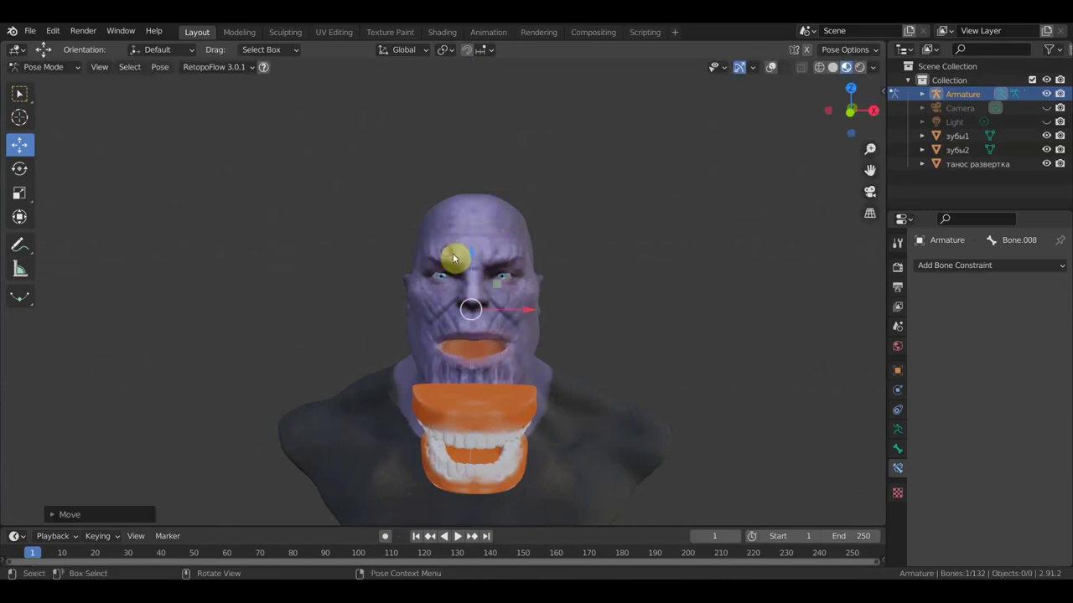
key(g)
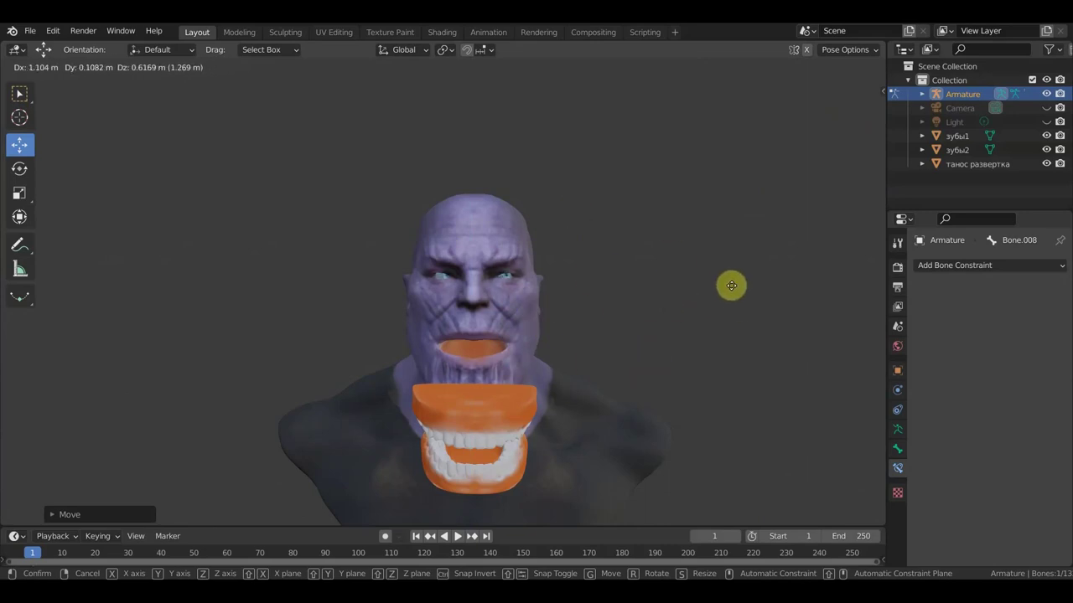
click(690, 314)
scroll(688, 304, up, 3)
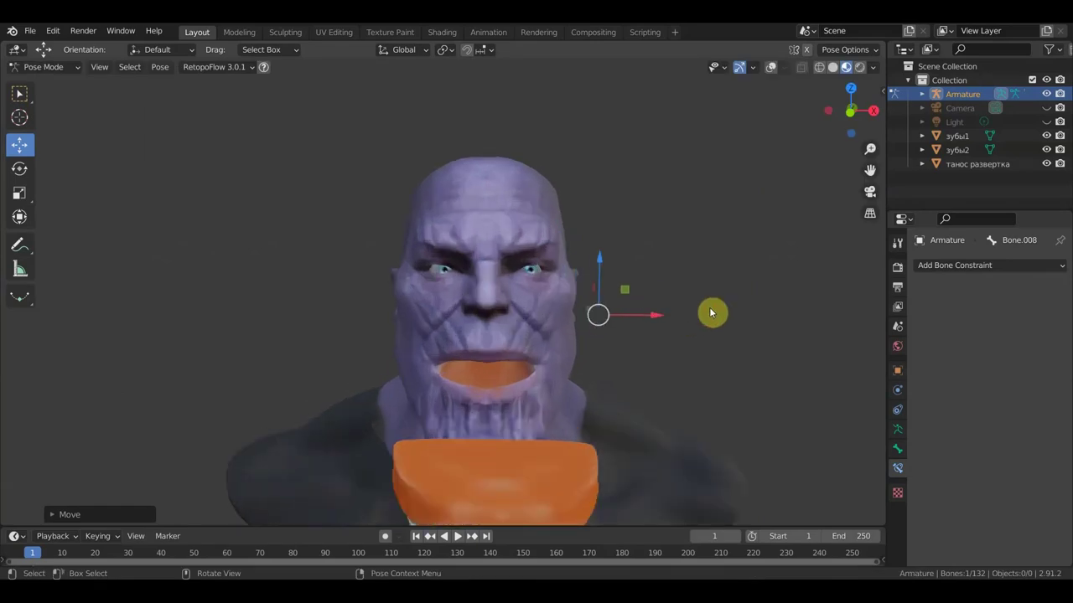
key(g)
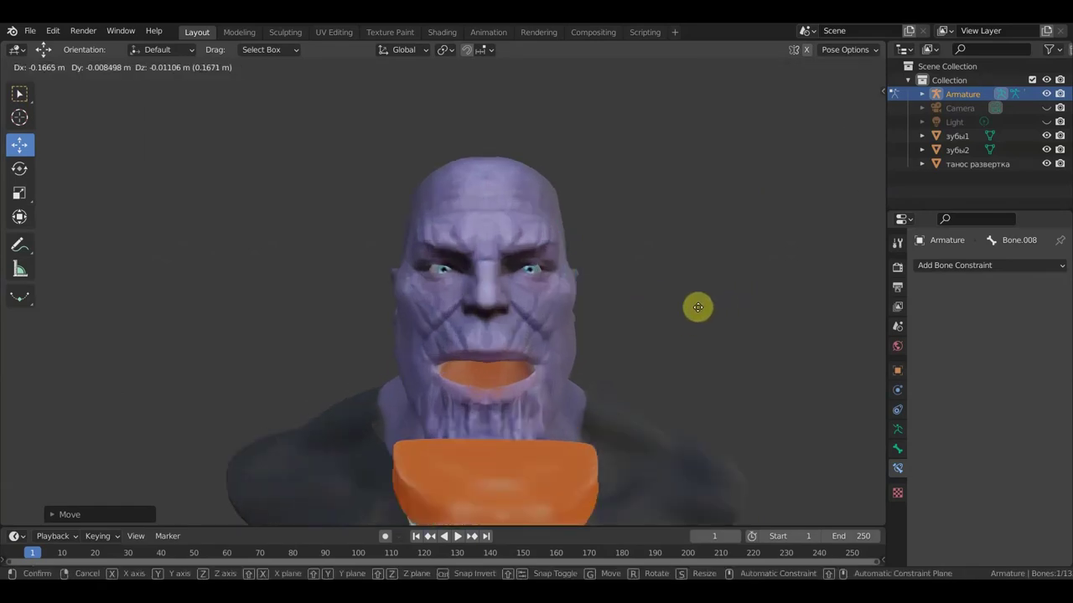
click(680, 309)
Turn overlays back on and view the head and separate teeth from the side.
scroll(704, 305, down, 2)
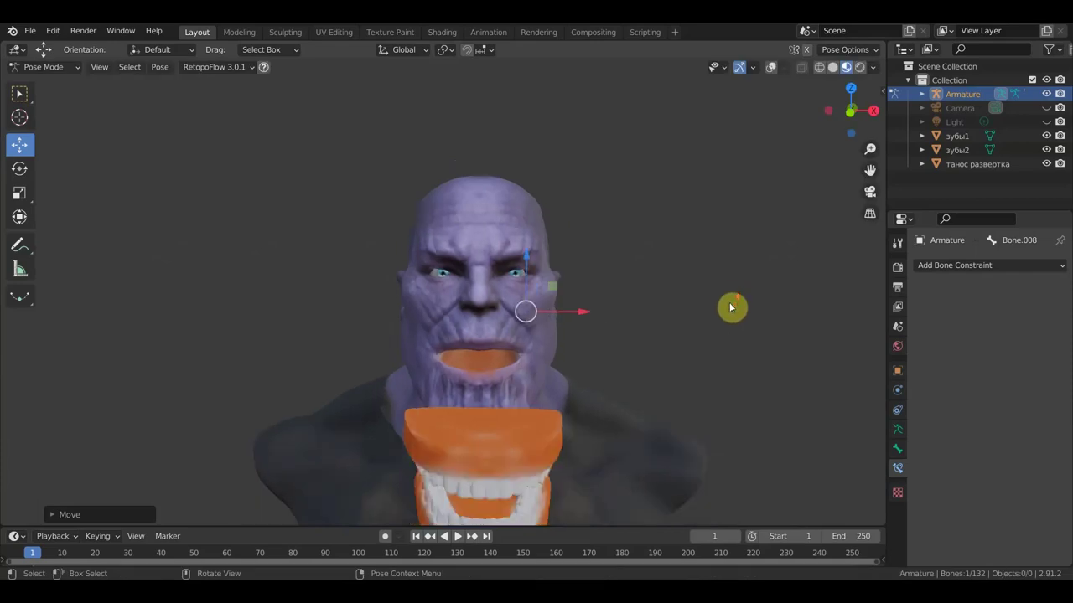
scroll(726, 309, up, 3)
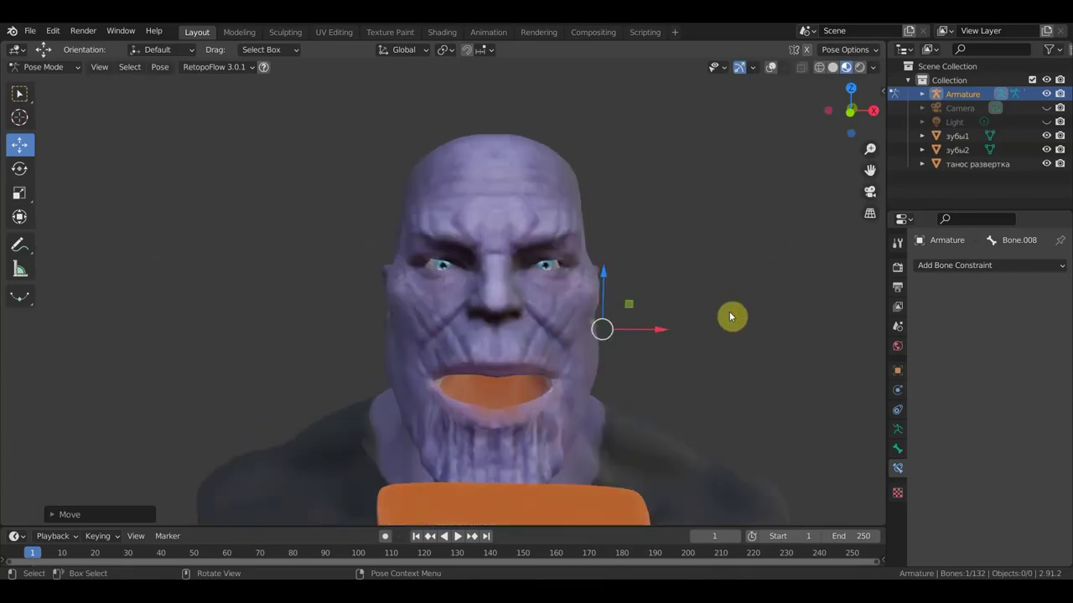
scroll(688, 309, up, 1)
mouse_move(689, 311)
middle_down()
mouse_move(663, 306)
mouse_move(723, 311)
middle_up()
scroll(724, 312, down, 1)
scroll(720, 307, down, 1)
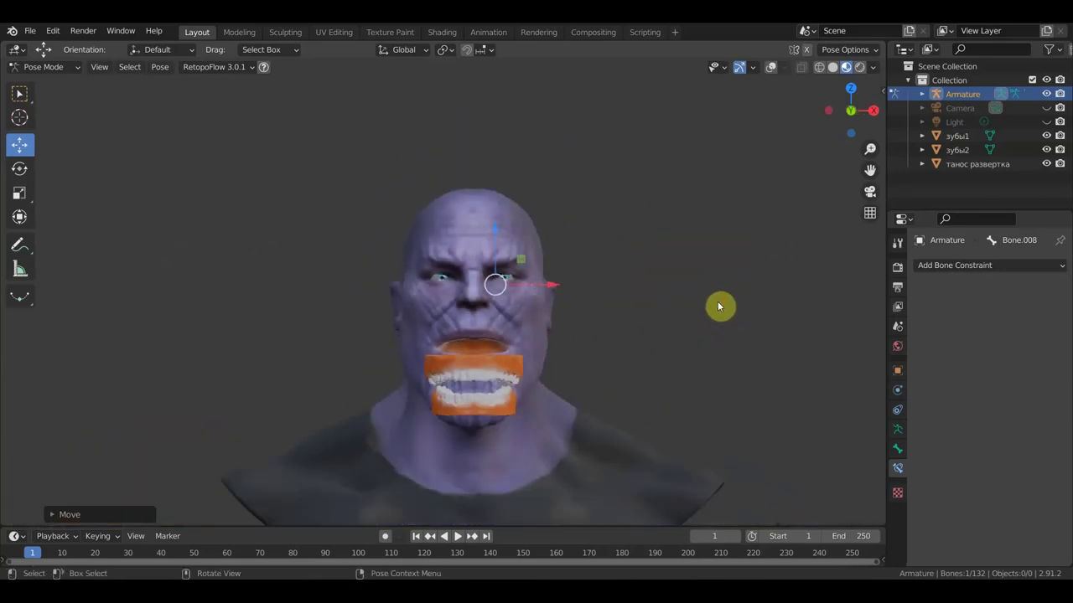
click(771, 71)
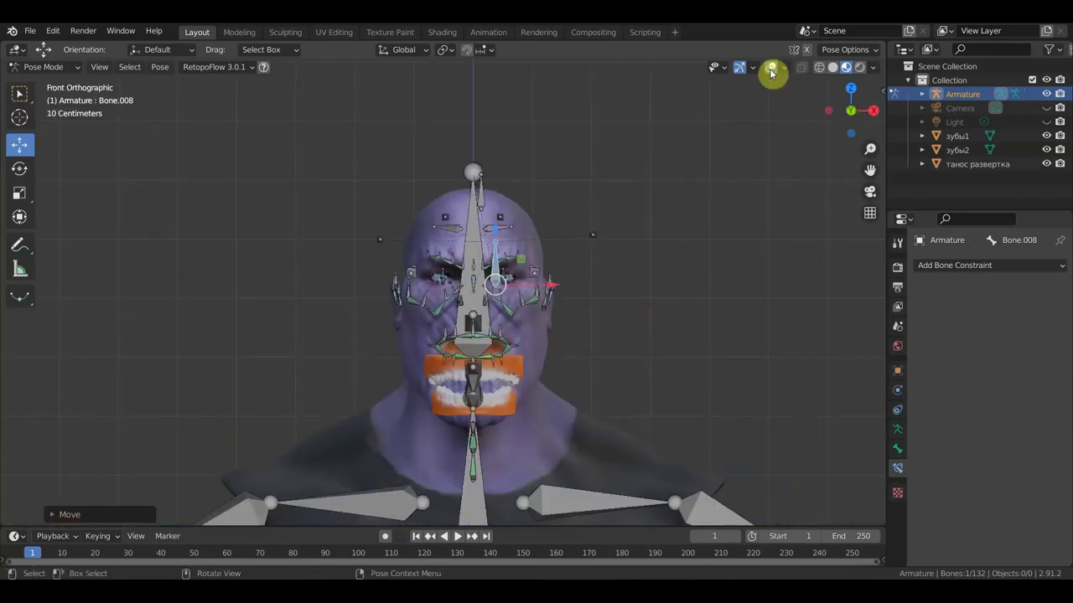
mouse_move(721, 168)
middle_down()
mouse_move(623, 257)
mouse_move(491, 256)
middle_up()
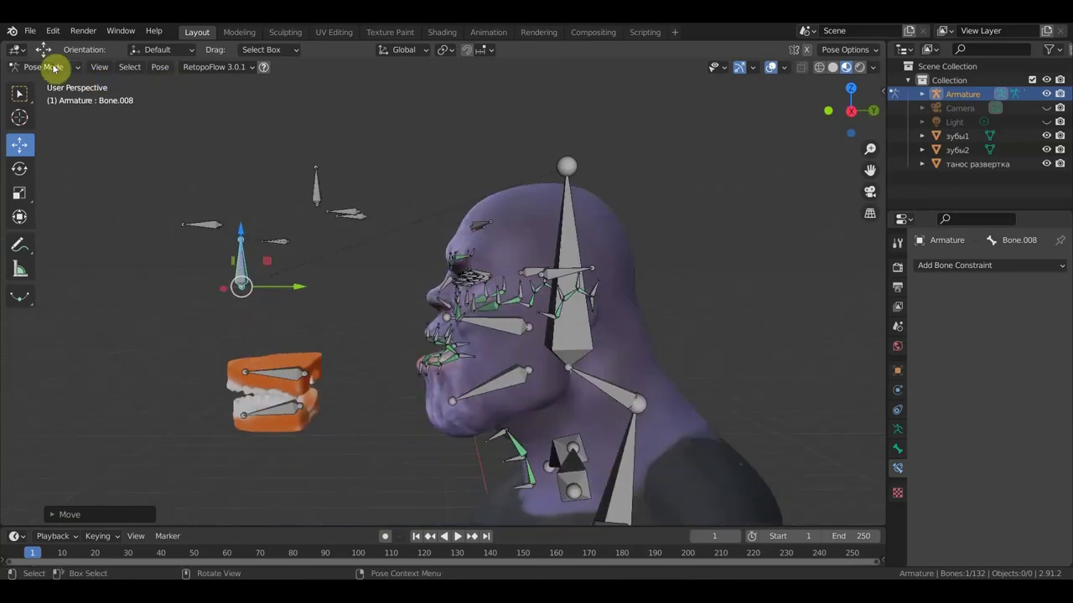
click(53, 67)
Parent the upper teeth зубы1 to bone Bone.005 in solid shading.
click(46, 82)
mouse_move(343, 304)
middle_down()
mouse_move(436, 289)
mouse_move(458, 296)
mouse_move(412, 328)
middle_up()
click(411, 331)
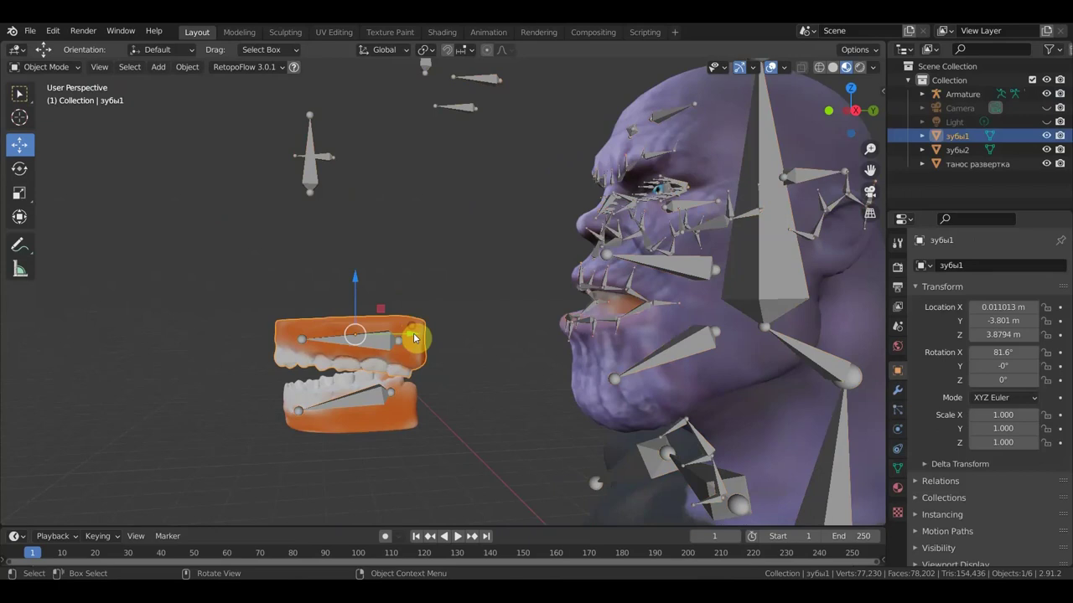
shift+click(372, 345)
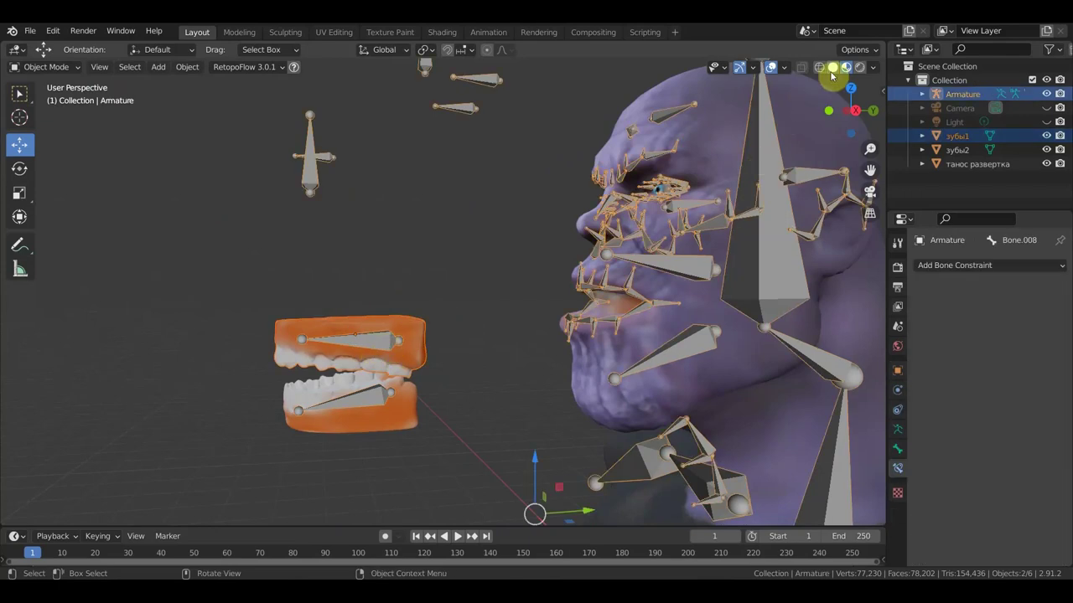
click(832, 68)
click(55, 67)
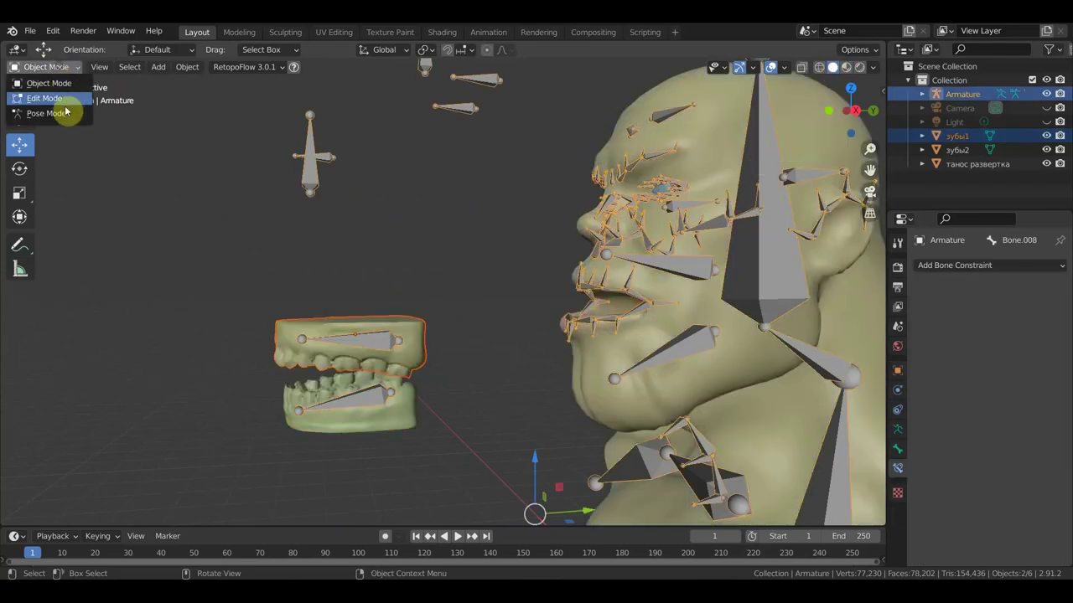
click(65, 113)
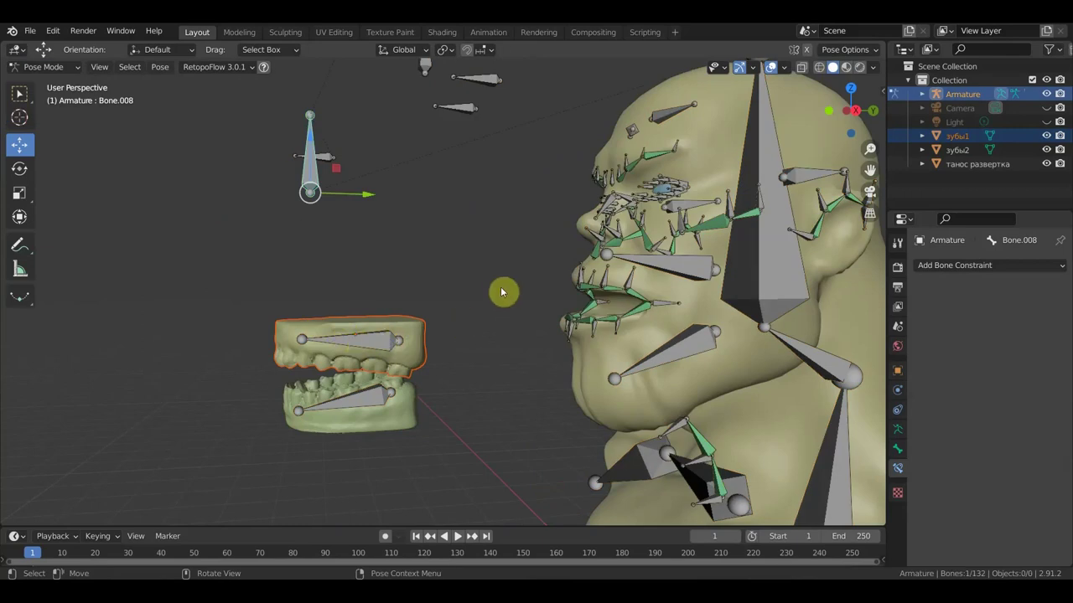
key(ctrl+z)
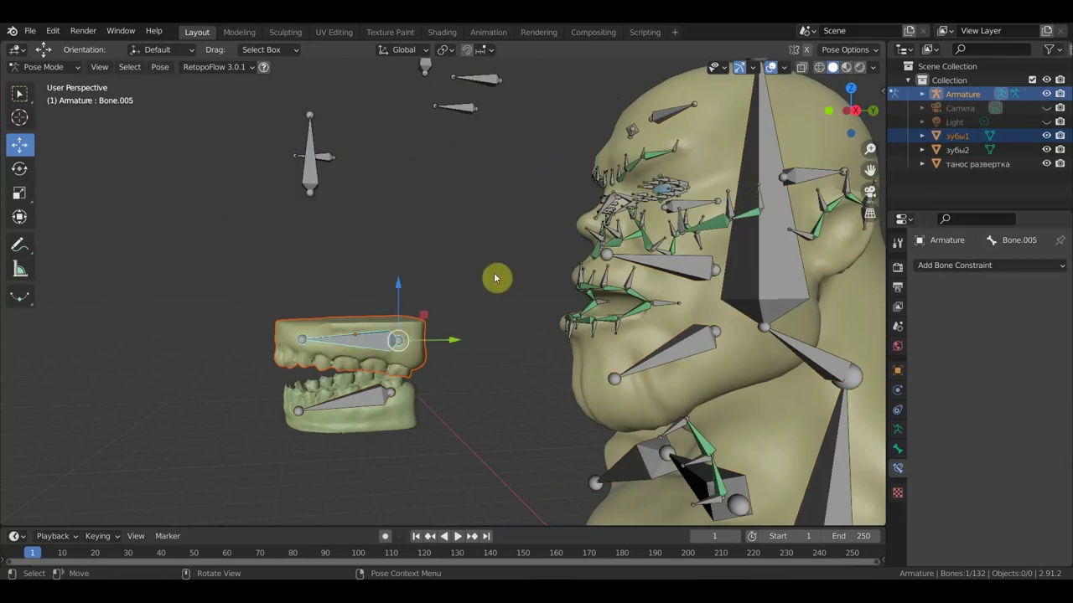
key(ctrl+p)
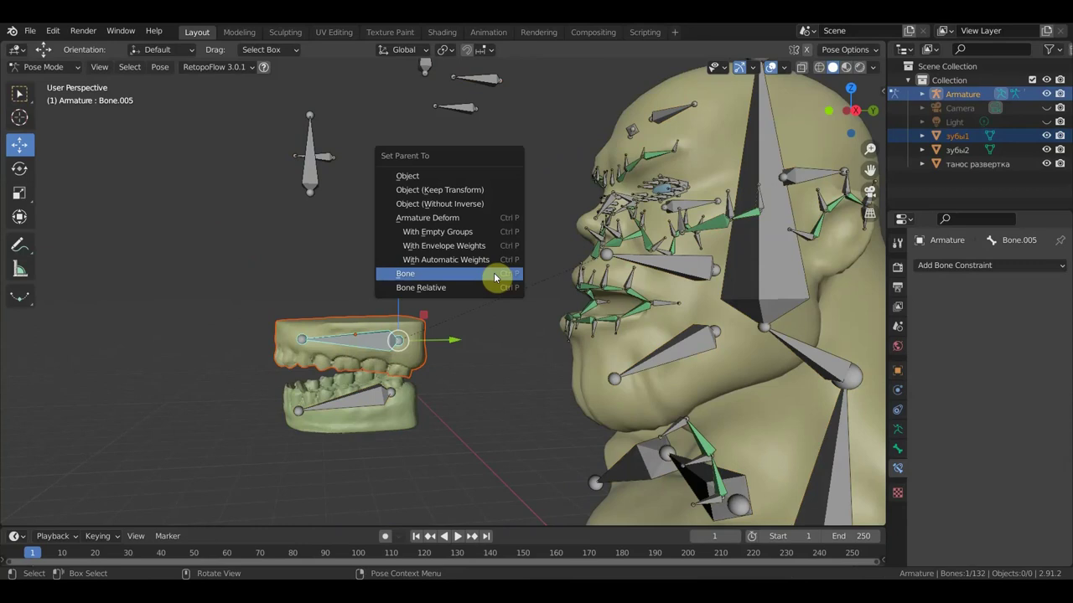
click(493, 272)
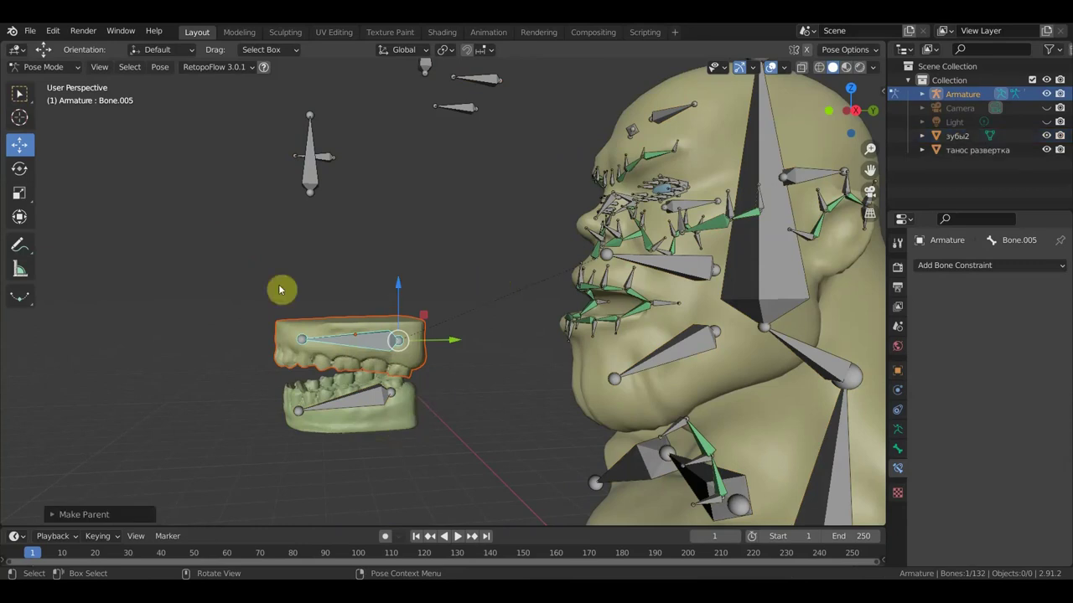
Parent the lower teeth зубы2 to Bone.006, then view the head from the right side.
click(46, 66)
click(50, 79)
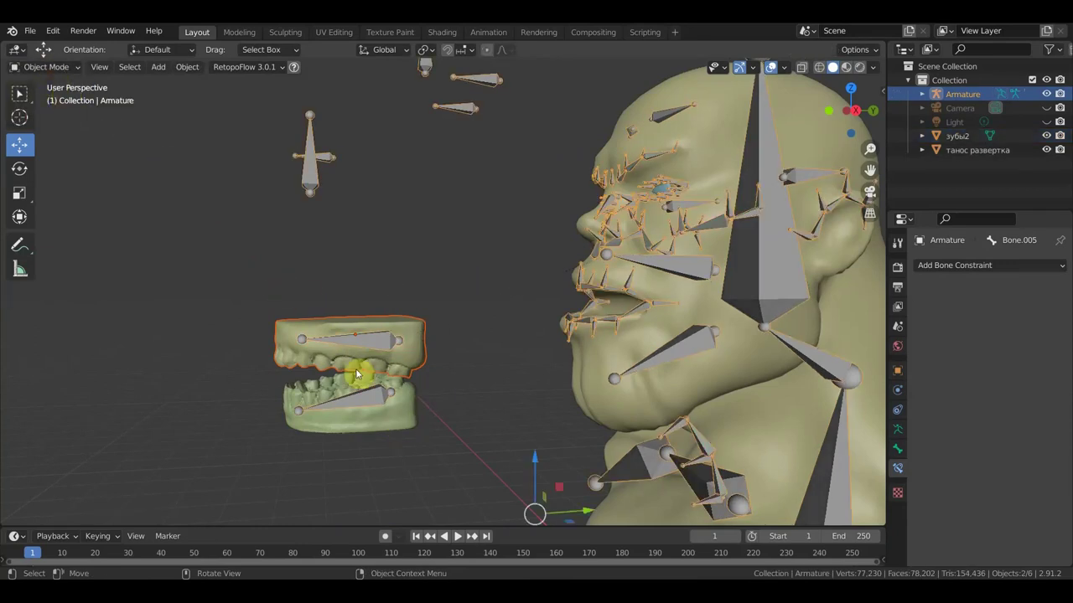
click(396, 422)
shift+click(374, 402)
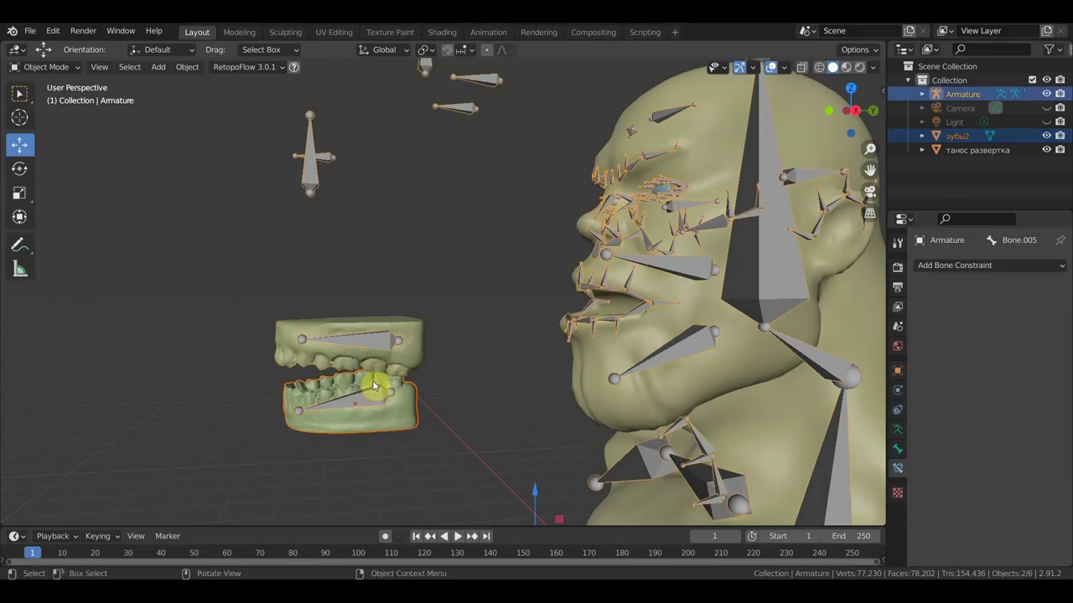
click(46, 66)
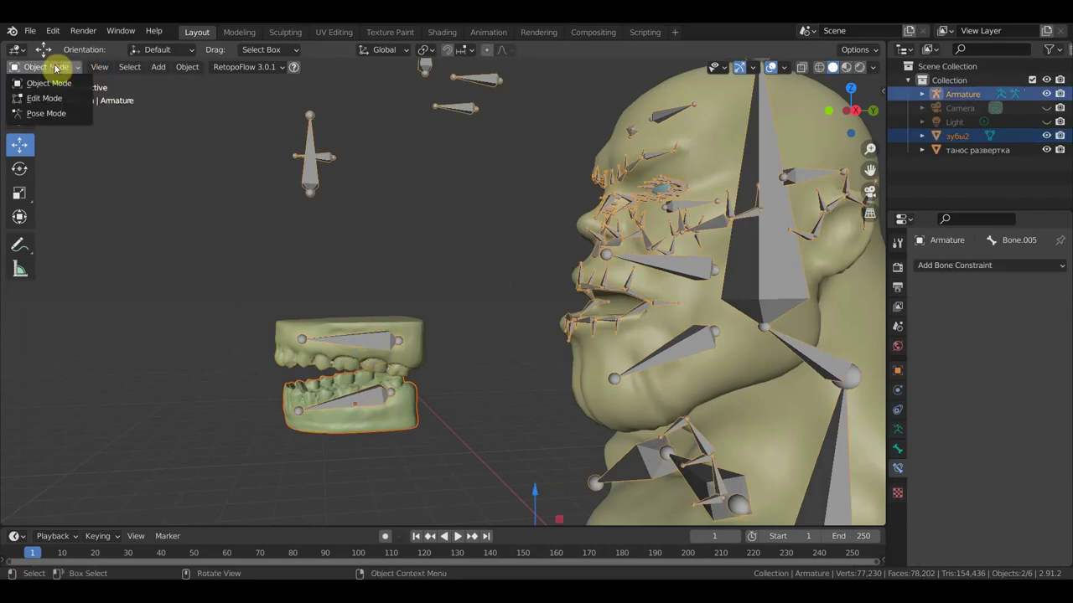
click(55, 114)
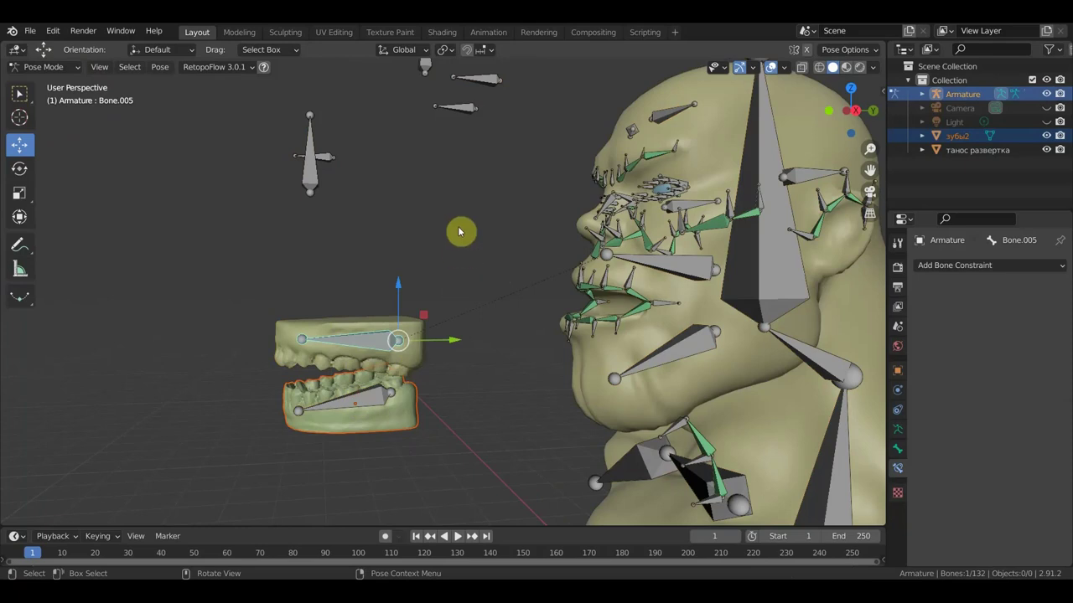
key(shift+bracketright)
key(ctrl+p)
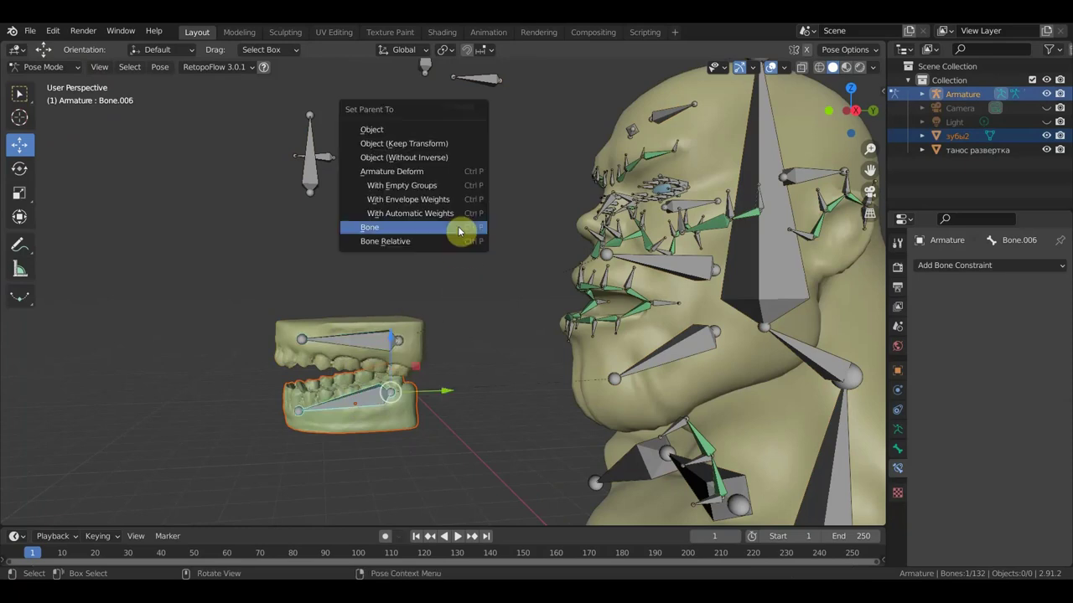
click(459, 231)
middle_drag(470, 263, 455, 299)
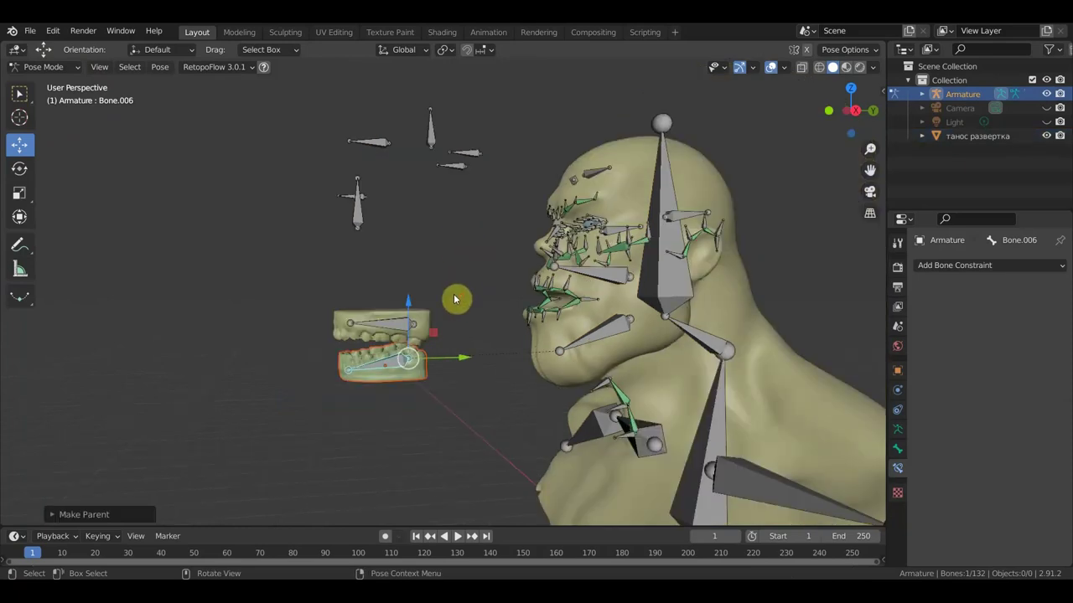
key(KP_3)
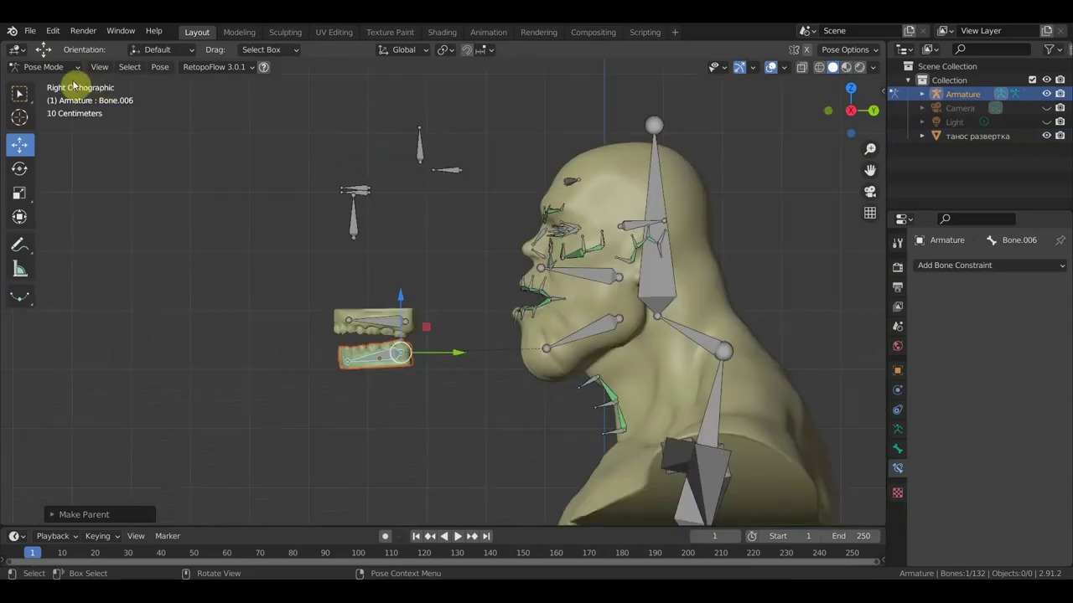
click(46, 67)
In Pose Mode, box-select both teeth bones and slide them into the face.
click(53, 90)
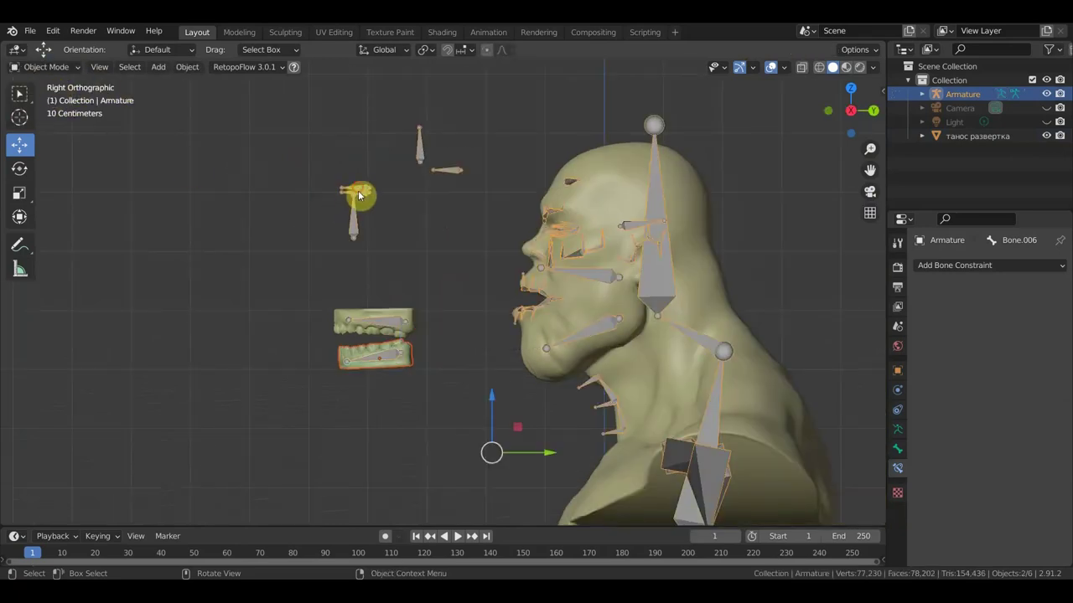
click(57, 68)
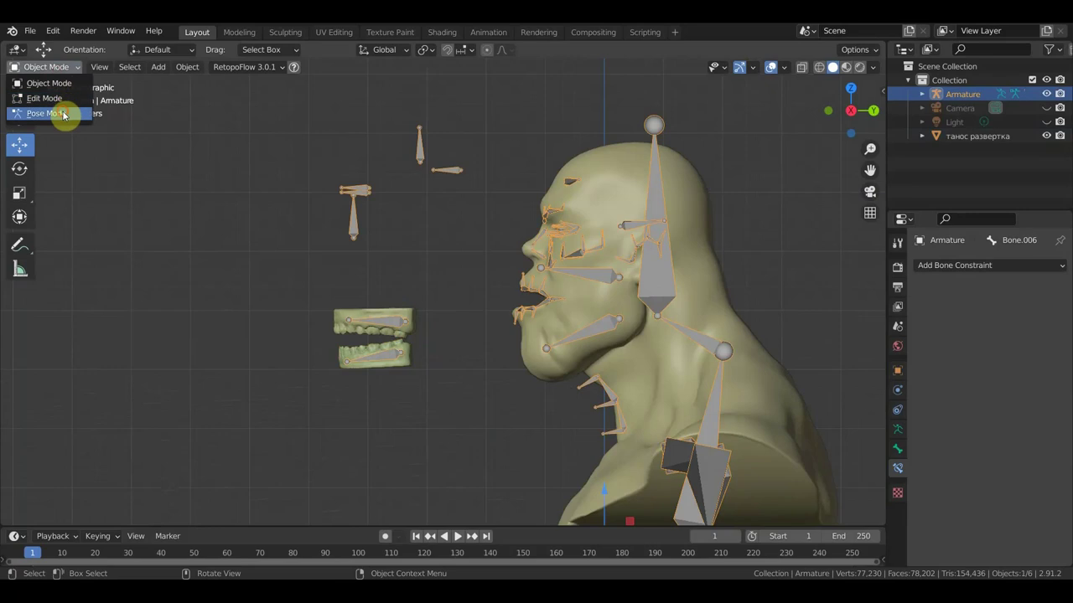
click(65, 109)
scroll(436, 364, up, 2)
mouse_move(455, 439)
mouse_down()
mouse_move(342, 323)
mouse_move(385, 290)
mouse_move(397, 249)
mouse_up()
drag(450, 315, 732, 315)
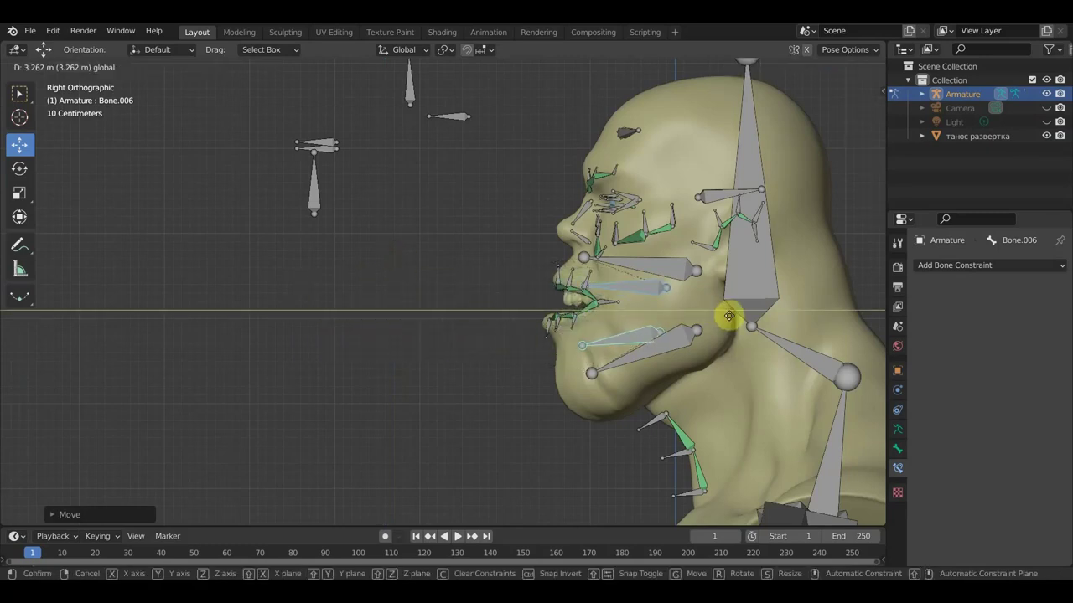
drag(729, 315, 730, 319)
Fine-tune lower teeth bone Bone.006, raising it and nudging it horizontally, from the right view.
scroll(687, 325, up, 1)
scroll(570, 345, up, 1)
scroll(560, 348, up, 1)
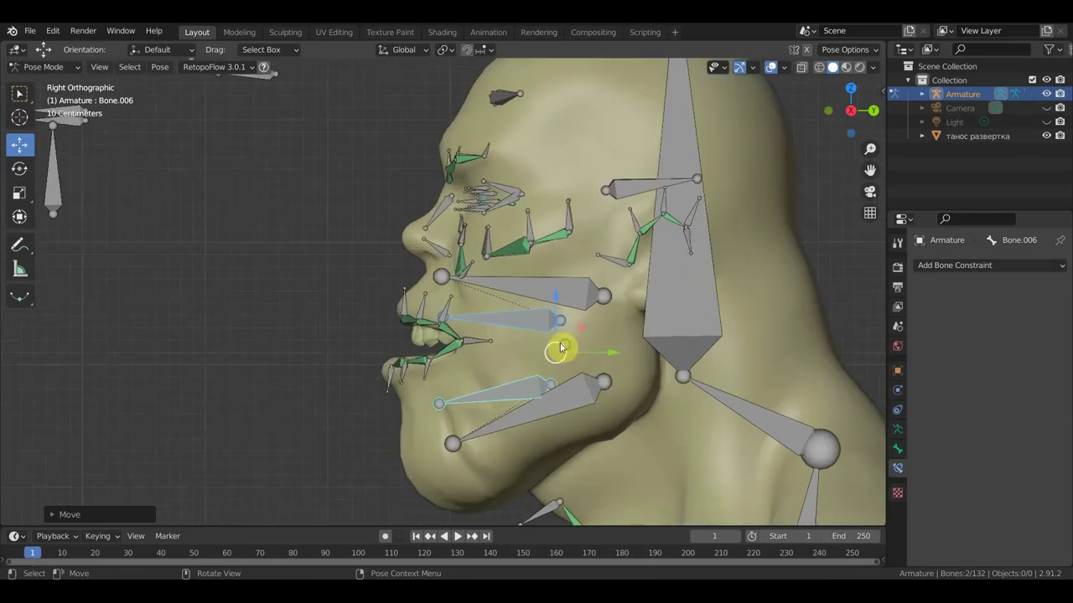
mouse_move(560, 348)
middle_down()
mouse_move(615, 407)
mouse_move(545, 314)
middle_up()
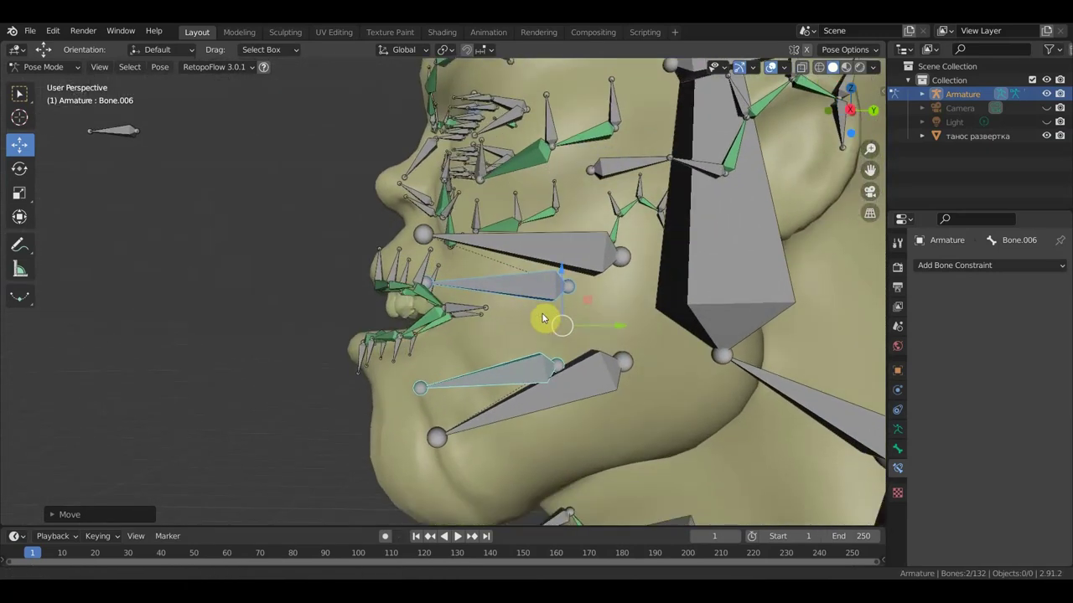
click(520, 377)
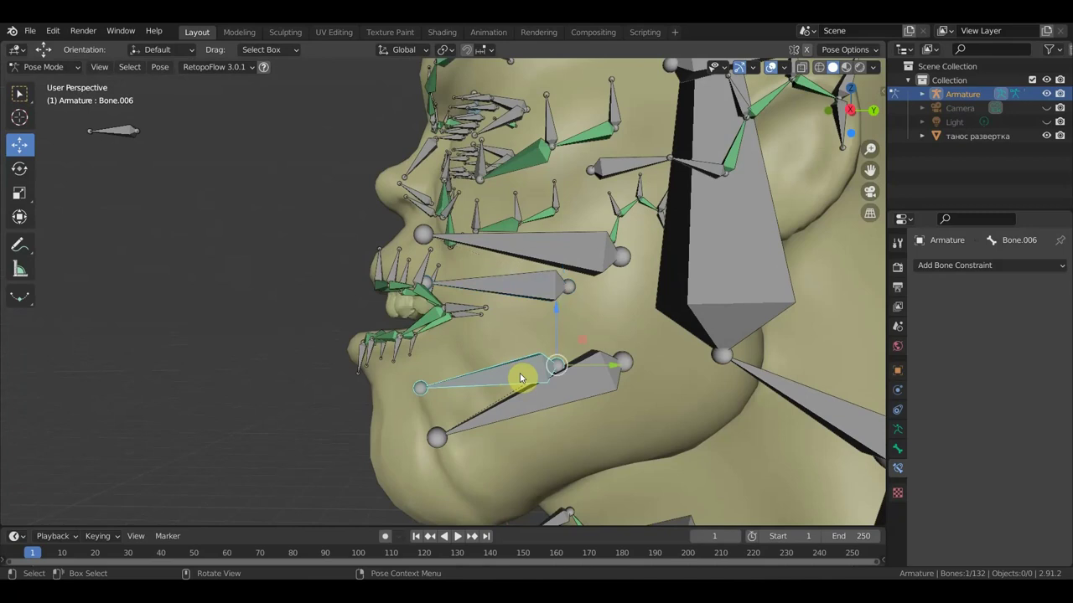
key(KP_3)
drag(597, 362, 588, 359)
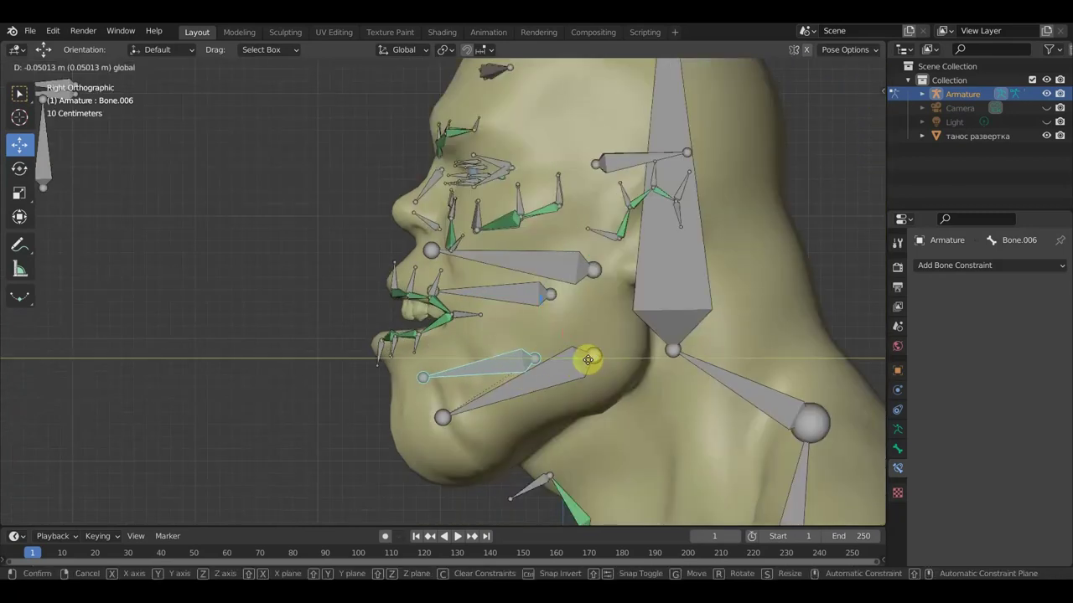
mouse_move(535, 327)
mouse_down()
mouse_move(531, 278)
mouse_move(533, 287)
mouse_up()
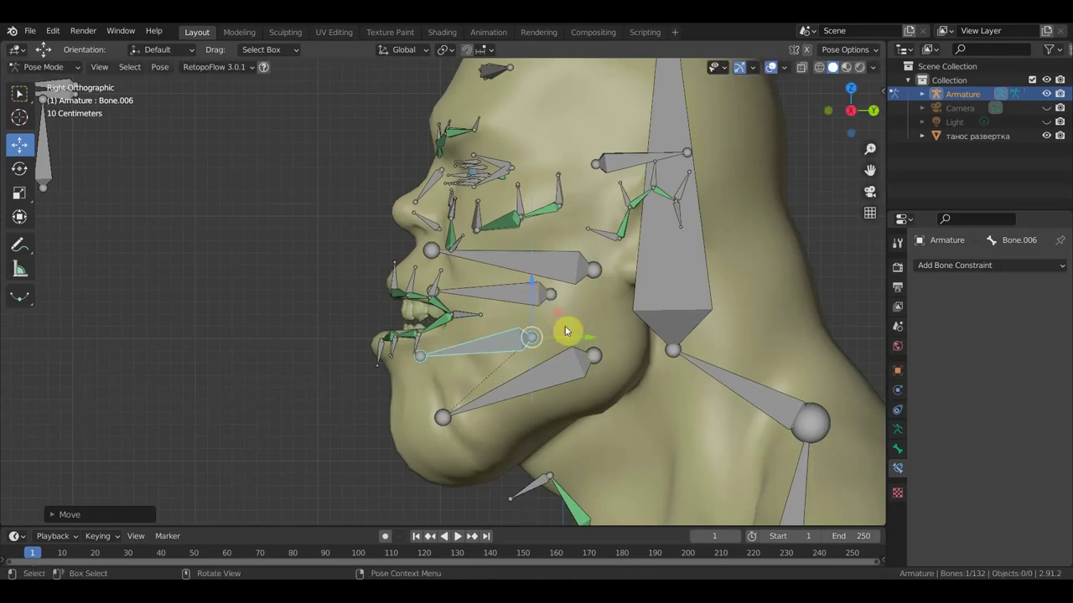
drag(585, 338, 573, 347)
mouse_move(573, 347)
middle_down()
mouse_move(623, 402)
mouse_move(614, 361)
mouse_move(680, 338)
mouse_move(730, 361)
mouse_move(560, 352)
middle_up()
key(KP_3)
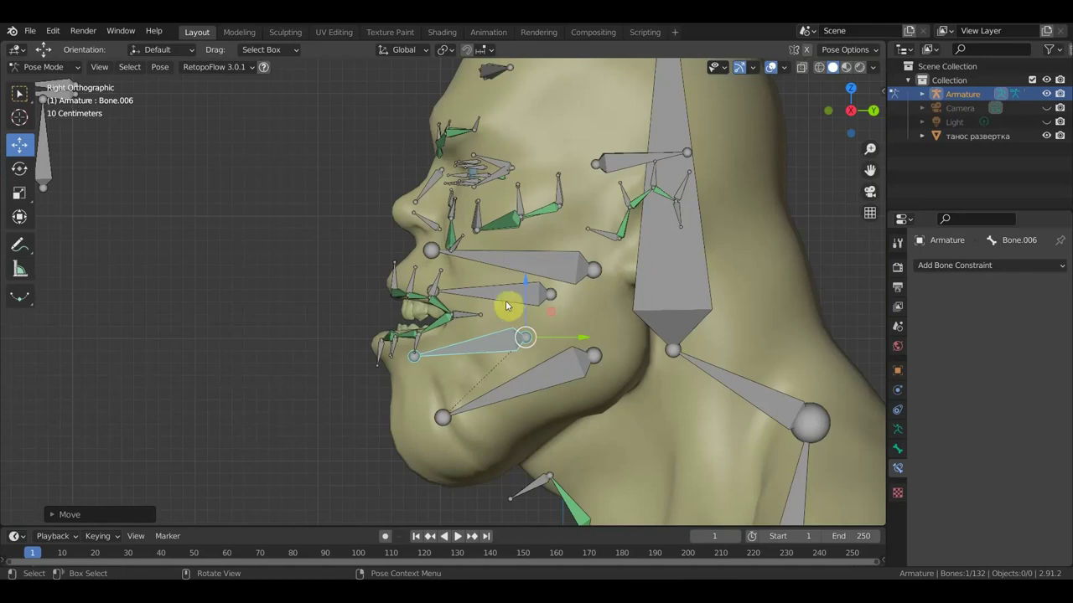
Reposition upper teeth bone Bone.005 so both sets of teeth sit inside the mouth.
click(522, 293)
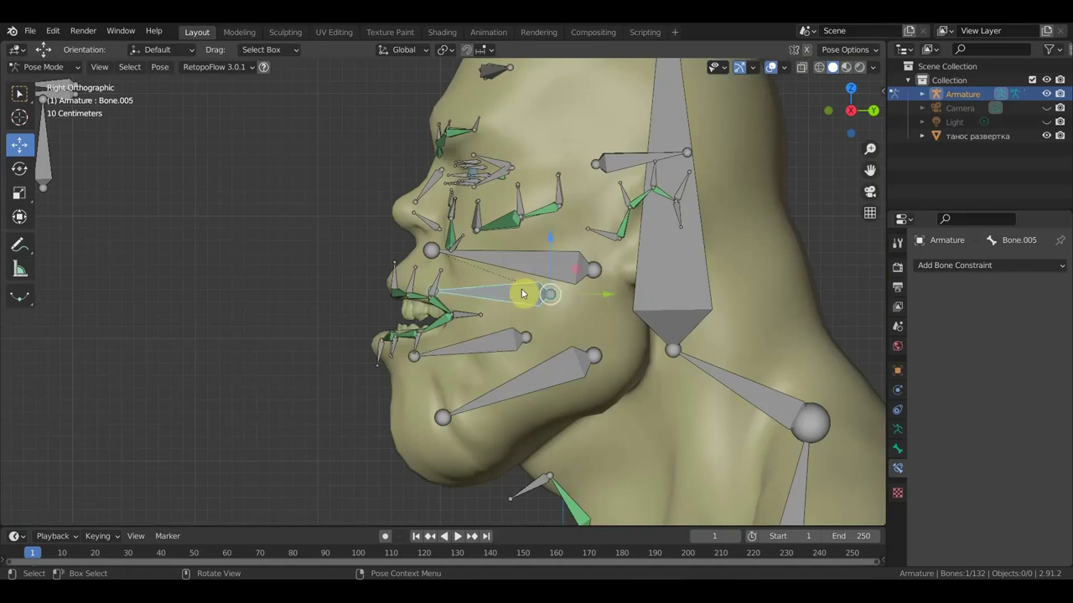
key(g)
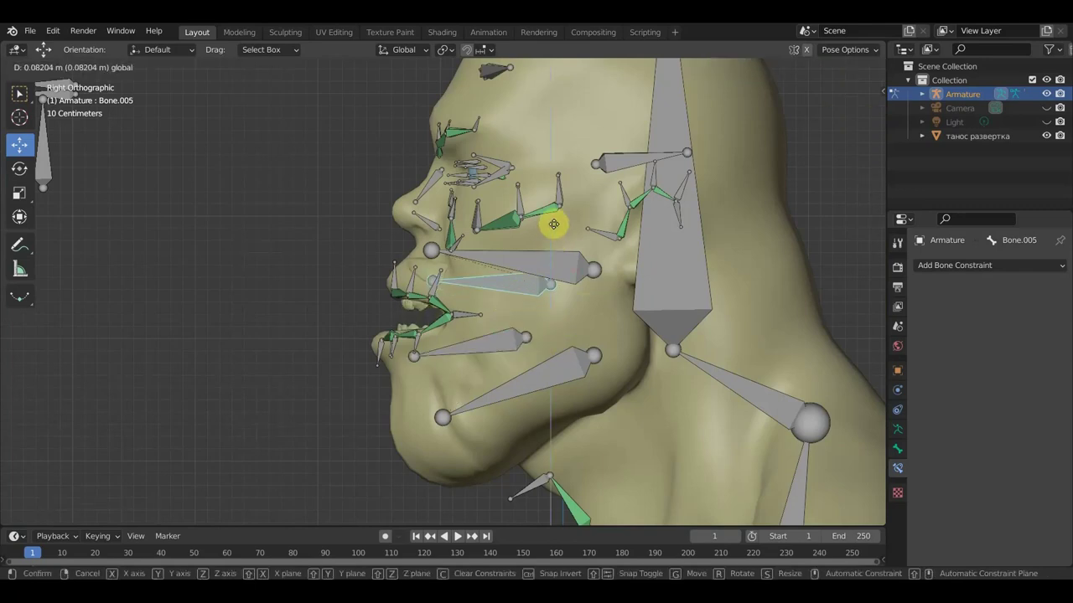
click(553, 224)
drag(608, 290, 617, 293)
mouse_move(562, 314)
middle_down()
mouse_move(660, 319)
mouse_move(675, 340)
mouse_move(649, 347)
mouse_move(670, 344)
mouse_move(706, 266)
mouse_move(628, 301)
mouse_move(483, 301)
middle_up()
Move the eyelid control bone along Y in front of the face and up to eye level.
scroll(688, 280, down, 3)
scroll(623, 299, down, 2)
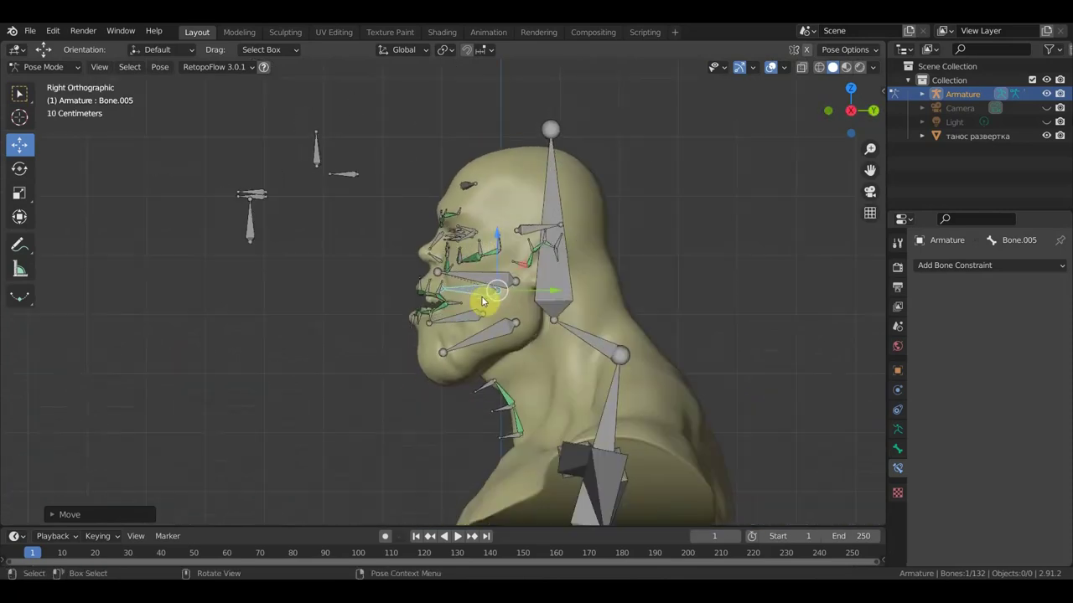
mouse_move(366, 204)
mouse_down()
mouse_move(287, 100)
mouse_move(333, 182)
mouse_move(342, 175)
mouse_up()
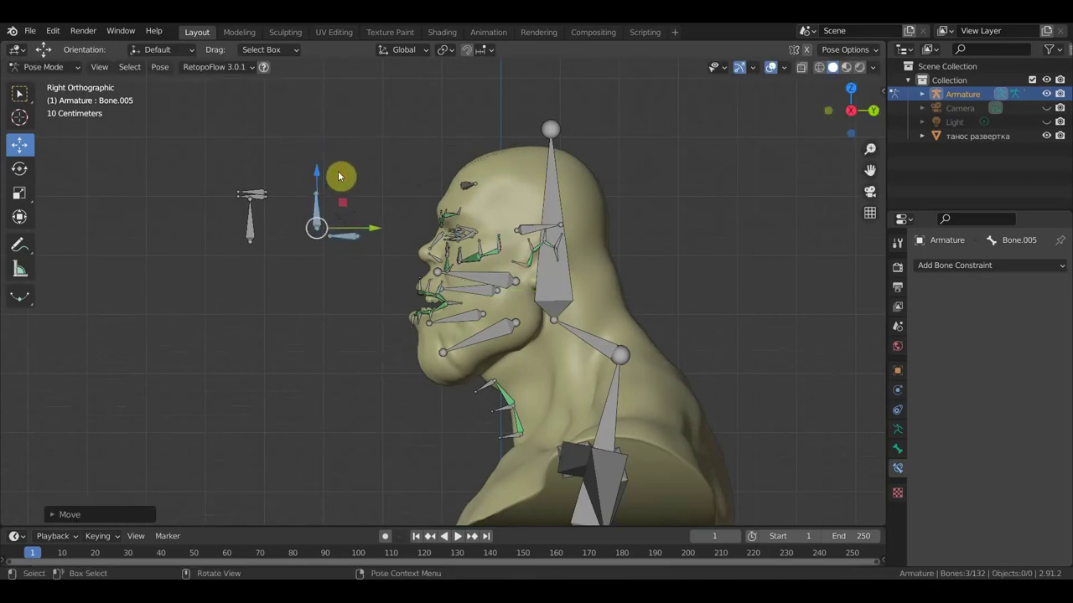
drag(378, 232, 401, 227)
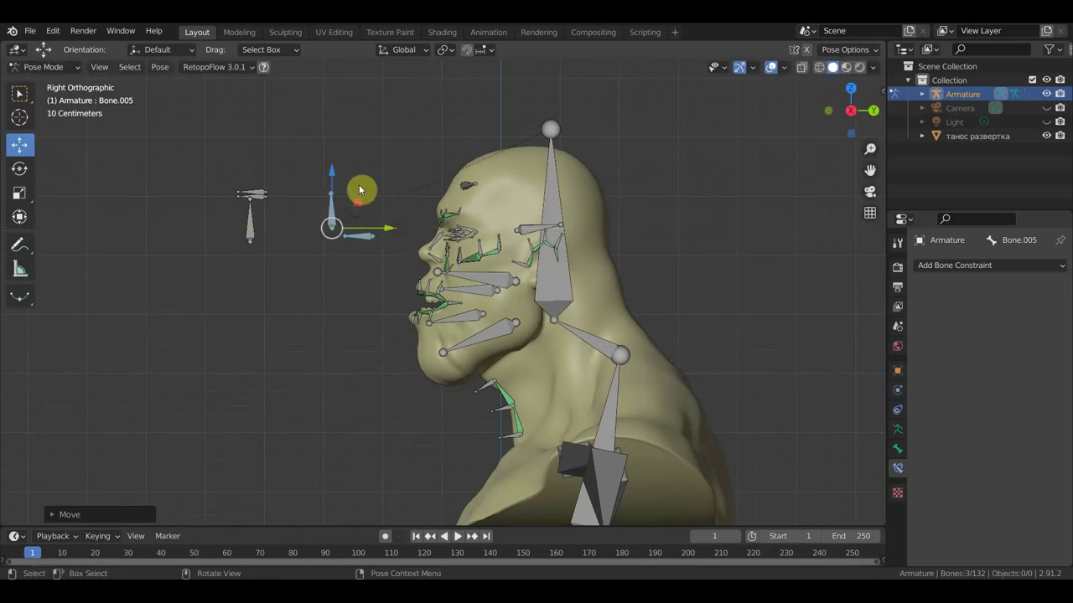
mouse_move(335, 174)
mouse_down()
mouse_move(334, 160)
mouse_move(345, 163)
mouse_up()
mouse_move(344, 162)
middle_down()
mouse_move(417, 240)
mouse_move(493, 270)
mouse_move(299, 311)
mouse_move(266, 288)
middle_up()
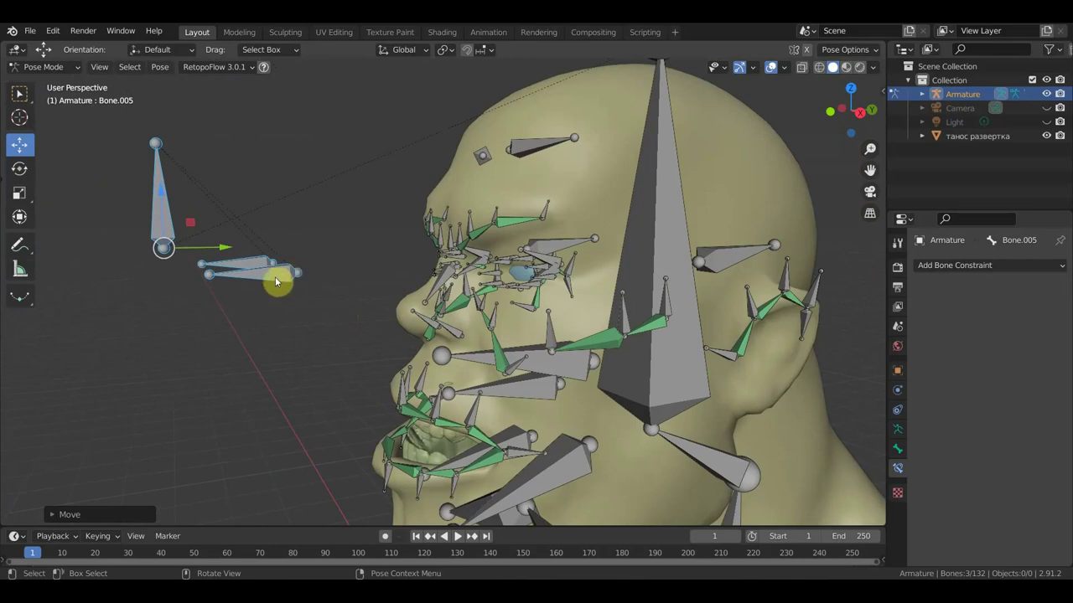
Add a Copy Rotation constraint to eyelid bone Bone.023 targeting control bone Bone.069.
click(291, 278)
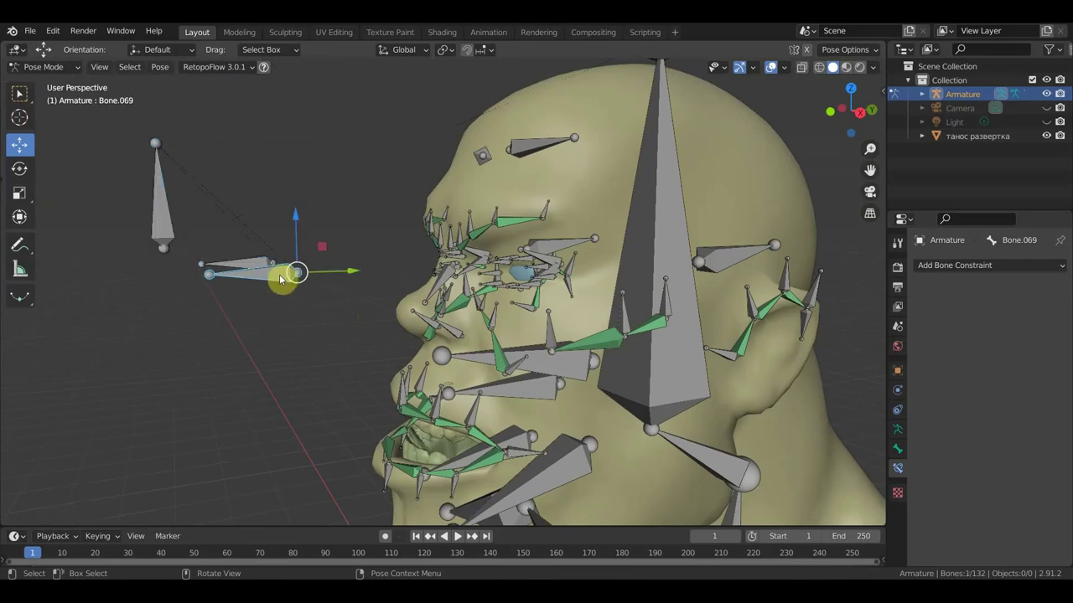
shift+click(541, 265)
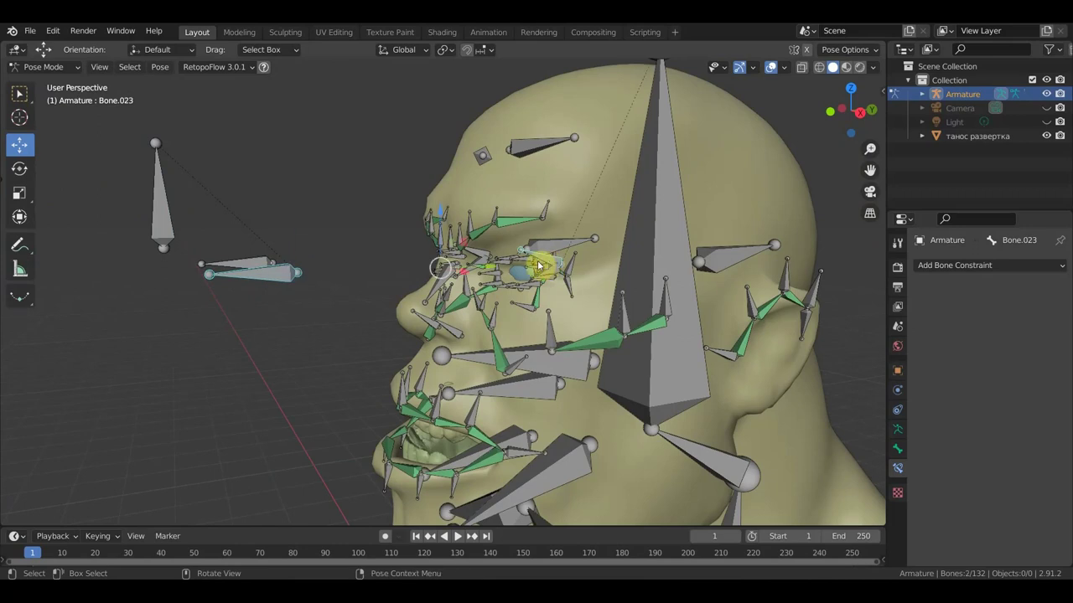
key(ctrl+shift+c)
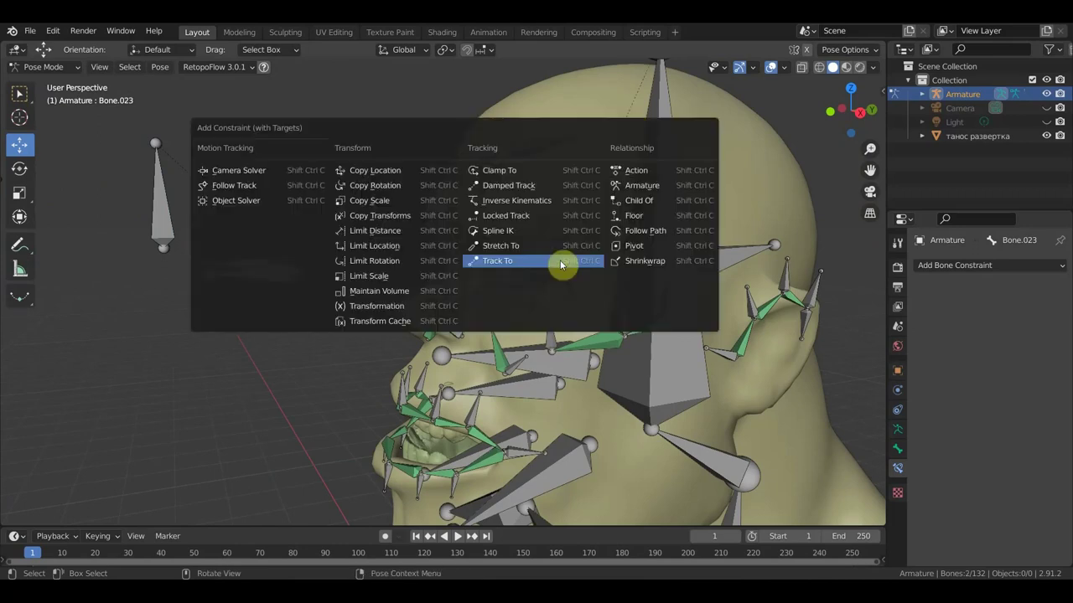
click(386, 192)
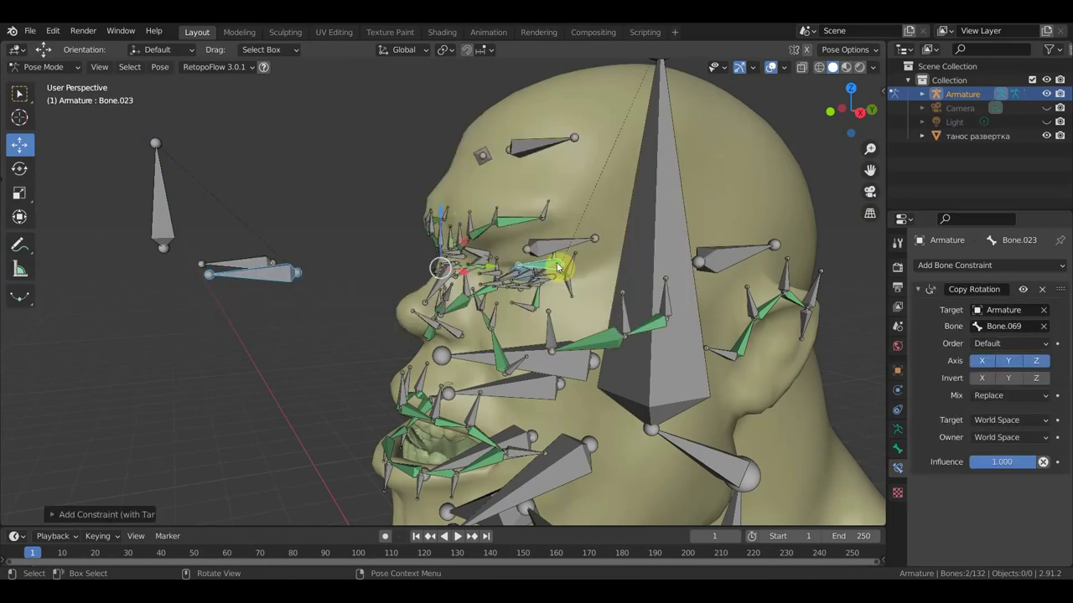
middle_drag(749, 395, 683, 378)
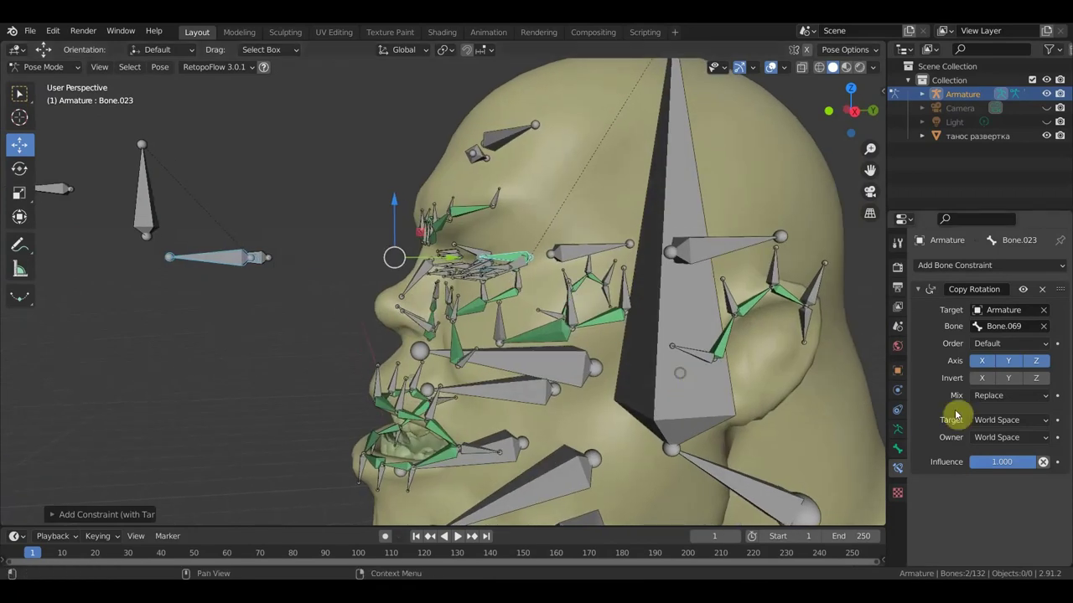
Limit the constraint to the X axis with Local Space for both target and owner.
drag(1021, 360, 1037, 361)
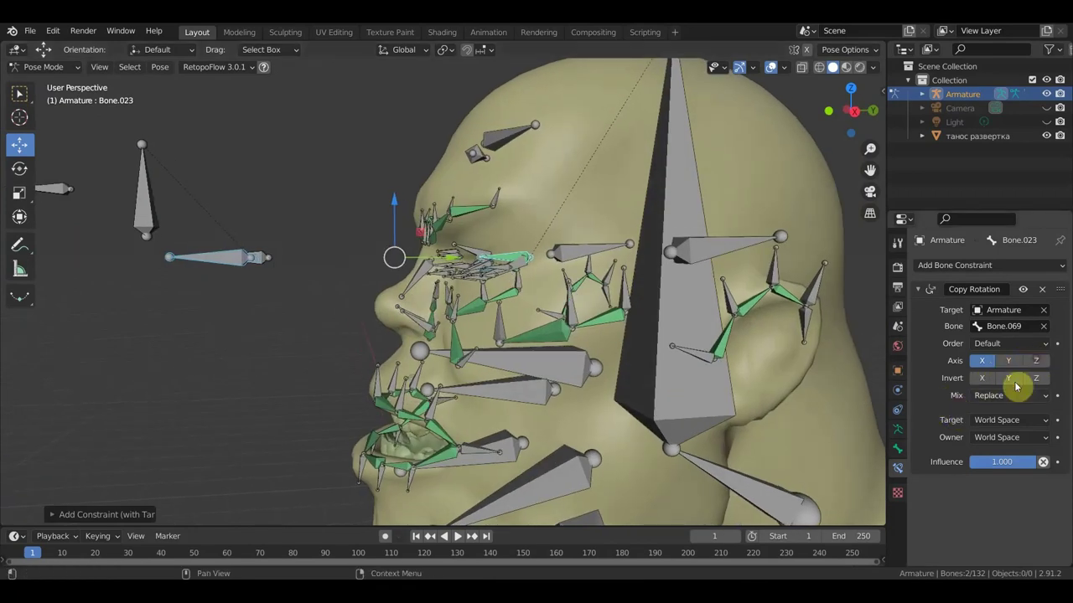
click(1014, 423)
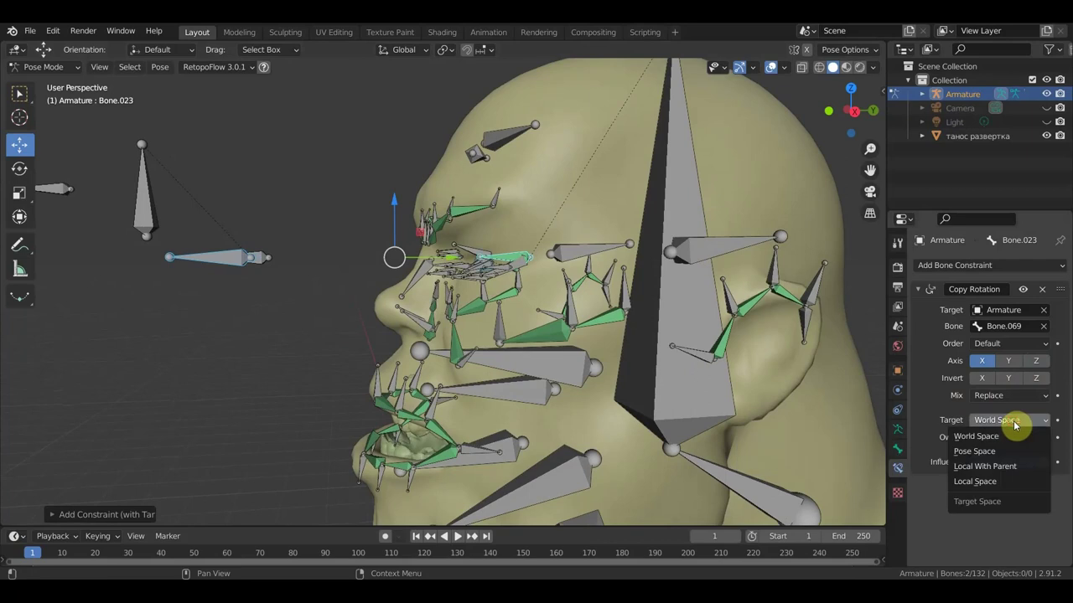
click(1012, 480)
click(1011, 436)
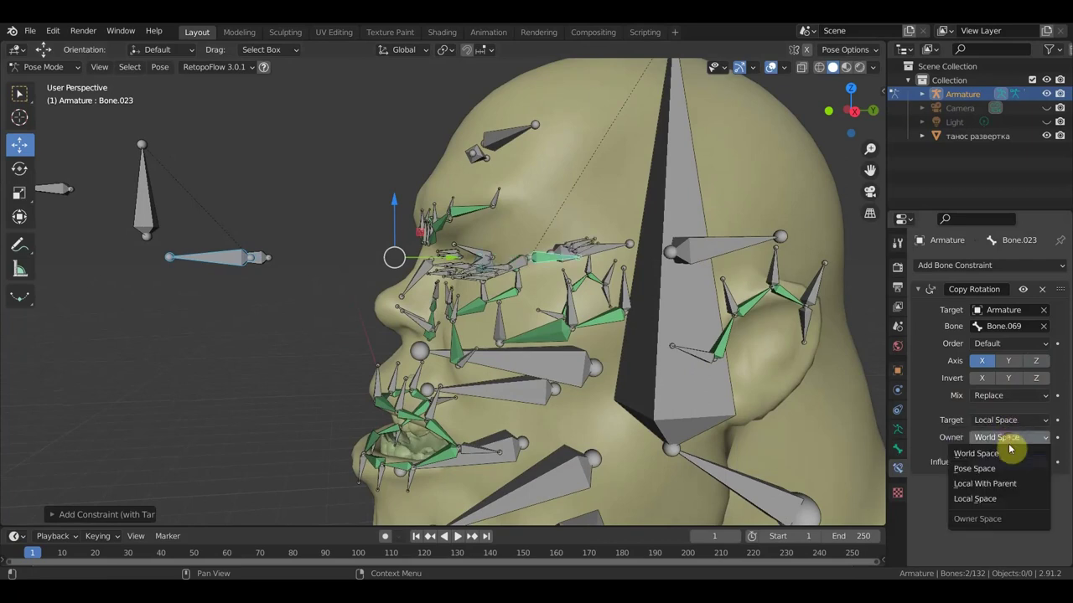
click(1002, 498)
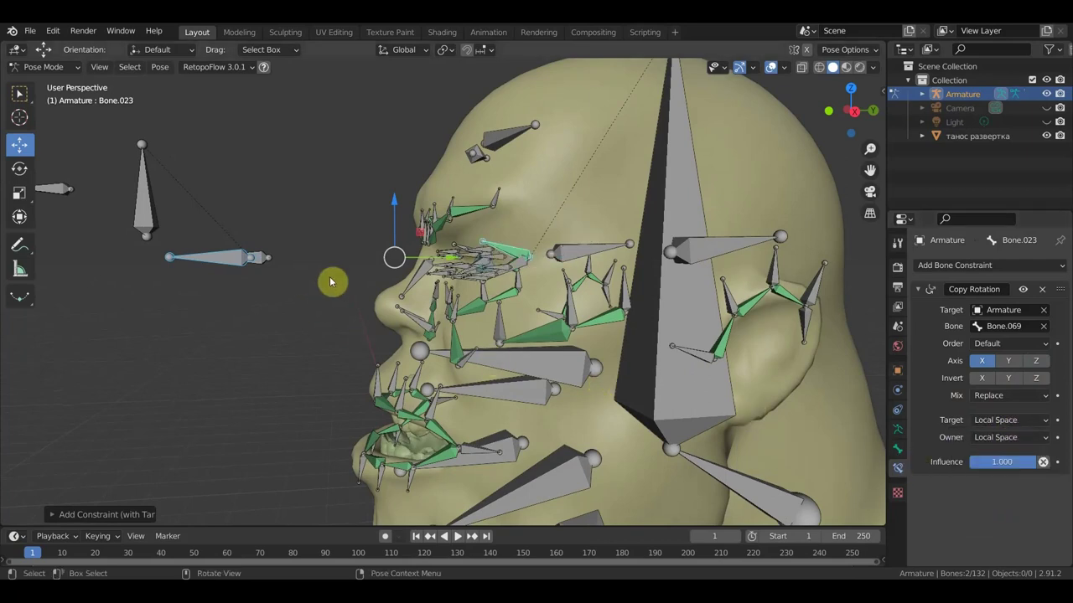
middle_drag(330, 283, 352, 307)
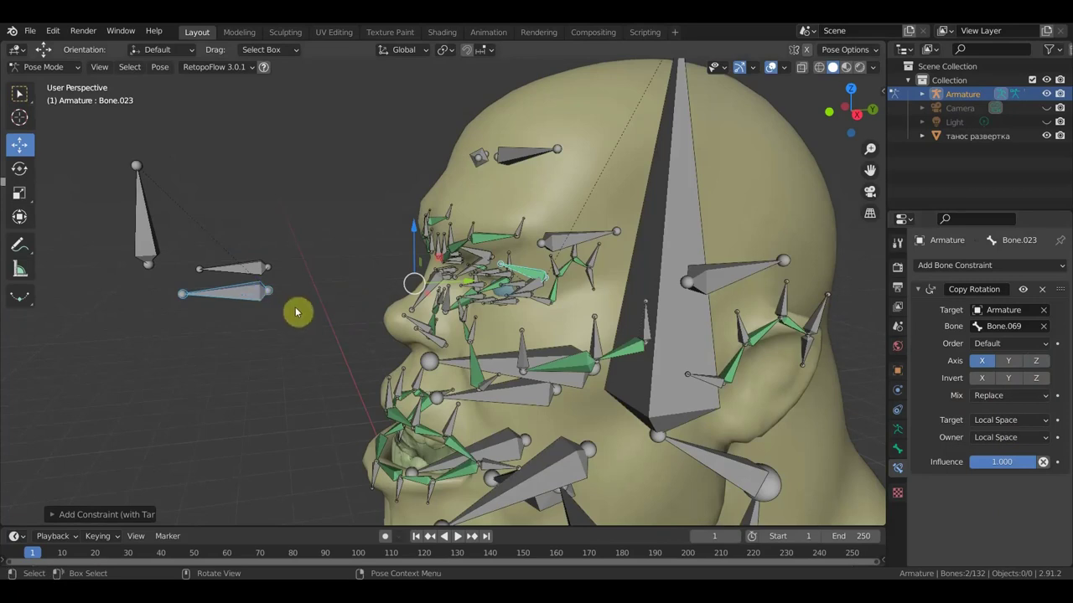
click(419, 306)
scroll(419, 307, up, 2)
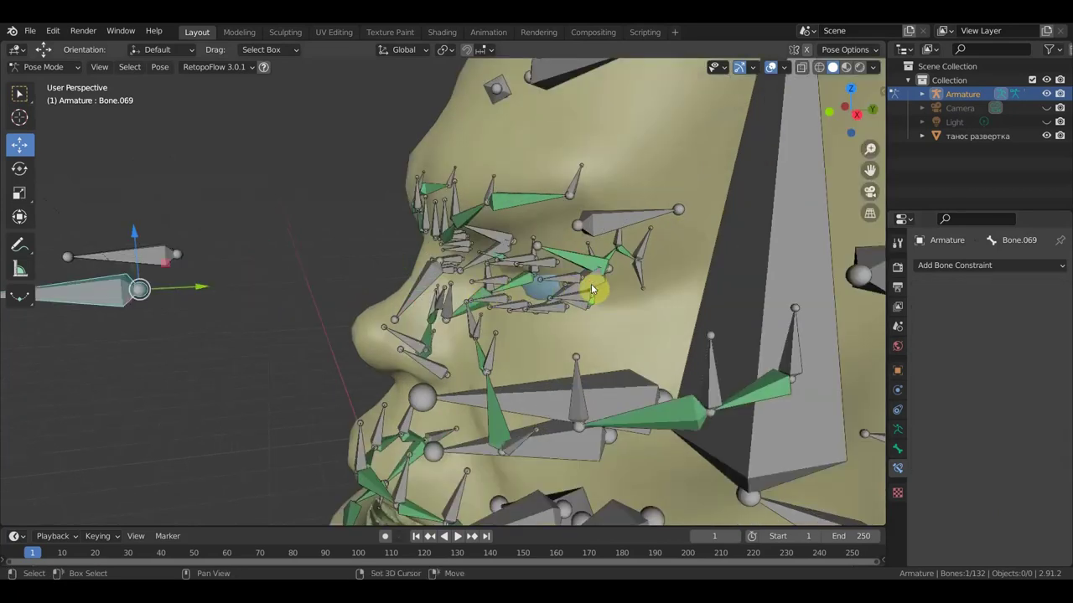
Add a Copy Rotation constraint to eyelid bone Bone.034 following Bone.069.
scroll(603, 306, down, 3)
mouse_move(631, 326)
middle_down()
mouse_move(633, 340)
mouse_move(666, 347)
mouse_move(594, 335)
middle_up()
click(632, 326)
scroll(594, 335, up, 2)
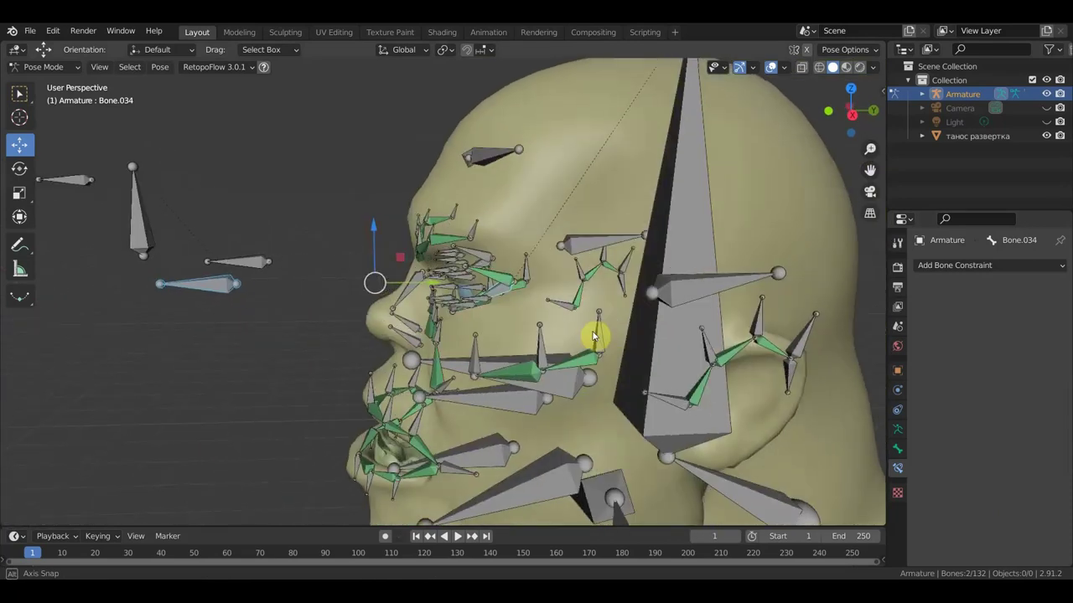
scroll(549, 309, up, 3)
mouse_move(548, 309)
middle_down()
mouse_move(507, 292)
mouse_move(546, 280)
middle_up()
scroll(494, 256, down, 2)
scroll(513, 273, down, 2)
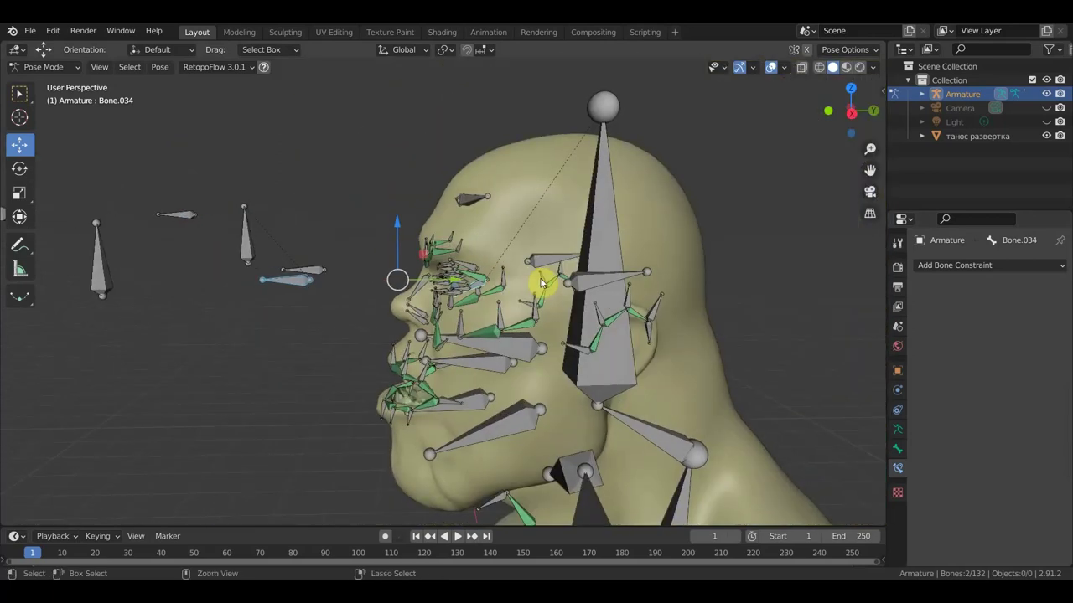
key(ctrl+shift+c)
click(514, 287)
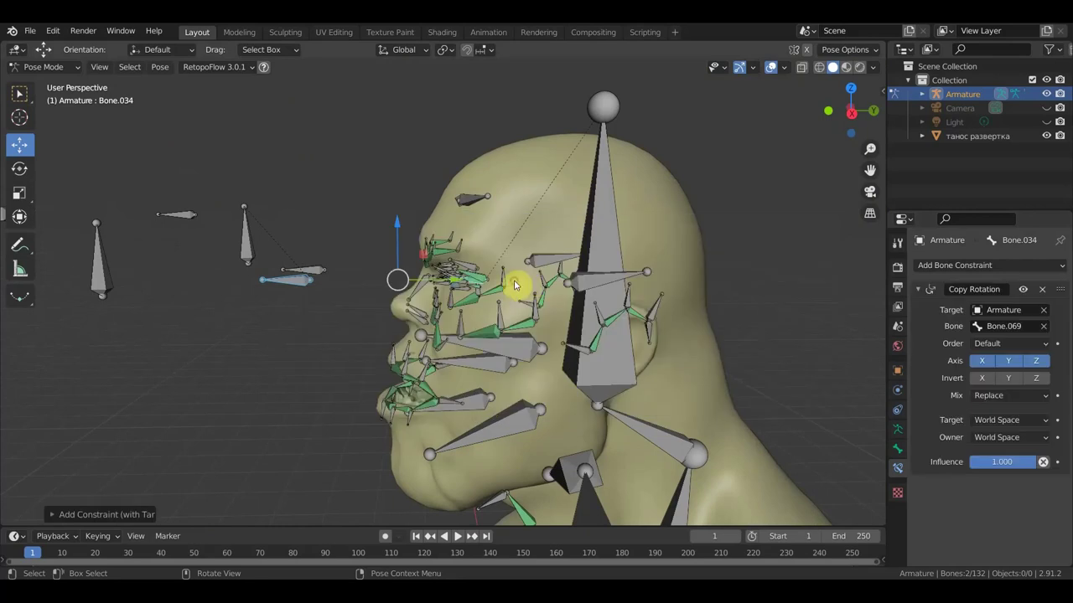
Copy only X rotation, inverted, with Local Space for target and owner.
click(1008, 361)
click(1034, 361)
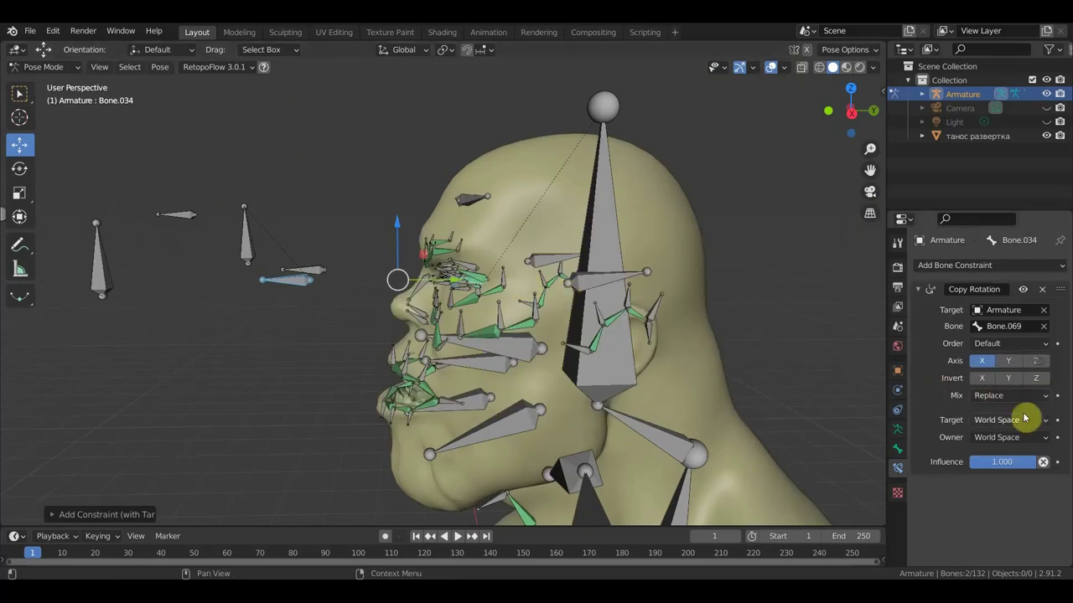
click(1010, 421)
click(1001, 483)
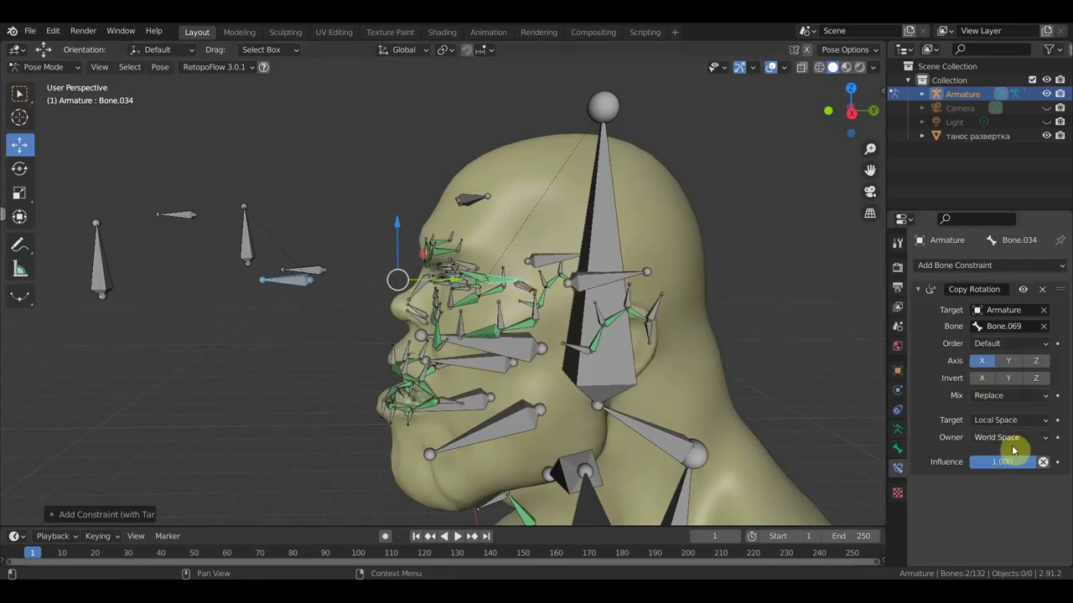
click(1012, 438)
click(998, 499)
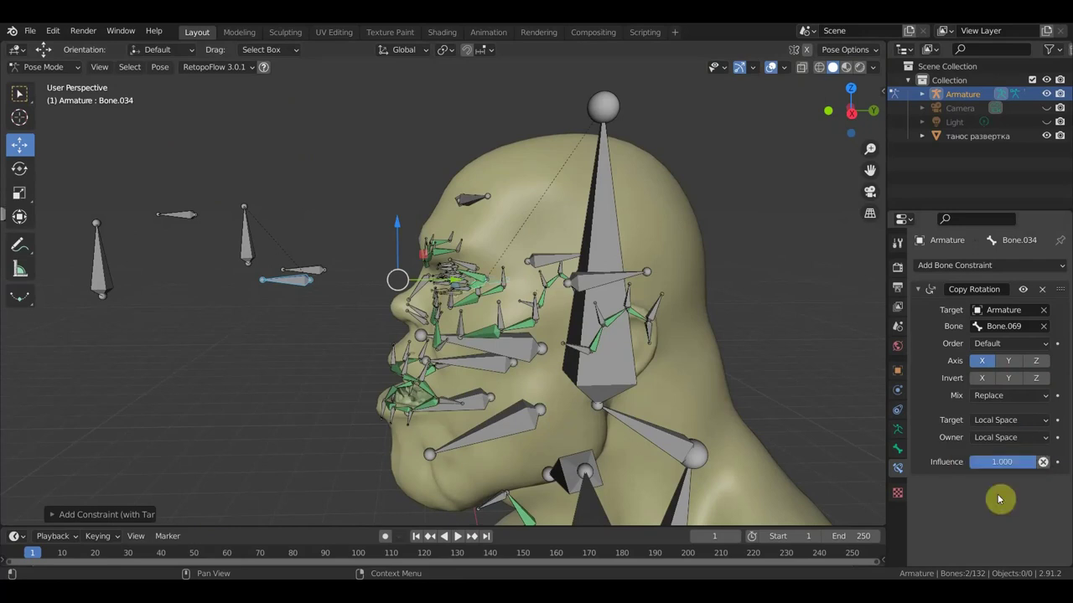
click(989, 377)
Check the bare head mesh with bones hidden, then show the bones again.
scroll(729, 314, up, 2)
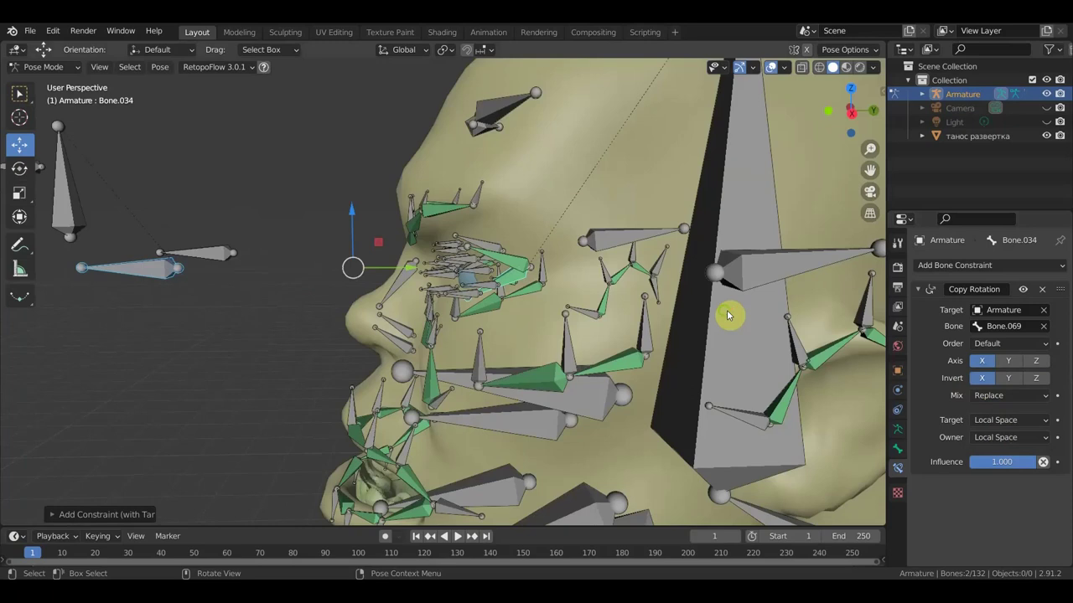
middle_drag(729, 315, 737, 311)
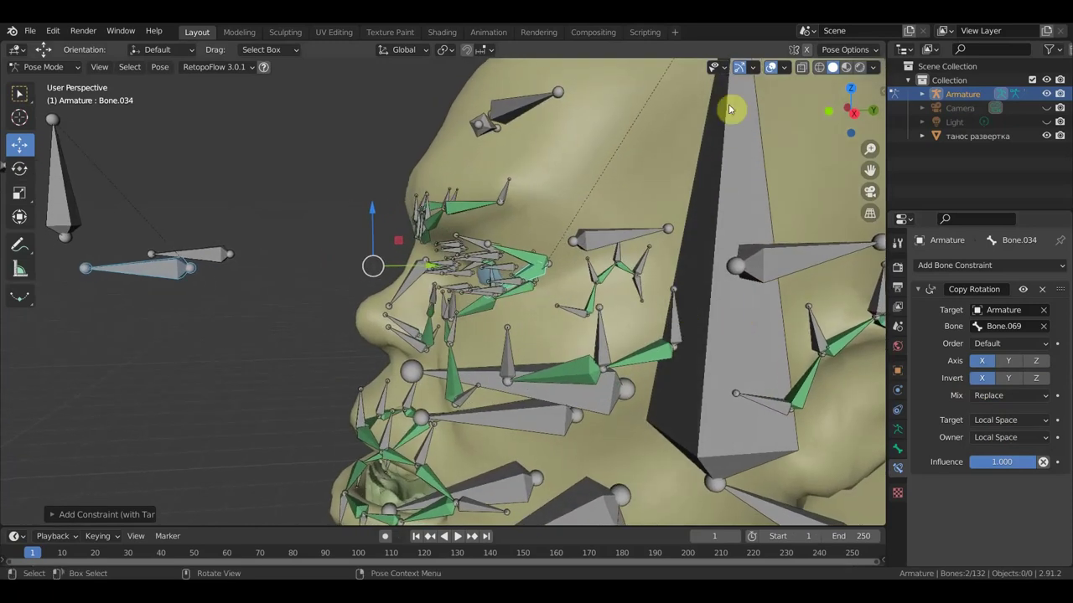
click(772, 68)
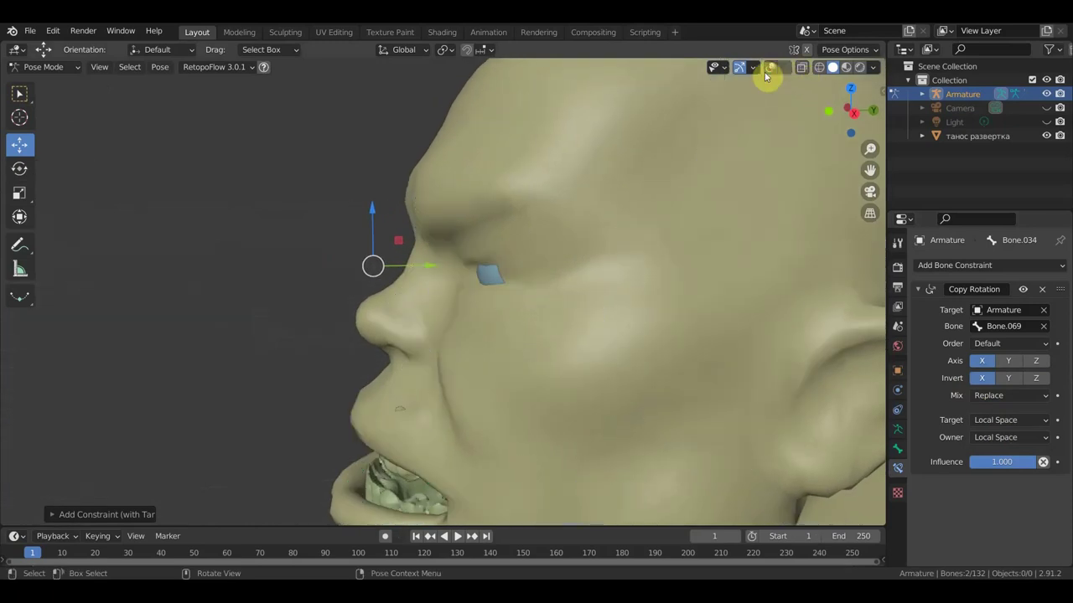
click(771, 67)
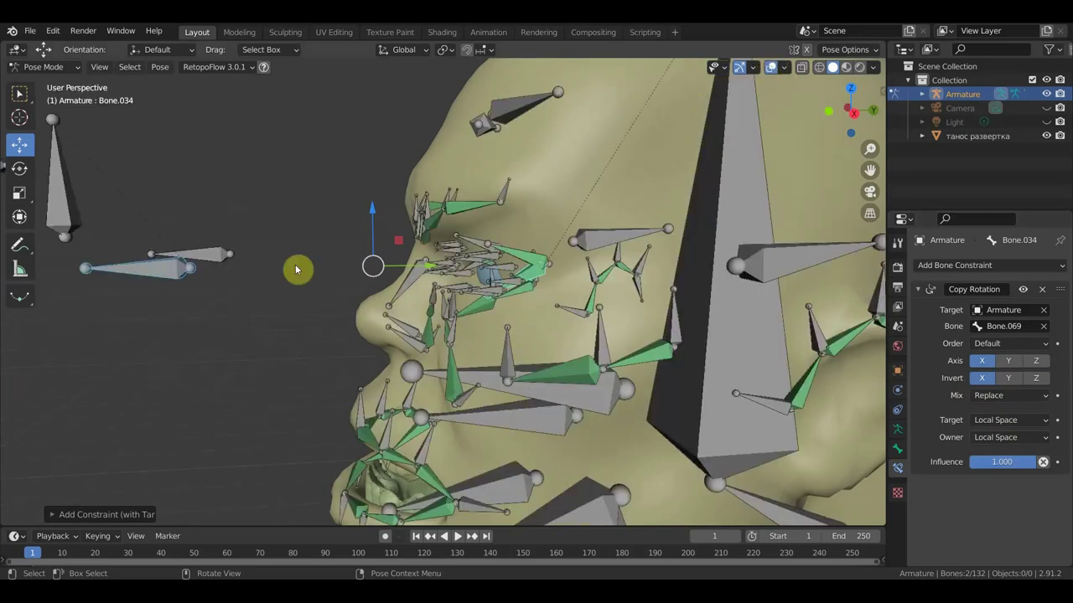
Rotate control bone Bone.069 twice to test that the eyelids follow.
click(168, 276)
click(771, 67)
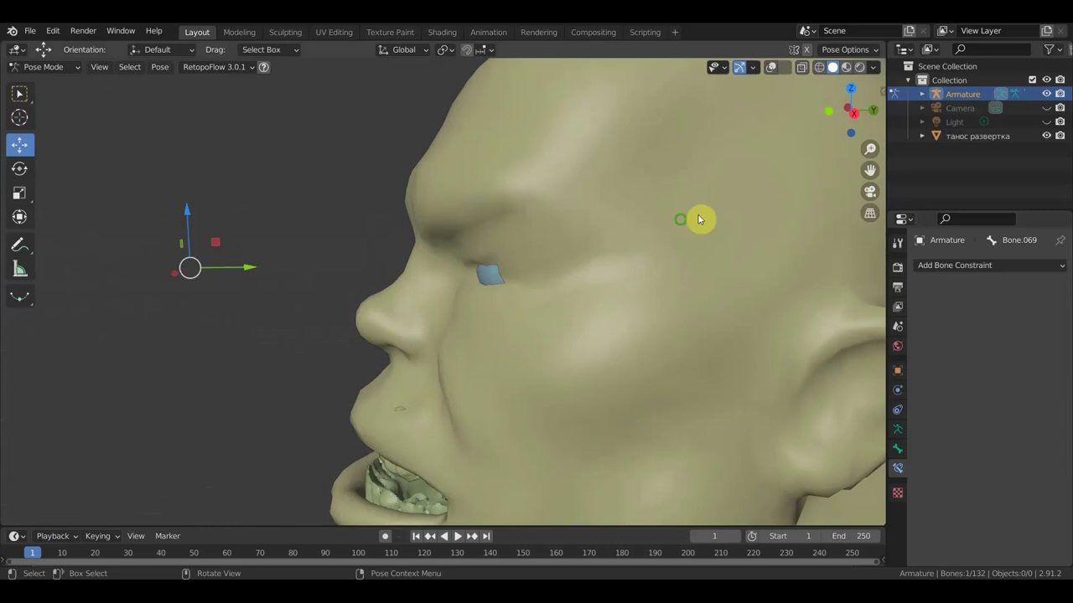
key(r)
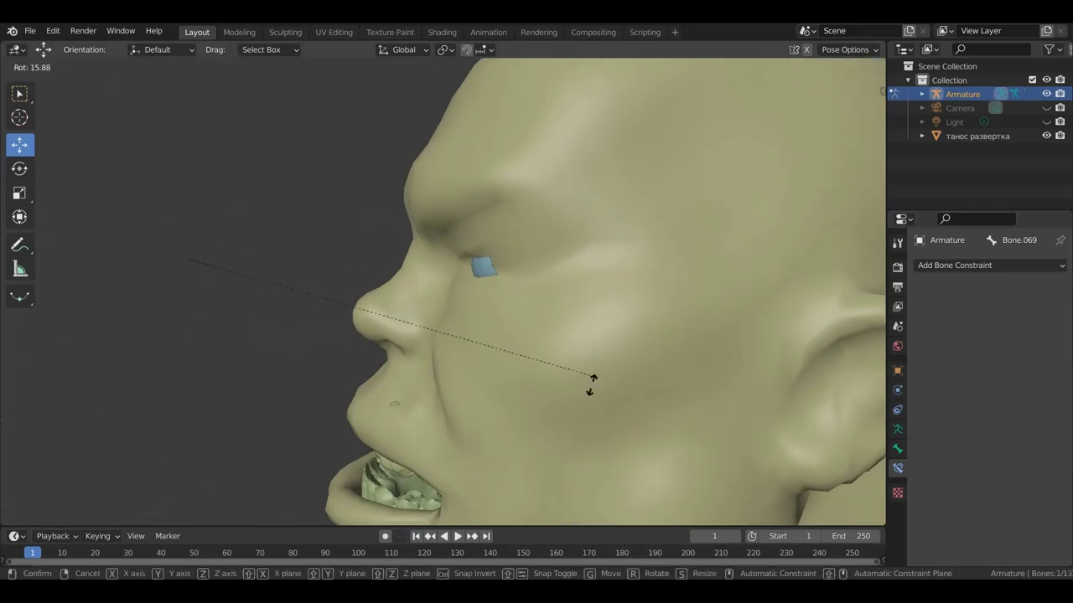
click(431, 294)
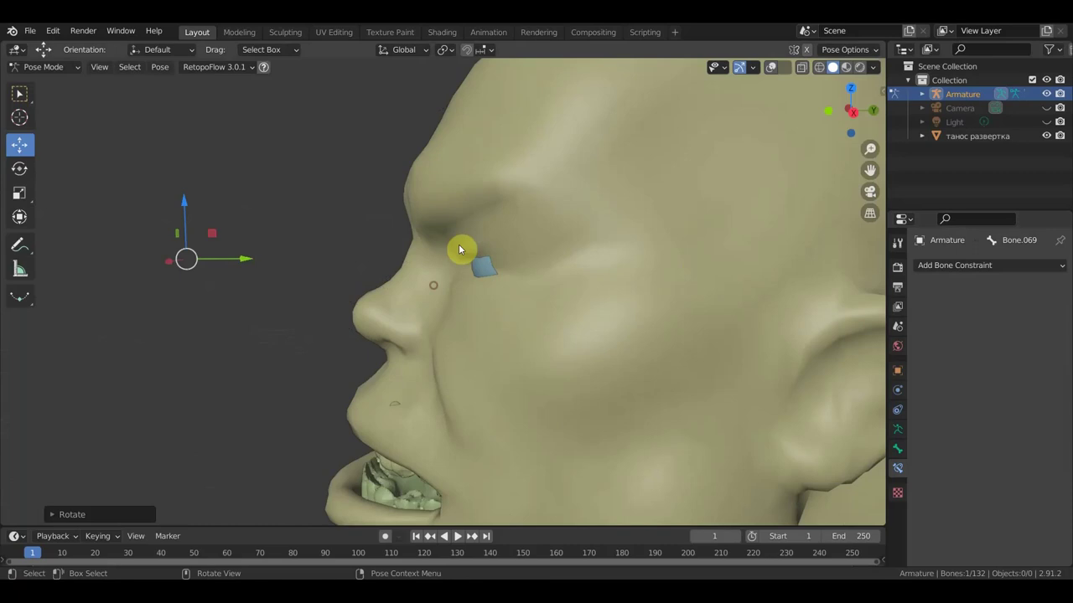
click(769, 68)
key(r)
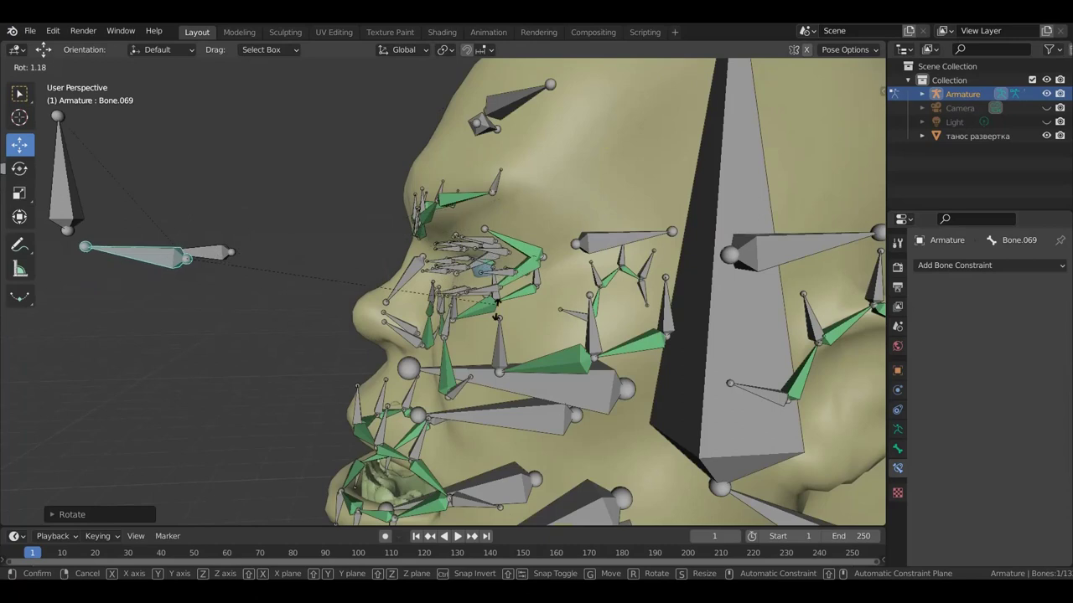
click(527, 226)
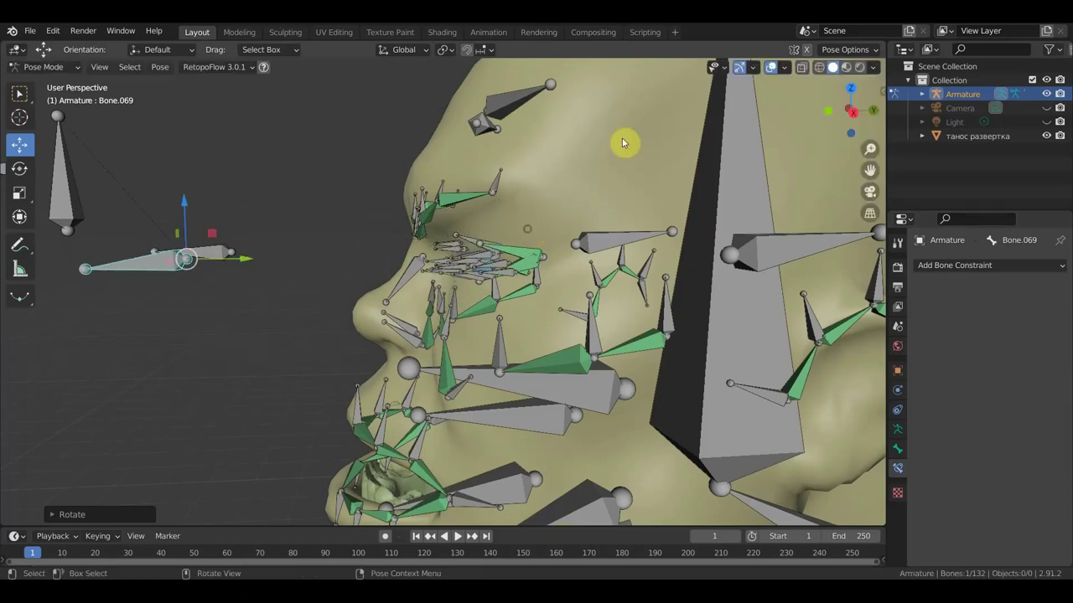
Reselect the eyelid control bone and rotate it again from a different angle.
click(771, 69)
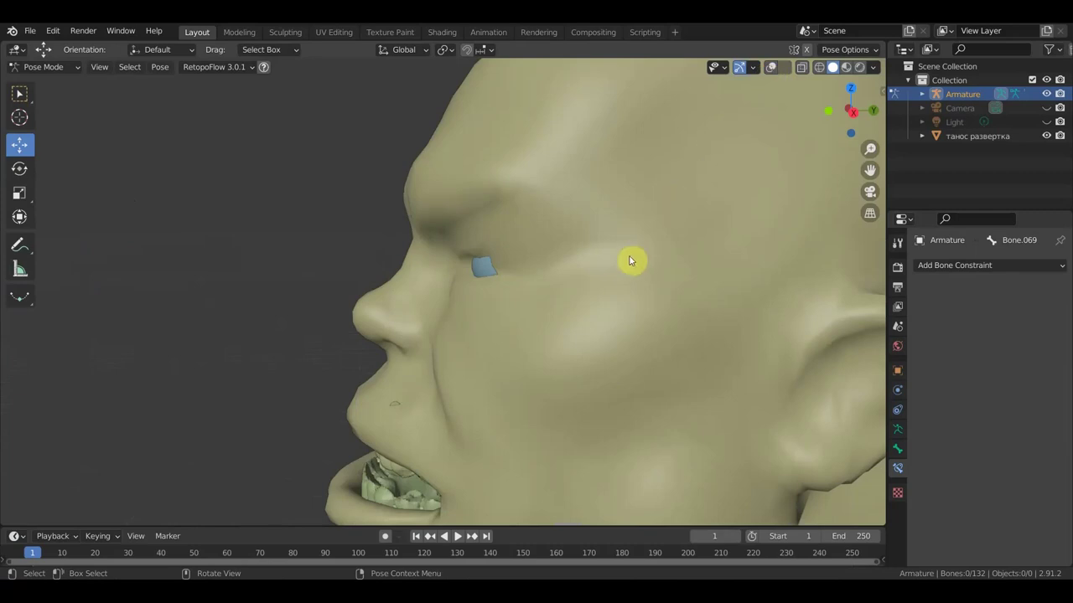
click(770, 67)
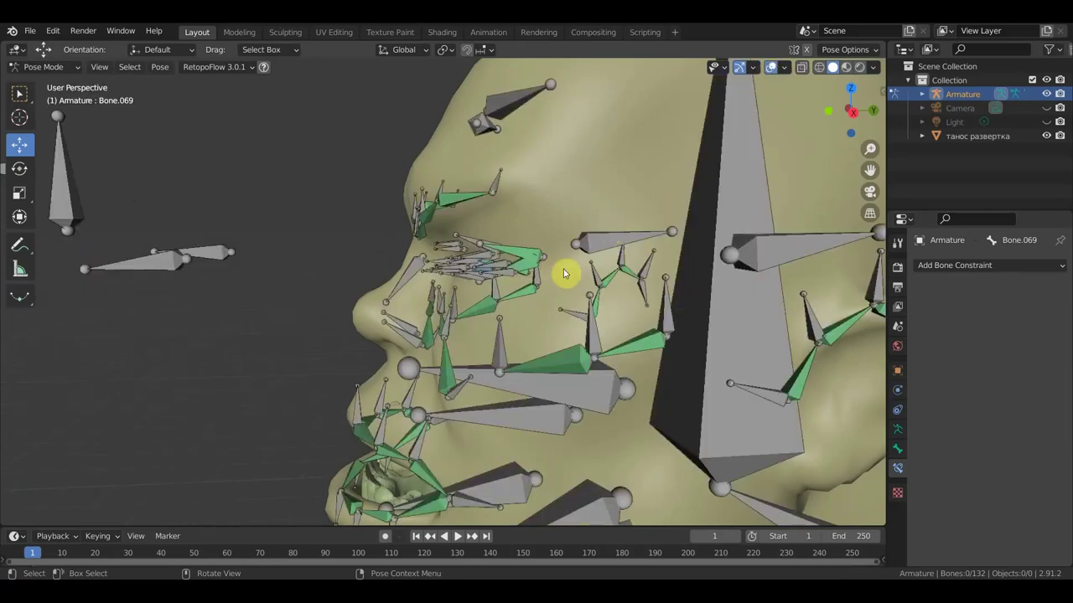
click(163, 265)
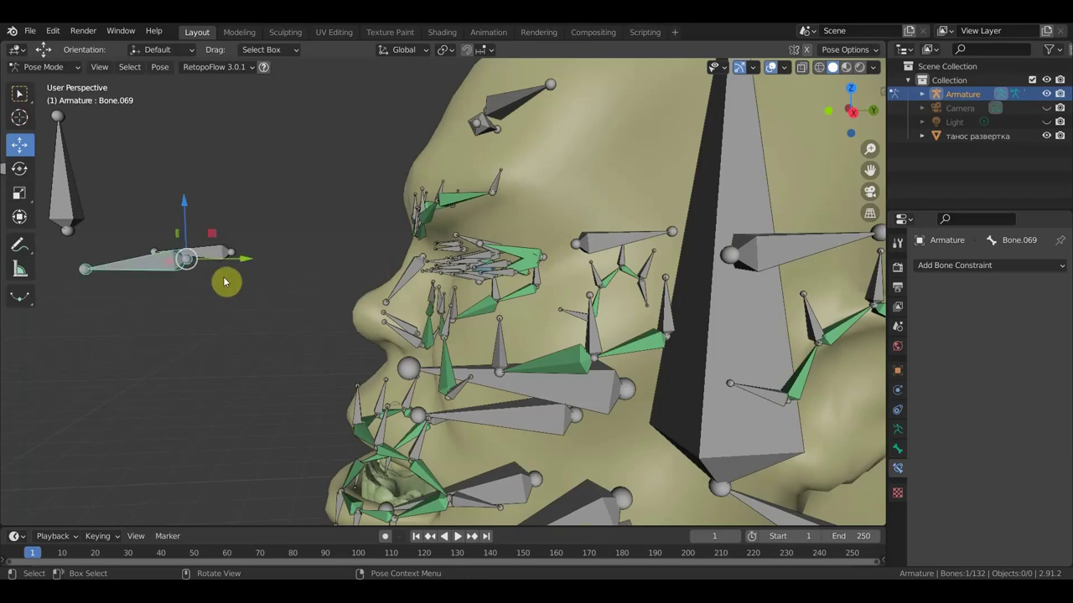
key(r)
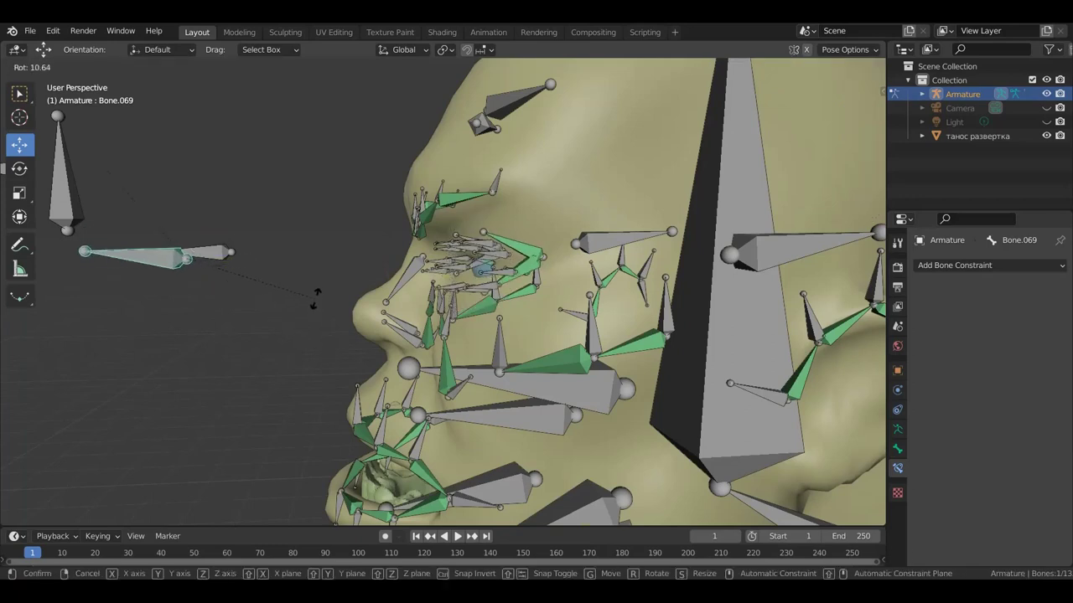
click(314, 298)
mouse_move(313, 302)
middle_down()
mouse_move(467, 321)
mouse_move(467, 310)
mouse_move(564, 316)
mouse_move(582, 341)
mouse_move(566, 323)
mouse_move(522, 311)
mouse_move(430, 311)
middle_up()
key(r)
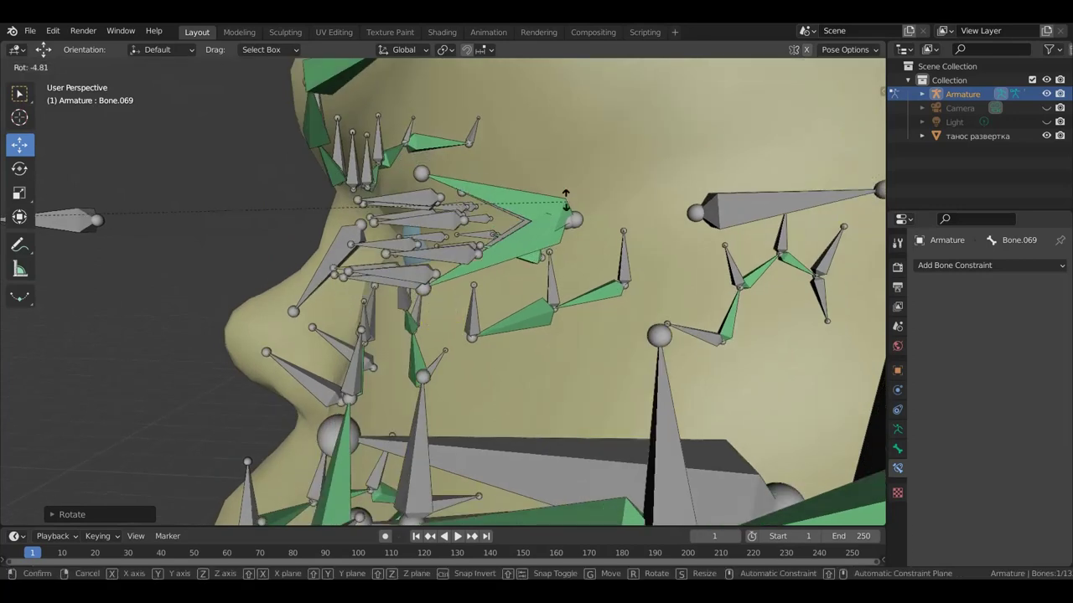
Confirm the control bone rotation and inspect the face profile with bones hidden.
click(512, 115)
click(772, 67)
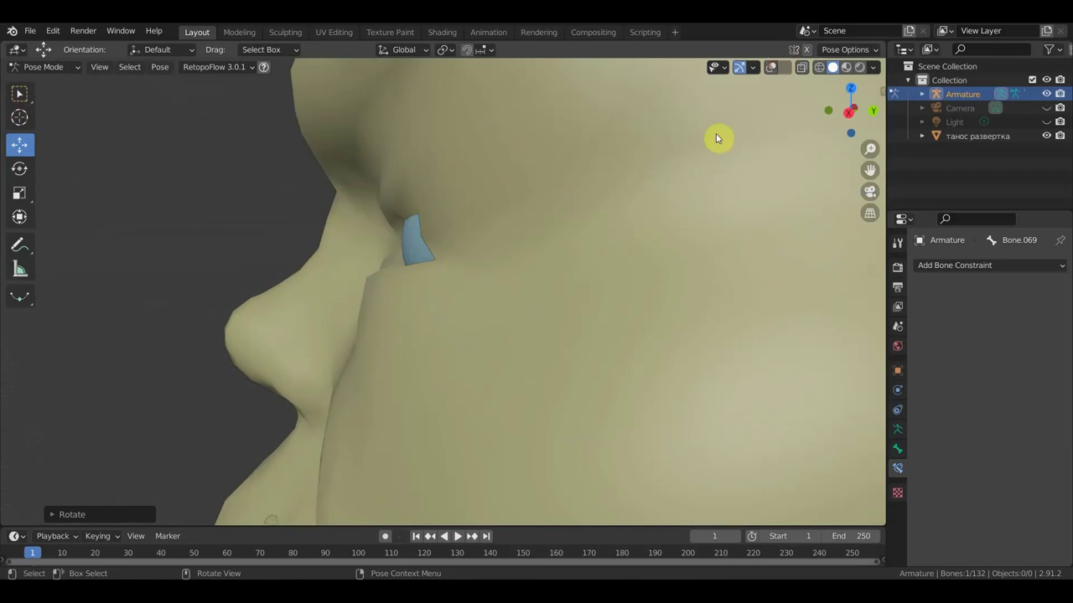
mouse_move(531, 250)
middle_down()
mouse_move(630, 256)
mouse_move(594, 254)
middle_up()
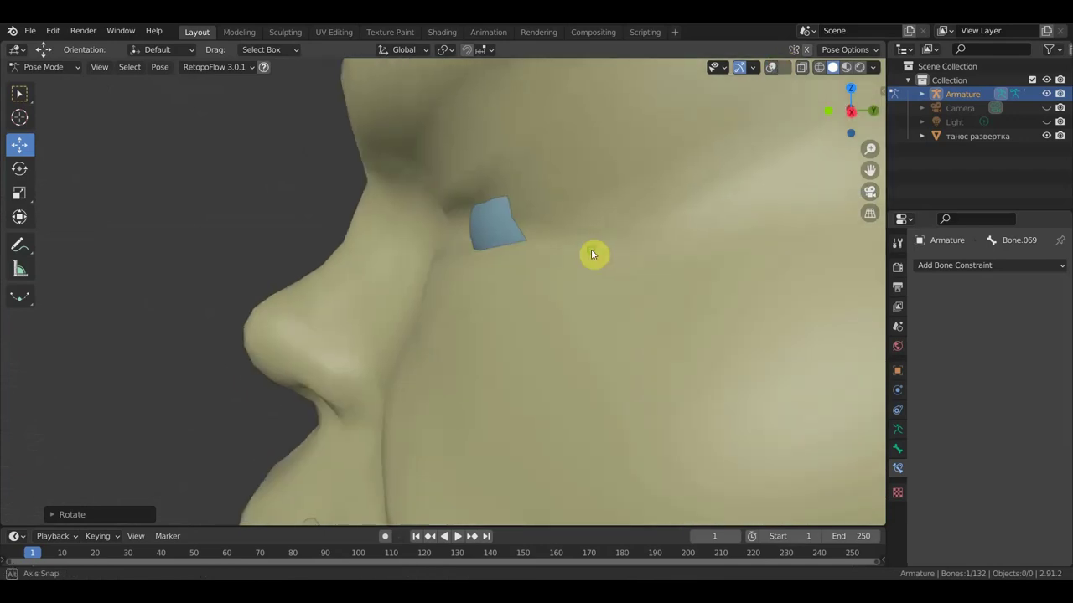
click(770, 68)
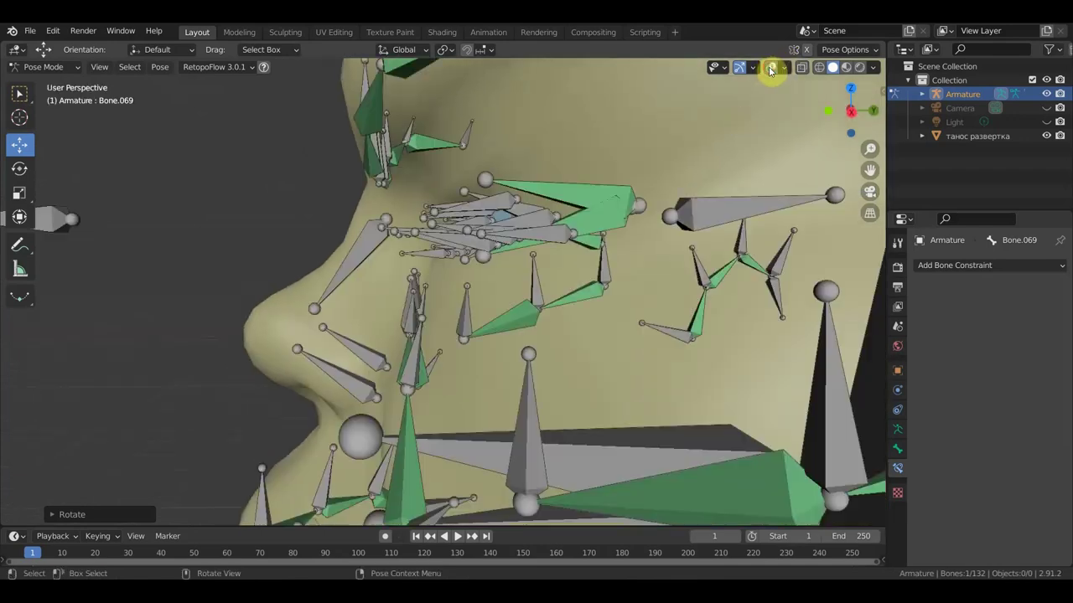
mouse_move(546, 227)
middle_down()
mouse_move(548, 246)
mouse_move(541, 233)
middle_up()
Move eye bone Bone.009 slightly along X and up along Z, then show the bones again.
click(566, 206)
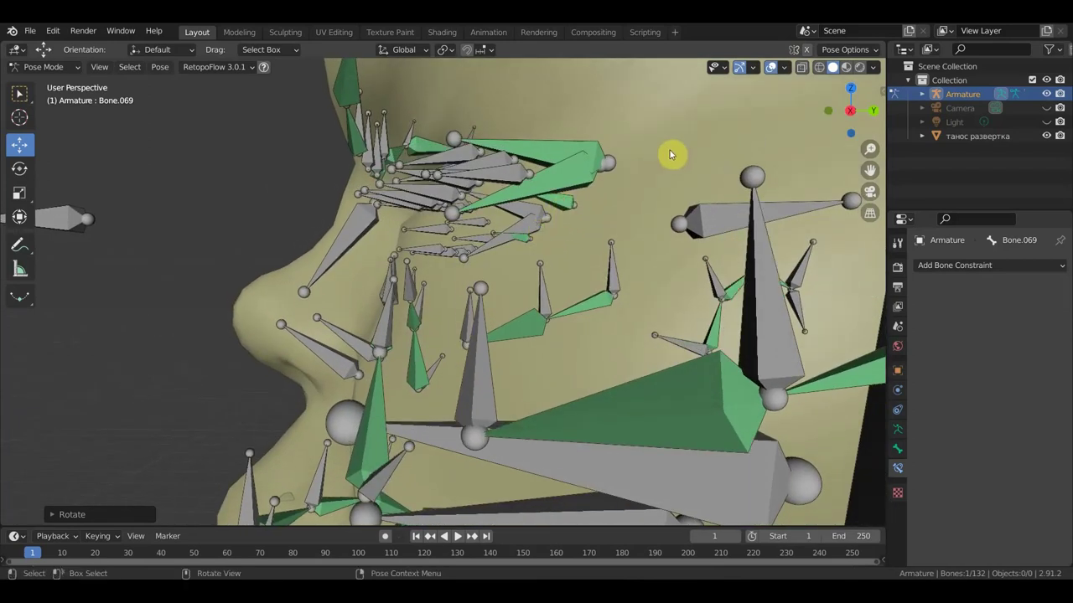
click(770, 67)
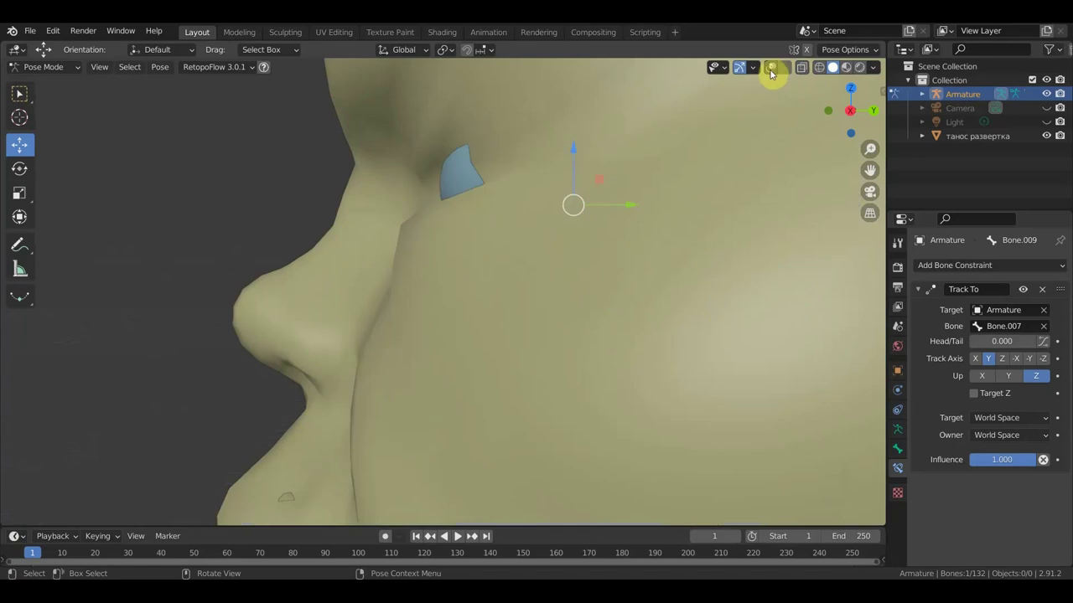
drag(627, 207, 695, 237)
scroll(694, 238, down, 3)
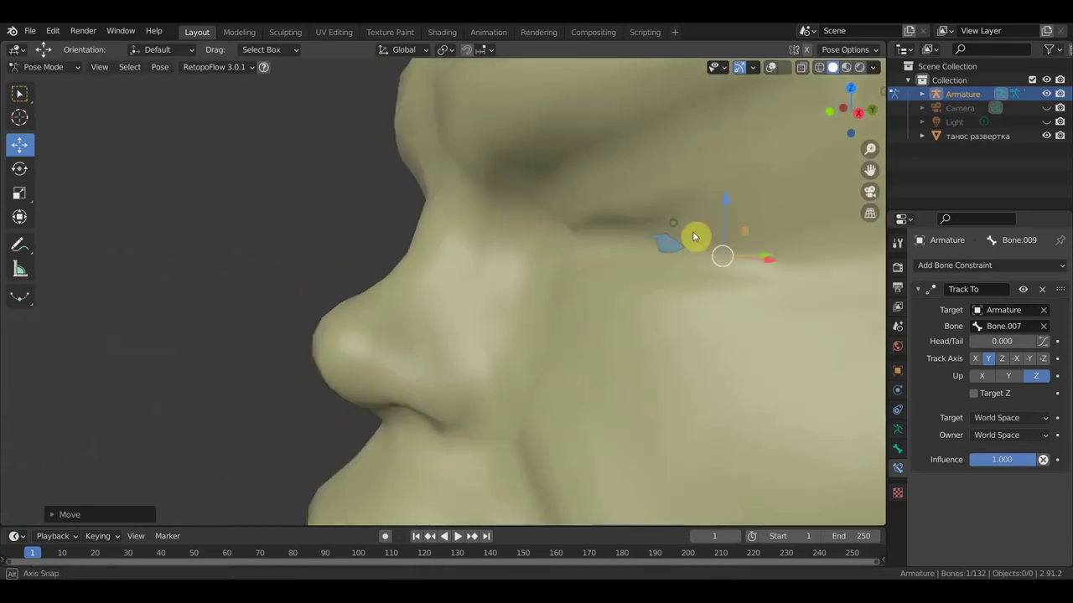
middle_drag(695, 237, 816, 237)
drag(708, 186, 713, 158)
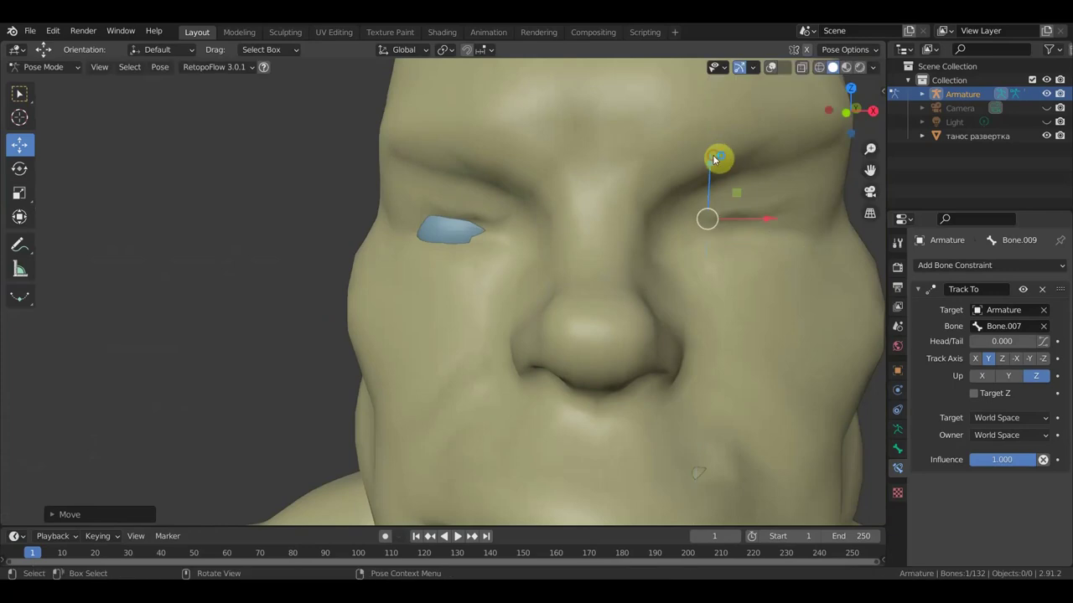
middle_drag(713, 158, 783, 227)
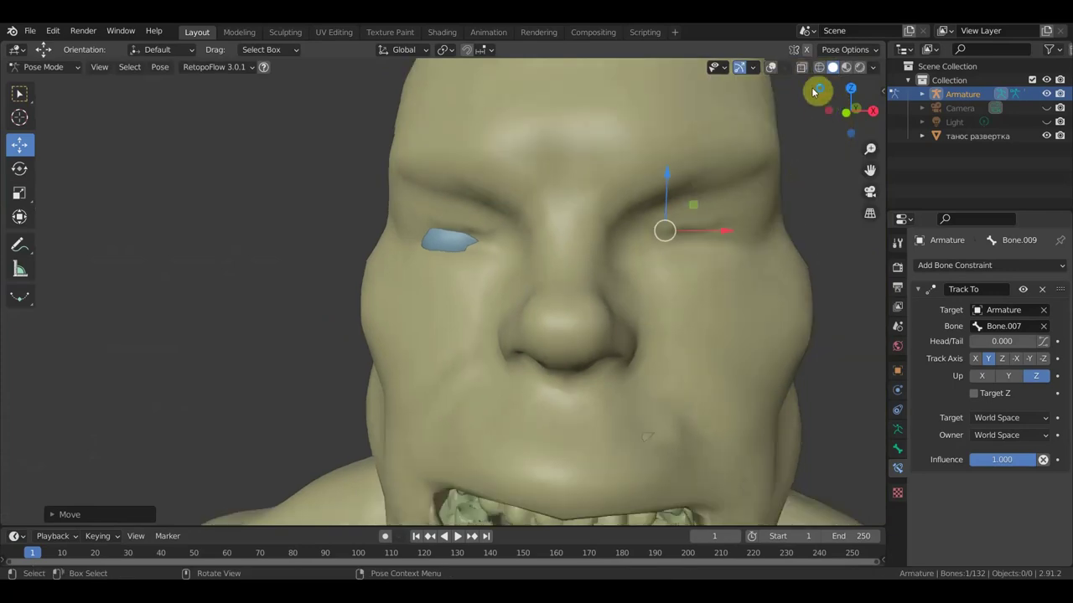
click(771, 67)
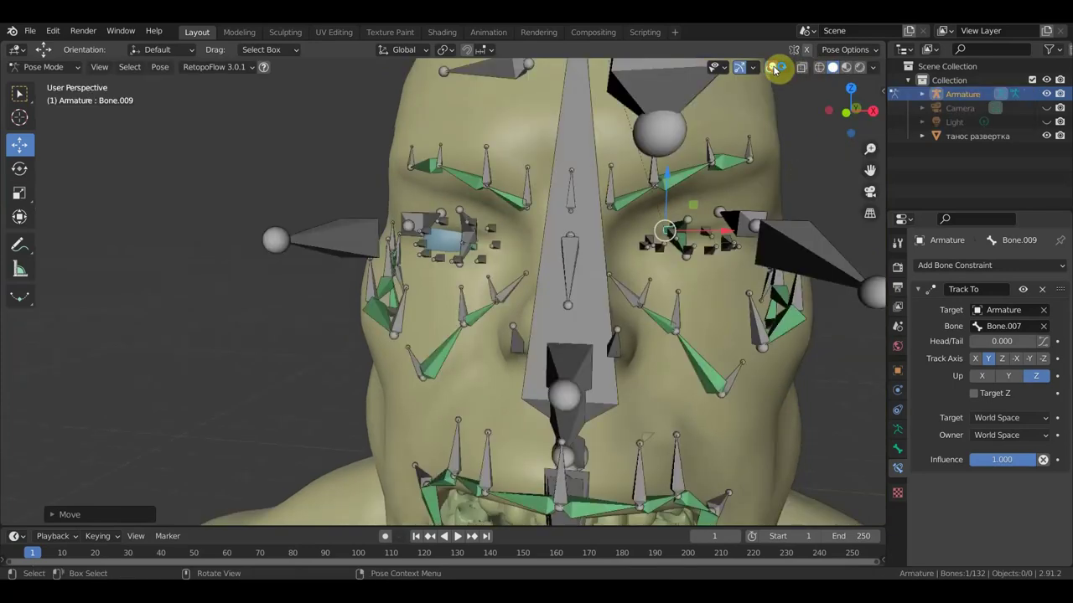
mouse_move(778, 135)
middle_down()
mouse_move(702, 223)
mouse_move(610, 222)
mouse_move(250, 285)
middle_up()
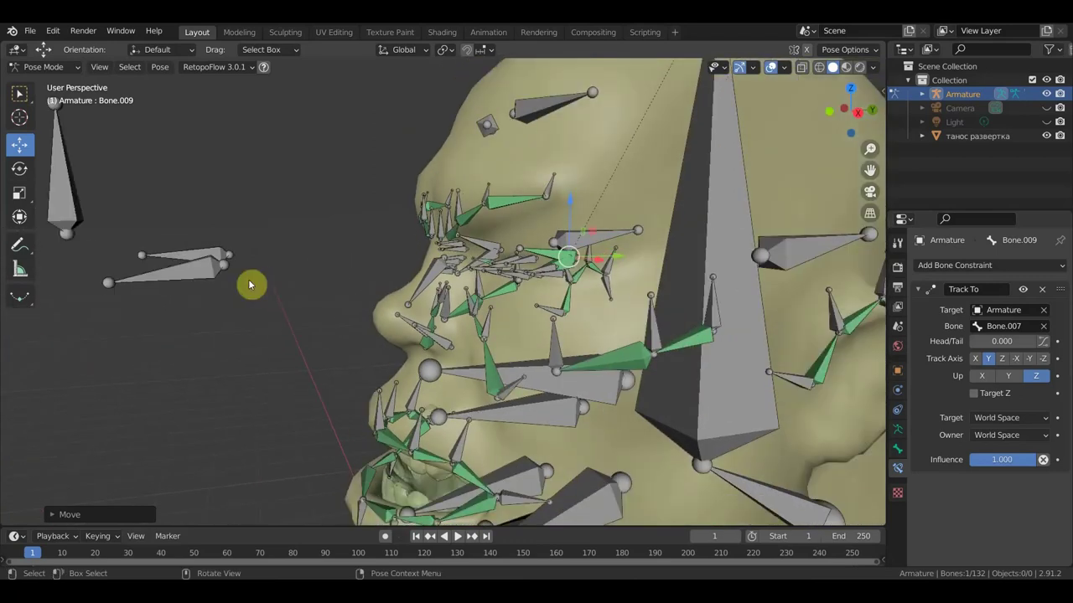
Rotate eyelid control Bone.069 twice with overlays hidden so the eyelid closes over the eye.
click(204, 268)
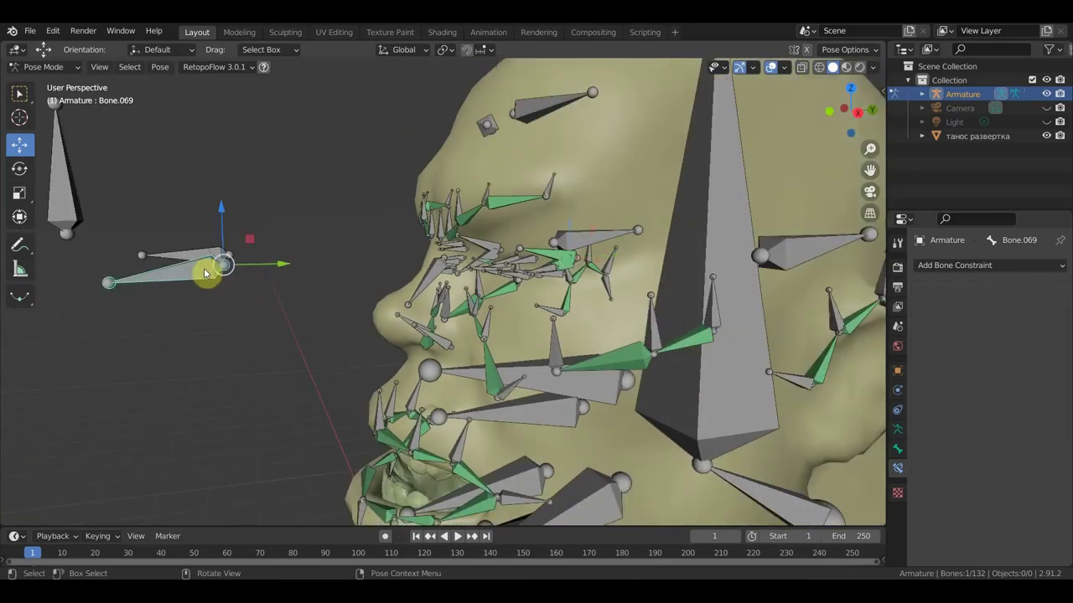
click(772, 67)
key(r)
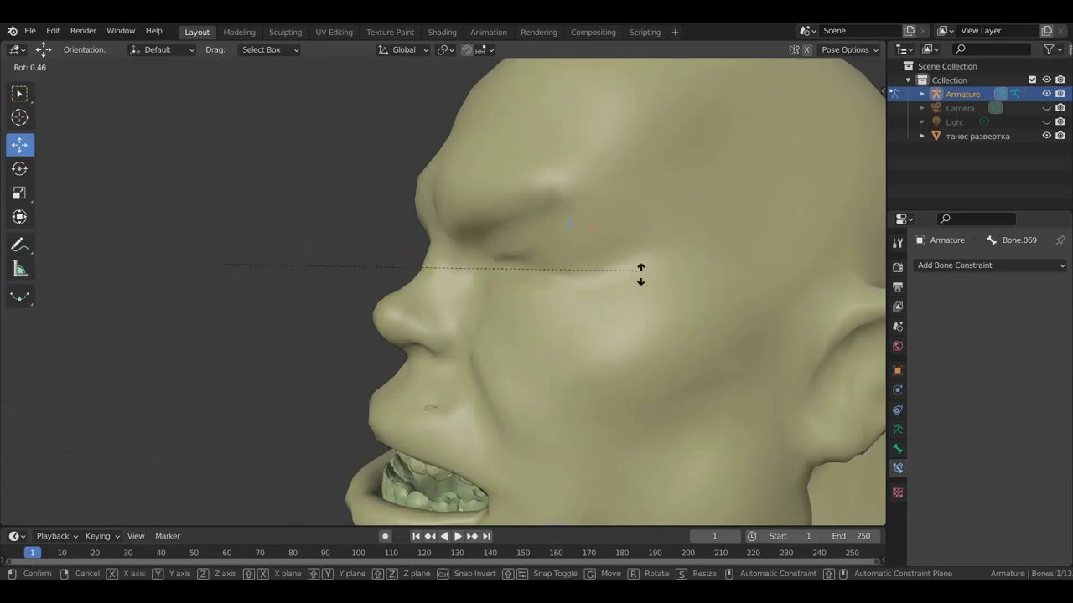
click(519, 235)
middle_drag(544, 236, 509, 236)
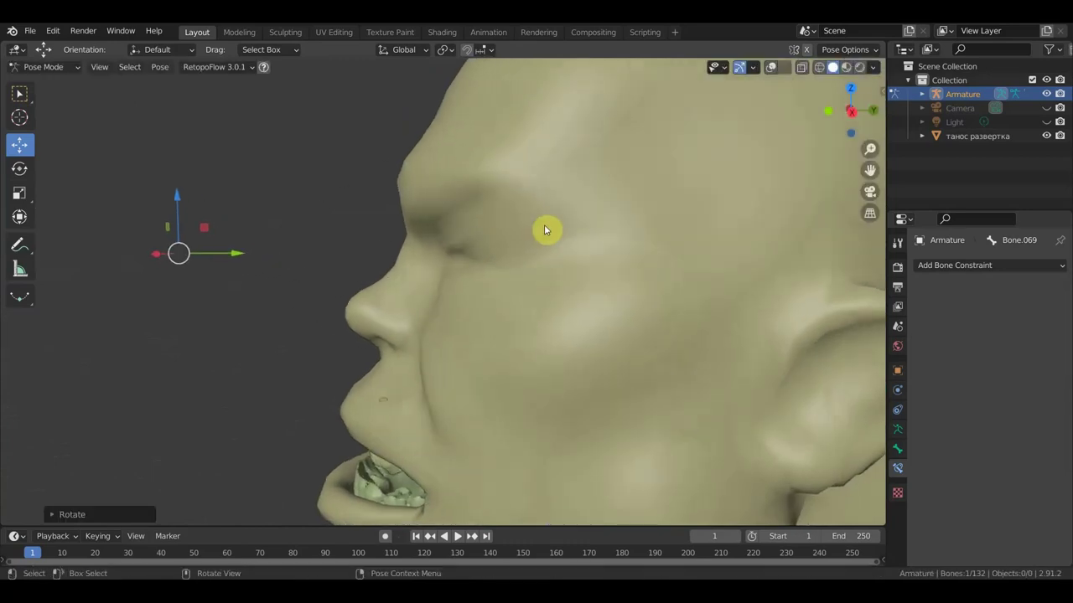
key(r)
click(537, 228)
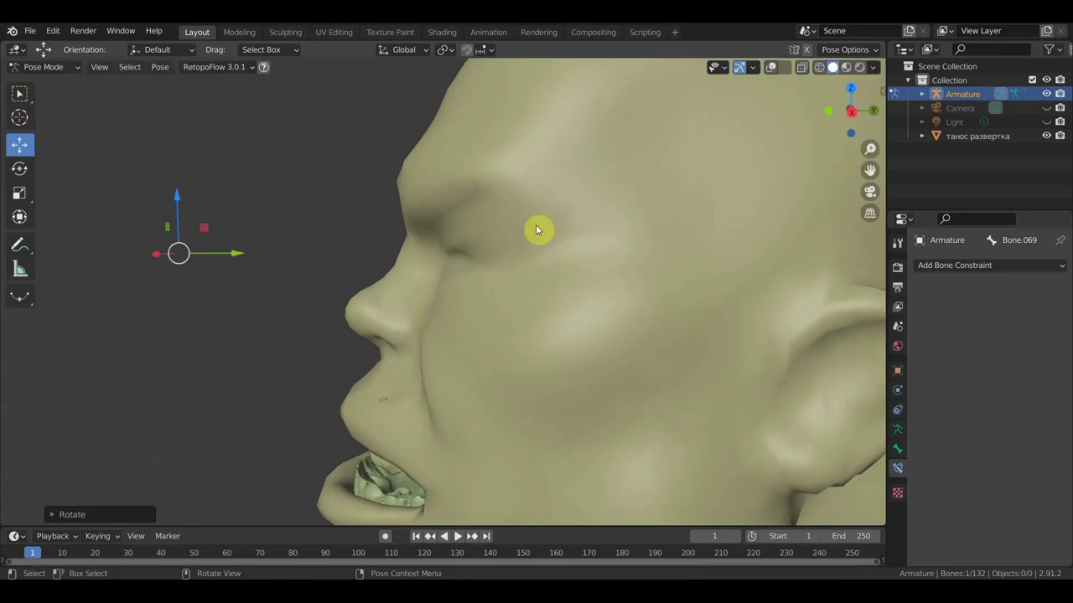
Toggle the bones to check the face, undo the last rotation, and zoom in on the face.
click(771, 67)
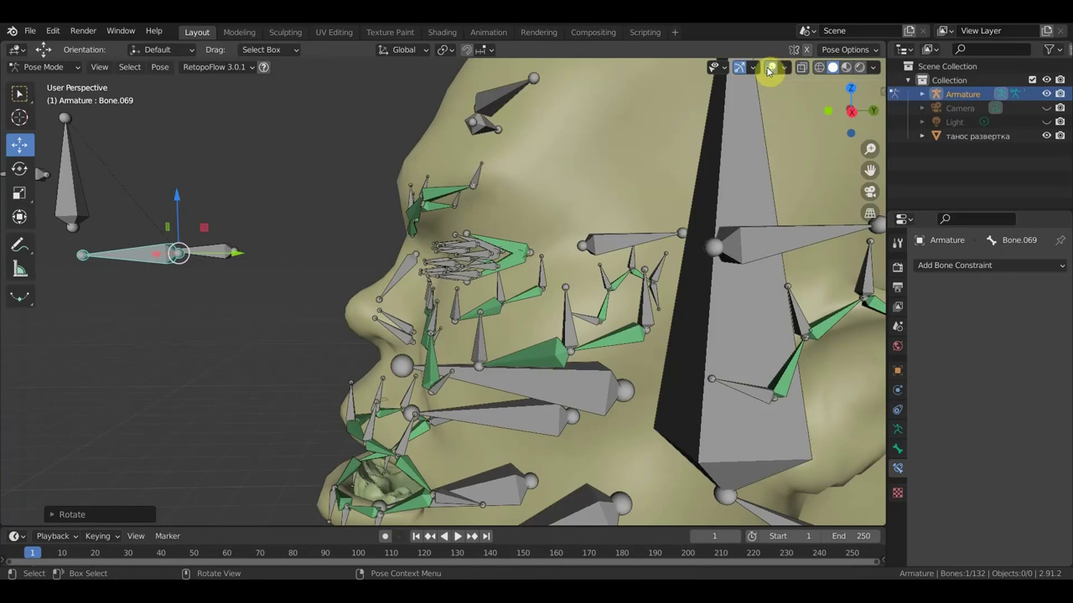
click(764, 70)
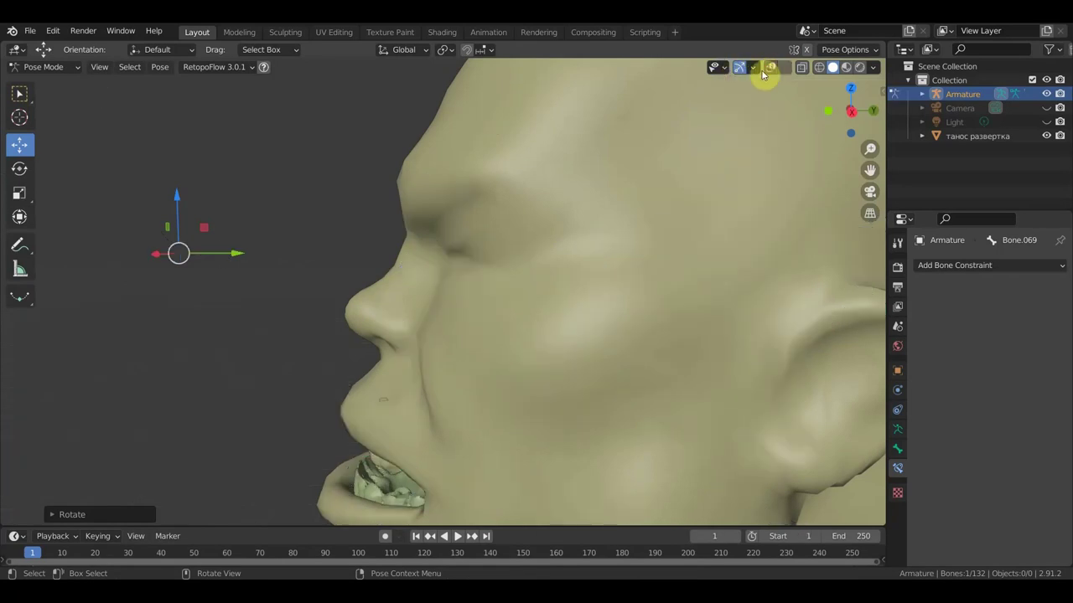
click(772, 69)
scroll(375, 201, down, 5)
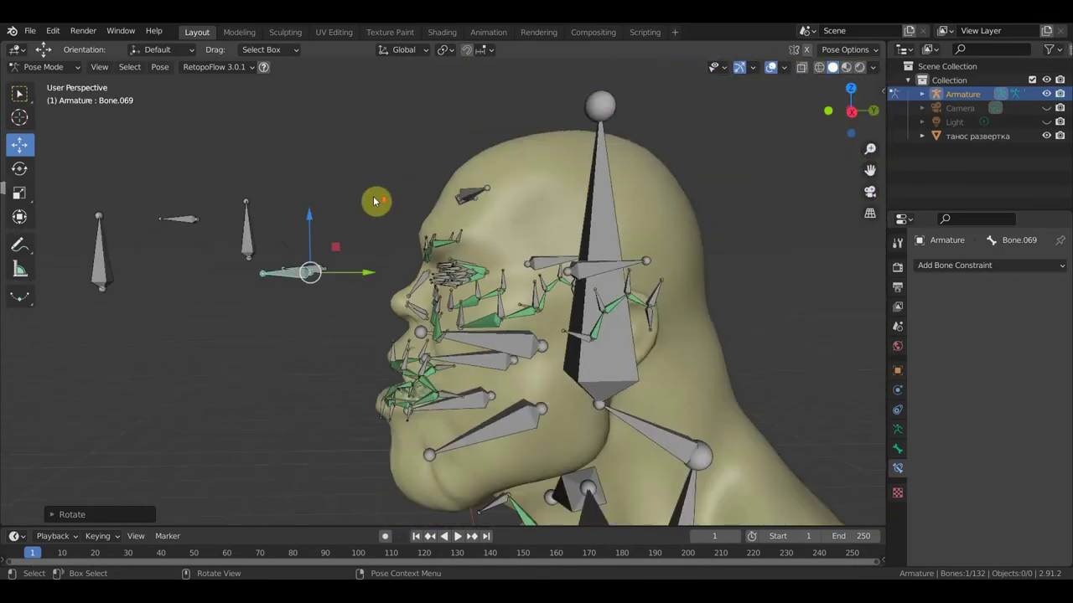
key(ctrl+z)
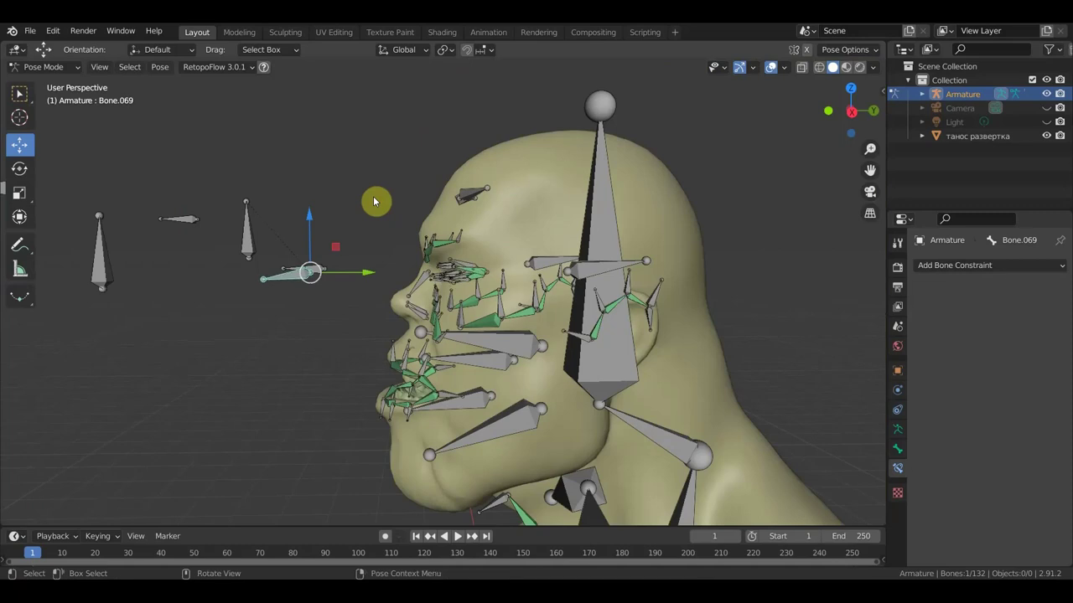
key(ctrl+z)
key(ctrl+shift+z)
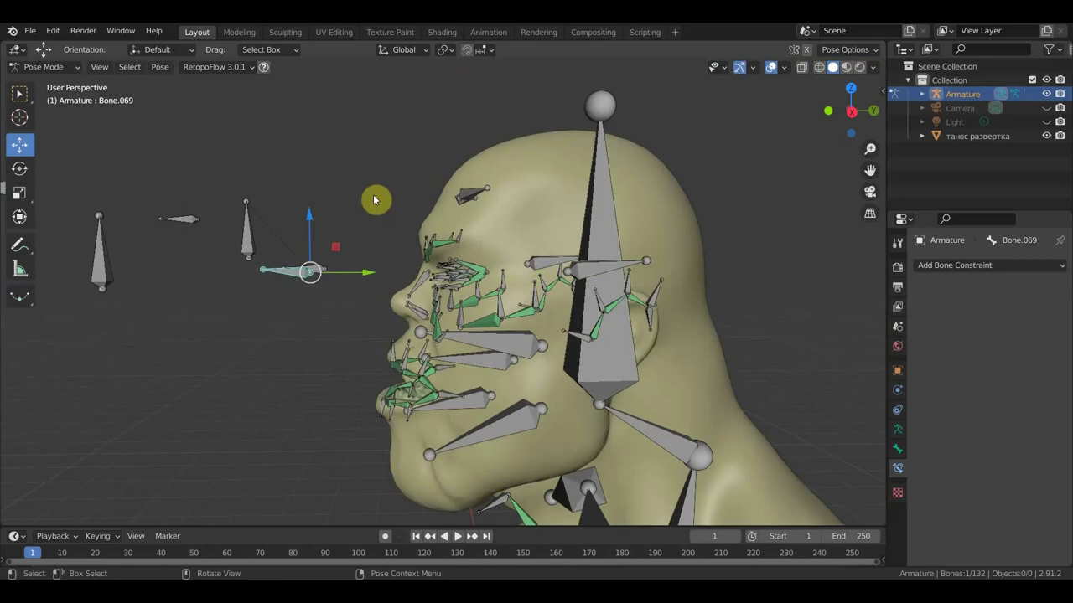
scroll(374, 199, up, 2)
scroll(424, 187, up, 2)
middle_drag(433, 187, 503, 202)
Switch to Object Mode and try parenting the head mesh to the active bone, then undo it.
scroll(503, 201, up, 1)
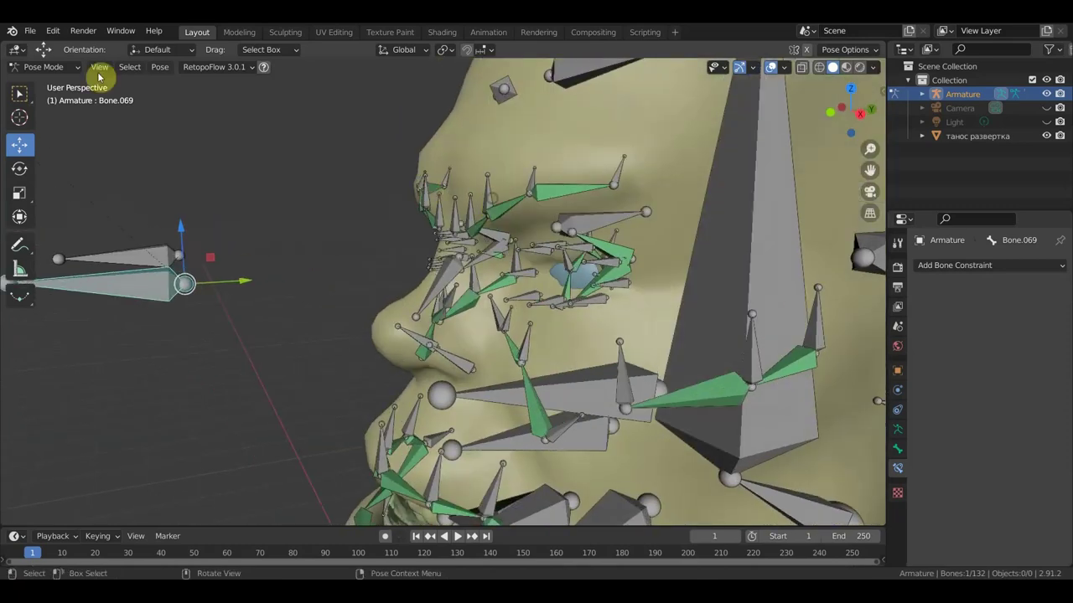
click(44, 67)
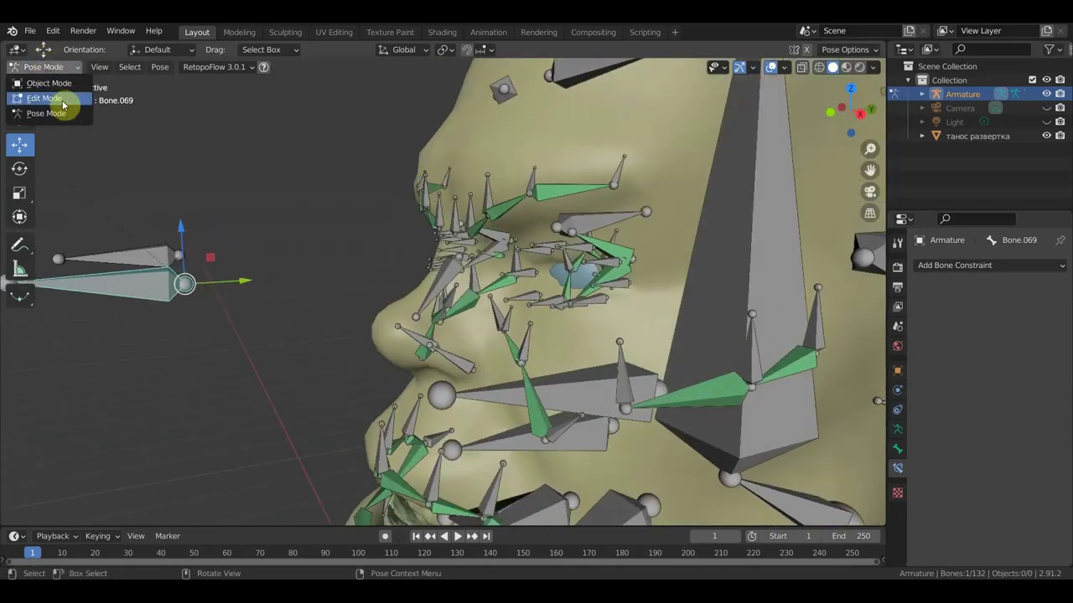
click(70, 90)
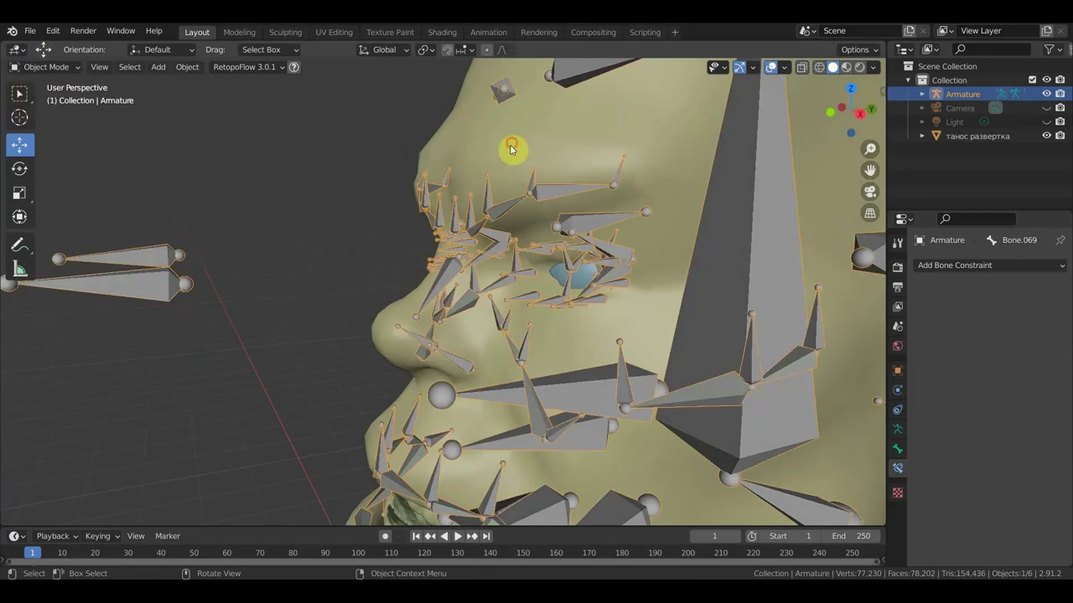
click(511, 148)
middle_drag(513, 149, 522, 204)
shift+click(600, 232)
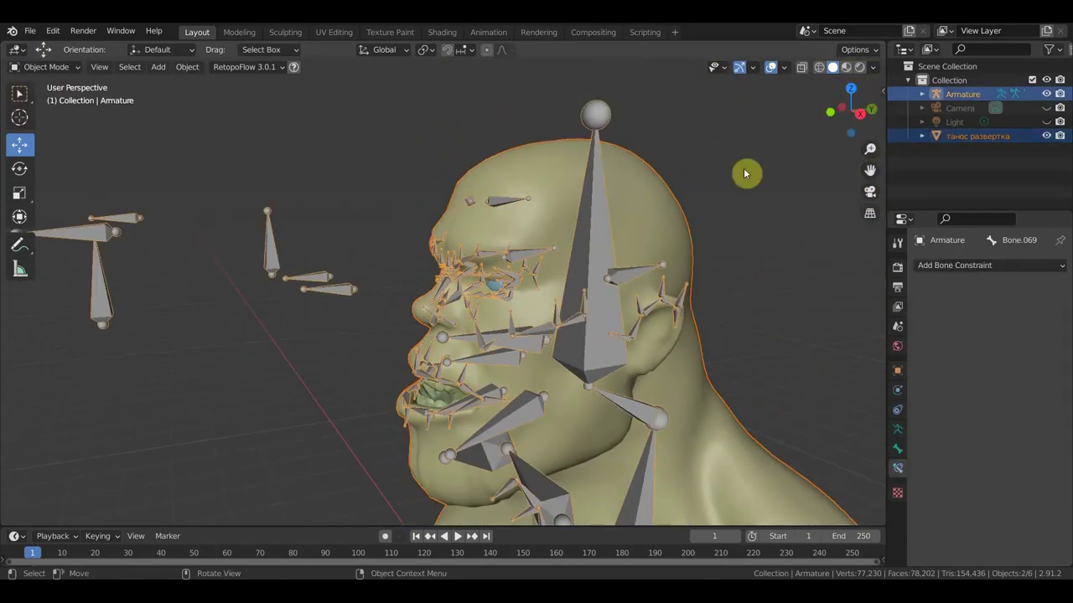
key(ctrl+p)
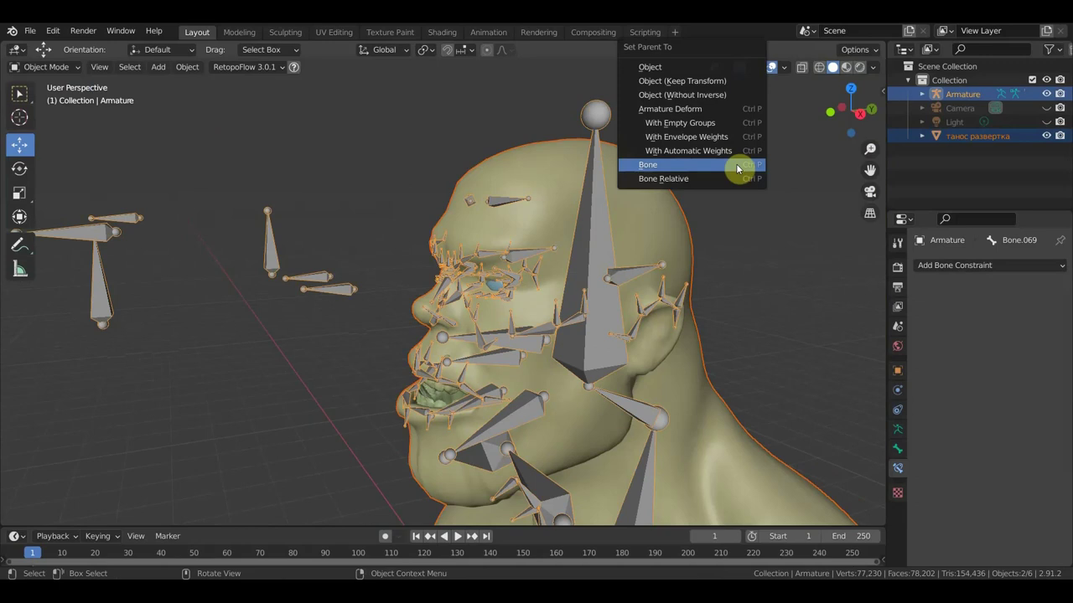
click(737, 169)
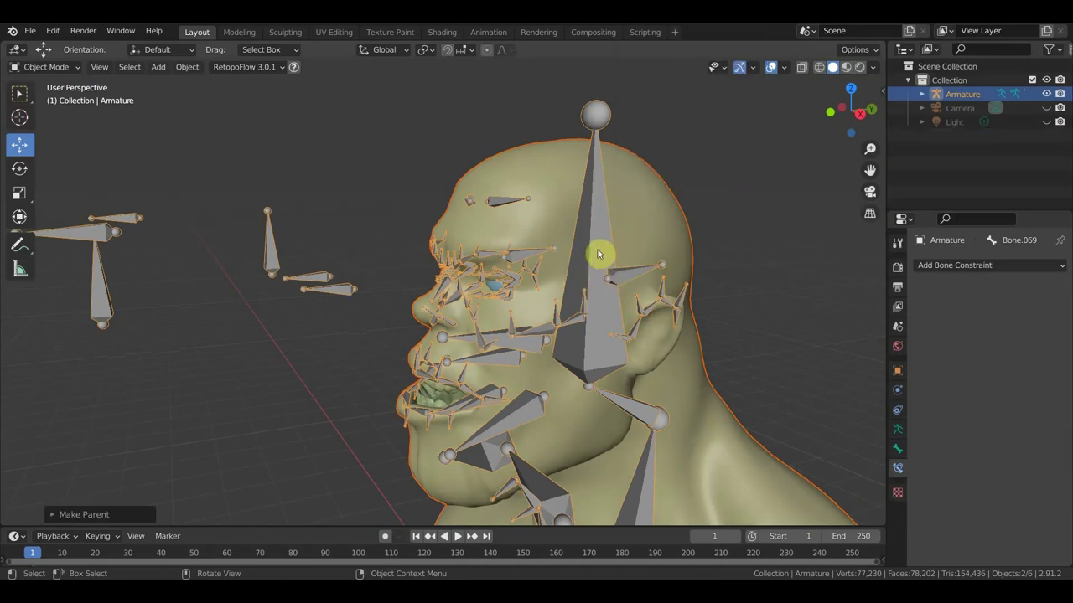
key(ctrl+z)
key(ctrl+z)
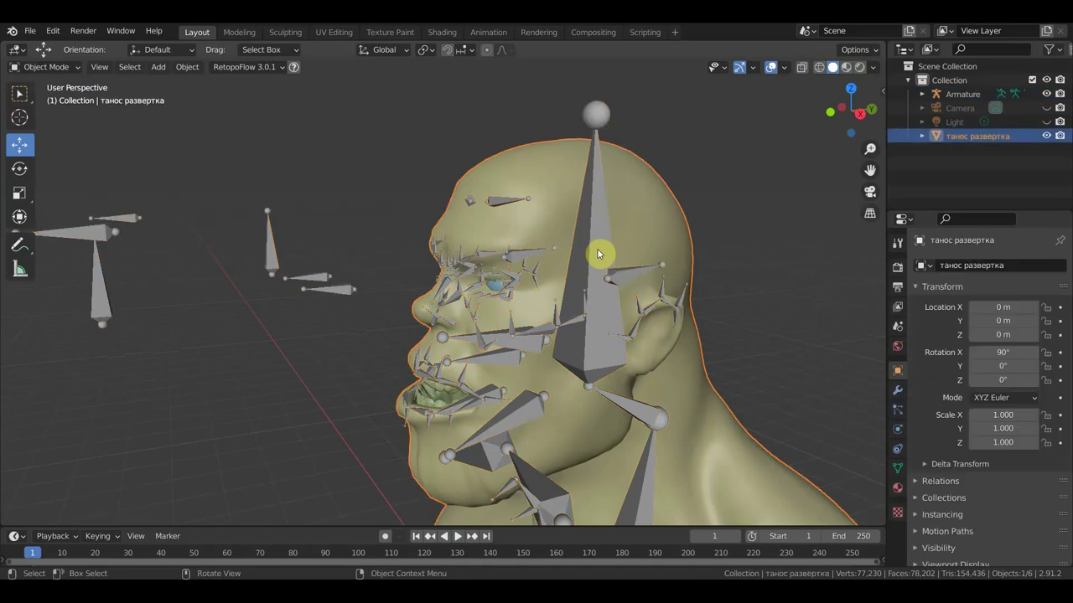
Parent the head mesh to the armature With Automatic Weights, then select the armature alone.
shift+click(595, 247)
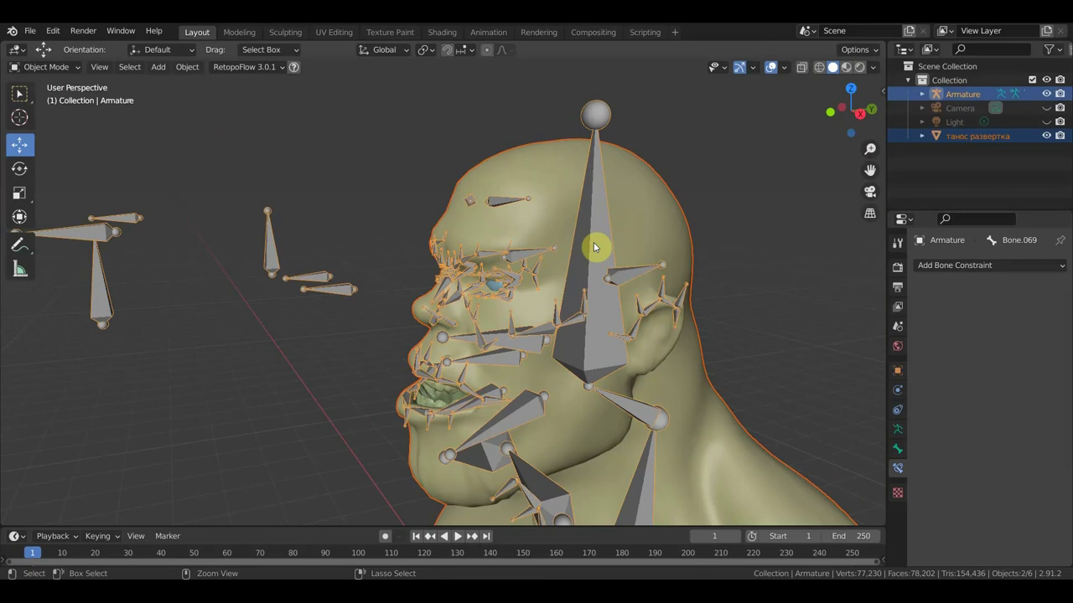
key(ctrl+p)
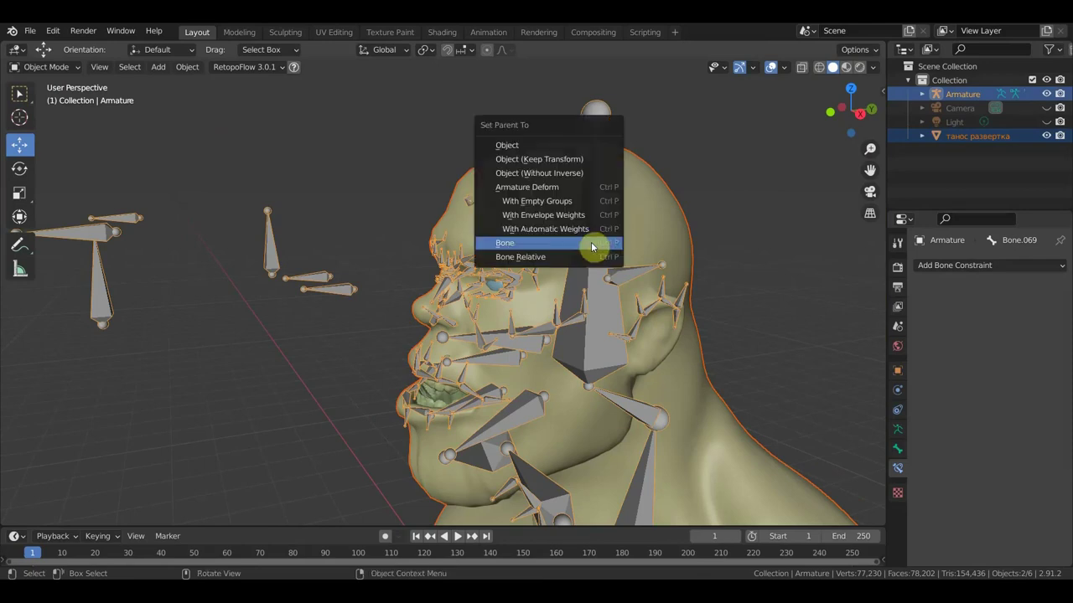
click(578, 233)
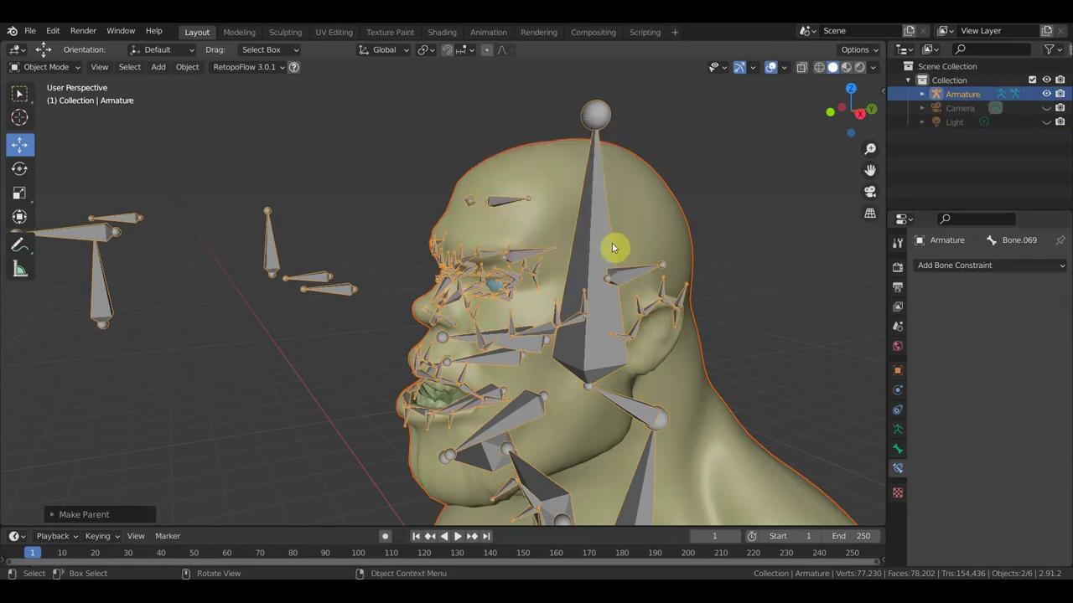
middle_drag(618, 240, 575, 233)
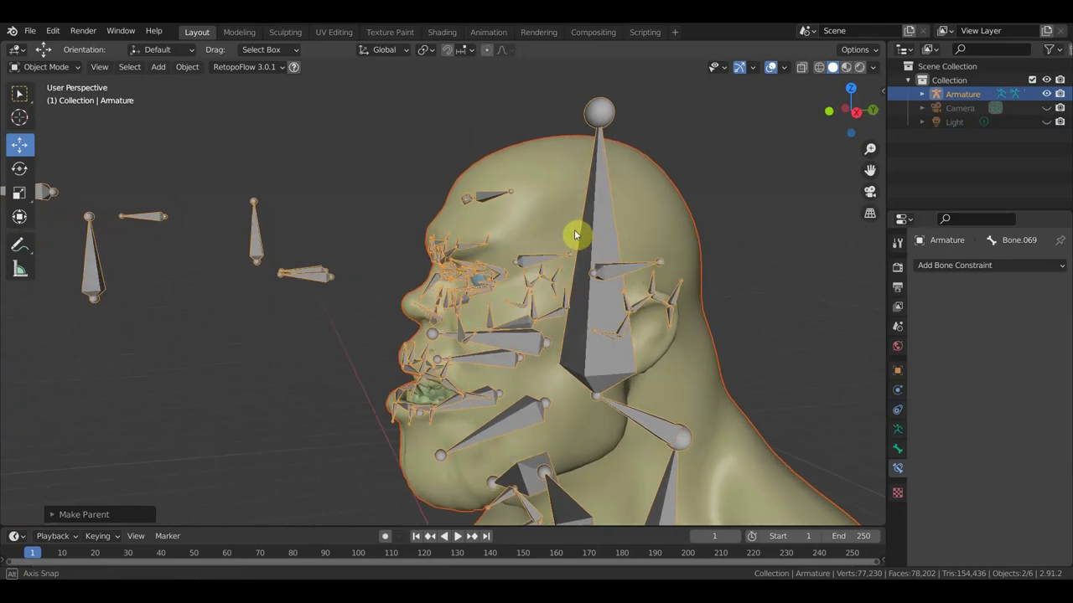
click(255, 234)
click(46, 67)
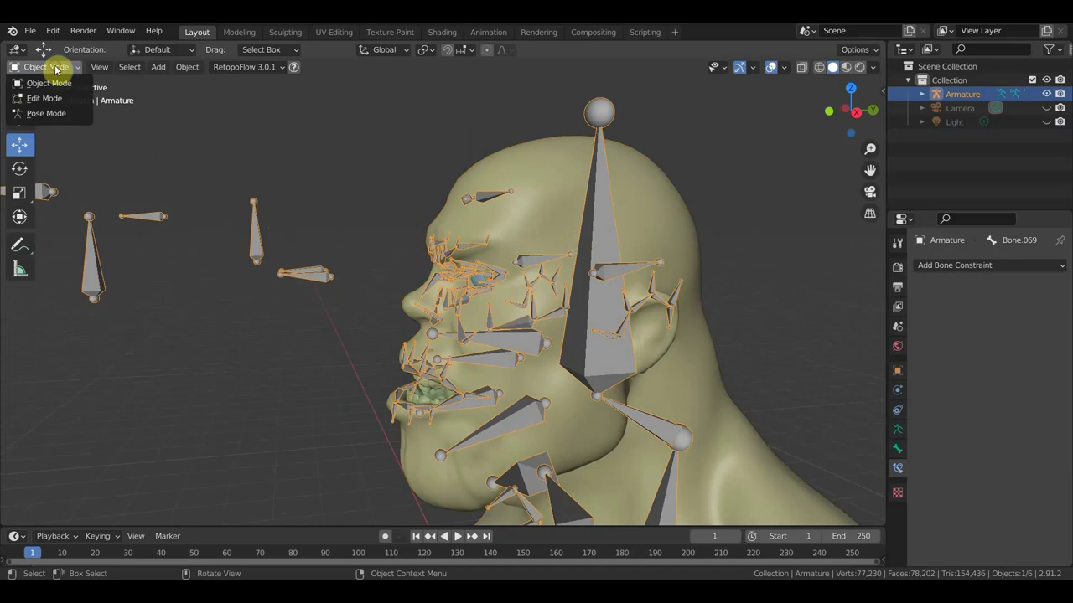
Enter Pose Mode, hide overlays and test-move the control bone to see the face deform.
click(61, 114)
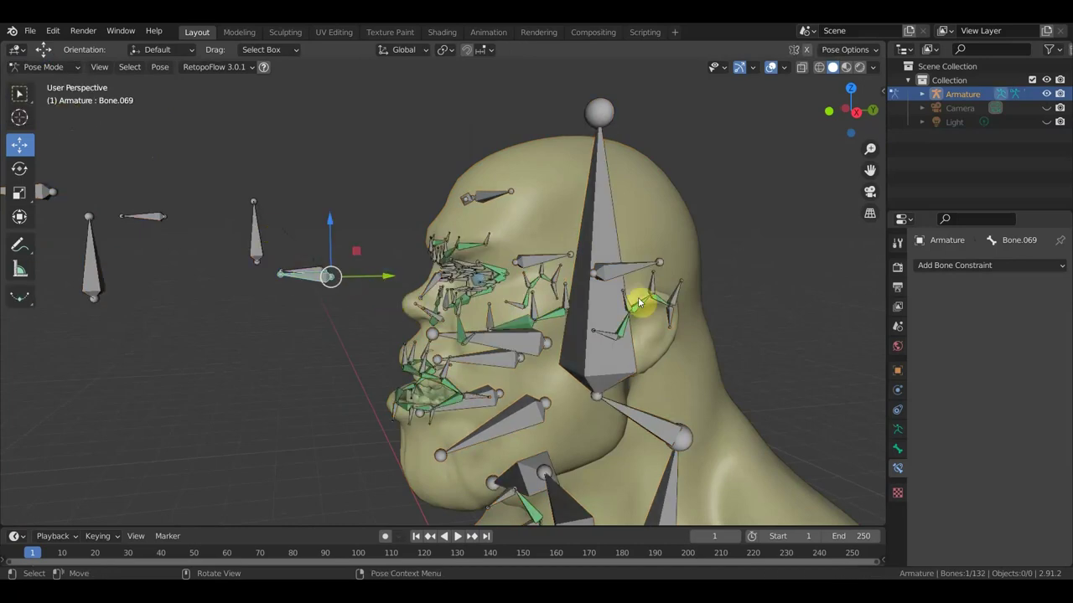
click(770, 67)
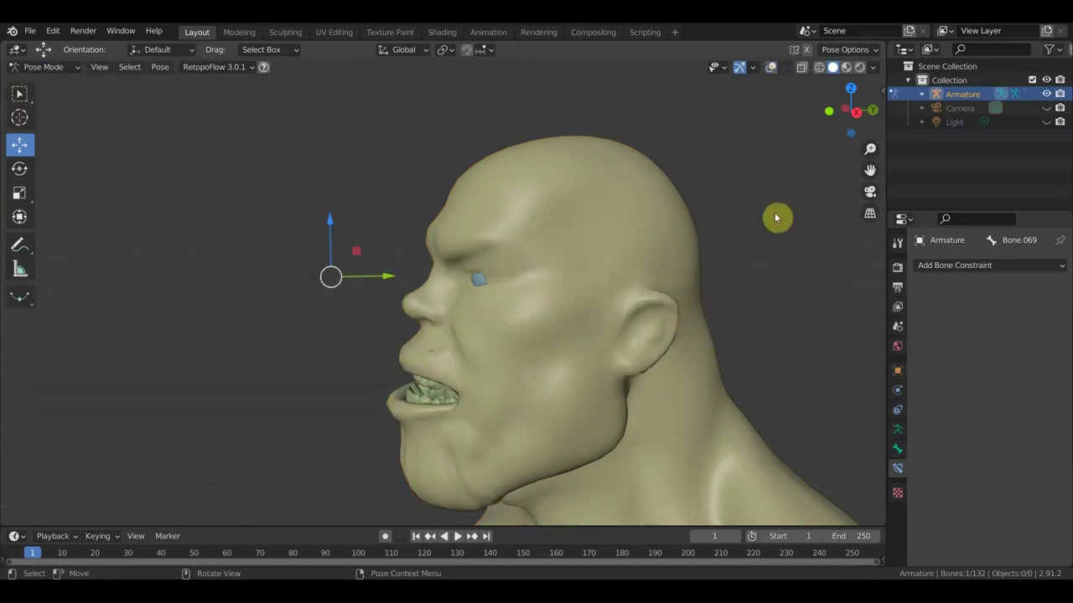
key(g)
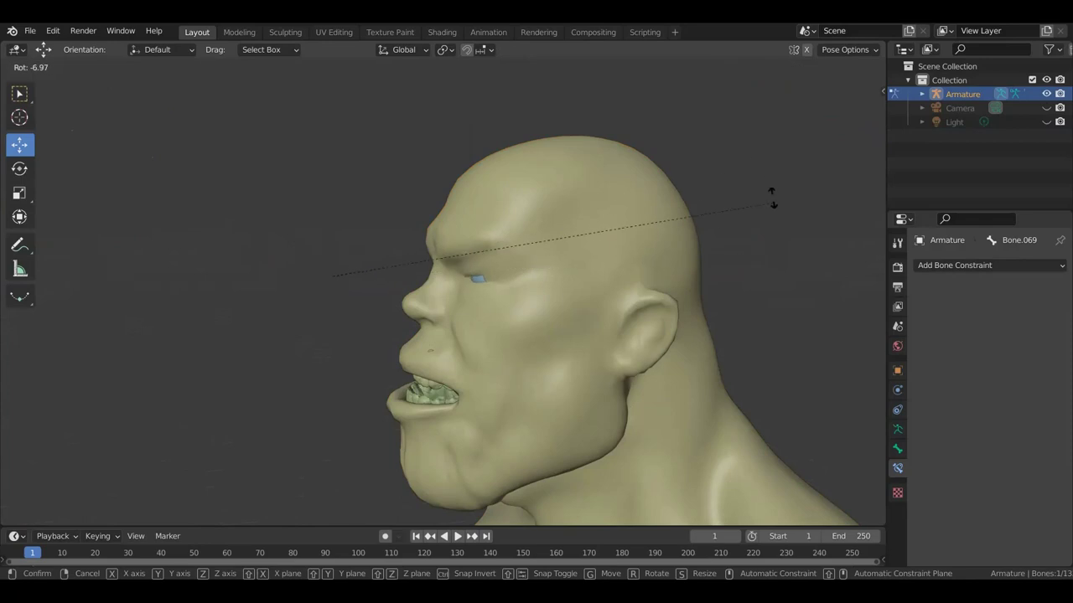
click(758, 131)
middle_drag(762, 143, 809, 177)
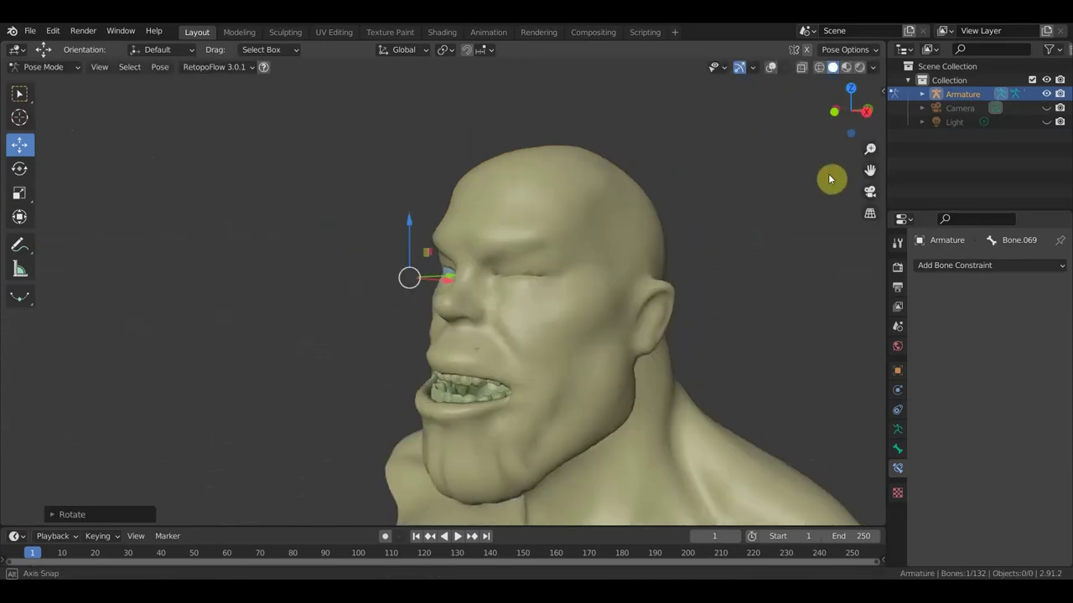
key(r)
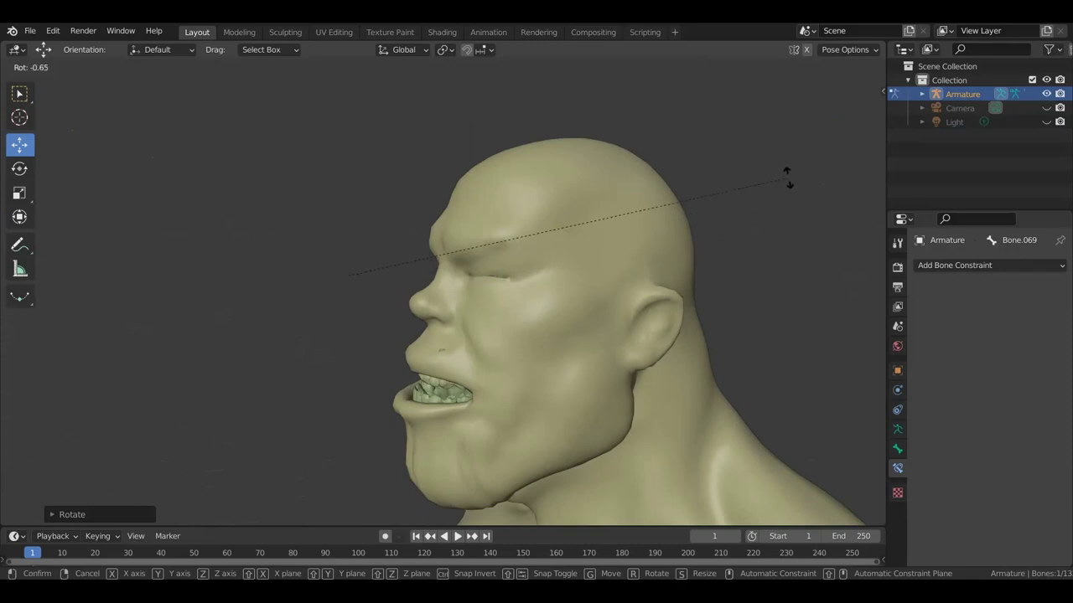
click(784, 270)
Show the bones and grid again while viewing the head from front and side.
mouse_move(779, 283)
middle_down()
mouse_move(756, 266)
mouse_move(838, 263)
middle_up()
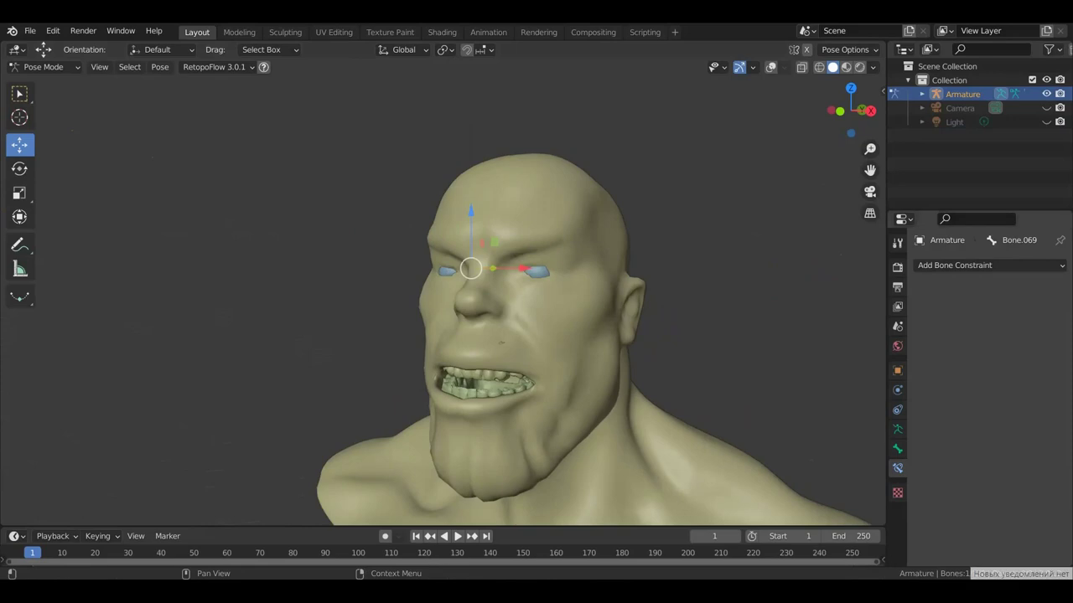
middle_drag(573, 282, 621, 284)
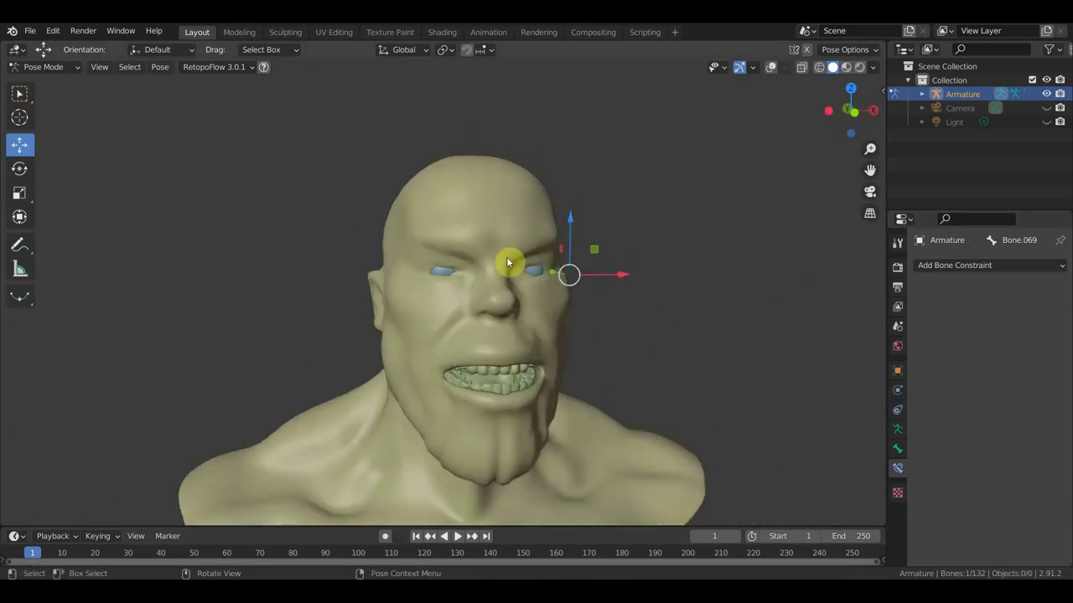
click(46, 67)
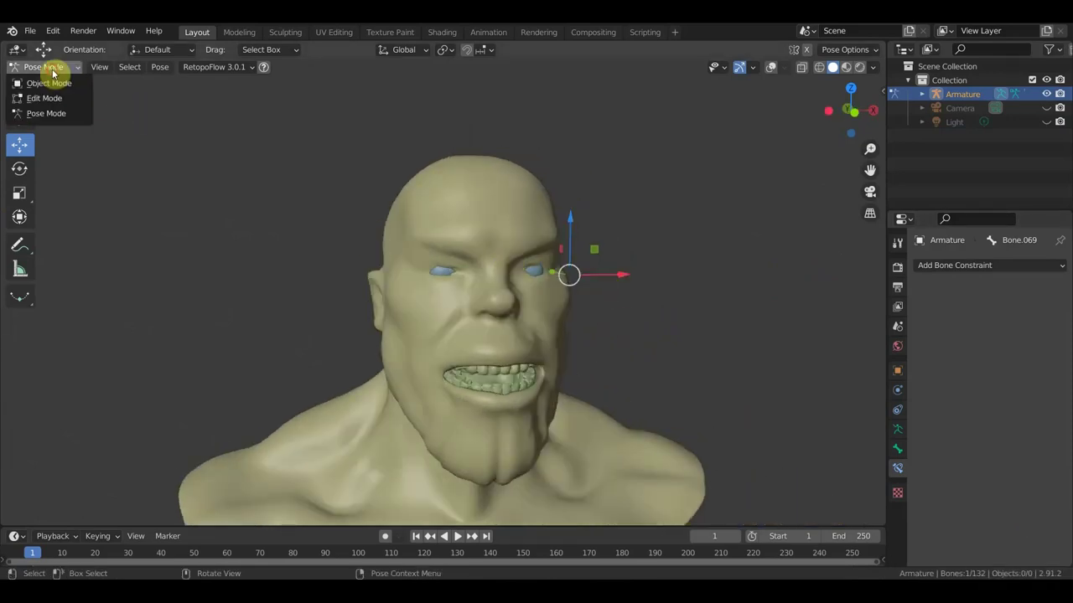
click(771, 67)
middle_drag(708, 238, 835, 243)
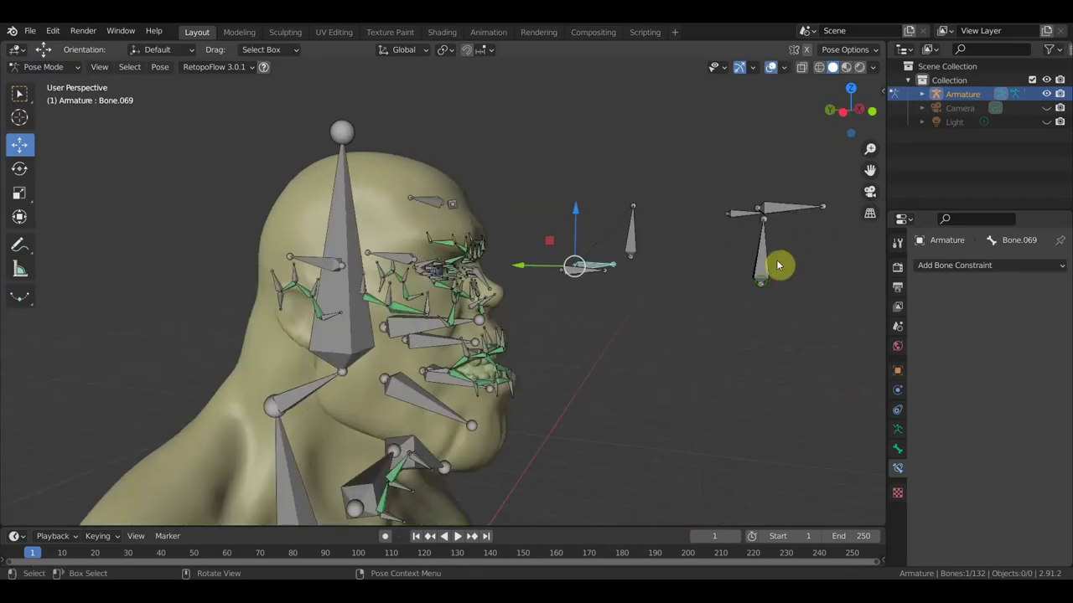
Select control Bone.115, then eyelid Bone.081, and add a Copy Rotation constraint.
middle_drag(778, 263, 734, 330)
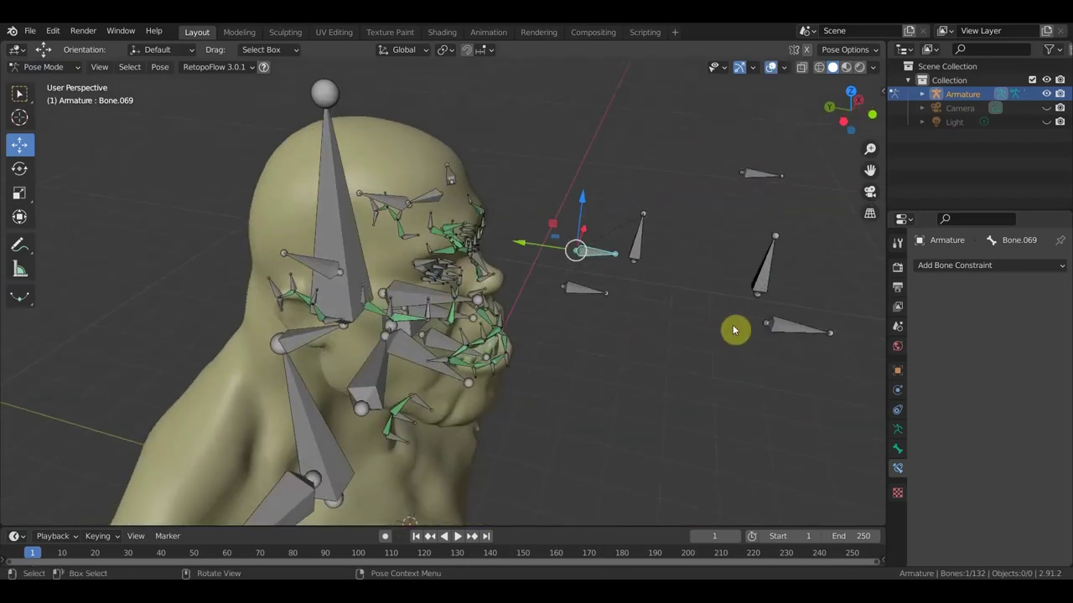
click(531, 307)
scroll(523, 304, up, 6)
scroll(486, 272, up, 2)
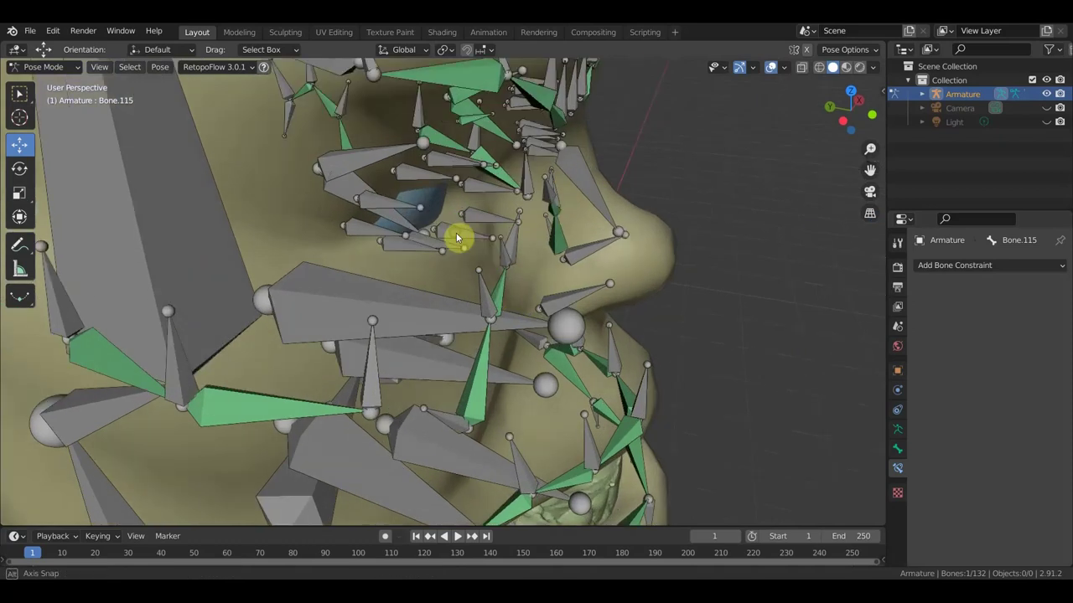
scroll(455, 239, up, 1)
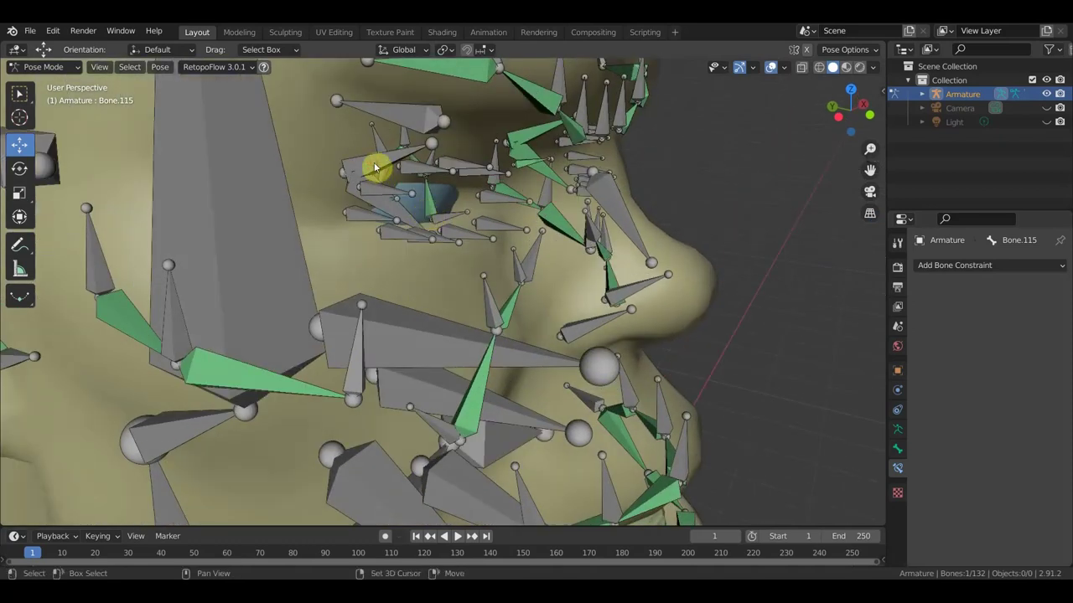
shift+click(692, 181)
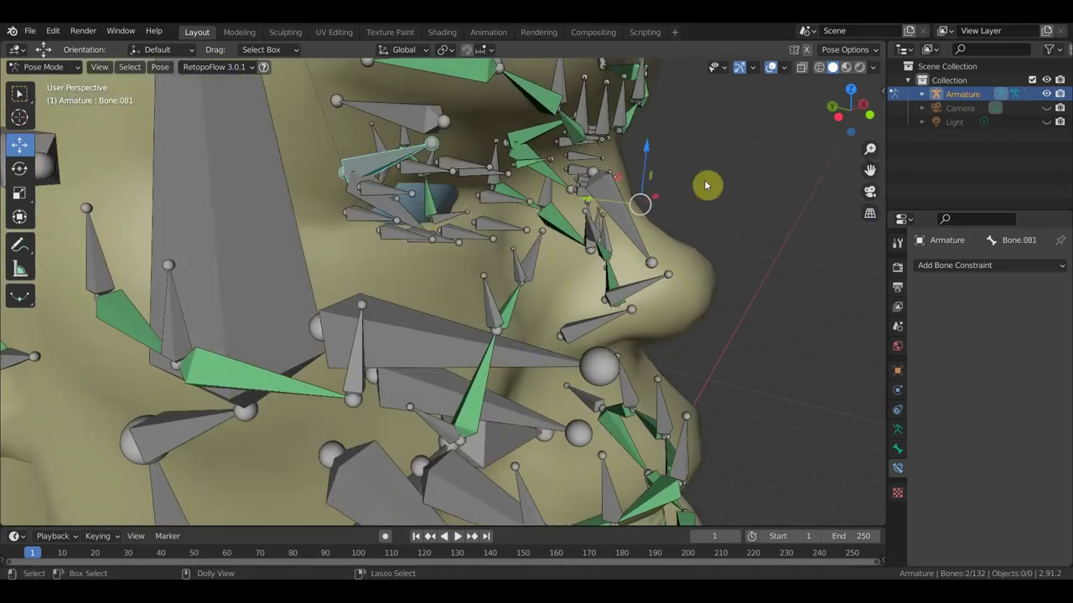
key(ctrl+shift+c)
click(670, 181)
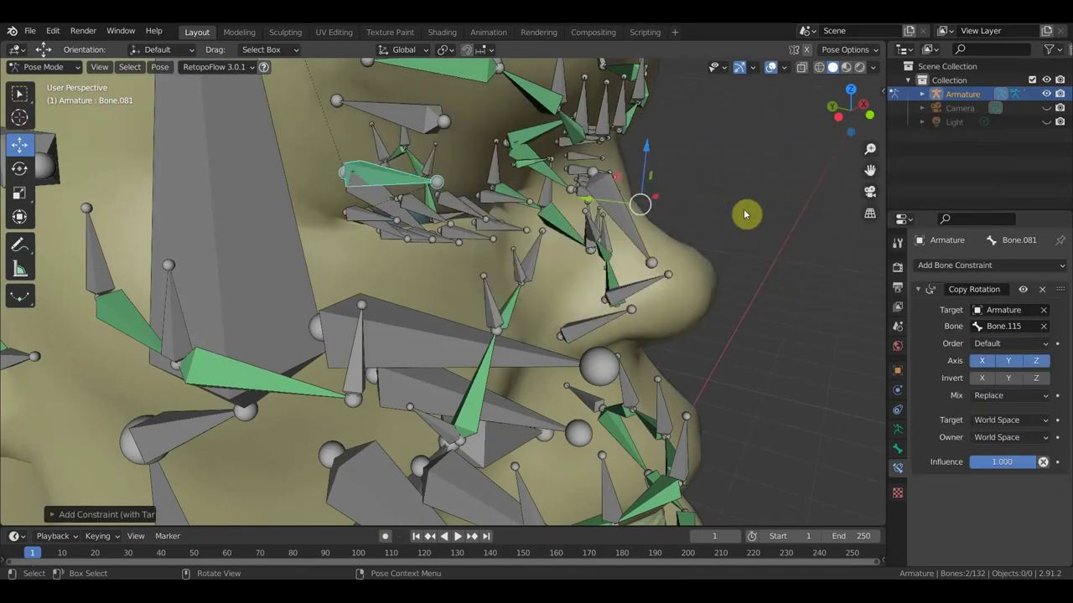
Limit the constraint to the X axis, with Owner and Target both in Local Space.
click(1014, 363)
click(1036, 367)
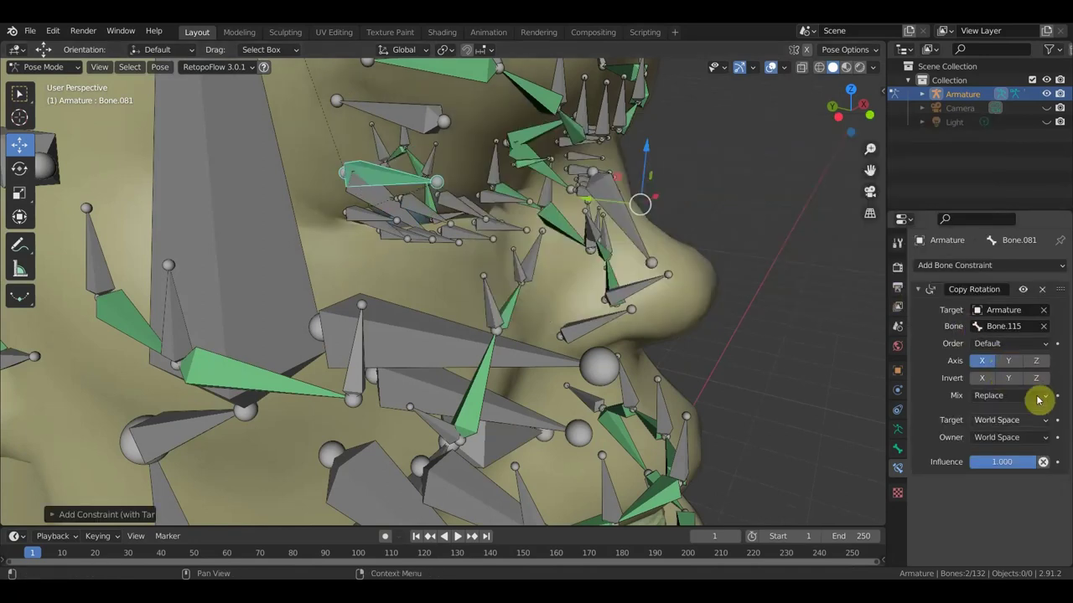
click(1010, 440)
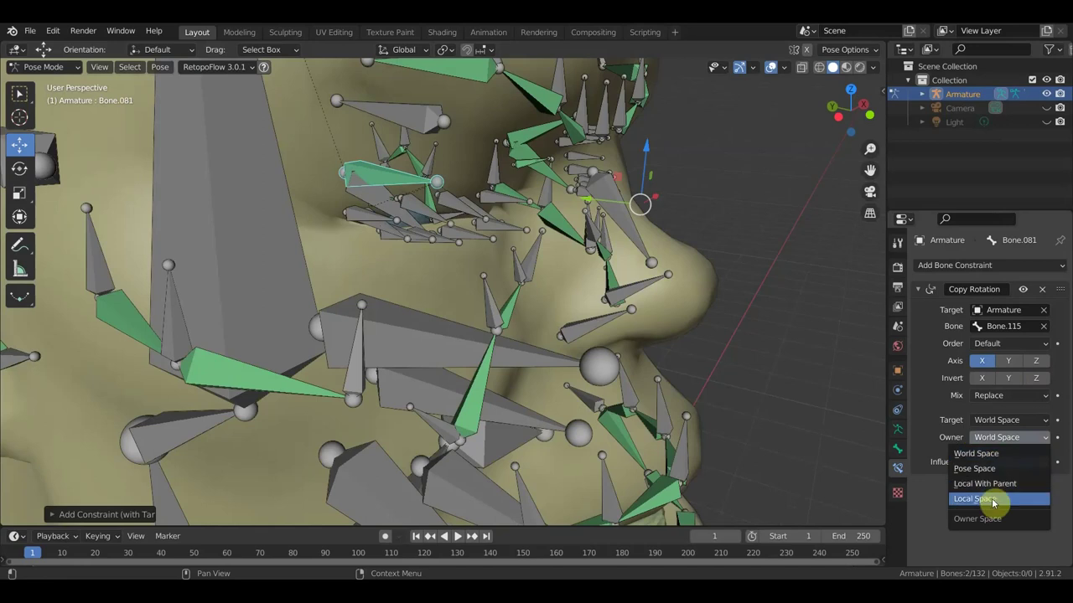
click(993, 500)
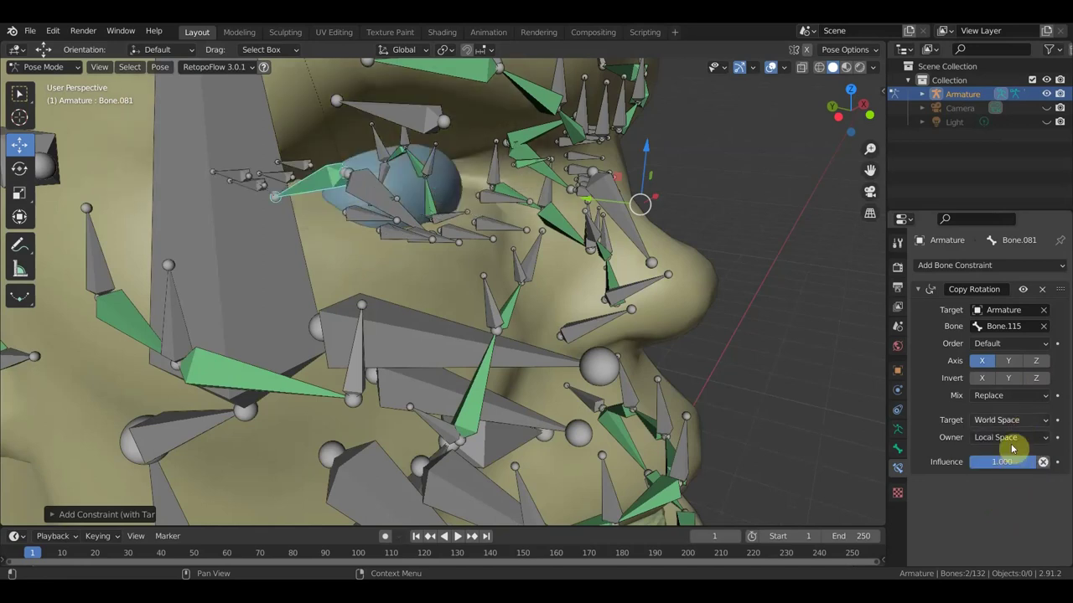
click(1014, 421)
click(998, 481)
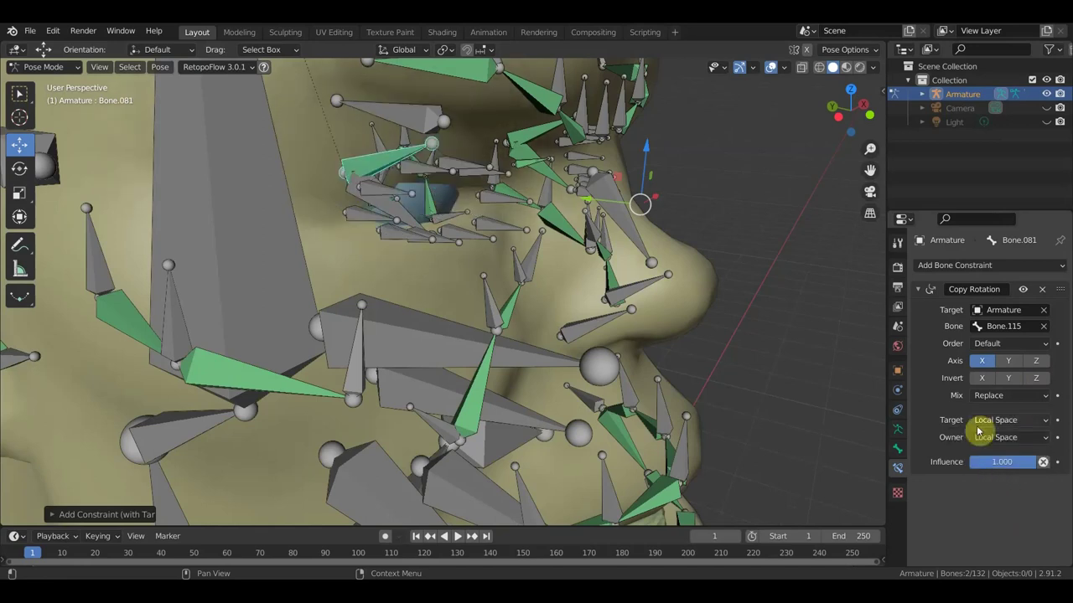
middle_drag(788, 356, 620, 272)
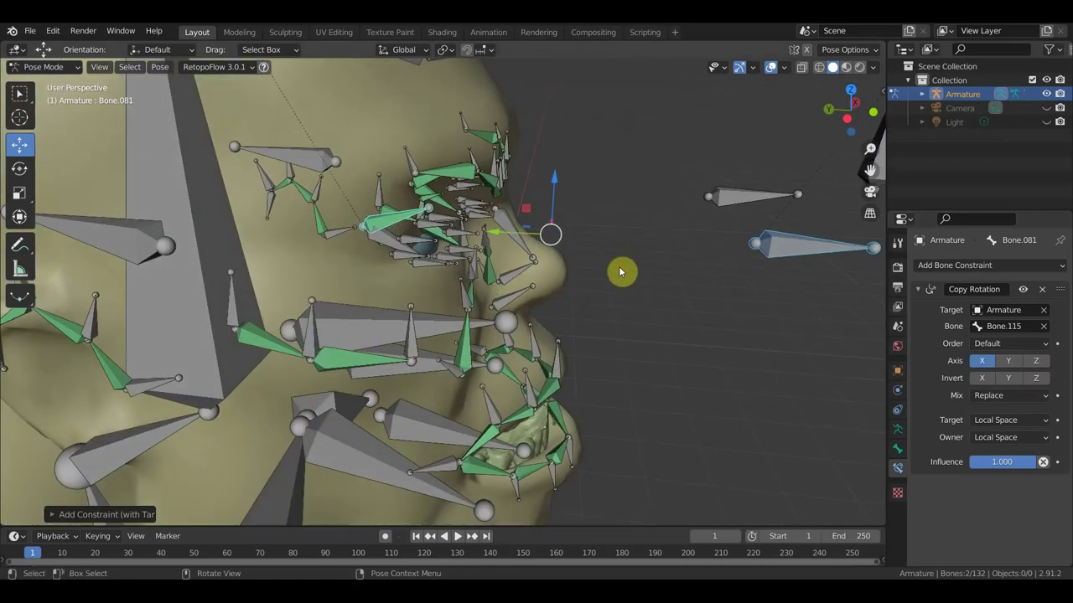
Select control Bone.115, then eyelid Bone.088, and add a Copy Rotation constraint.
click(800, 261)
mouse_move(800, 261)
middle_down()
mouse_move(677, 277)
mouse_move(670, 263)
middle_up()
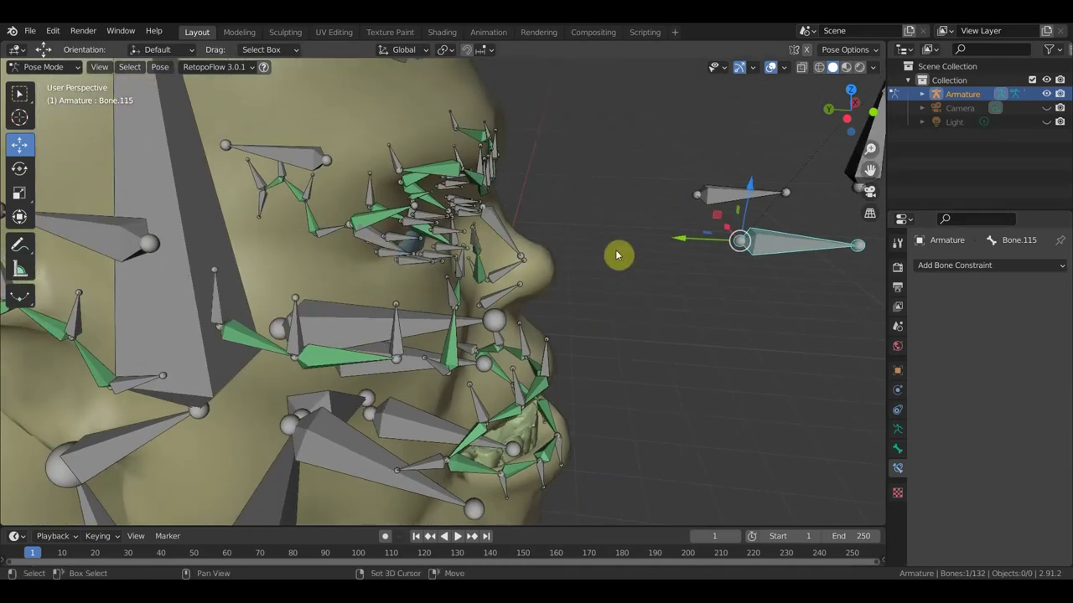
shift+click(394, 239)
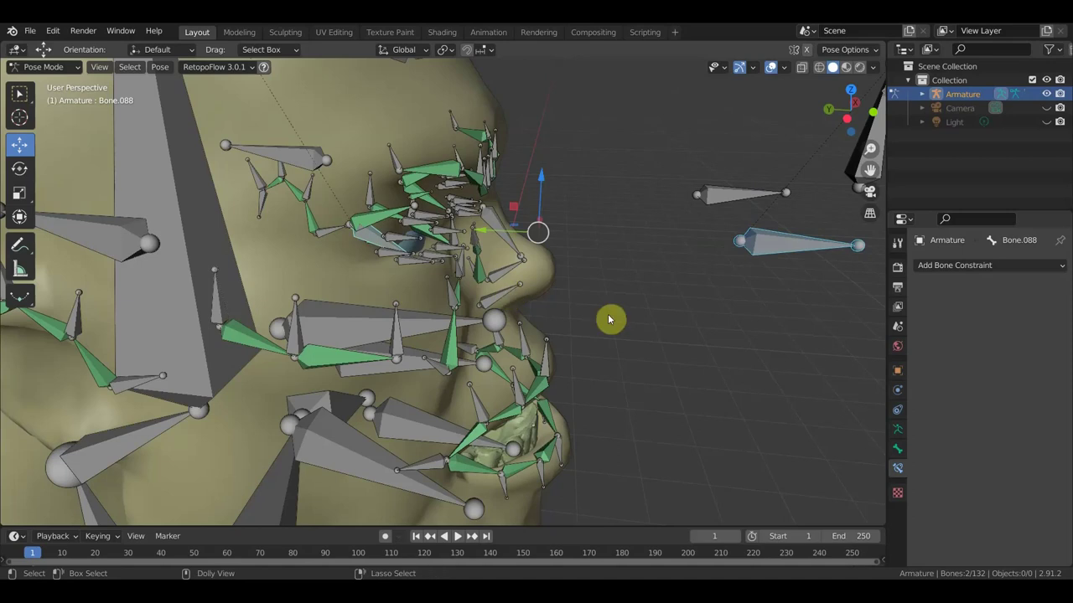
key(shift+ctrl+c)
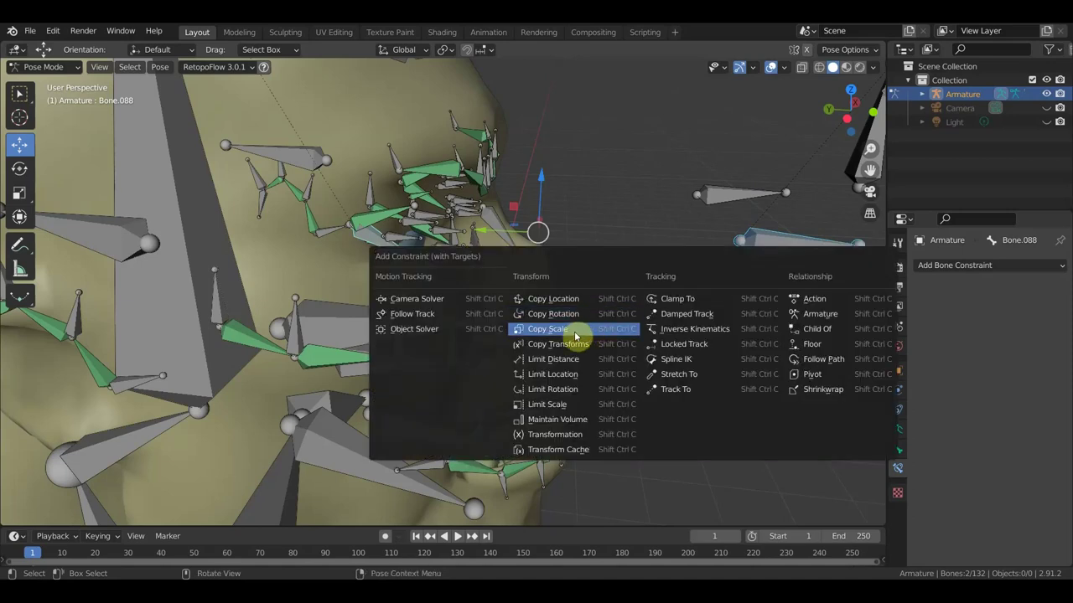
click(570, 314)
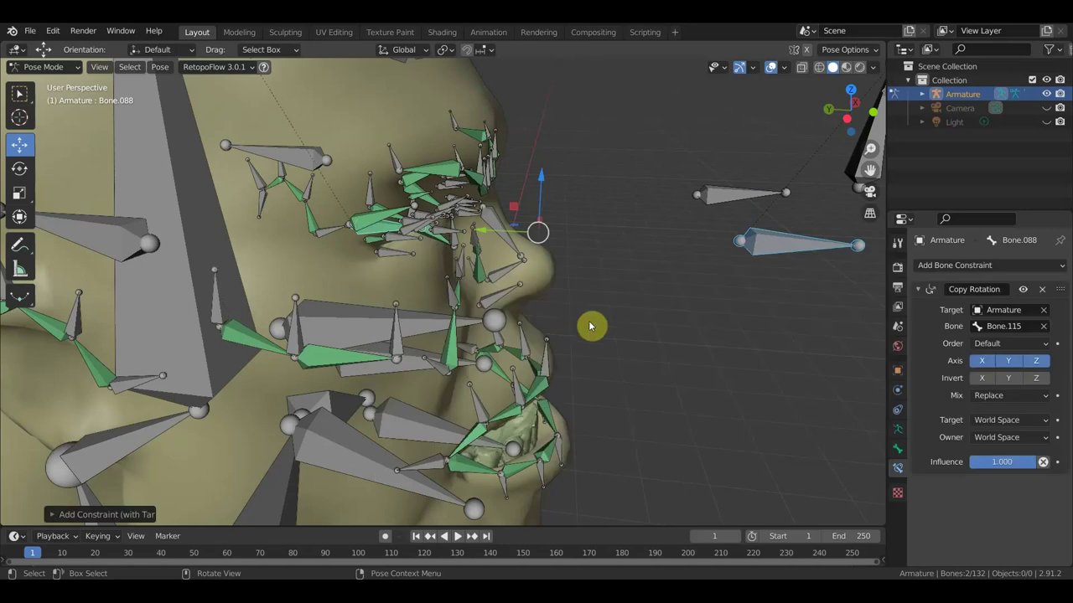
Keep only X rotation, set Owner and Target to Local Space, and enable Invert X.
drag(1012, 362, 1036, 360)
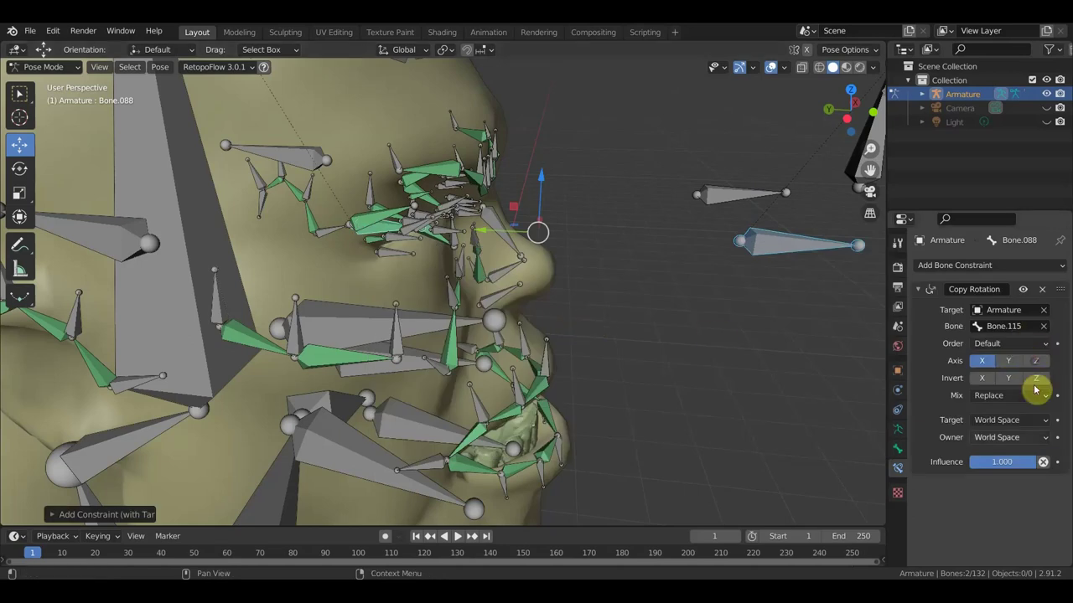
click(1015, 438)
click(988, 499)
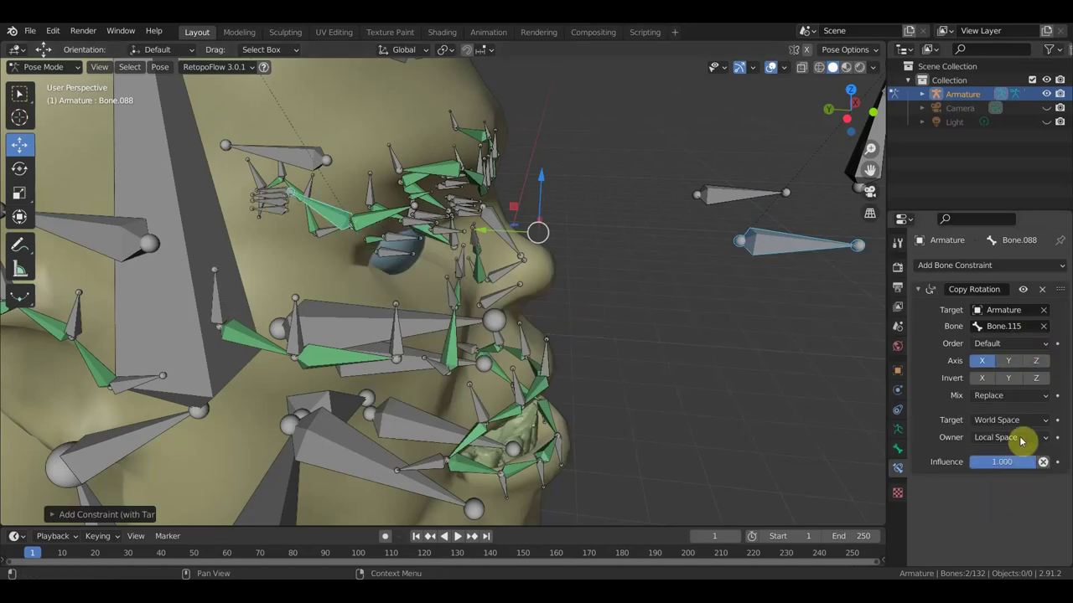
click(1014, 419)
click(1006, 483)
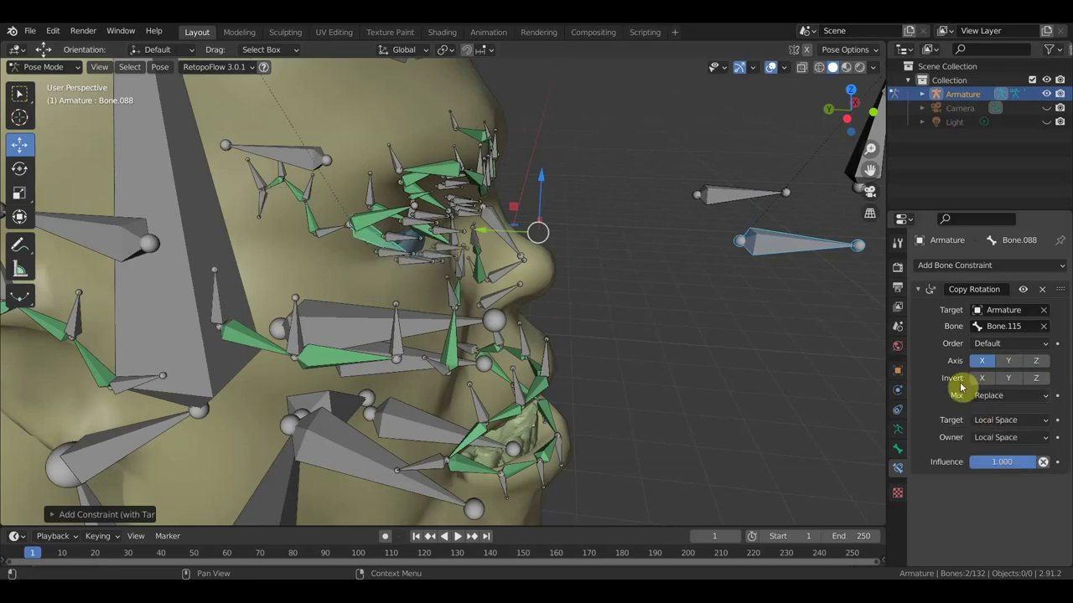
click(981, 377)
Inspect the face bones and select the upright control bone Bone.068.
middle_drag(695, 376, 685, 364)
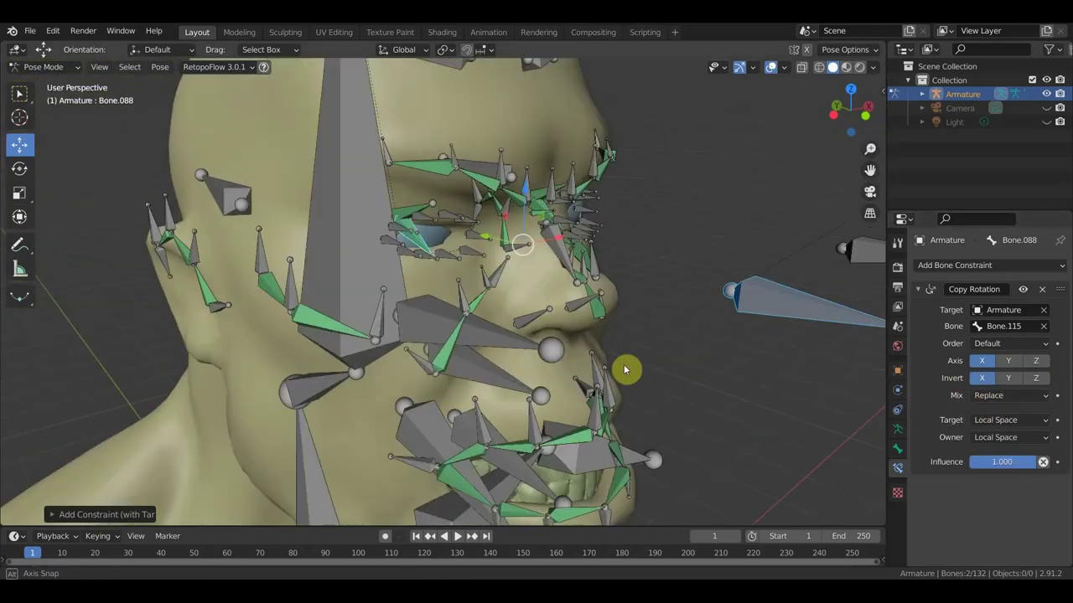
scroll(691, 359, down, 2)
scroll(698, 345, down, 2)
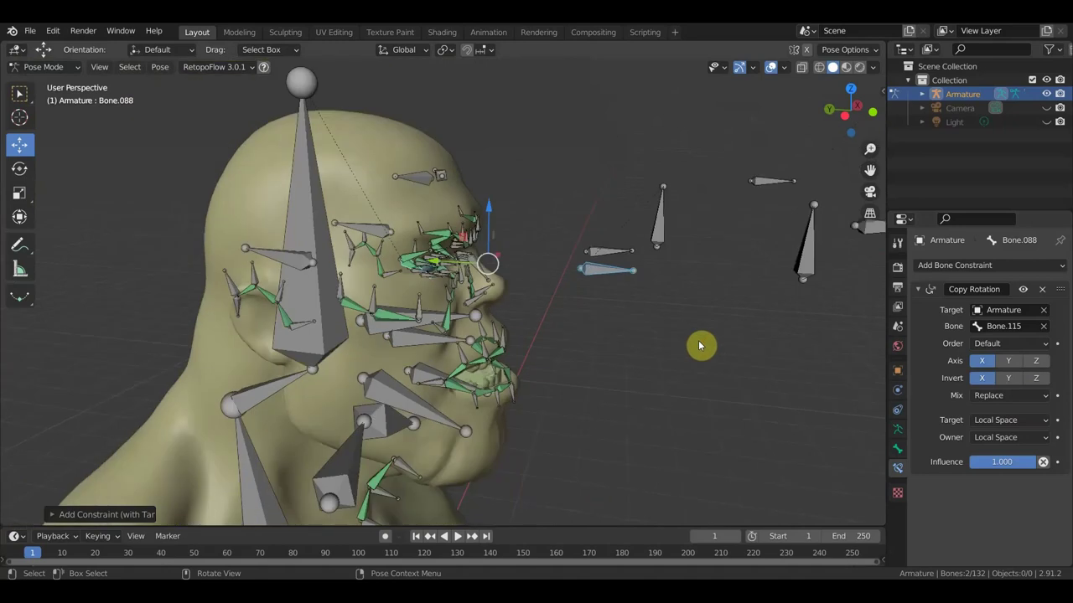
scroll(679, 256, up, 1)
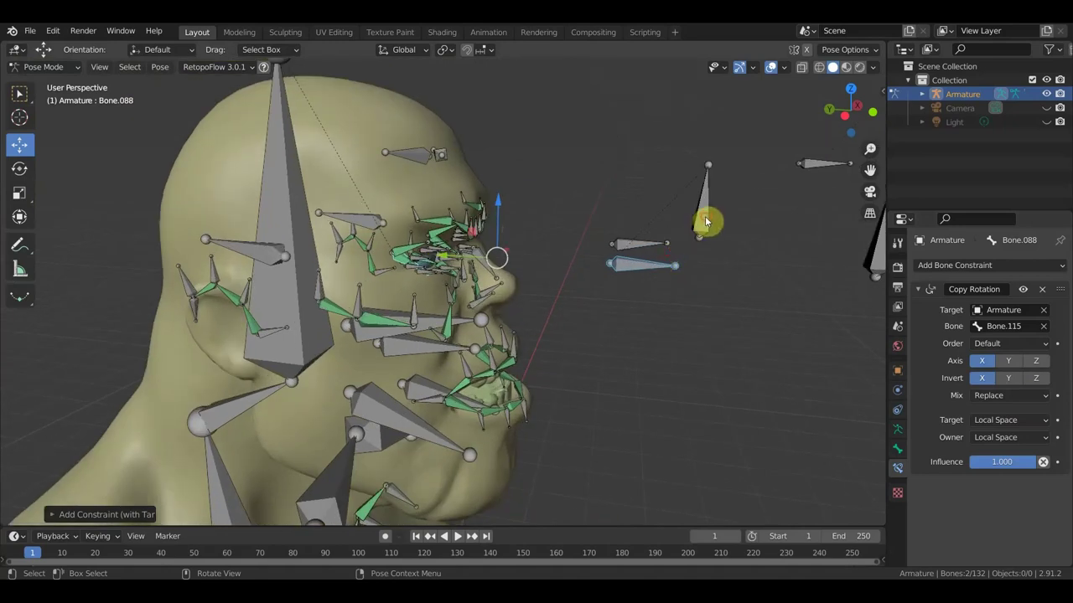
click(710, 232)
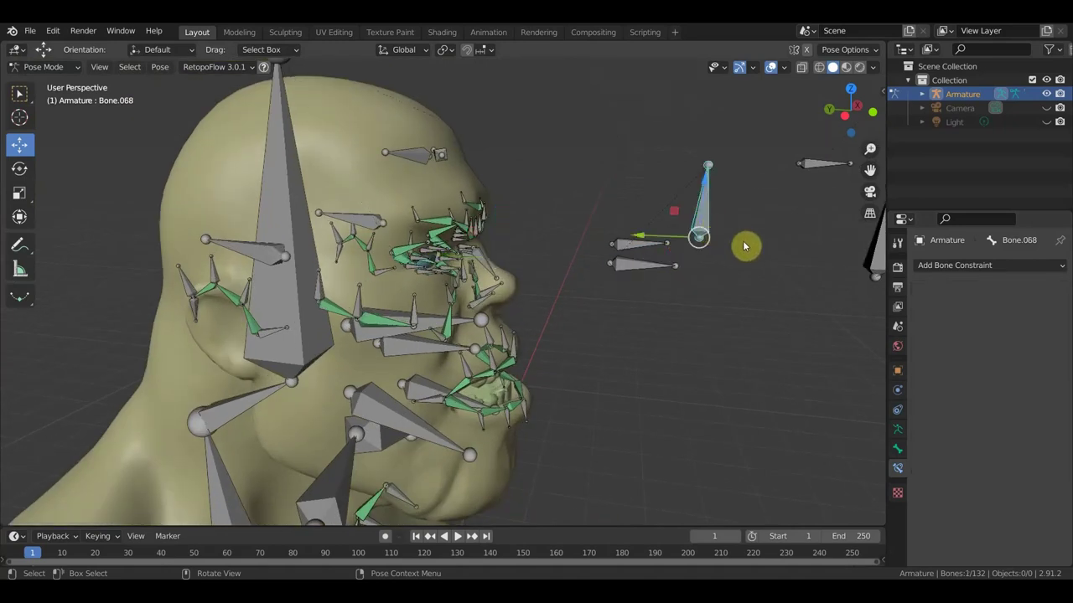
Test-rotate Bone.068, undo the rotation, and select control bone Bone.115.
key(r)
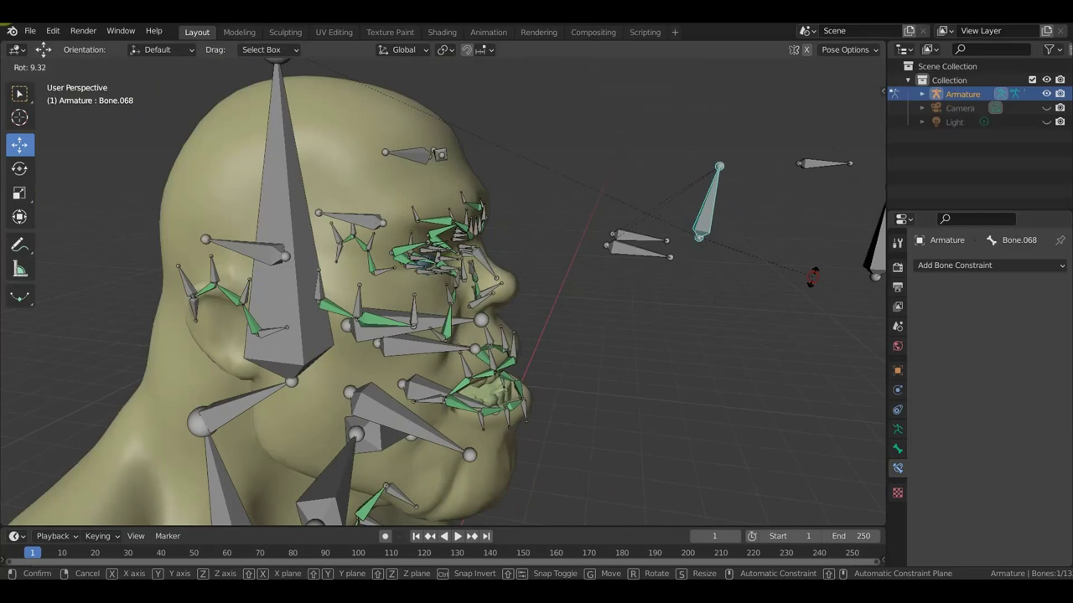
click(811, 277)
key(ctrl+z)
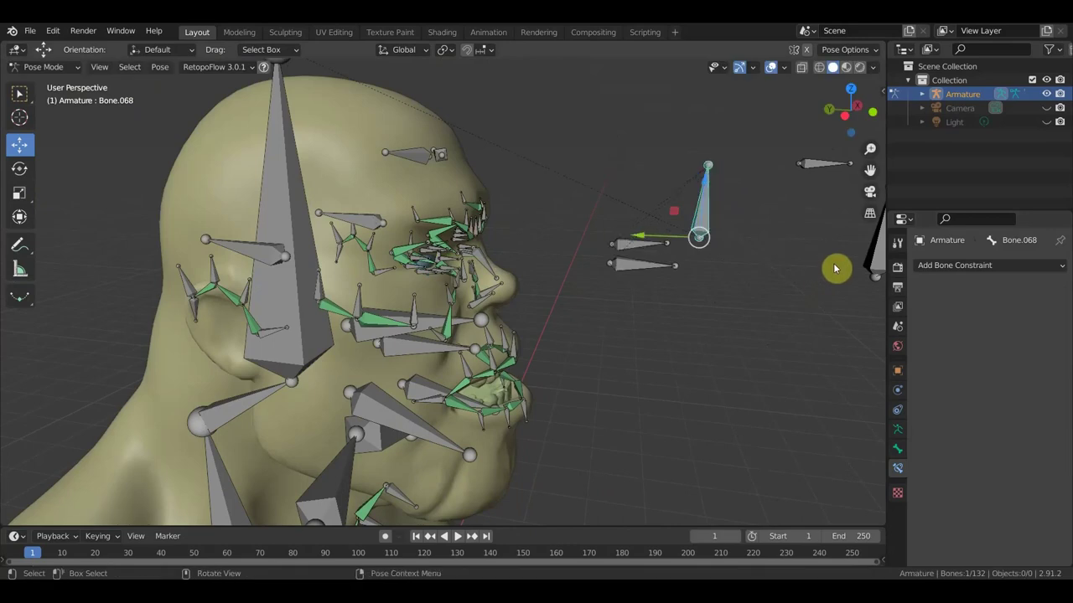
middle_drag(785, 276, 676, 283)
scroll(611, 276, up, 3)
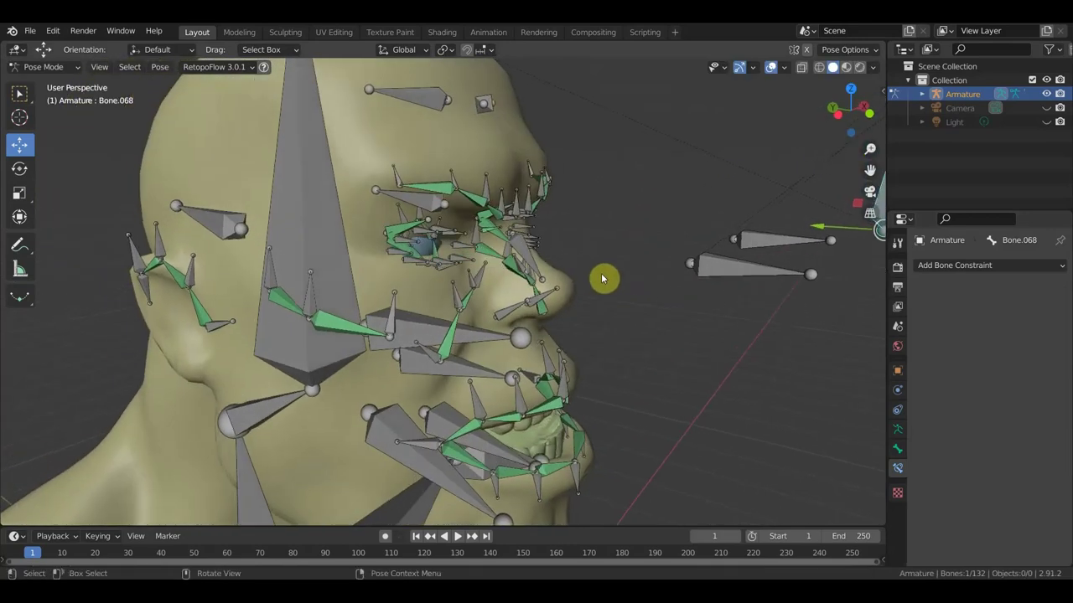
click(734, 278)
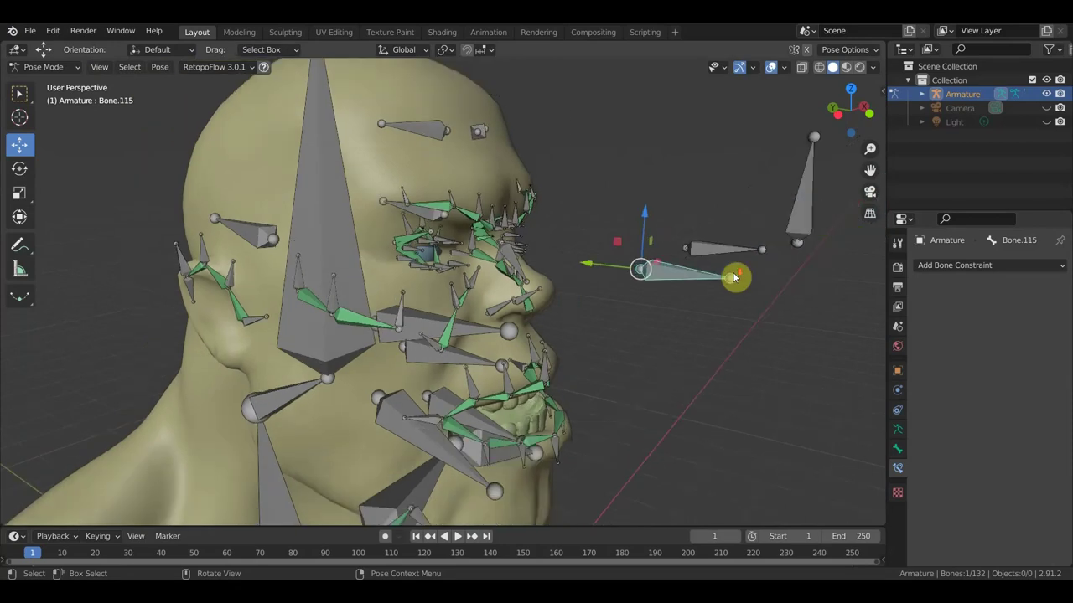
middle_drag(734, 277, 734, 278)
Show transform values in the side panel's Item tab and lock Bone.069's Y and Z rotation.
key(n)
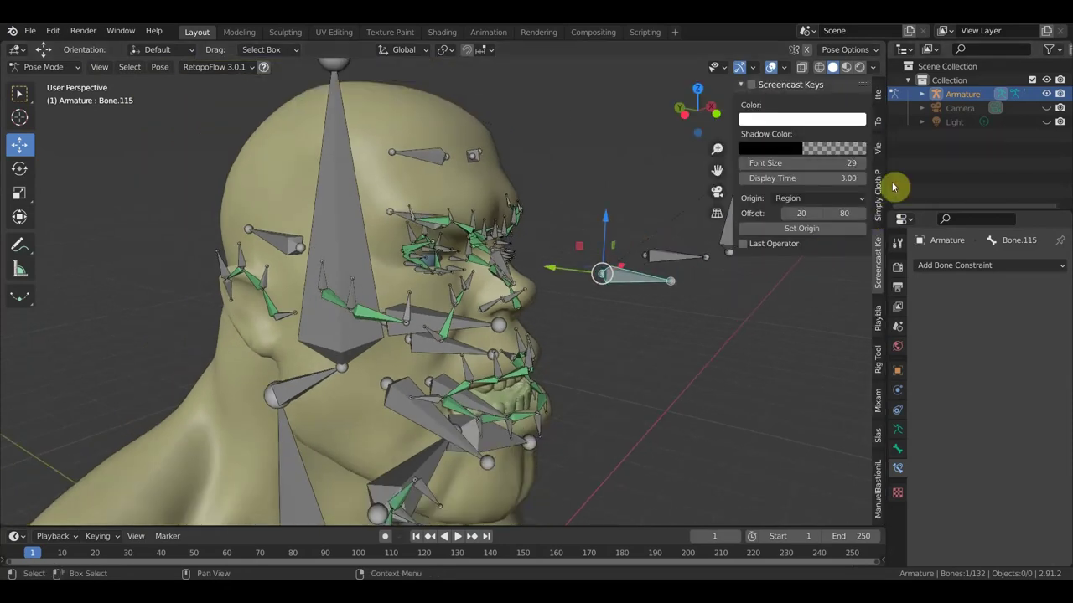
click(879, 100)
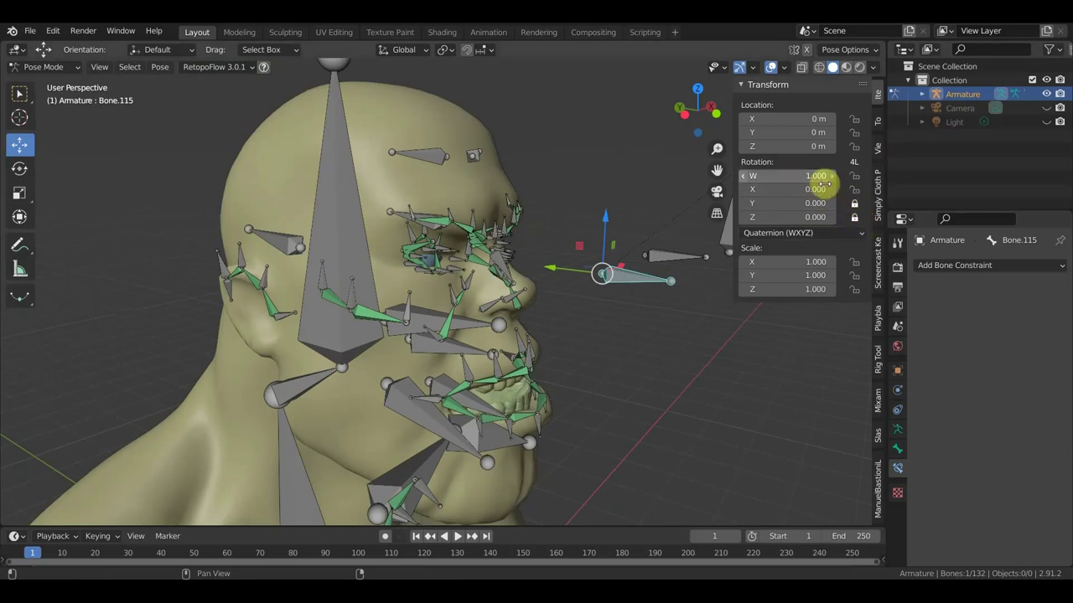
click(685, 260)
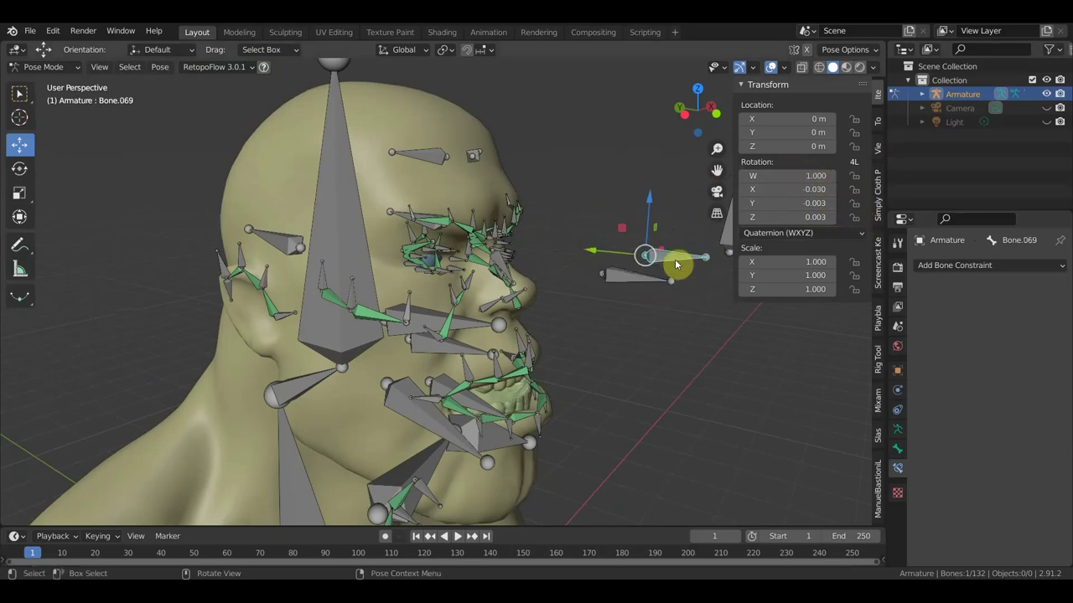
click(856, 205)
click(855, 217)
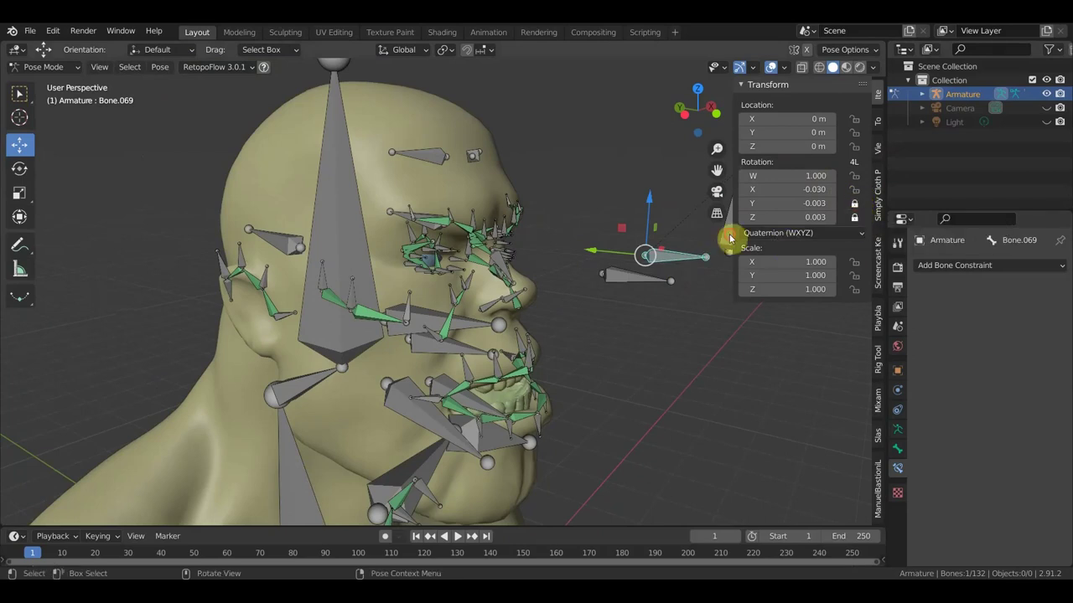
Select Bone.068 and start a test rotation of the eyelid.
click(721, 244)
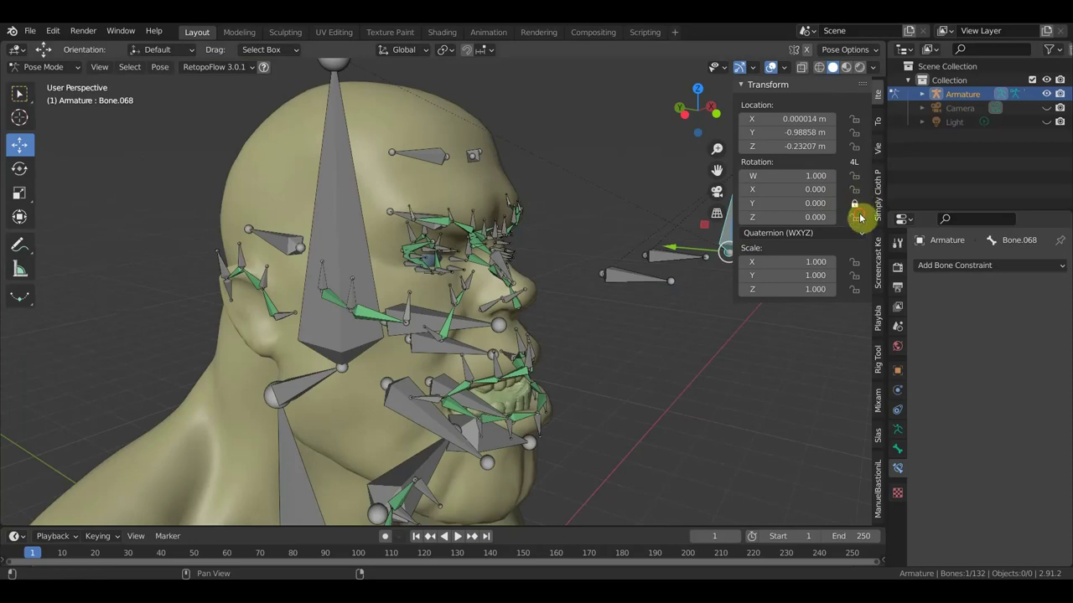
scroll(692, 284, down, 1)
scroll(687, 277, down, 1)
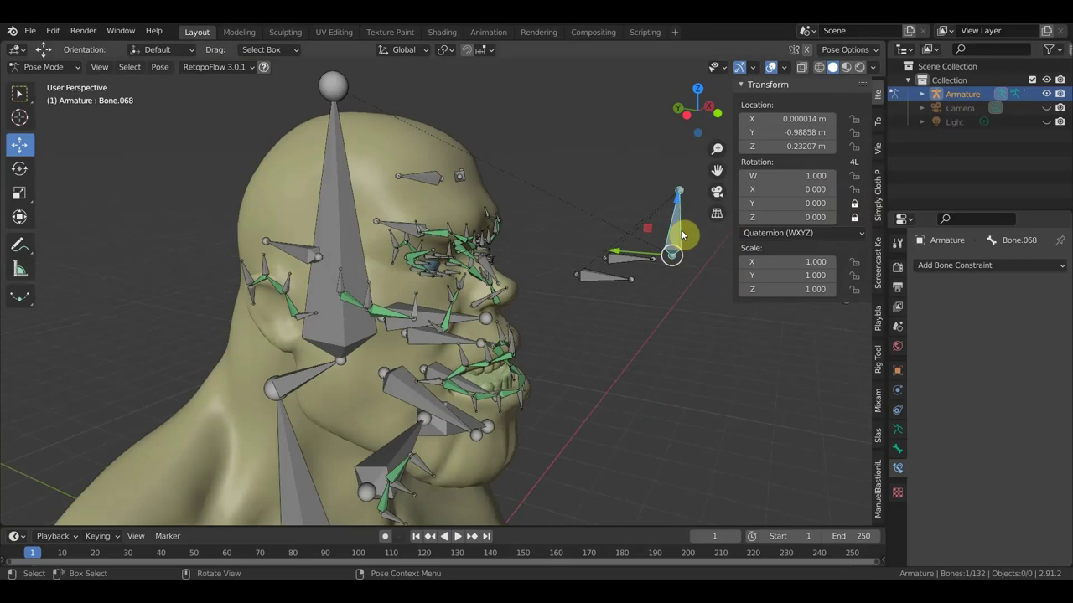
key(r)
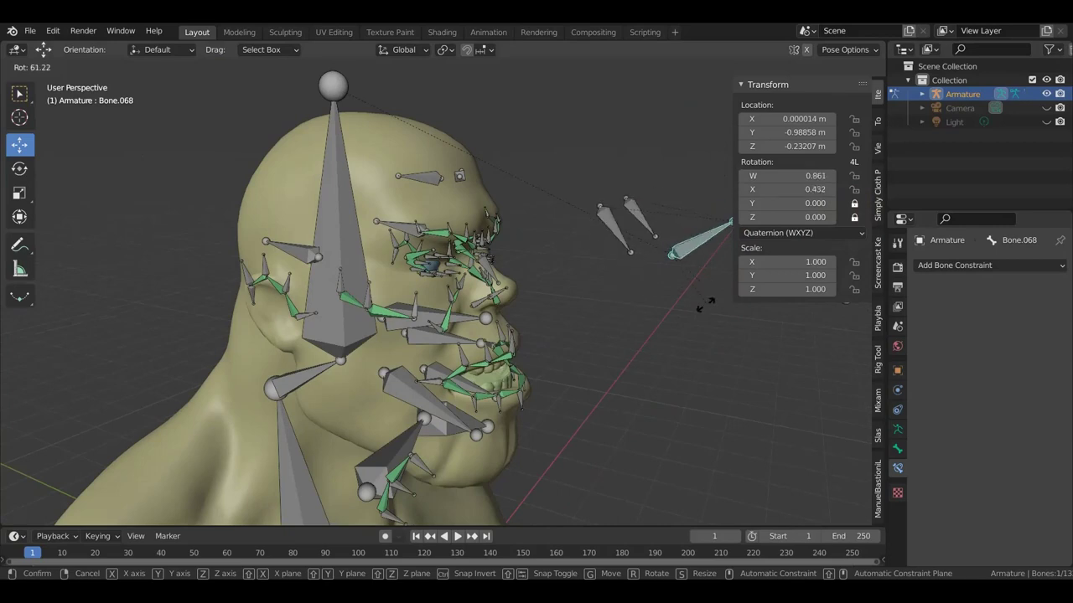
Test-rotate Bone.068 about X and settle it back near upright.
click(686, 251)
mouse_move(690, 259)
middle_down()
mouse_move(713, 268)
mouse_move(730, 259)
mouse_move(682, 268)
mouse_move(691, 268)
middle_up()
scroll(700, 267, up, 2)
scroll(700, 267, down, 2)
key(r)
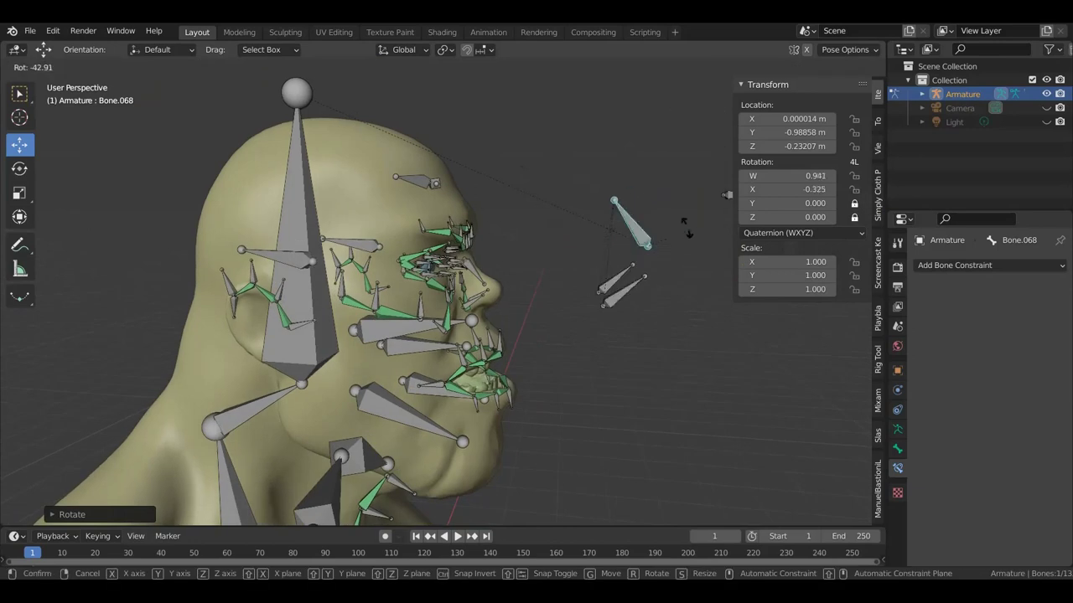
click(698, 267)
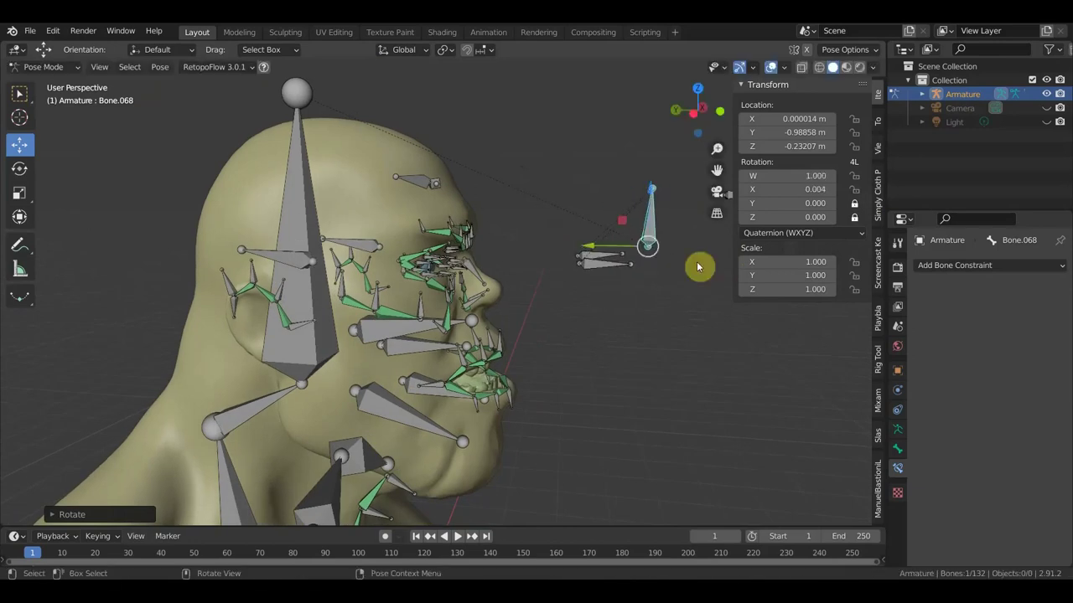
middle_drag(698, 267, 697, 267)
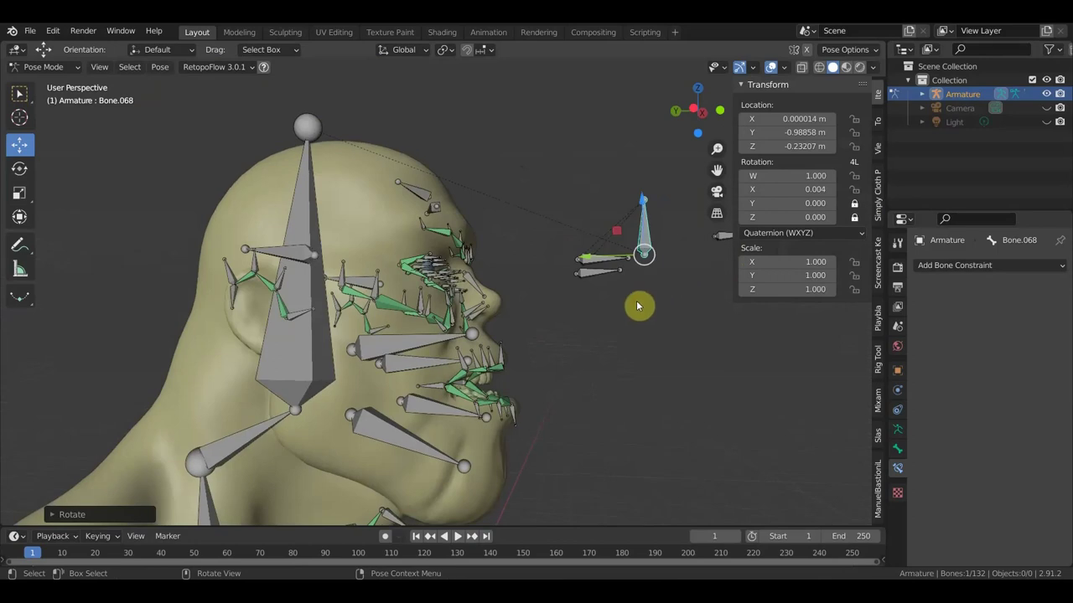
Switch to Right Ortho view, box-select the horizontal bone before the face, and start rotating it.
key(KP_3)
scroll(292, 270, up, 3)
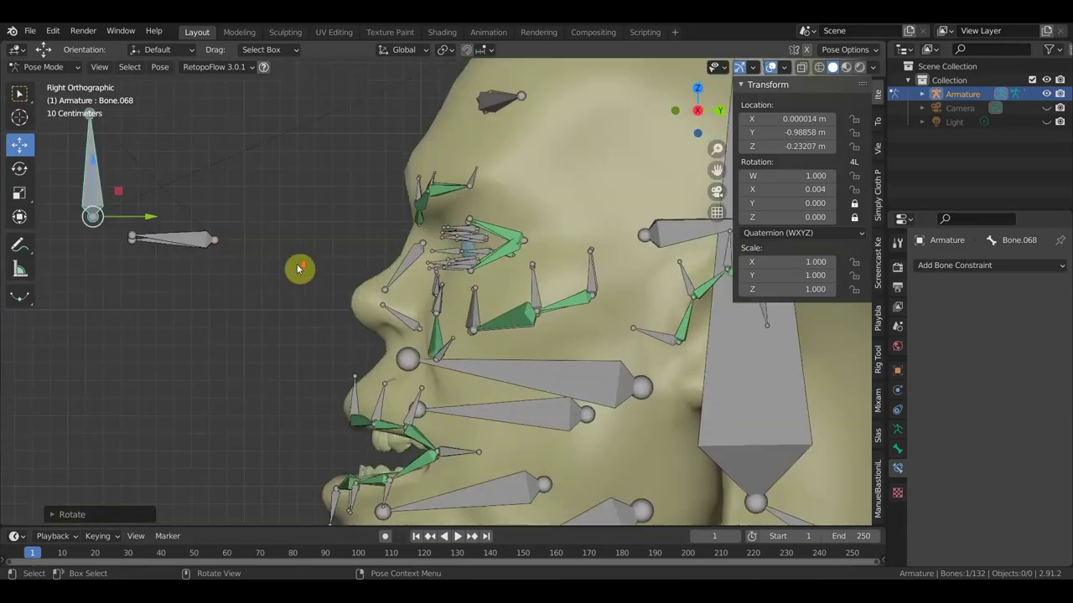
drag(263, 256, 158, 225)
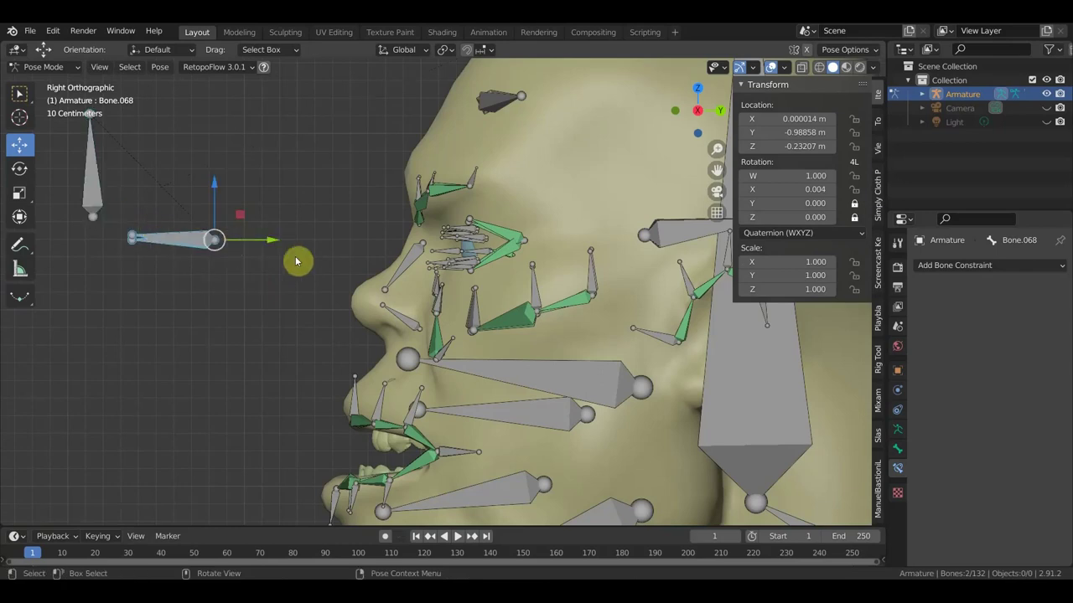
key(r)
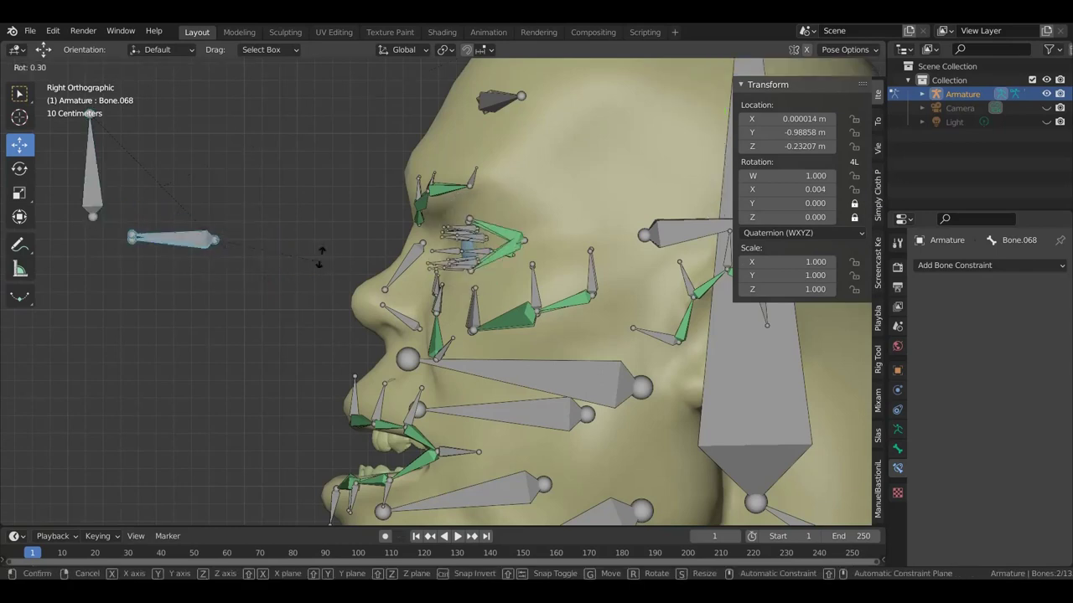
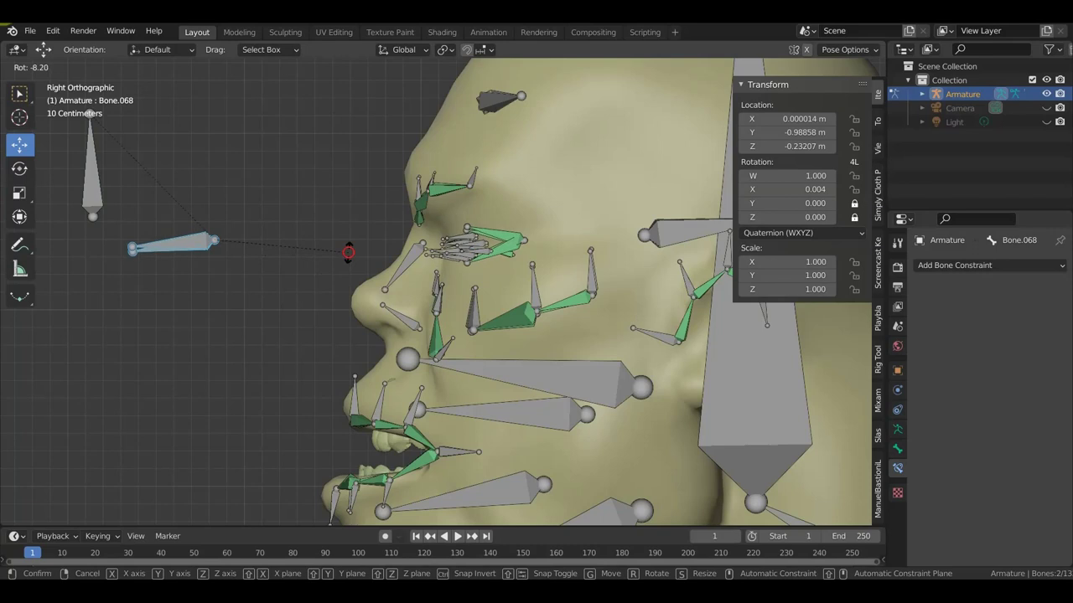
Test-rotate the front control bones, then undo the upright control bone's rotation.
click(345, 251)
scroll(151, 209, down, 1)
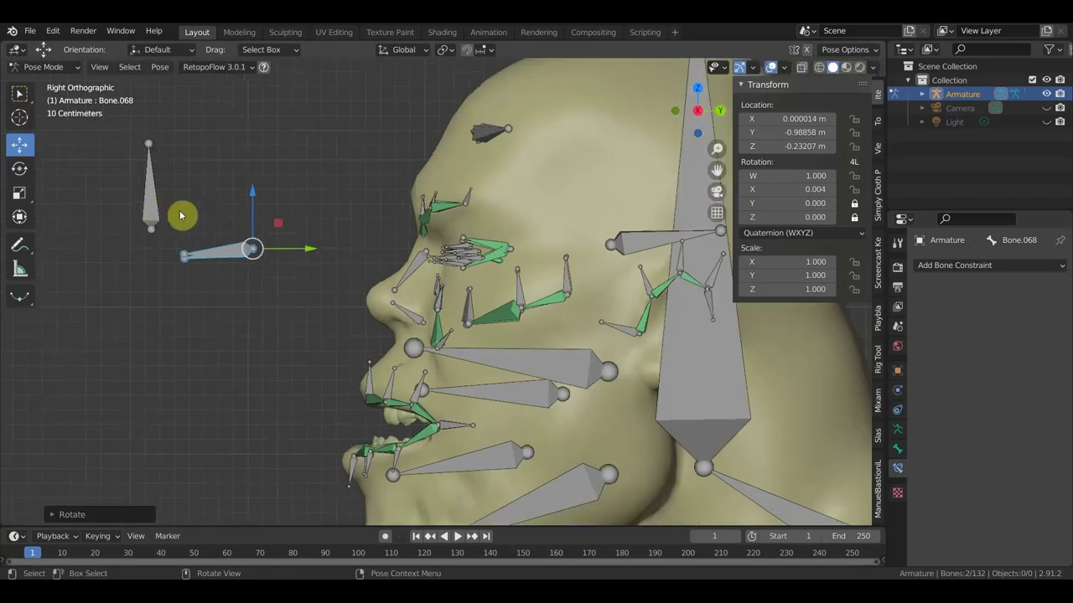
key(bracketleft)
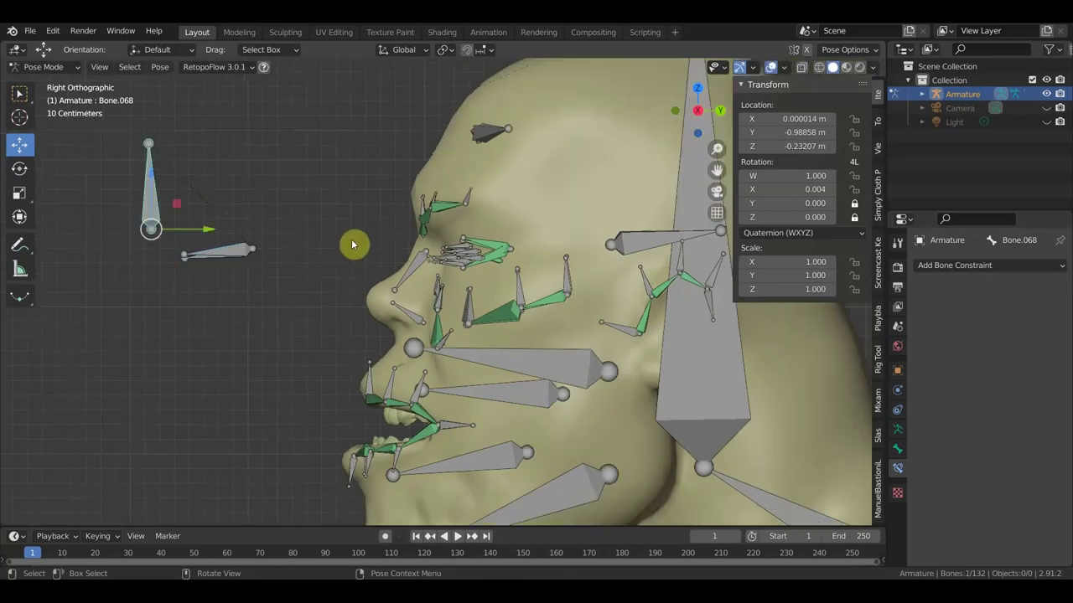
key(r)
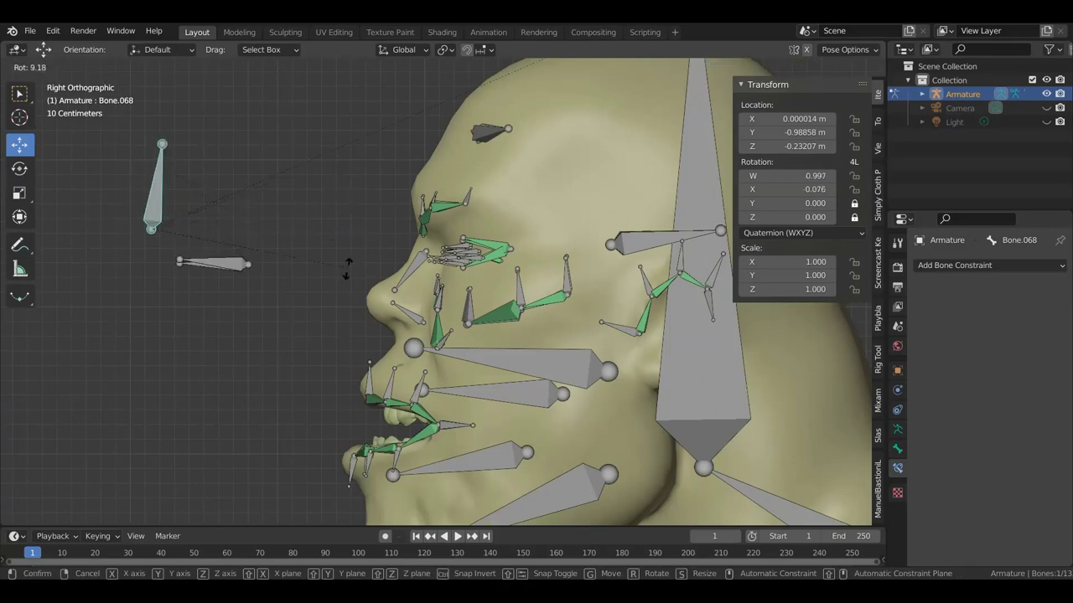
click(355, 224)
key(ctrl+z)
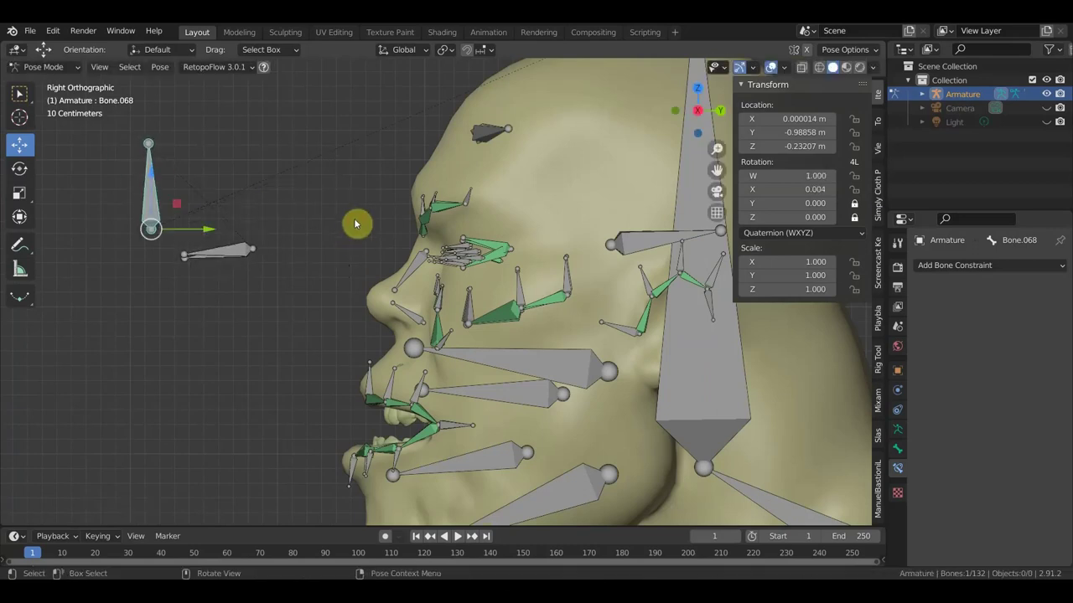
Select the horizontal control bone and return it to its rest pose.
drag(297, 312, 199, 245)
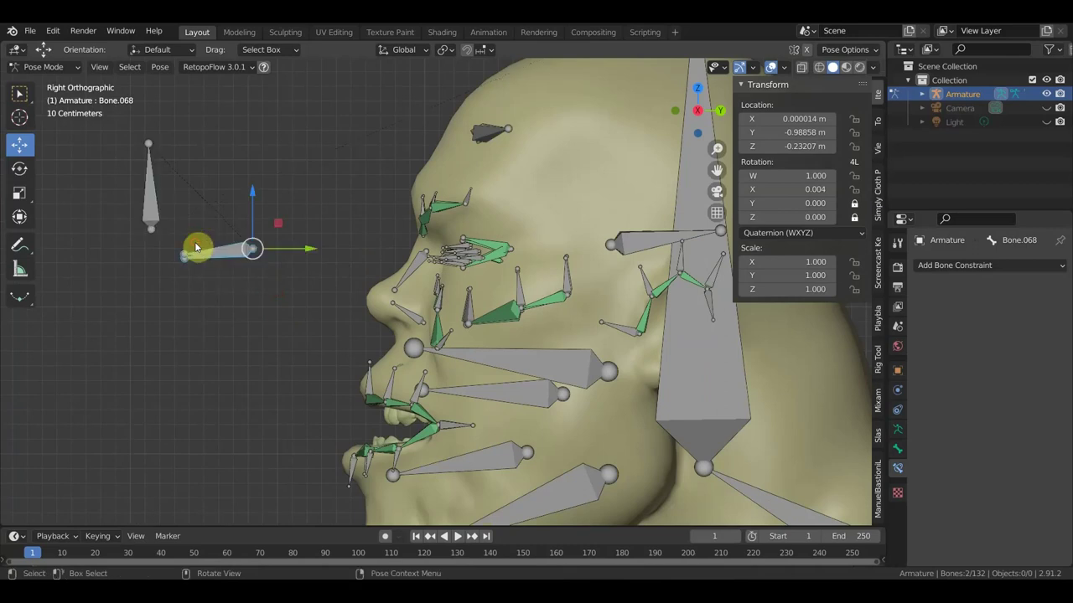
key(ctrl+z)
key(ctrl+shift+z)
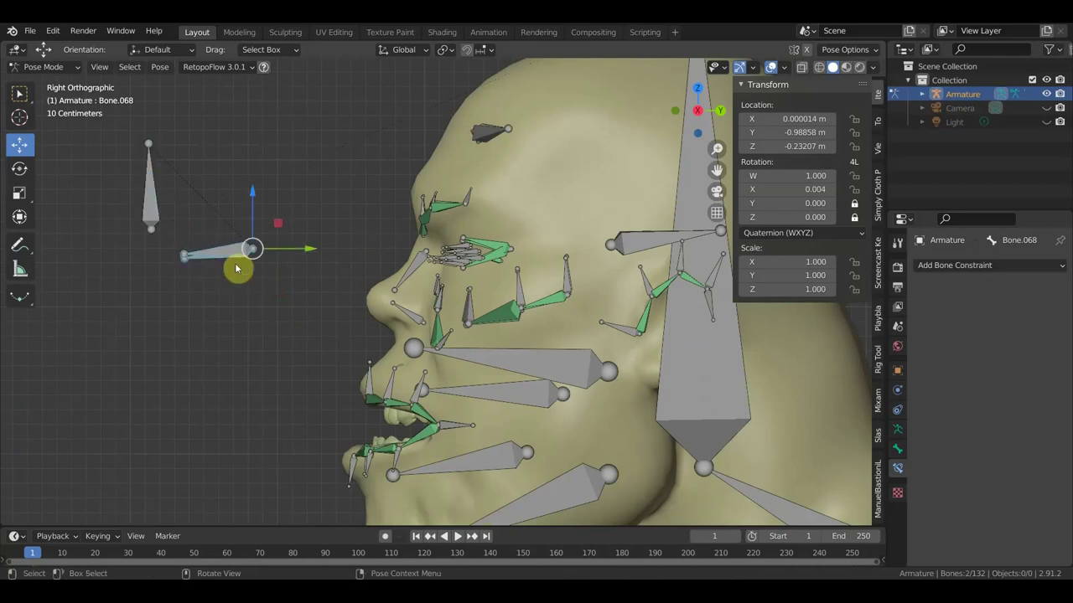
key(ctrl+z)
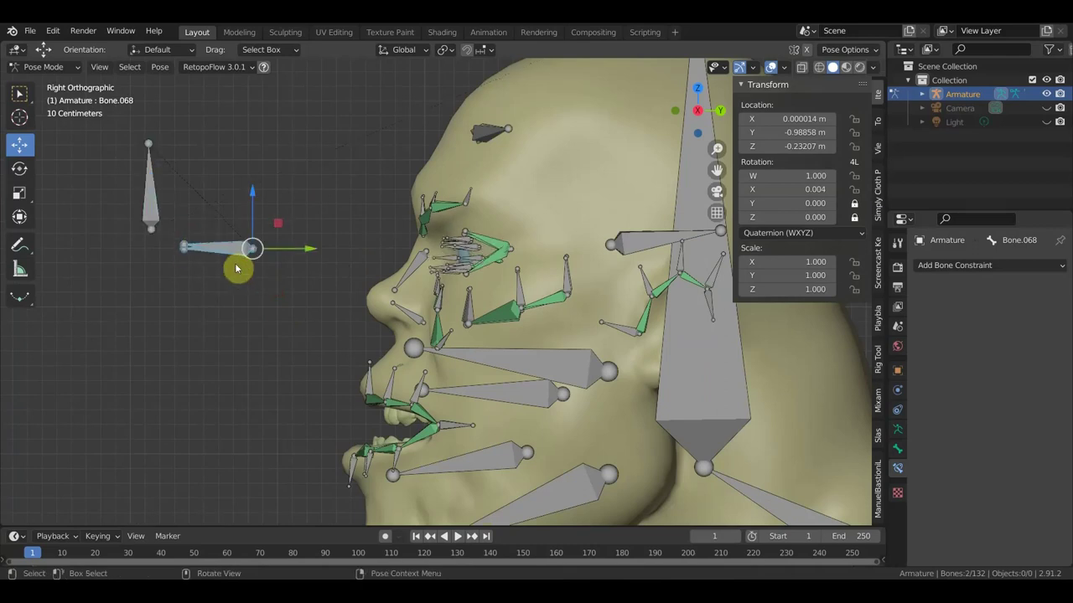
mouse_move(236, 268)
middle_down()
mouse_move(339, 218)
mouse_move(440, 268)
middle_up()
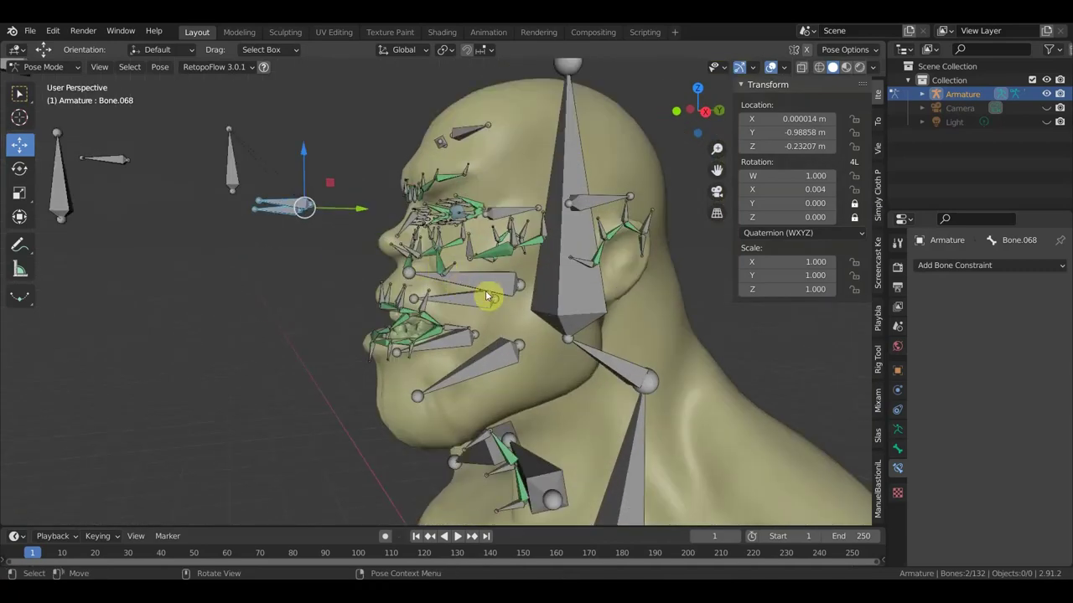
From the right side view, rotate jaw bone Bone.003 open to about W 0.997, X -0.076.
key(KP_3)
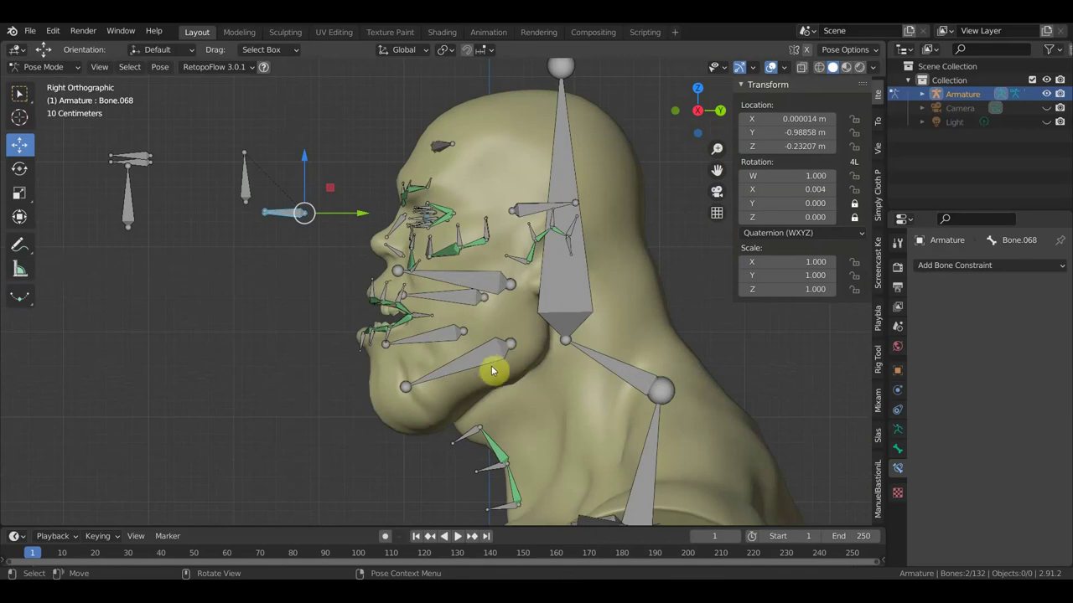
click(536, 366)
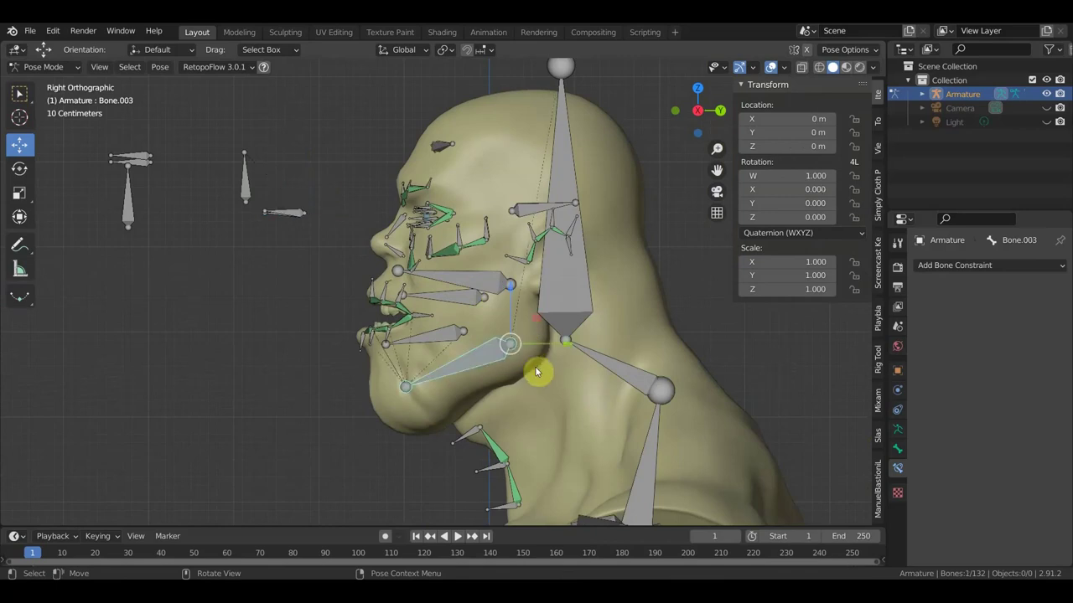
key(r)
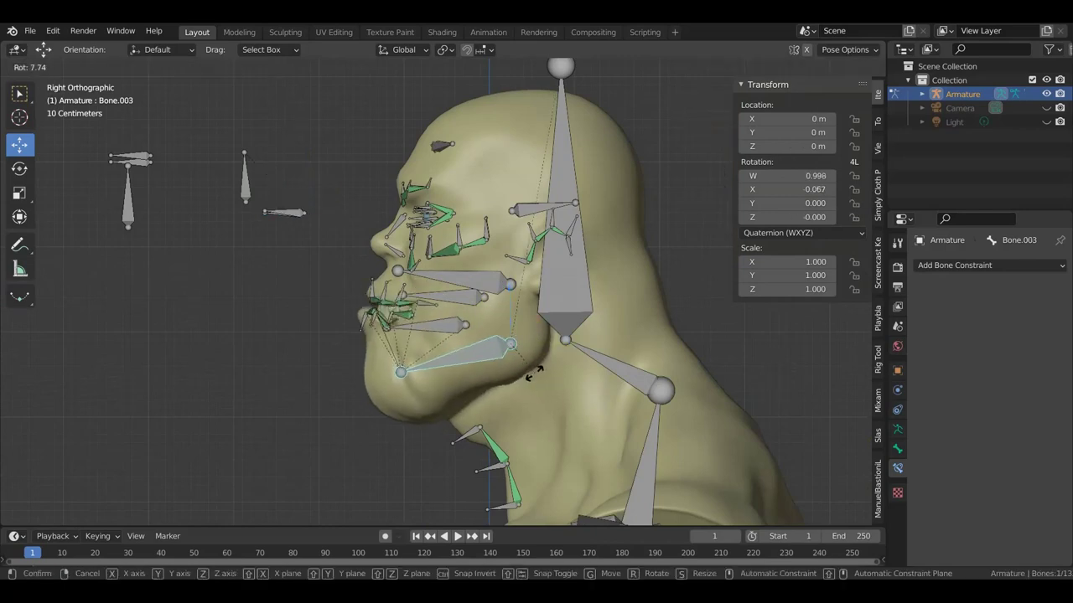
click(537, 377)
scroll(379, 321, up, 2)
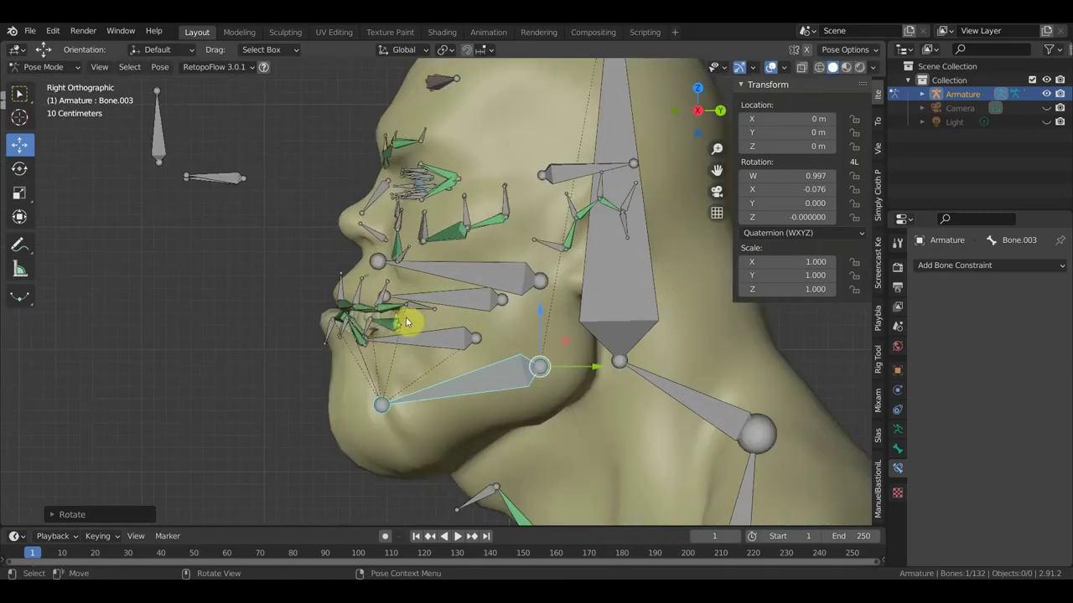
middle_drag(412, 321, 527, 352)
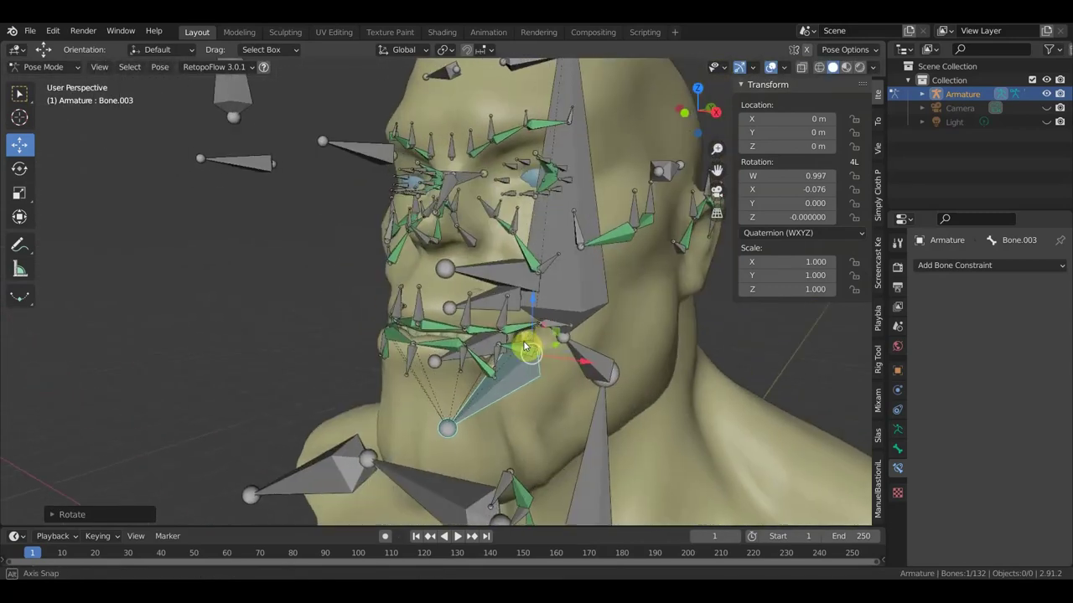
Hide overlays to inspect the bare mesh's lips and teeth, close the sidebar, and show overlays again.
click(771, 67)
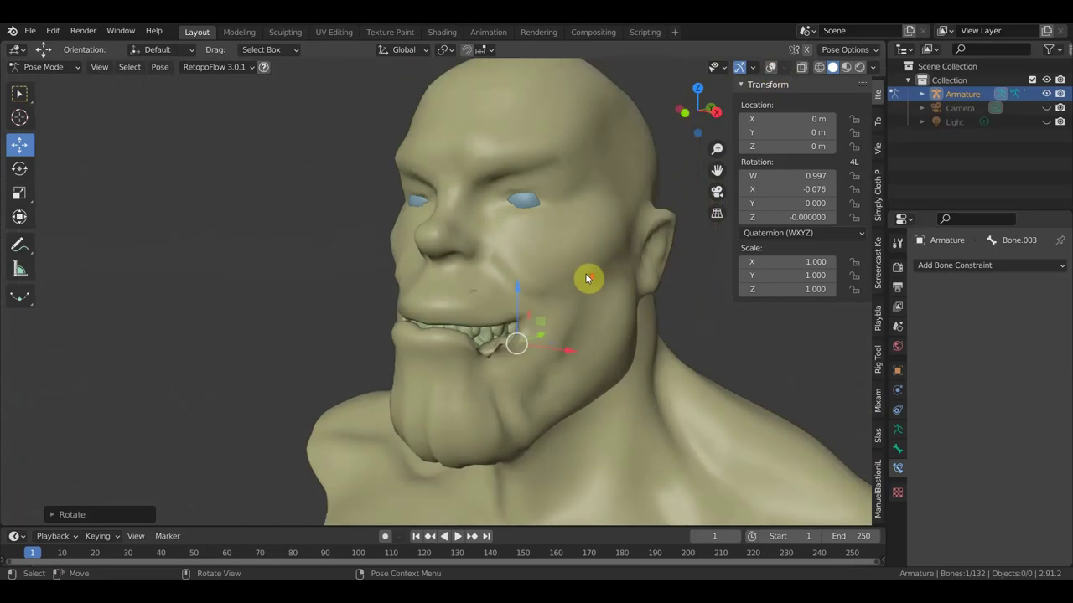
mouse_move(586, 270)
middle_down()
mouse_move(550, 311)
mouse_move(465, 317)
middle_up()
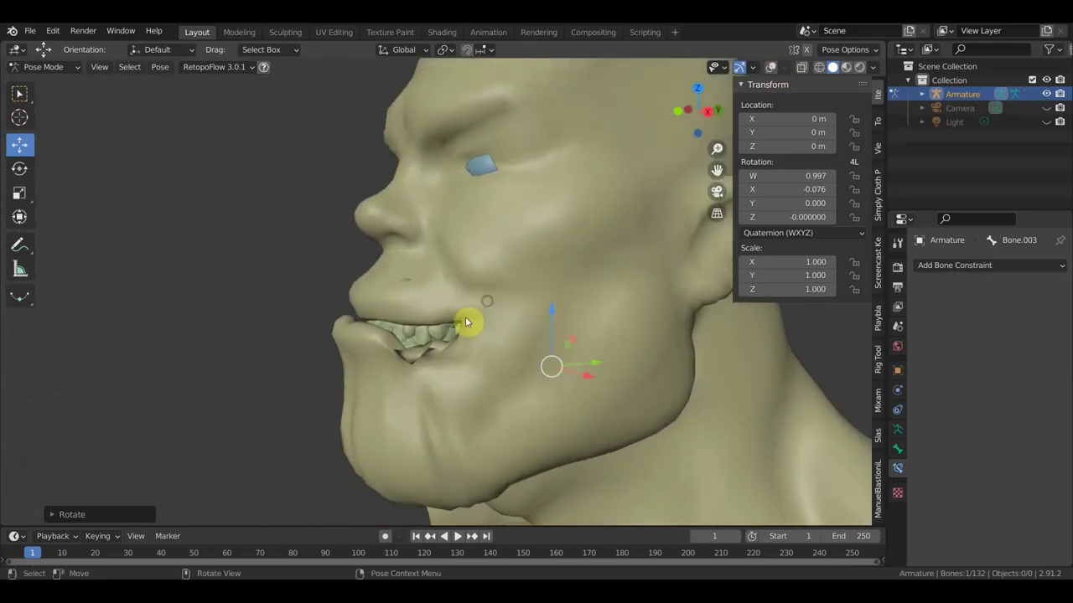
scroll(466, 316, up, 2)
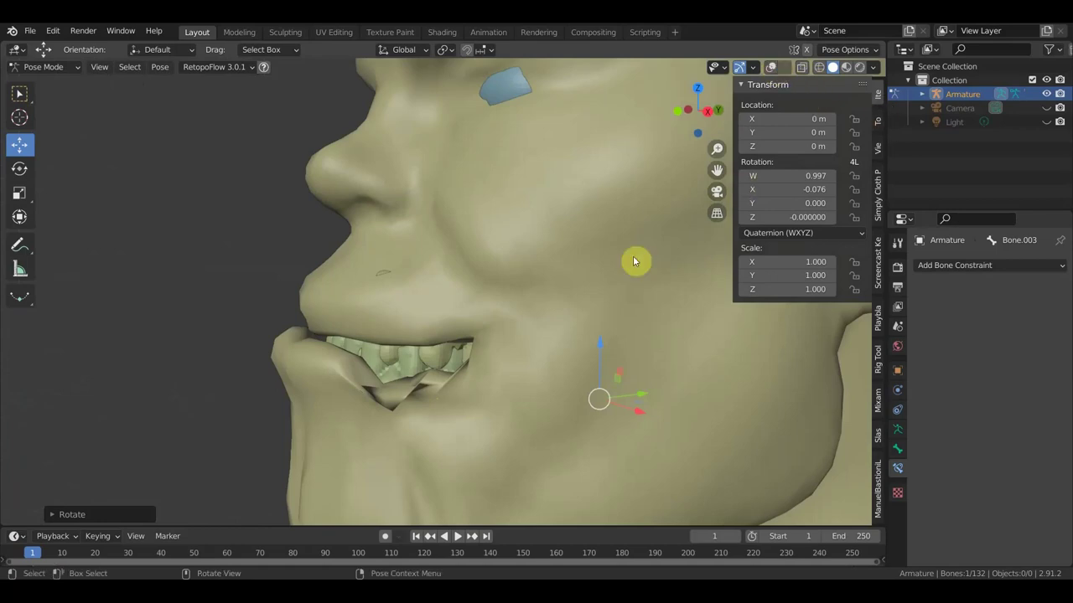
key(n)
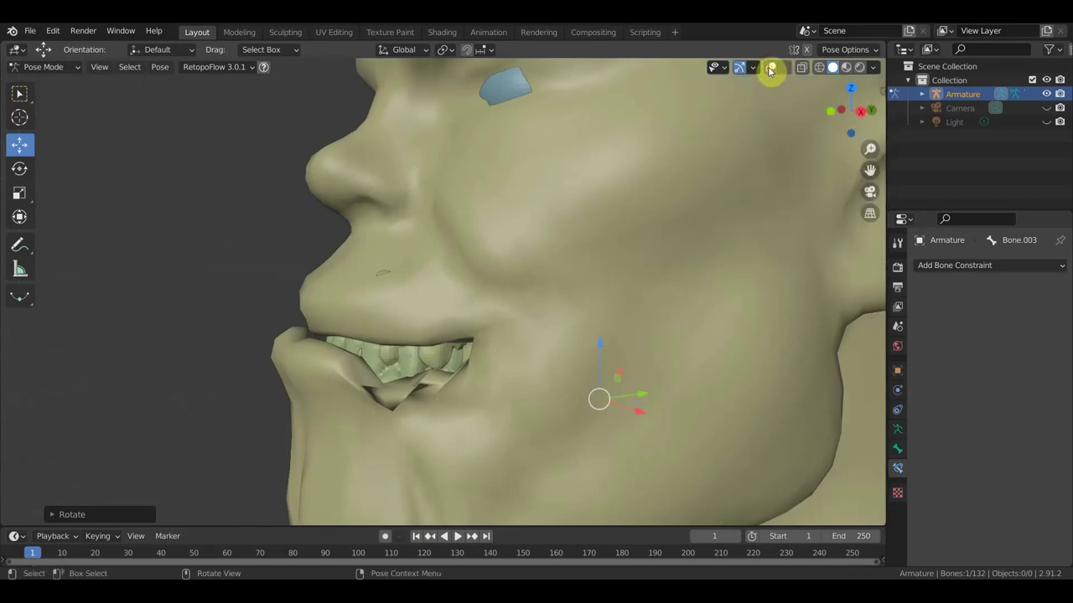
click(770, 69)
mouse_move(540, 346)
middle_down()
mouse_move(494, 341)
mouse_move(547, 356)
middle_up()
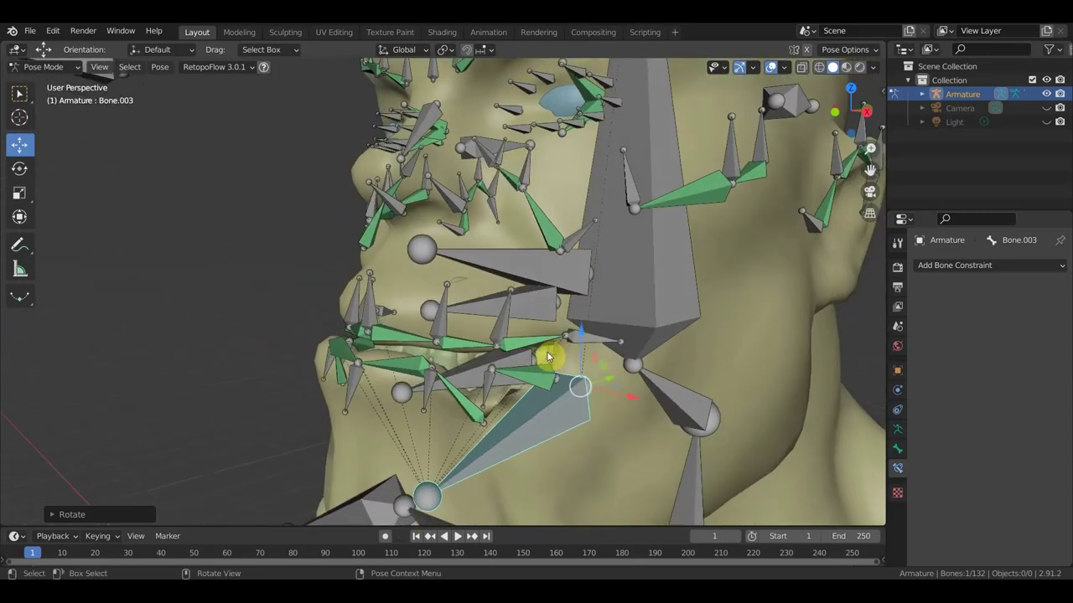
Restore the open-jaw pose and move the small chin bone Bone.015.
mouse_move(440, 407)
alt+middle_down()
mouse_move(492, 403)
mouse_move(438, 405)
alt+middle_up()
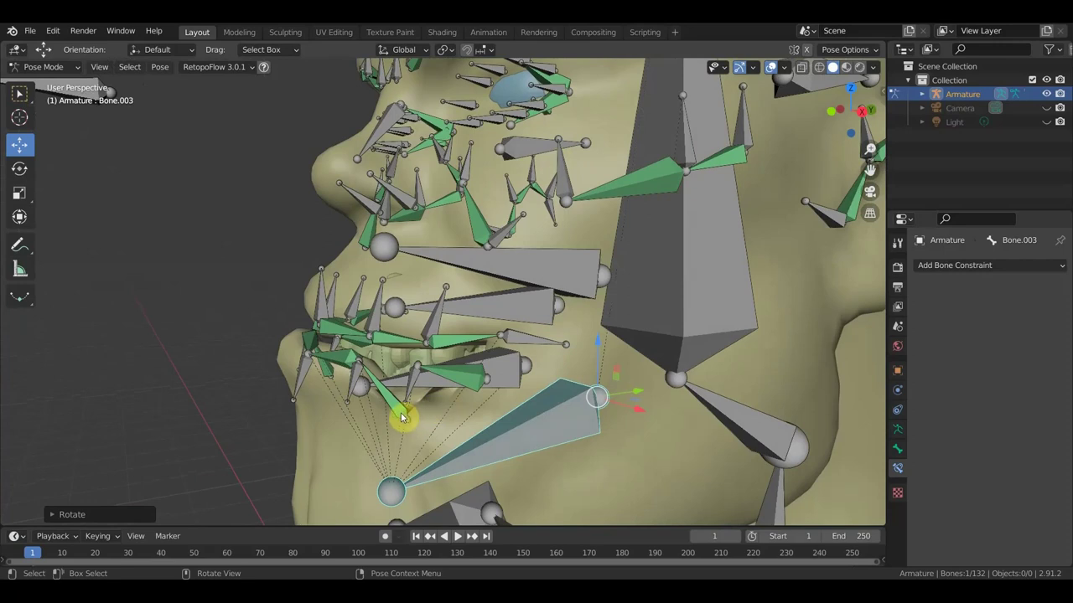
mouse_move(419, 411)
middle_down()
mouse_move(407, 407)
mouse_move(448, 410)
mouse_move(457, 399)
middle_up()
key(ctrl+z)
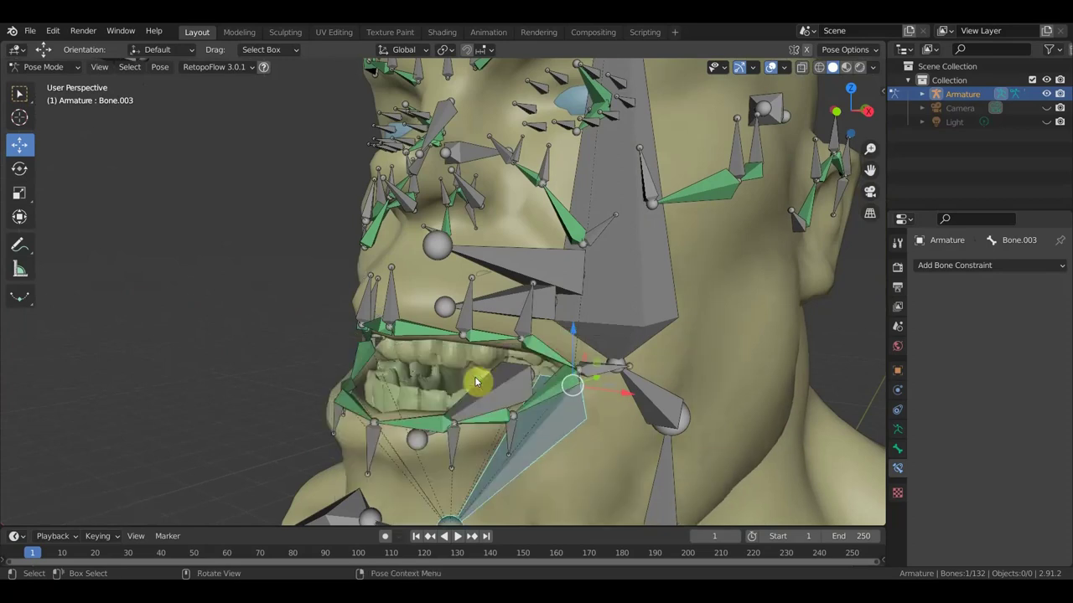
click(456, 457)
key(g)
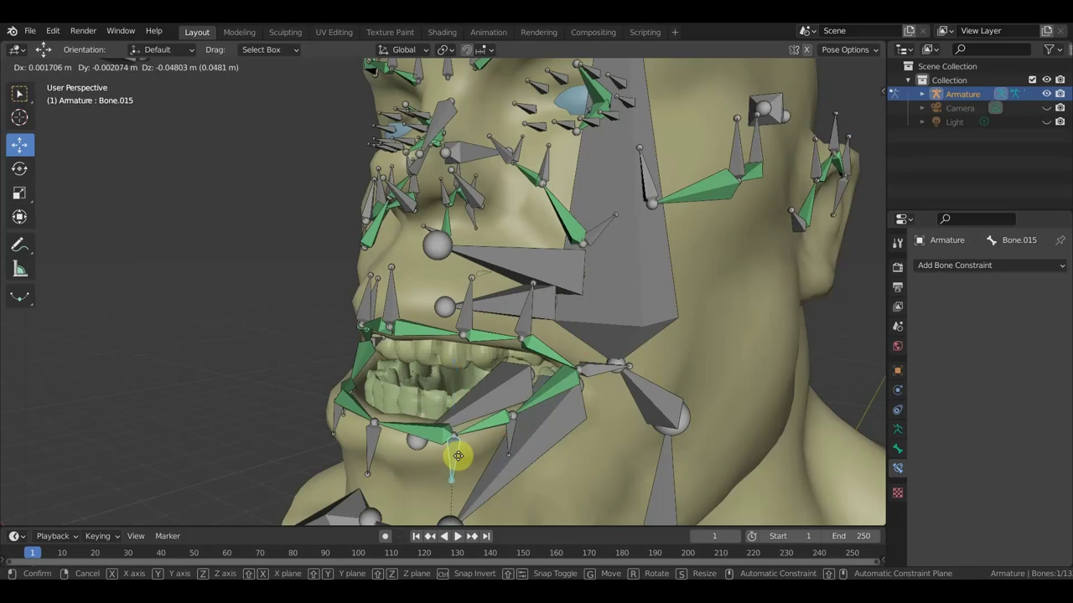
click(455, 455)
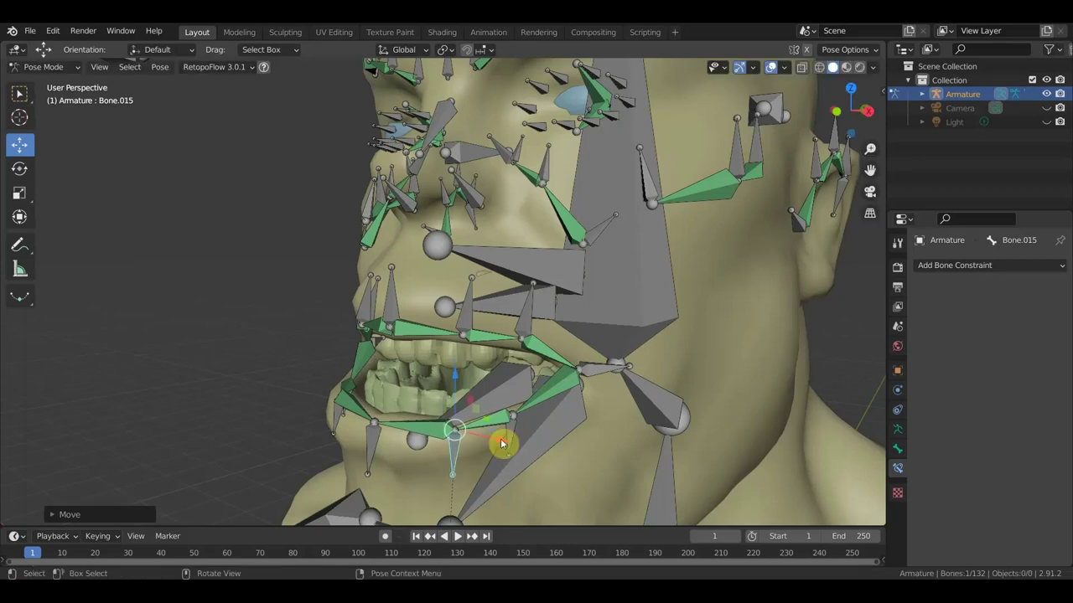
Move lower-lip bone Bone.016 about 0.013 m to sit below the opened jaw.
click(513, 437)
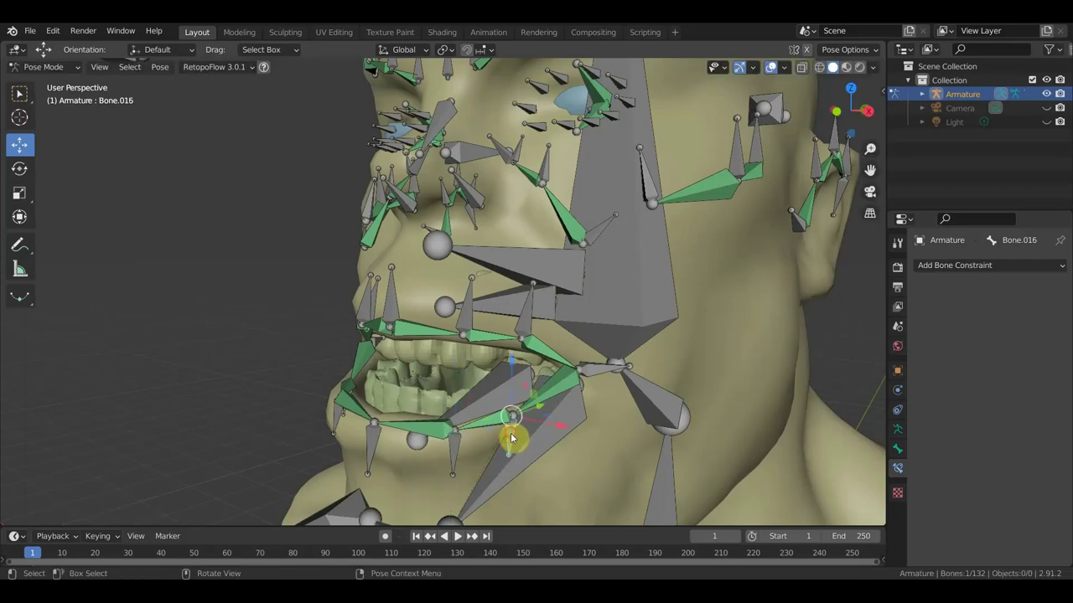
click(512, 437)
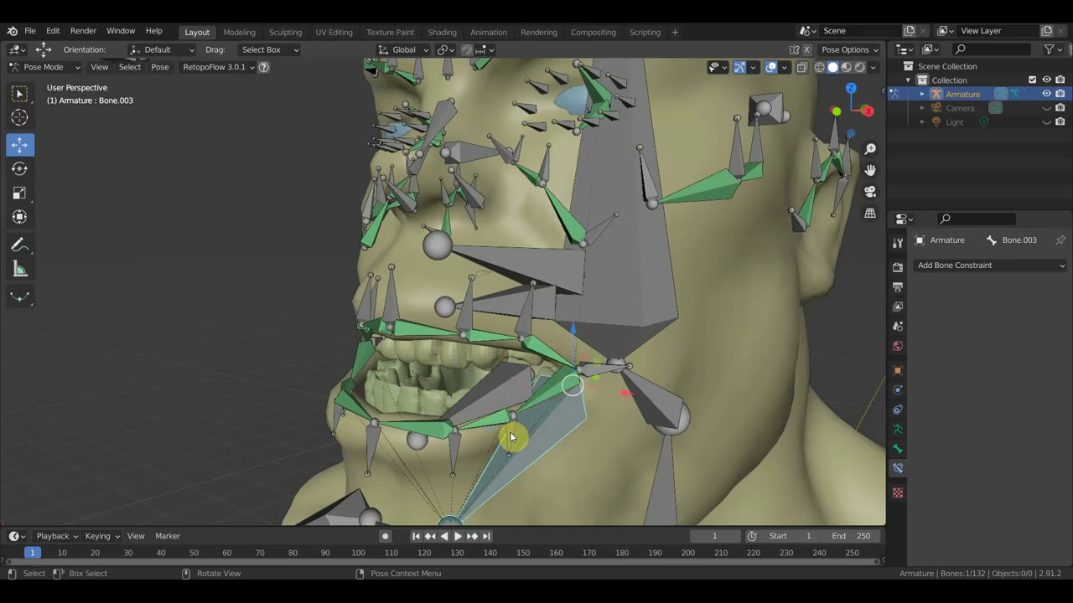
click(512, 437)
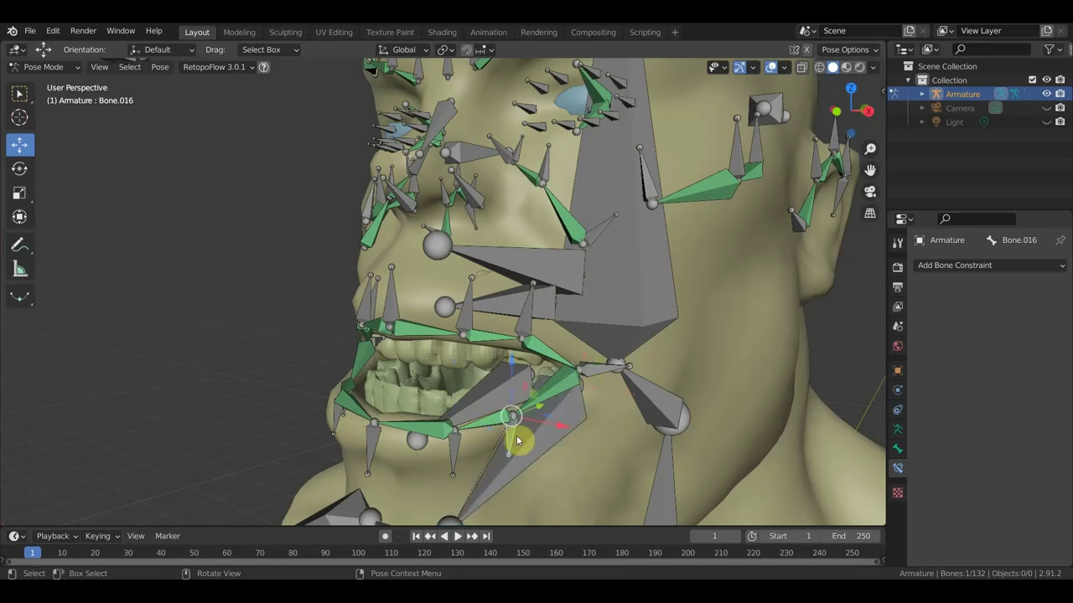
key(g)
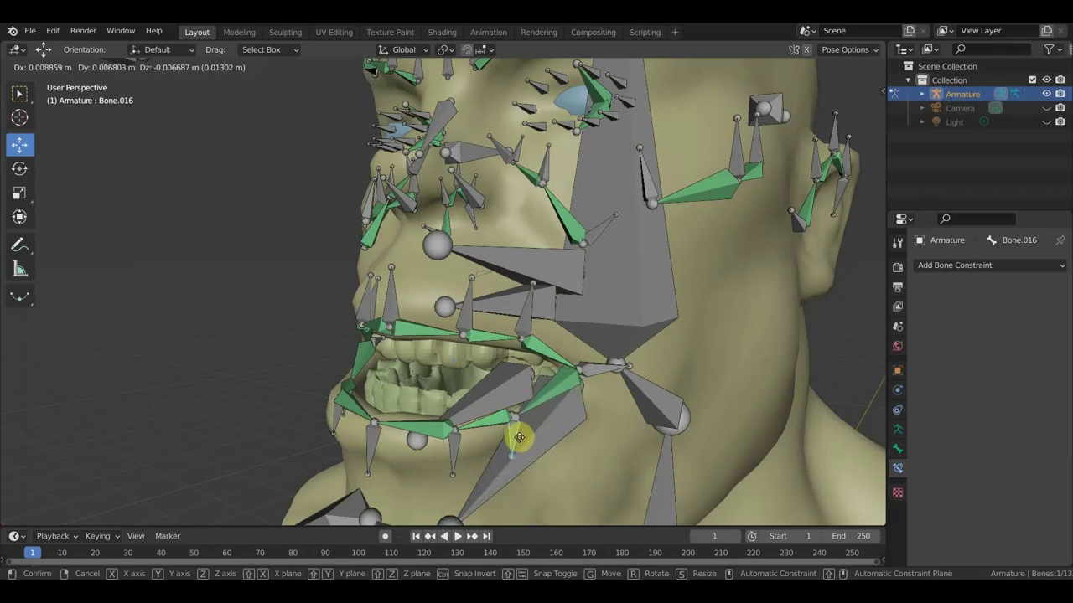
click(516, 435)
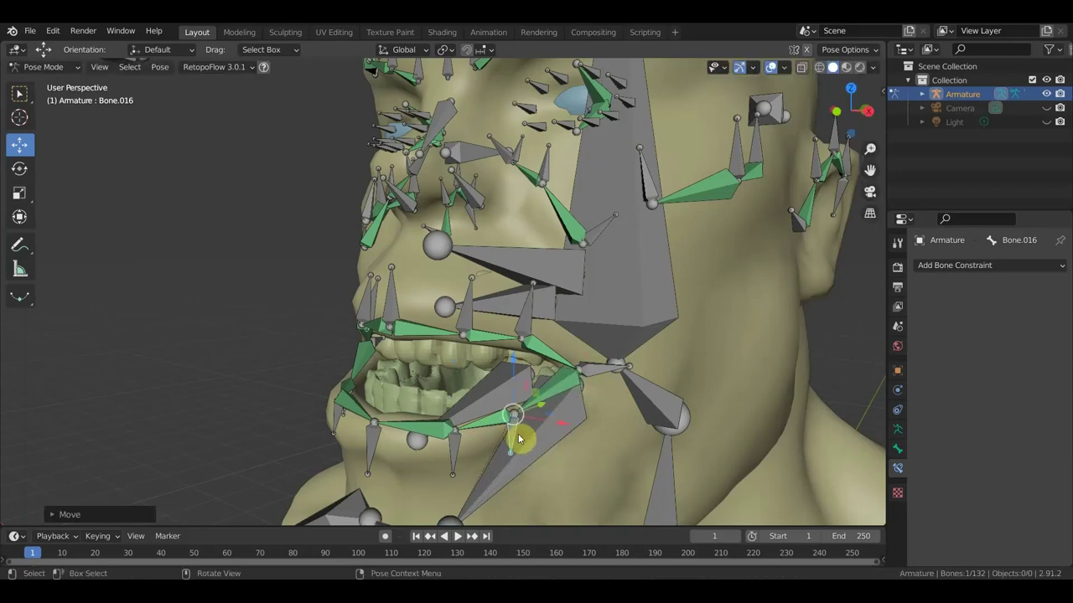
middle_drag(510, 433, 480, 423)
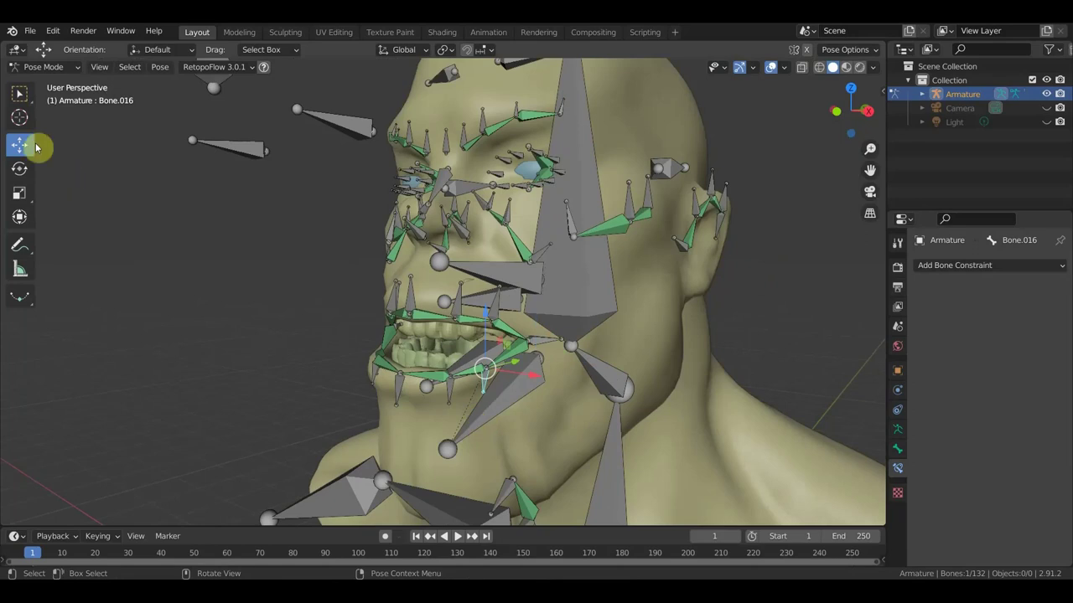
Switch the armature to Edit Mode and delete two lower-lip bones.
click(48, 67)
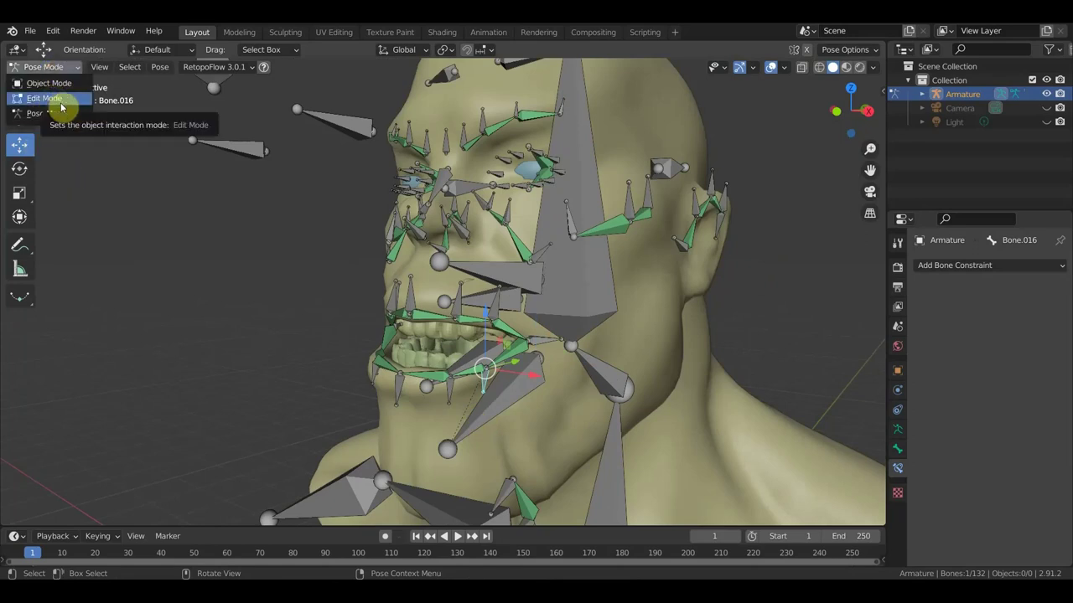
click(52, 98)
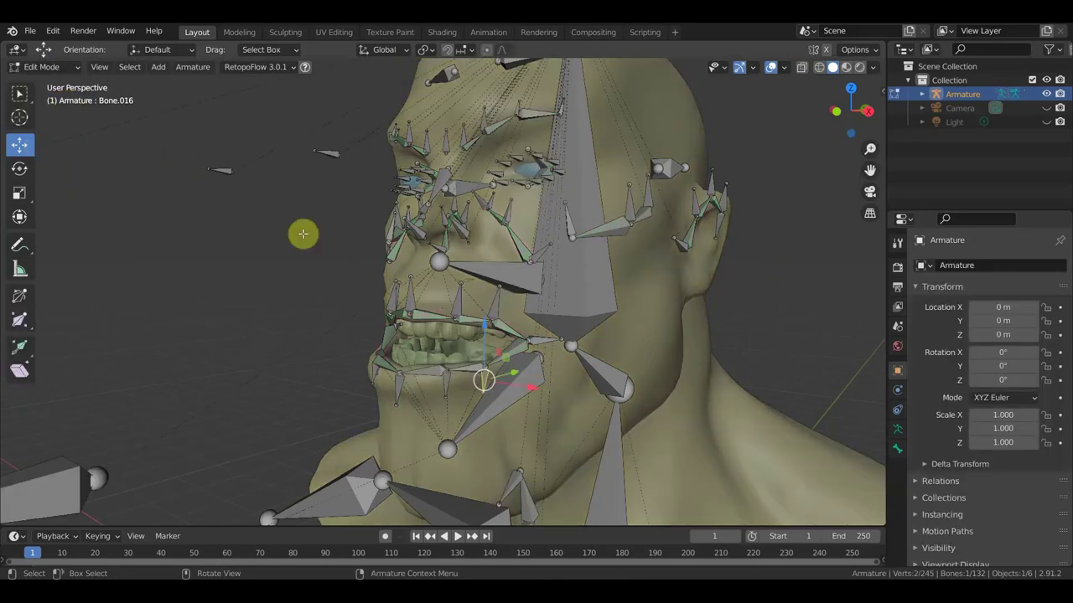
middle_drag(302, 232, 489, 335)
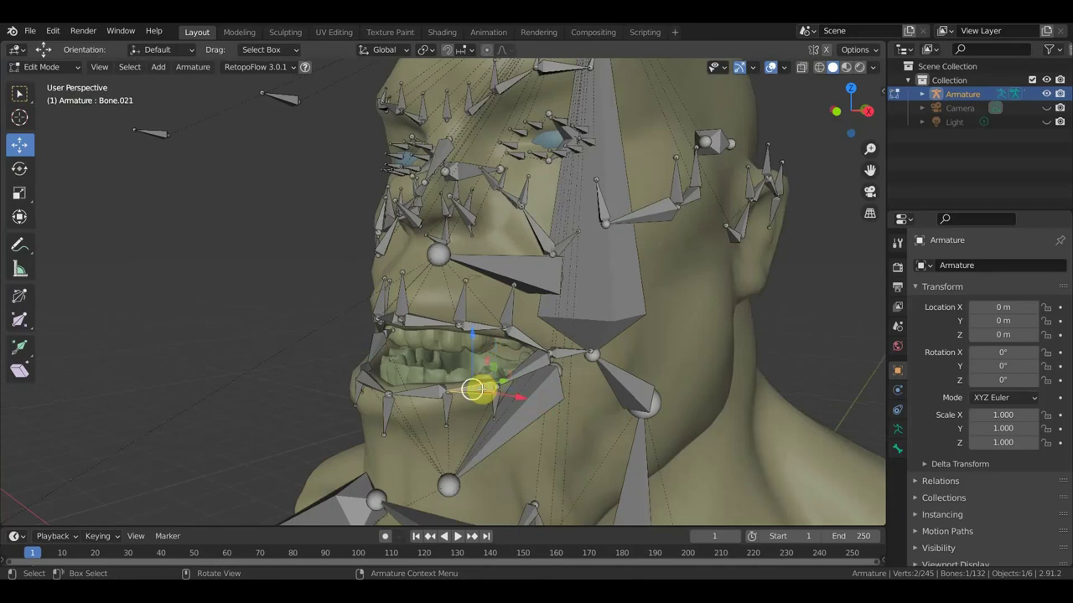
mouse_move(480, 388)
middle_down()
mouse_move(563, 404)
mouse_move(551, 397)
middle_up()
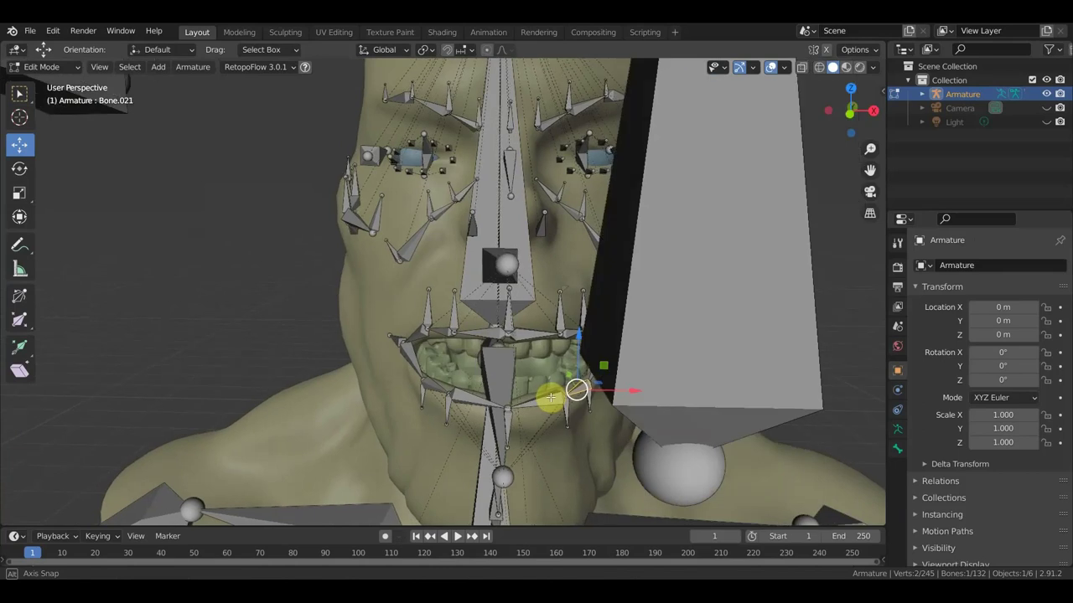
shift+click(434, 388)
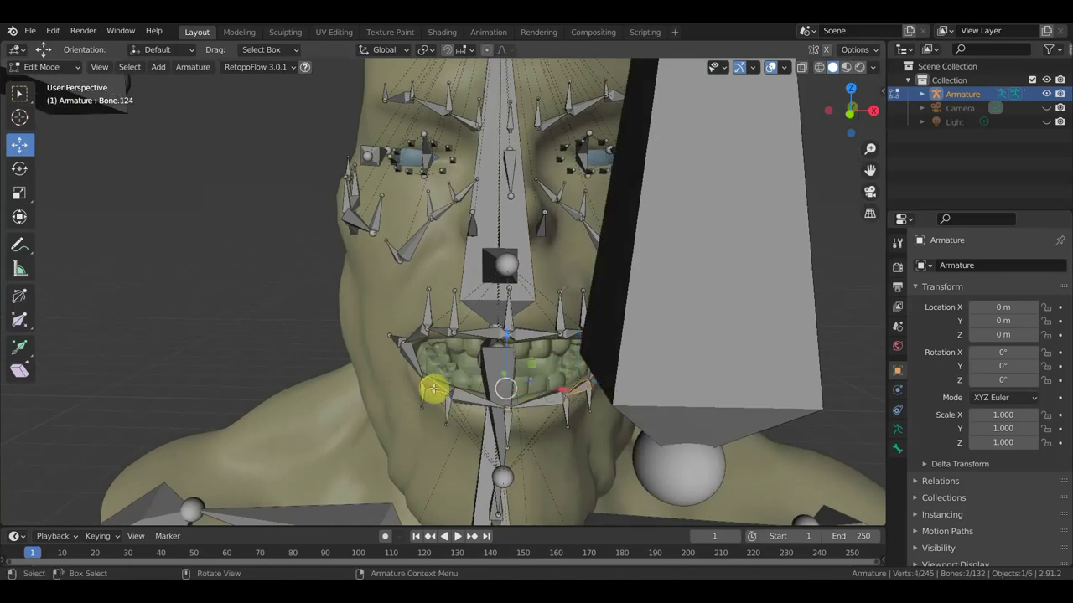
key(x)
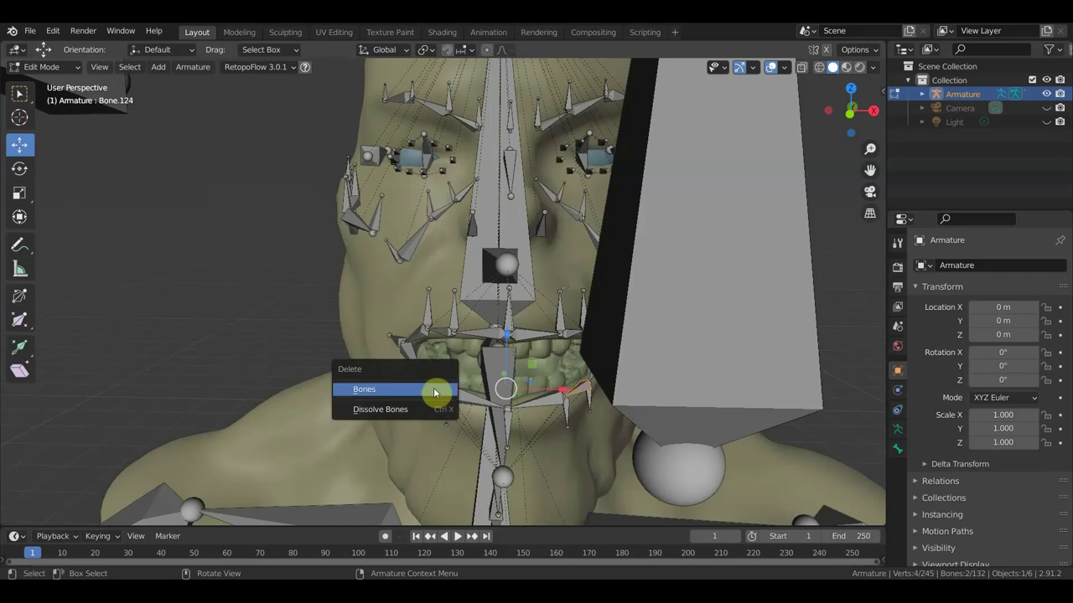
click(433, 390)
Select neighbouring lower-lip joints, including the joint of Bone.021.
mouse_move(503, 404)
middle_down()
mouse_move(441, 398)
mouse_move(472, 400)
middle_up()
scroll(472, 399, up, 2)
mouse_move(545, 414)
middle_down()
mouse_move(527, 402)
mouse_move(531, 379)
middle_up()
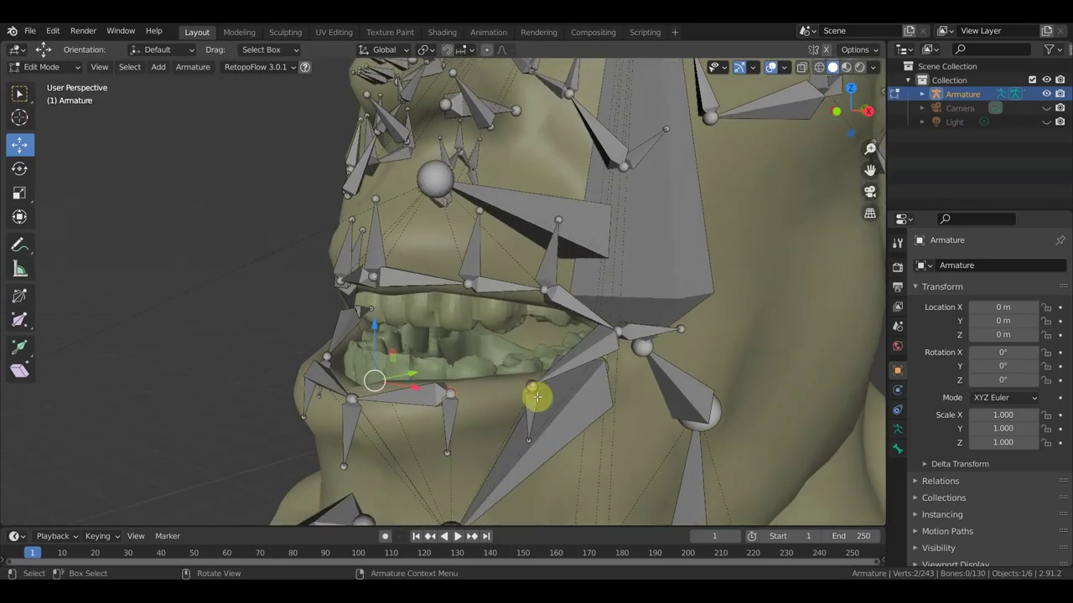
shift+click(449, 390)
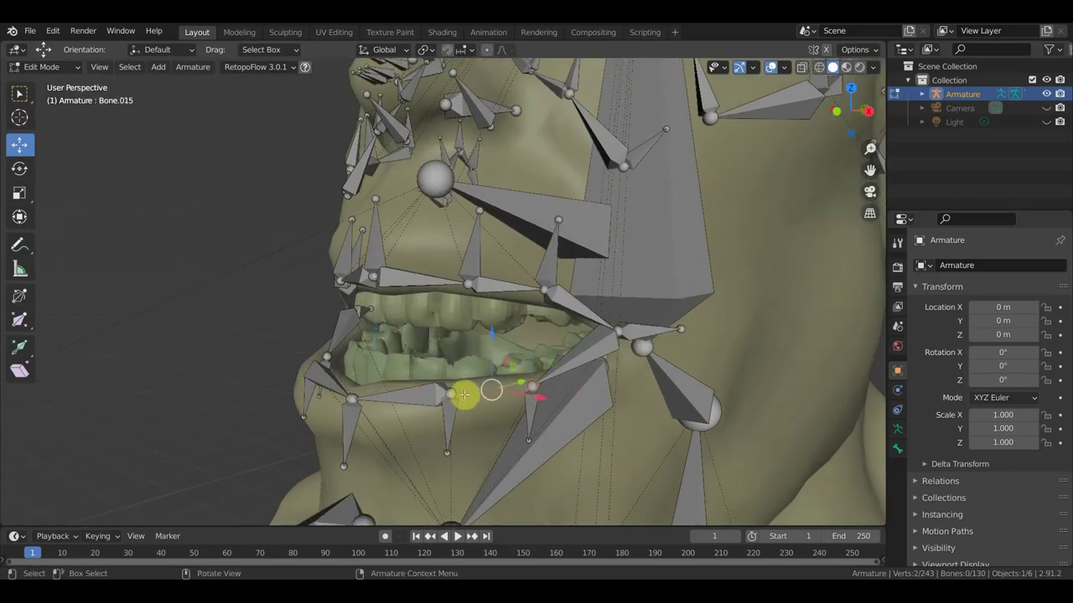
click(531, 387)
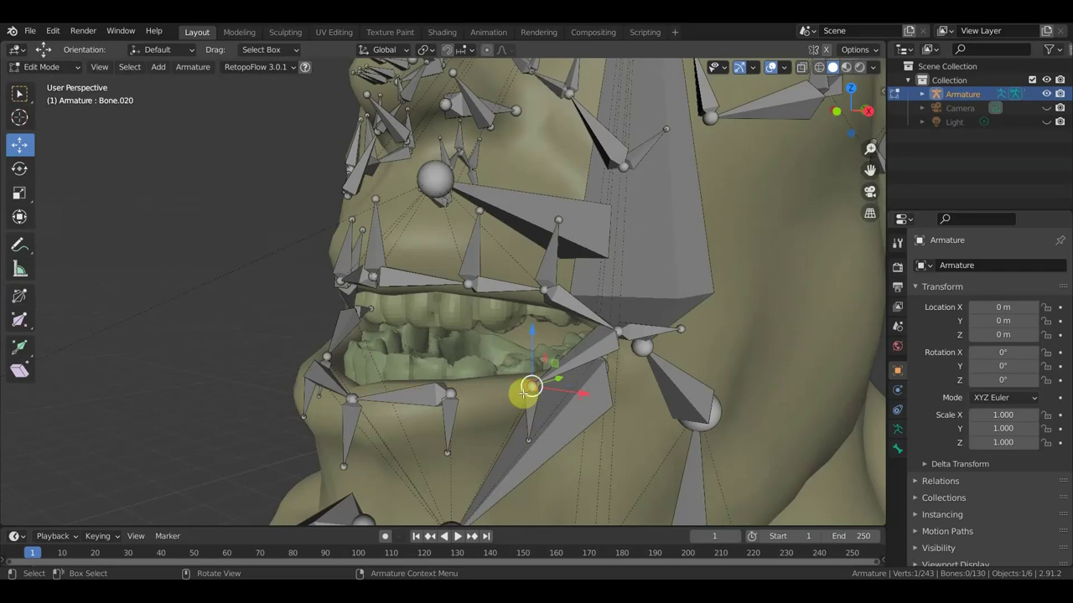
scroll(536, 398, up, 3)
scroll(581, 411, up, 2)
shift+middle_drag(589, 343, 578, 278)
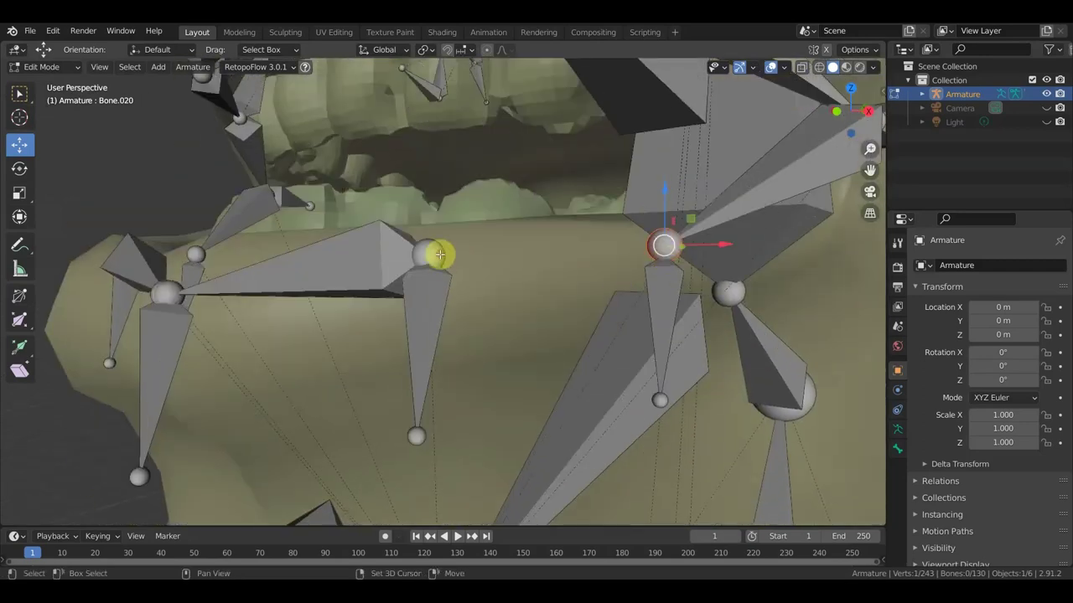
shift+click(442, 260)
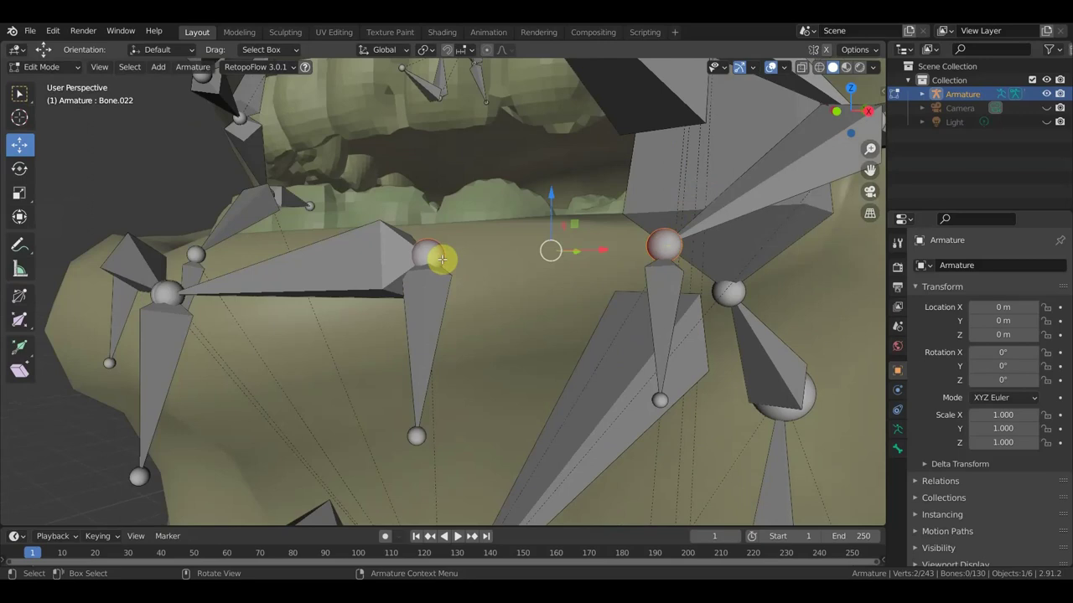
click(443, 260)
Select adjacent lower-lip joints and fill them with a new bridging bone, Bone.124.
scroll(496, 252, down, 4)
mouse_move(498, 254)
middle_down()
mouse_move(600, 298)
mouse_move(665, 290)
middle_up()
scroll(586, 290, up, 2)
middle_drag(582, 290, 521, 301)
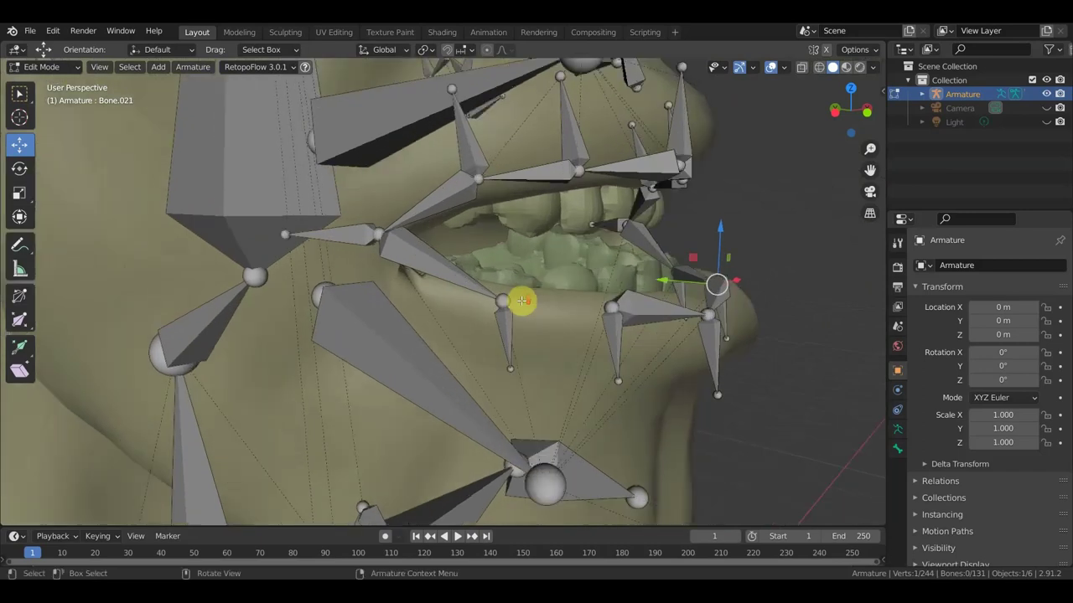
click(503, 300)
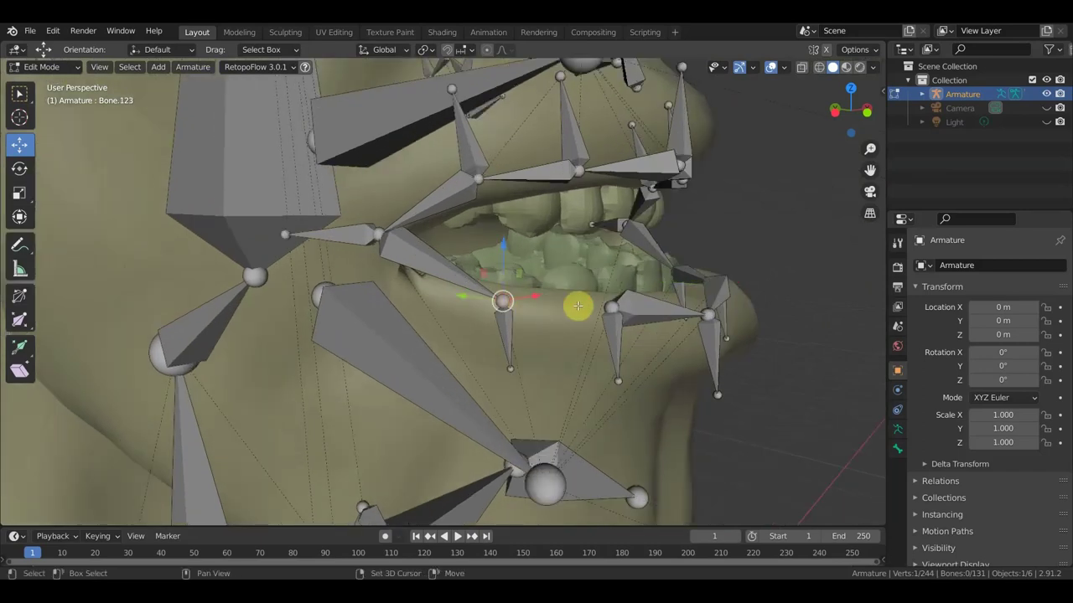
shift+click(612, 311)
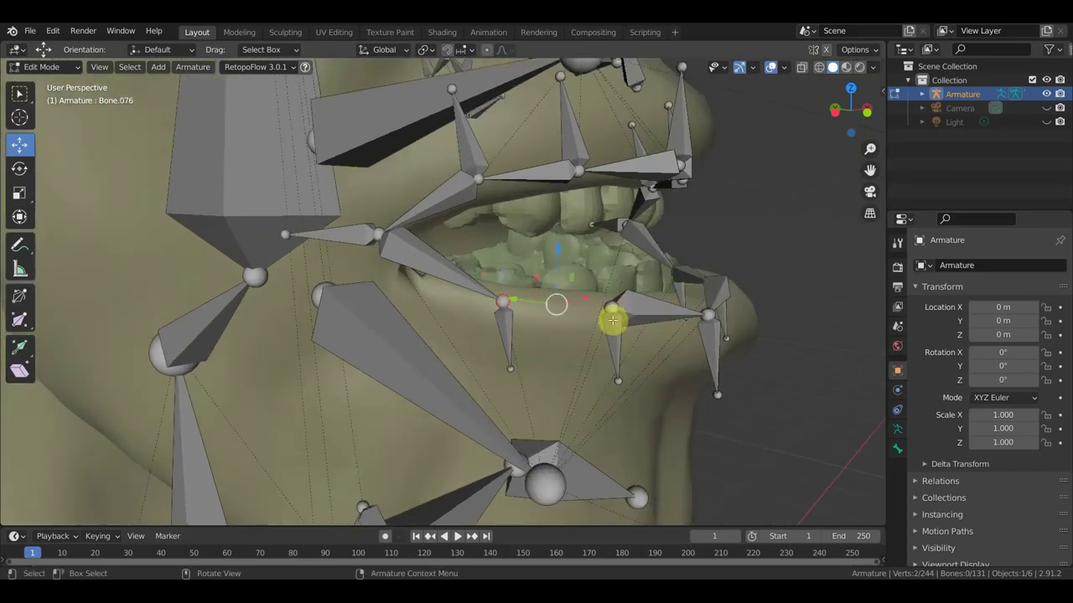
shift+click(611, 309)
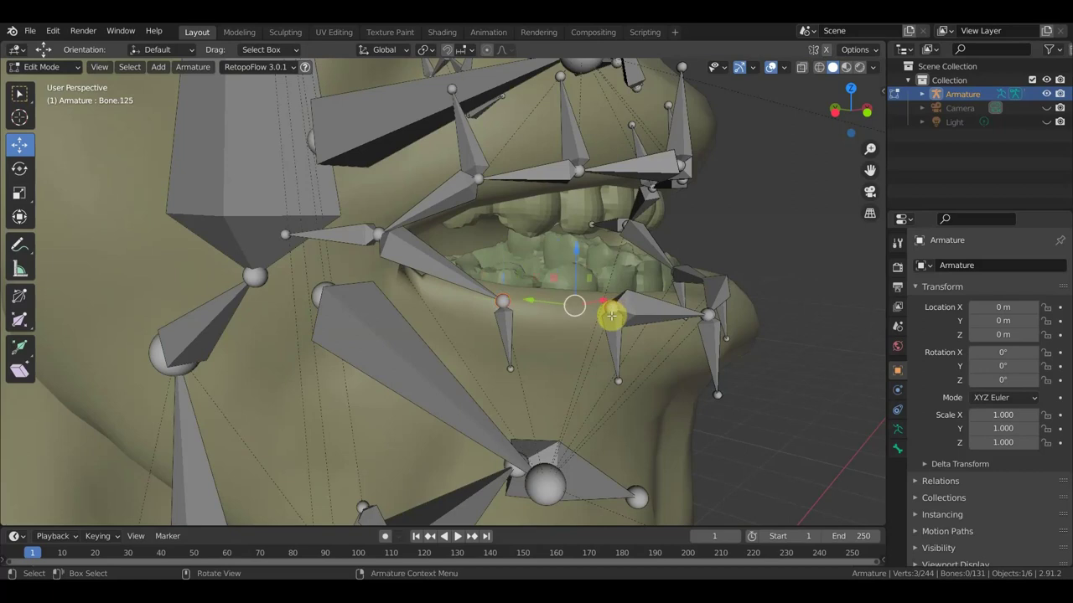
key(f)
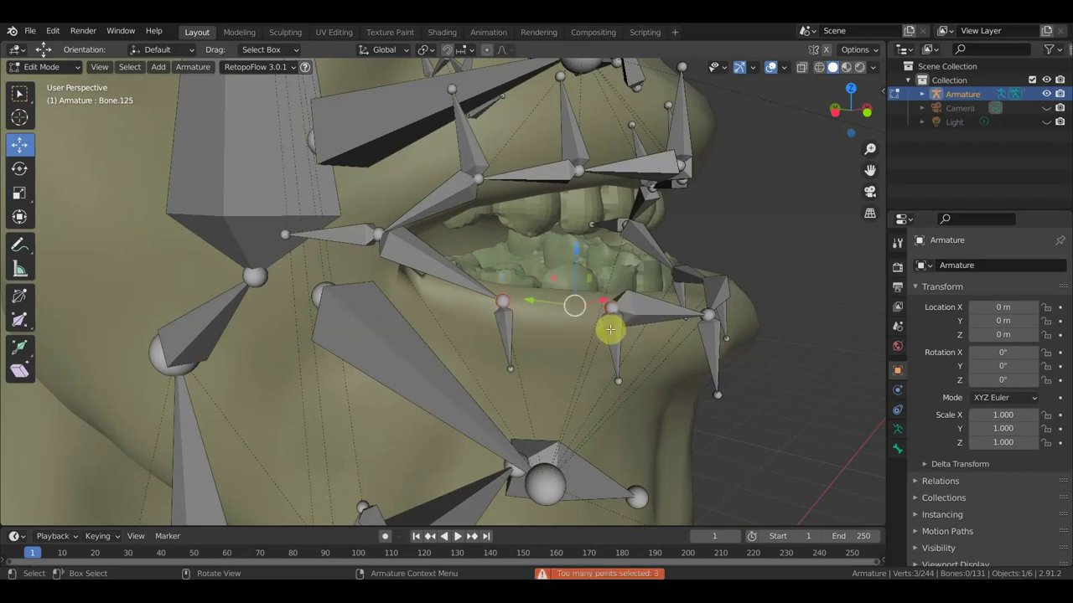
Adjust the lip joint selection and view the rebuilt lower lip from the front.
shift+middle_drag(553, 329, 542, 328)
scroll(542, 328, up, 1)
scroll(443, 335, up, 1)
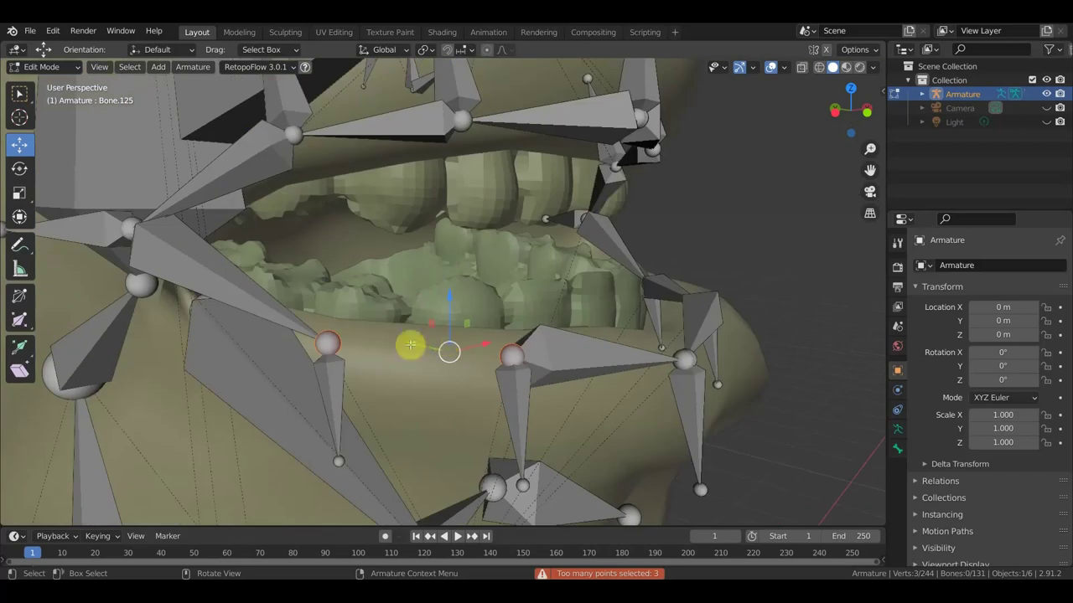
shift+click(504, 358)
shift+click(507, 369)
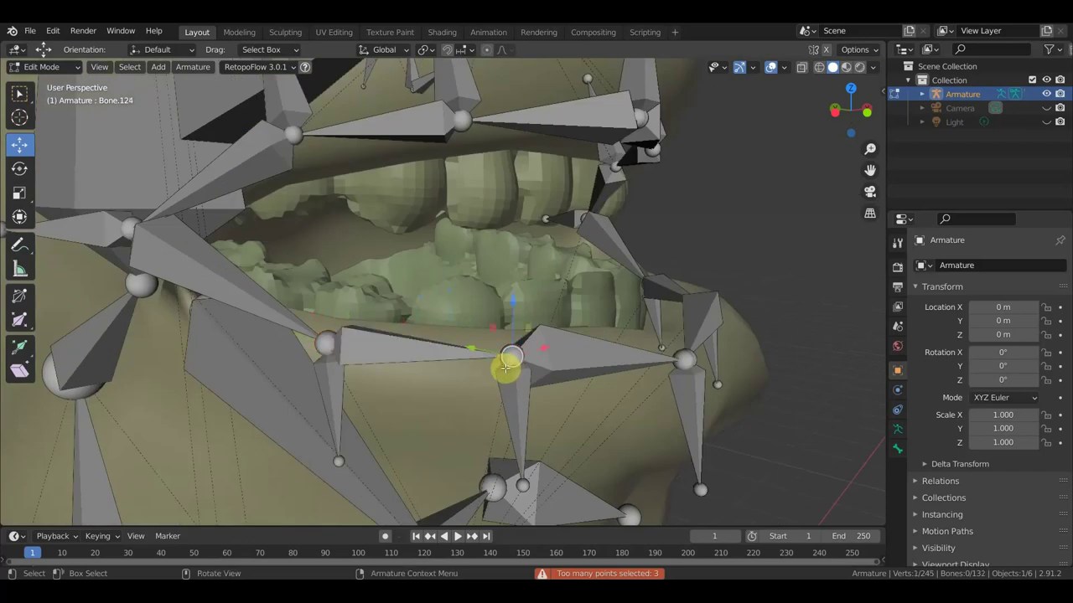
mouse_move(486, 361)
middle_down()
mouse_move(324, 372)
mouse_move(287, 324)
middle_up()
click(48, 67)
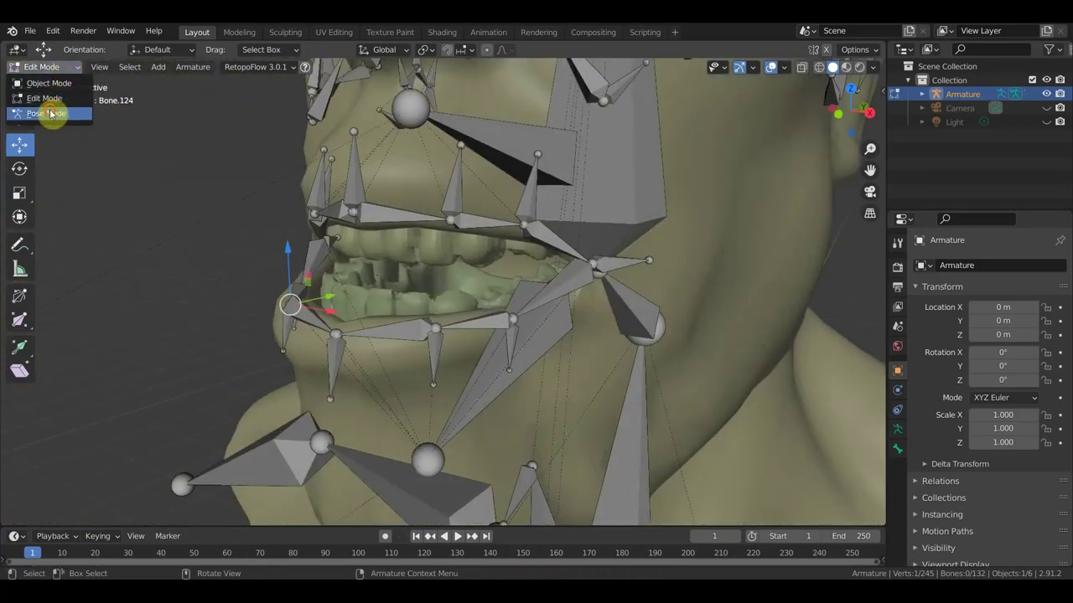
Enter Pose Mode and select chin bone Bone.015 together with lower-lip bone Bone.021.
click(46, 113)
middle_drag(302, 252, 395, 283)
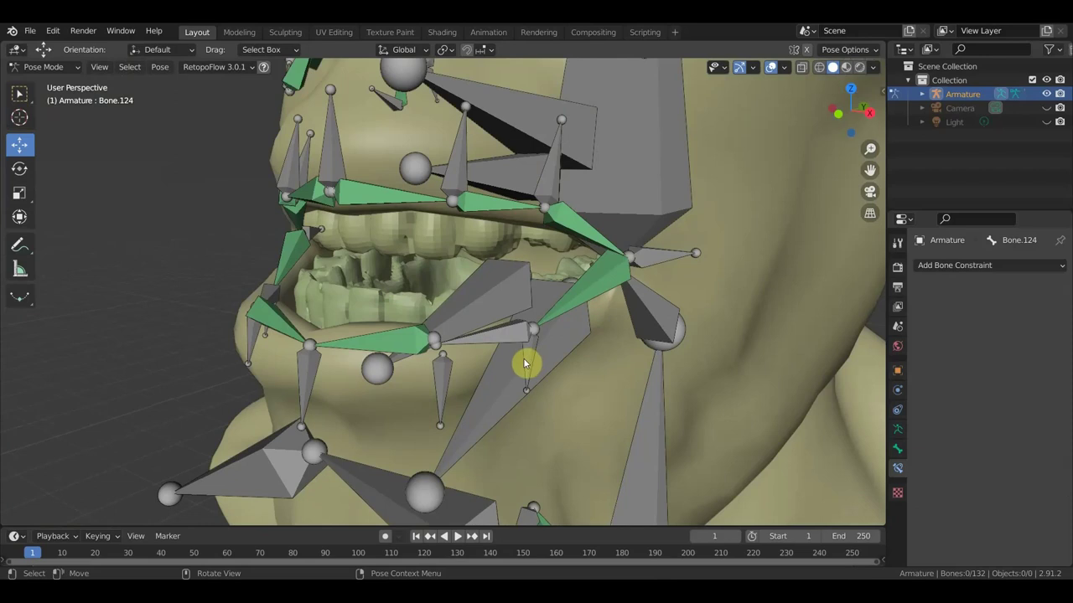
click(446, 387)
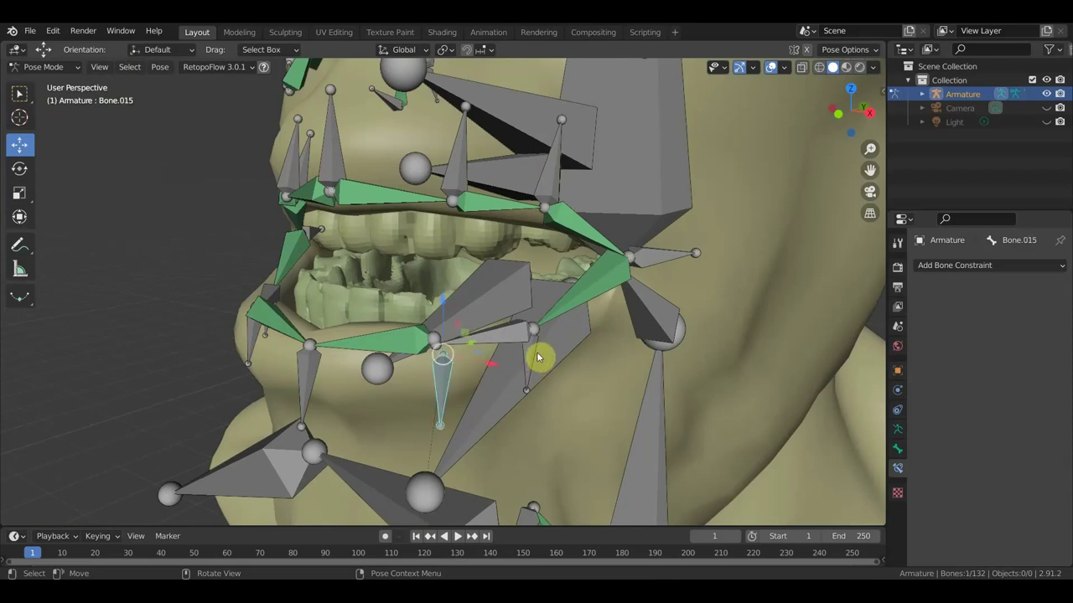
mouse_move(537, 355)
middle_down()
mouse_move(515, 360)
mouse_move(469, 243)
middle_up()
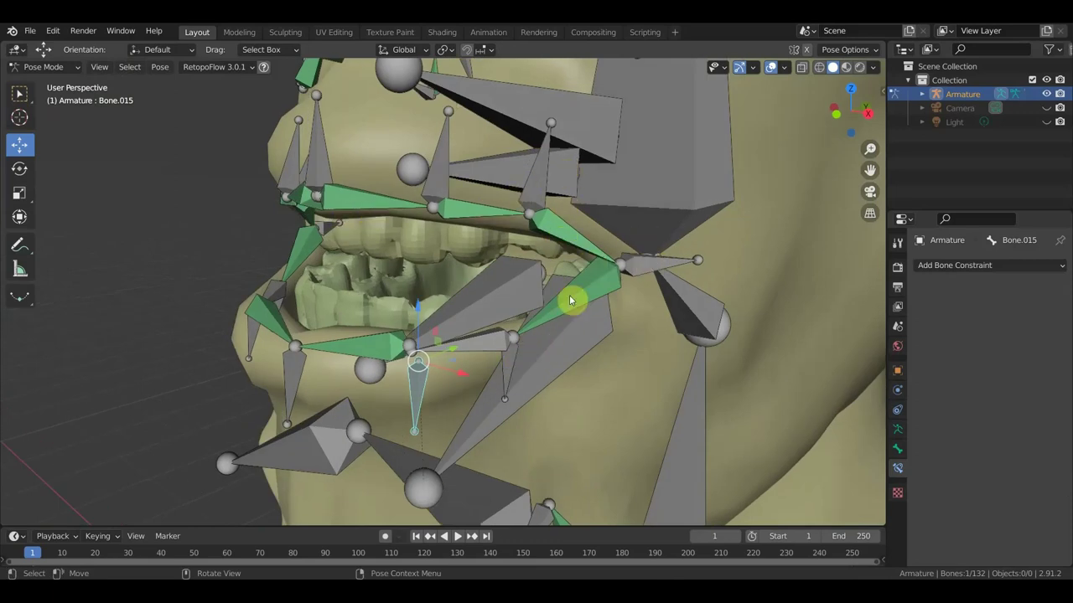
shift+click(471, 347)
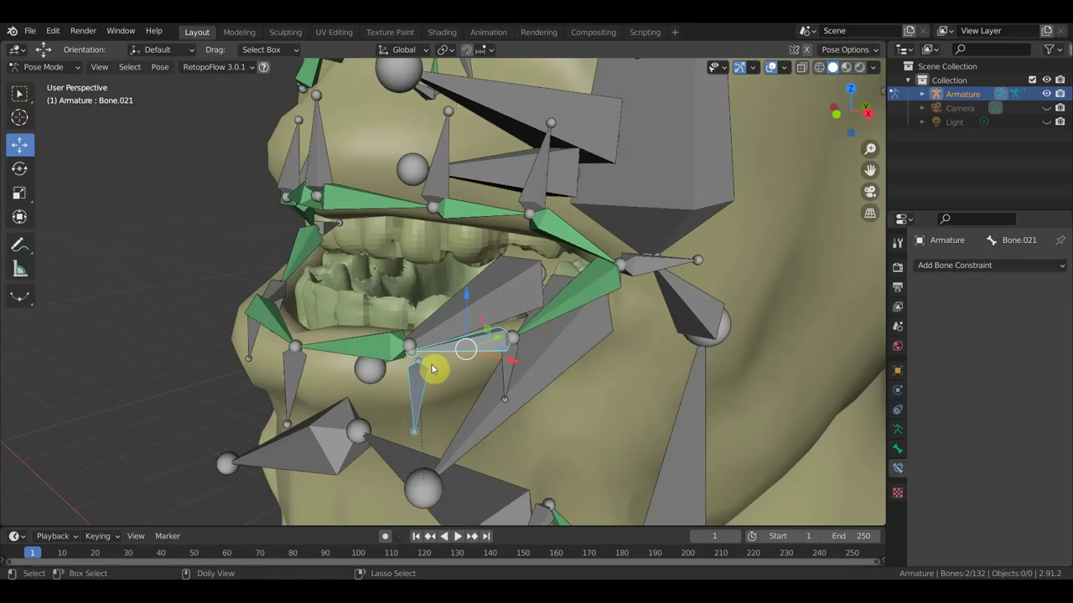
Add a constraint with targets, undoing a mistaken Spline IK and adding Stretch To instead.
key(shift+ctrl+c)
click(504, 407)
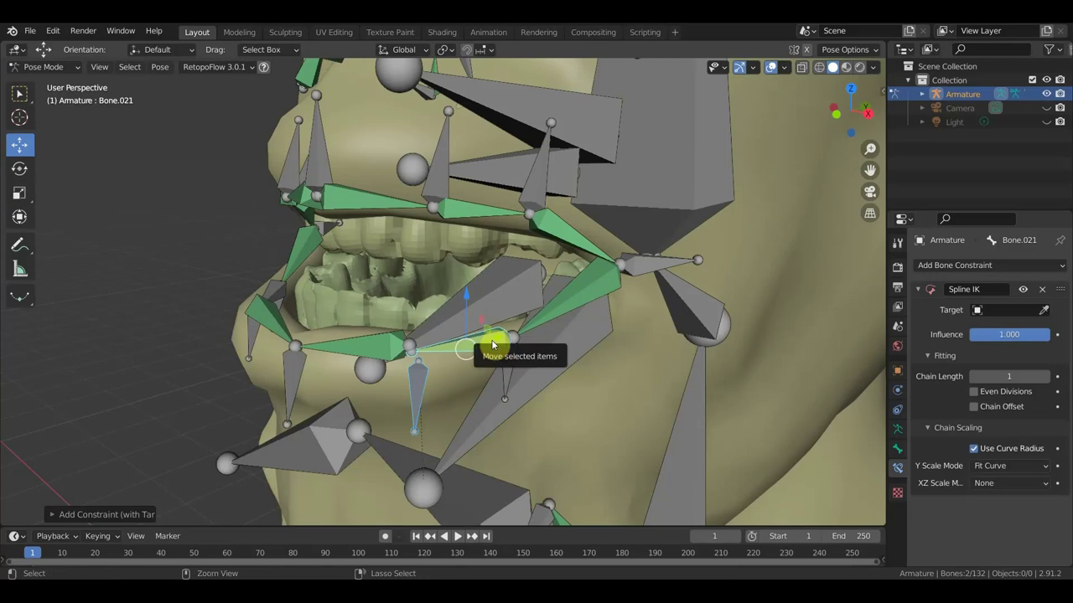
key(ctrl+z)
key(shift+ctrl+c)
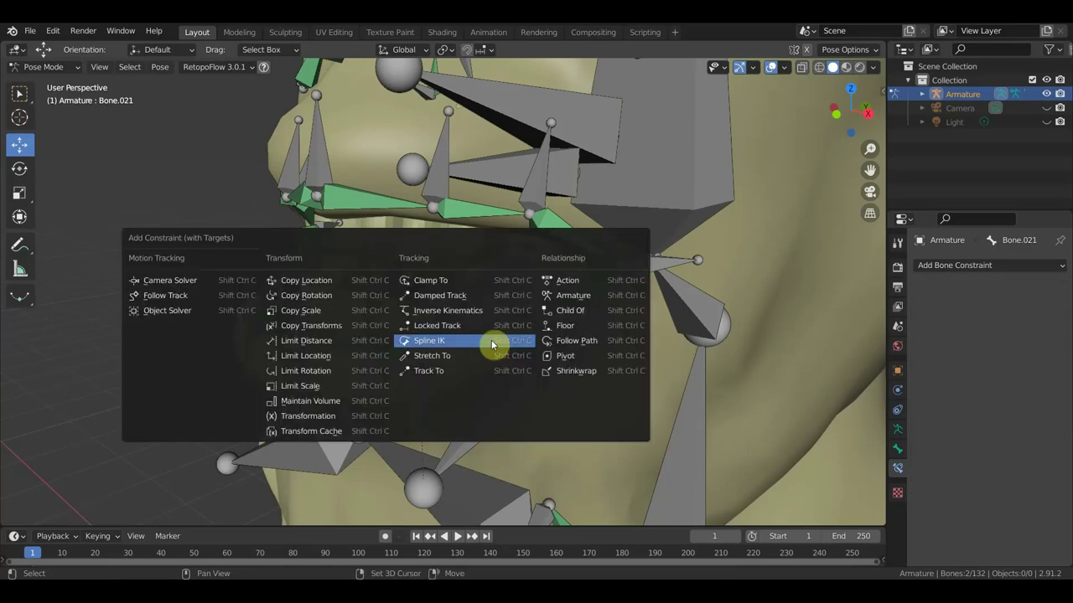
click(453, 356)
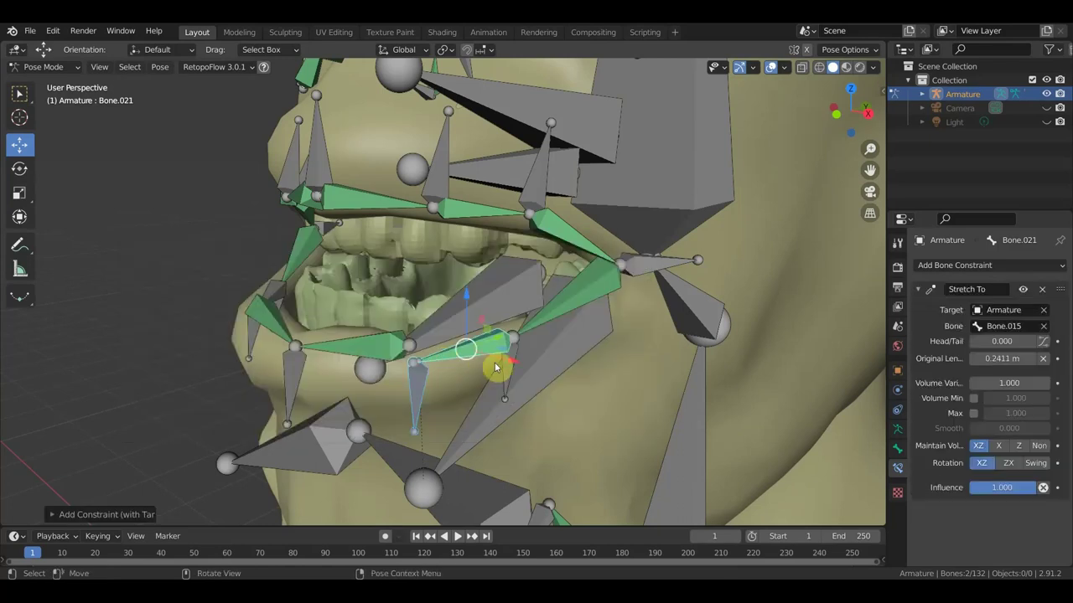
Move chin bone Bone.015 and Bone.016 to test how the lip stretches.
shift+click(403, 356)
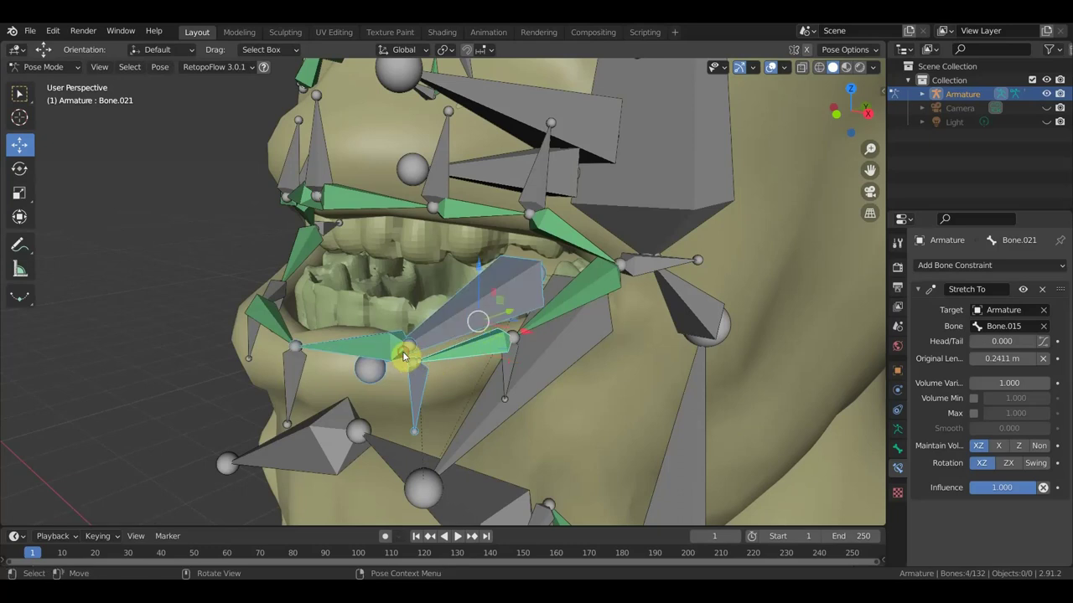
click(423, 392)
drag(425, 392, 422, 373)
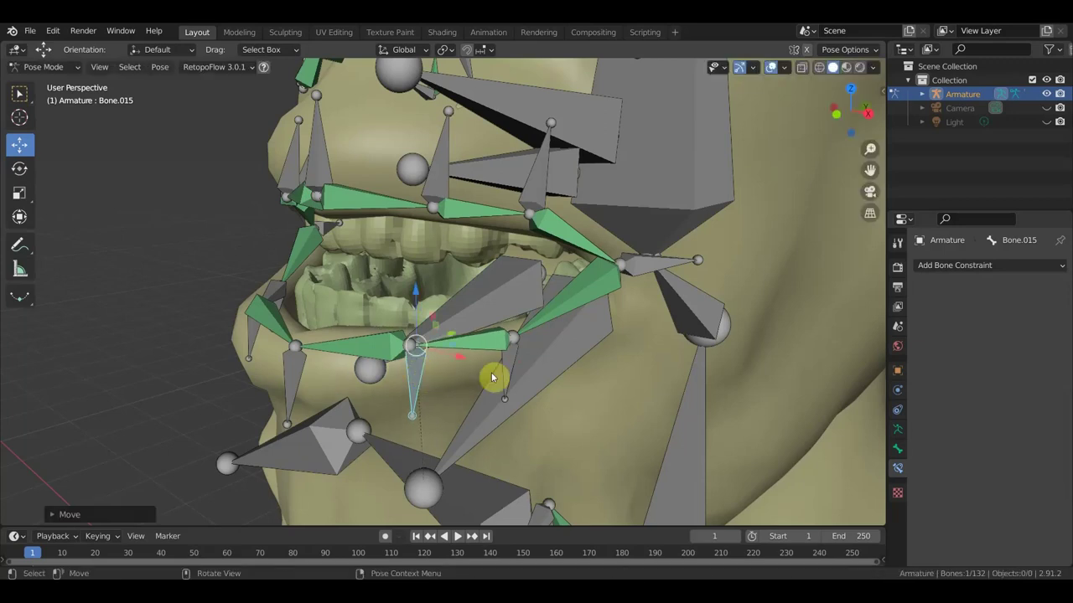
drag(506, 375, 507, 371)
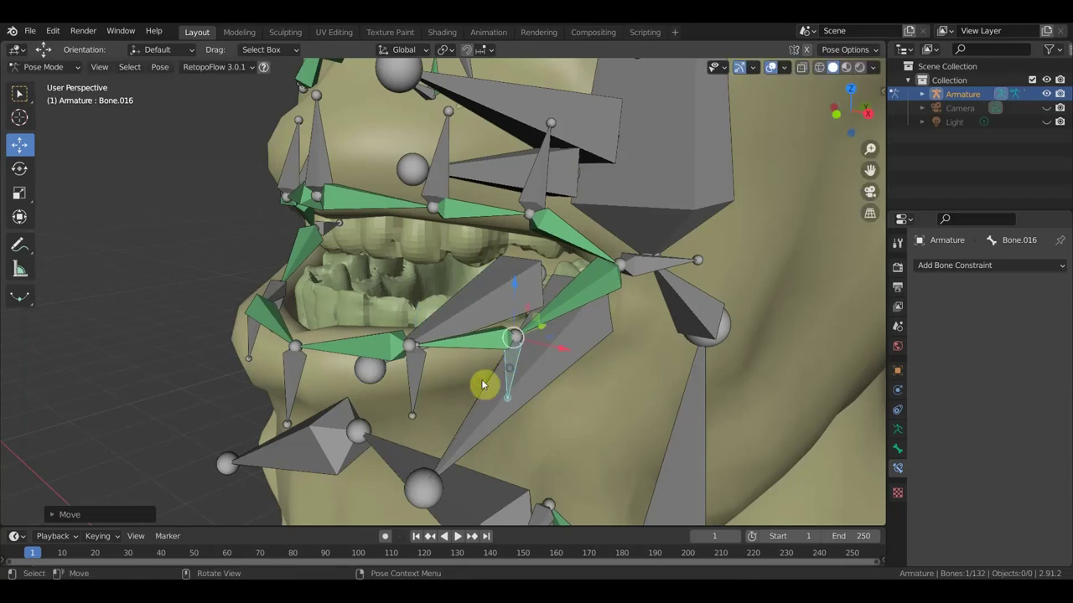
middle_drag(484, 383, 671, 384)
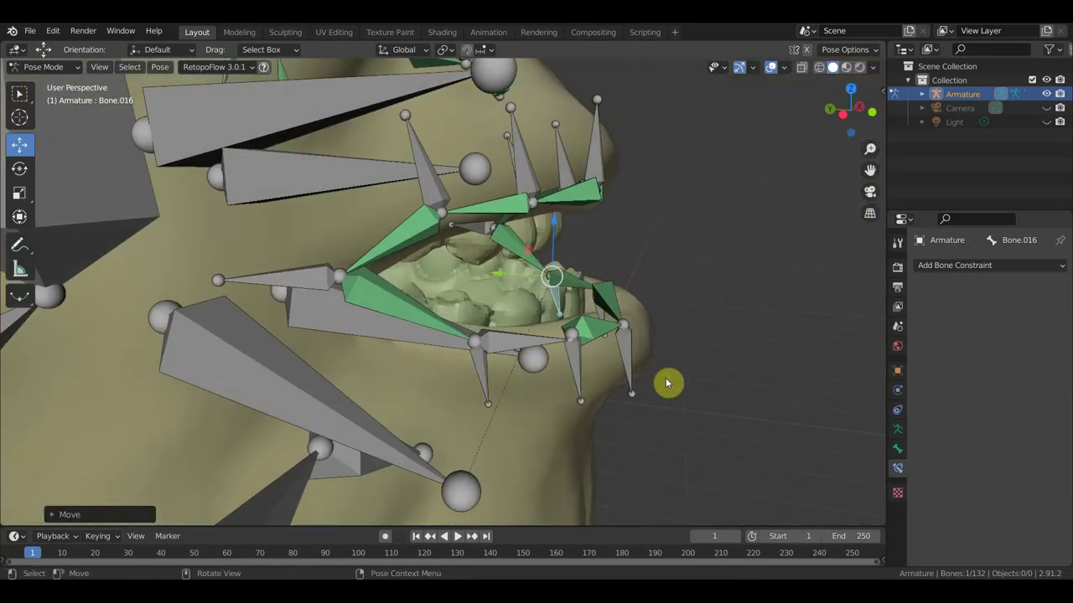
Select Bone.076 then Bone.124 and add a Stretch To constraint targeting Bone.076.
click(494, 369)
middle_drag(575, 361, 544, 377)
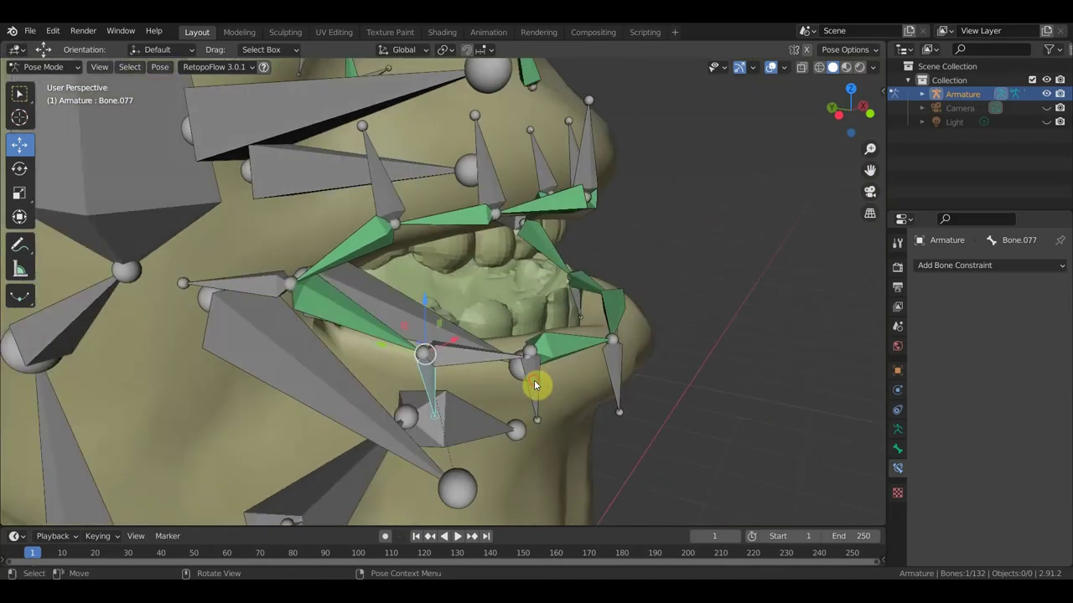
click(485, 365)
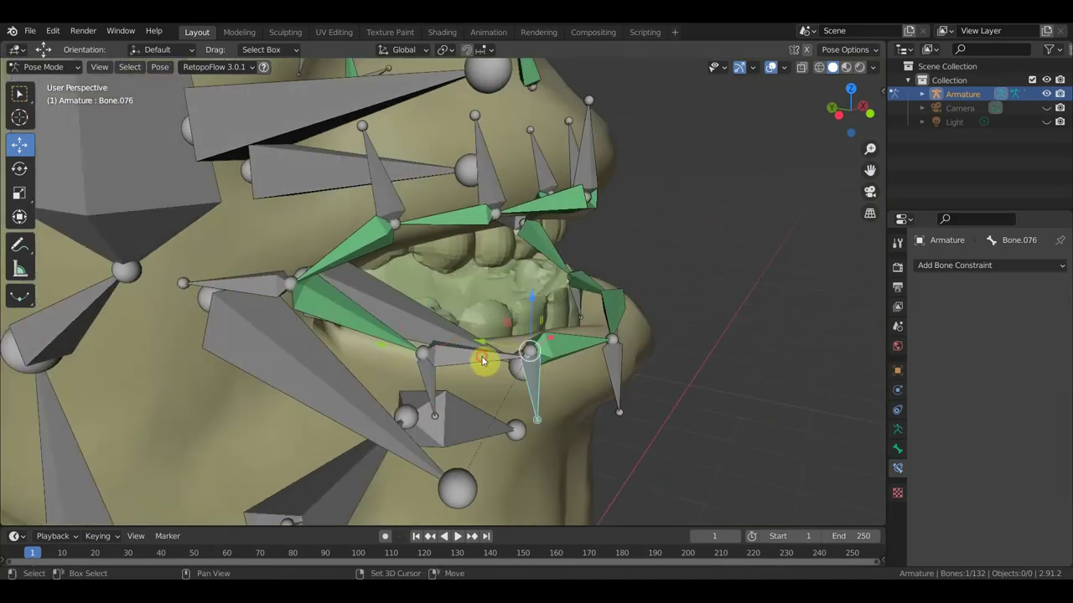
shift+click(483, 362)
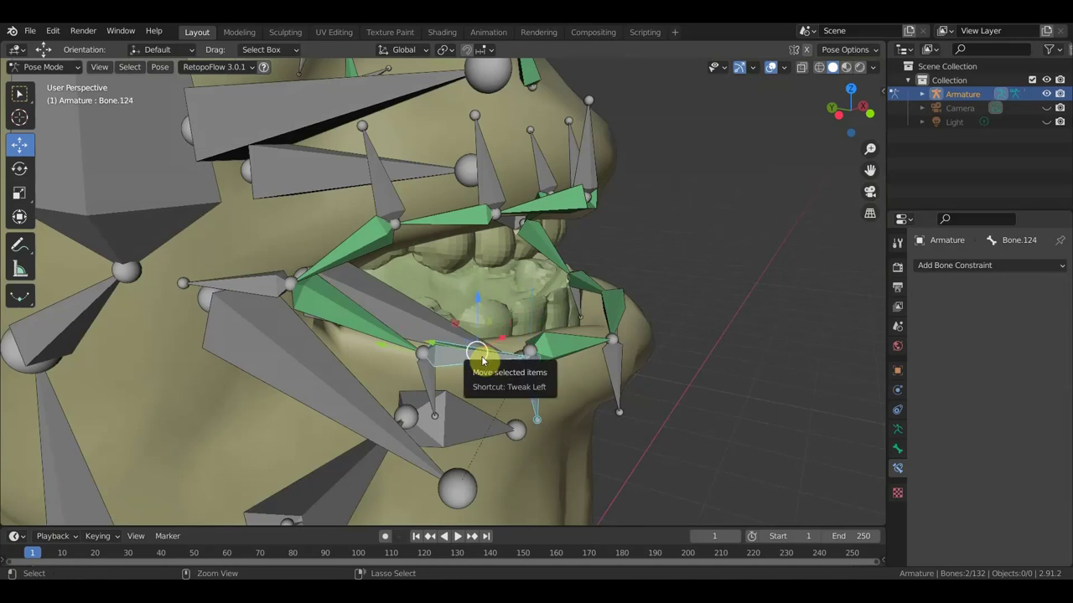
key(ctrl+shift+c)
click(483, 359)
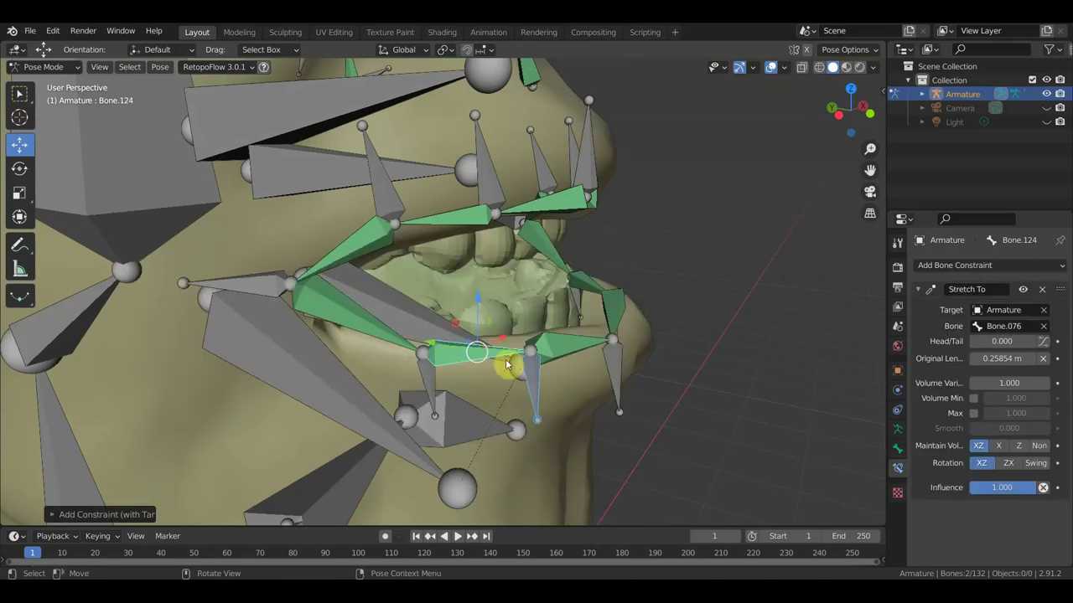
middle_drag(706, 390, 459, 384)
In Object Mode, parent the ogre head to the Armature With Automatic Weights.
click(46, 66)
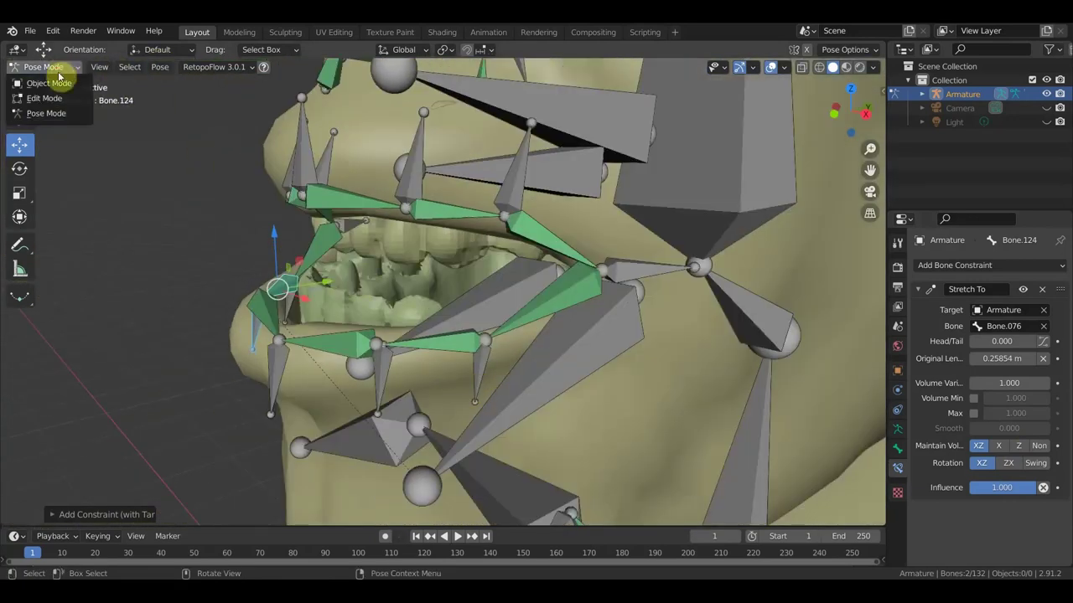
click(41, 83)
scroll(411, 243, down, 3)
click(673, 269)
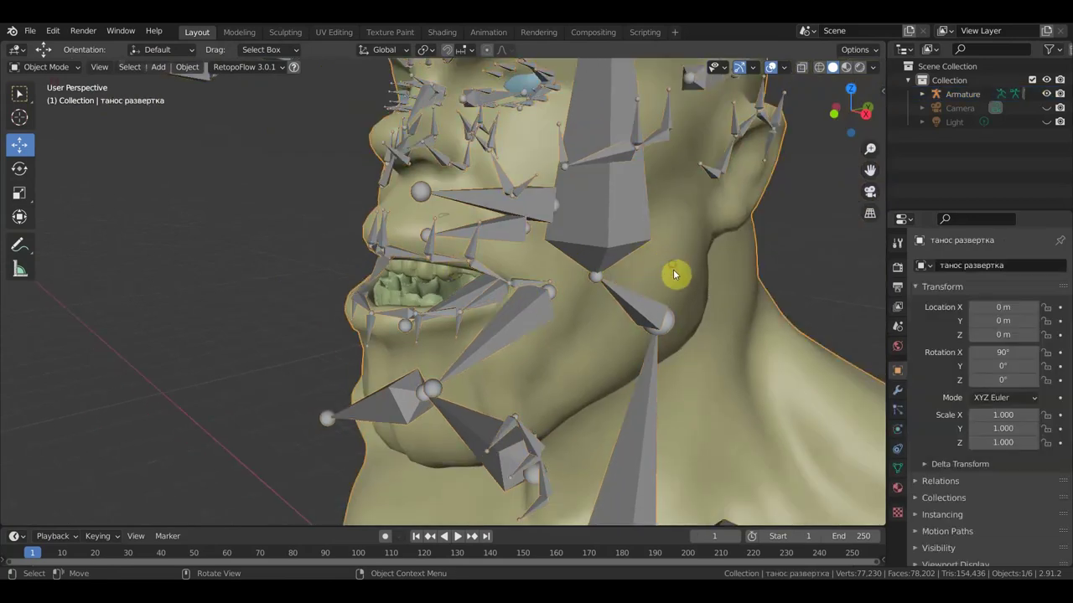
shift+click(643, 296)
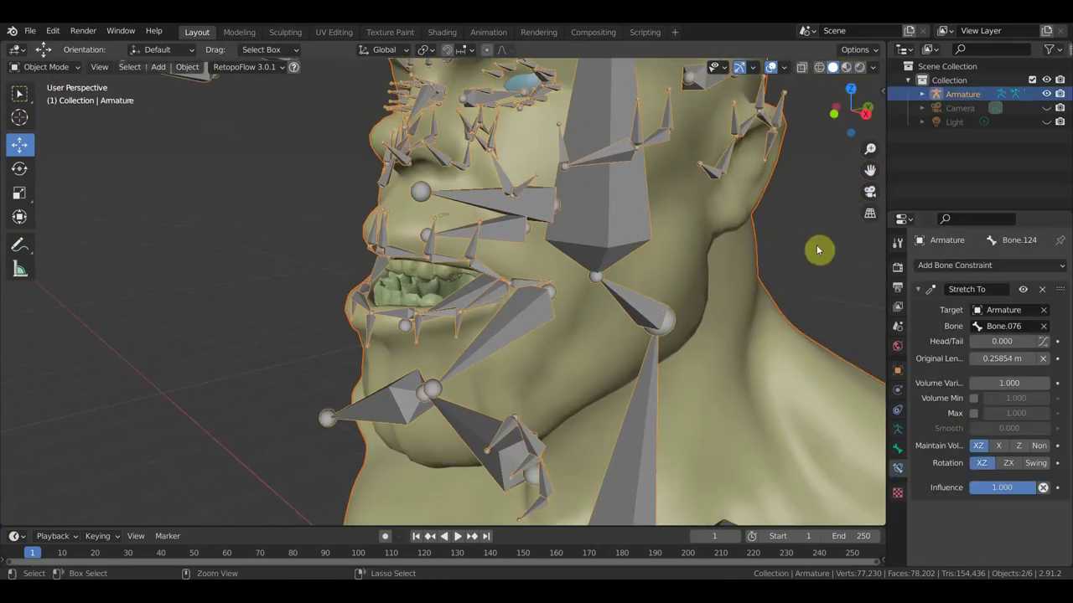
key(ctrl+p)
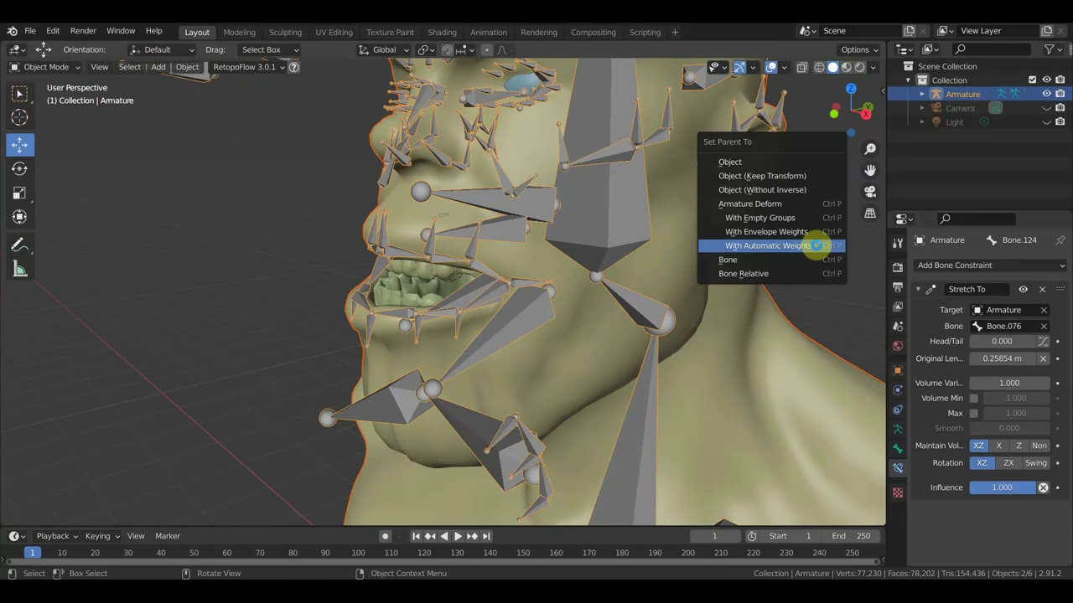
click(817, 245)
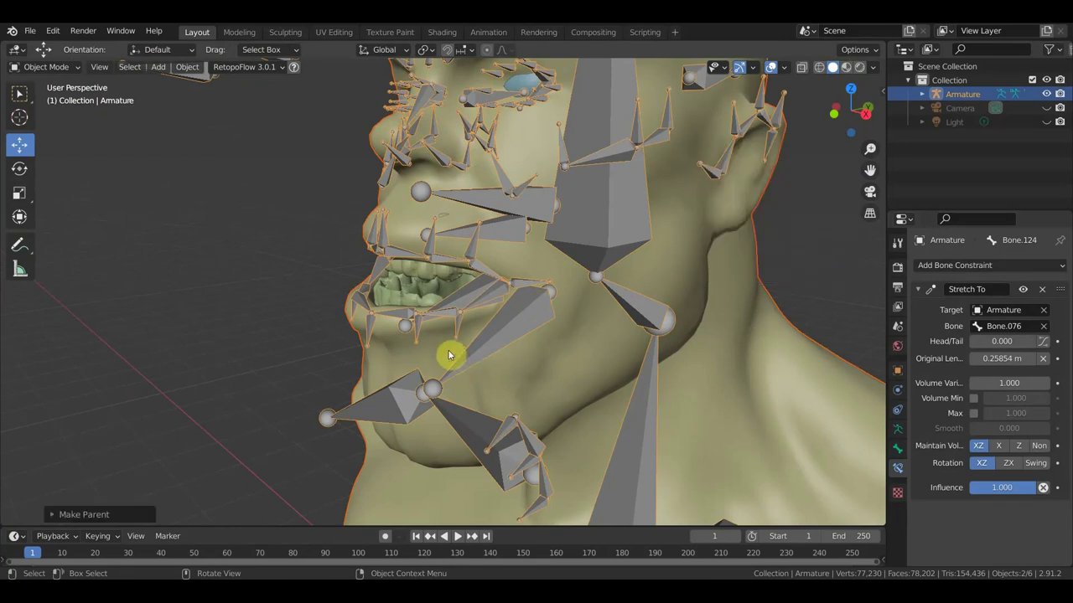
scroll(427, 321, up, 2)
scroll(427, 321, up, 1)
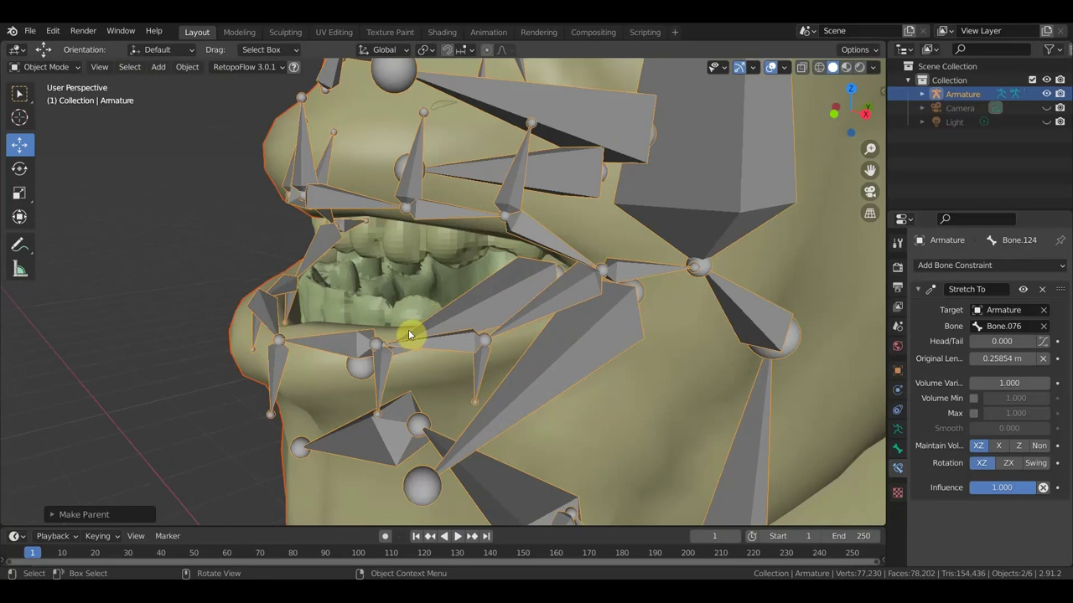
scroll(429, 333, down, 2)
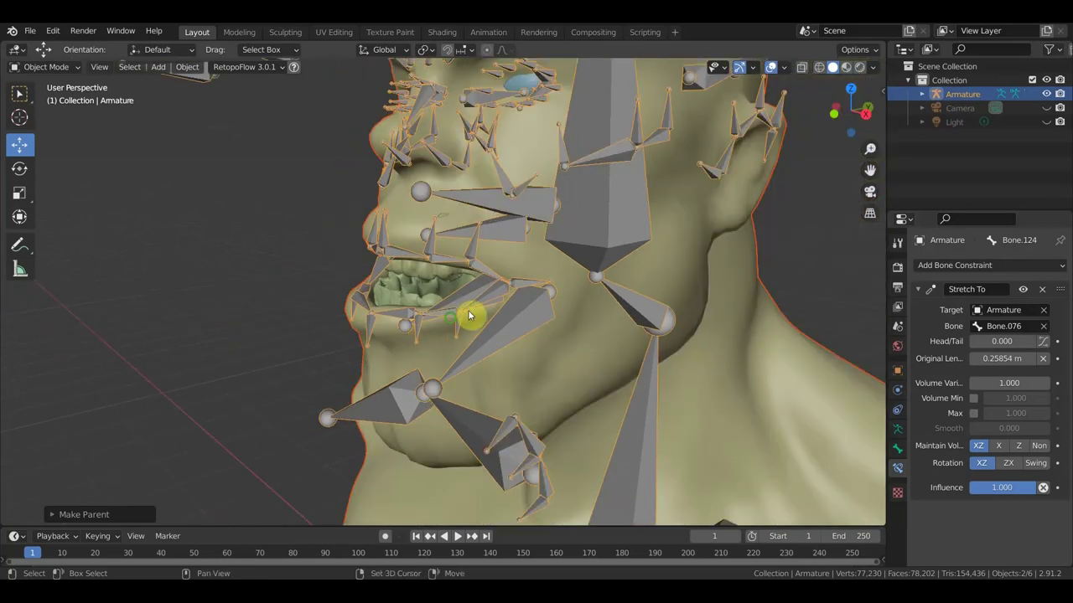
middle_drag(468, 311, 366, 363)
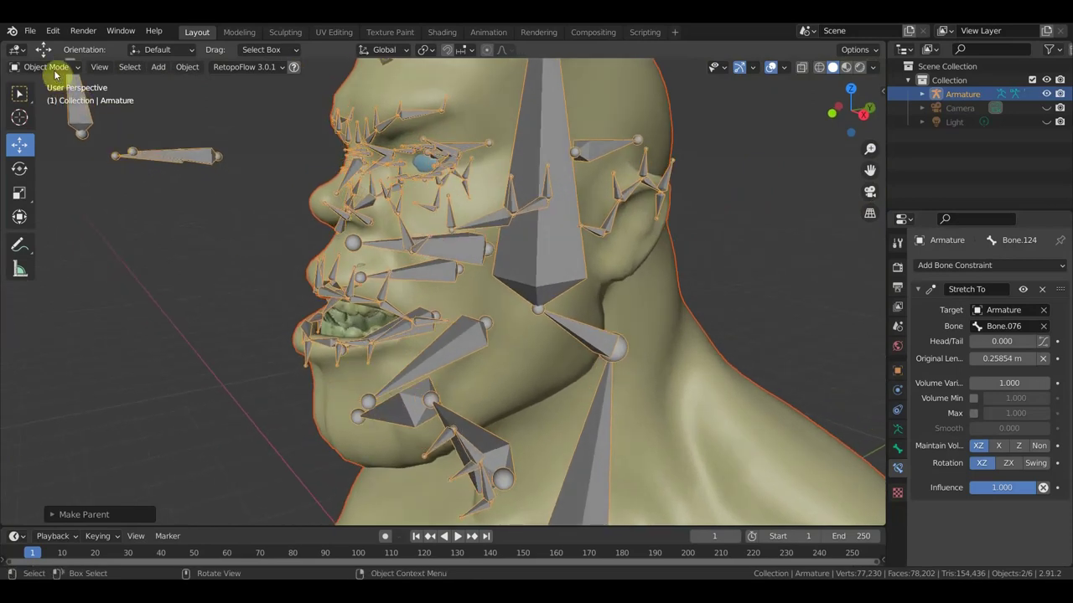
click(167, 156)
In Pose Mode, rotate jaw bone Bone.003 to open the bound mesh's mouth.
click(63, 68)
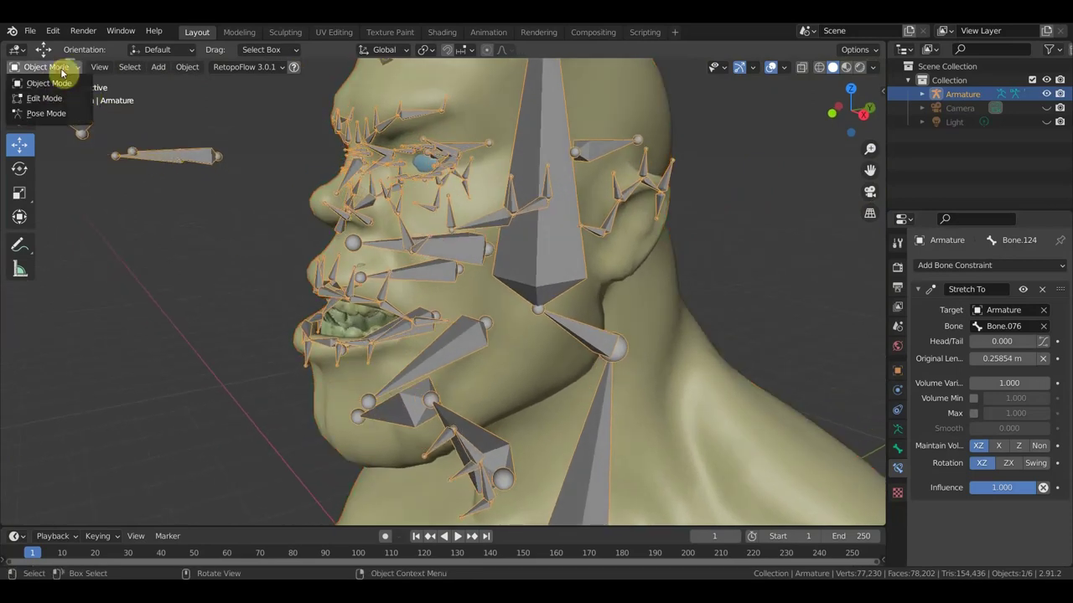
click(56, 112)
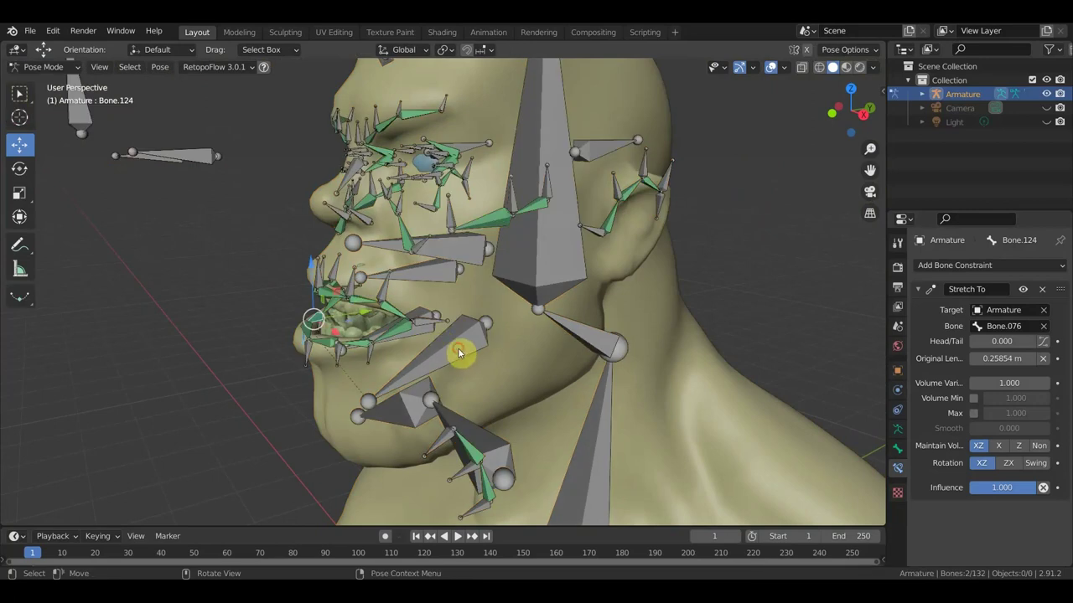
click(448, 344)
key(KP_3)
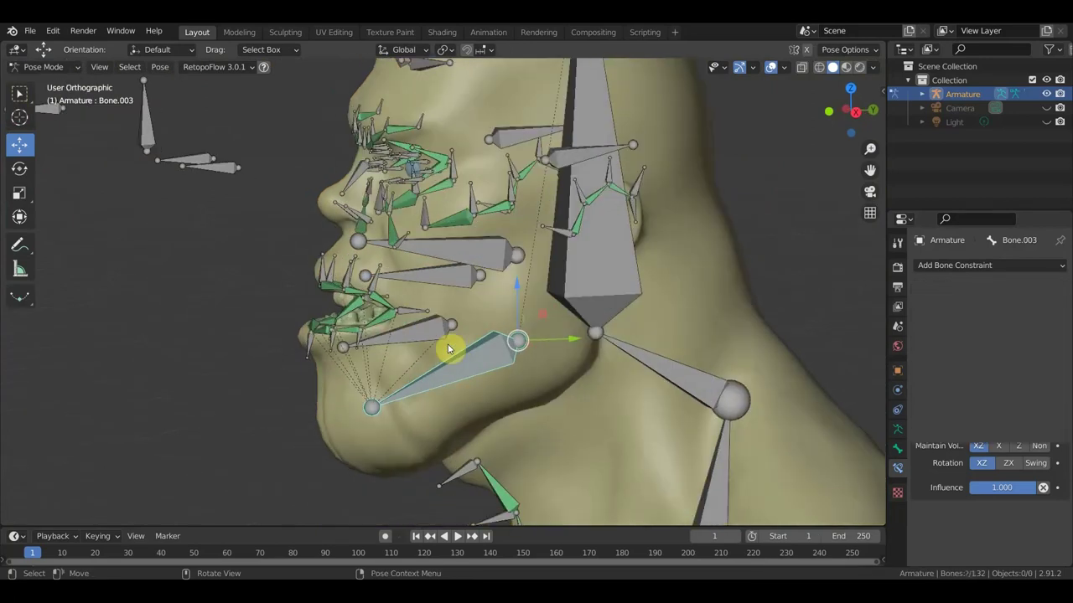
key(r)
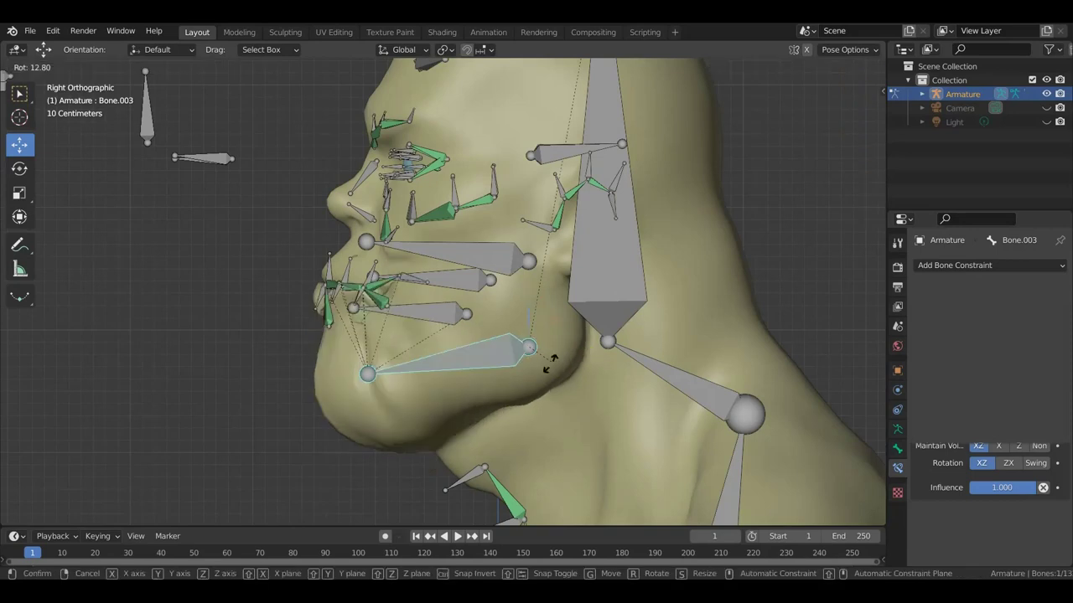
click(555, 366)
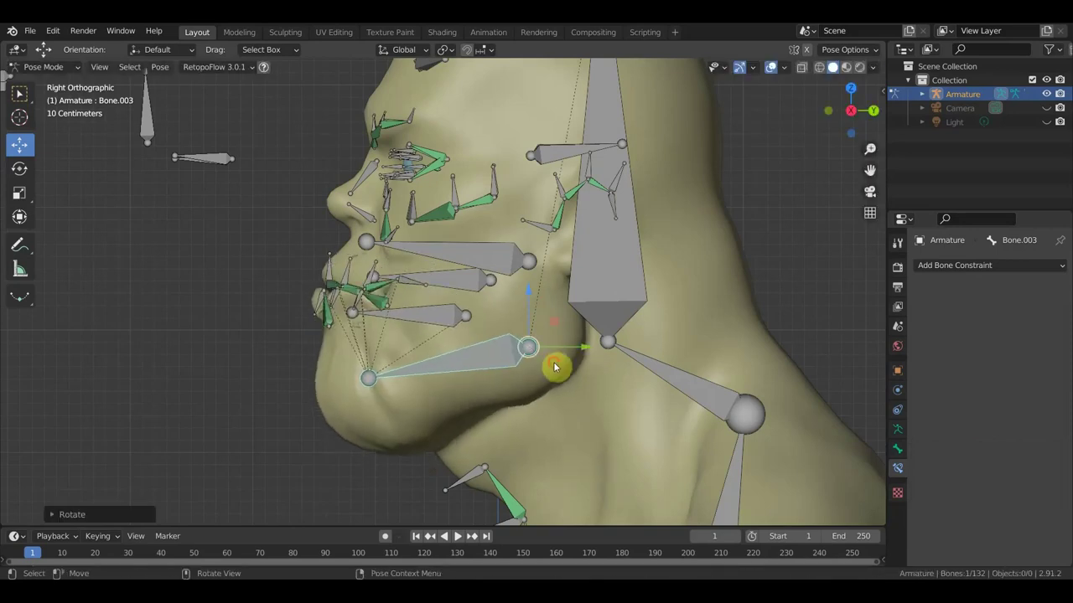
Hide the bones to inspect the deformed face from the front, then show them again.
click(771, 67)
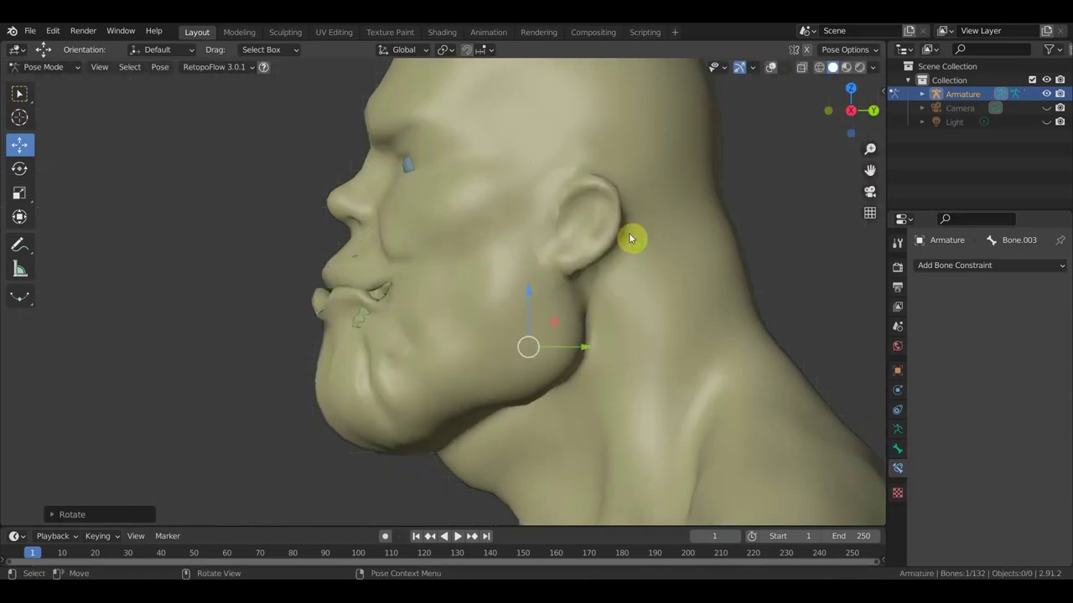
mouse_move(629, 239)
middle_down()
mouse_move(753, 275)
mouse_move(794, 266)
middle_up()
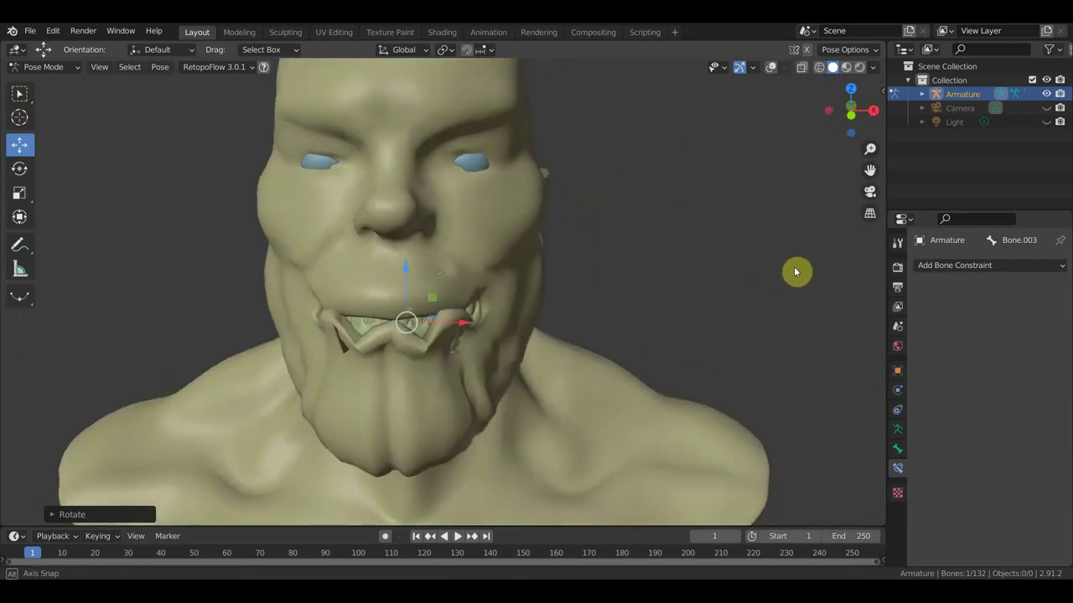
scroll(658, 317, up, 2)
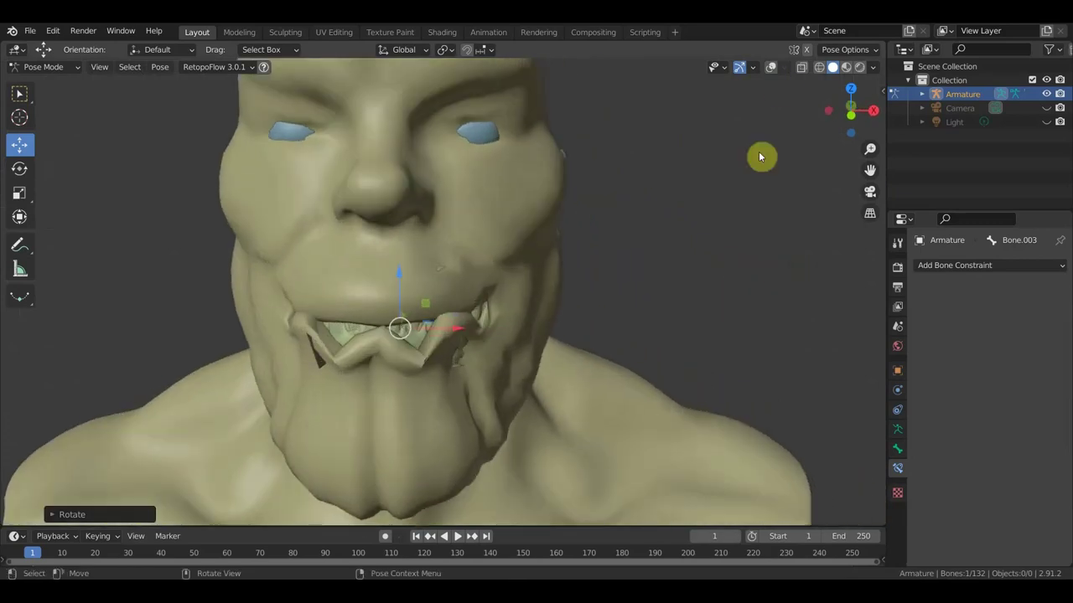
click(771, 67)
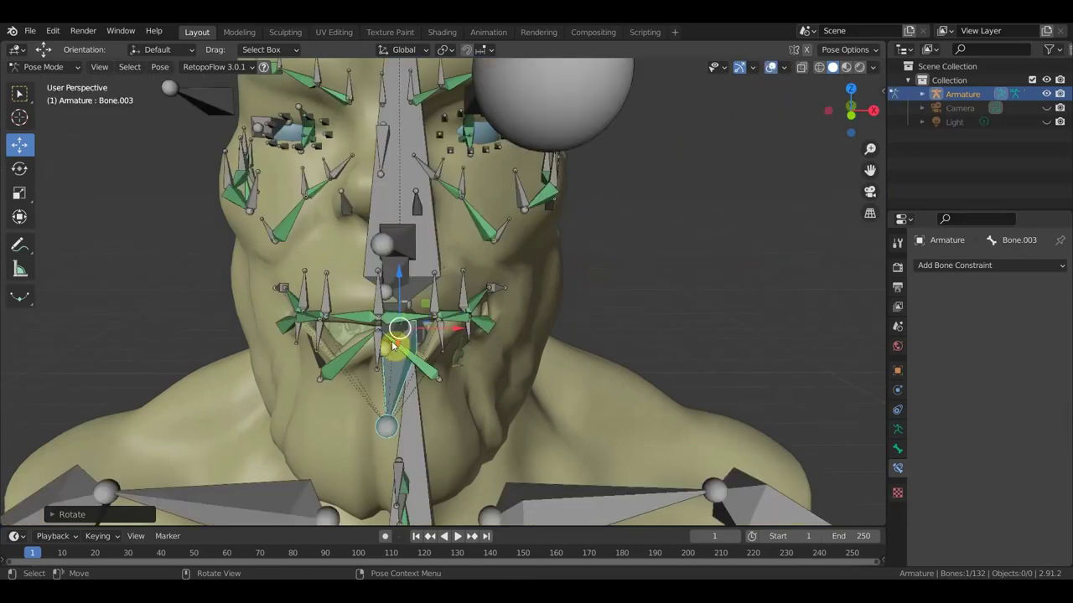
mouse_move(391, 341)
middle_down()
mouse_move(397, 333)
mouse_move(383, 340)
middle_up()
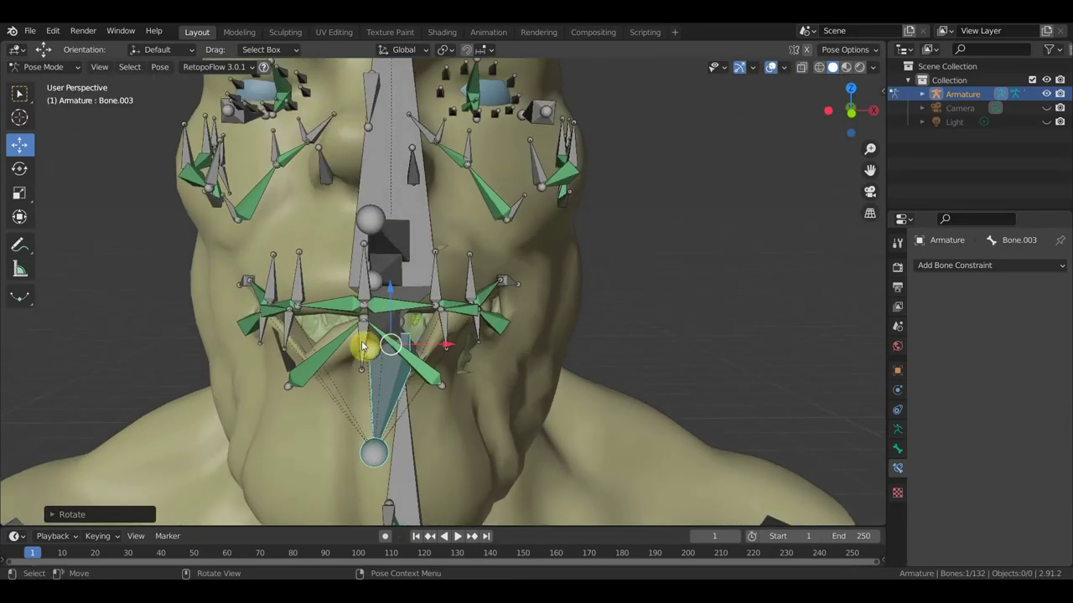
Move chin bone Bone.014 and upper-lip bone Bone.010 to test the new weights.
click(363, 346)
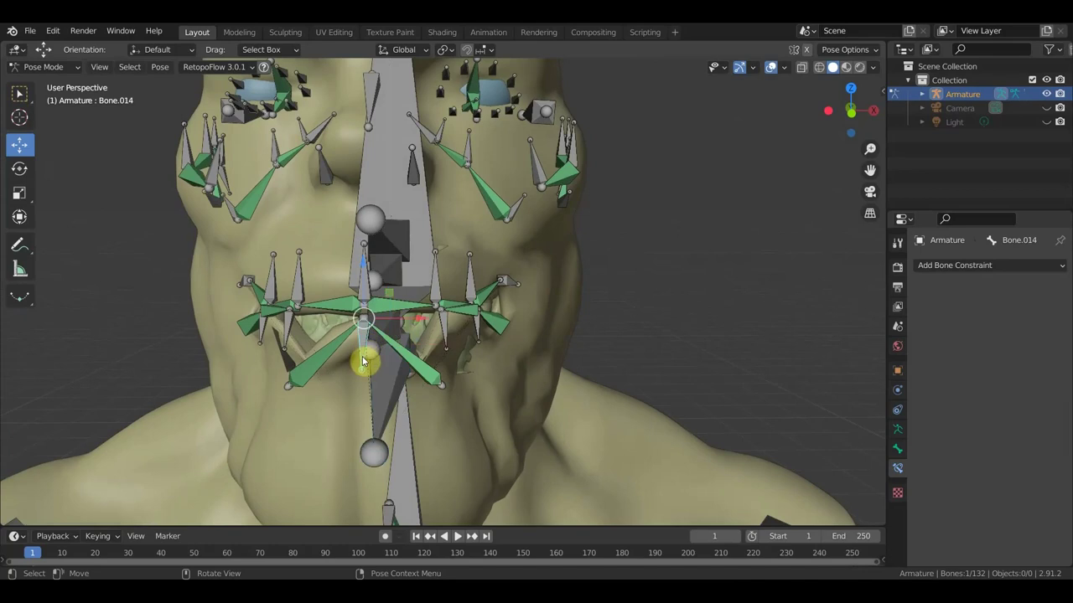
key(g)
click(365, 405)
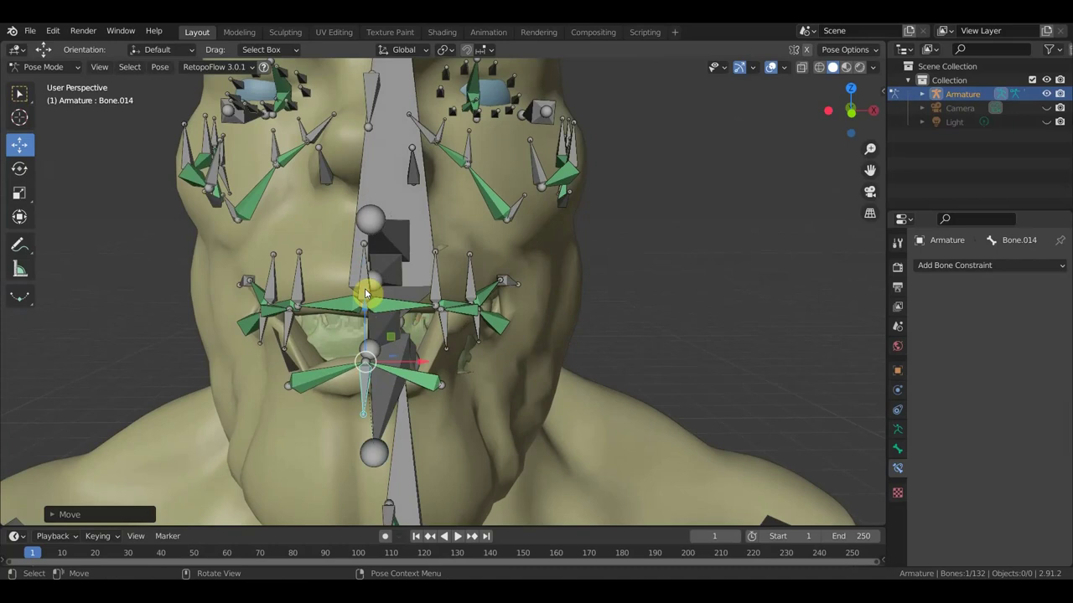
click(365, 293)
key(g)
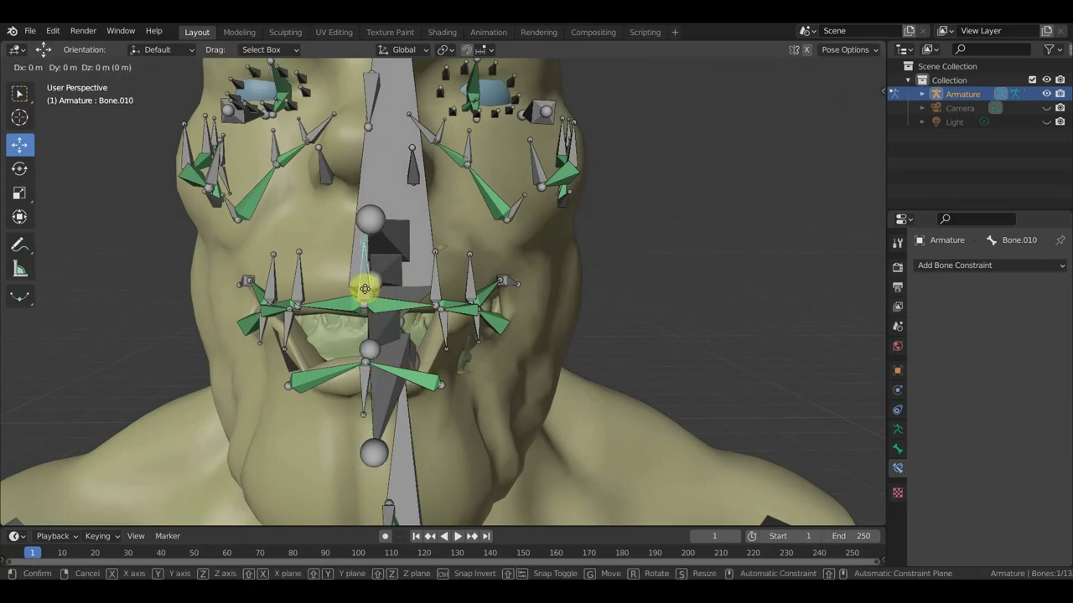
click(365, 288)
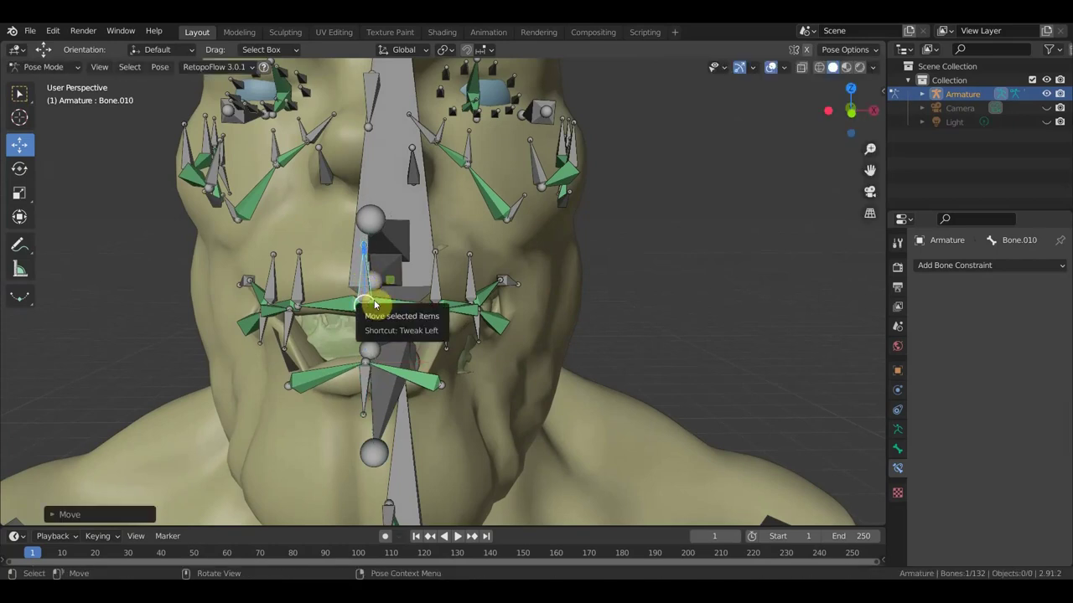
click(367, 387)
key(g)
click(373, 391)
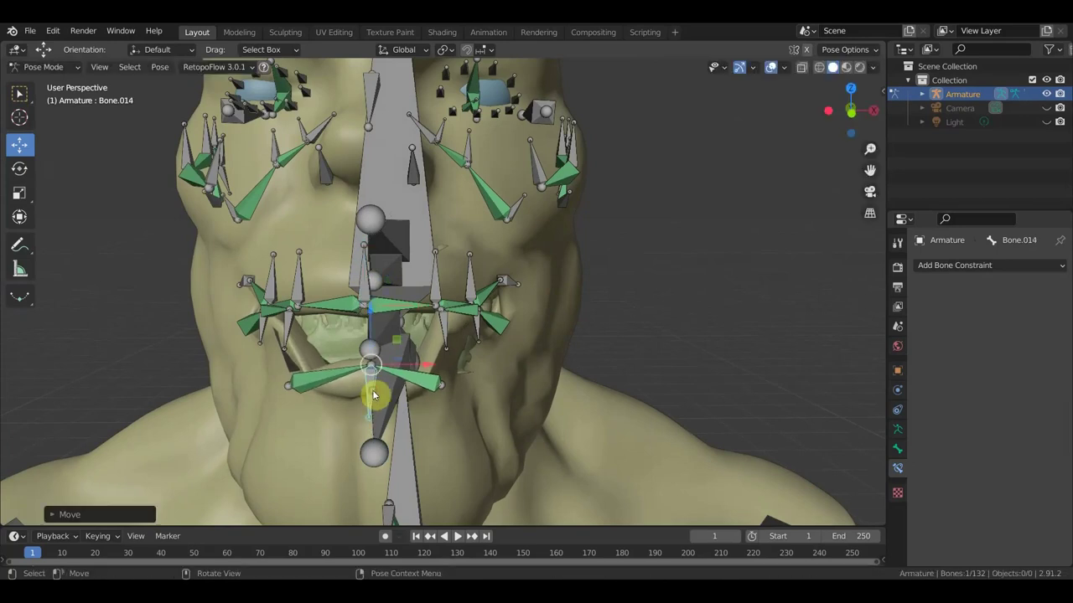
mouse_move(396, 394)
middle_down()
mouse_move(417, 386)
mouse_move(436, 399)
mouse_move(455, 388)
mouse_move(386, 392)
middle_up()
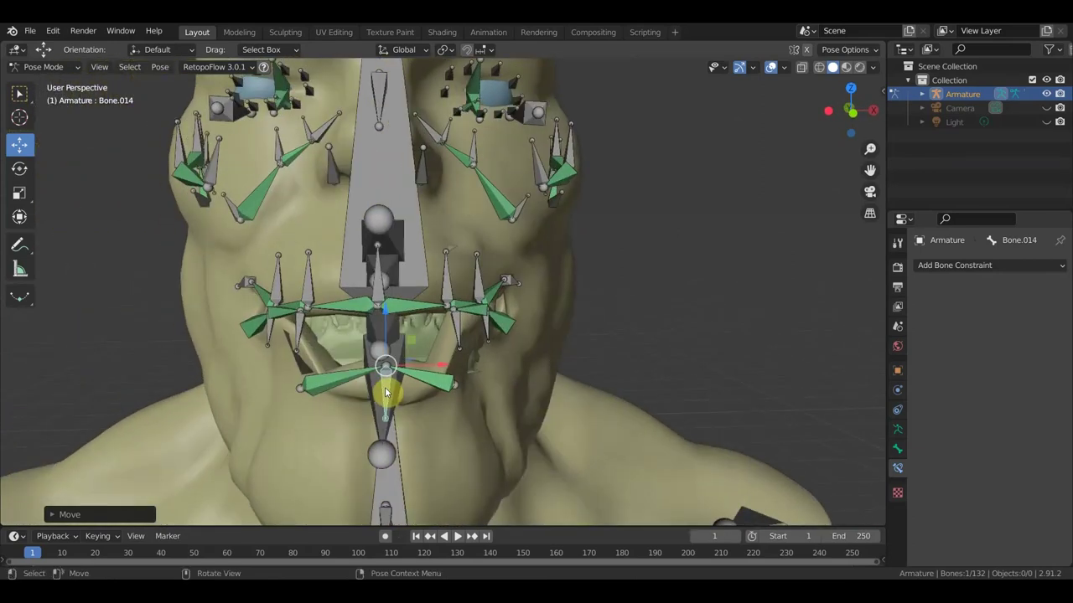
Undo the lip and chin moves back to the wide-open jaw pose.
key(ctrl+z)
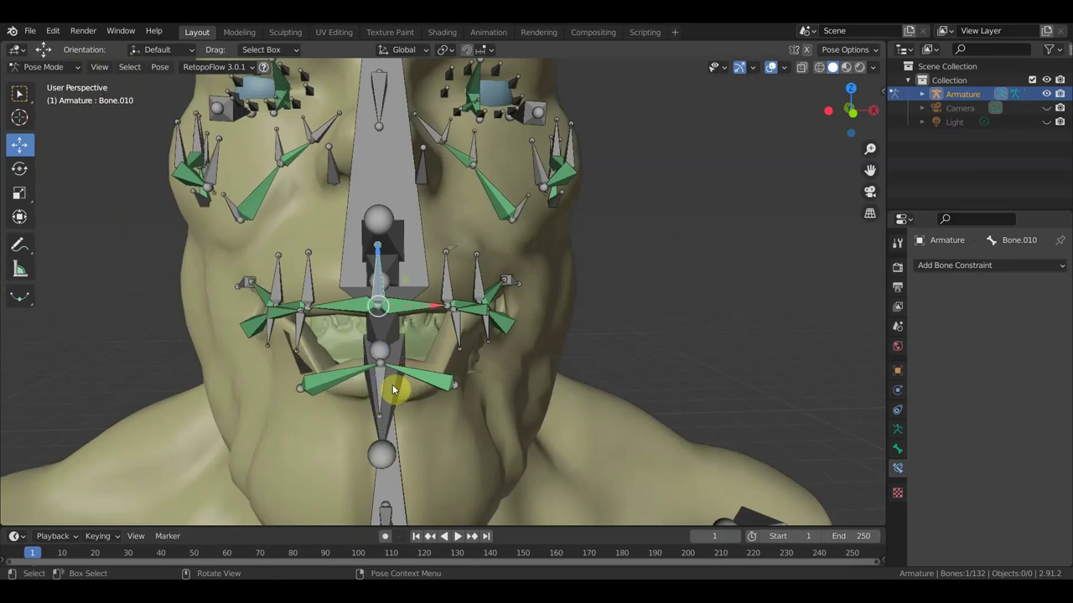
key(ctrl+z)
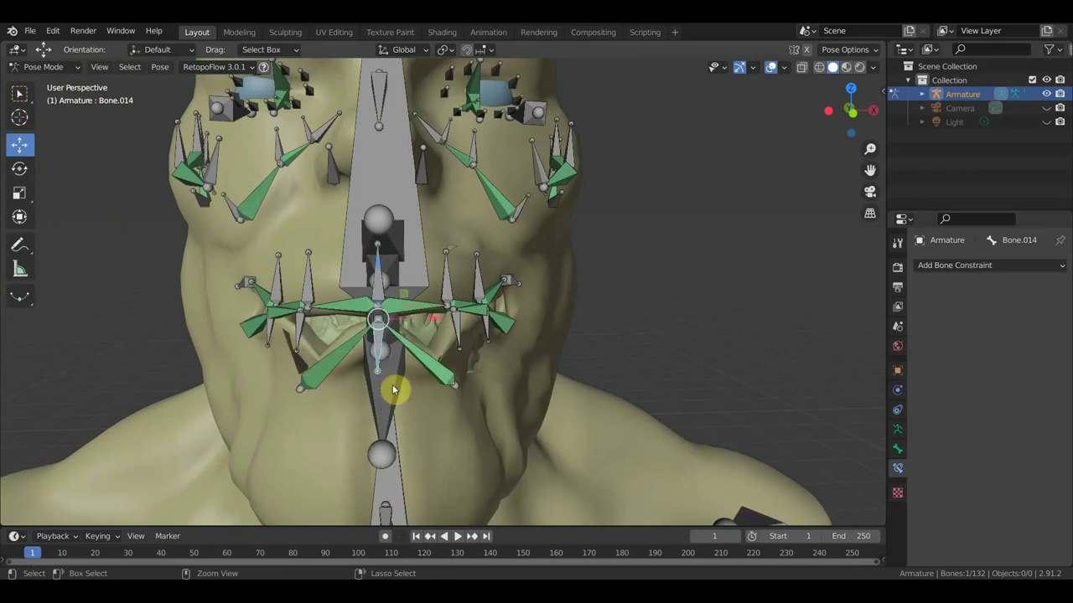
key(ctrl+z)
key(ctrl+z)
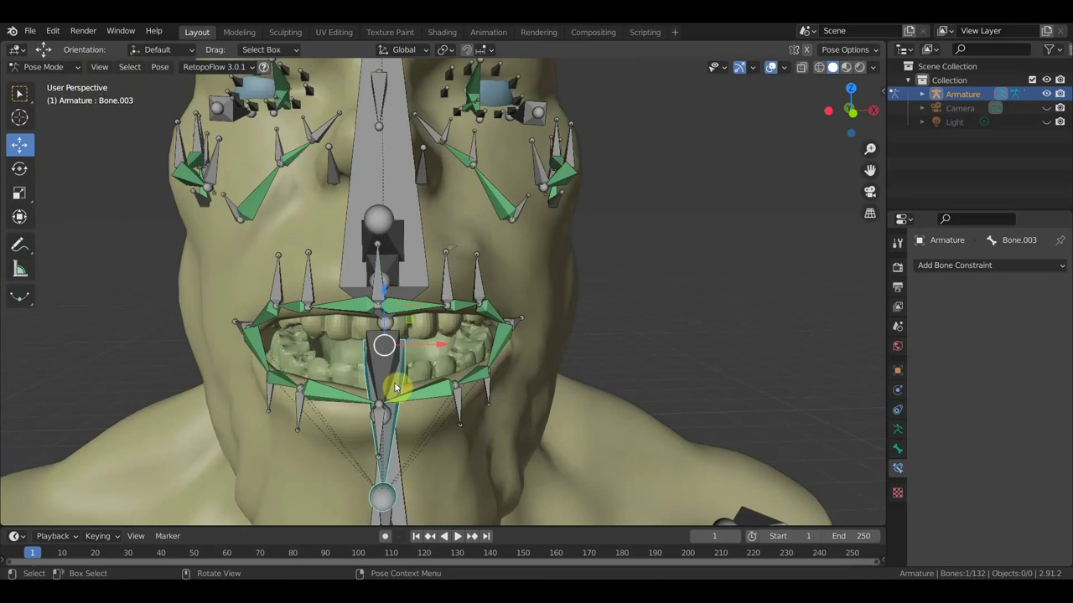
click(50, 67)
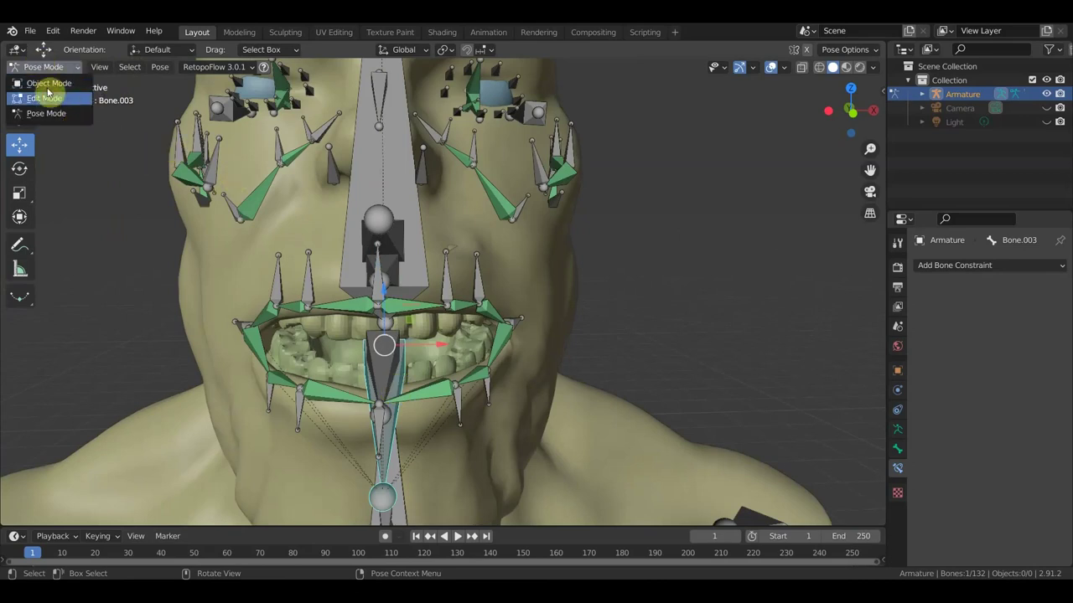
In Edit Mode, parent the lower-lip bone to the cheek bone as Connected.
click(47, 98)
middle_drag(359, 192, 282, 220)
click(260, 284)
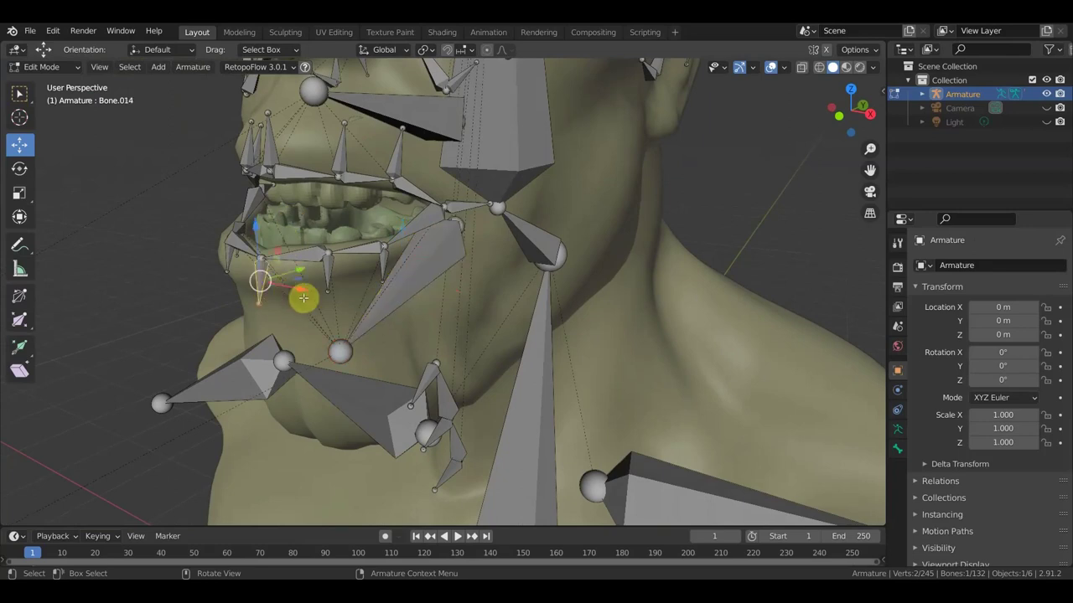
shift+click(402, 299)
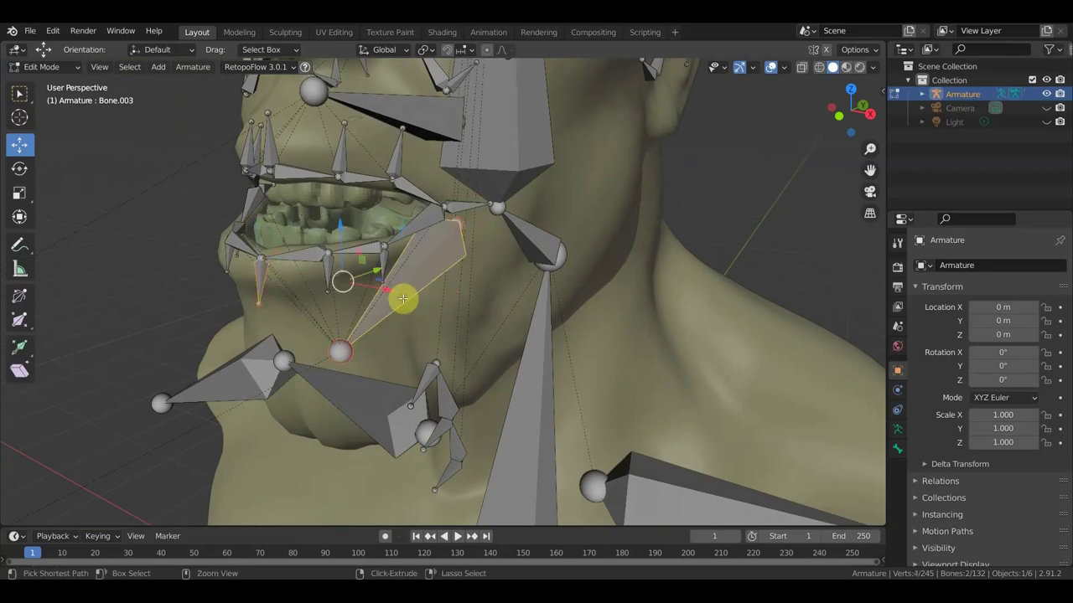
key(ctrl+p)
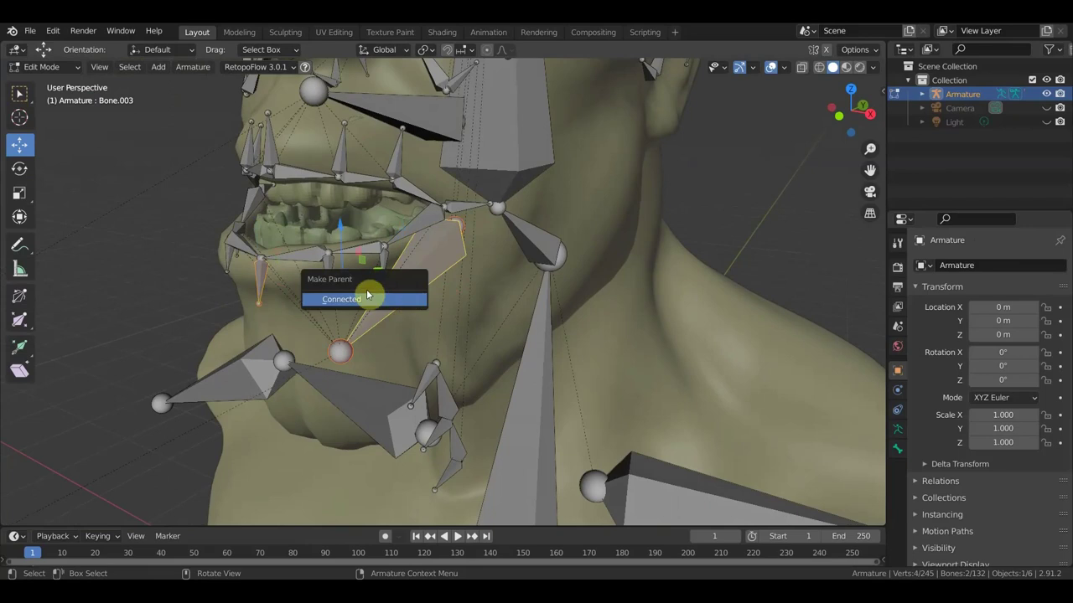
click(394, 299)
mouse_move(301, 313)
middle_down()
mouse_move(246, 308)
mouse_move(288, 299)
middle_up()
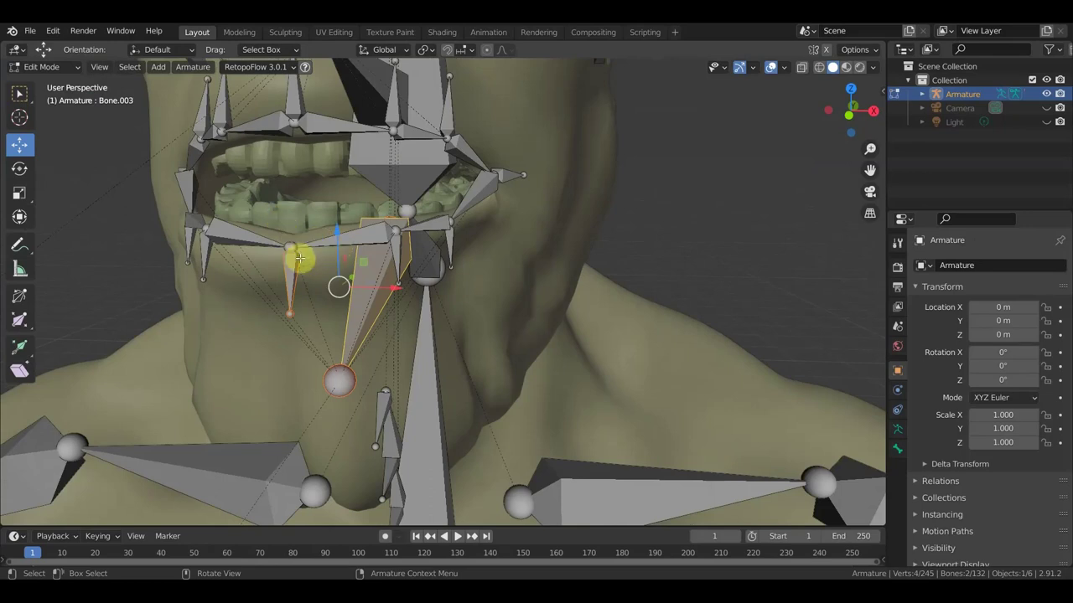
click(46, 67)
In Pose Mode, give jaw bone Bone.022 a Stretch To constraint targeting lip bone Bone.014.
click(41, 112)
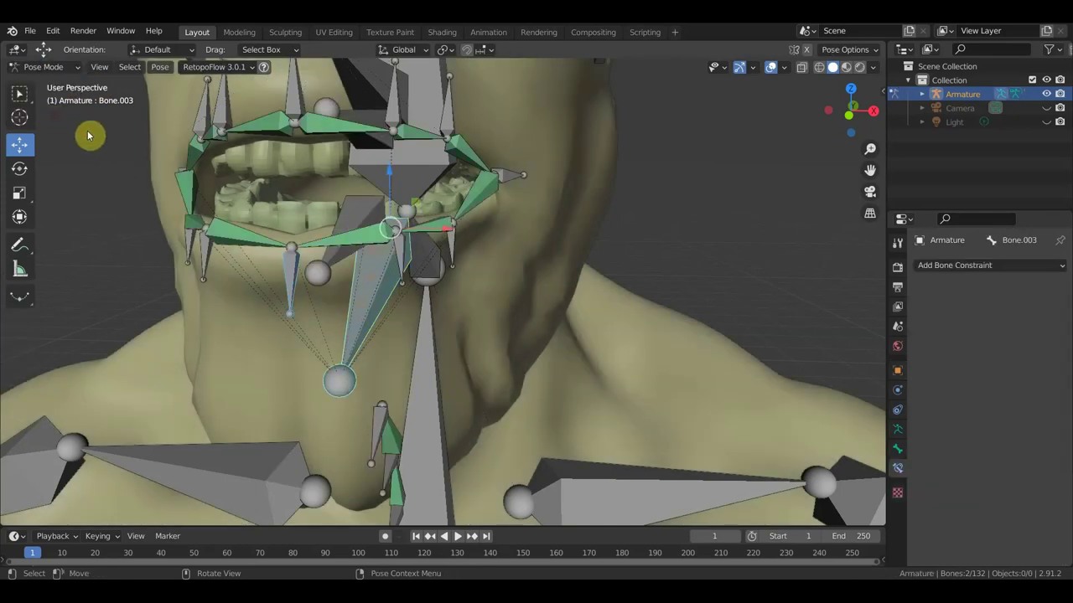
shift+click(322, 244)
key(x)
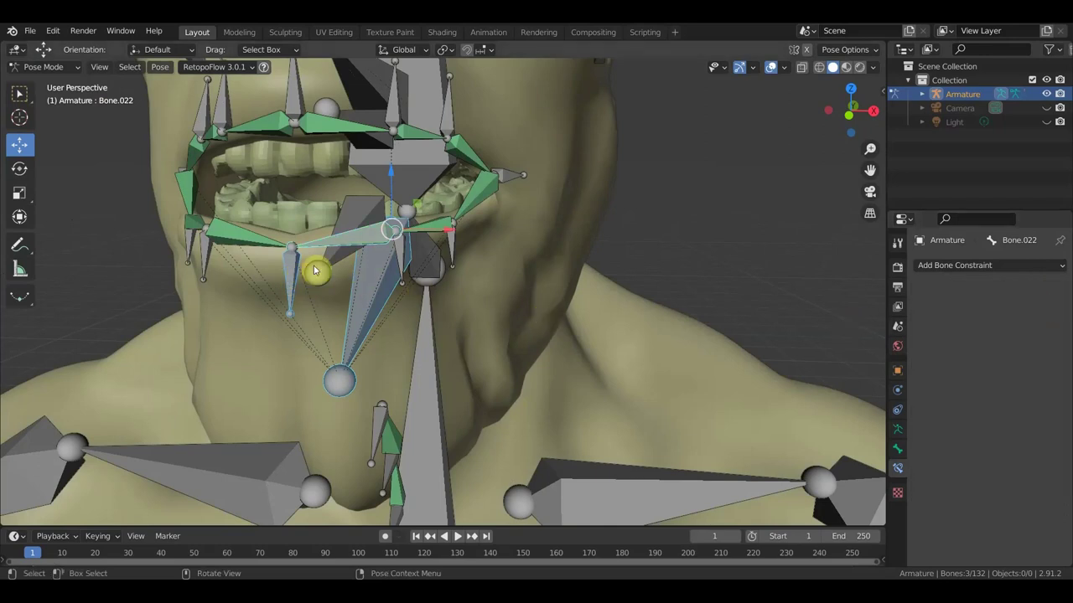
click(347, 250)
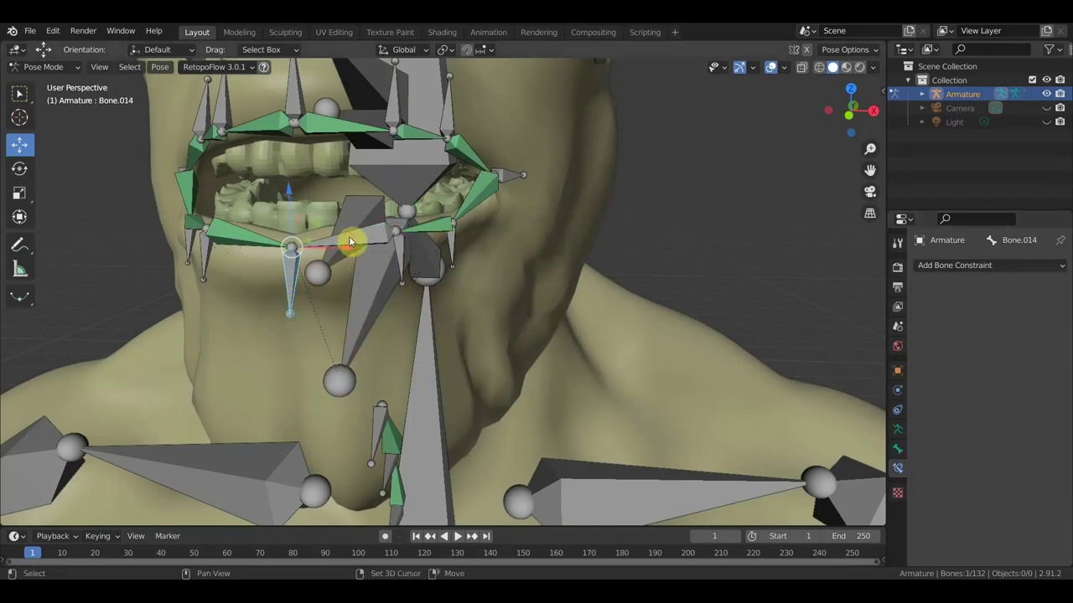
shift+click(350, 242)
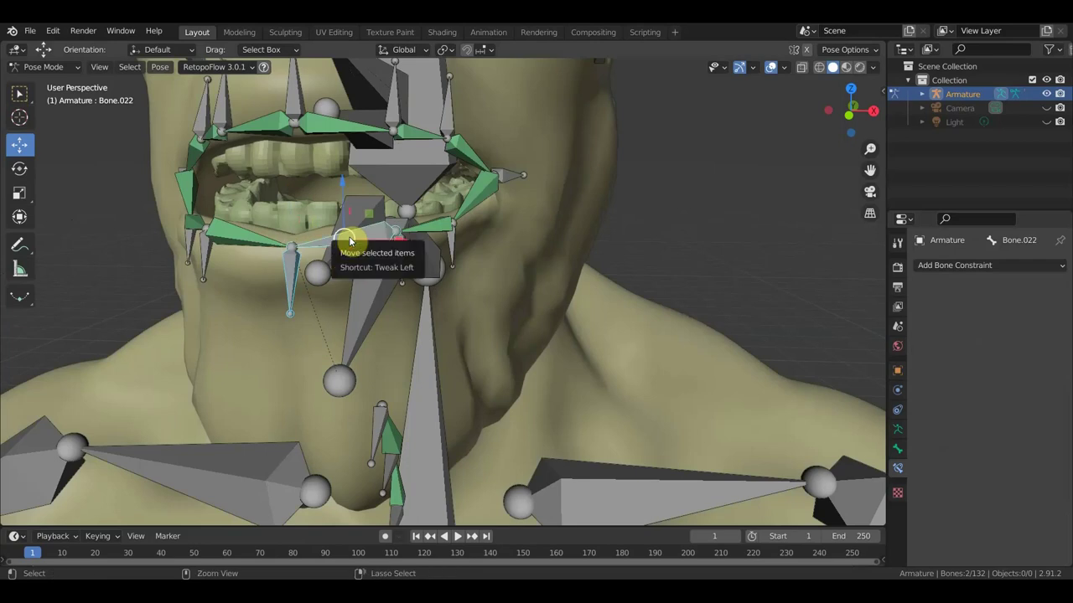
key(ctrl+shift+c)
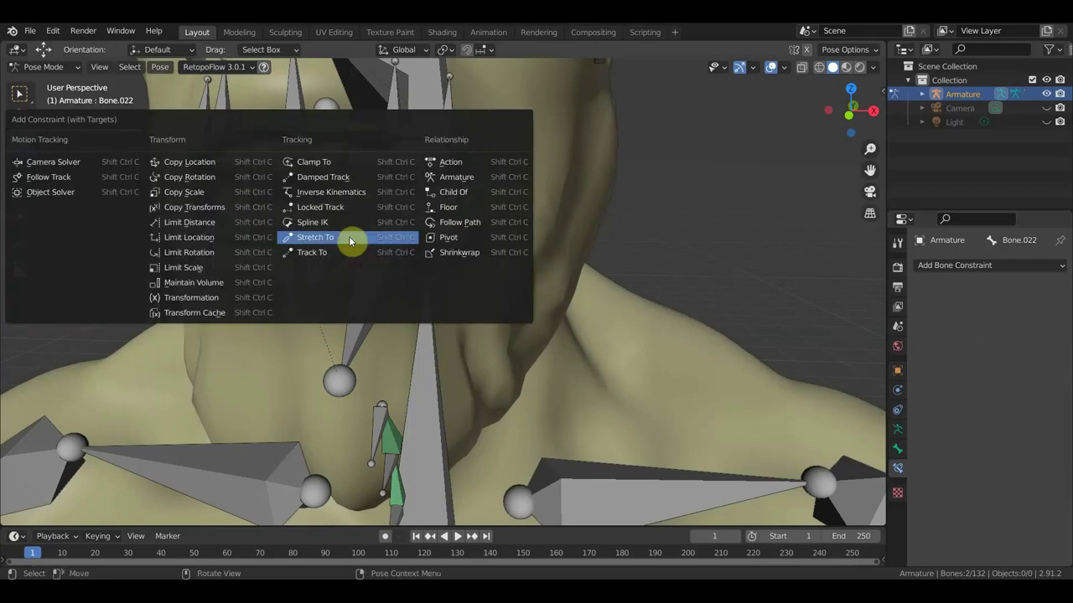
click(349, 239)
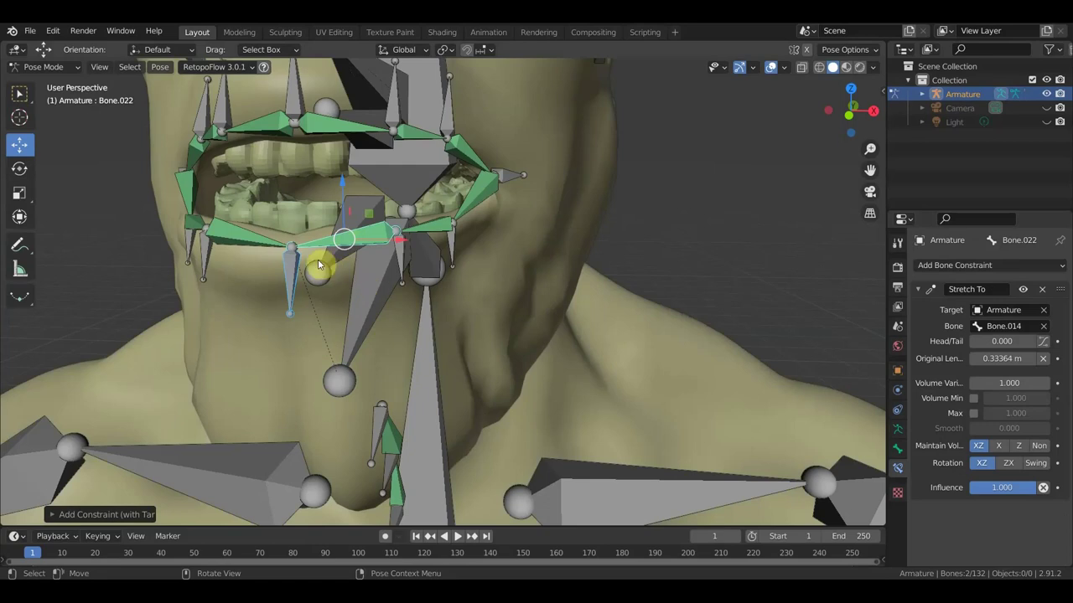
Test-move lower-lip bones Bone.014 and Bone.015, orbiting to see the side of the head.
click(286, 305)
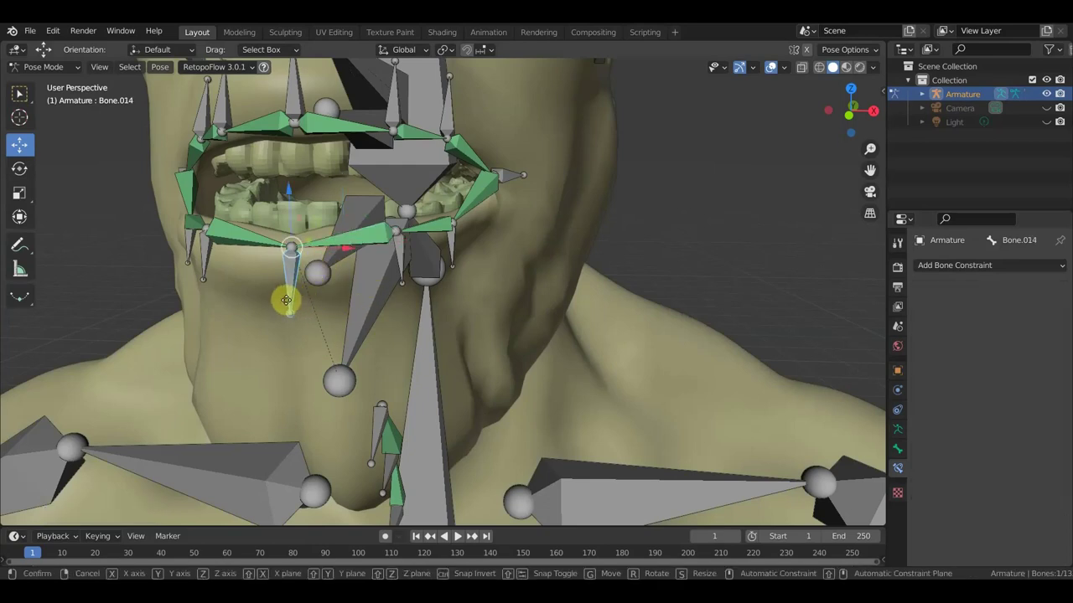
key(g)
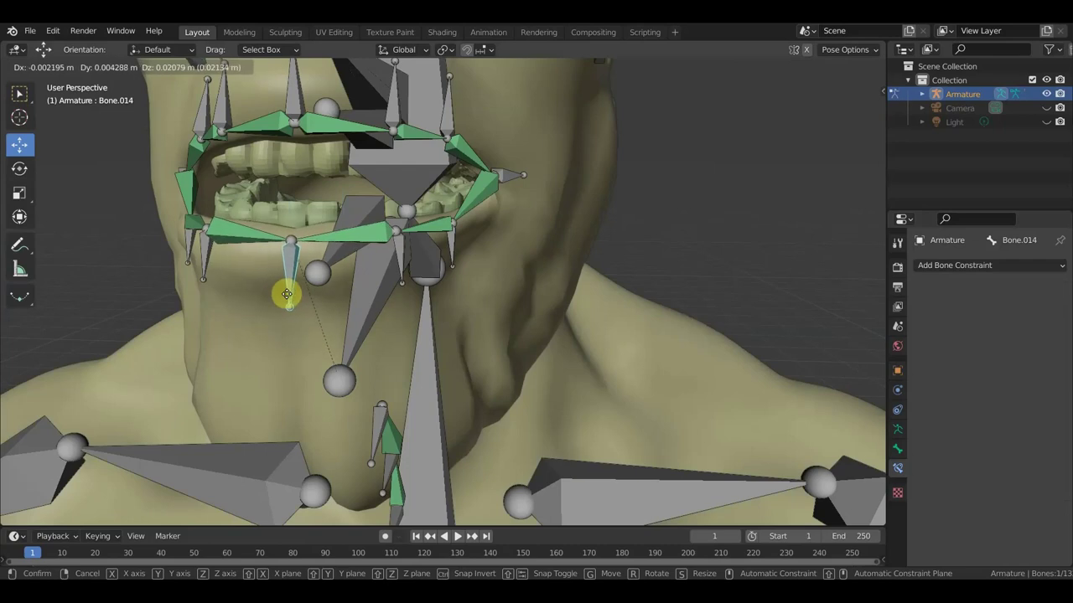
click(290, 293)
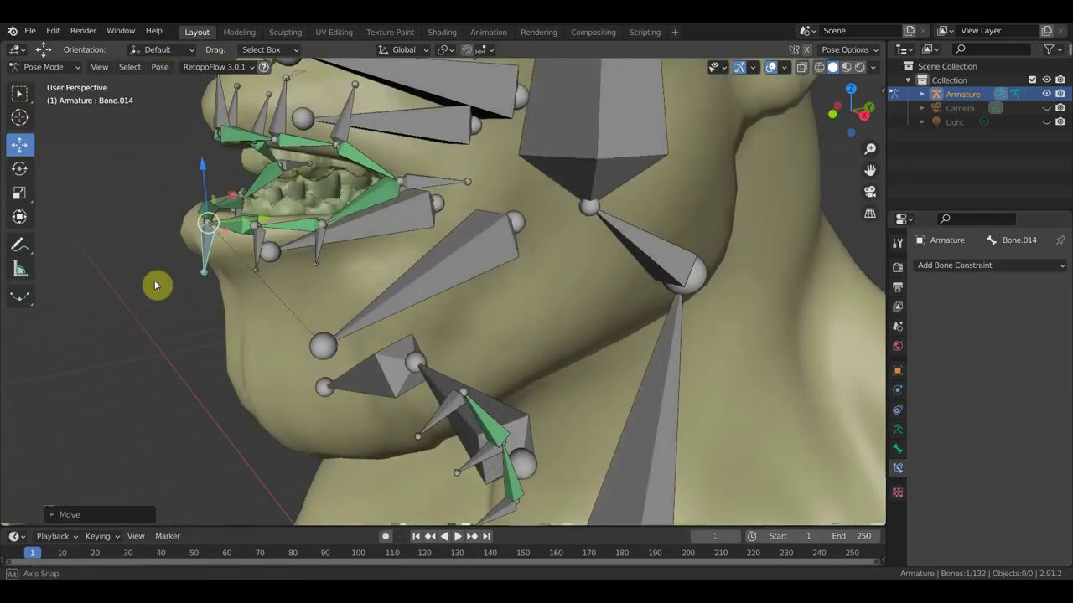
middle_drag(244, 278, 144, 280)
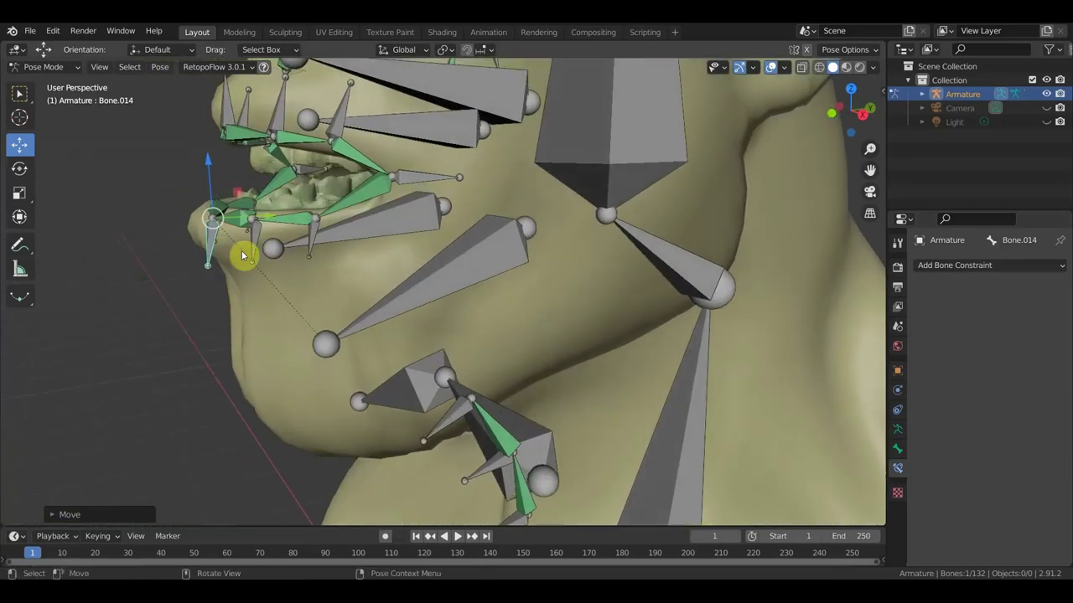
middle_drag(242, 253, 277, 253)
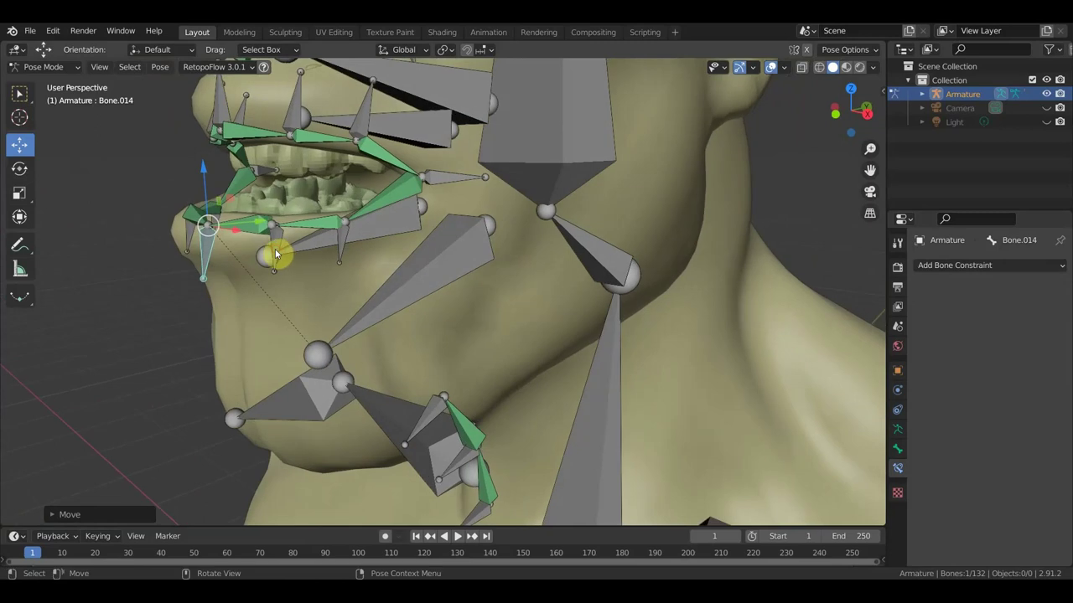
click(275, 254)
key(g)
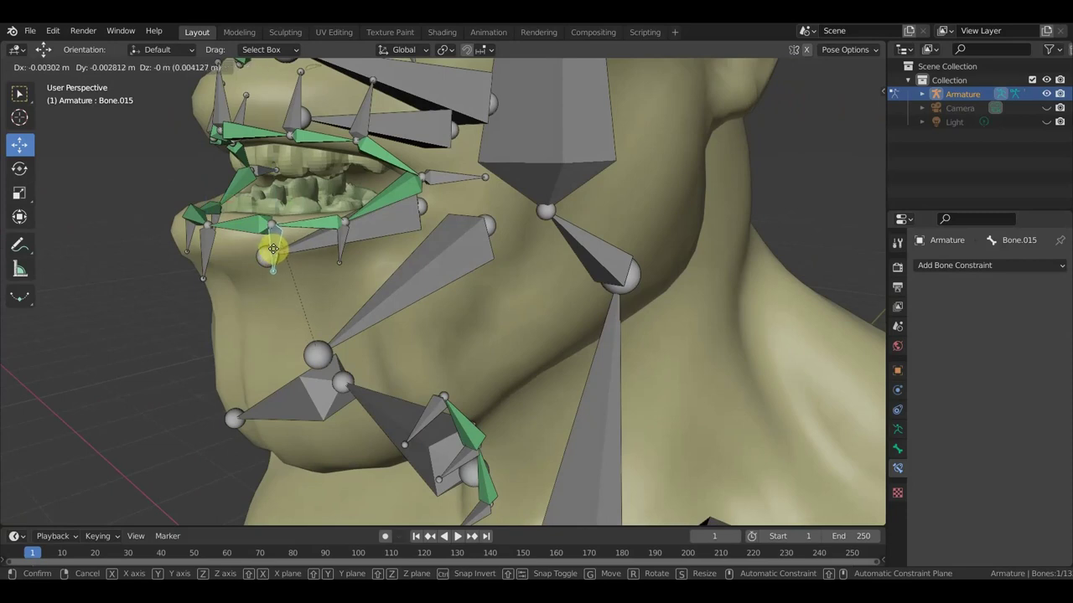
click(274, 251)
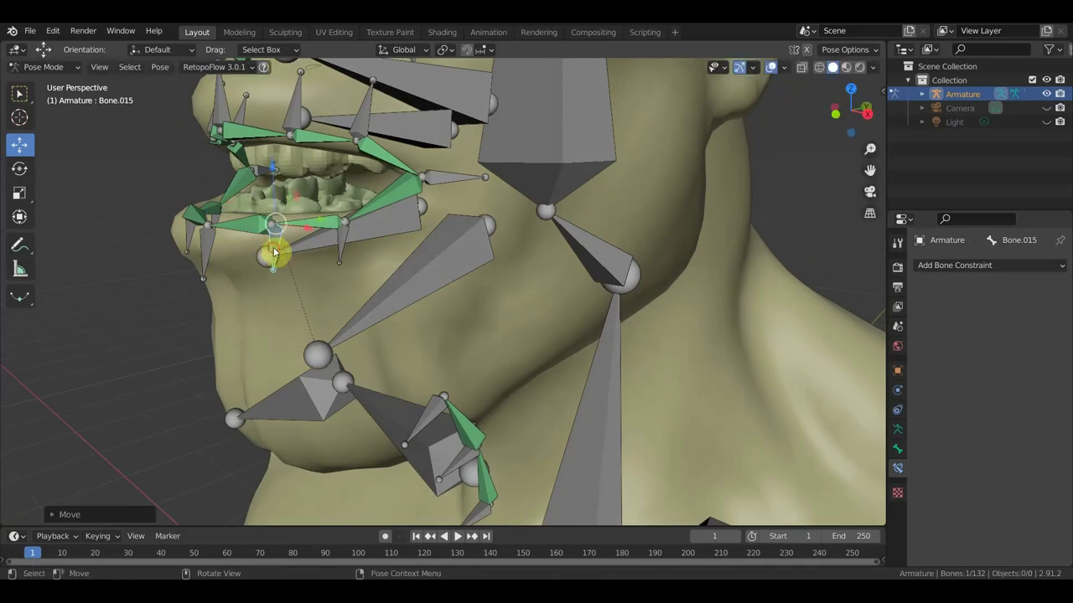
Test-move Bone.016, check the face from the front view, and undo the last two moves.
click(346, 242)
key(g)
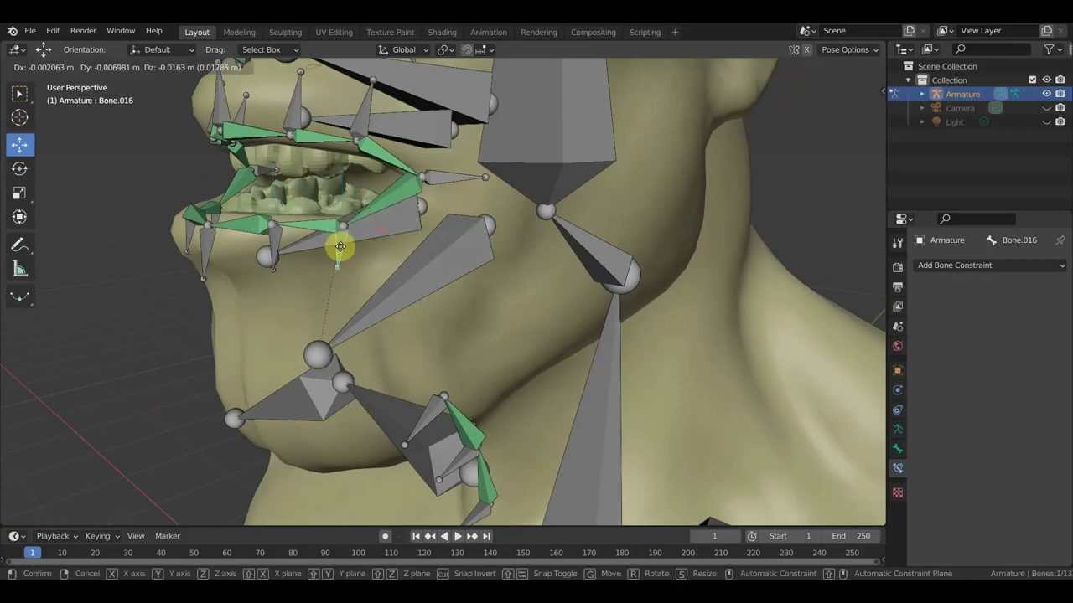
click(347, 248)
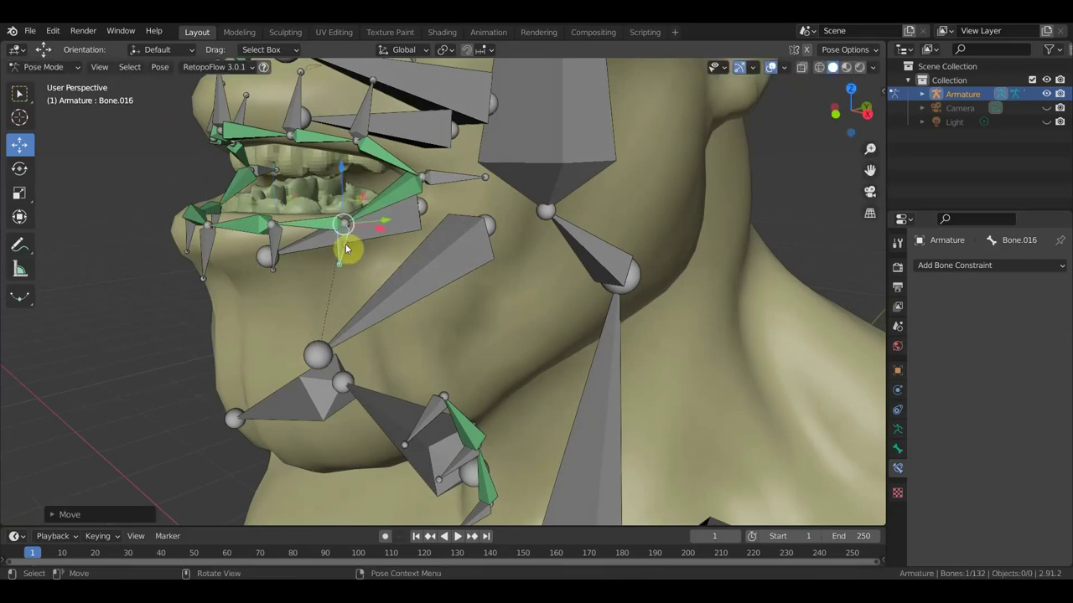
key(KP_1)
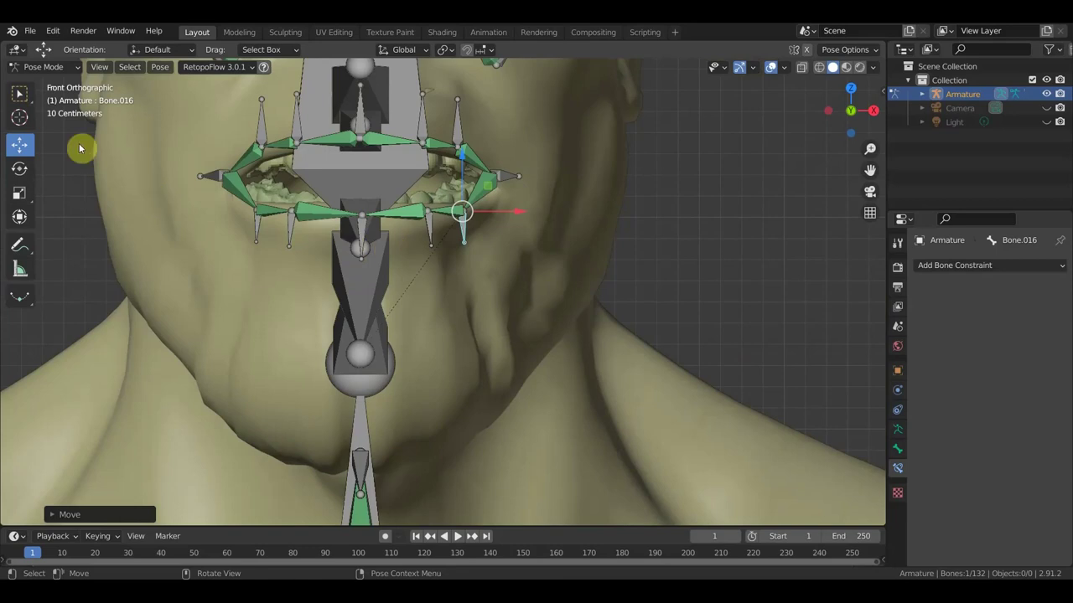
key(ctrl+z)
key(ctrl+z)
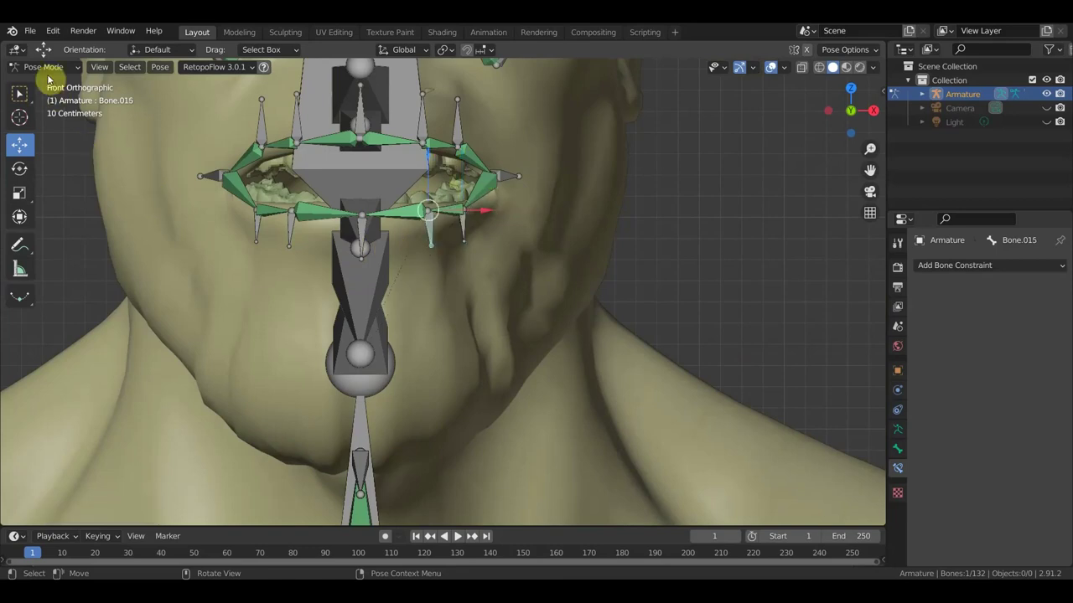
key(ctrl+z)
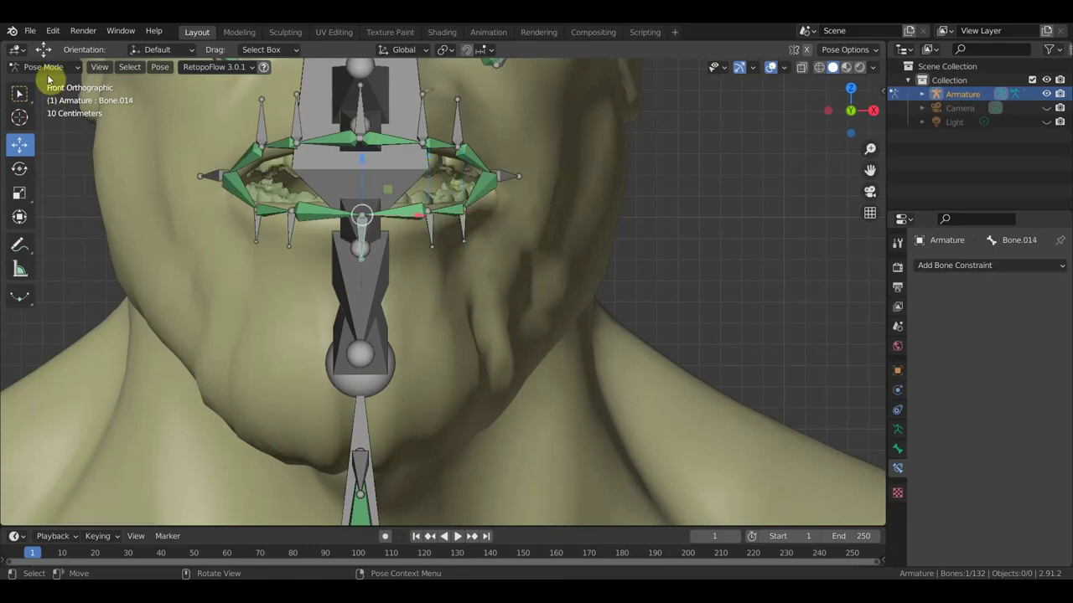
Switch the armature to Edit Mode and delete the two old lower-lip bones.
click(40, 67)
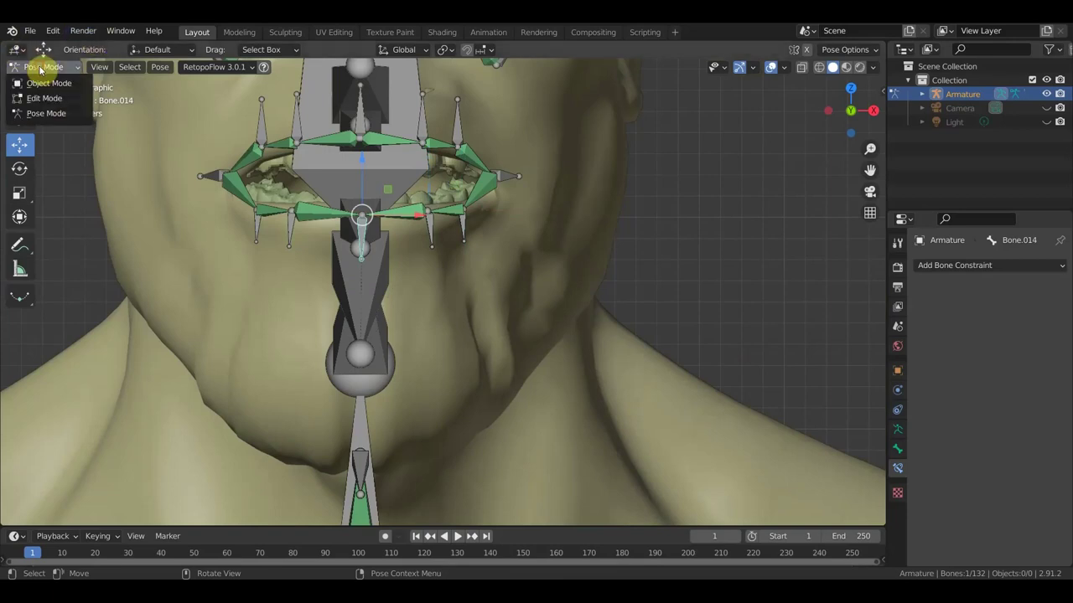
click(44, 98)
scroll(361, 220, up, 2)
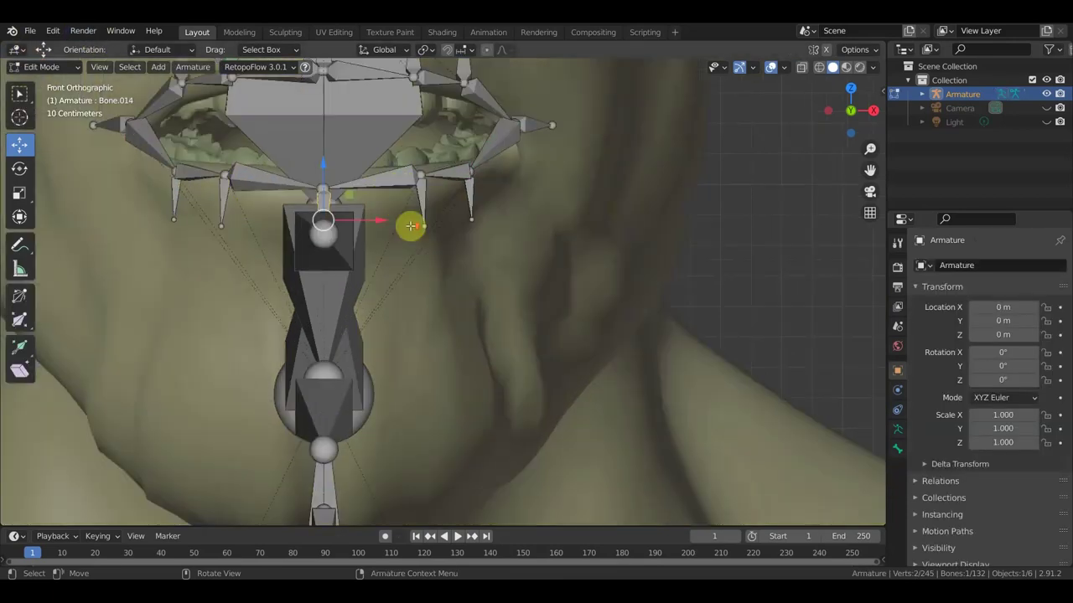
click(378, 183)
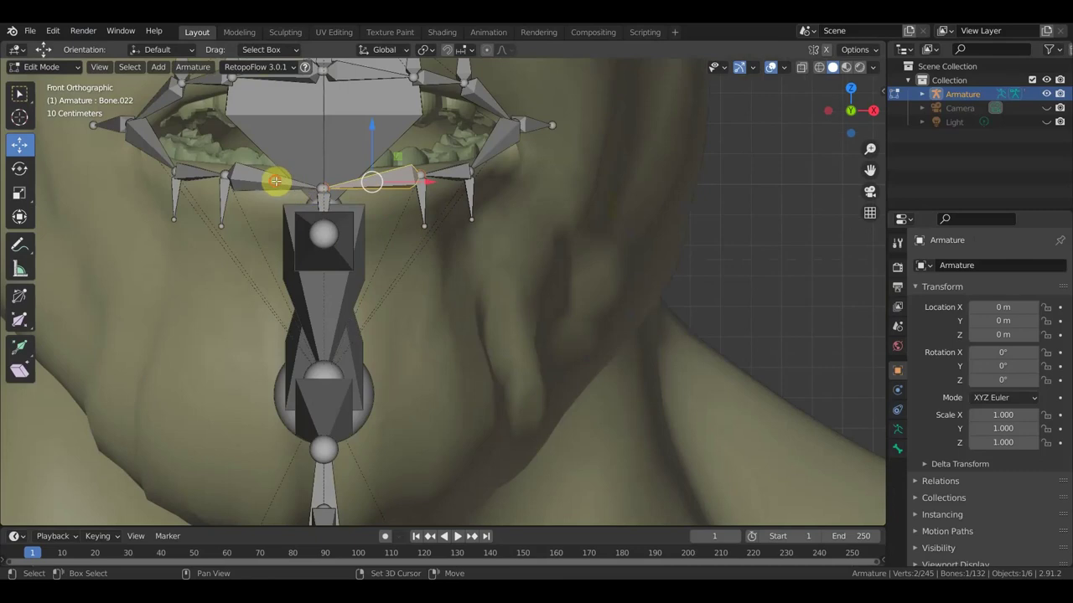
shift+click(275, 181)
key(x)
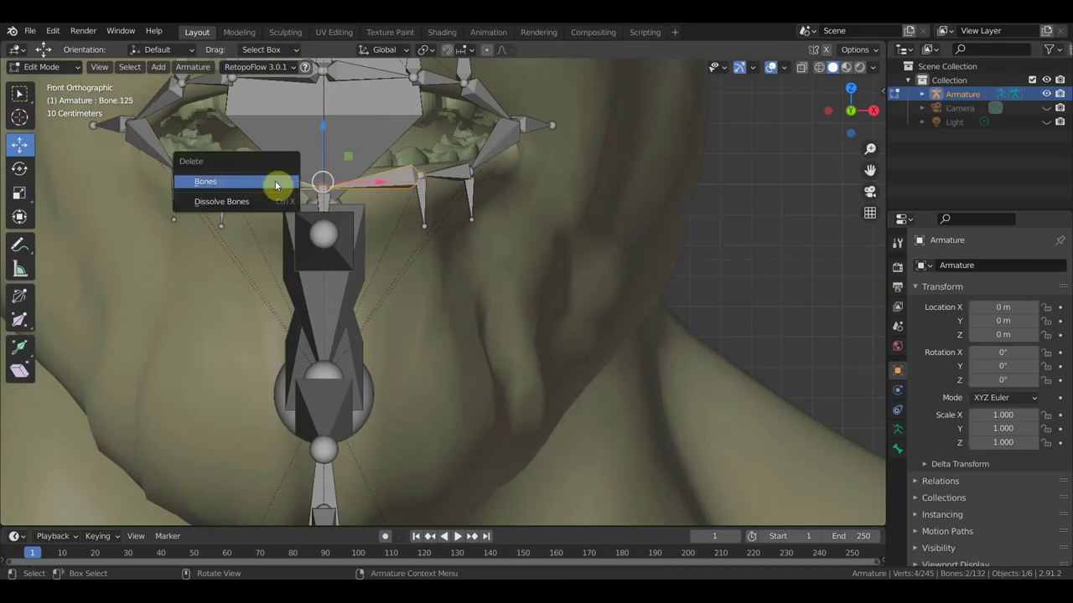
click(276, 183)
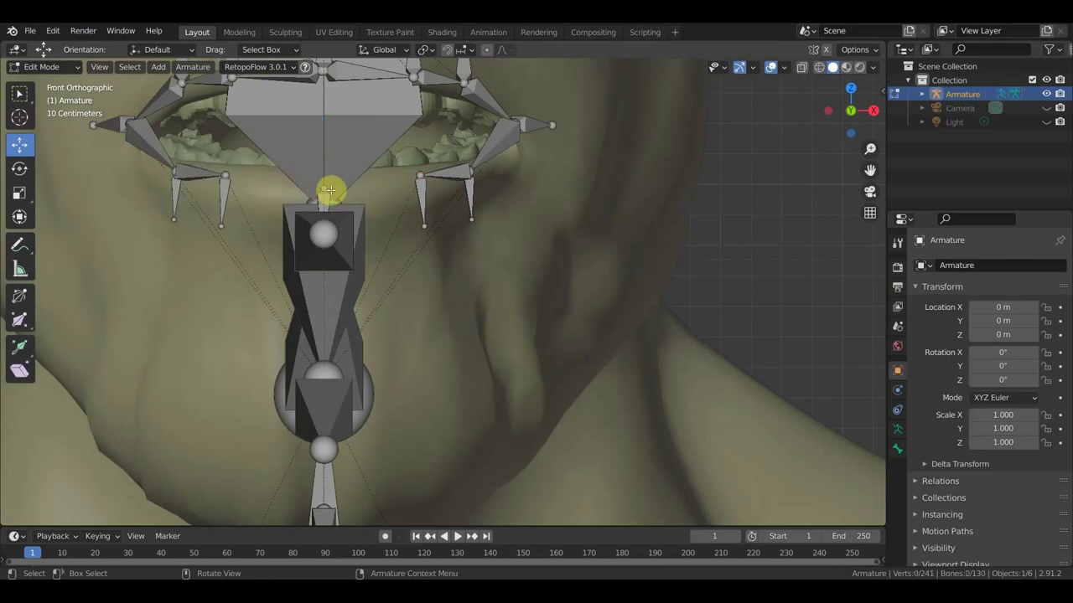
Extrude a new bone along the lower lip from Bone.014's joint.
click(420, 177)
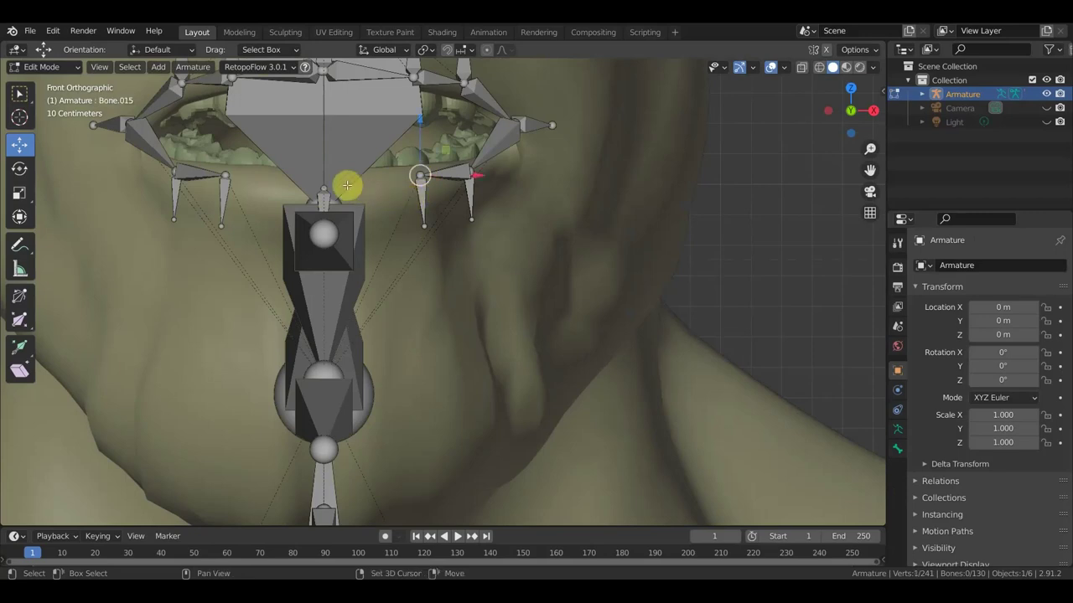
shift+click(352, 193)
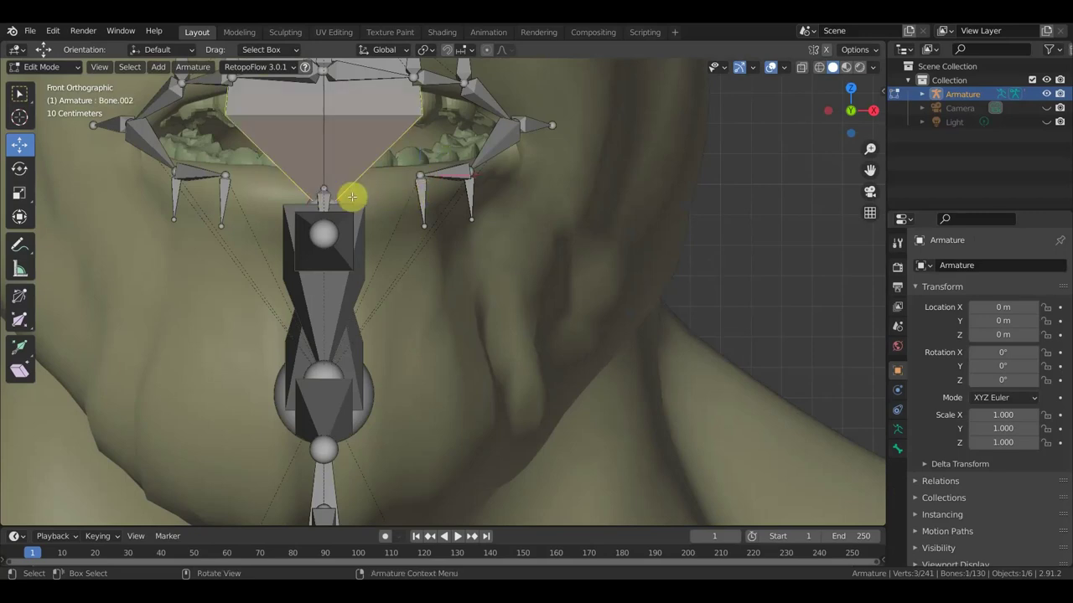
middle_drag(352, 192, 322, 224)
scroll(322, 224, down, 2)
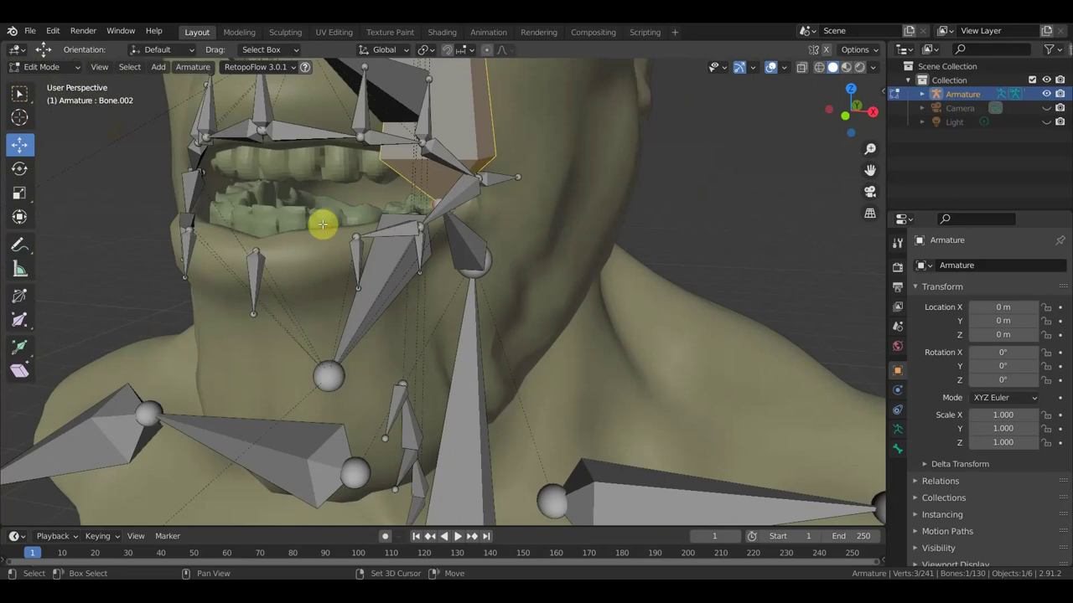
click(42, 67)
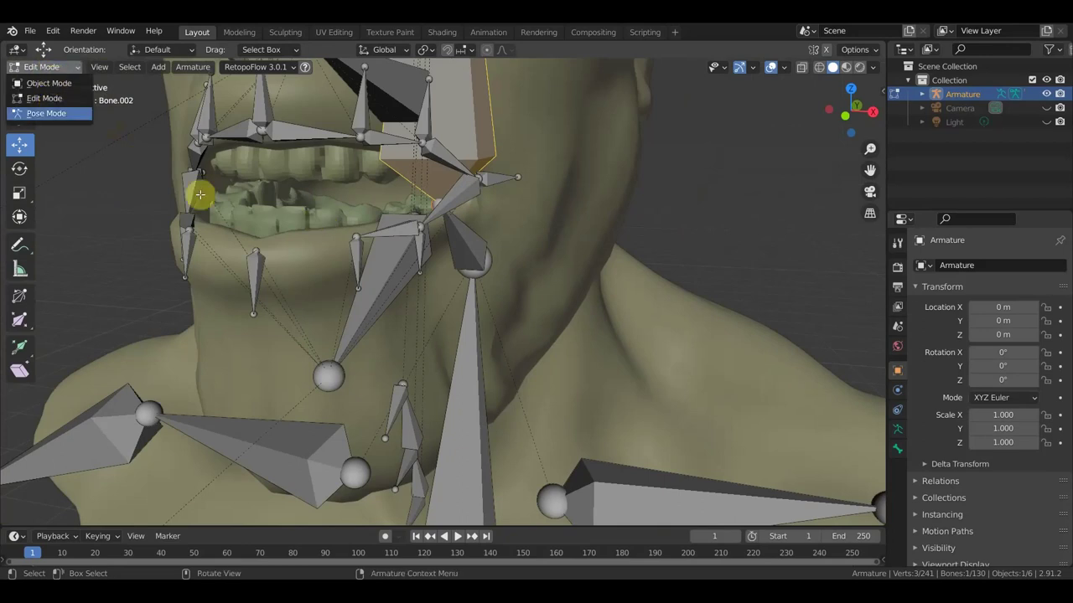
click(353, 240)
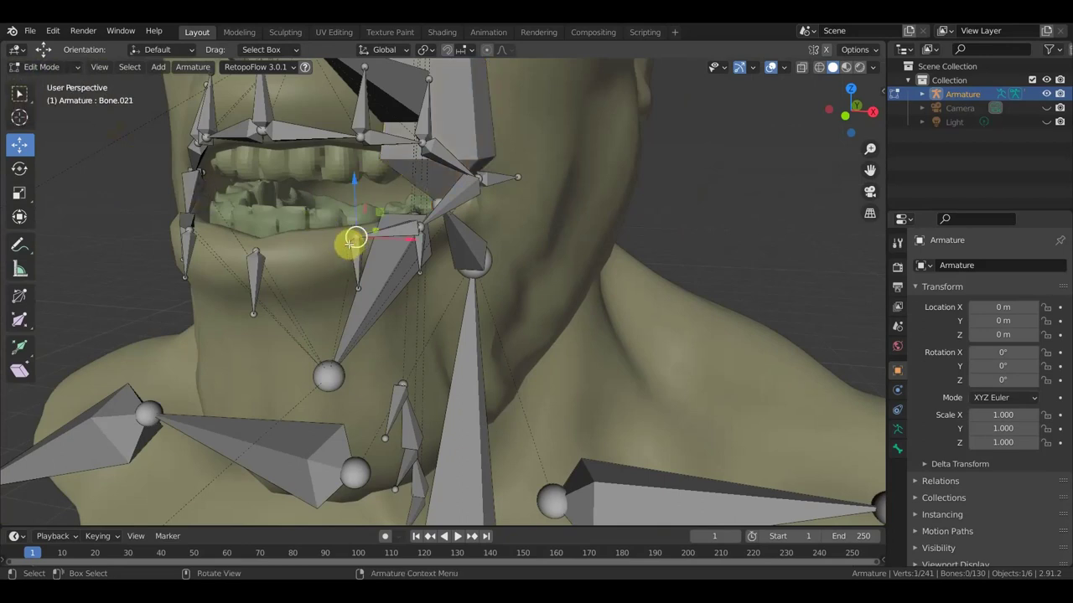
click(270, 255)
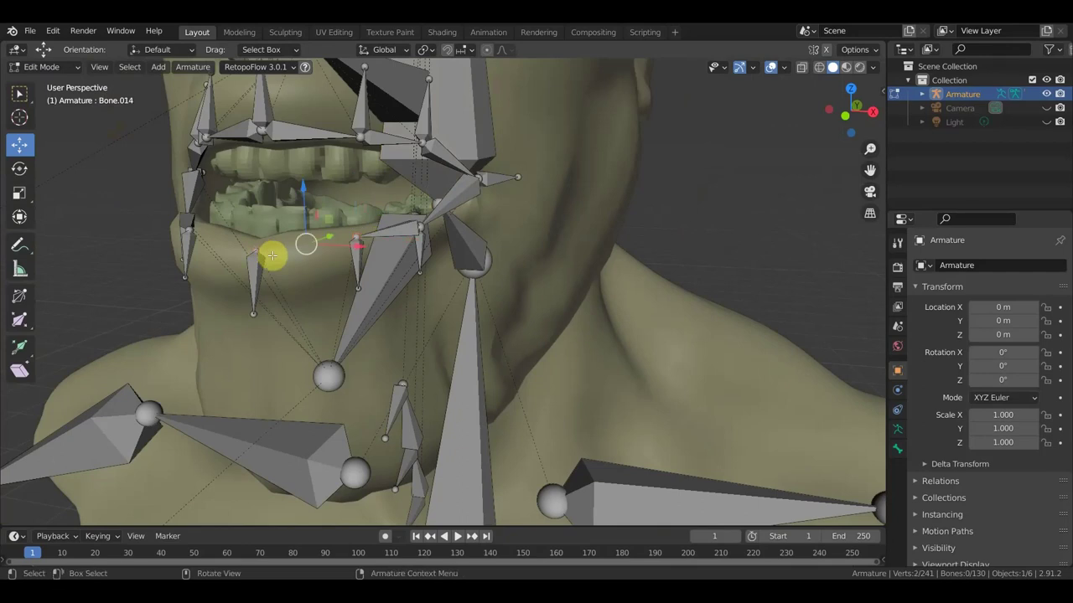
ctrl+right_click(271, 255)
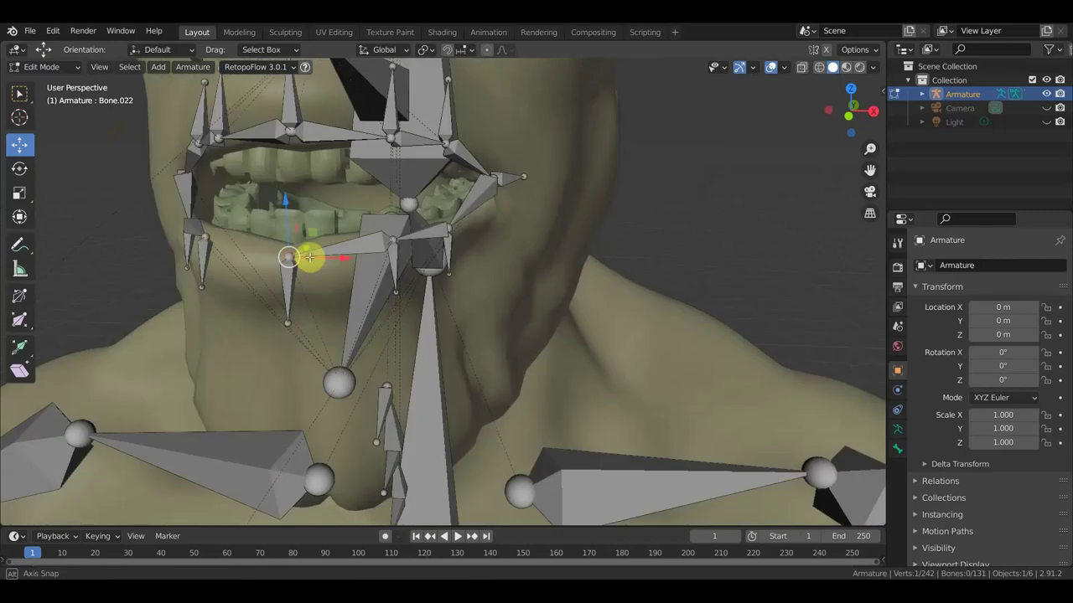
middle_drag(271, 255, 375, 253)
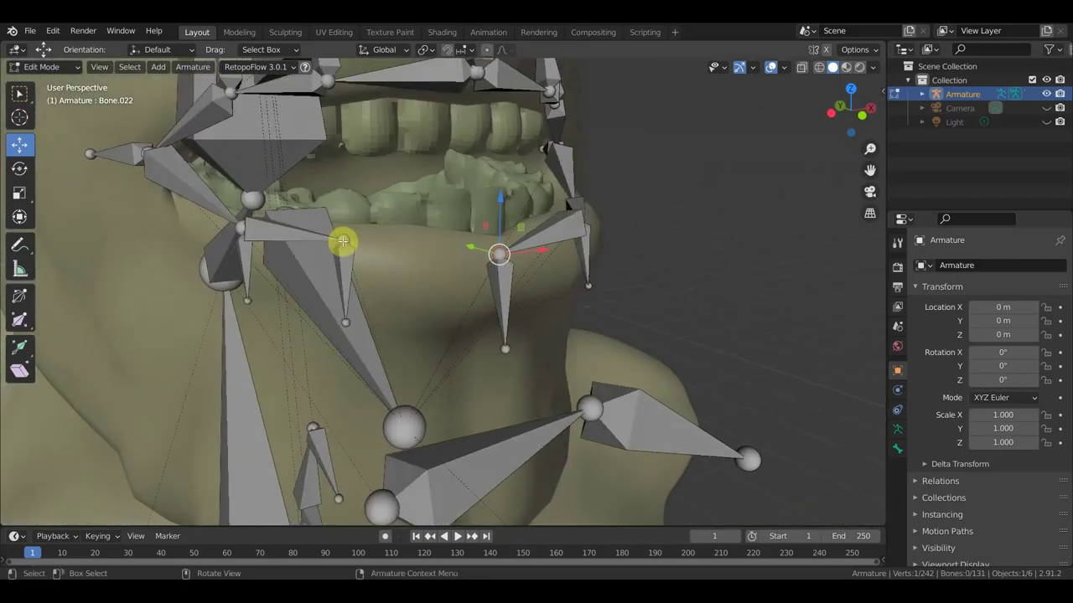
Fill a new bone, Bone.125, bridging the two lower-lip joints.
click(339, 240)
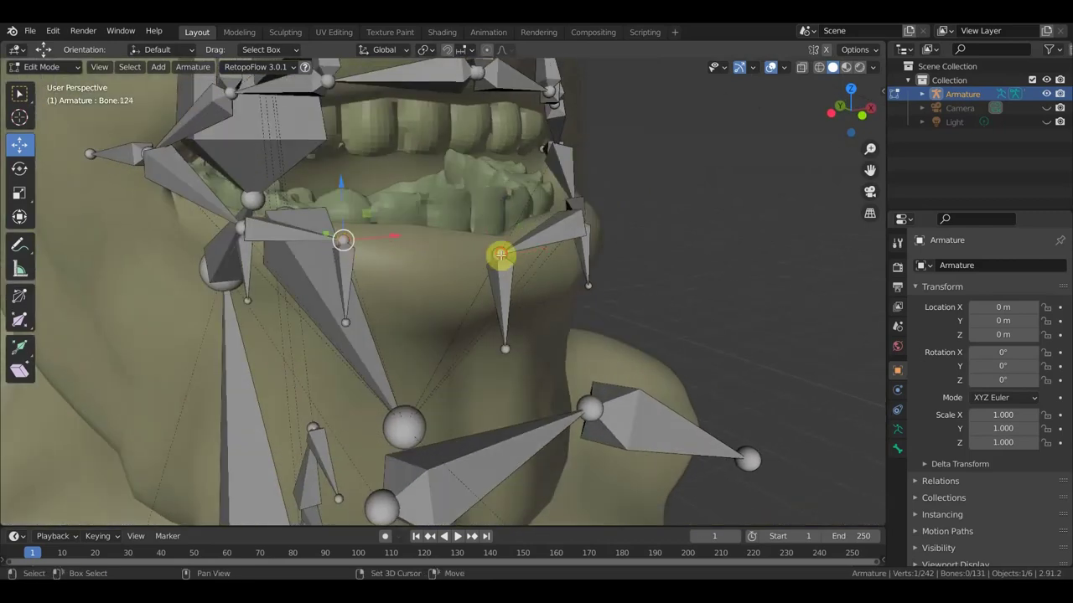
click(500, 253)
key(f)
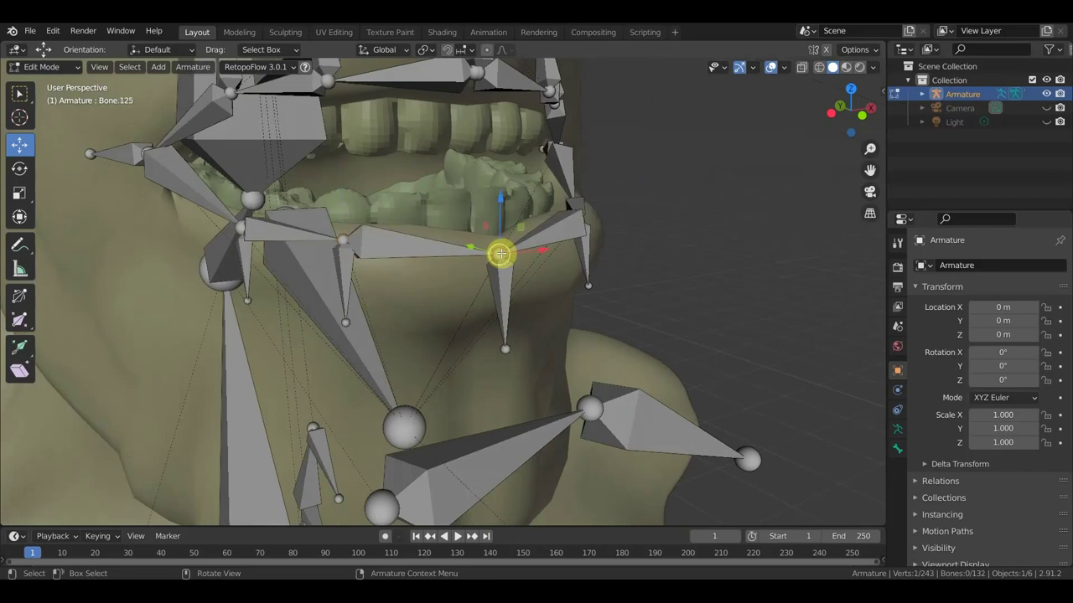
click(50, 67)
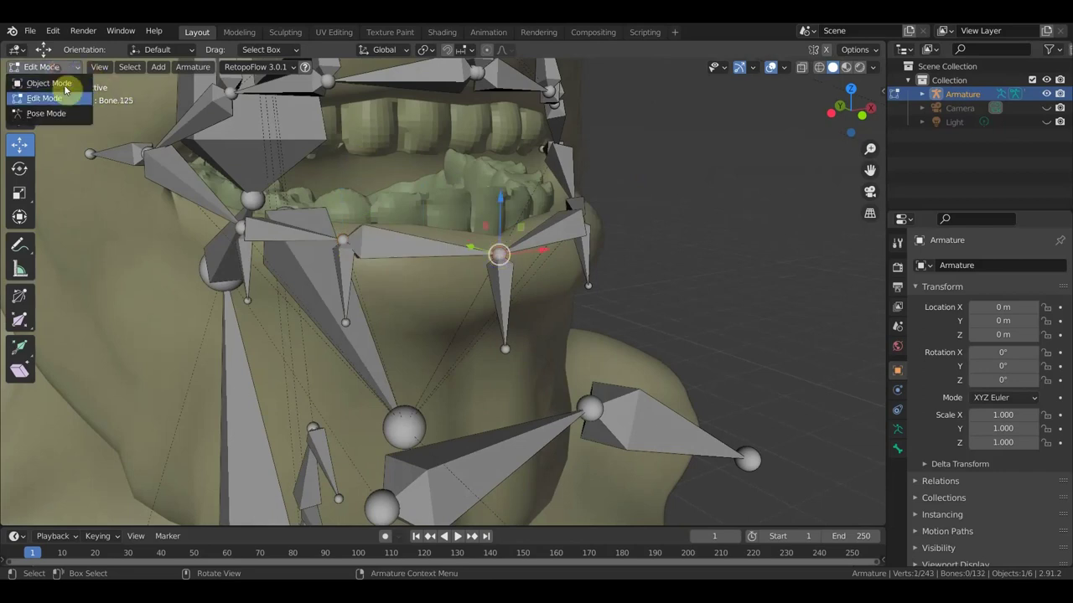
In Pose Mode, add a Stretch To constraint on Bone.125 targeting Bone.014.
click(65, 114)
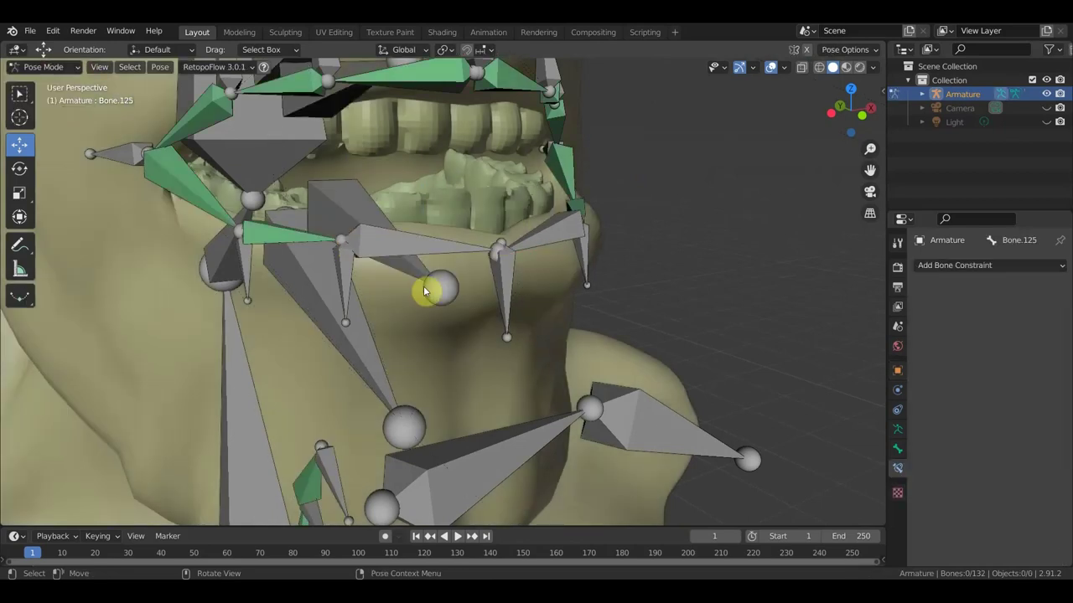
click(480, 278)
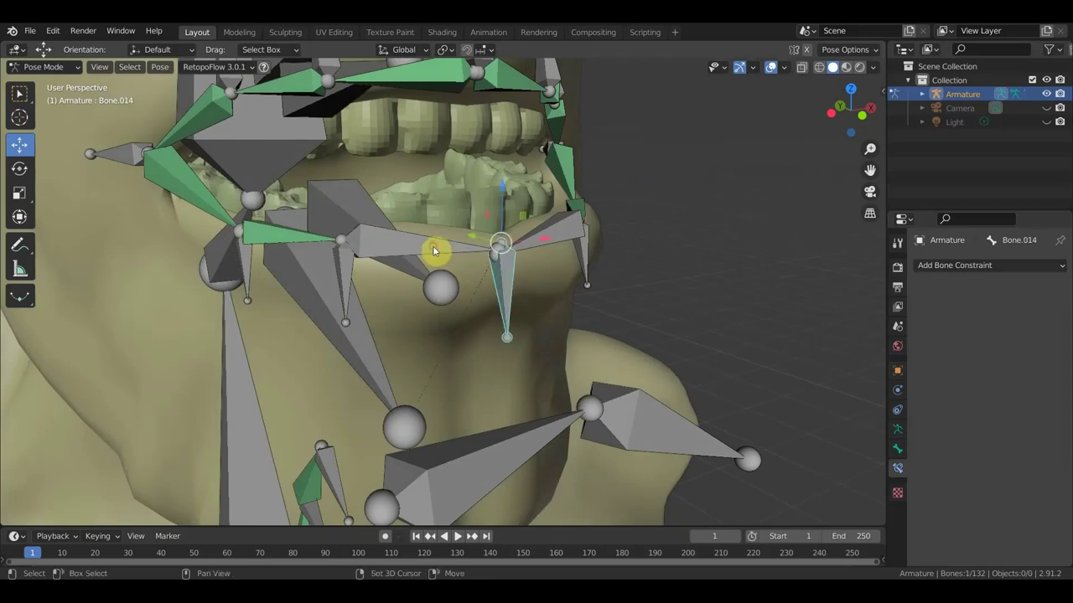
shift+click(433, 250)
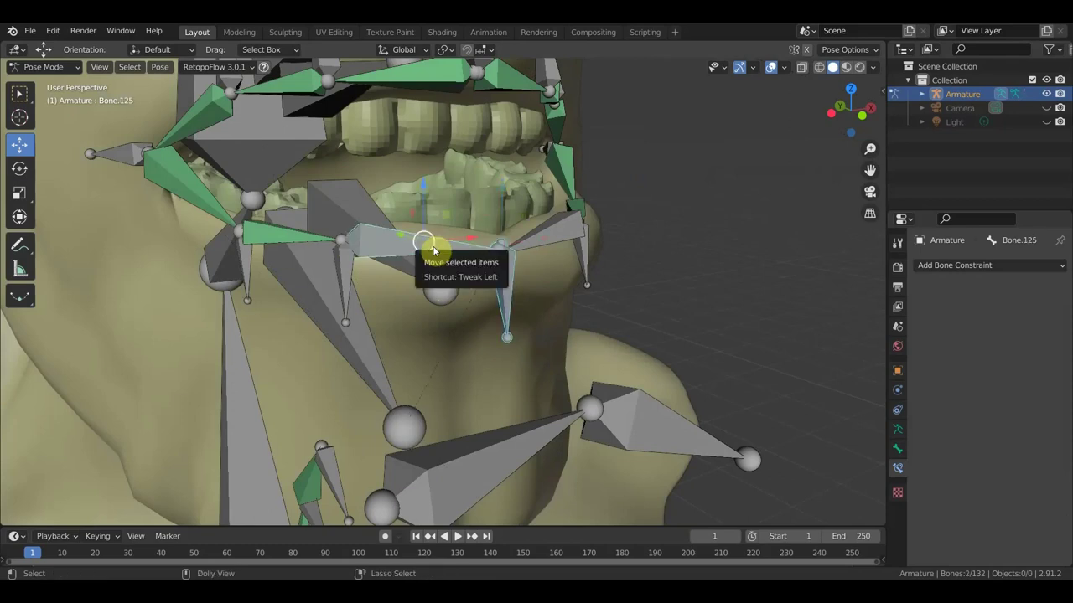
key(shift+ctrl+c)
click(433, 248)
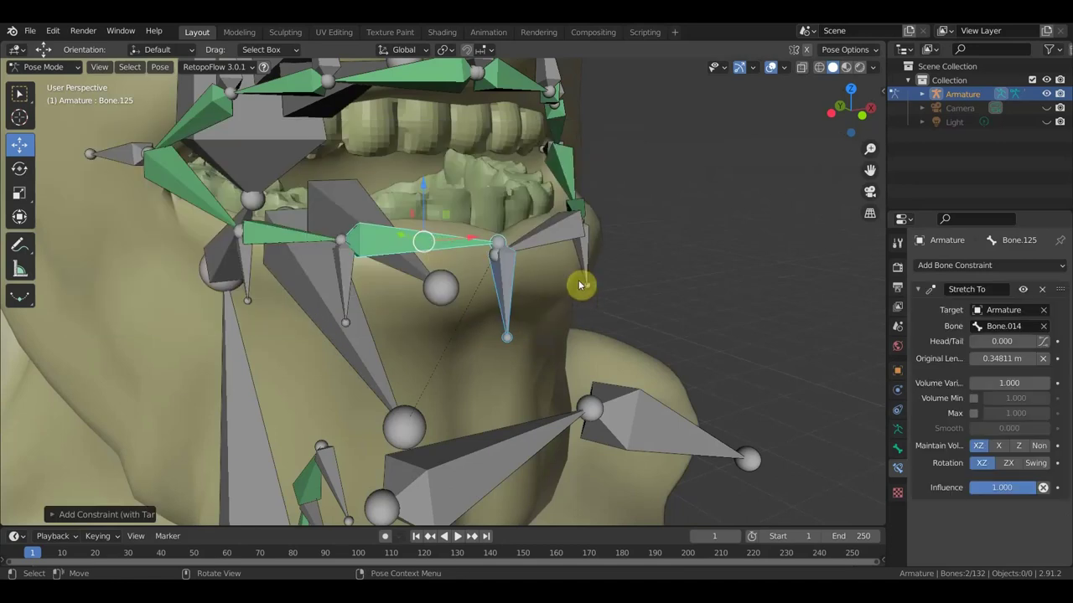
Add a Stretch To constraint on Bone.022 targeting Bone.014, then select jaw bones Bone.006 and Bone.003.
middle_drag(586, 258, 532, 274)
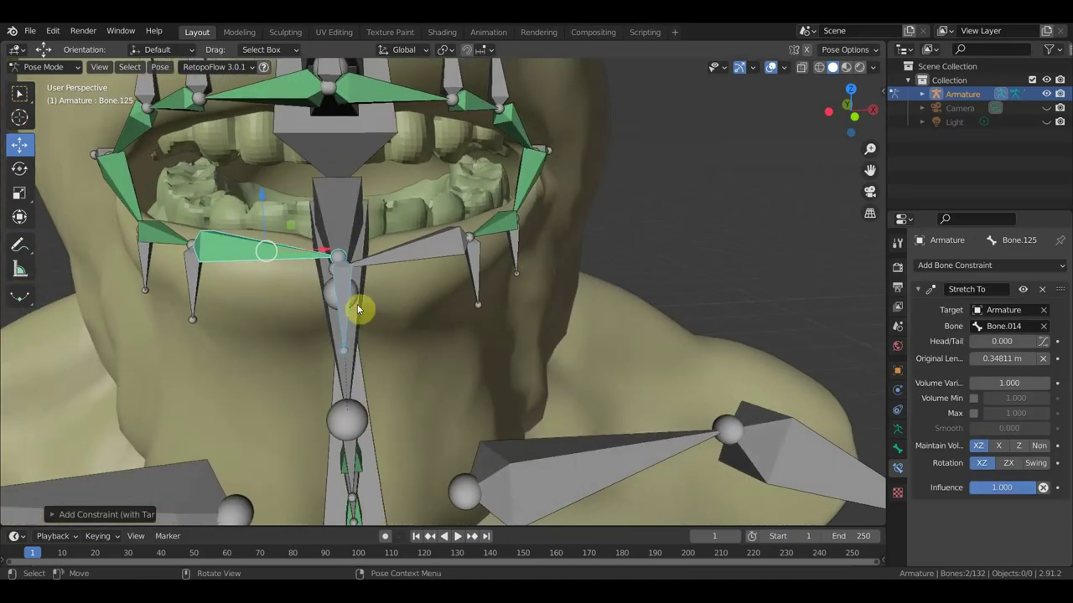
click(349, 308)
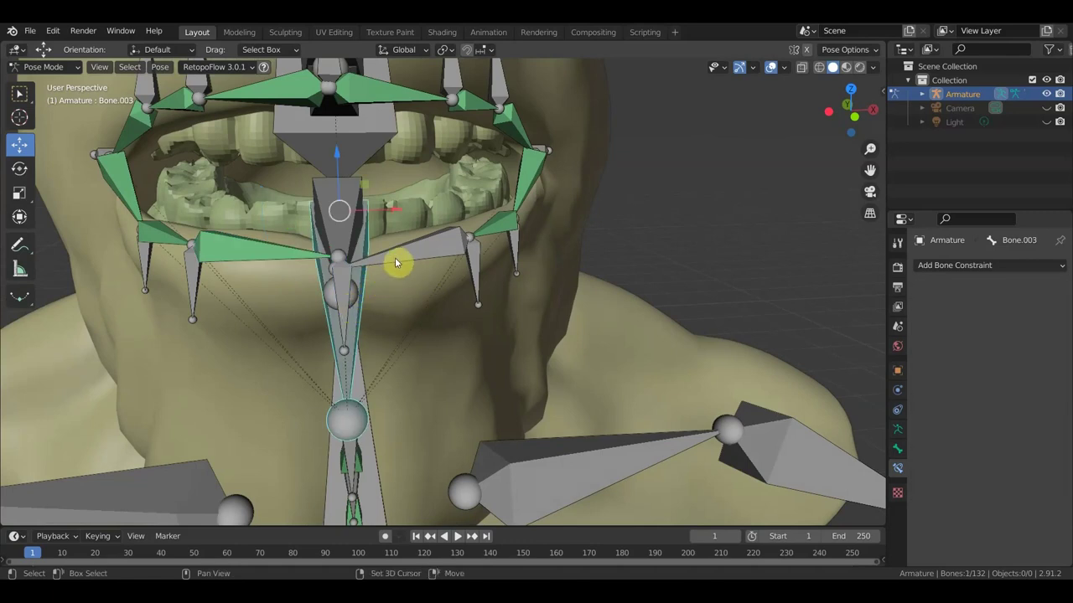
click(339, 292)
click(350, 294)
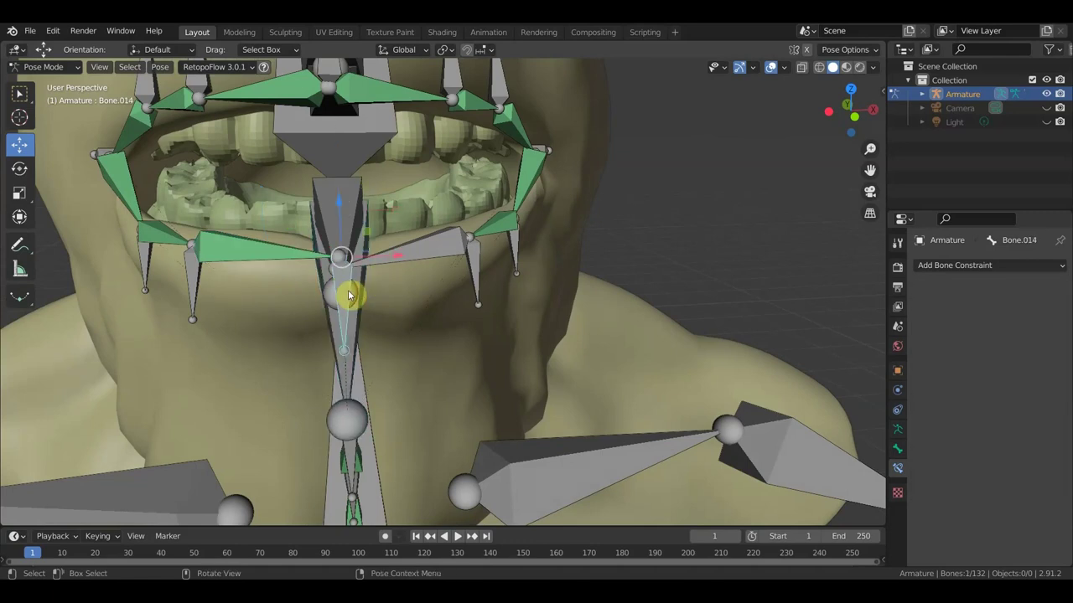
click(416, 258)
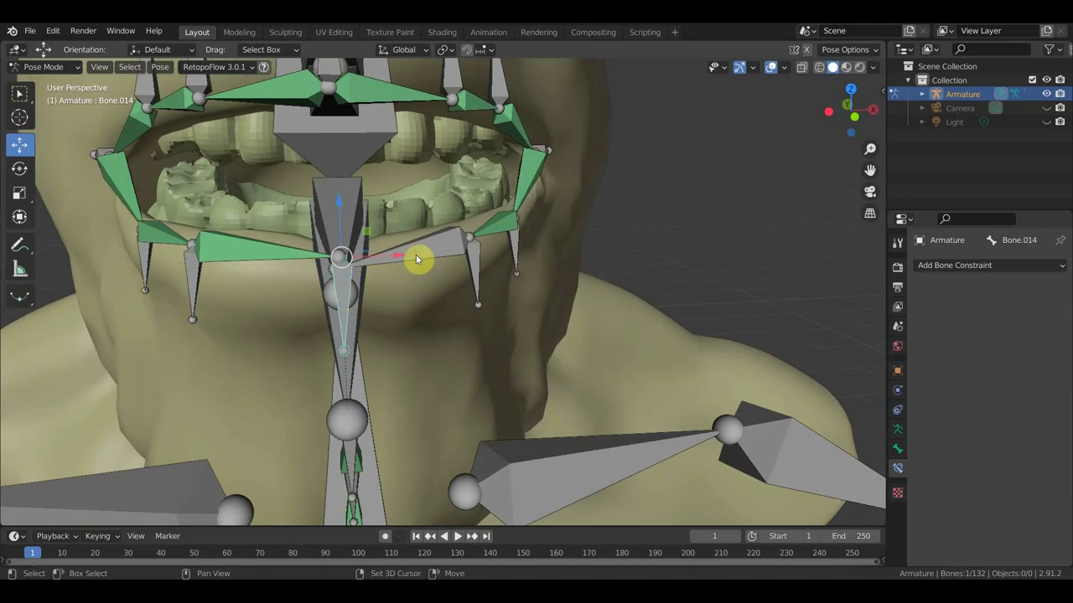
click(416, 258)
key(shift+ctrl+c)
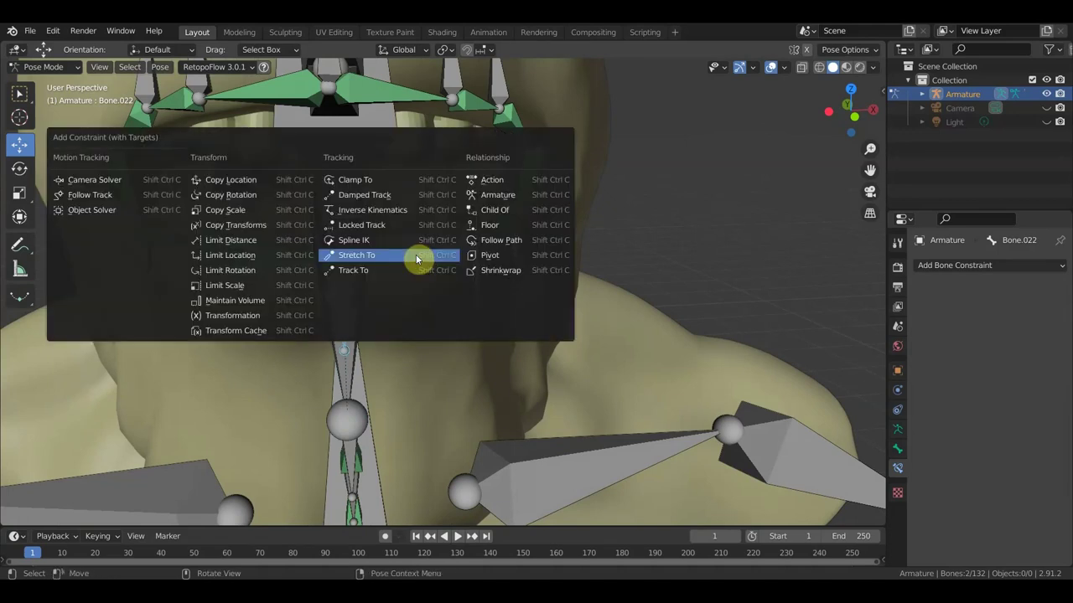
click(416, 255)
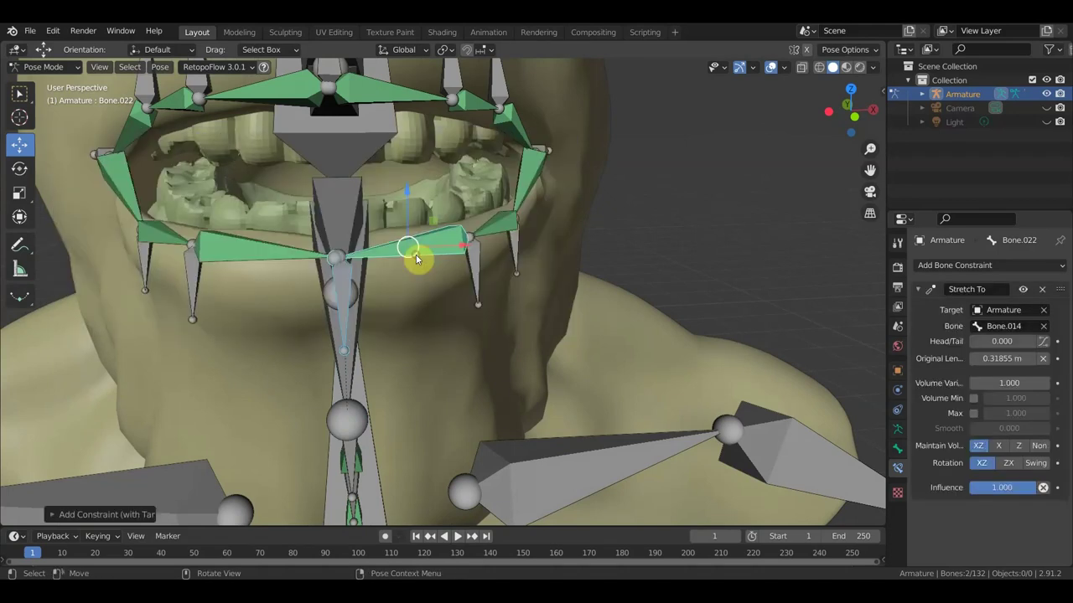
click(343, 297)
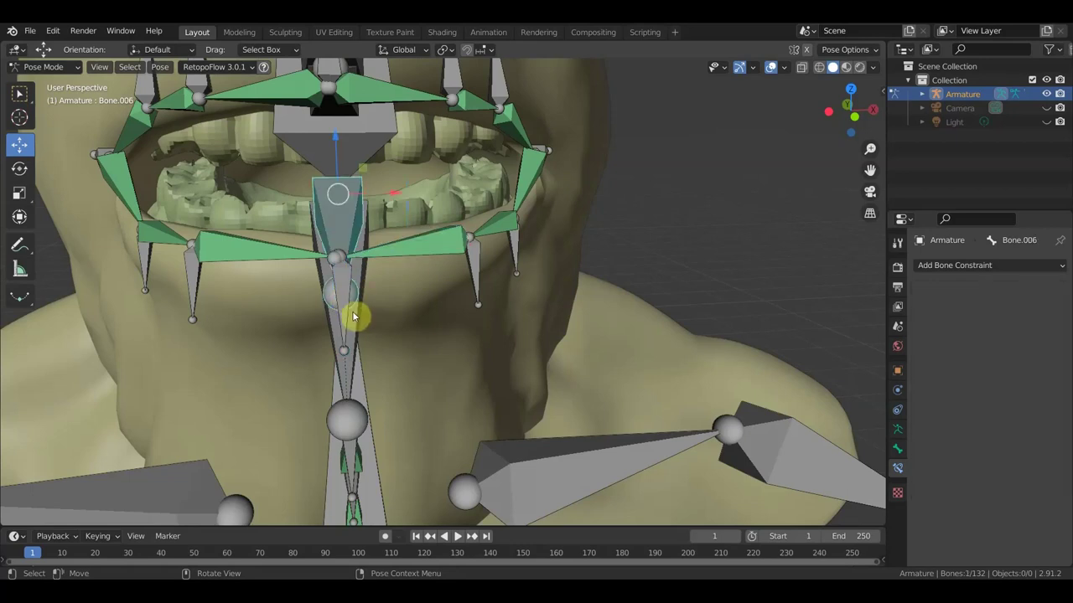
click(353, 317)
key(g)
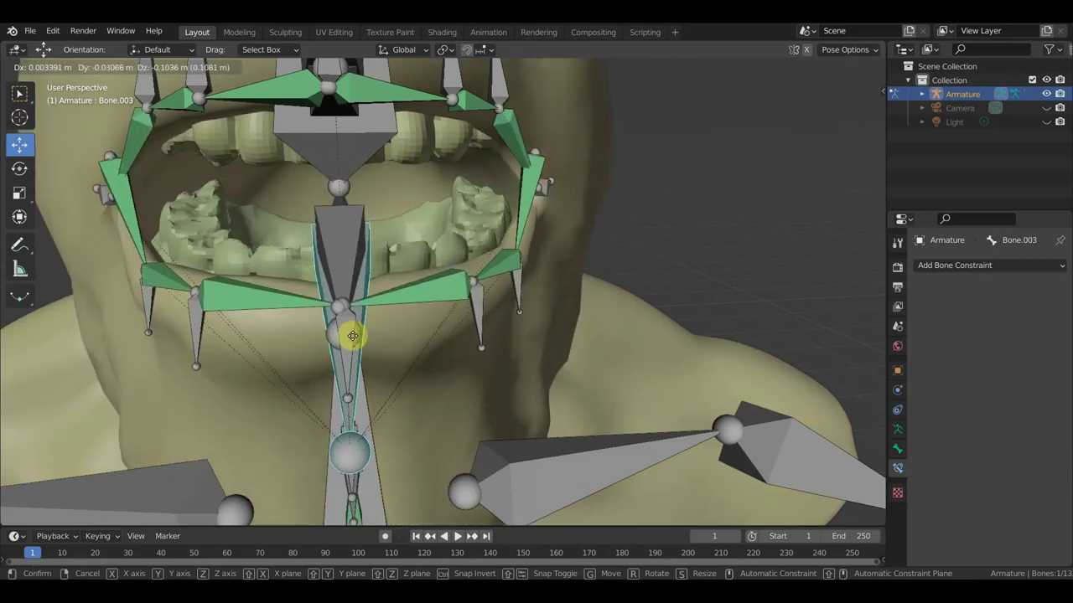
right_click(353, 336)
key(ctrl+z)
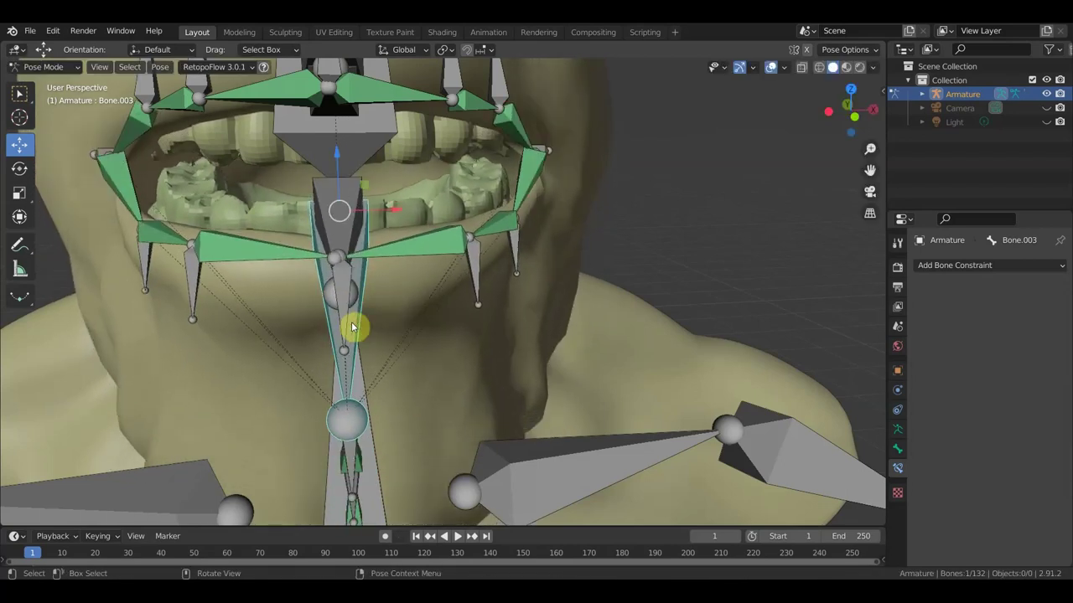
middle_drag(388, 334, 254, 324)
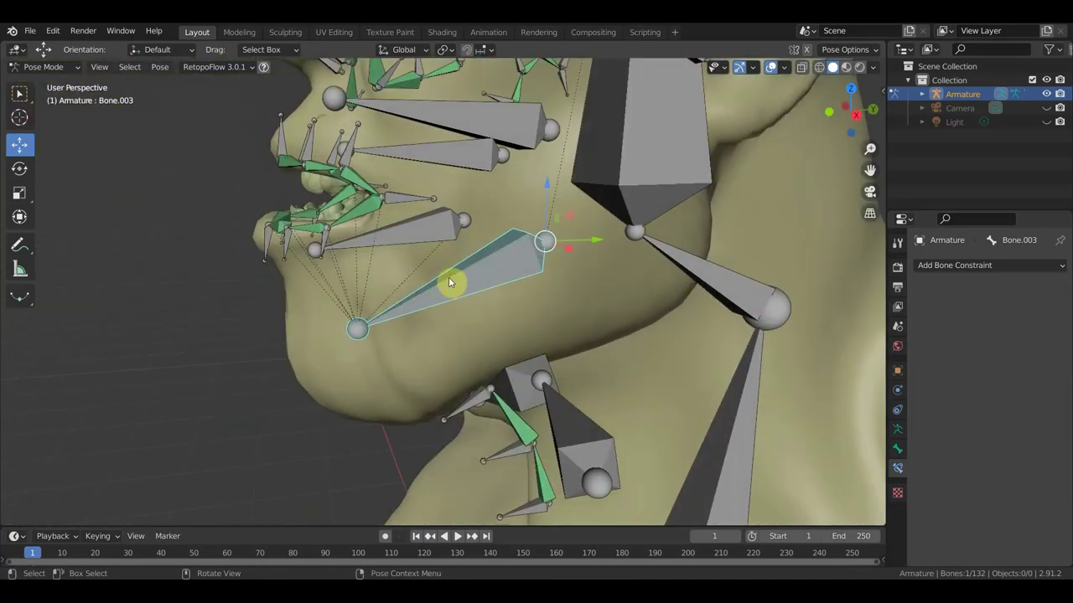
key(r)
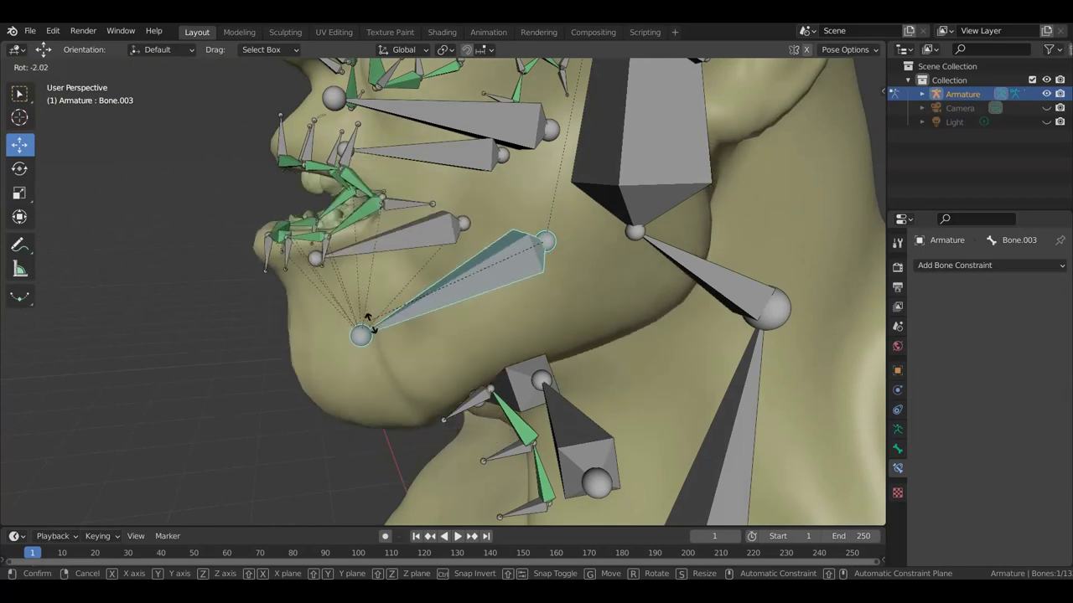
click(379, 320)
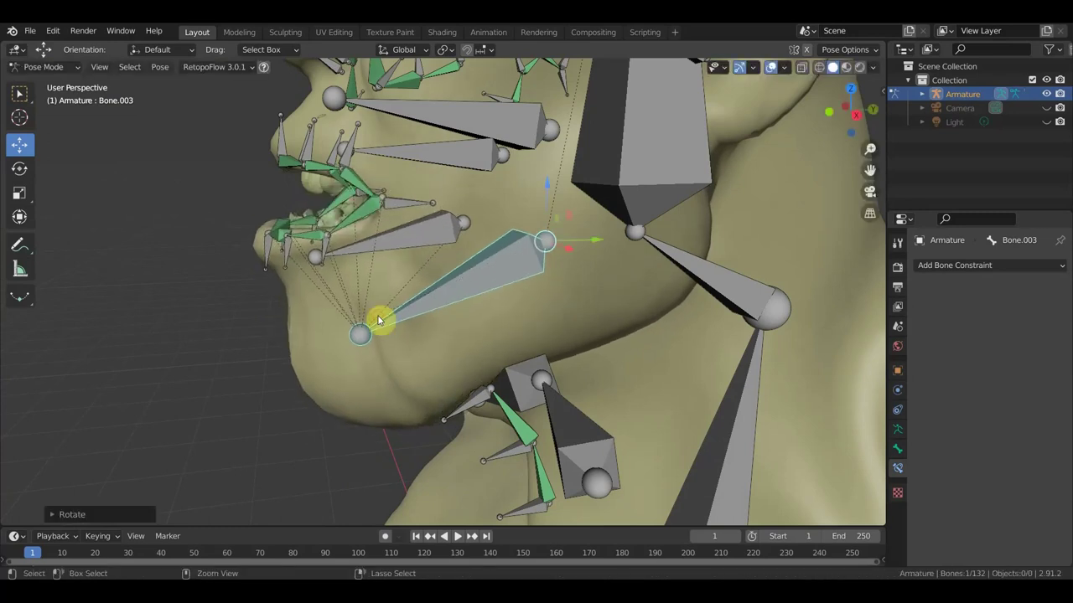
key(ctrl+z)
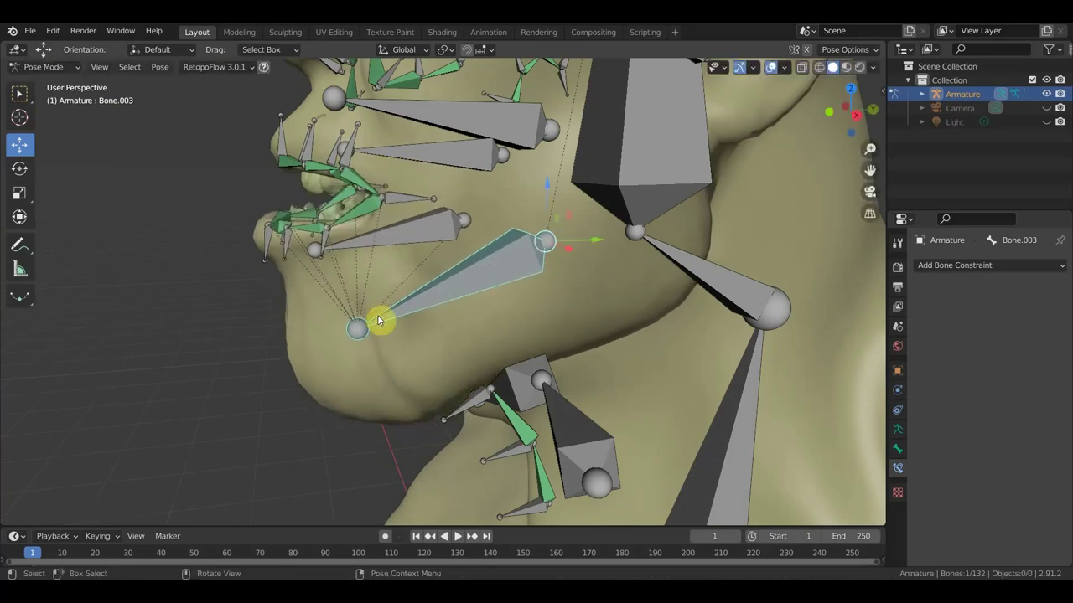
key(ctrl+z)
key(ctrl+z)
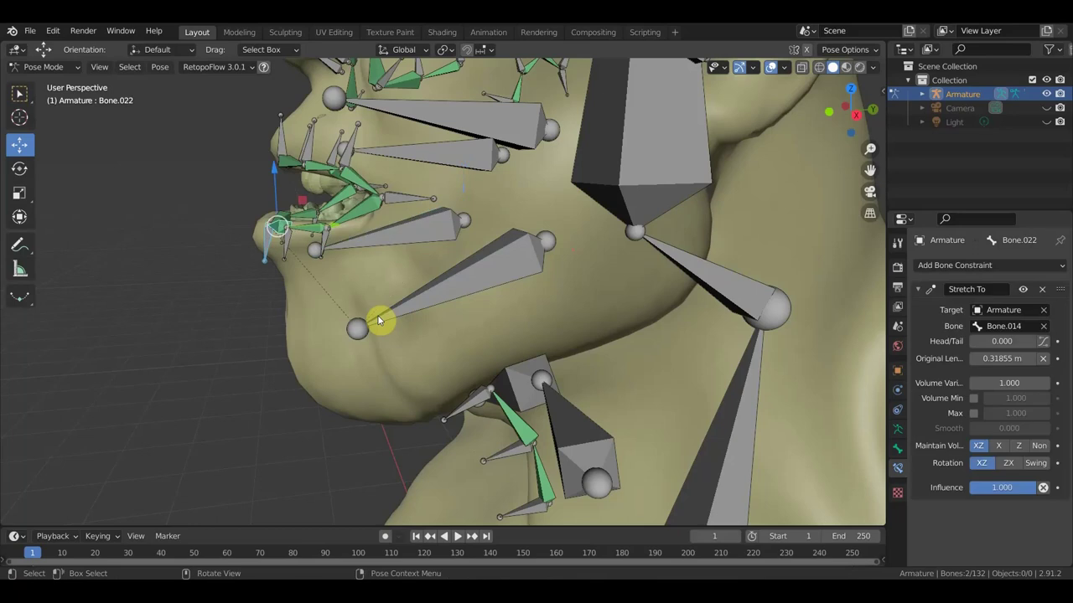
key(ctrl+z)
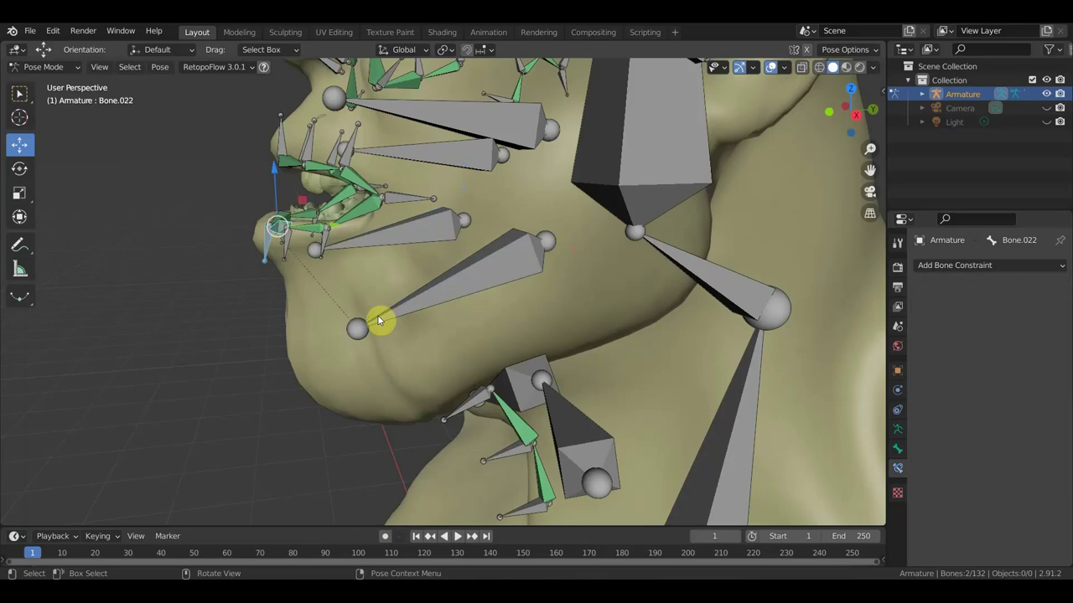
middle_drag(379, 320, 490, 331)
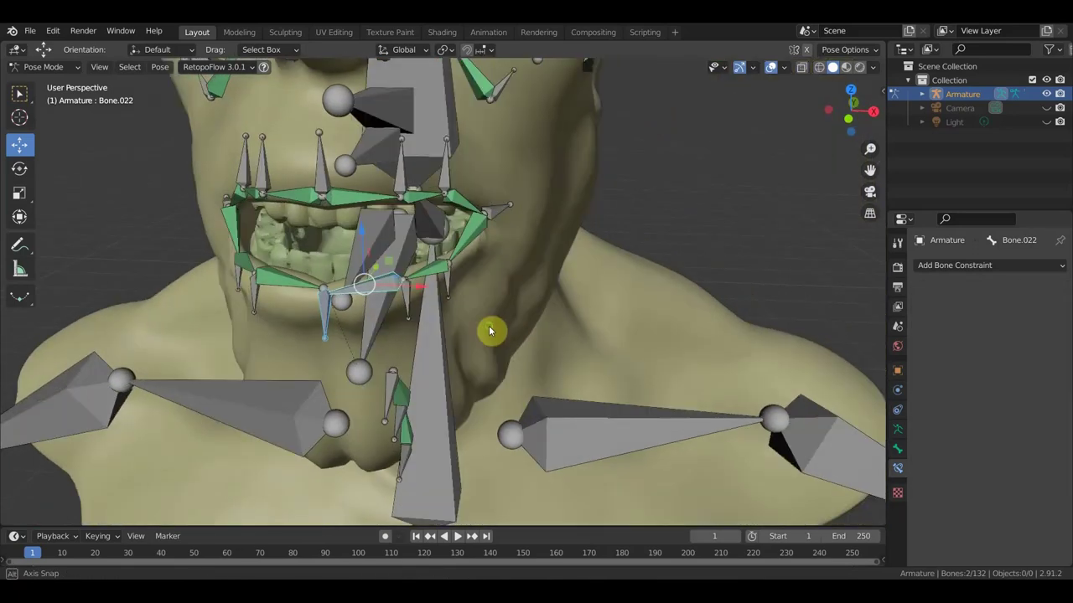
key(ctrl+shift+z)
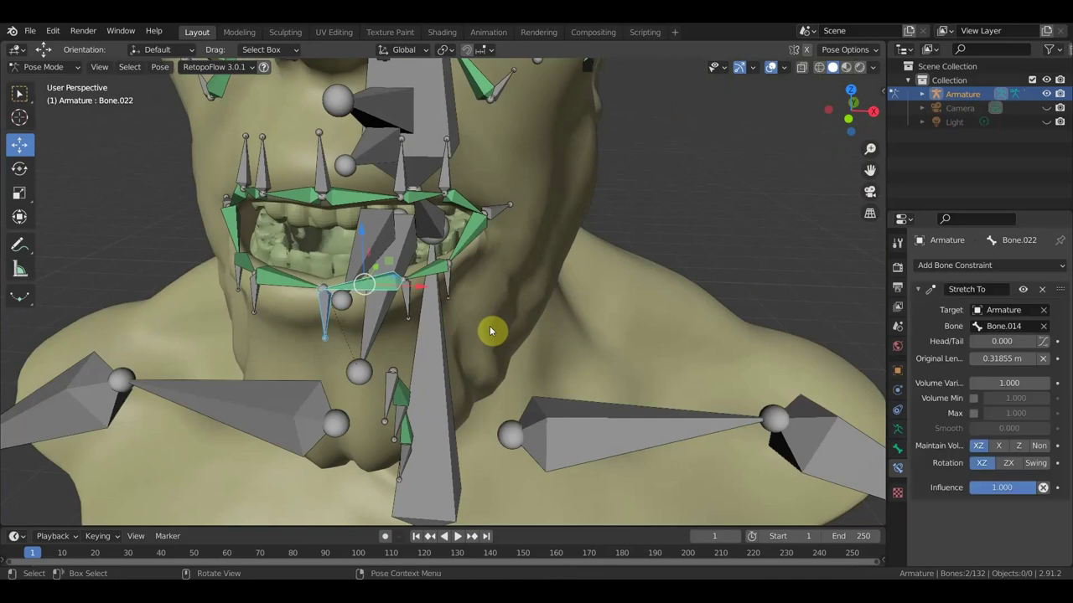
key(KP_1)
scroll(512, 257, down, 1)
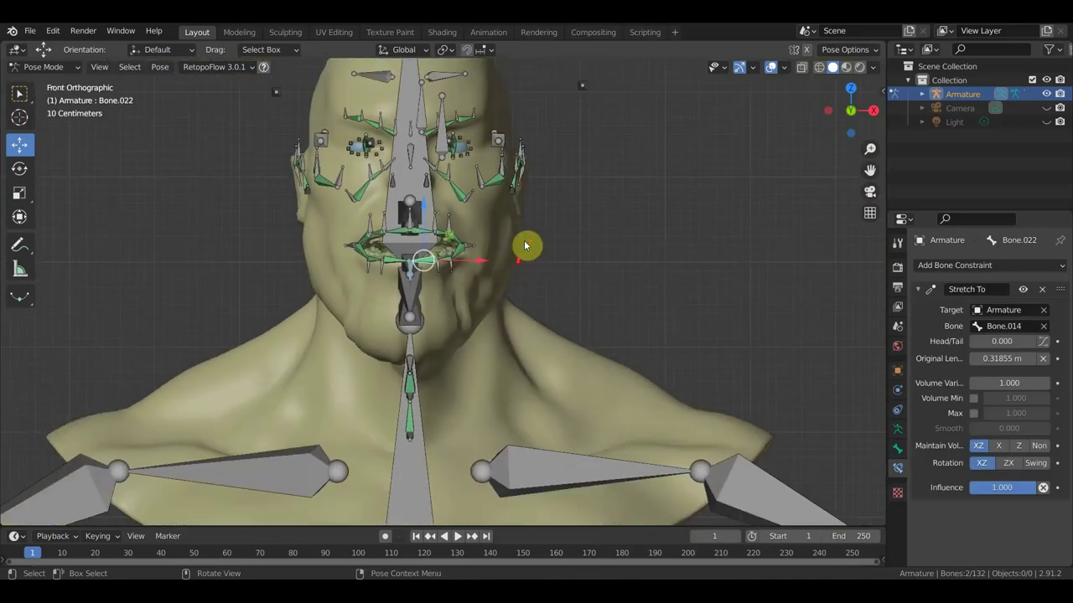
scroll(532, 252, down, 2)
scroll(528, 297, up, 1)
scroll(517, 290, up, 2)
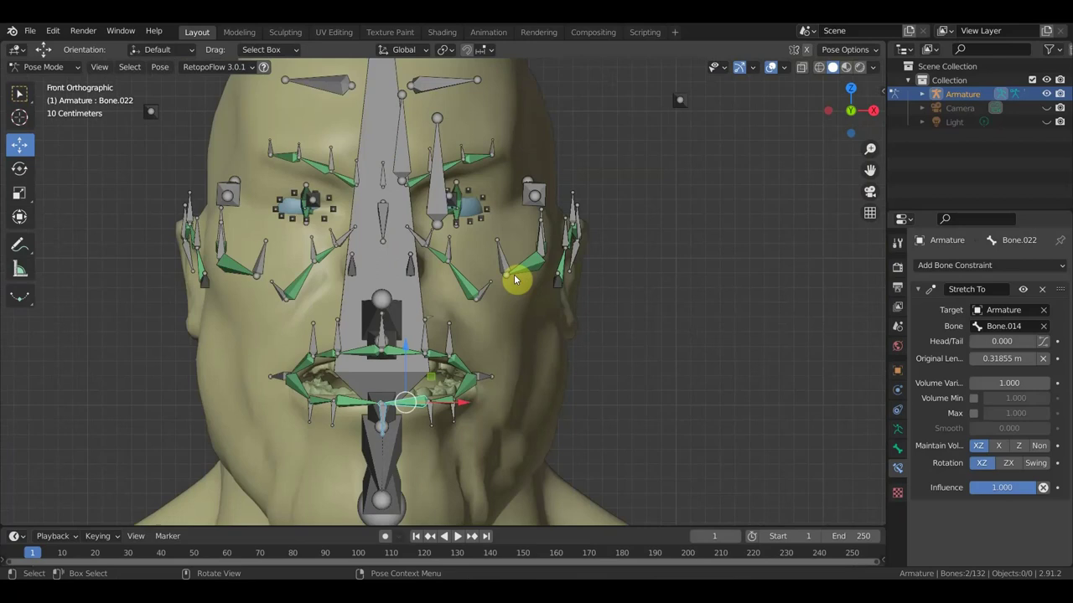
click(458, 259)
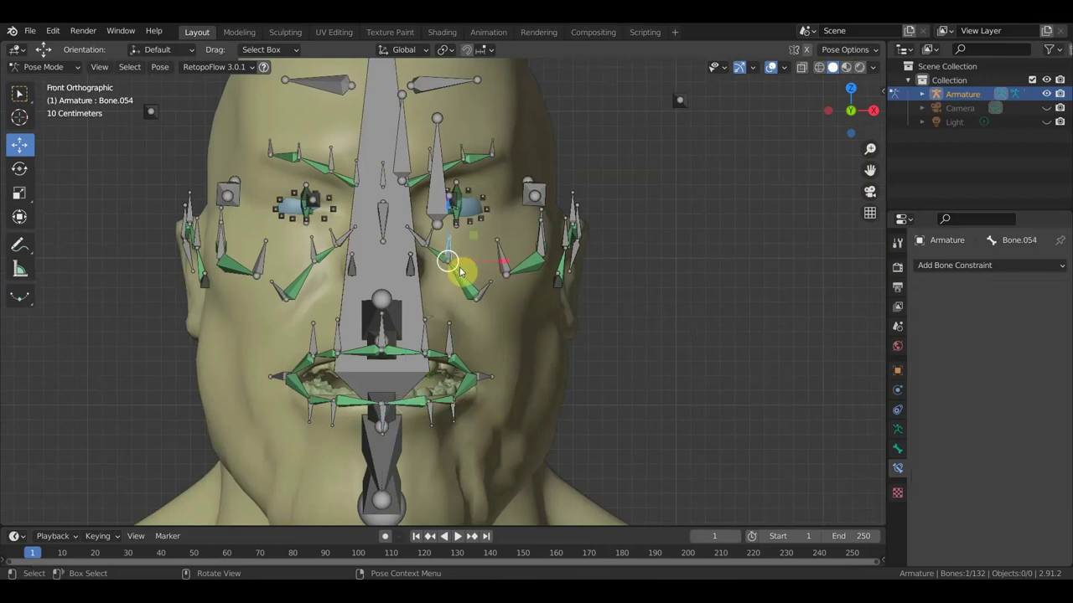
key(g)
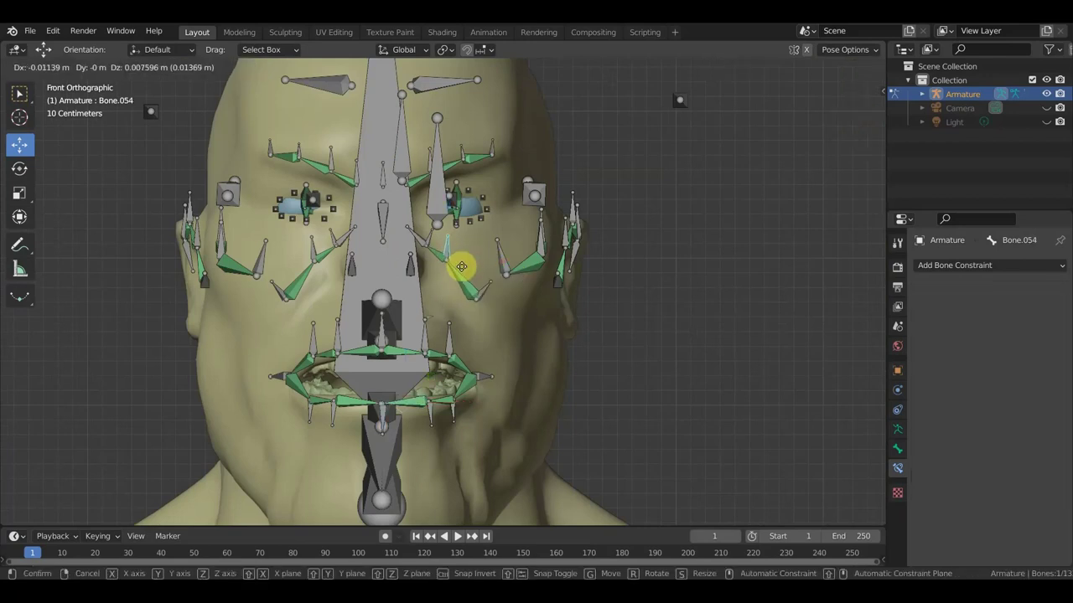
click(455, 264)
middle_drag(478, 280, 445, 280)
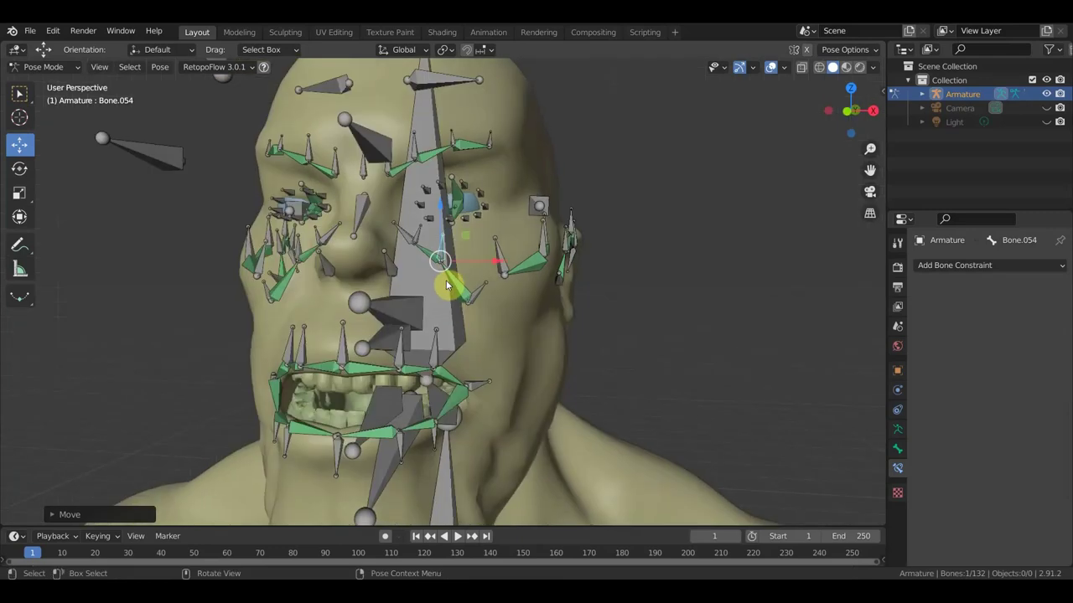
key(ctrl+z)
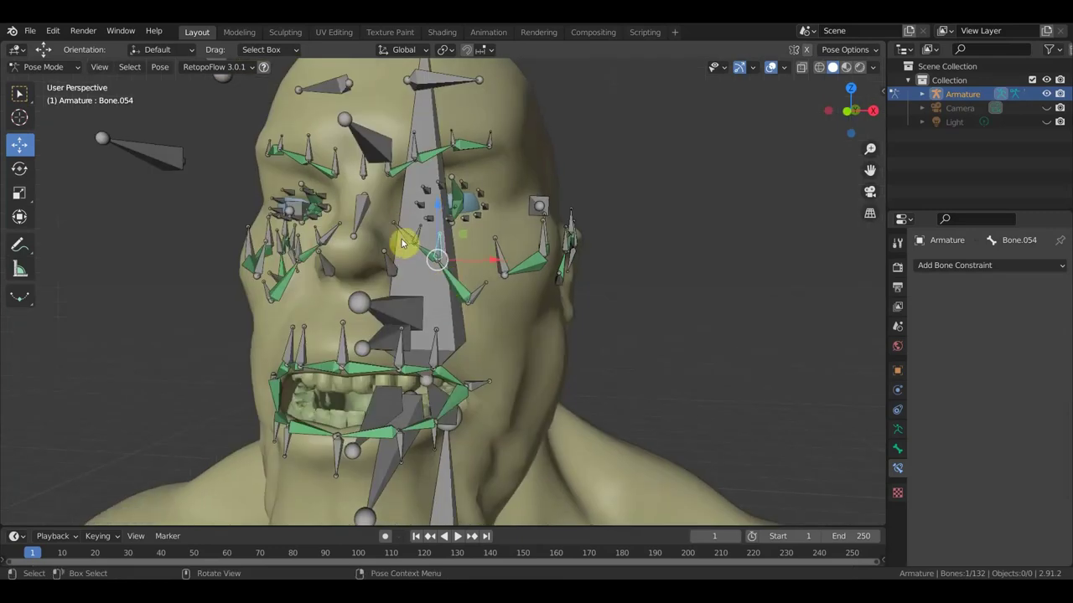
middle_drag(402, 240, 276, 251)
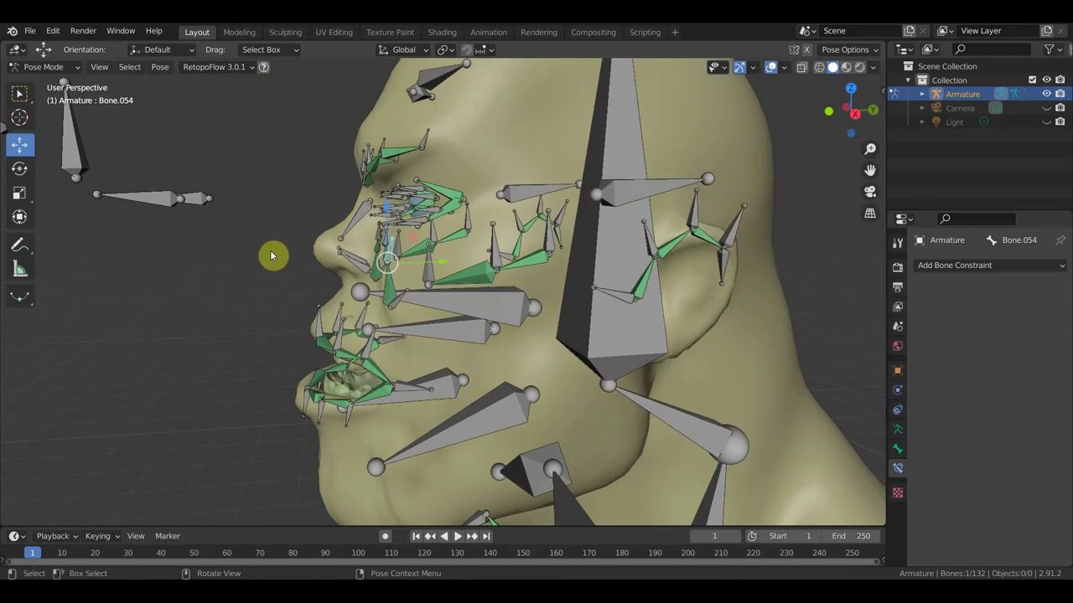
middle_drag(378, 240, 425, 244)
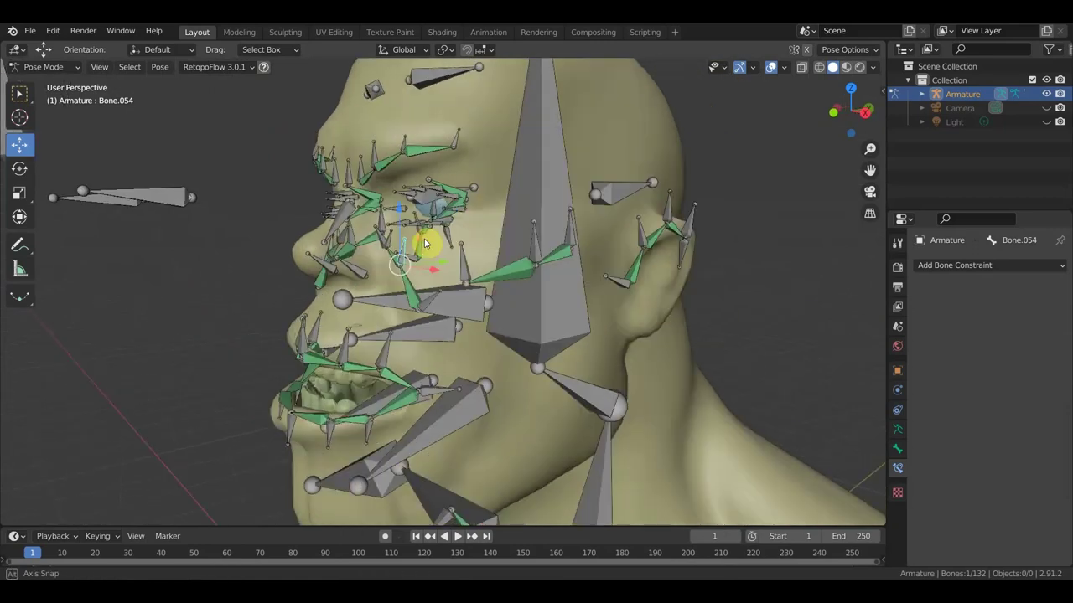
click(643, 238)
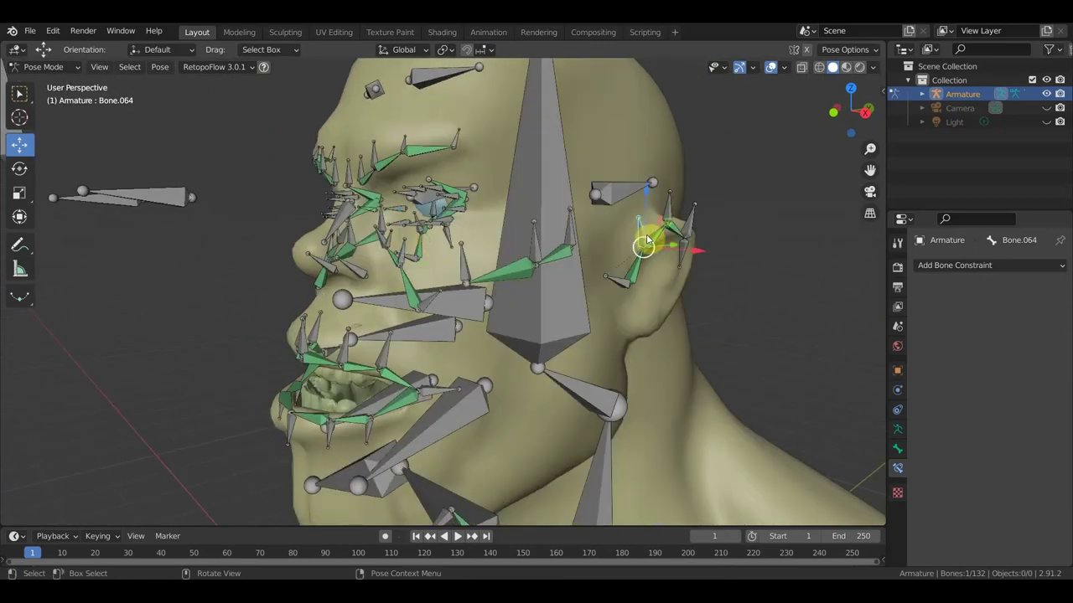
key(g)
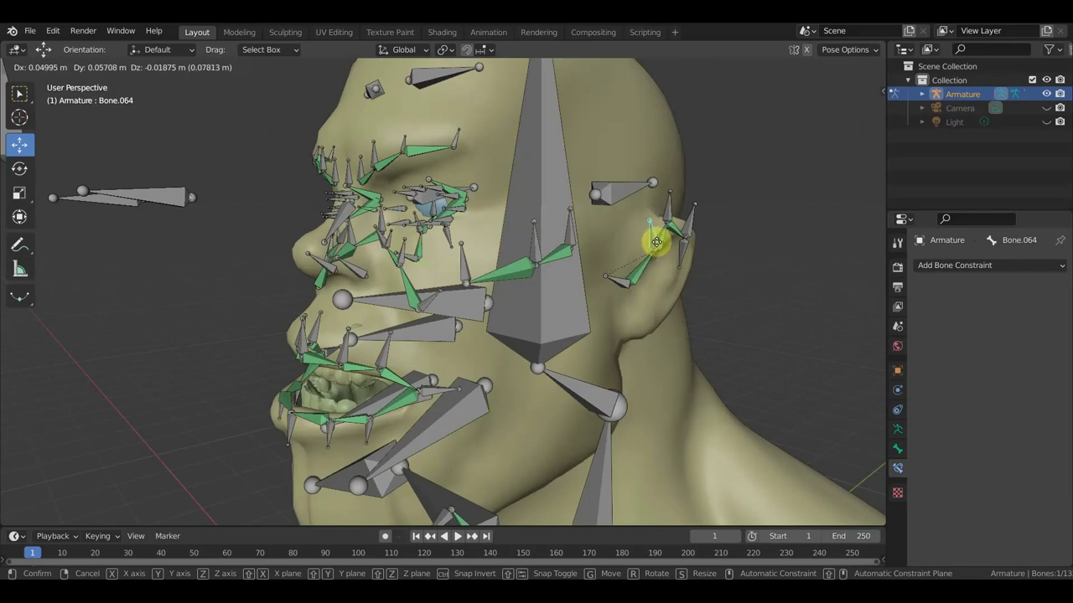
click(647, 238)
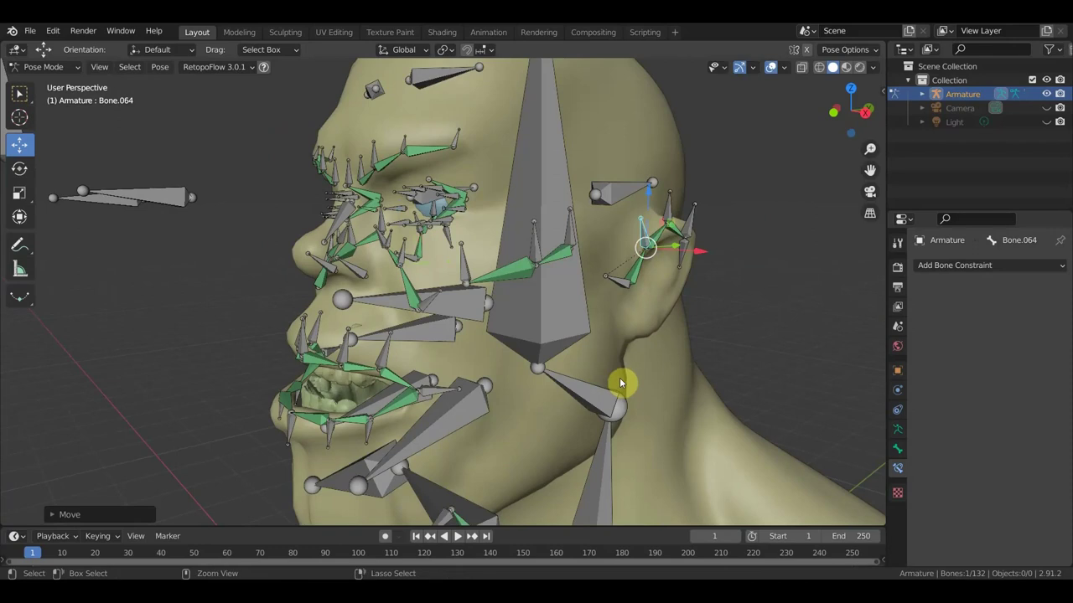
key(ctrl+z)
mouse_move(653, 363)
middle_down()
mouse_move(615, 371)
mouse_move(653, 180)
middle_up()
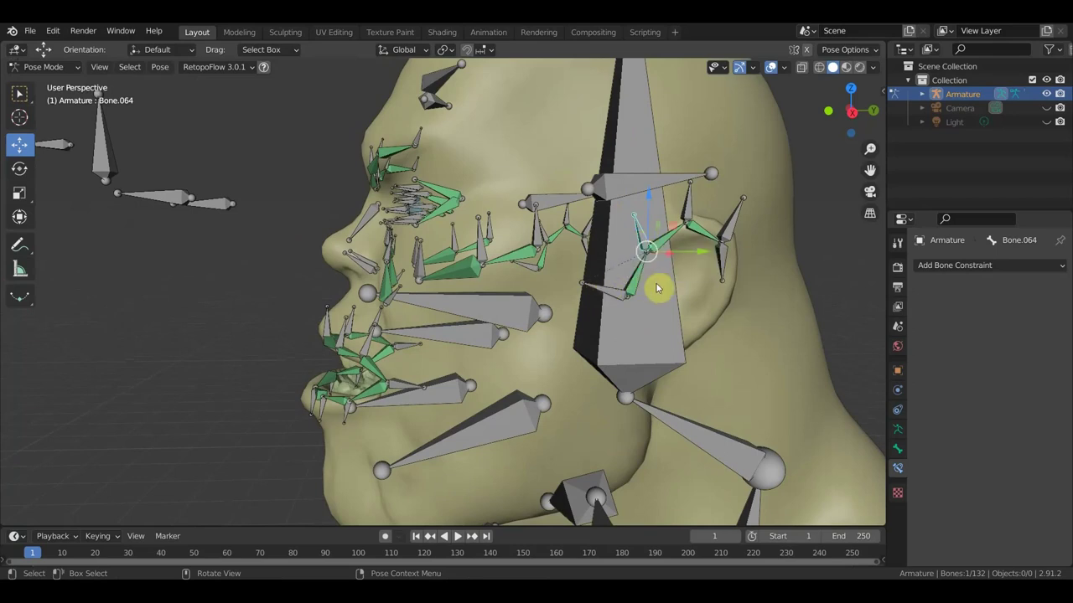
click(770, 67)
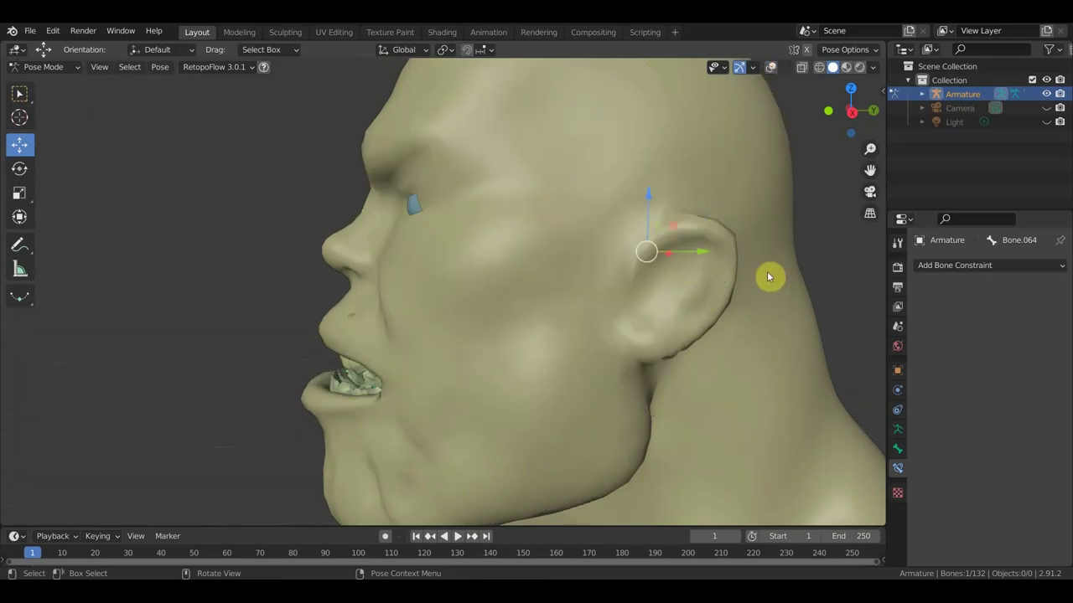
key(g)
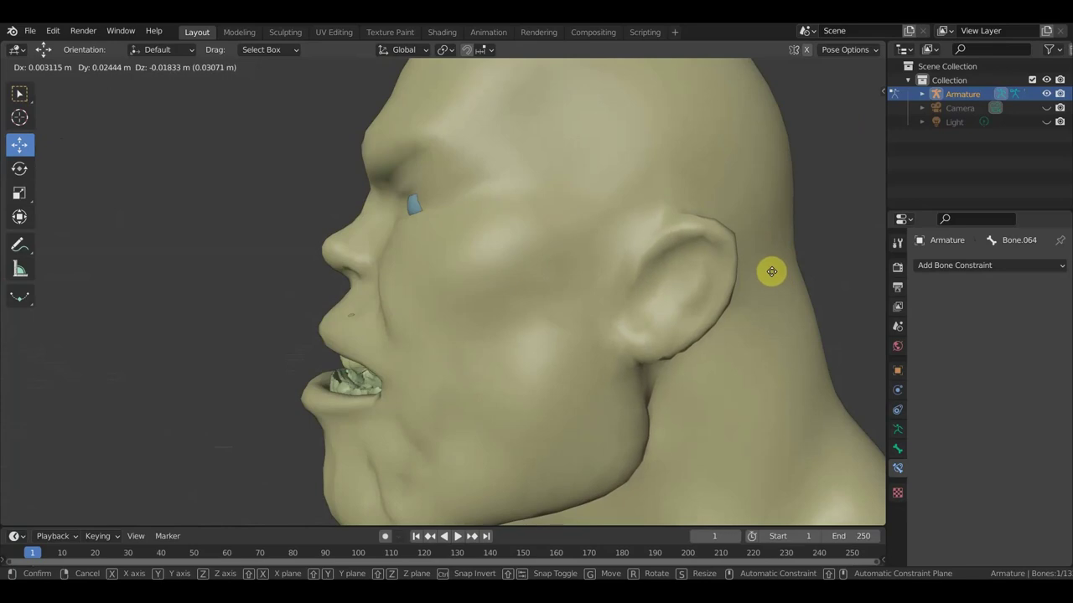
click(772, 277)
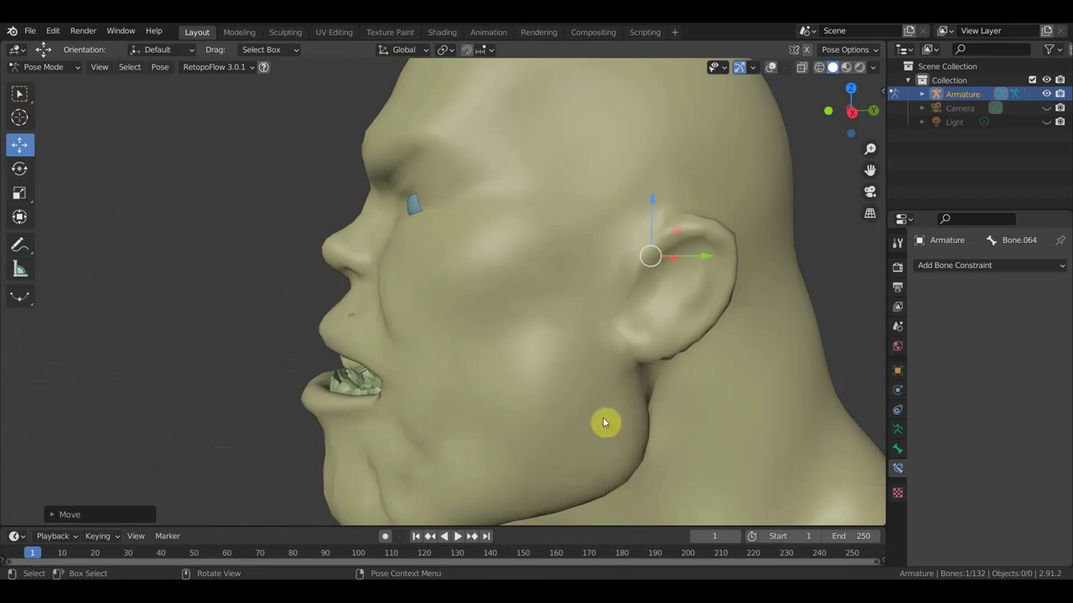
click(771, 67)
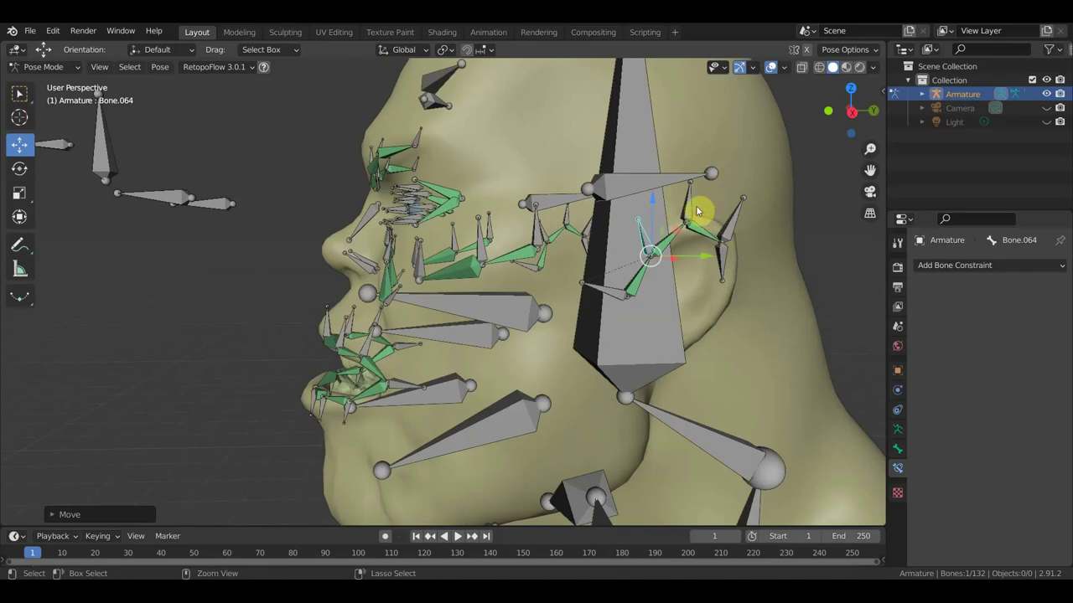
Undo the earlier ear move, then test-move ear bones Bone.062 and Bone.063 and view the face frontally.
key(ctrl+z)
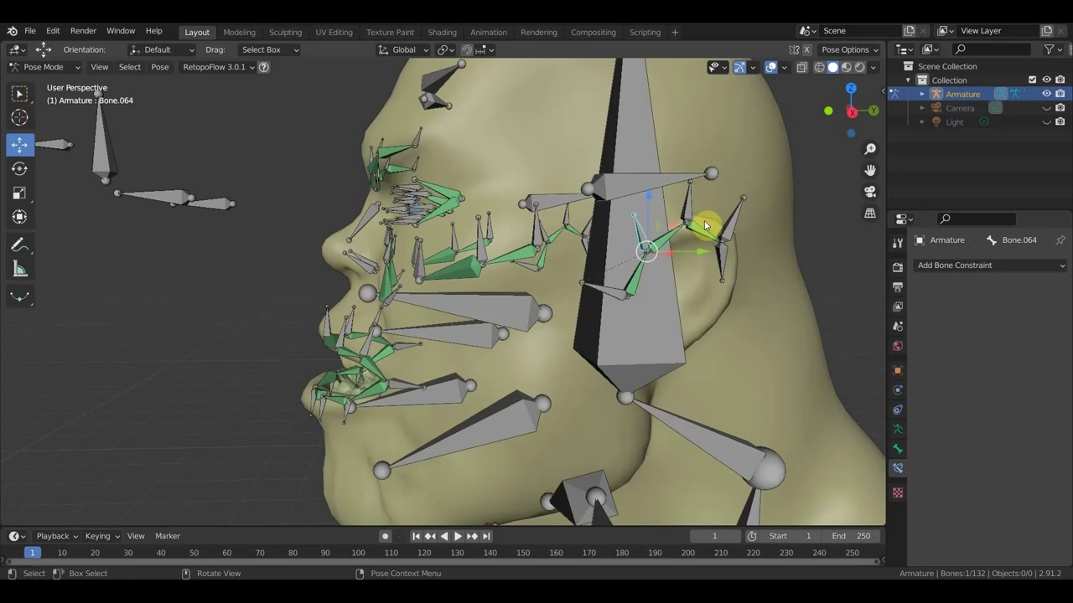
click(705, 225)
key(g)
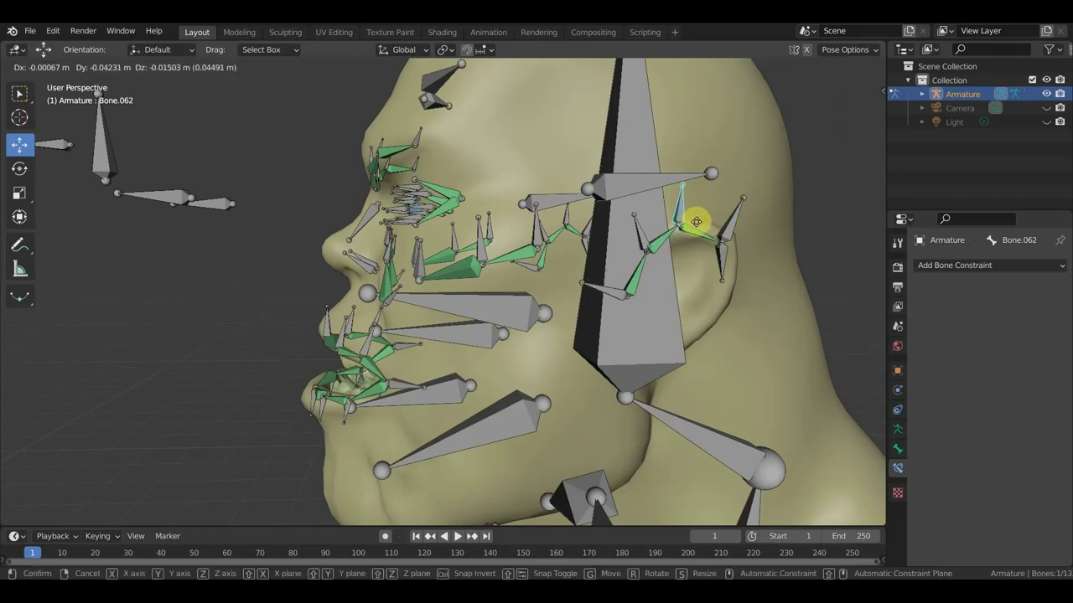
click(694, 219)
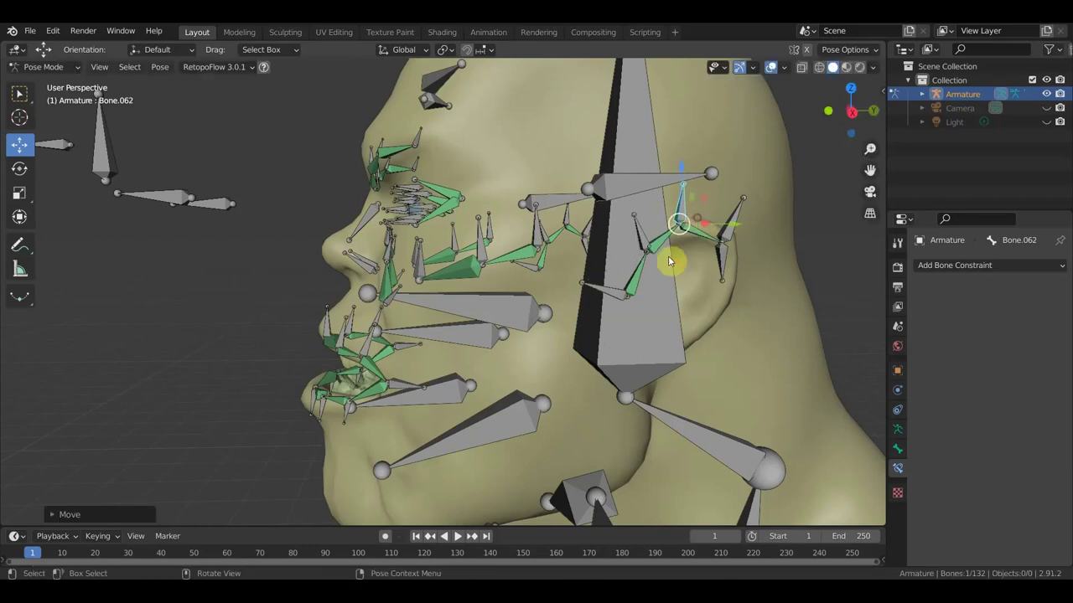
click(734, 242)
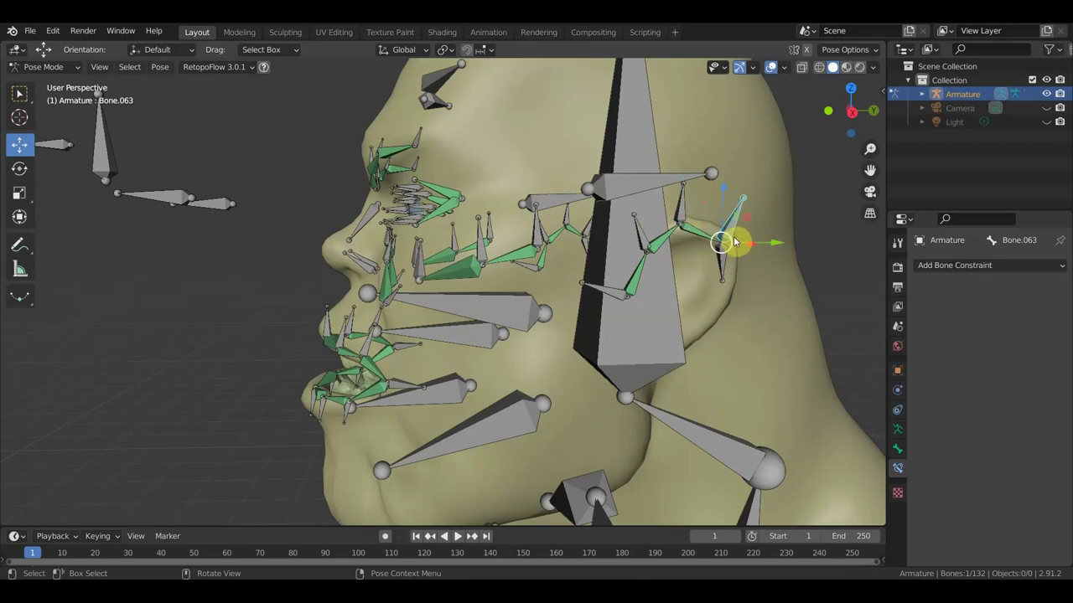
key(g)
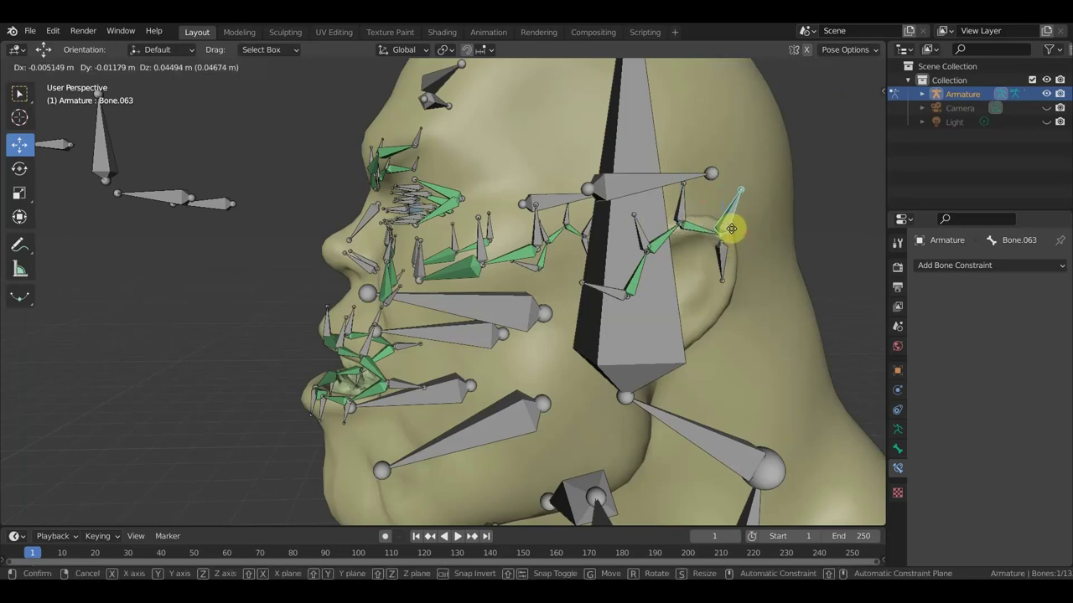
click(737, 236)
mouse_move(741, 240)
middle_down()
mouse_move(699, 291)
mouse_move(733, 297)
middle_up()
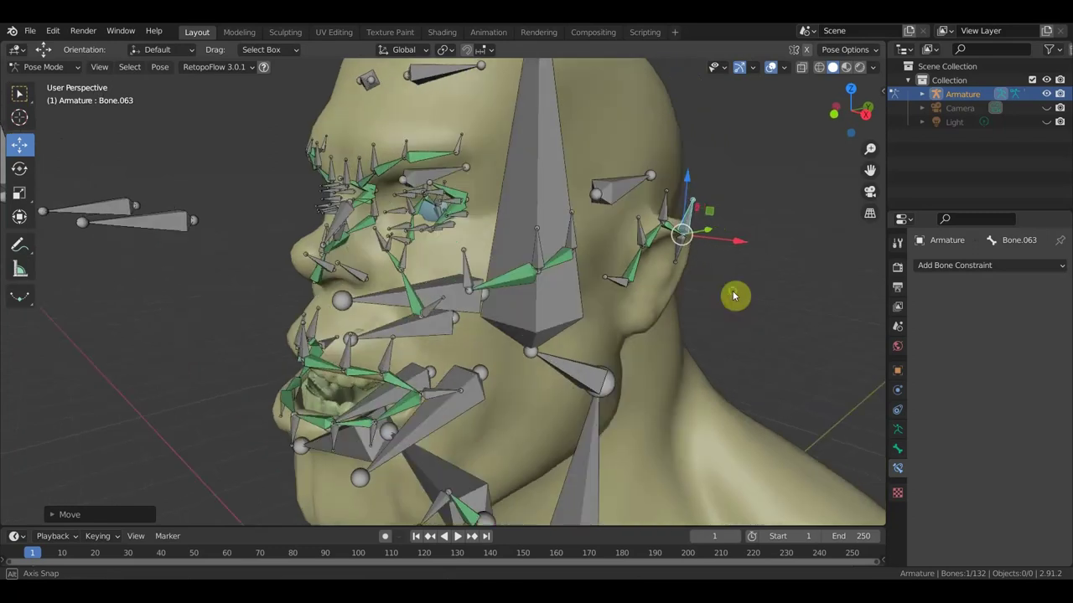
mouse_move(536, 271)
middle_down()
mouse_move(668, 271)
mouse_move(628, 263)
mouse_move(603, 243)
middle_up()
mouse_move(564, 199)
middle_down()
mouse_move(587, 206)
mouse_move(601, 263)
mouse_move(555, 246)
middle_up()
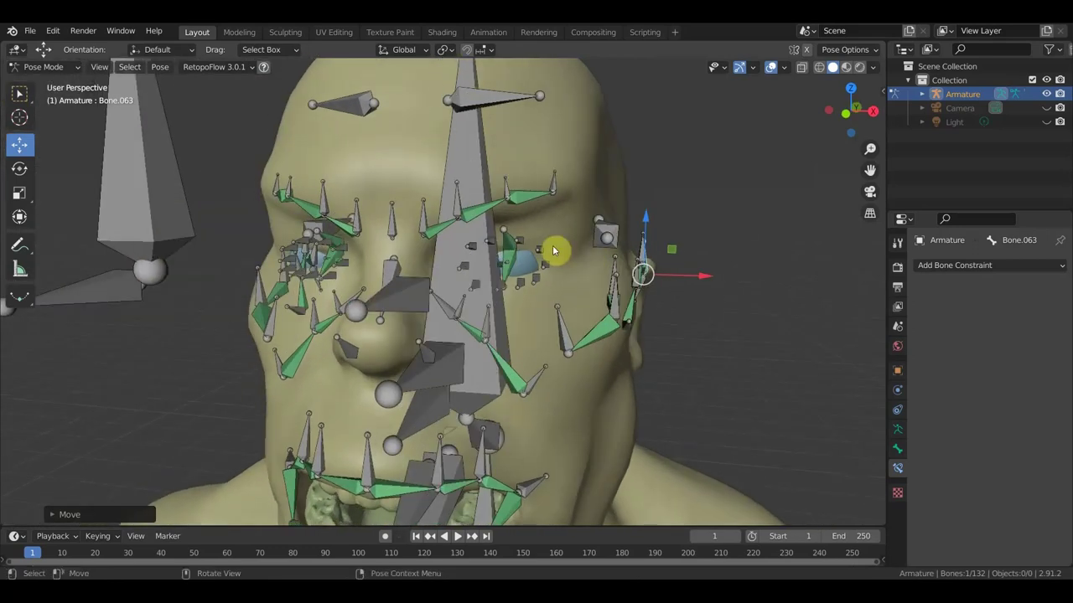
Test-move brow bones Bone.037 and Bone.039 in Pose Mode before switching modes.
click(463, 210)
key(g)
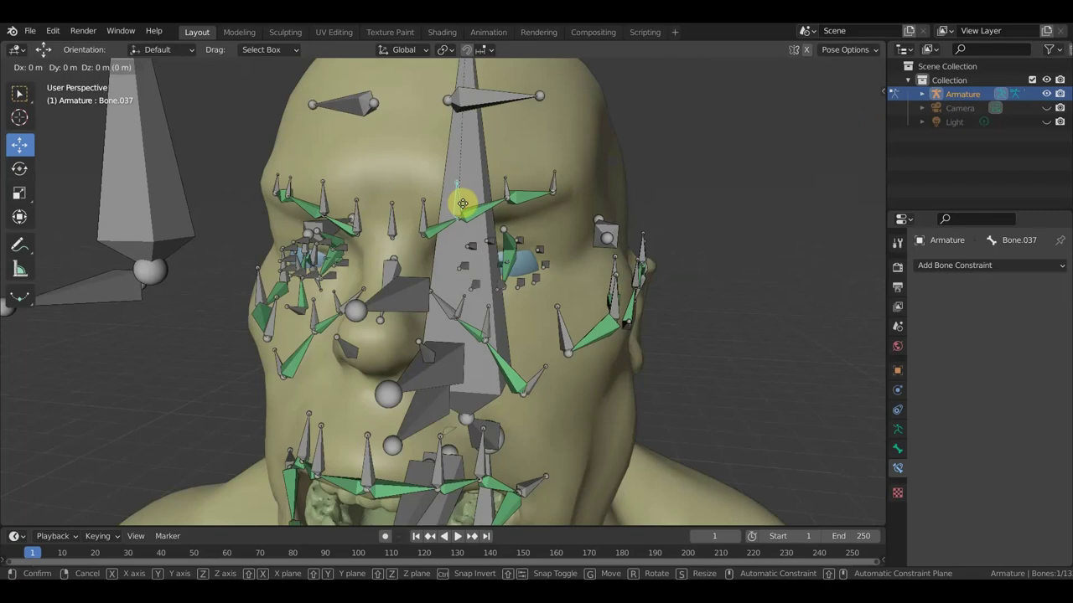
click(463, 204)
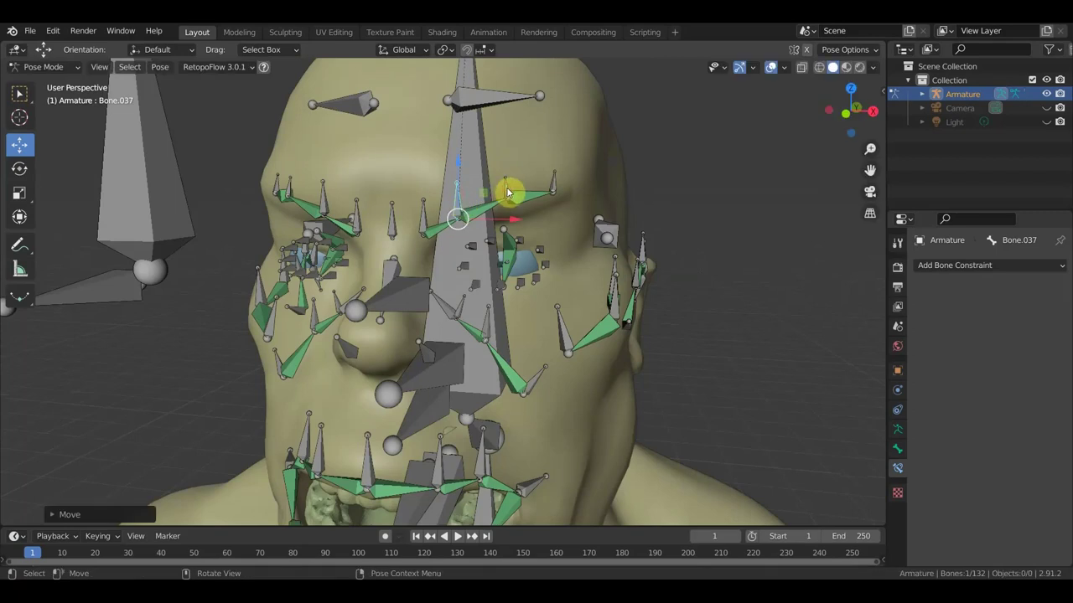
click(507, 193)
key(g)
click(508, 193)
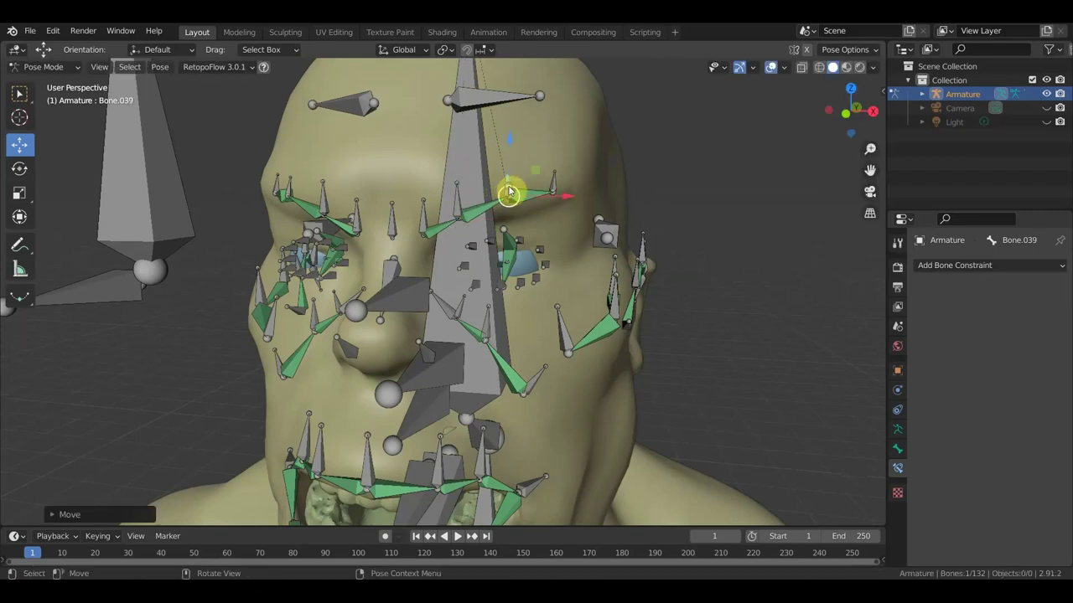
click(509, 193)
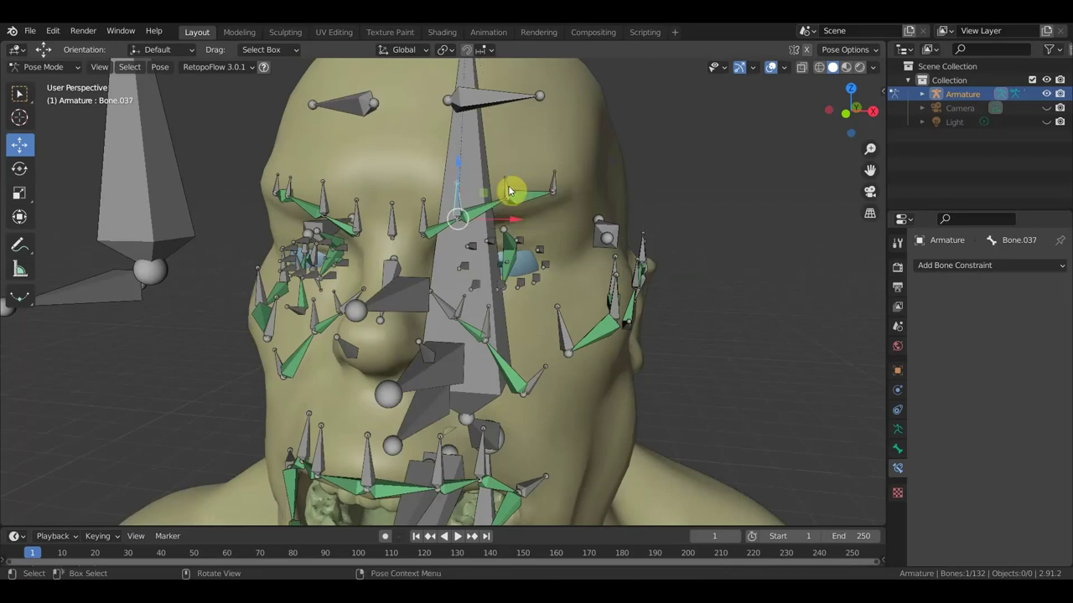
click(509, 192)
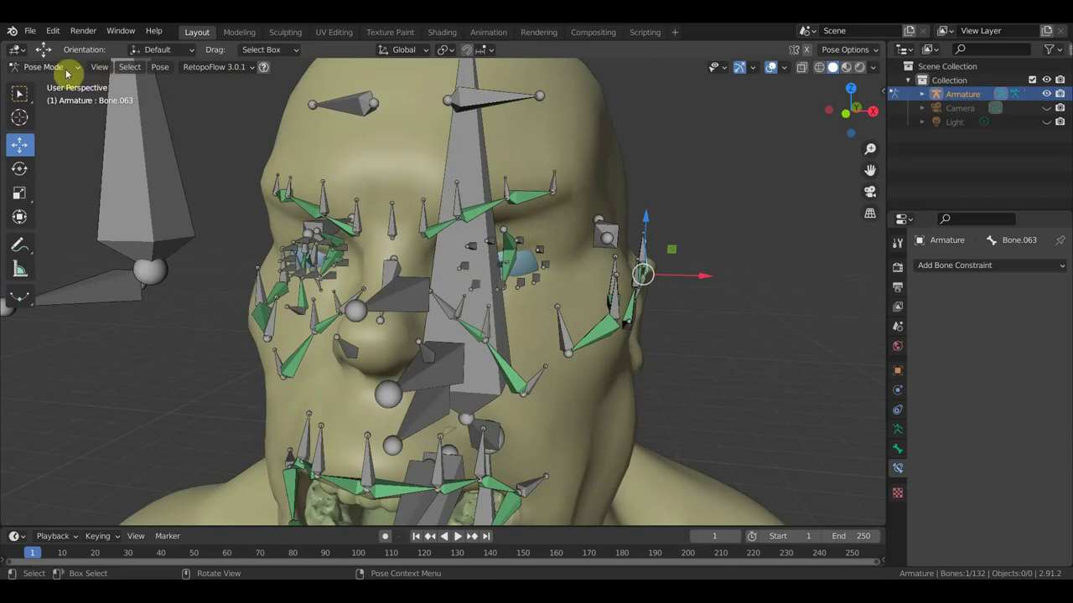
click(50, 68)
Enter Edit Mode, zoom into the right orthographic view, and select brow bone Bone.037's joint.
click(43, 98)
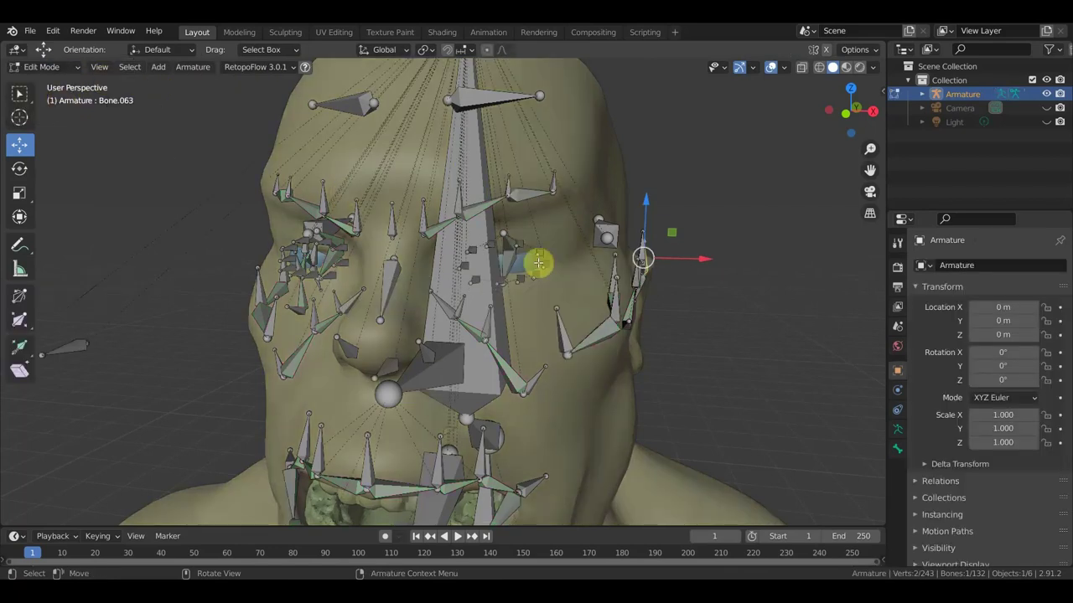
middle_drag(539, 259, 420, 279)
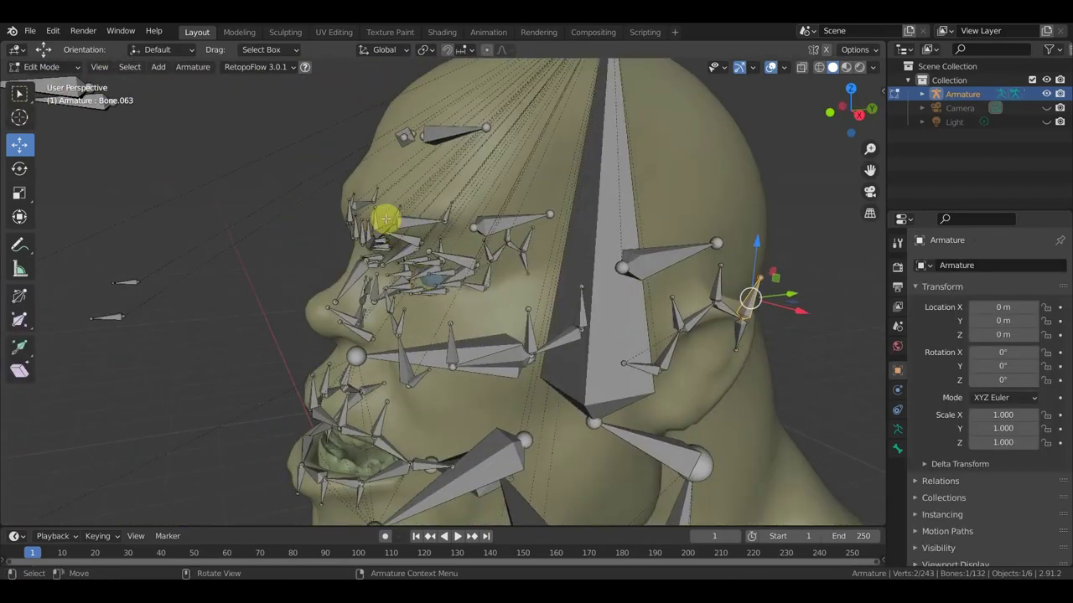
mouse_move(385, 220)
middle_down()
mouse_move(478, 228)
mouse_move(369, 229)
middle_up()
key(KP_3)
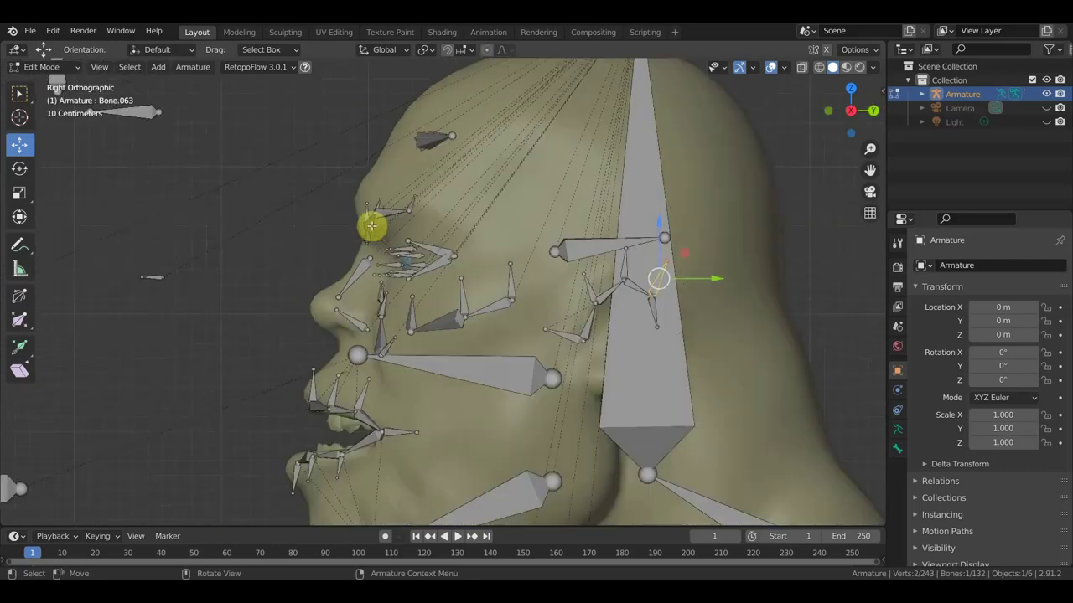
scroll(381, 243, up, 1)
scroll(423, 241, up, 1)
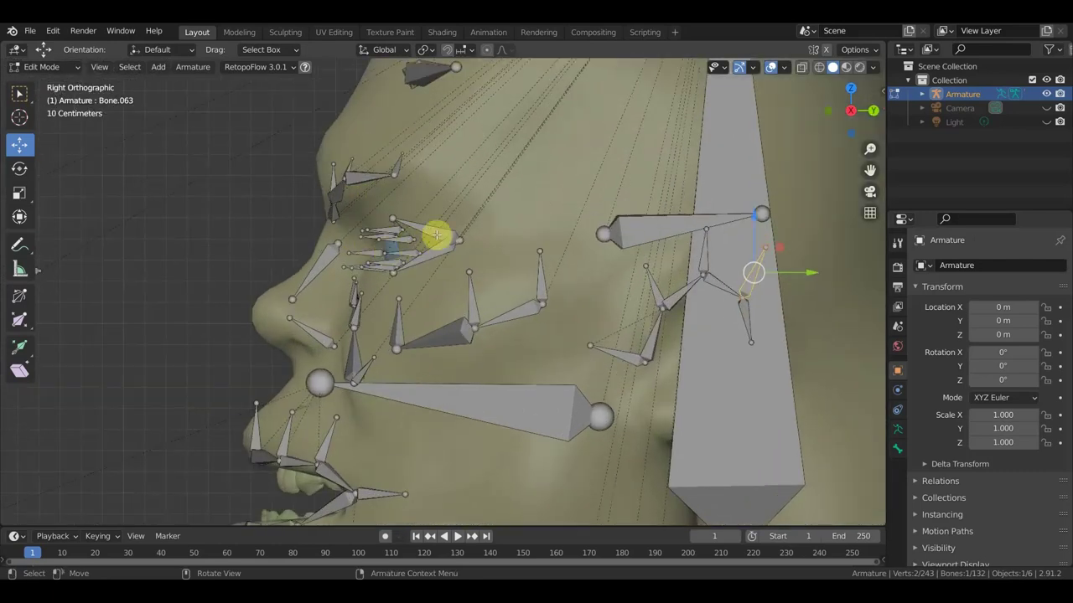
click(436, 235)
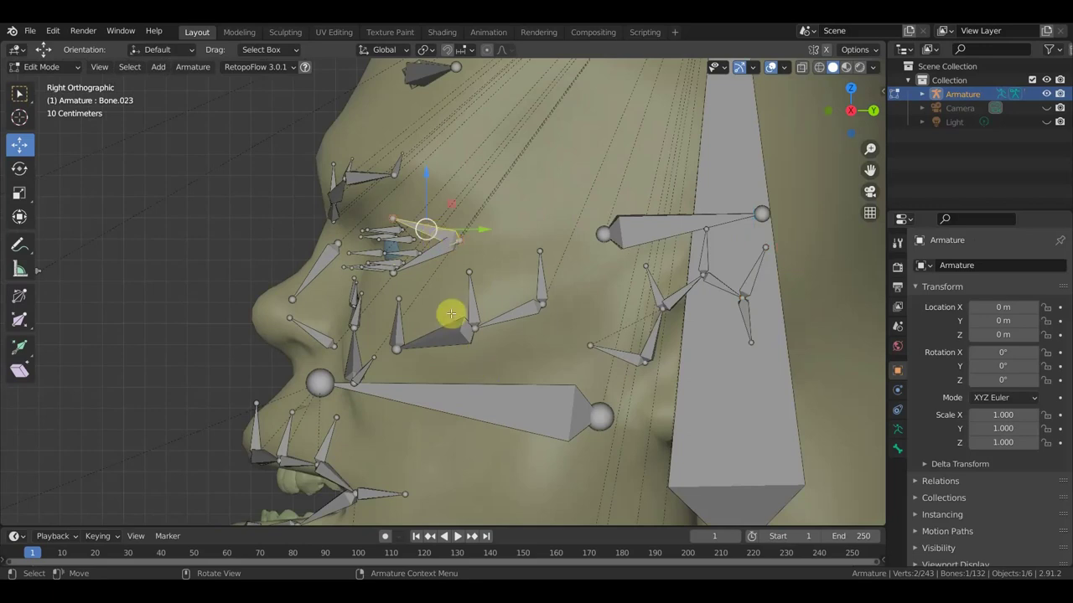
click(332, 164)
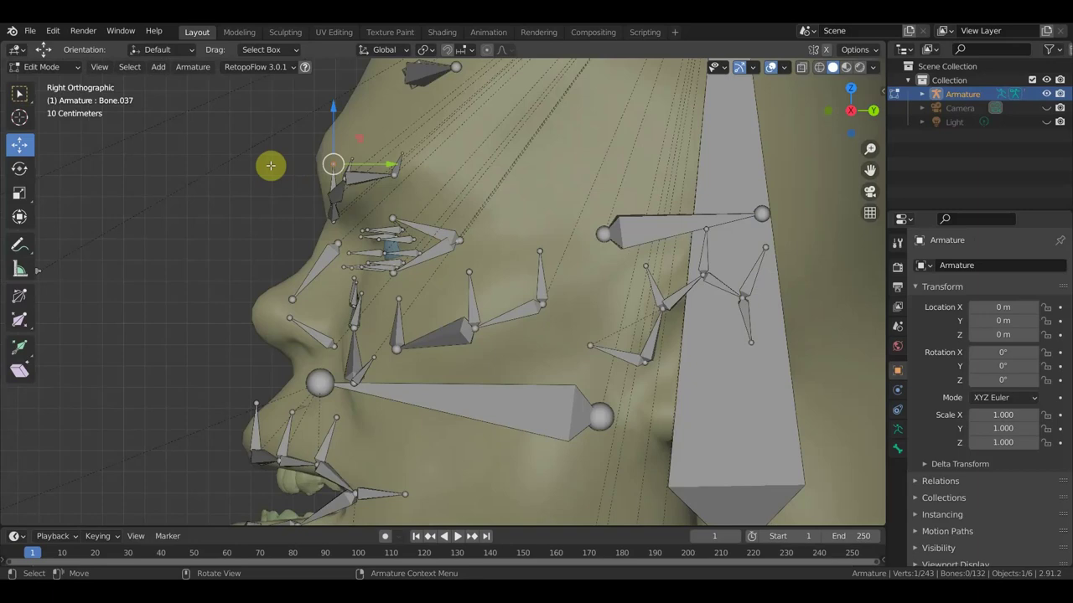
Extrude Bone.132 from the brow joint in front of the forehead and clear its parent.
key(e)
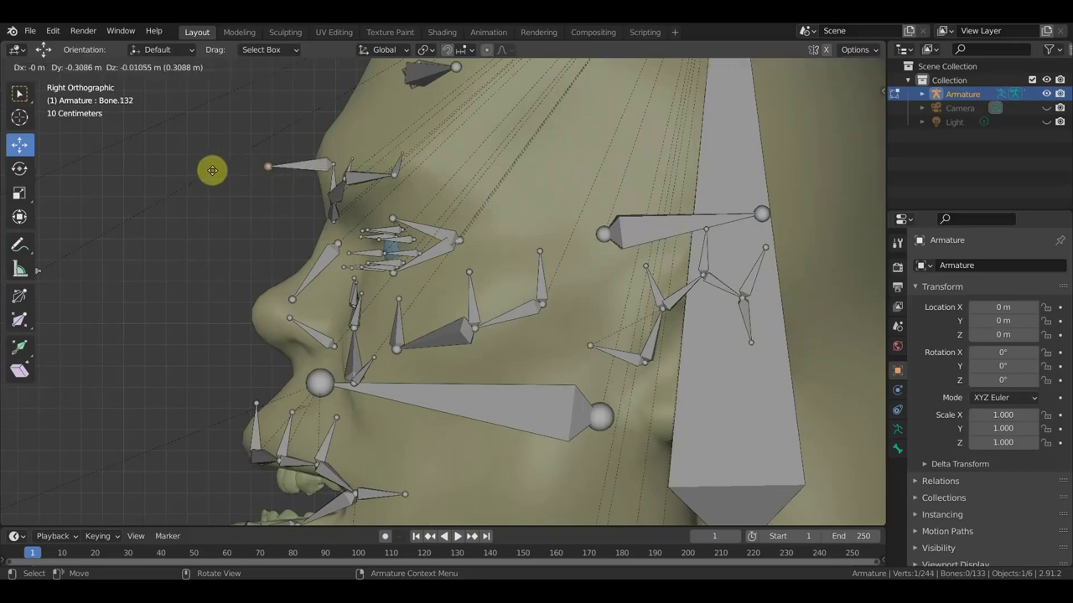
click(207, 167)
click(303, 168)
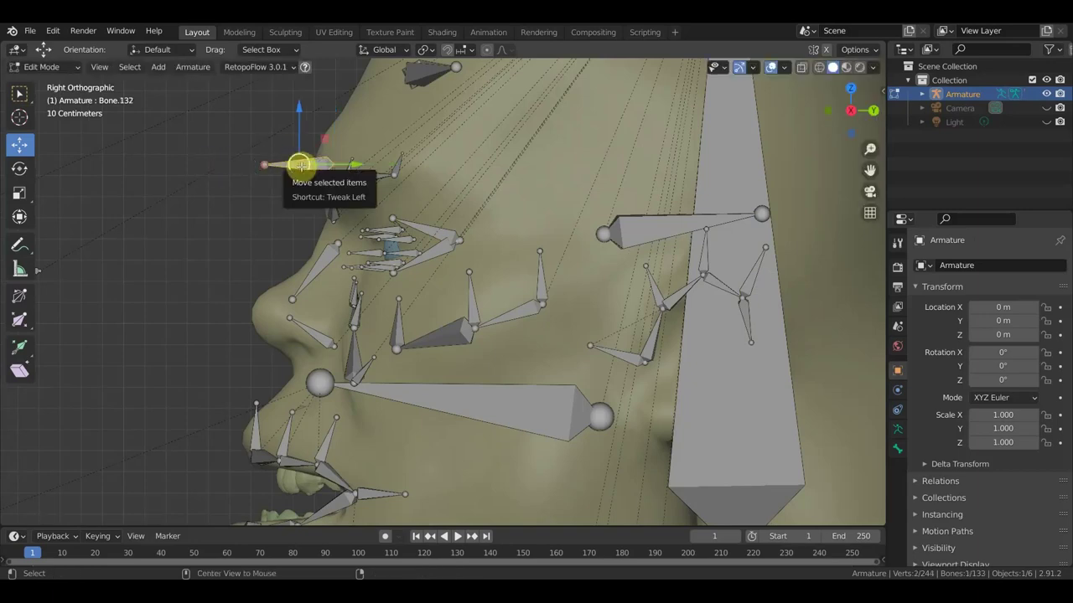
key(alt+p)
click(302, 170)
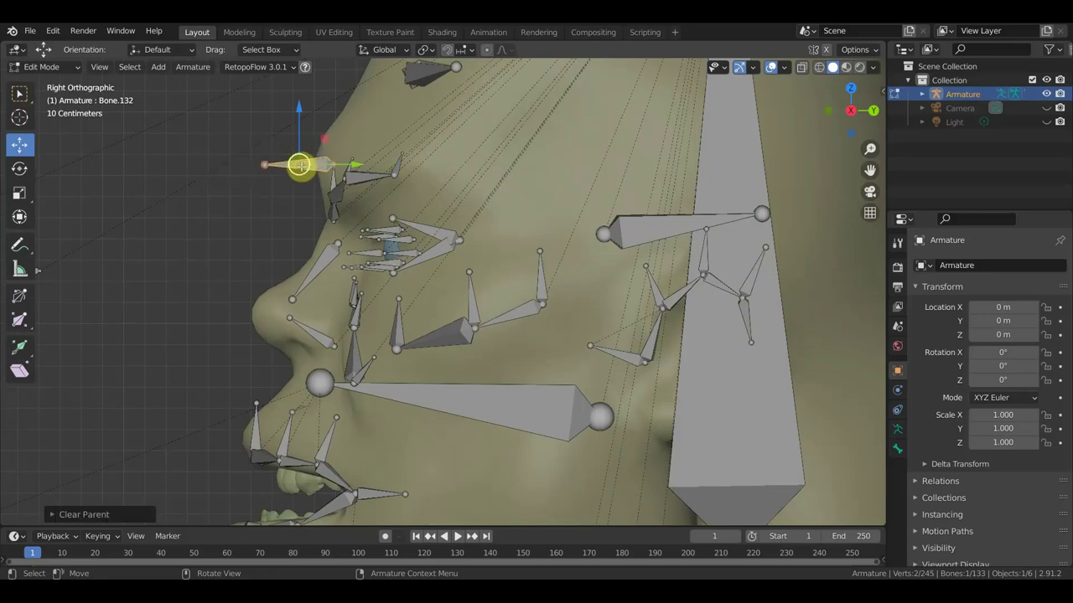
Move the new brow bone lower and outward along the brow using side and top views.
key(g)
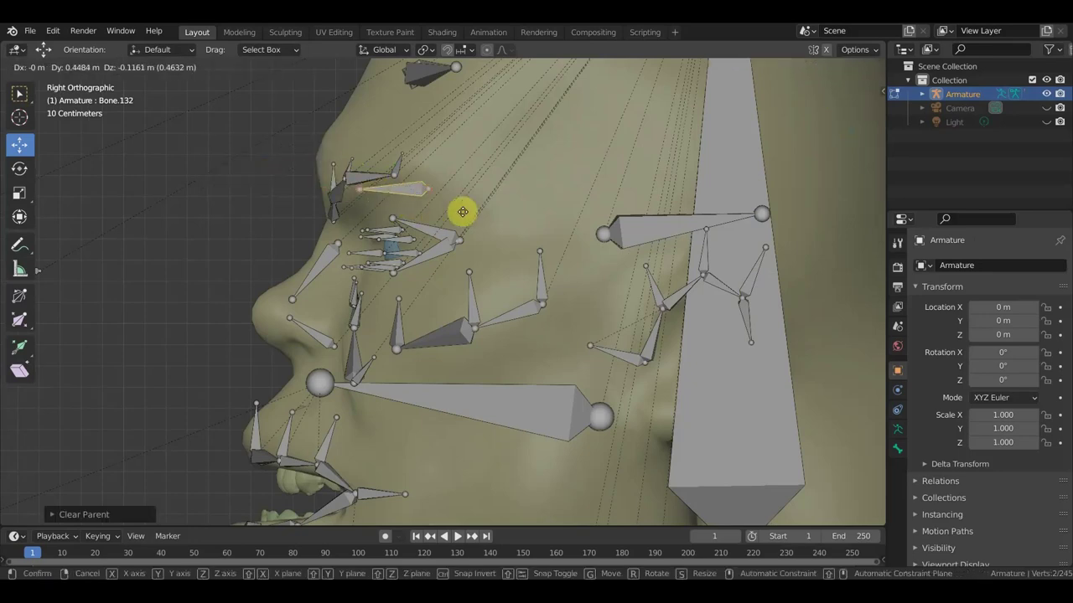
click(470, 211)
key(KP_7)
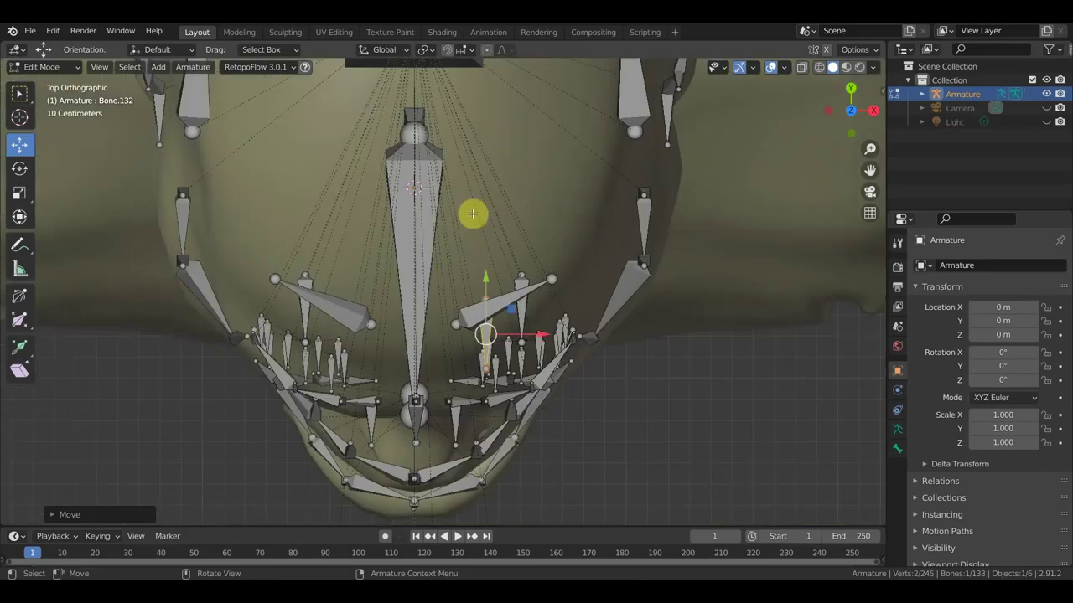
drag(542, 335, 584, 340)
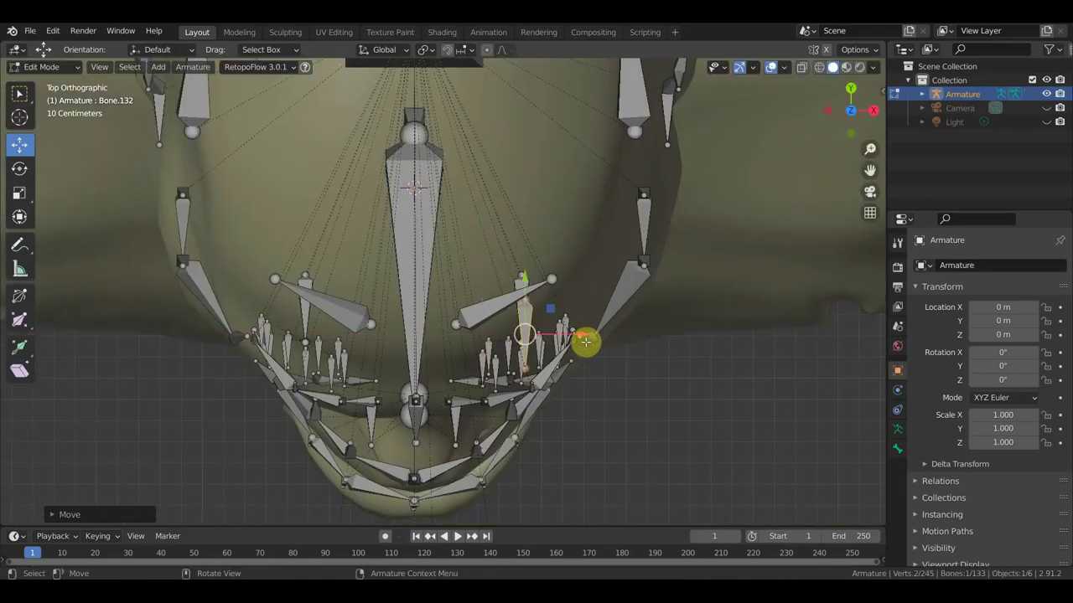
mouse_move(584, 340)
middle_down()
mouse_move(390, 204)
mouse_move(411, 221)
middle_up()
drag(438, 187, 486, 216)
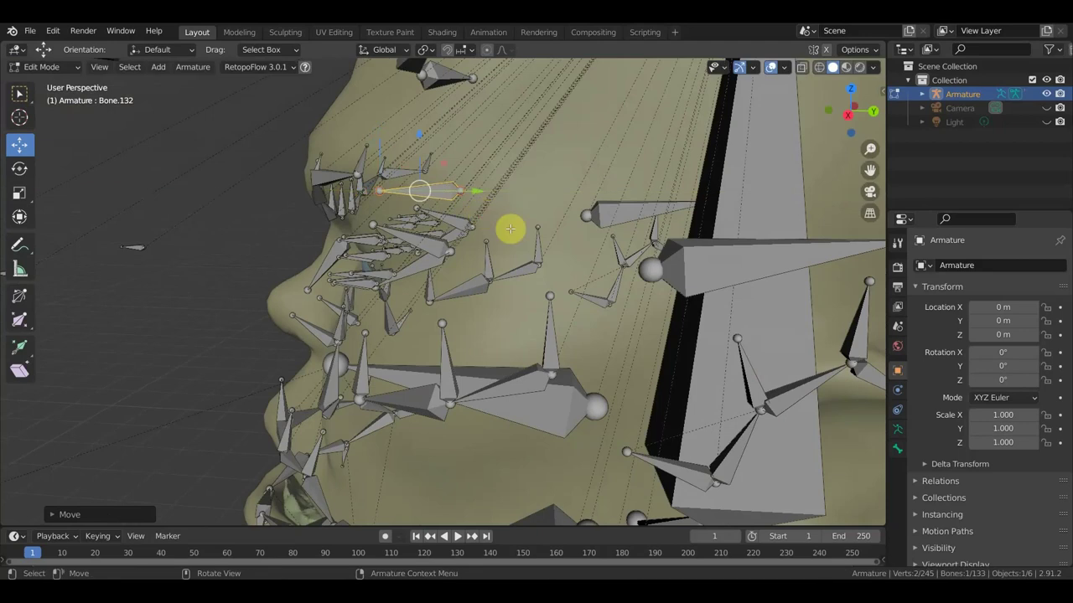
key(KP_3)
Rotate, reposition and scale Bone.132 by about 1.14 to lie along the brow.
key(r)
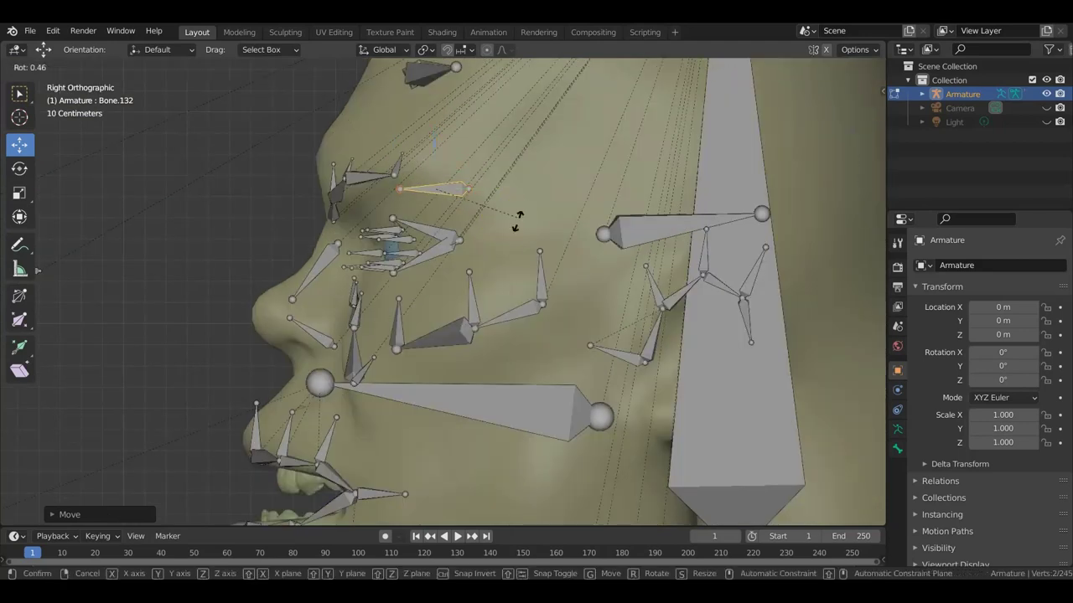
click(509, 263)
key(g)
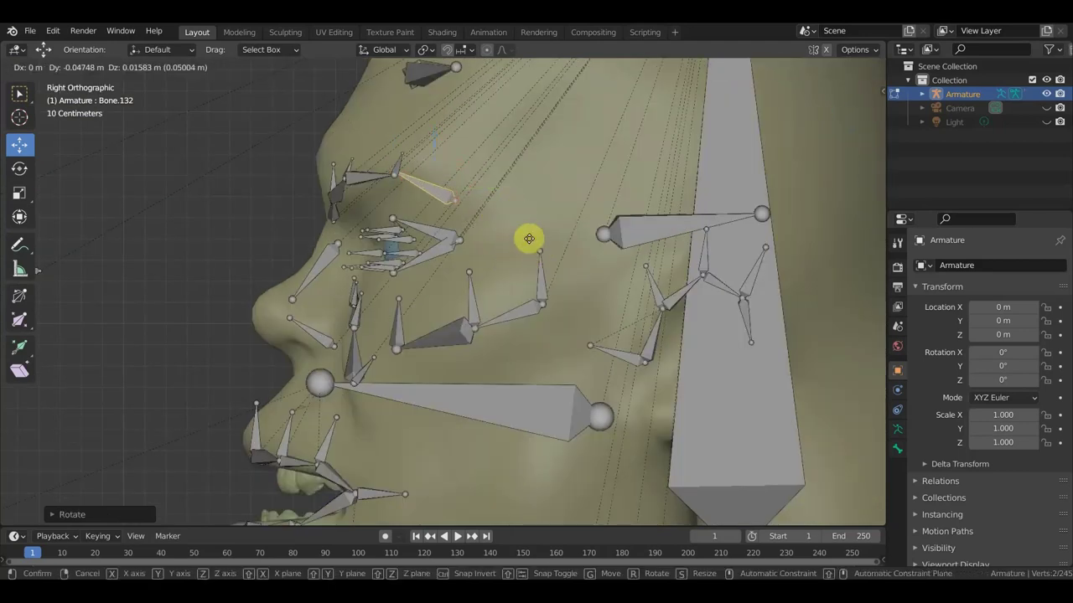
click(528, 228)
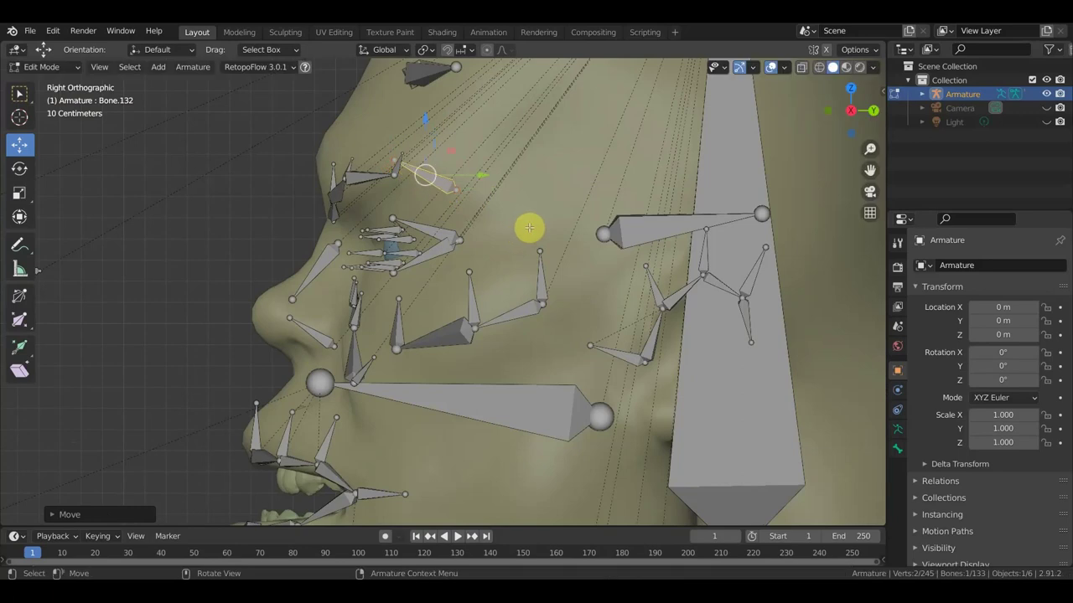
key(s)
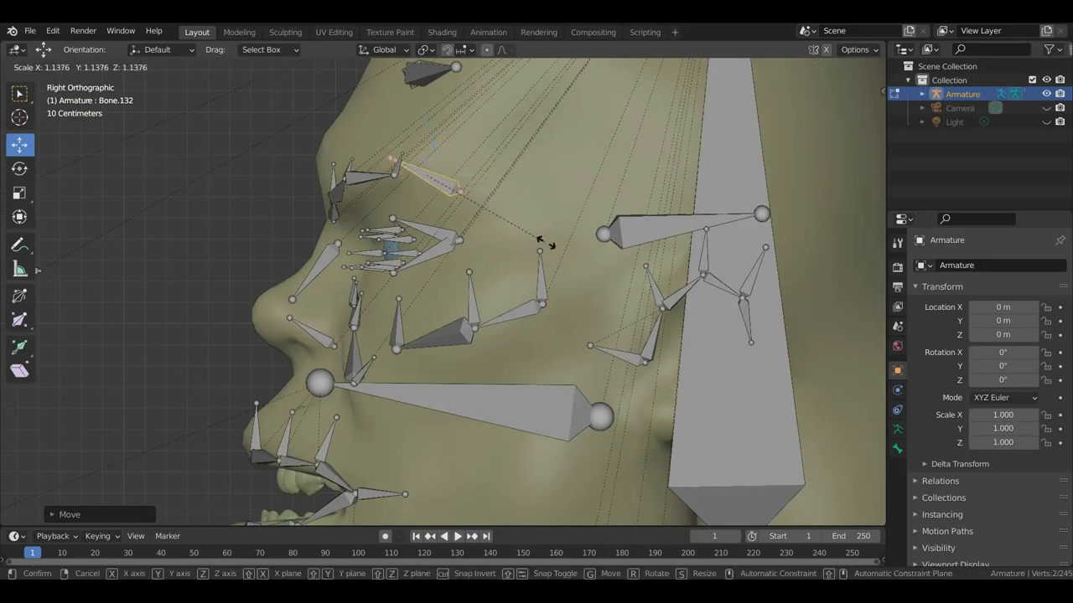
click(545, 239)
middle_drag(546, 240, 668, 254)
key(KP_1)
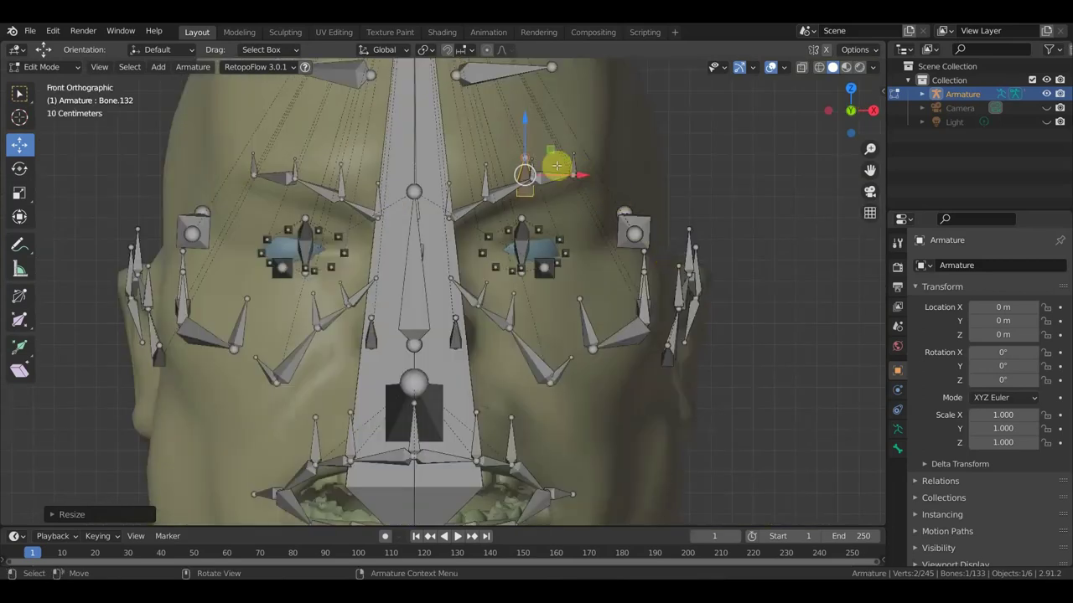
Shift the new brow bone Bone.132 sideways along the X axis.
key(g)
key(x)
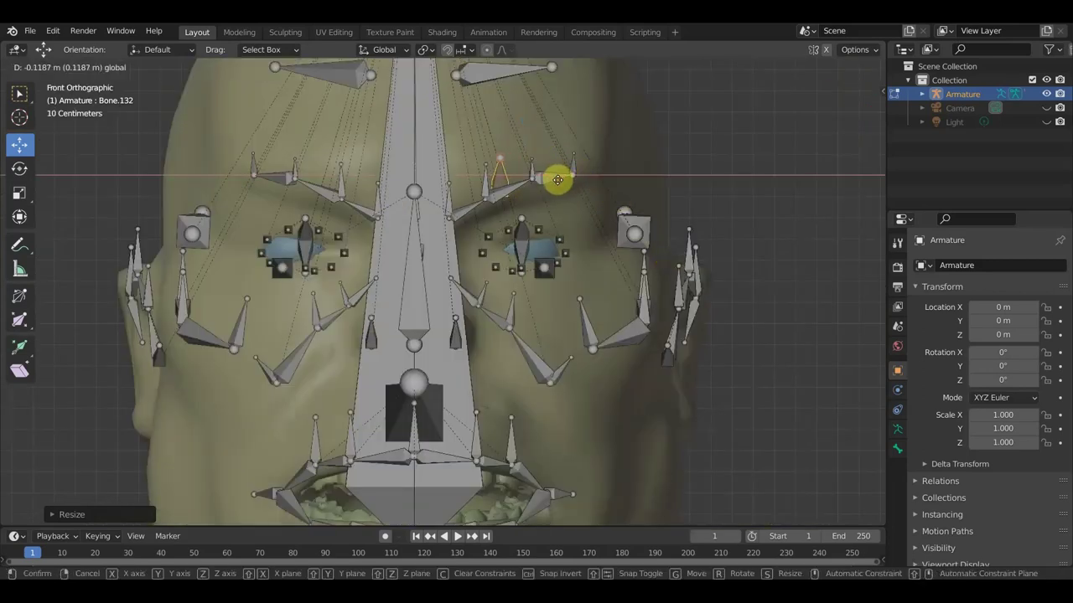
click(557, 182)
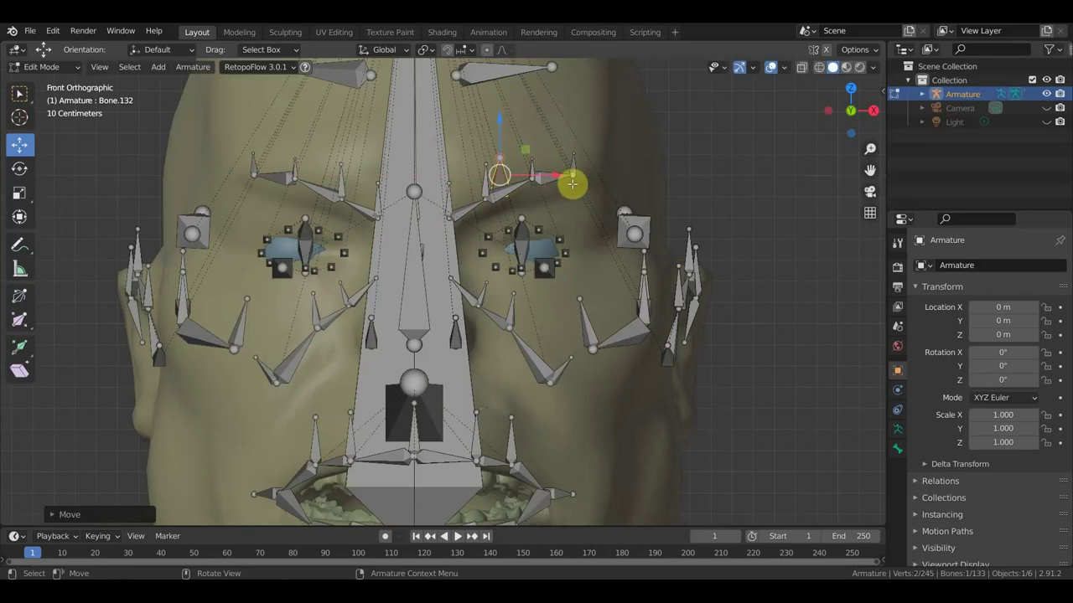
mouse_move(571, 183)
middle_down()
mouse_move(514, 215)
mouse_move(514, 227)
mouse_move(455, 199)
middle_up()
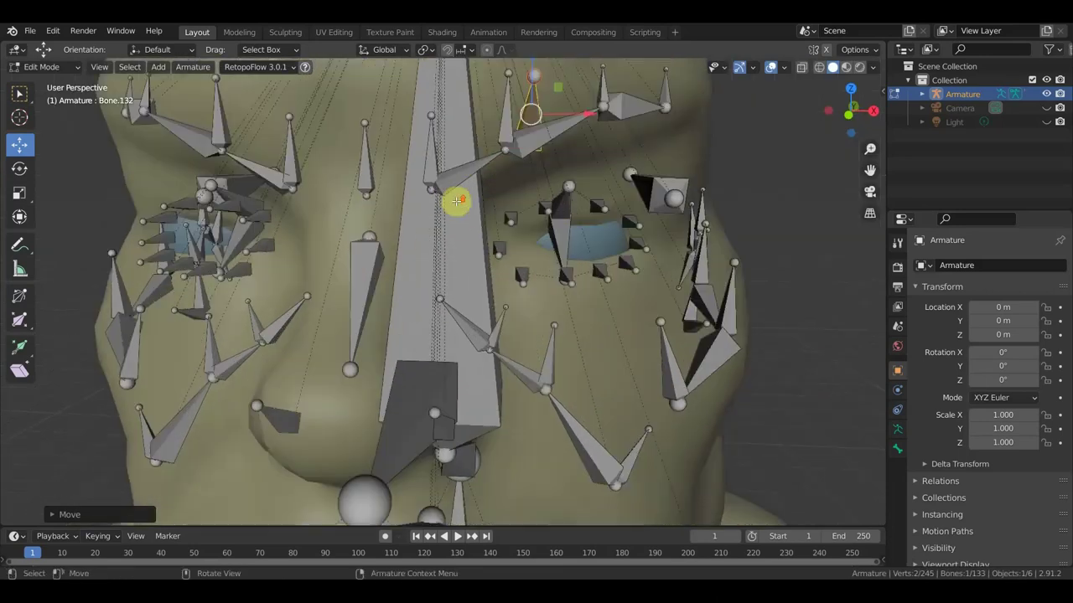
Parent the four small brow bones to Bone.132 as connected.
click(456, 159)
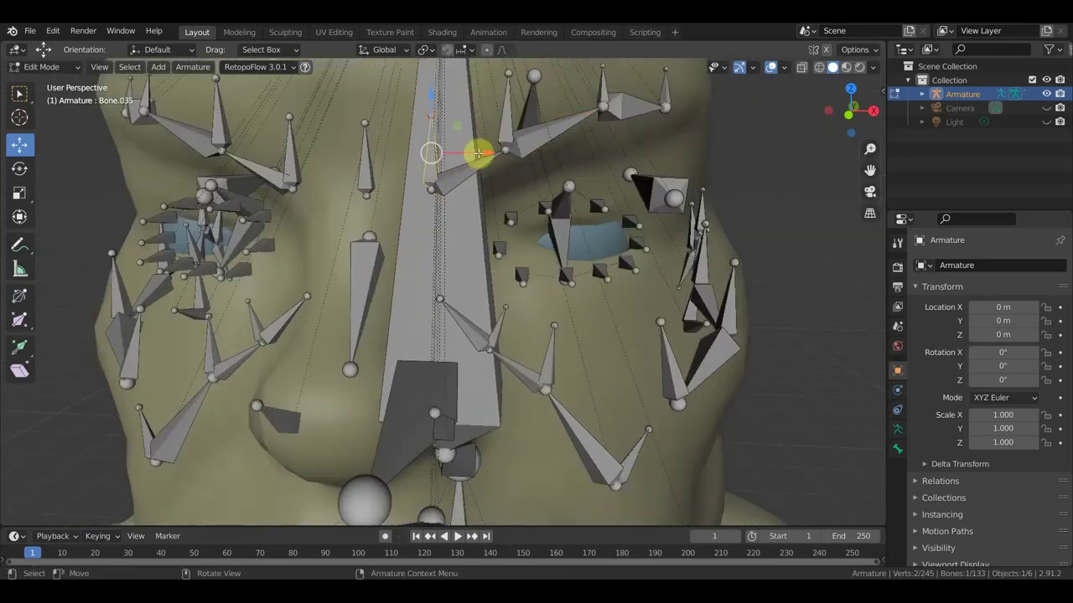
click(512, 119)
shift+click(668, 83)
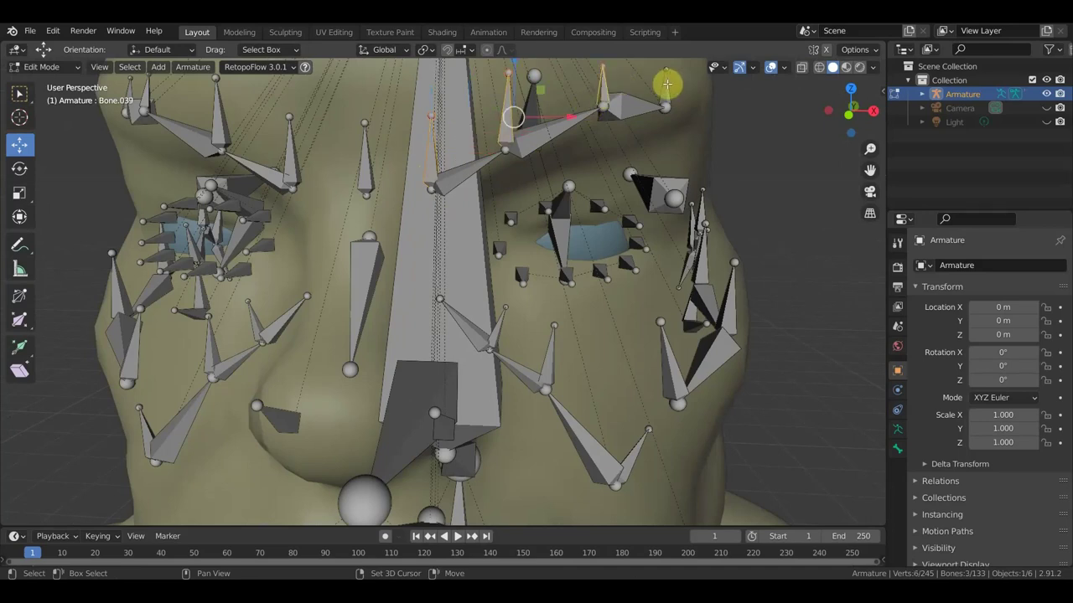
middle_drag(662, 131, 666, 191)
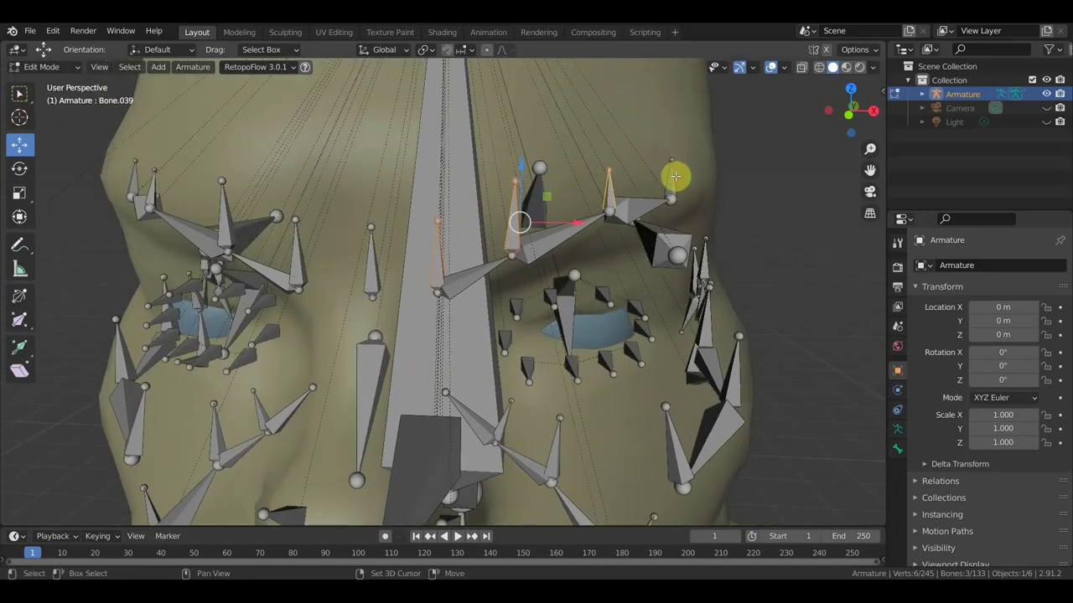
middle_drag(679, 180, 661, 170)
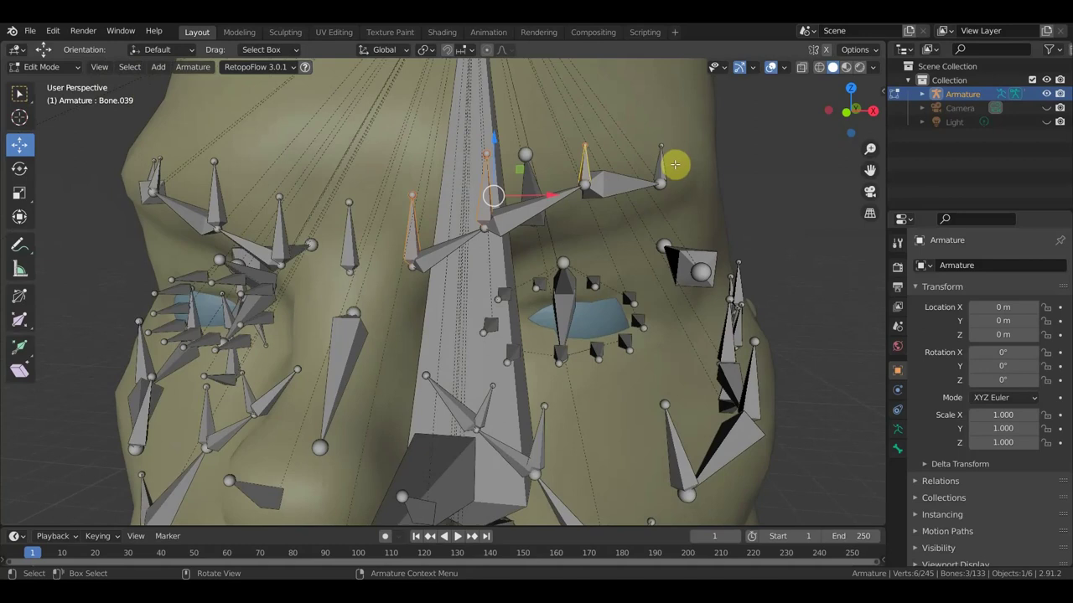
shift+click(661, 164)
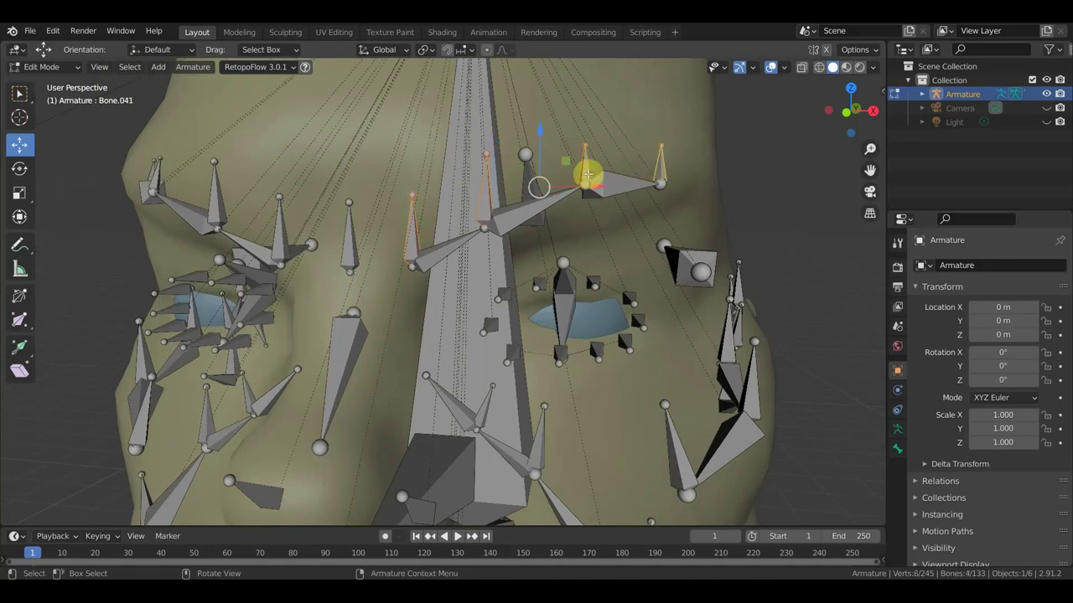
shift+click(527, 173)
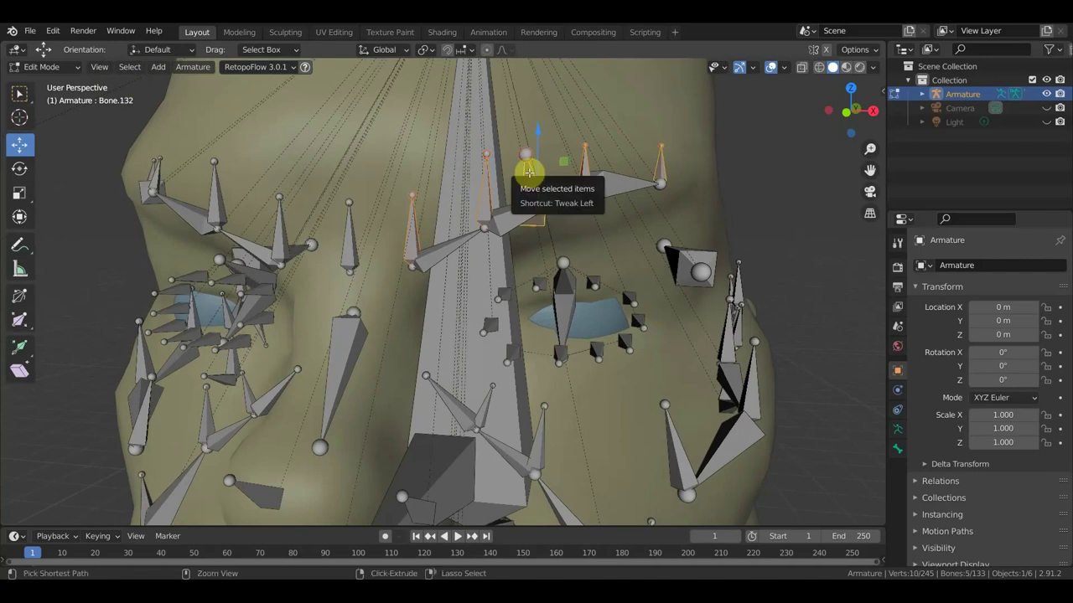
key(ctrl+p)
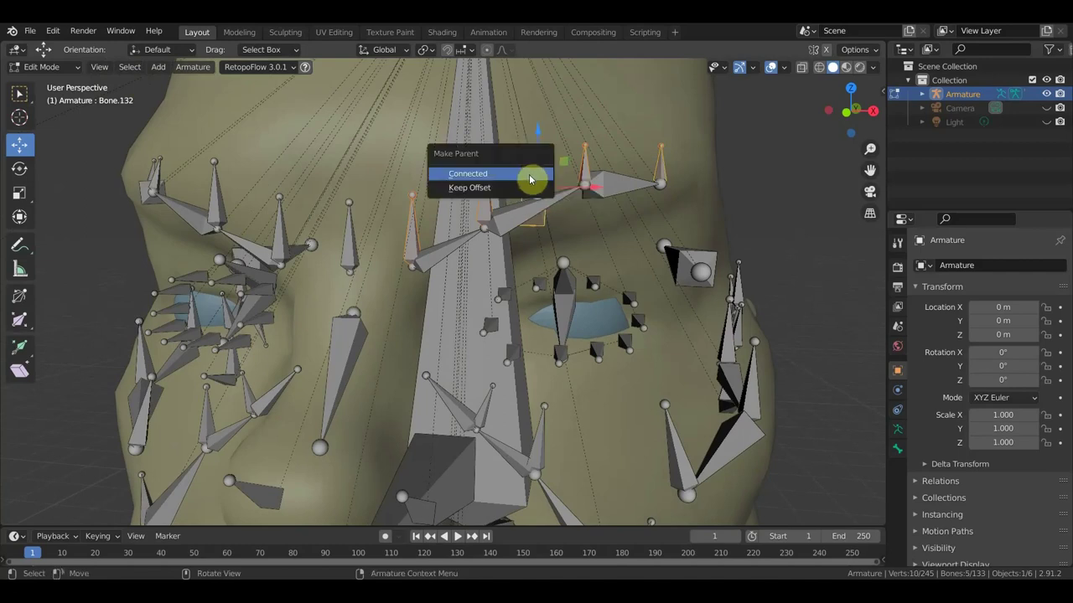
click(518, 188)
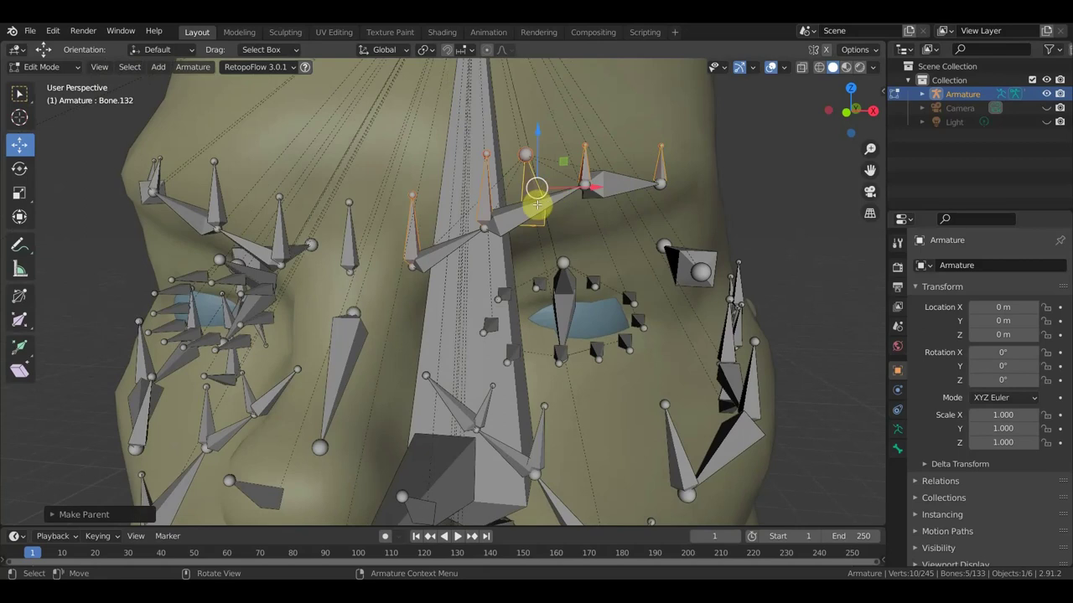
Parent Bone.132 to the central forehead bone Bone.002 with Keep Offset.
click(524, 174)
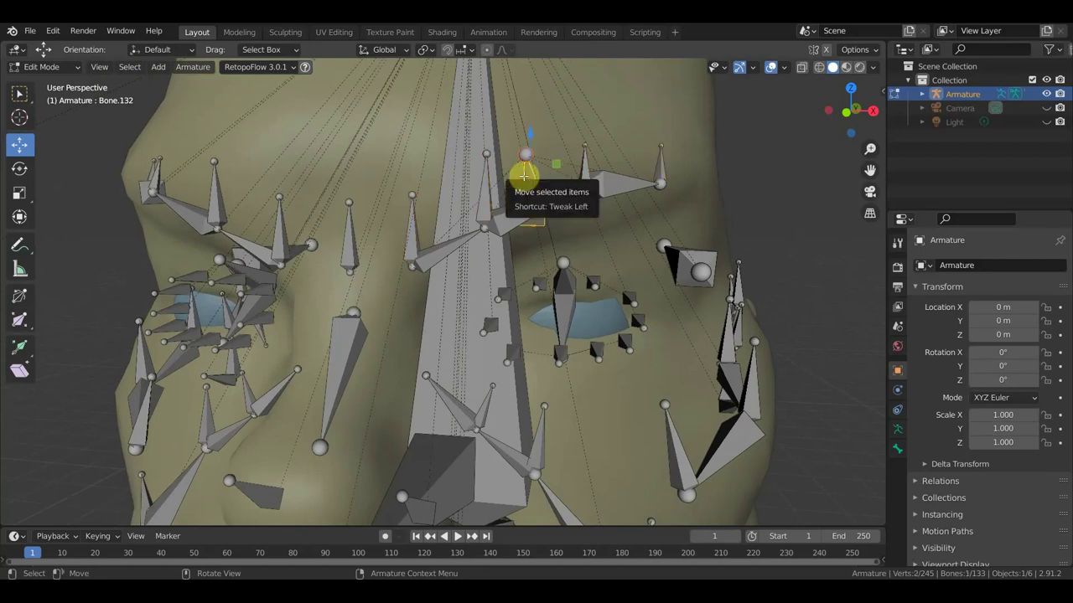
mouse_move(524, 175)
middle_down()
mouse_move(584, 211)
mouse_move(622, 216)
mouse_move(539, 191)
middle_up()
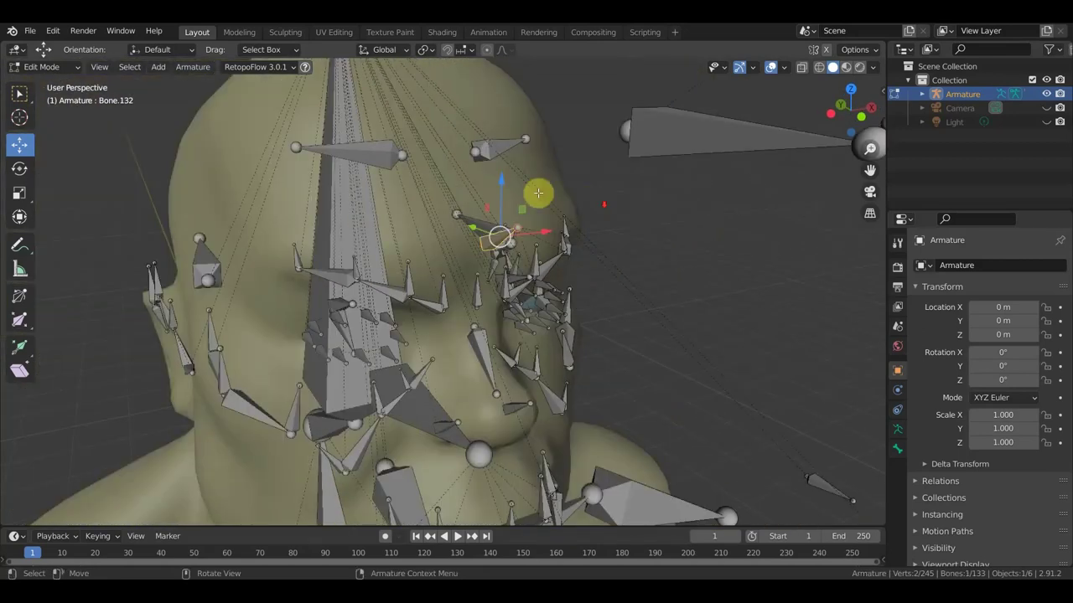
shift+click(370, 201)
key(ctrl+p)
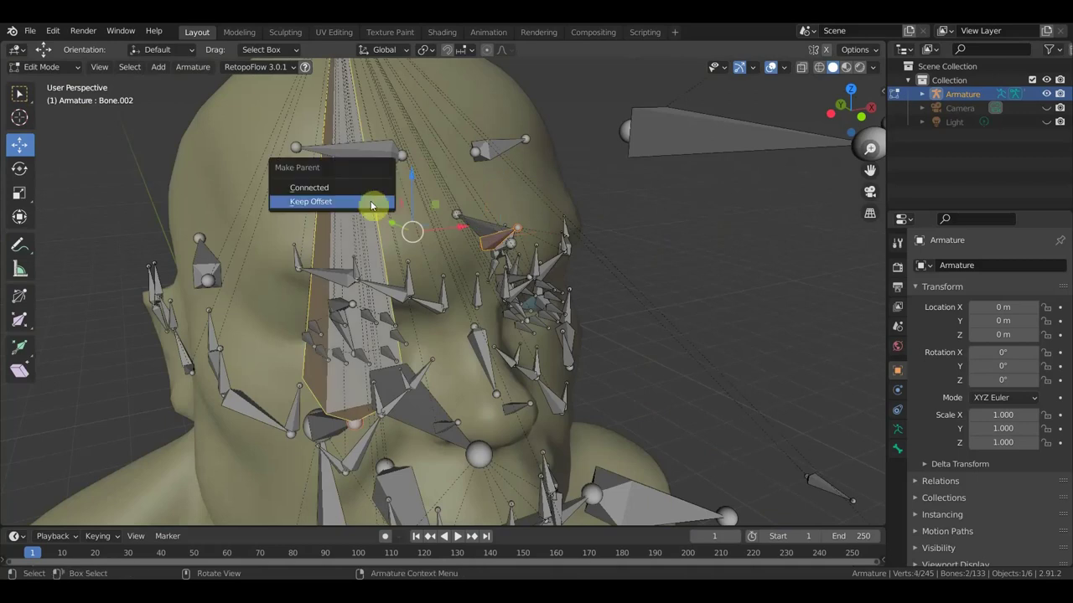
click(371, 204)
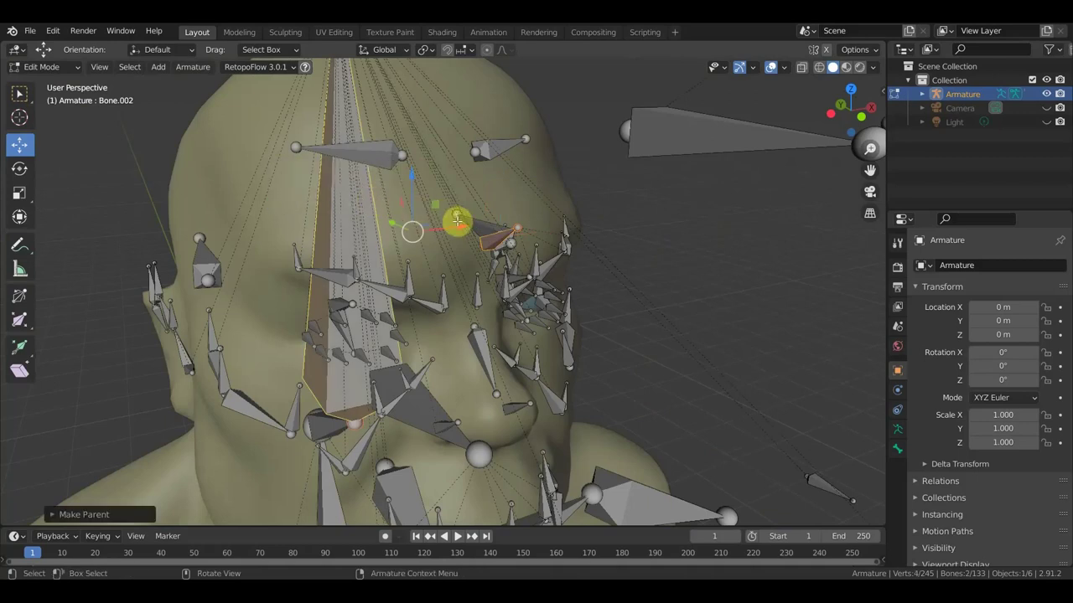
key(KP_7)
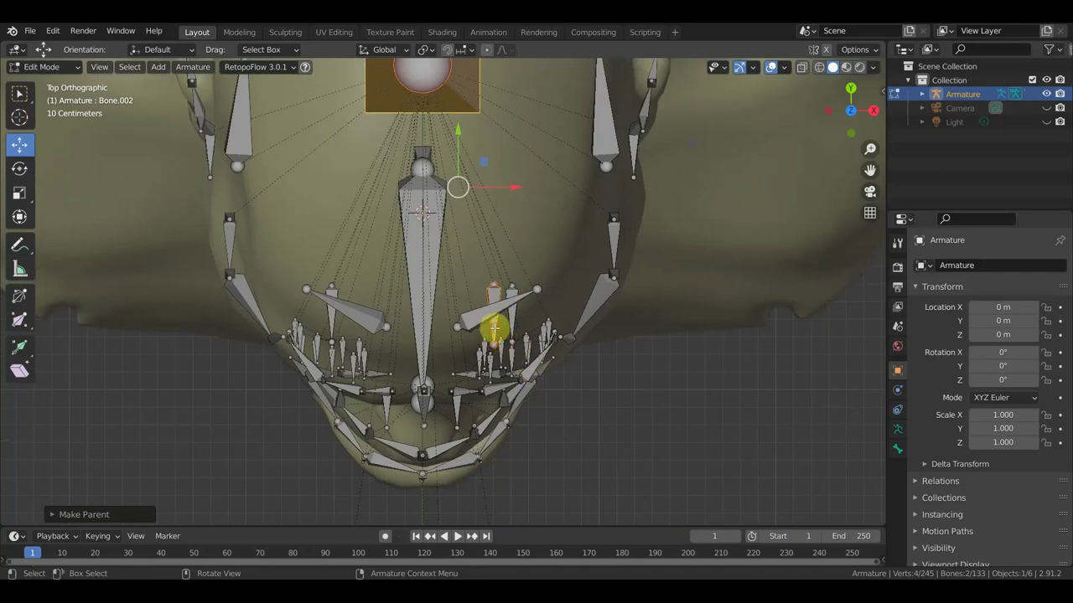
Duplicate the new brow bone, mirror the copy across global X, and move it into place.
click(494, 328)
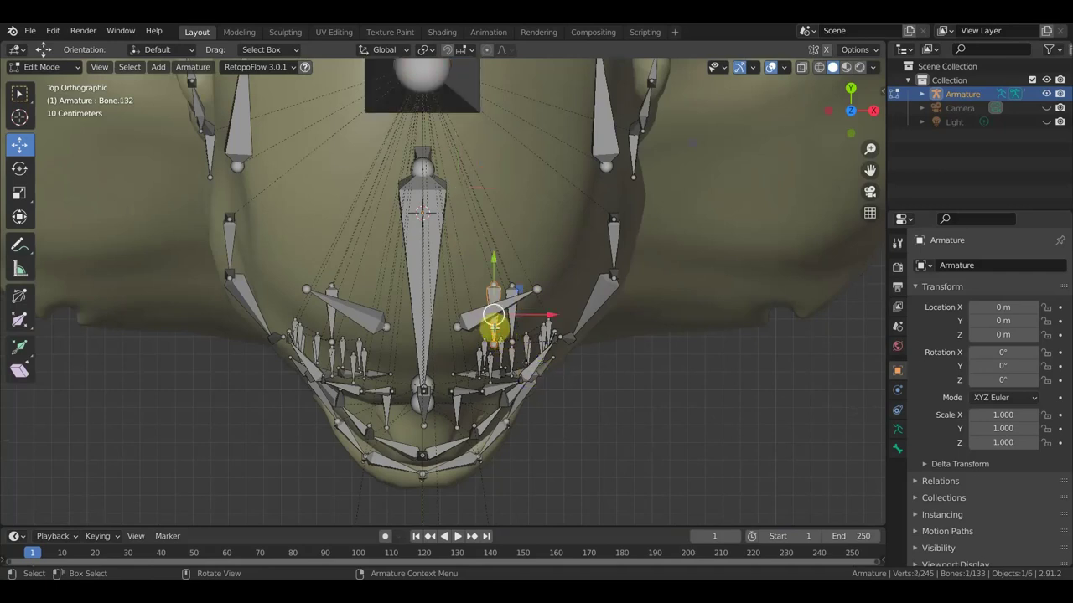
key(shift+d)
right_click(655, 423)
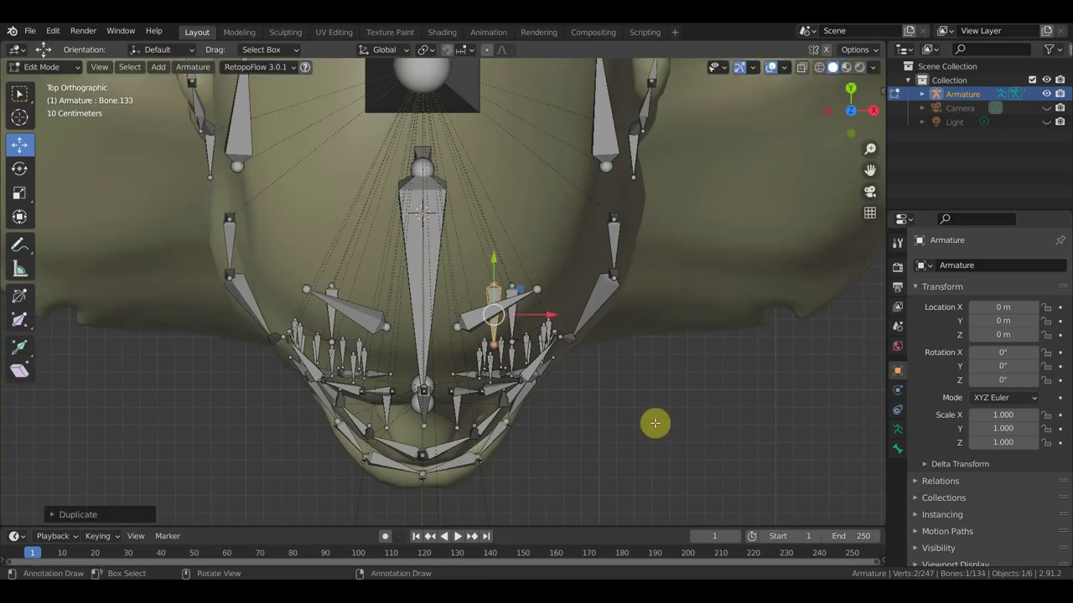
right_click(654, 423)
mouse_move(566, 426)
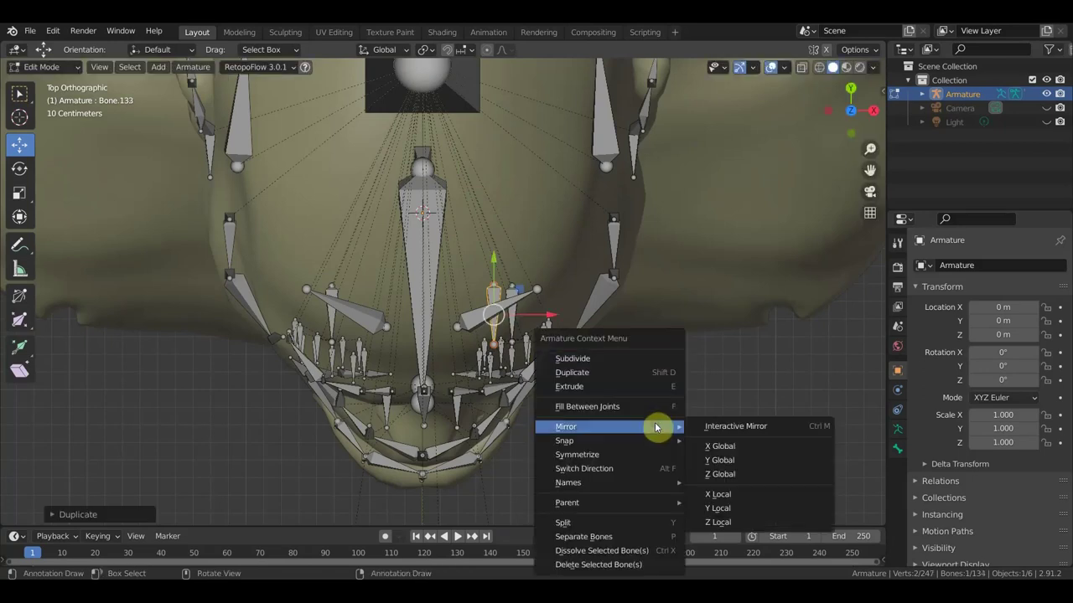
click(721, 447)
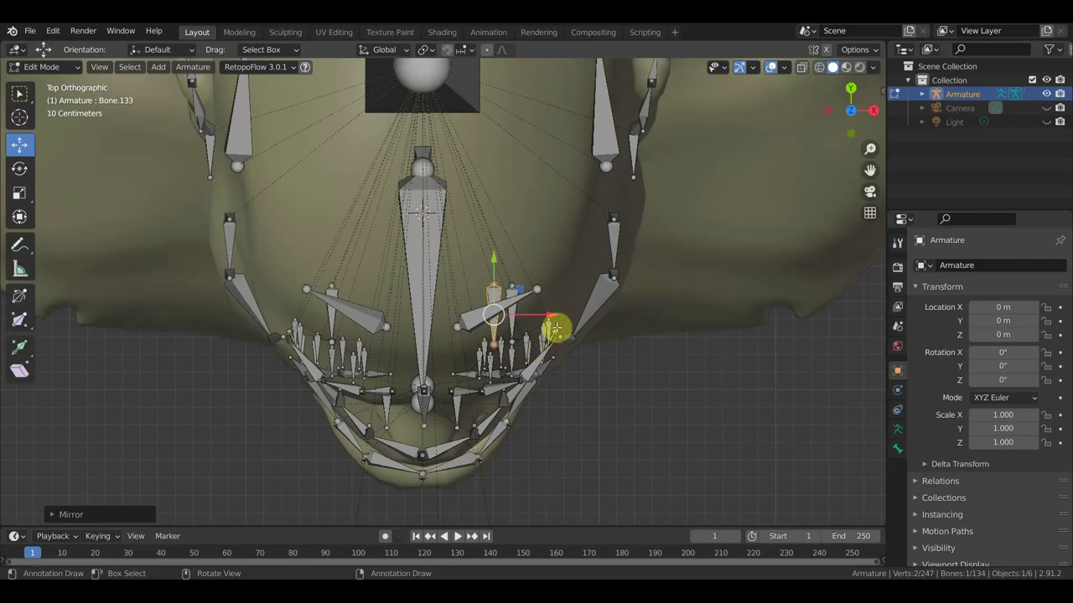
key(g)
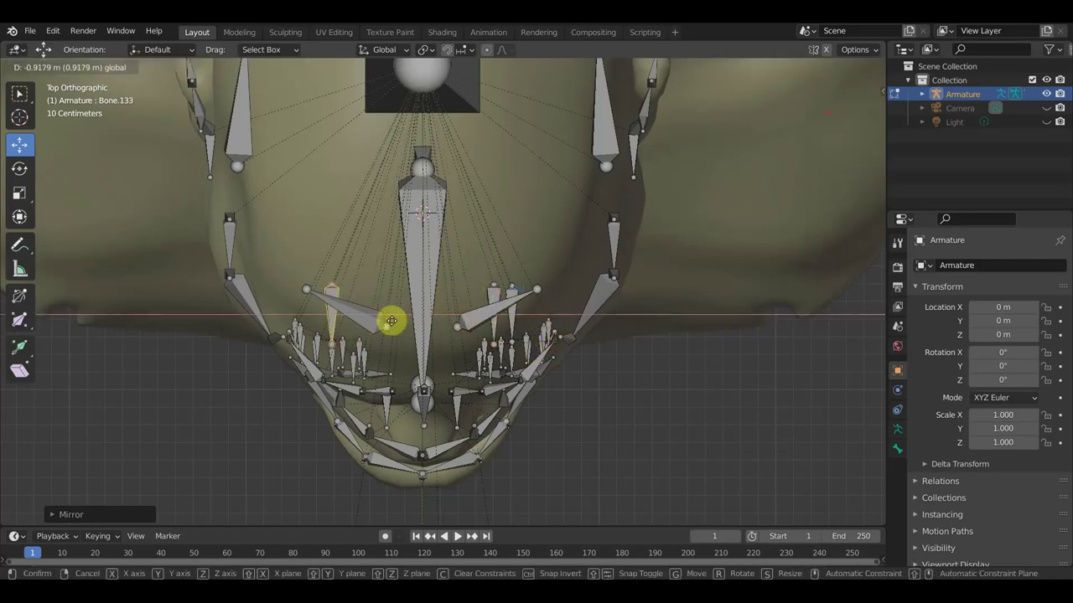
click(387, 322)
Parent the four brow bones to forehead bone Bone.133 with Keep Offset.
scroll(383, 318, up, 5)
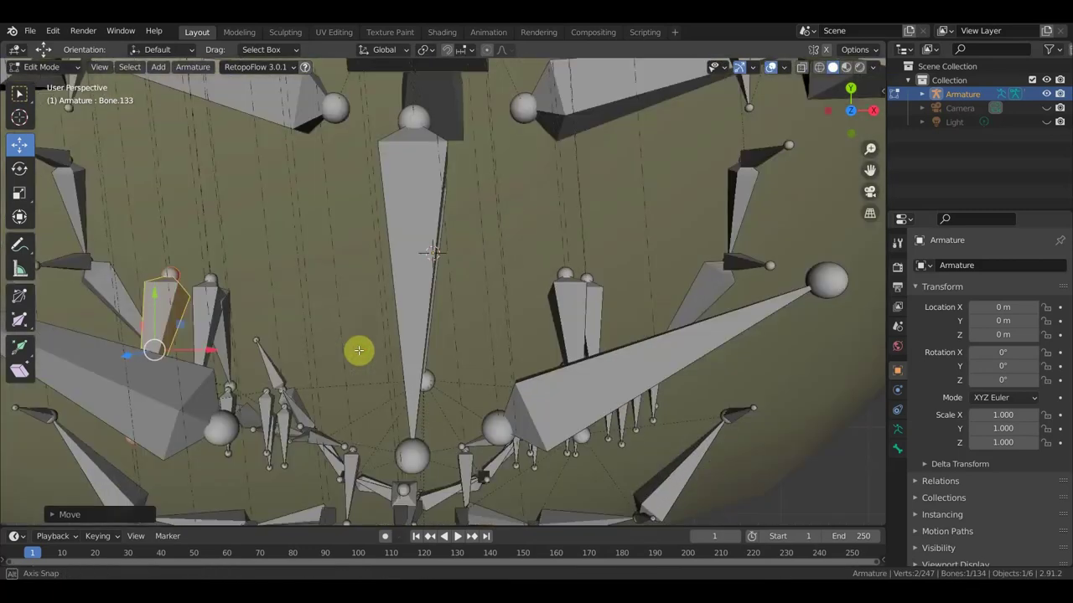
mouse_move(359, 349)
middle_down()
mouse_move(378, 196)
mouse_move(579, 278)
middle_up()
middle_drag(376, 227, 385, 239)
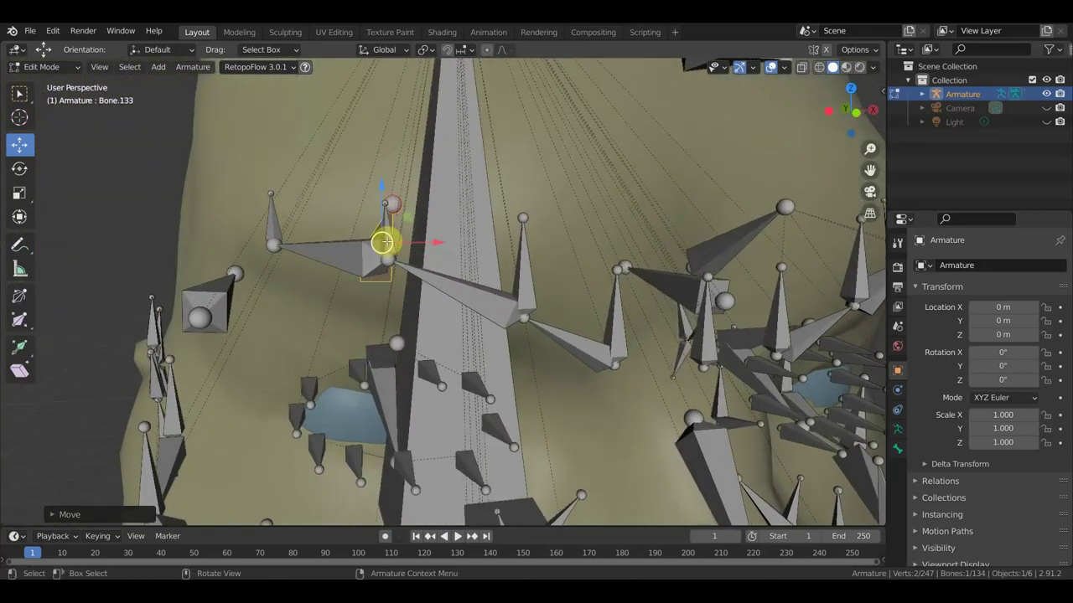
click(271, 219)
shift+click(388, 234)
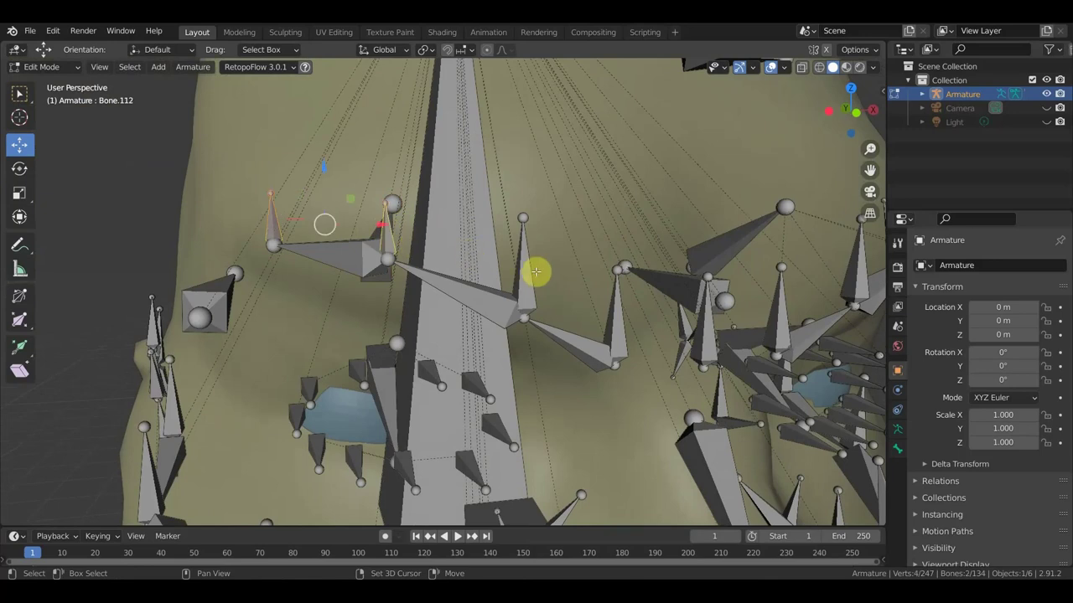
shift+click(526, 266)
shift+click(614, 312)
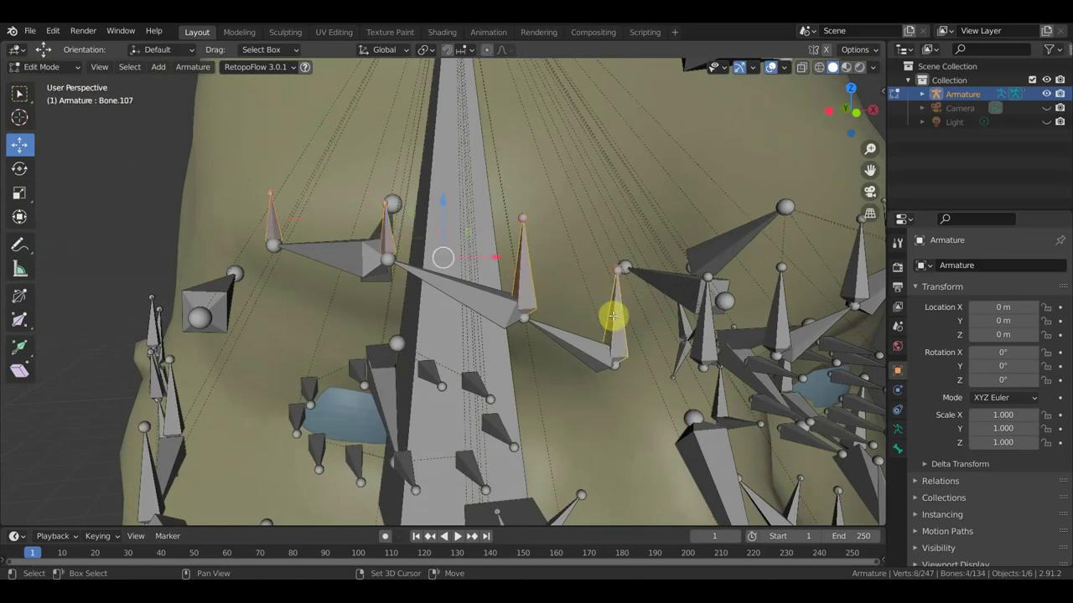
middle_drag(419, 263, 448, 283)
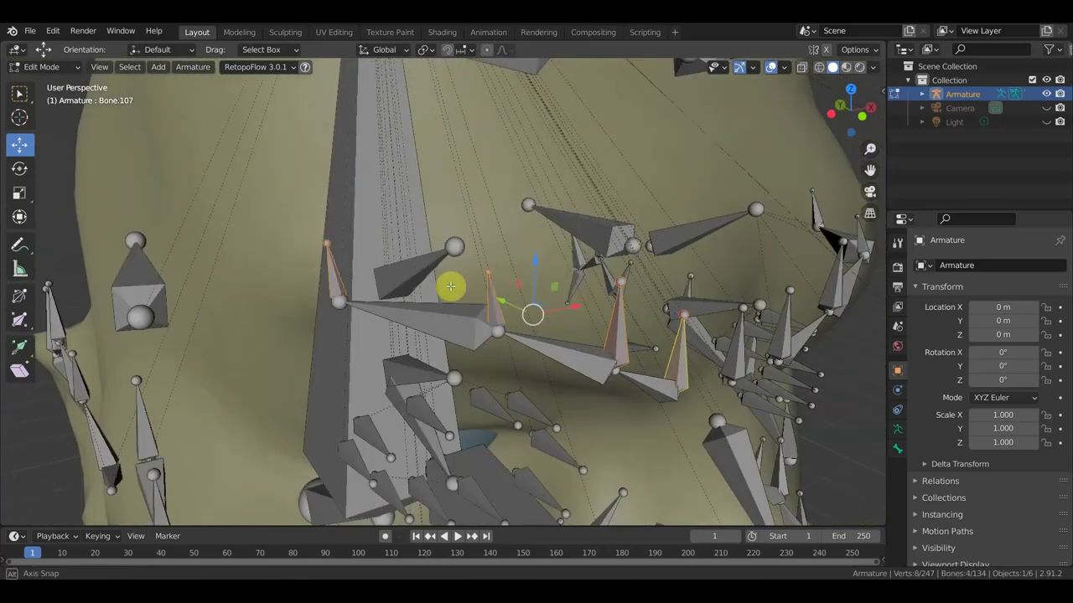
shift+click(399, 272)
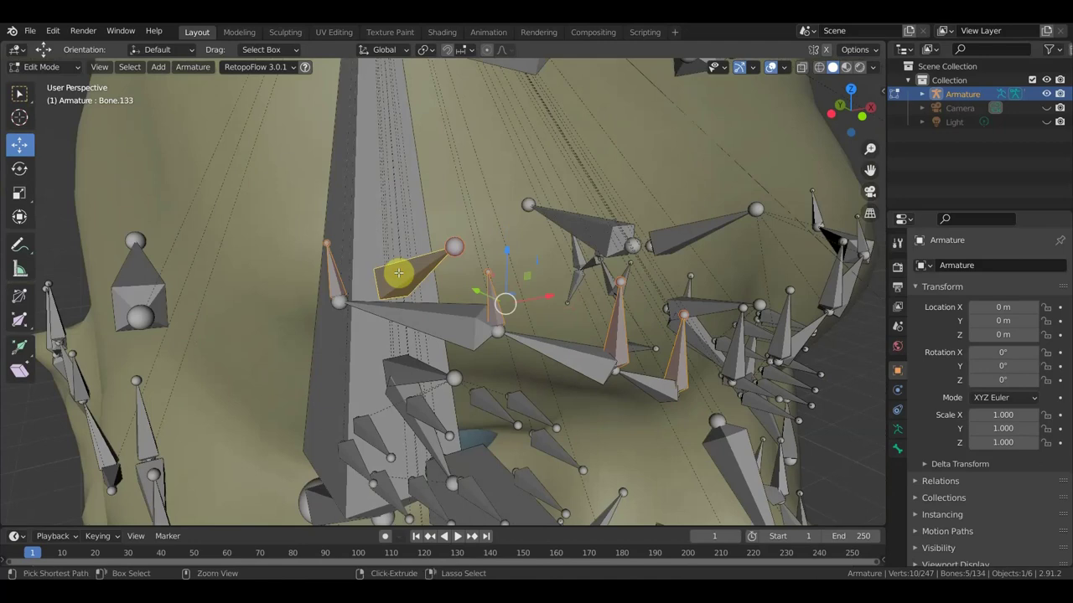
key(ctrl+p)
click(398, 274)
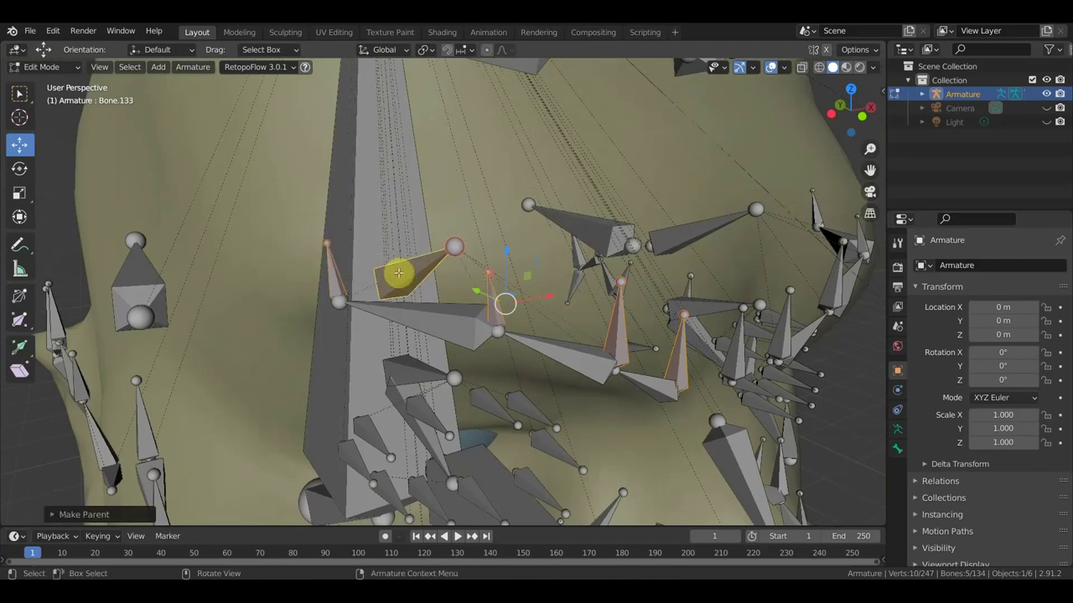
click(46, 67)
In Object Mode, bind the ogre head mesh to the armature with Automatic Weights.
click(50, 85)
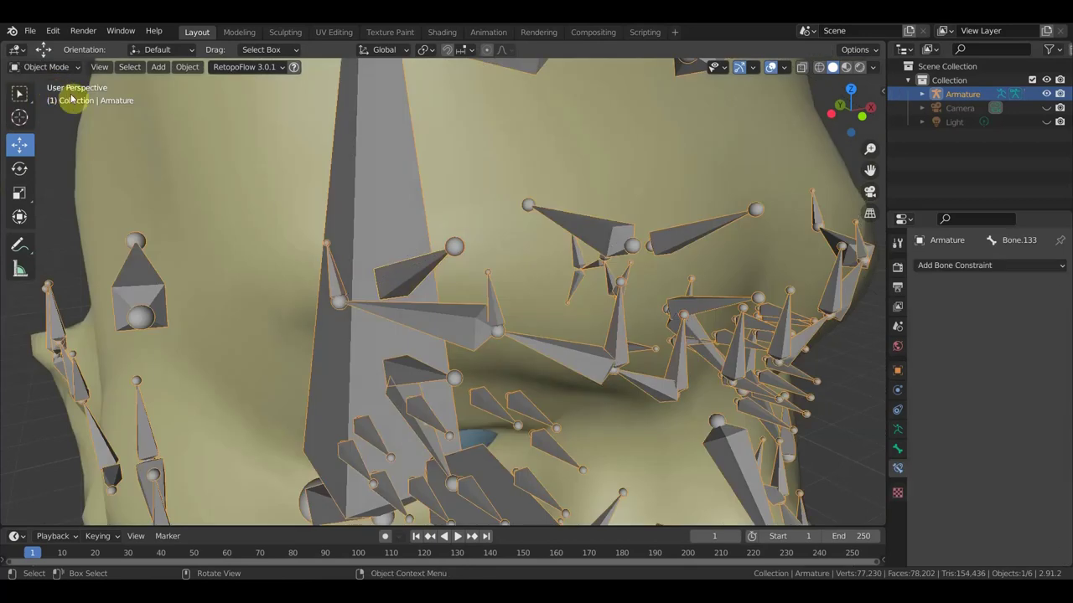
scroll(368, 251, down, 2)
scroll(475, 299, down, 3)
scroll(471, 311, down, 2)
middle_drag(471, 310, 276, 285)
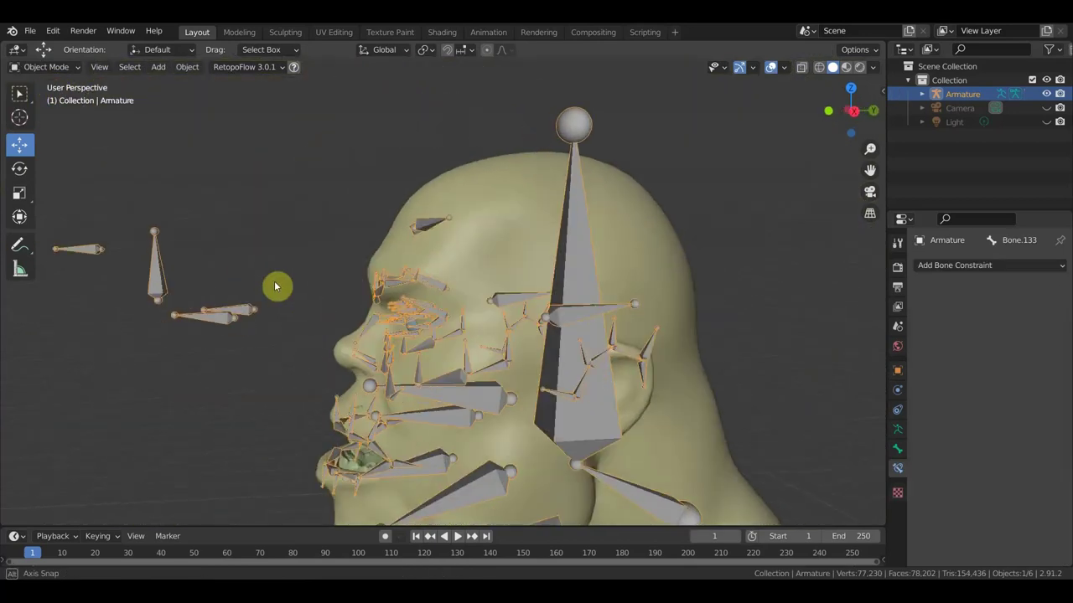
click(495, 307)
shift+click(558, 263)
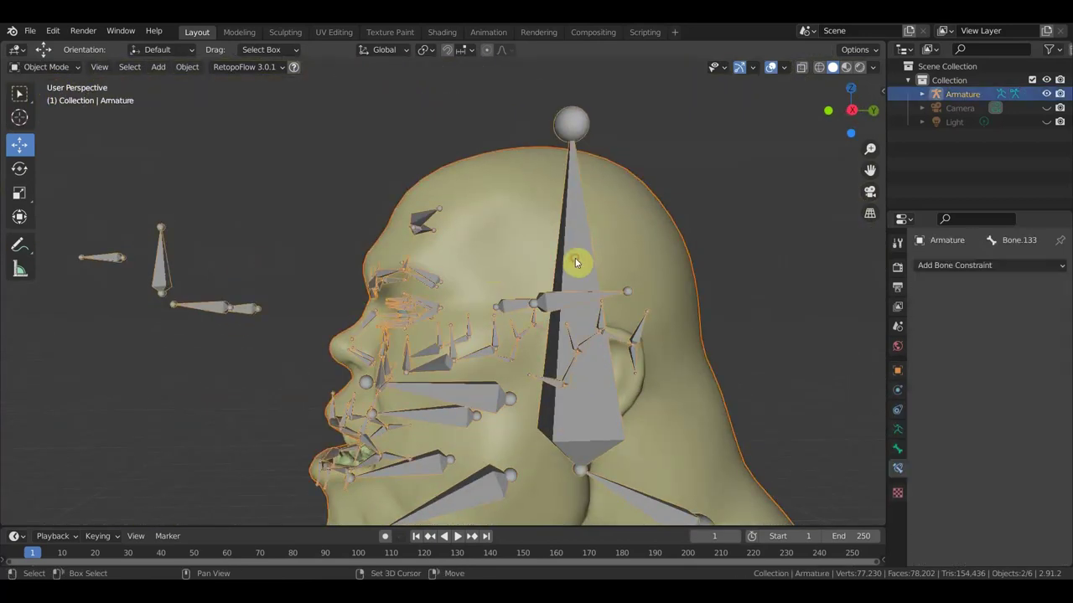
key(ctrl+p)
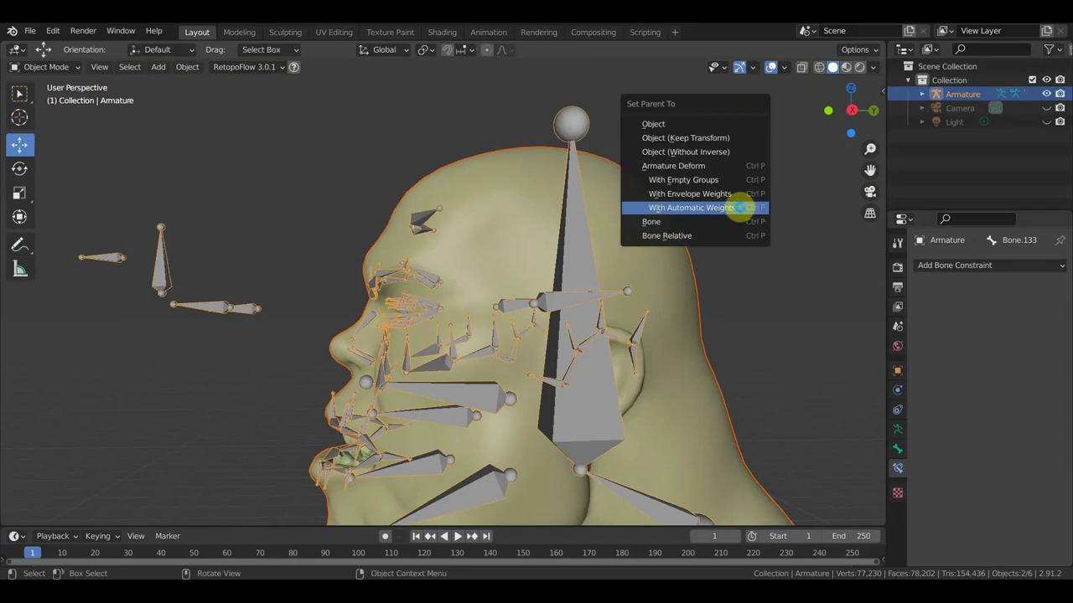
click(695, 207)
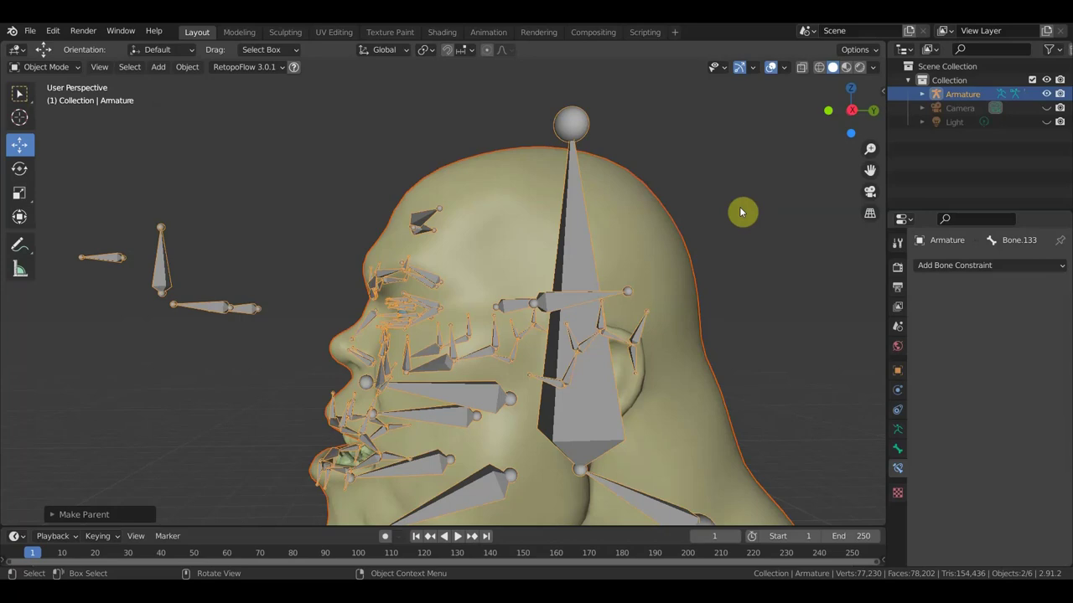
Leave only the armature selected and view the bust in side profile.
scroll(739, 206, down, 3)
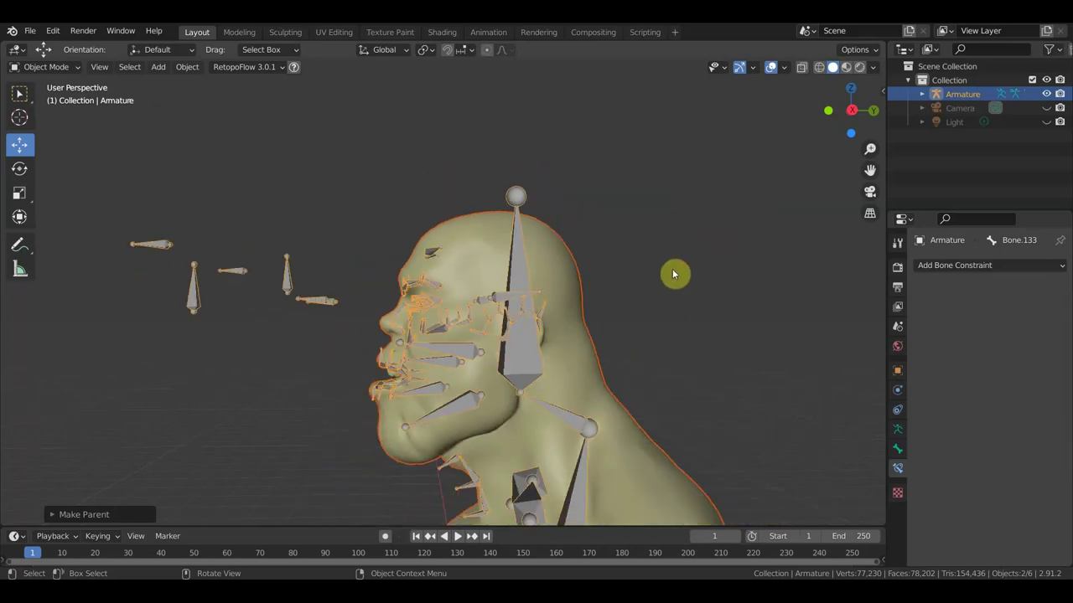
mouse_move(672, 268)
middle_down()
mouse_move(720, 299)
mouse_move(743, 223)
middle_up()
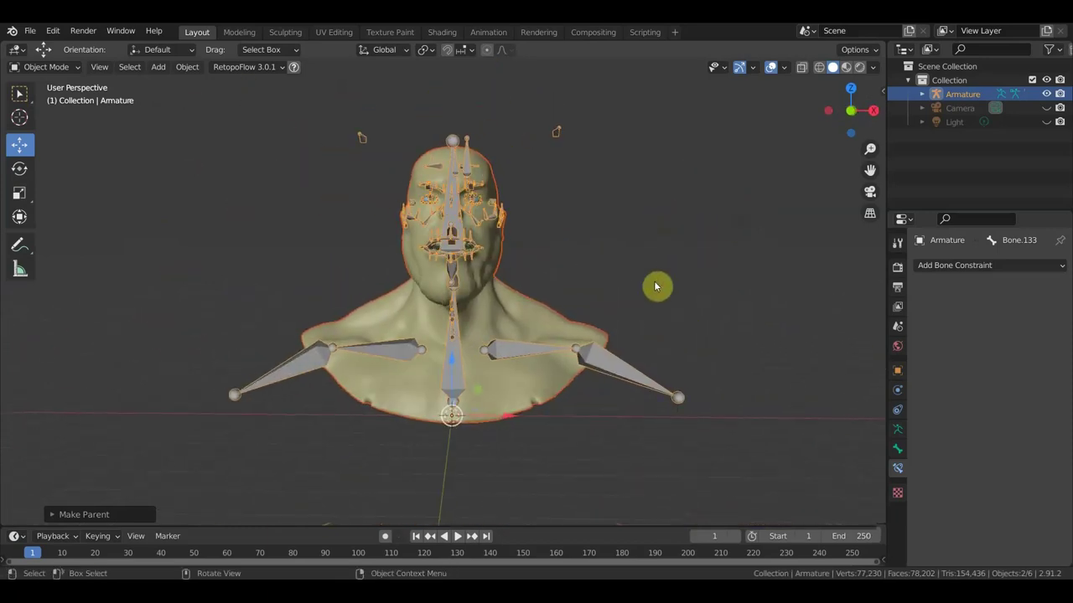
click(557, 129)
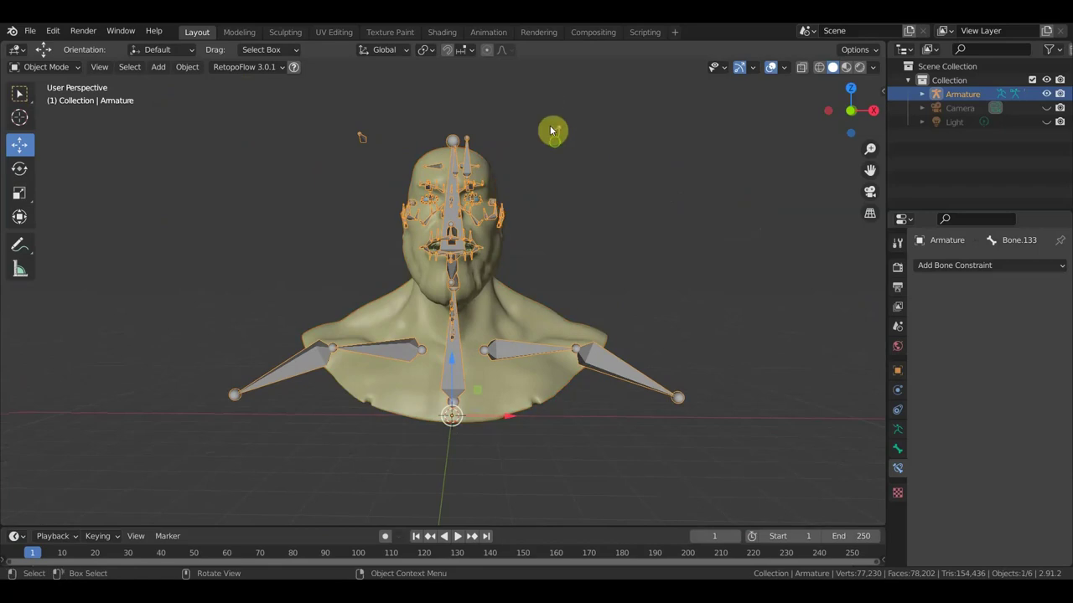
mouse_move(553, 126)
middle_down()
mouse_move(537, 233)
mouse_move(479, 245)
middle_up()
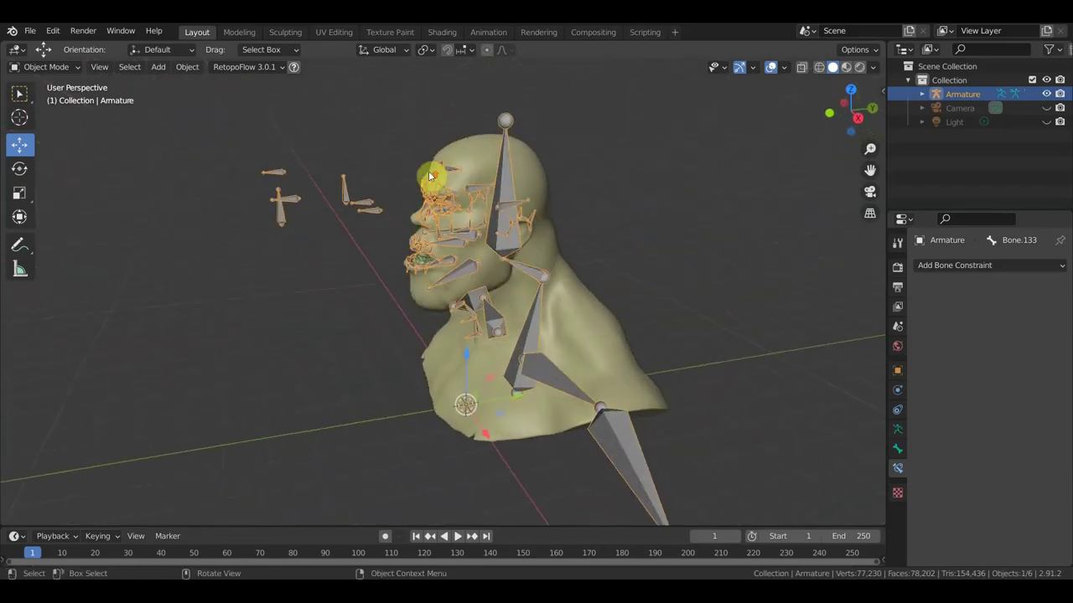
mouse_move(480, 245)
middle_down()
mouse_move(462, 271)
mouse_move(479, 278)
mouse_move(512, 256)
mouse_move(430, 243)
mouse_move(426, 230)
mouse_move(525, 260)
mouse_move(559, 256)
mouse_move(502, 255)
mouse_move(514, 256)
middle_up()
Look over the head from above and put the facial armature into Pose Mode.
scroll(461, 272, up, 3)
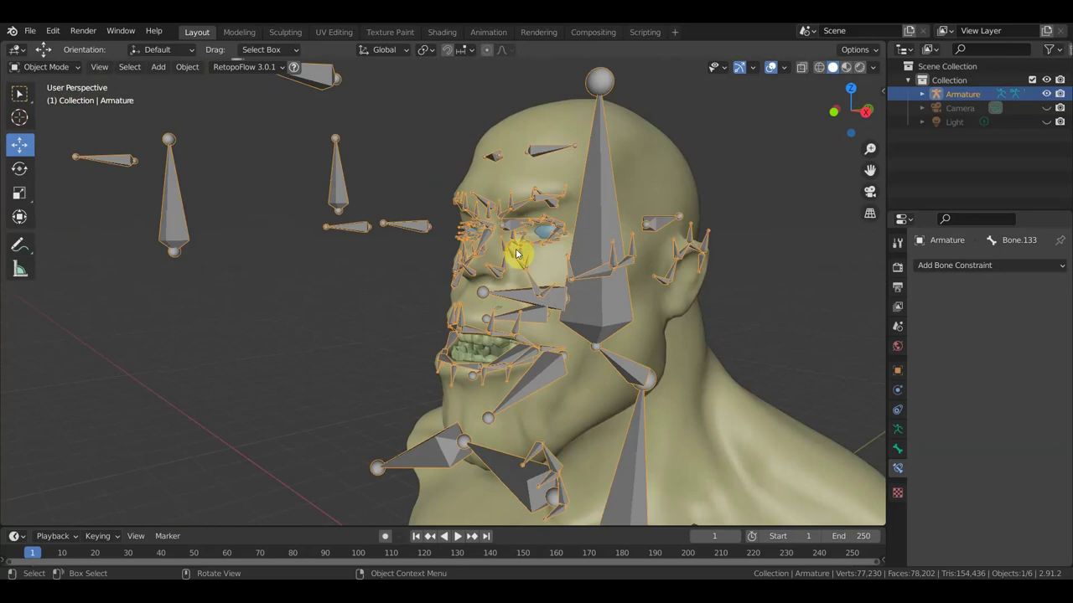
middle_drag(606, 282, 665, 276)
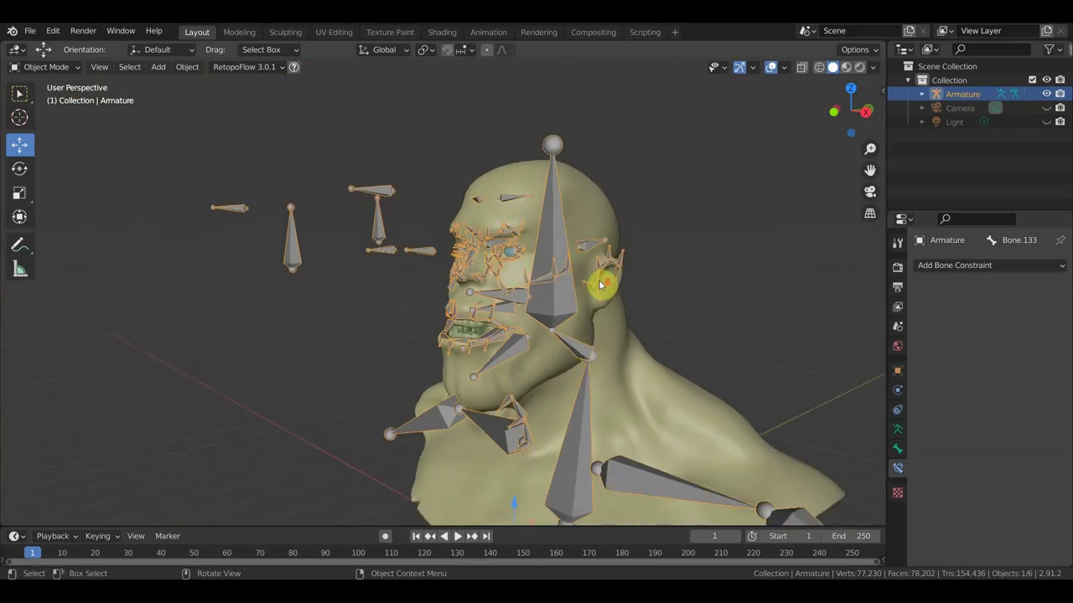
middle_drag(600, 242, 587, 209)
click(46, 66)
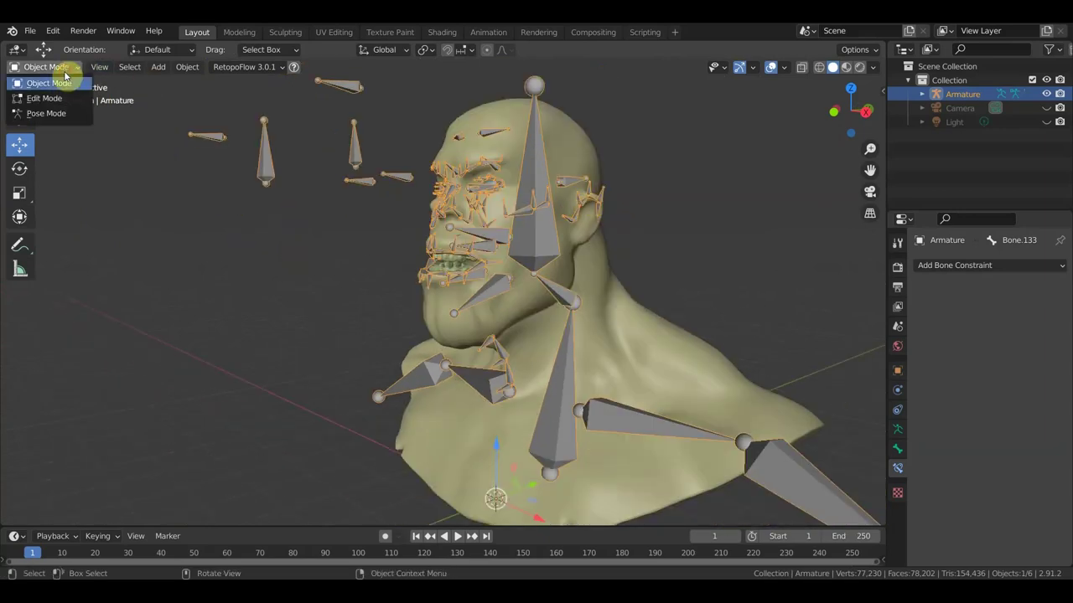
click(56, 113)
Rotate clavicle bone Bone.060, then rotate upper-arm Bone.067 and undo it.
mouse_move(316, 242)
middle_down()
mouse_move(427, 243)
mouse_move(482, 315)
middle_up()
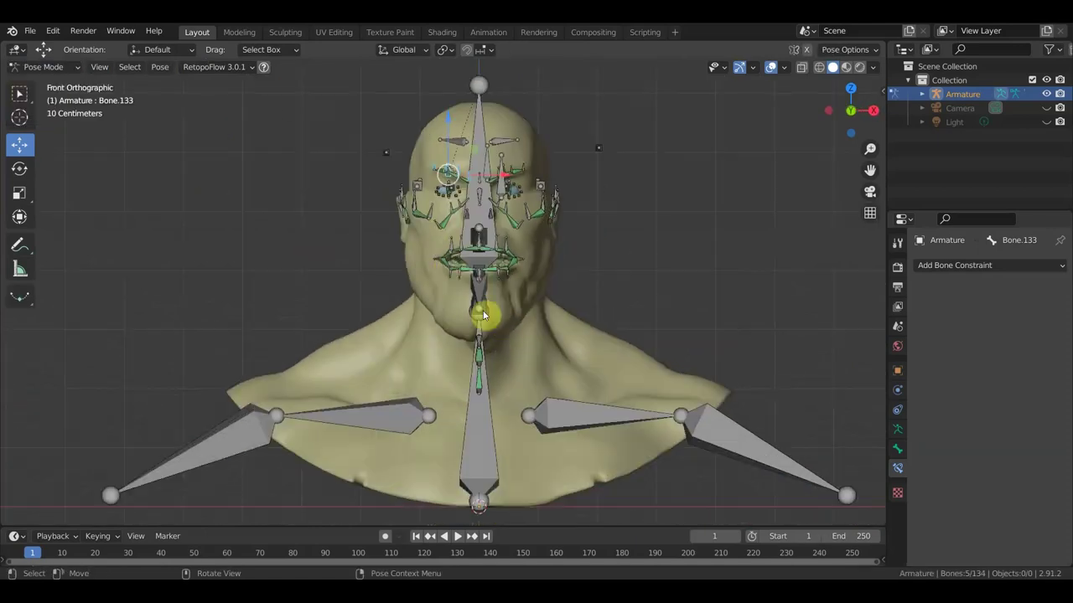
click(630, 407)
key(r)
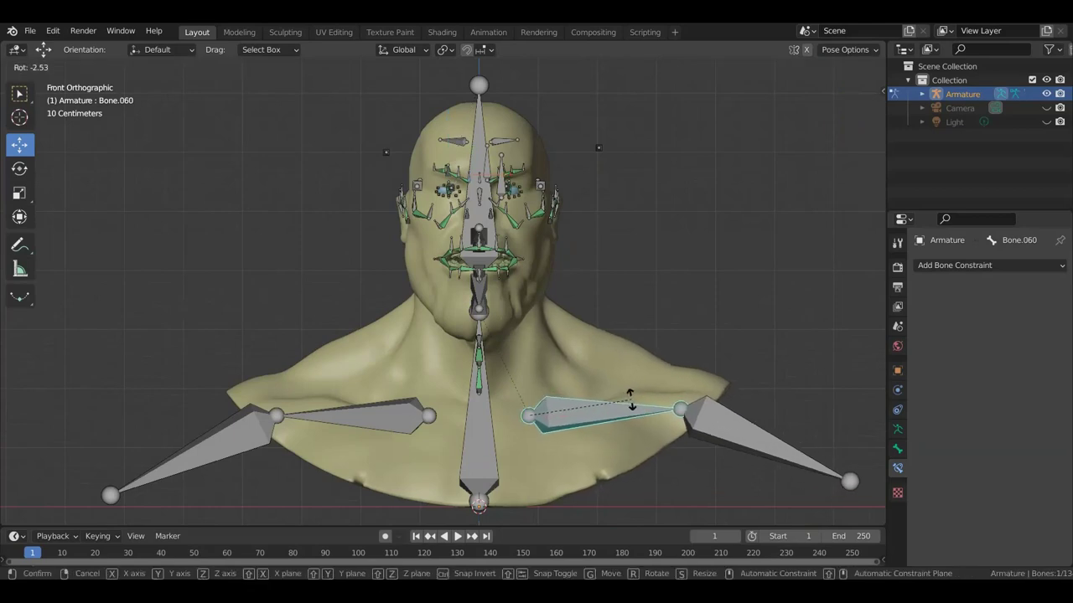
click(629, 399)
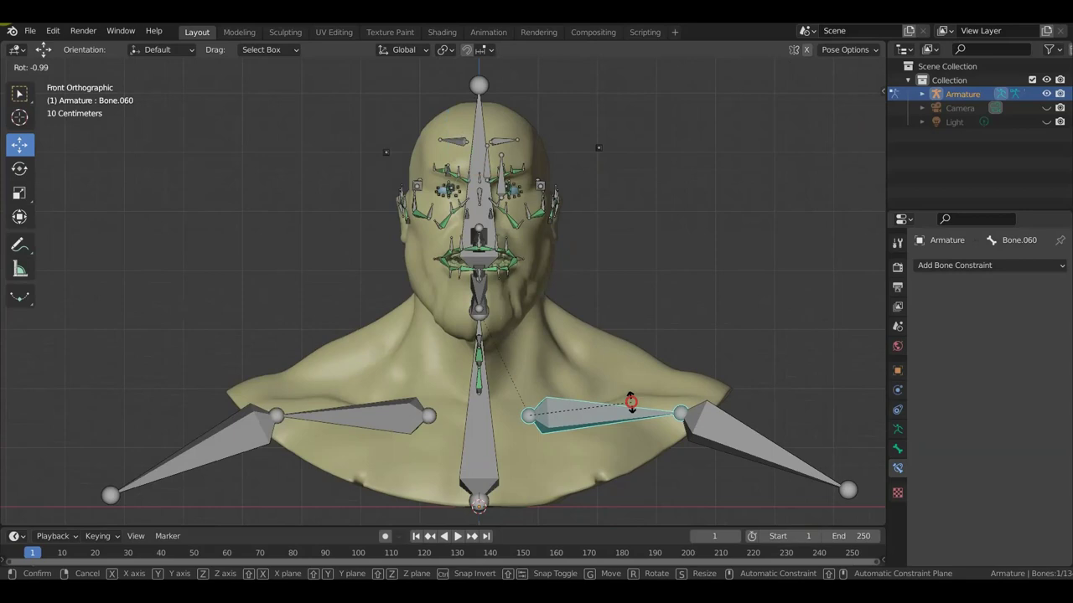
click(737, 435)
key(r)
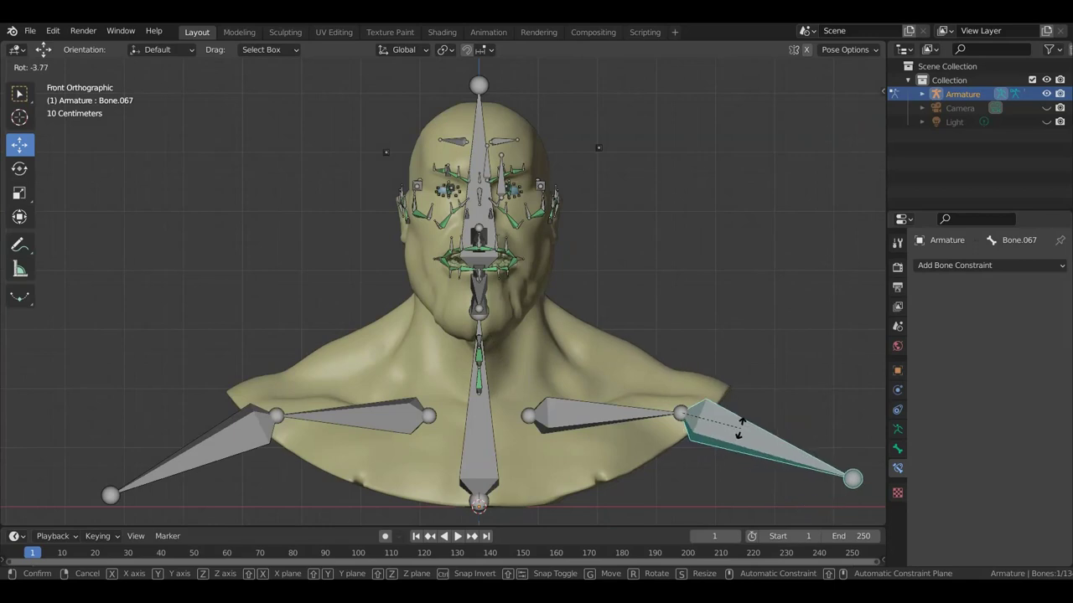
click(744, 435)
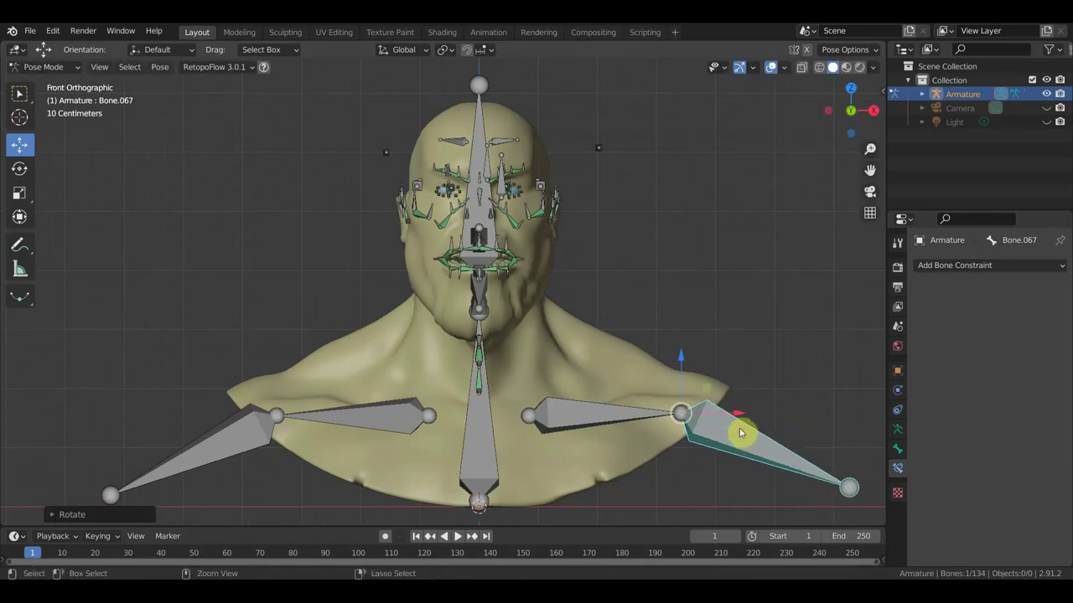
key(ctrl+z)
key(ctrl+z)
key(ctrl+z)
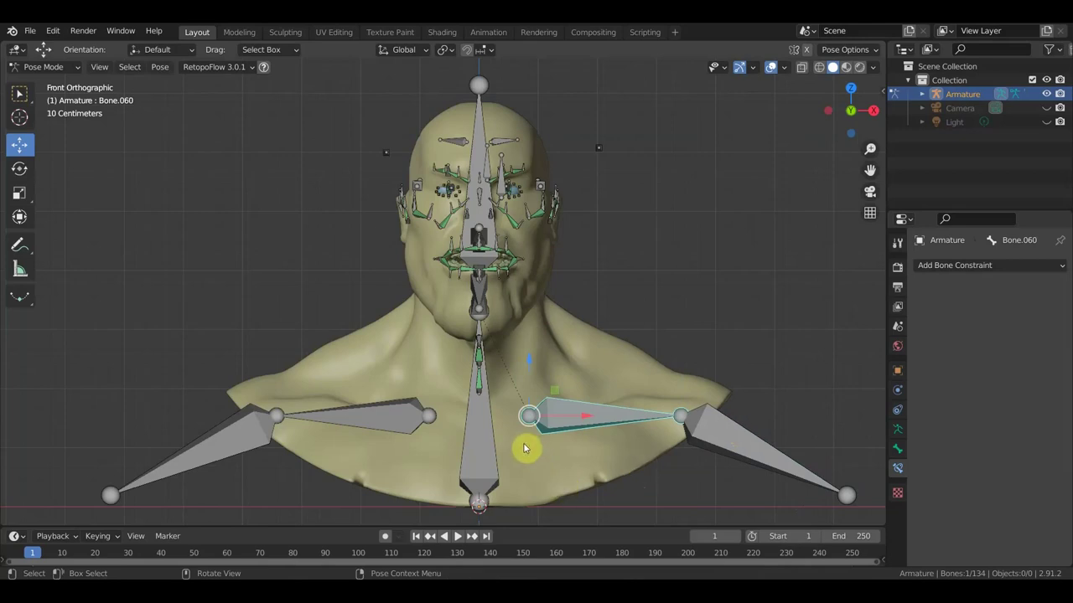
In right side view, rotate neck bone Bone.001 about 30° to tilt the head back.
mouse_move(524, 449)
middle_down()
mouse_move(311, 450)
mouse_move(491, 419)
middle_up()
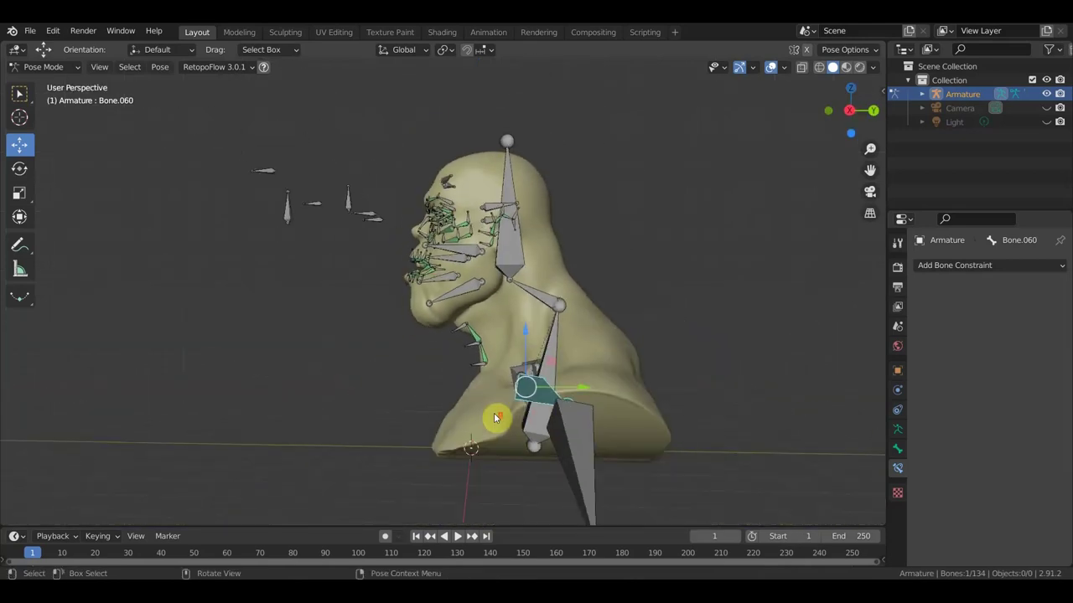
click(545, 297)
click(545, 298)
key(KP_3)
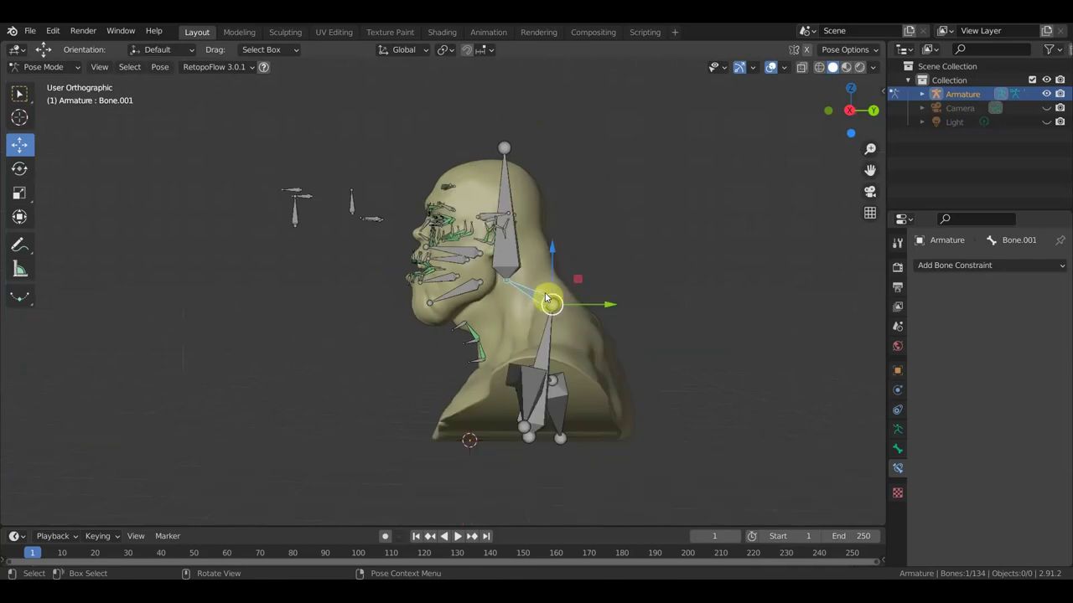
scroll(581, 304, up, 1)
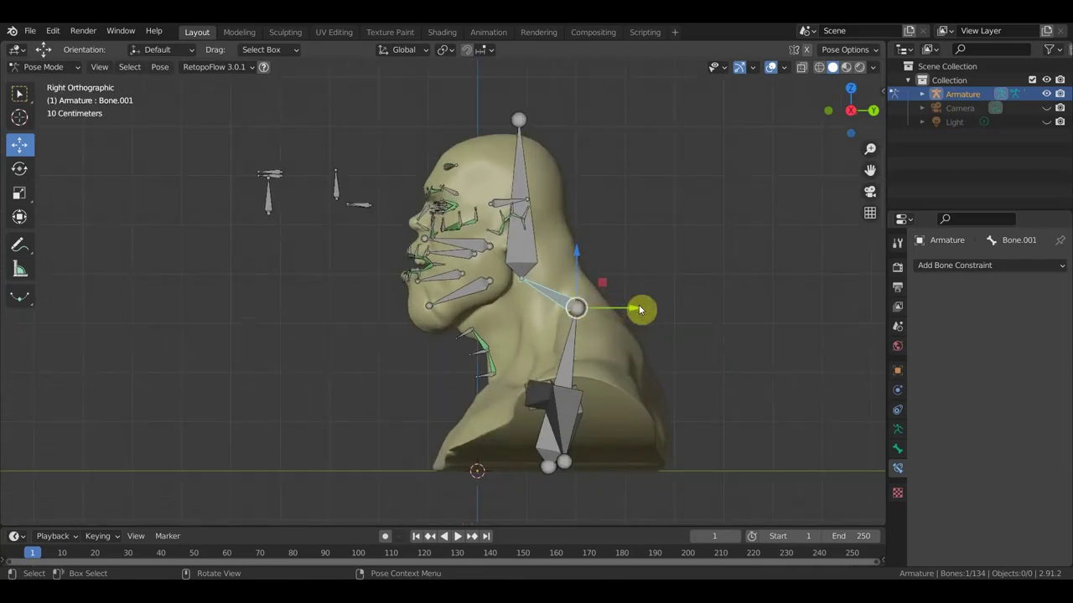
key(r)
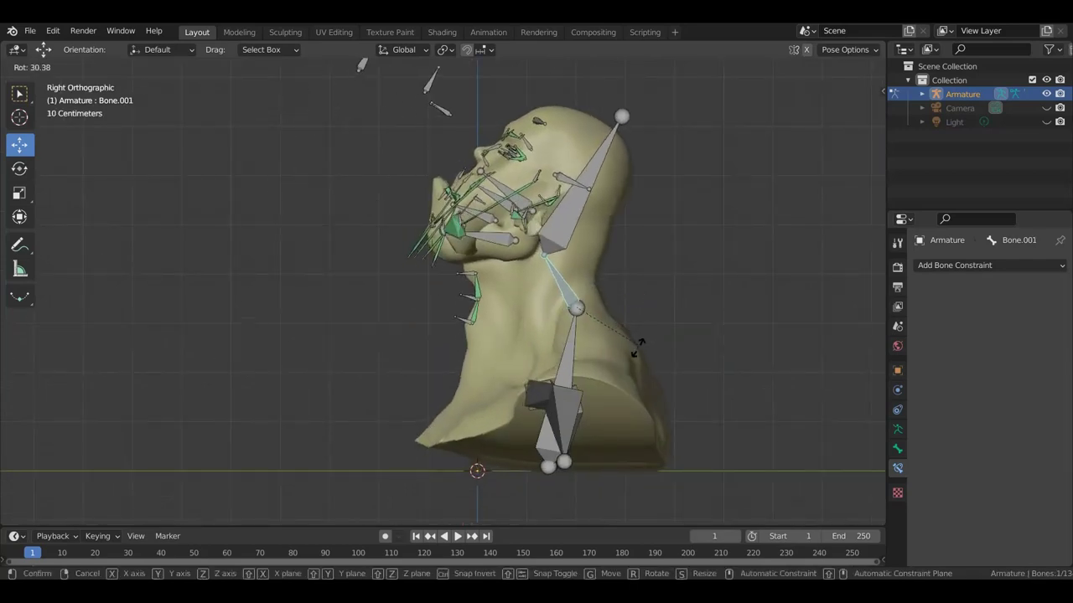
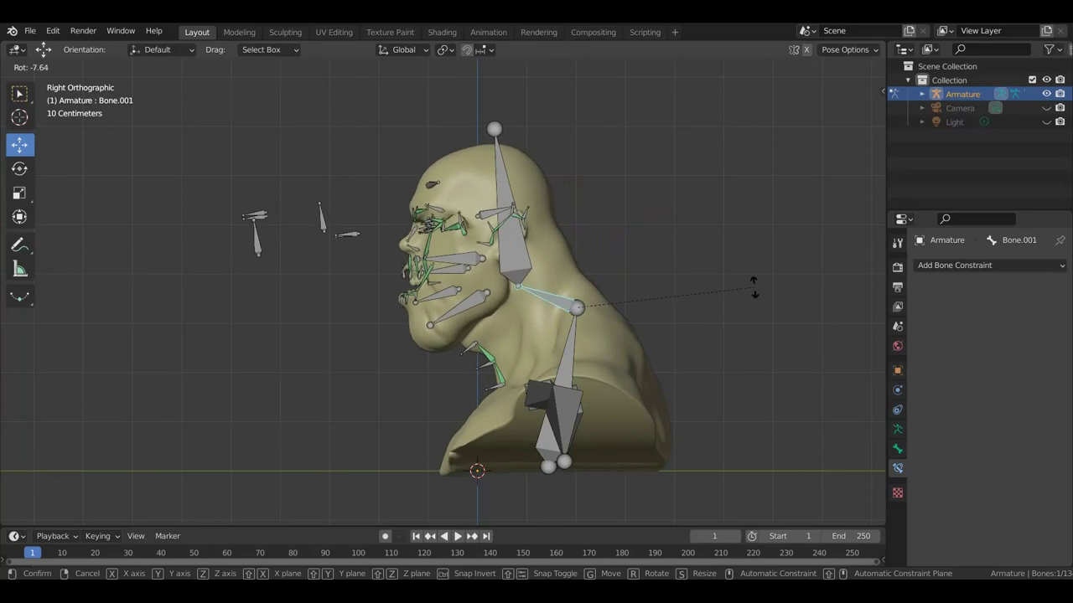
Confirm the head tilted back at the neck, inspect it from around, then undo the tilt.
click(630, 346)
scroll(630, 347, up, 3)
middle_drag(617, 327, 690, 388)
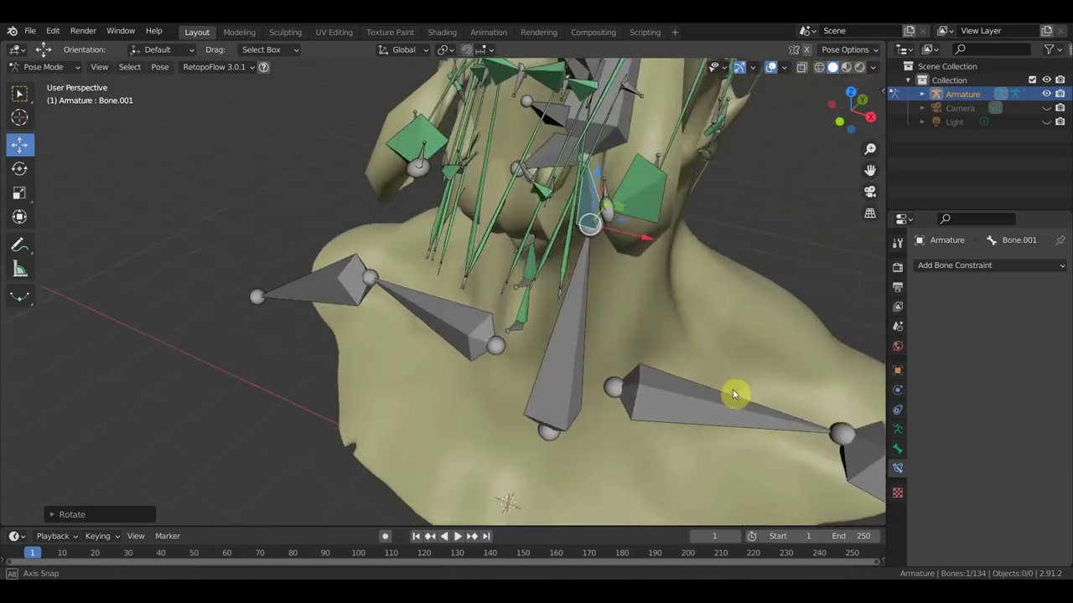
middle_drag(690, 388, 687, 376)
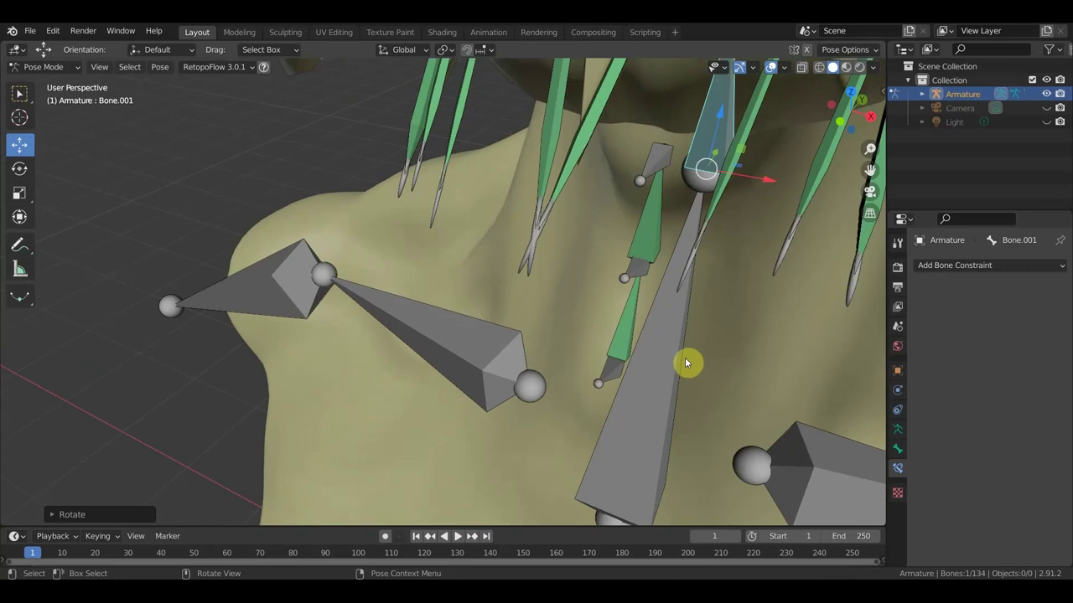
key(ctrl+z)
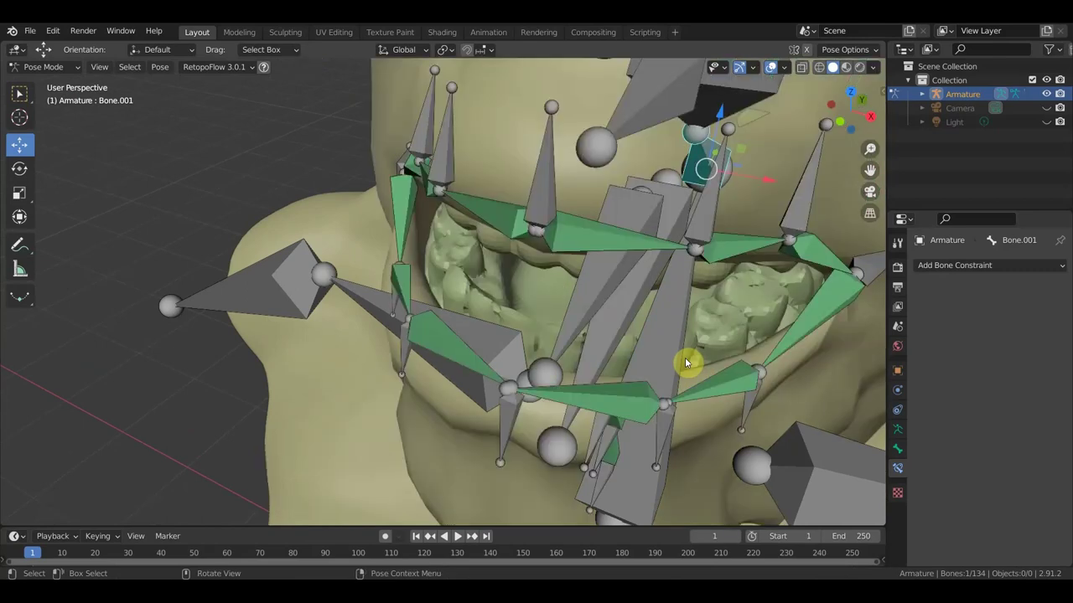
Rotate the jaw bone Bone.003 slightly.
mouse_move(718, 323)
middle_down()
mouse_move(730, 330)
mouse_move(628, 289)
middle_up()
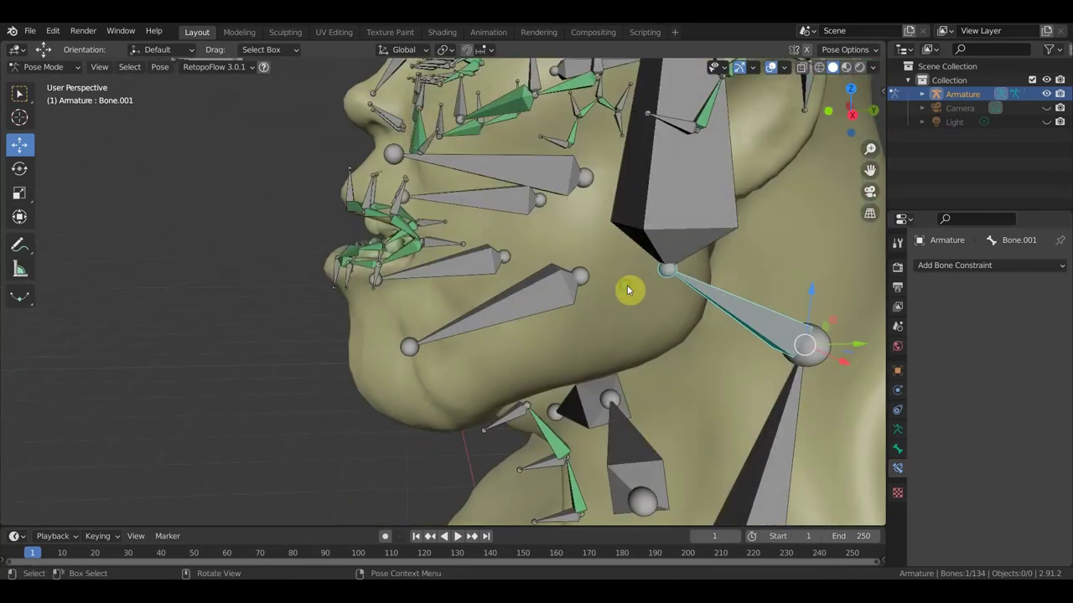
click(550, 308)
key(r)
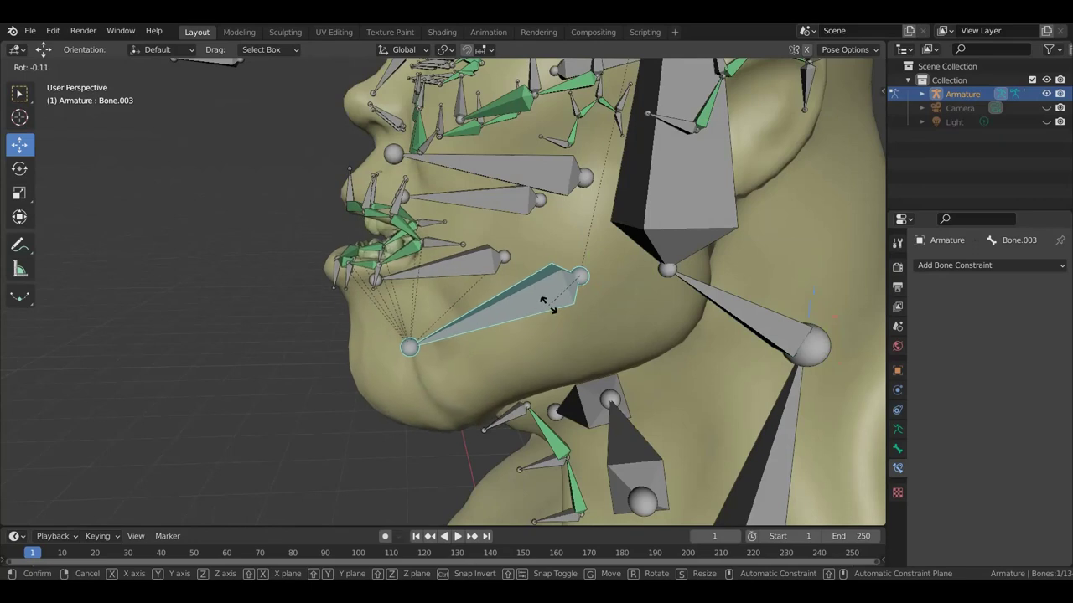
click(544, 299)
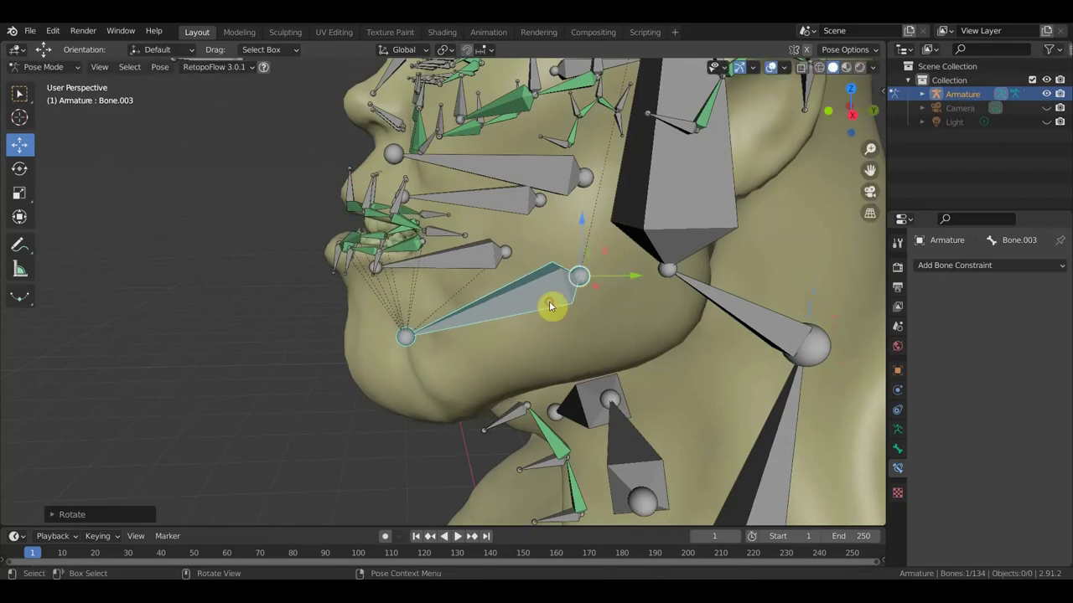
Try rotating the head at the neck bone Bone.001, then undo it and view the head from the front.
middle_drag(762, 337, 689, 319)
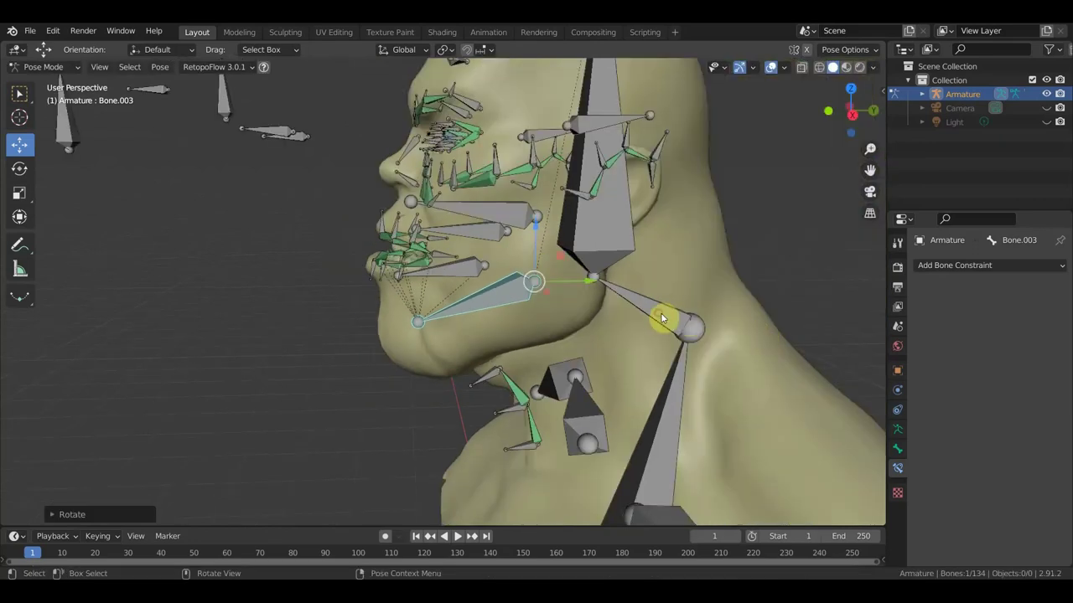
click(693, 328)
key(r)
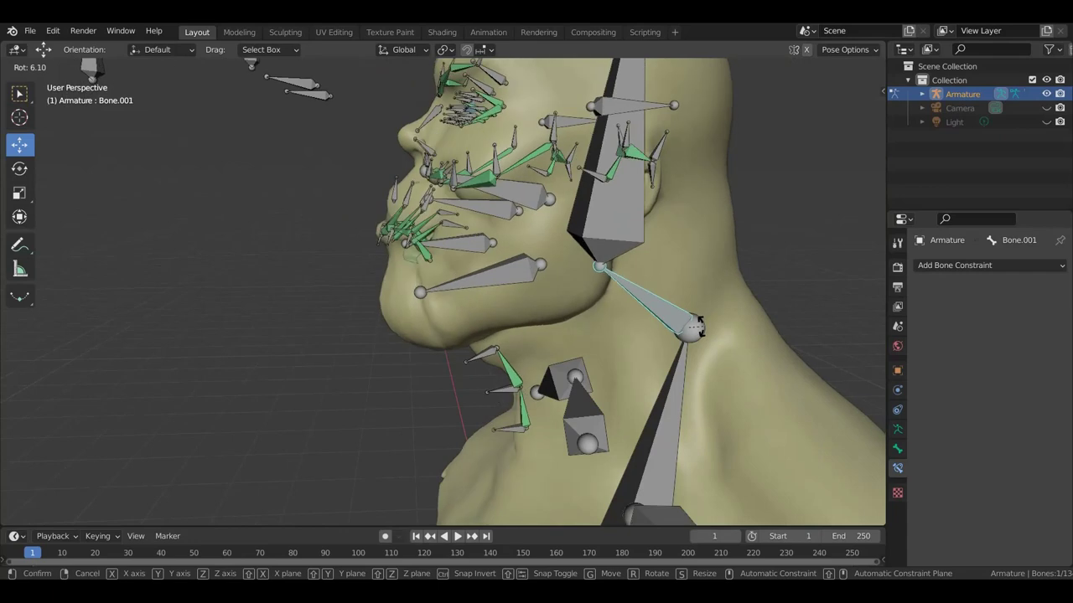
click(702, 328)
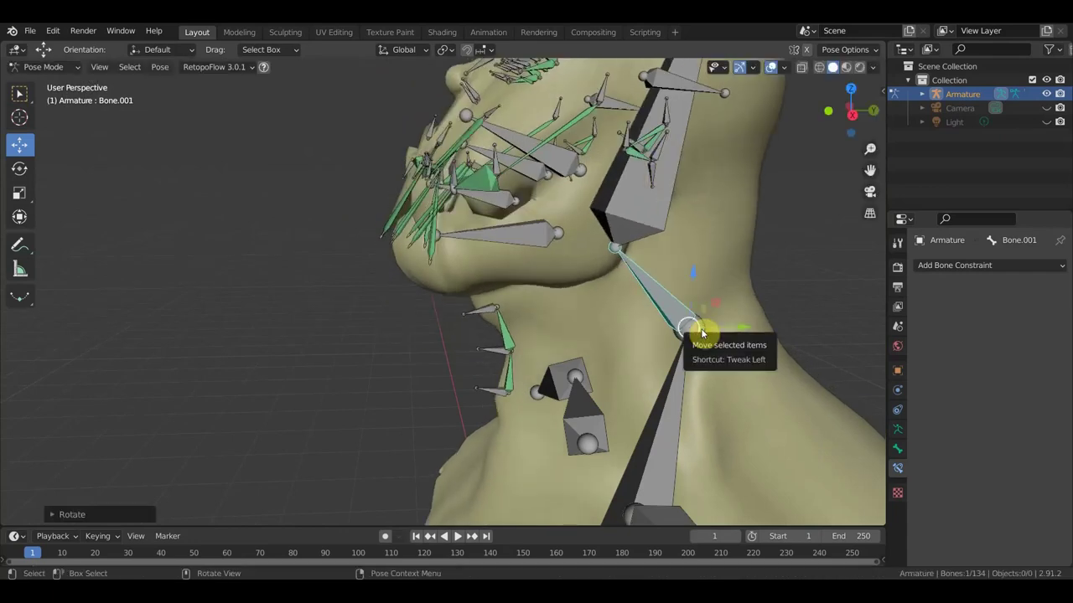
key(ctrl+z)
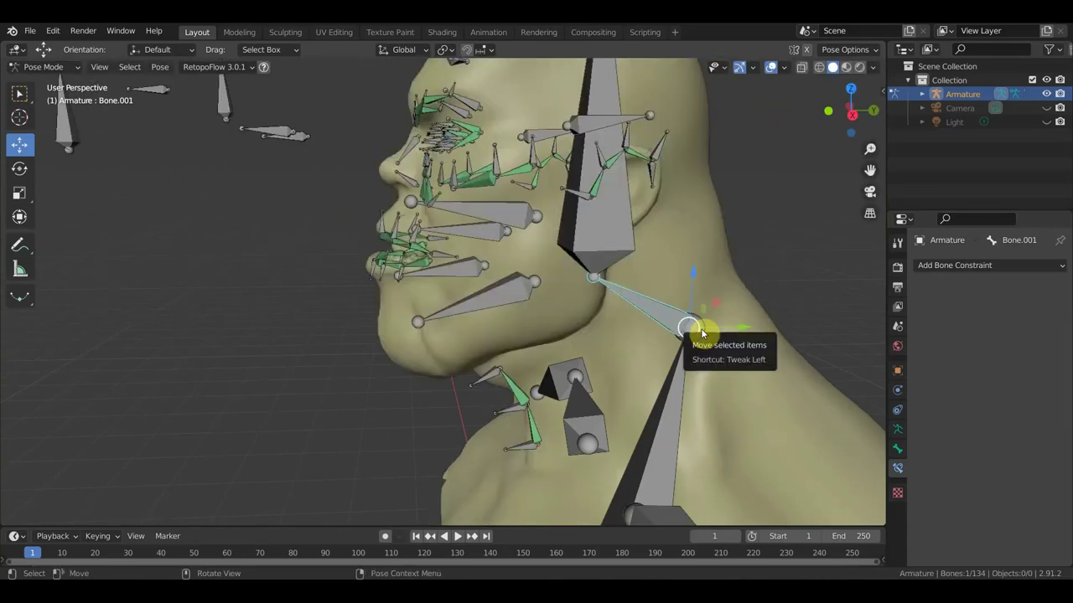
mouse_move(701, 333)
middle_down()
mouse_move(424, 327)
mouse_move(558, 371)
mouse_move(640, 366)
mouse_move(595, 376)
mouse_move(564, 400)
mouse_move(665, 378)
mouse_move(571, 356)
middle_up()
scroll(616, 349, up, 4)
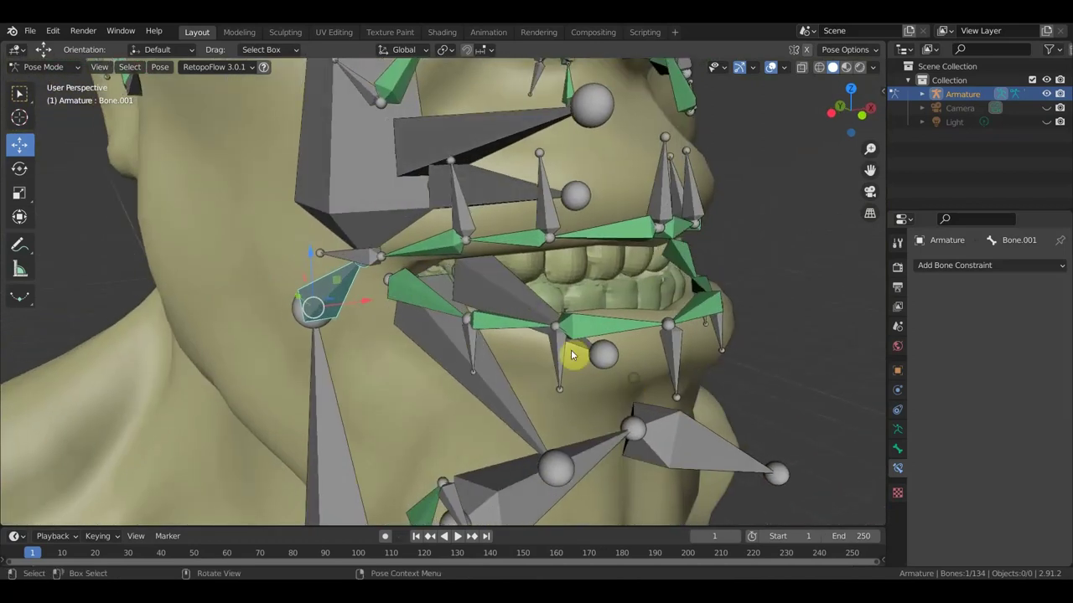
click(519, 326)
scroll(520, 329, down, 3)
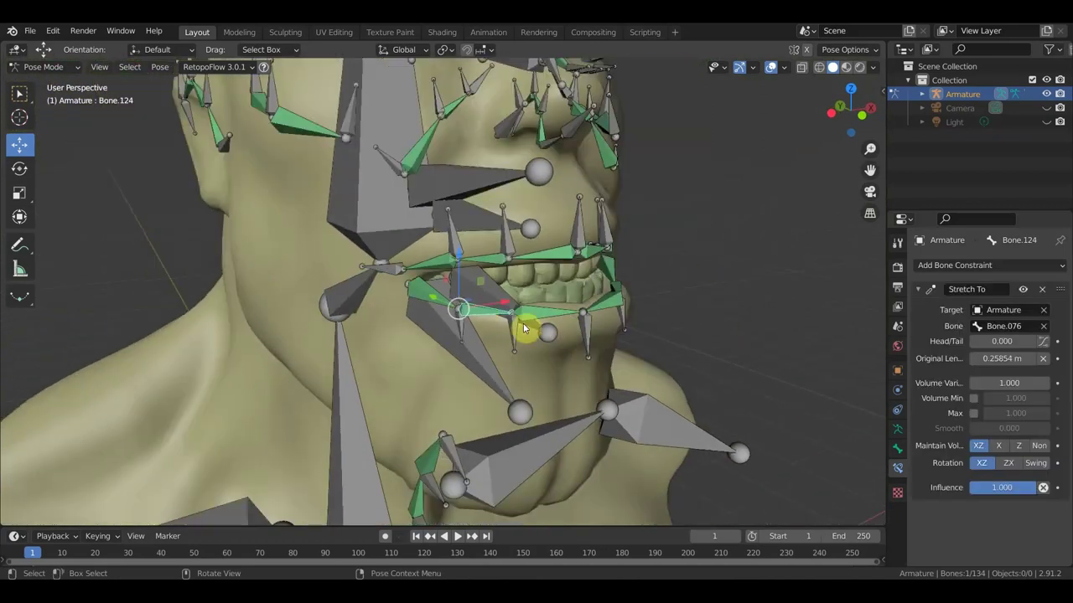
mouse_move(568, 332)
middle_down()
mouse_move(511, 343)
mouse_move(620, 330)
mouse_move(514, 333)
middle_up()
scroll(551, 333, up, 2)
scroll(550, 333, up, 2)
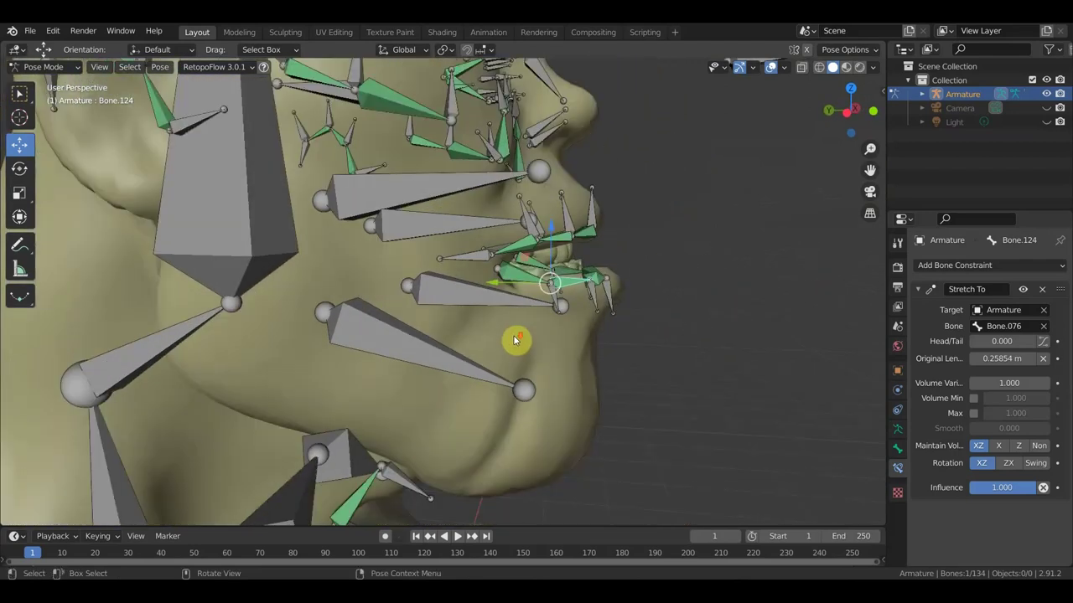
click(446, 352)
key(r)
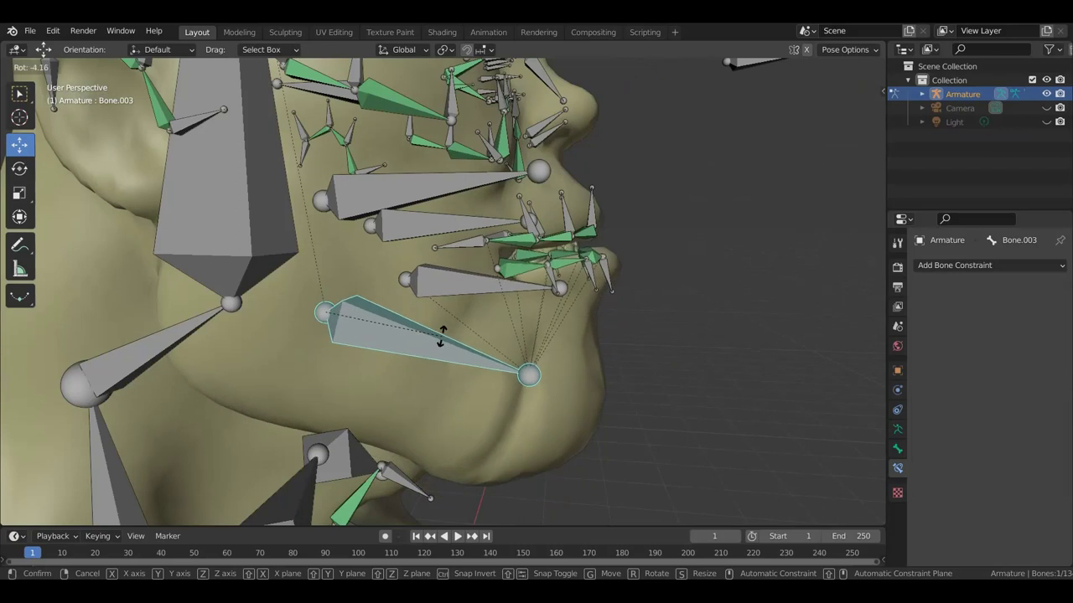
click(447, 359)
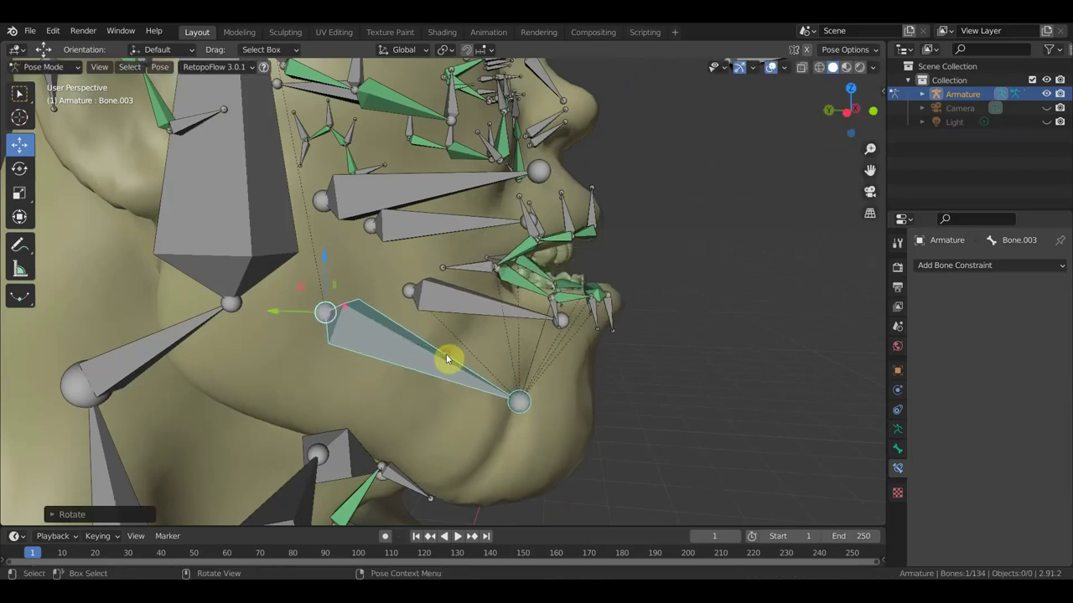
key(ctrl+z)
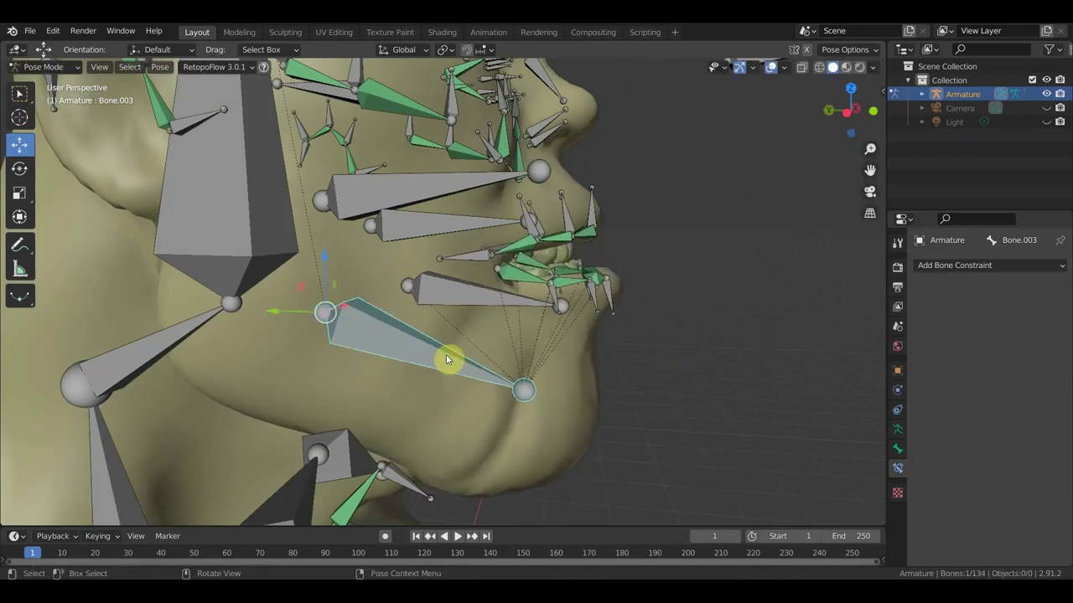
mouse_move(446, 359)
middle_down()
mouse_move(499, 362)
mouse_move(445, 357)
mouse_move(421, 370)
mouse_move(301, 355)
middle_up()
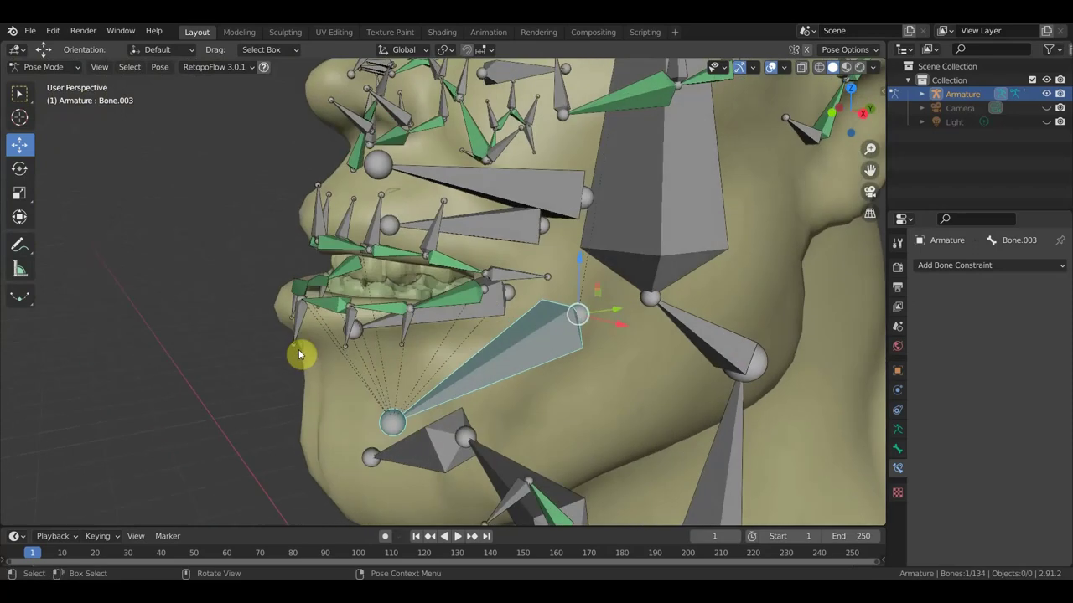
Move the upper lip bone Bone.012 to a new position twice.
click(375, 228)
mouse_move(371, 232)
middle_down()
mouse_move(358, 232)
mouse_move(379, 231)
middle_up()
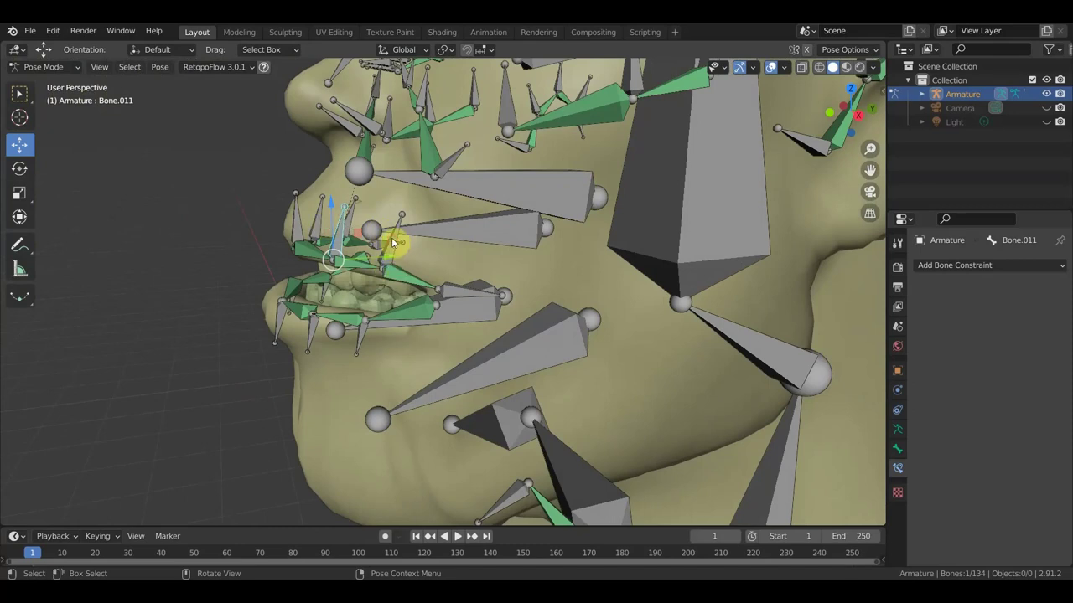
key(g)
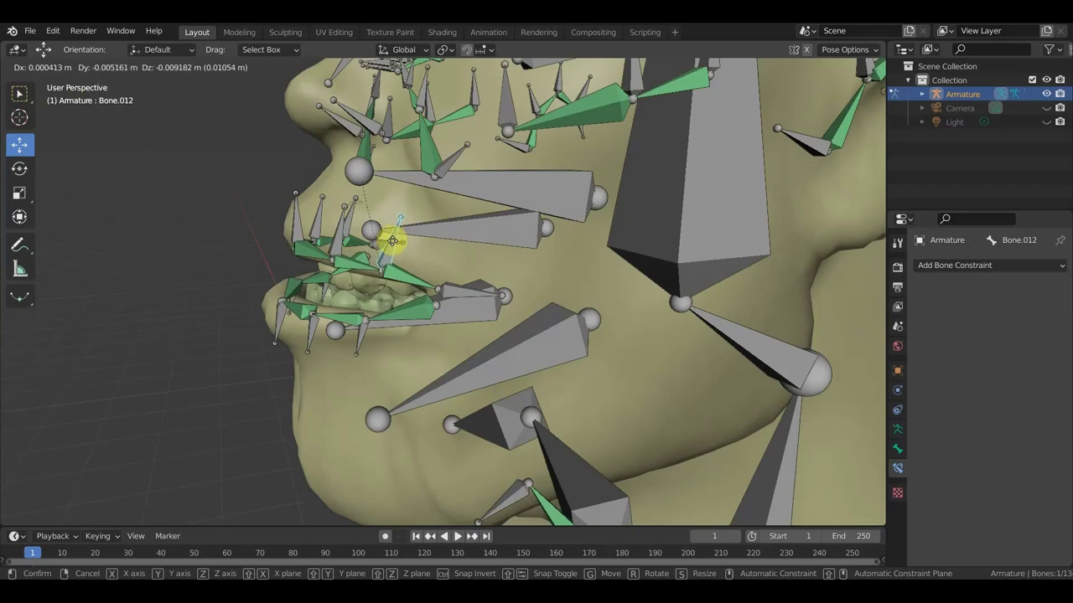
click(393, 243)
middle_drag(395, 239, 419, 264)
key(g)
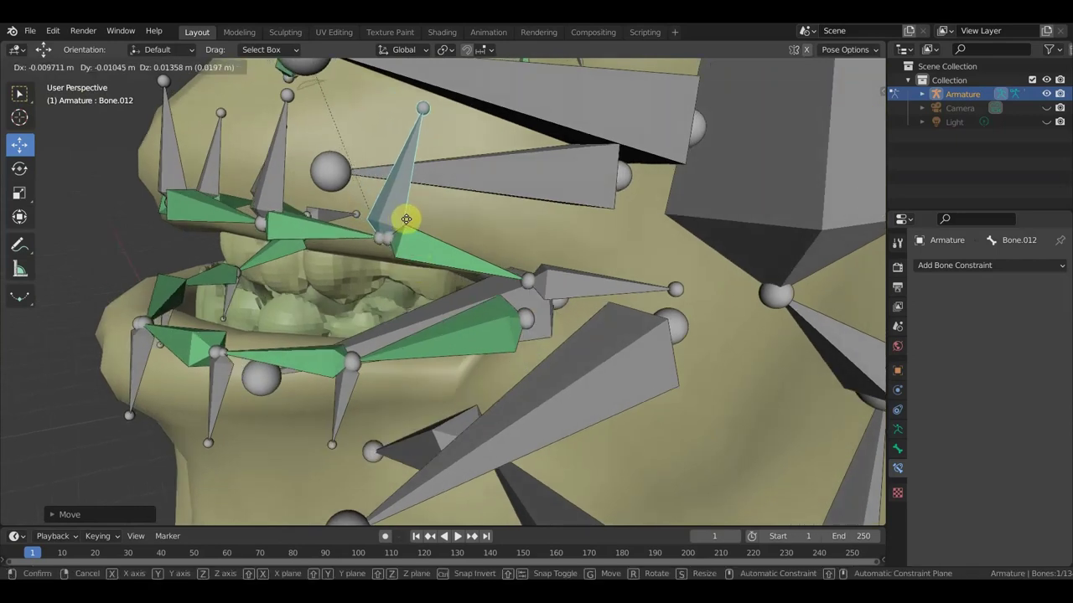
click(409, 224)
middle_drag(412, 230, 448, 237)
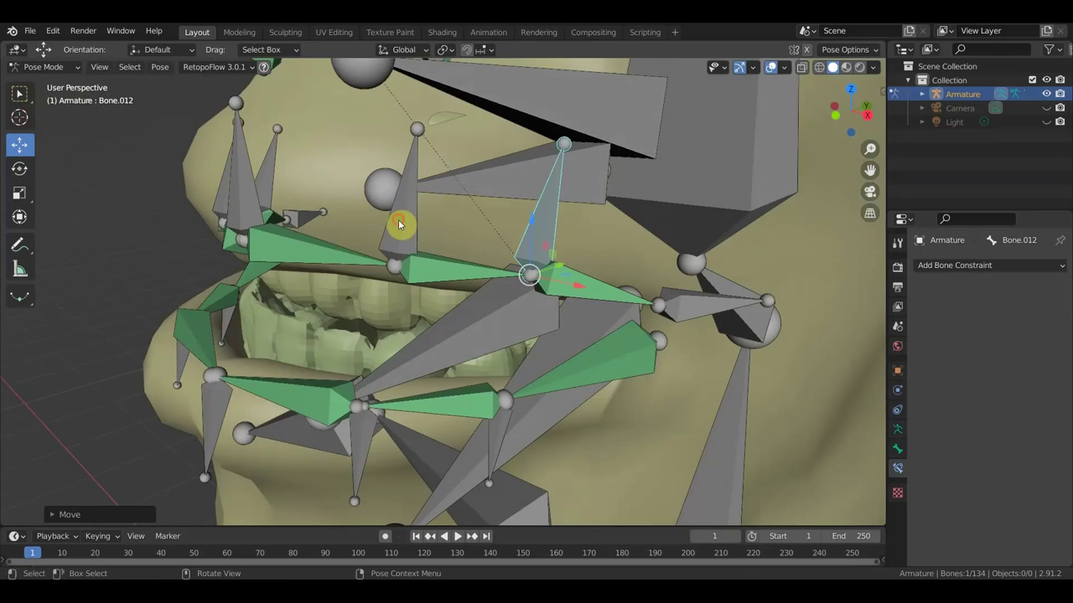
Nudge the lip bones Bone.011 and Bone.010 into slightly new positions.
click(411, 226)
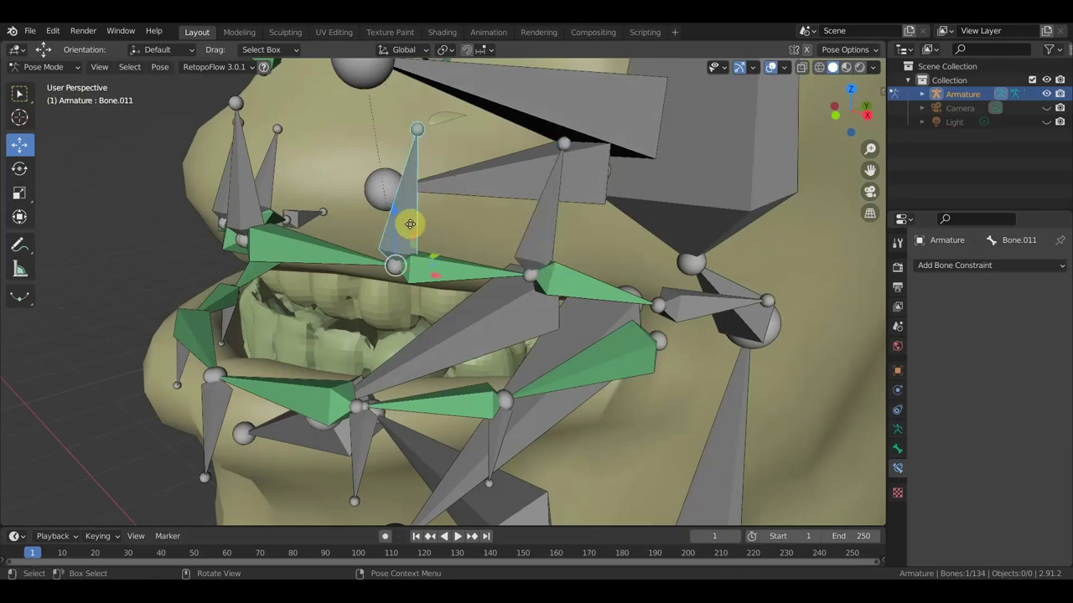
key(g)
click(408, 225)
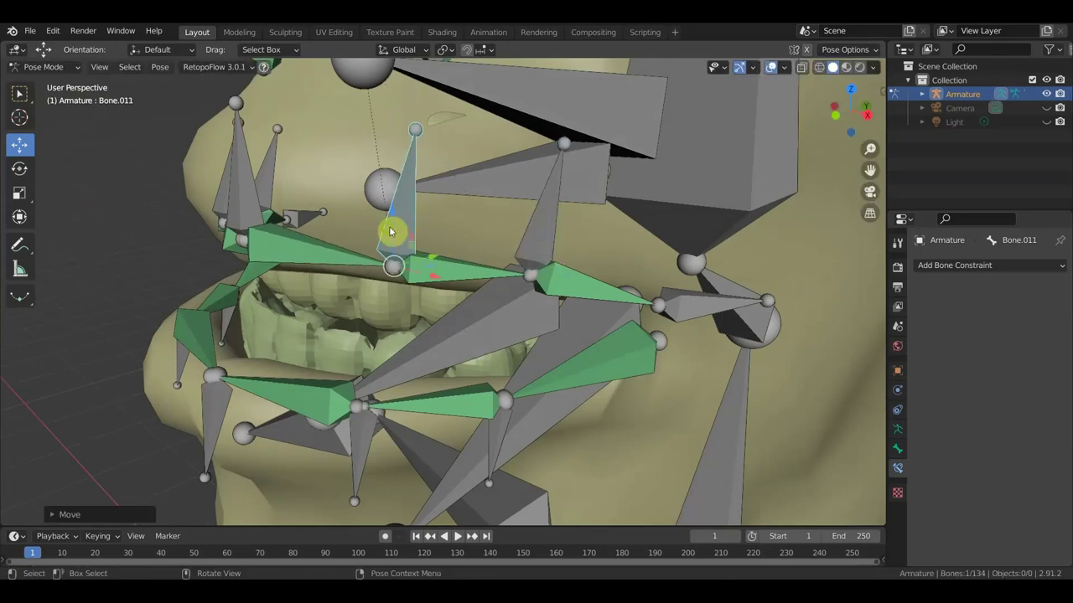
middle_drag(391, 232, 419, 232)
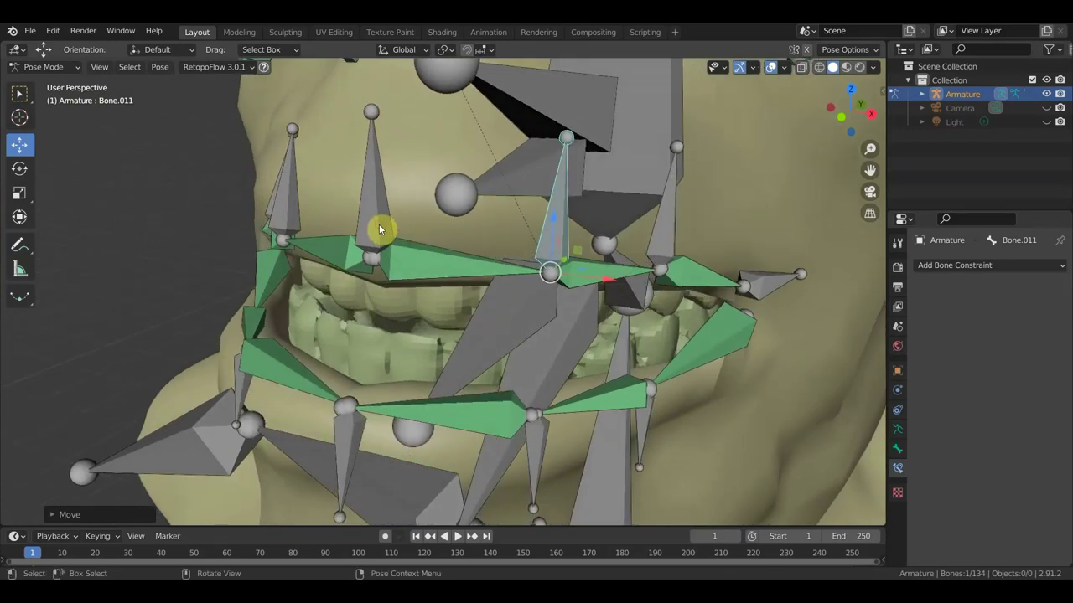
click(379, 229)
key(g)
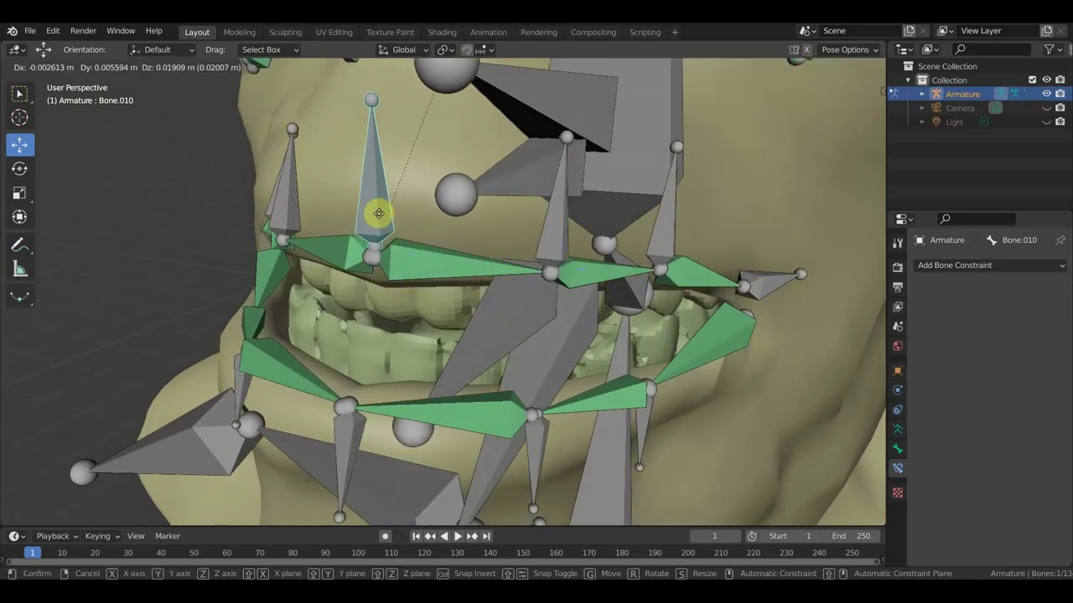
click(379, 224)
Nudge the upper lip bones Bone.078 and Bone.079 slightly.
middle_drag(288, 227, 328, 227)
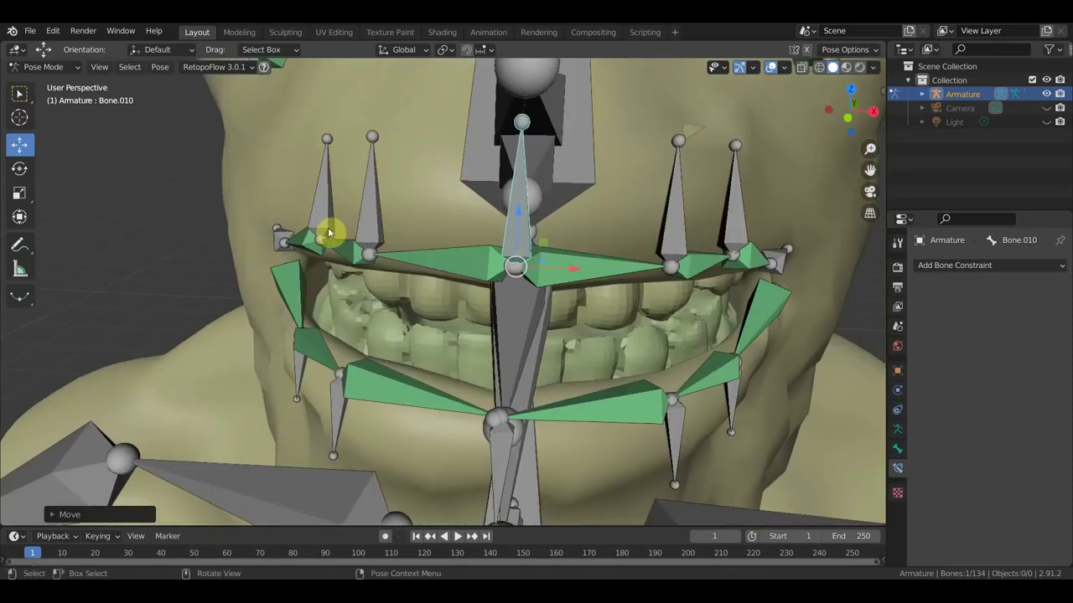
click(374, 220)
key(g)
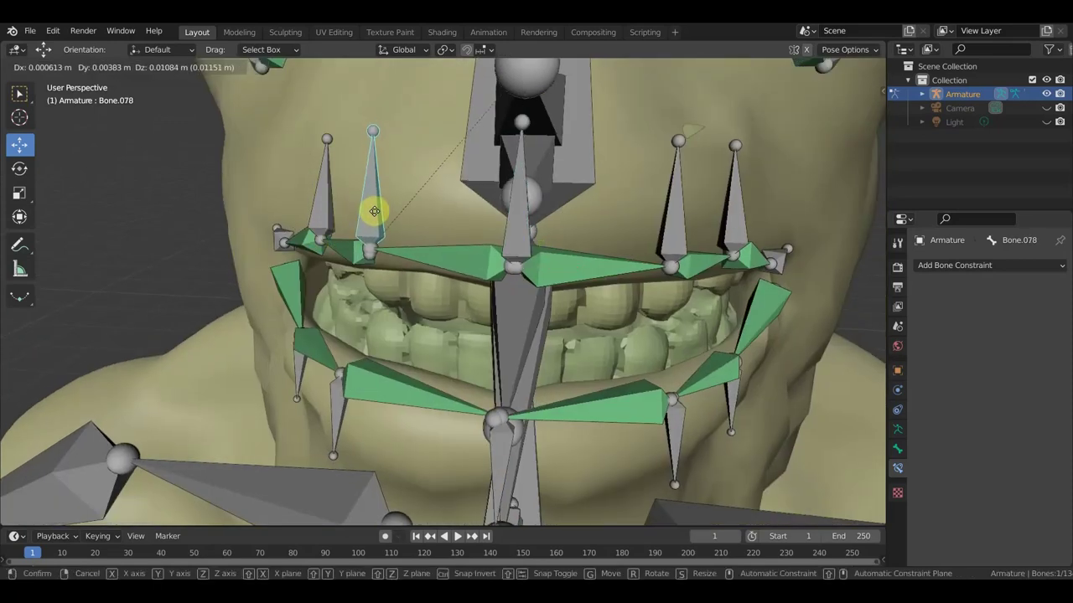
click(374, 217)
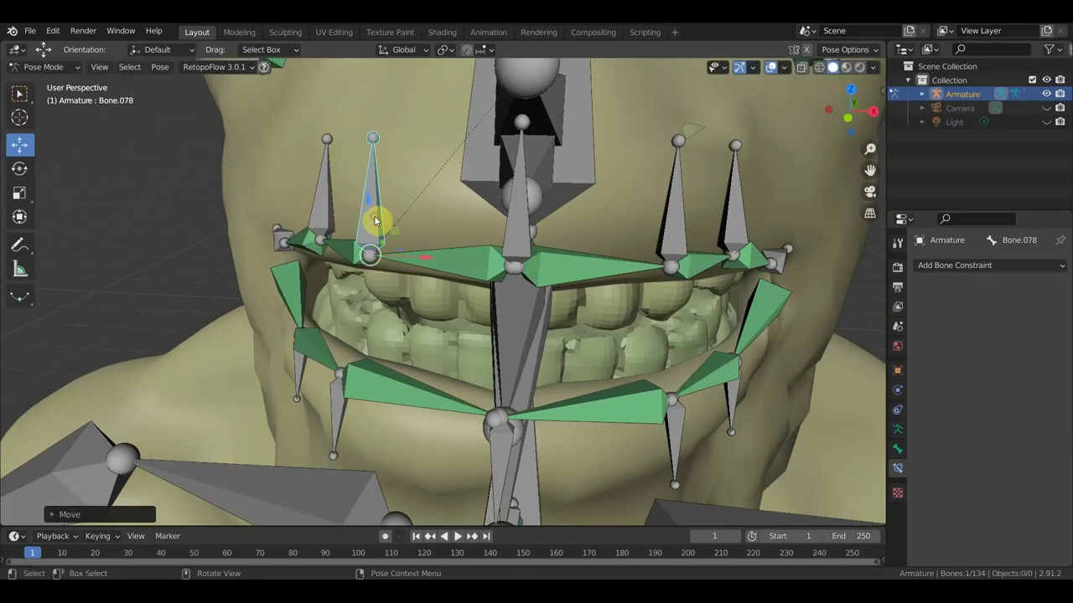
click(324, 210)
key(g)
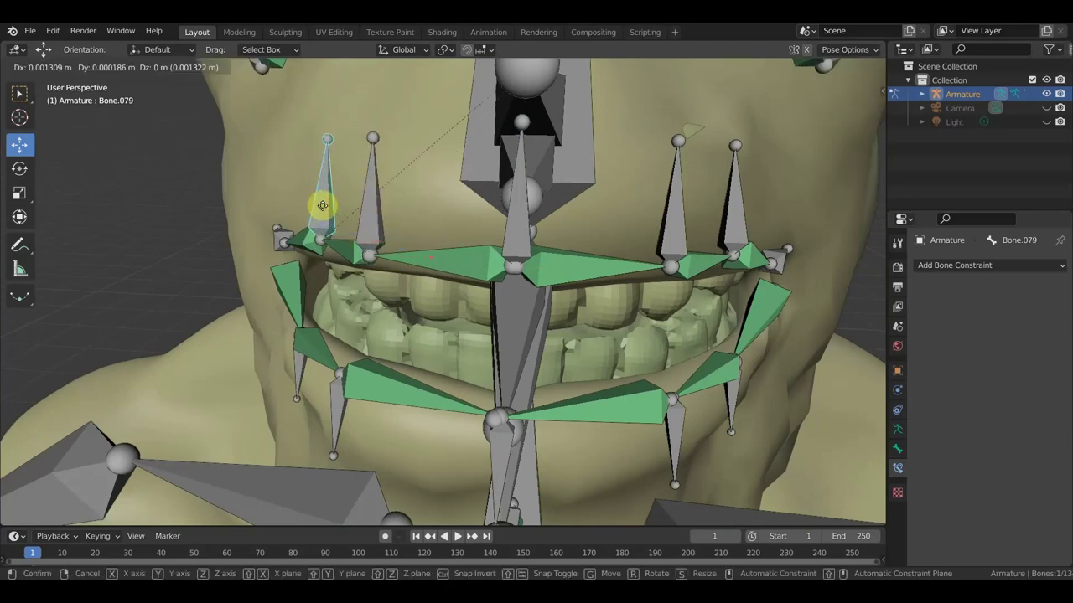
click(325, 209)
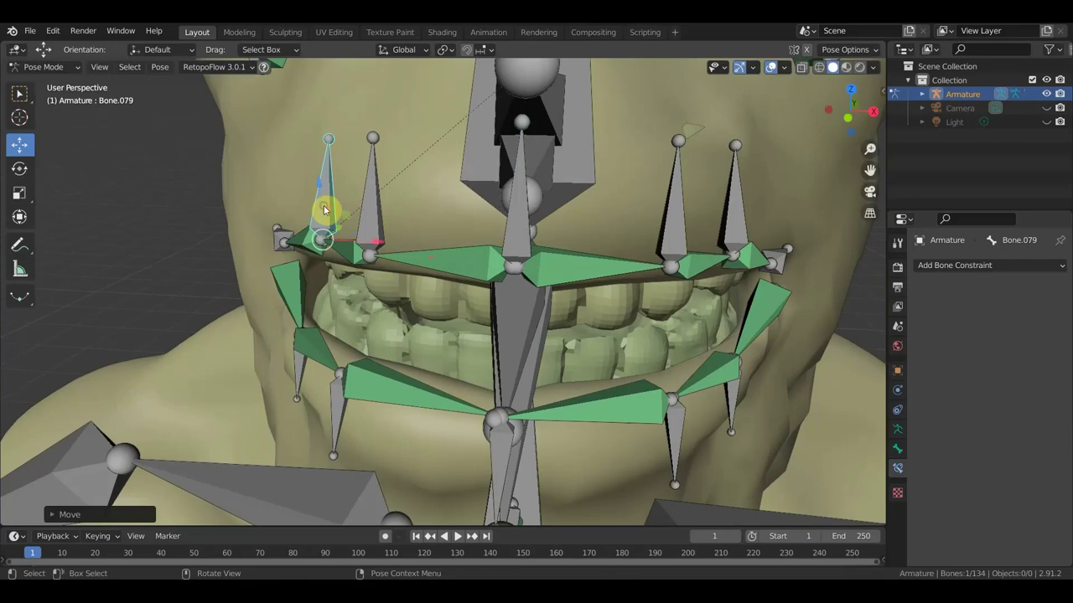
Undo the lower lip Bone.076 move and earlier edits, then switch to Front Orthographic view.
scroll(343, 220, down, 2)
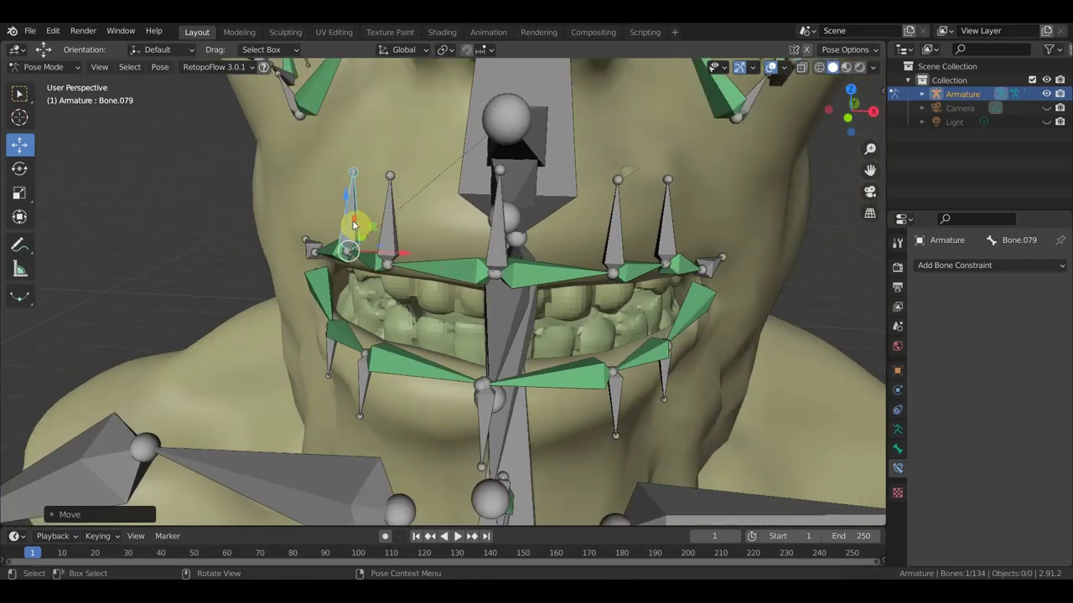
click(372, 375)
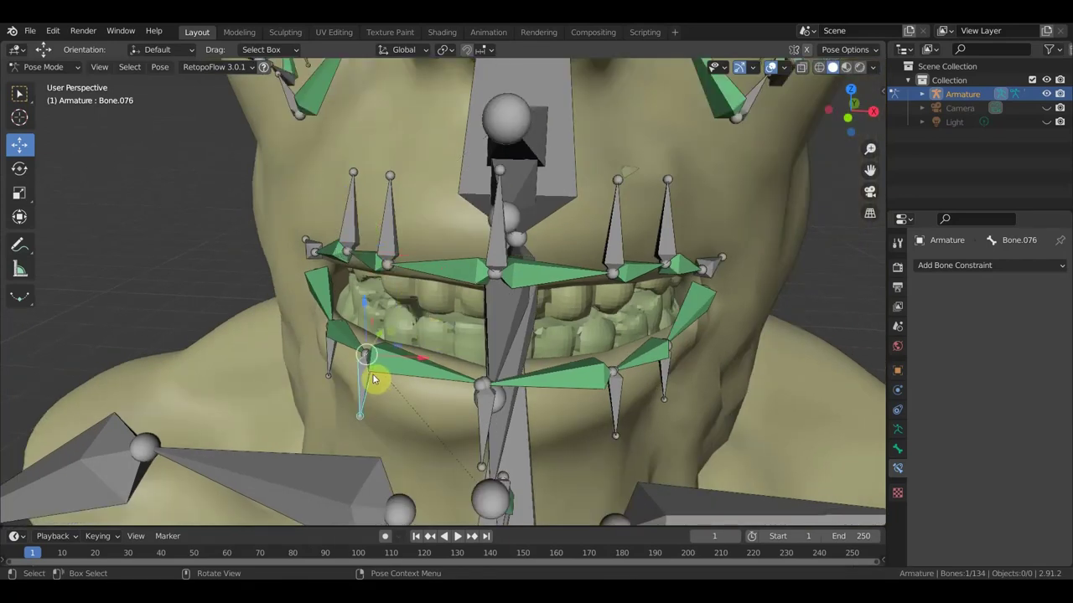
key(g)
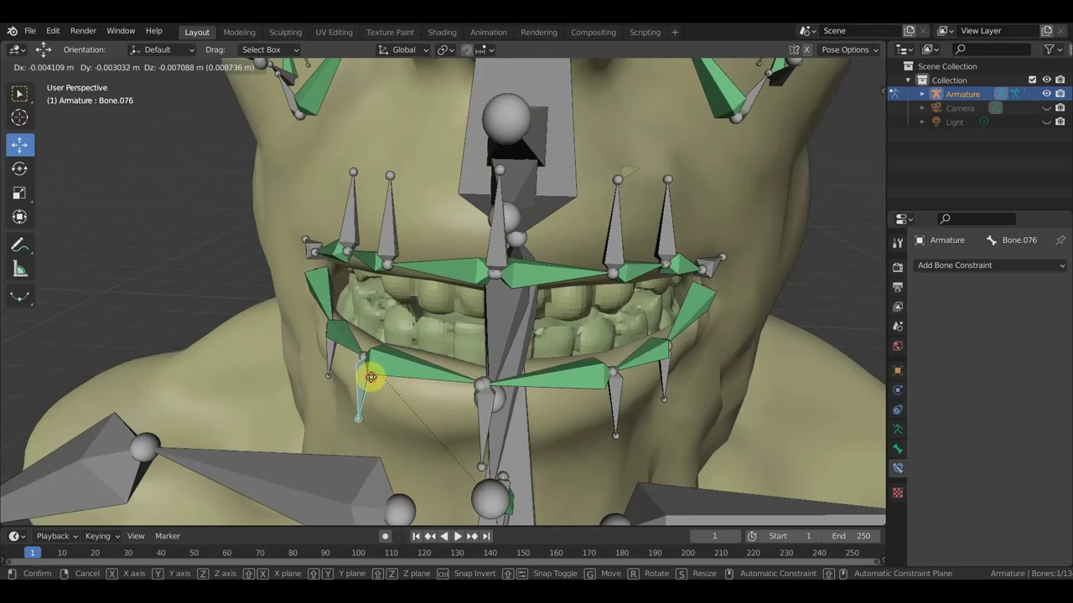
click(368, 352)
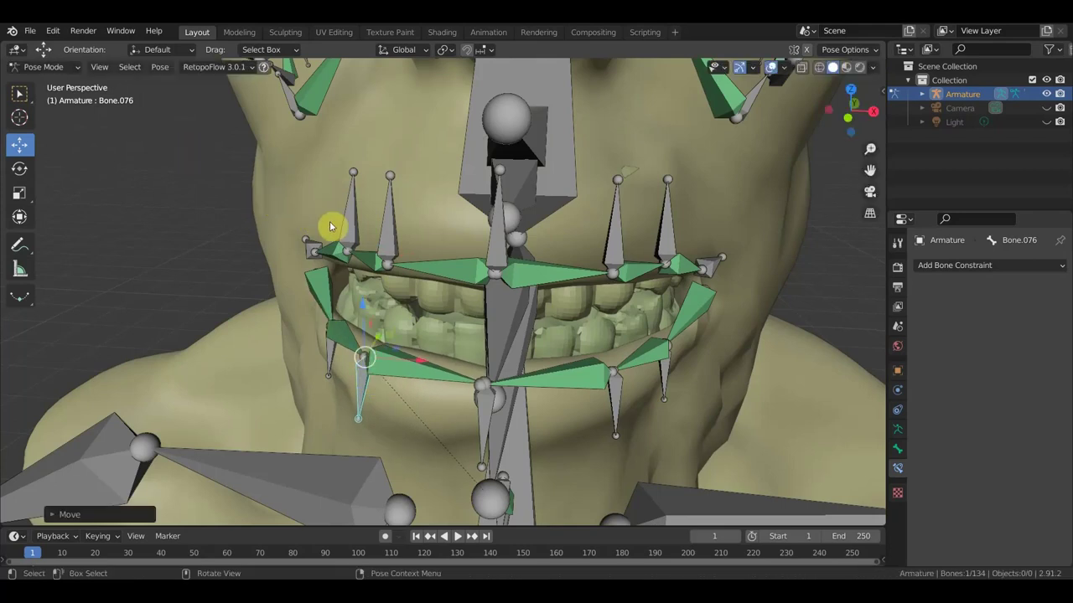
key(ctrl+z)
key(ctrl+z)
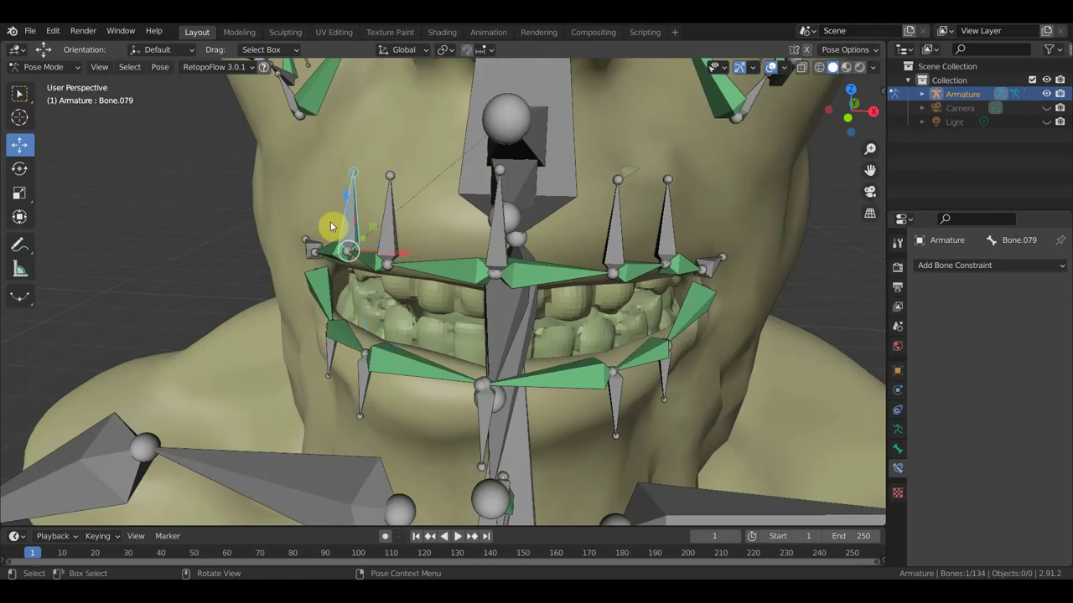
key(ctrl+z)
key(ctrl+z)
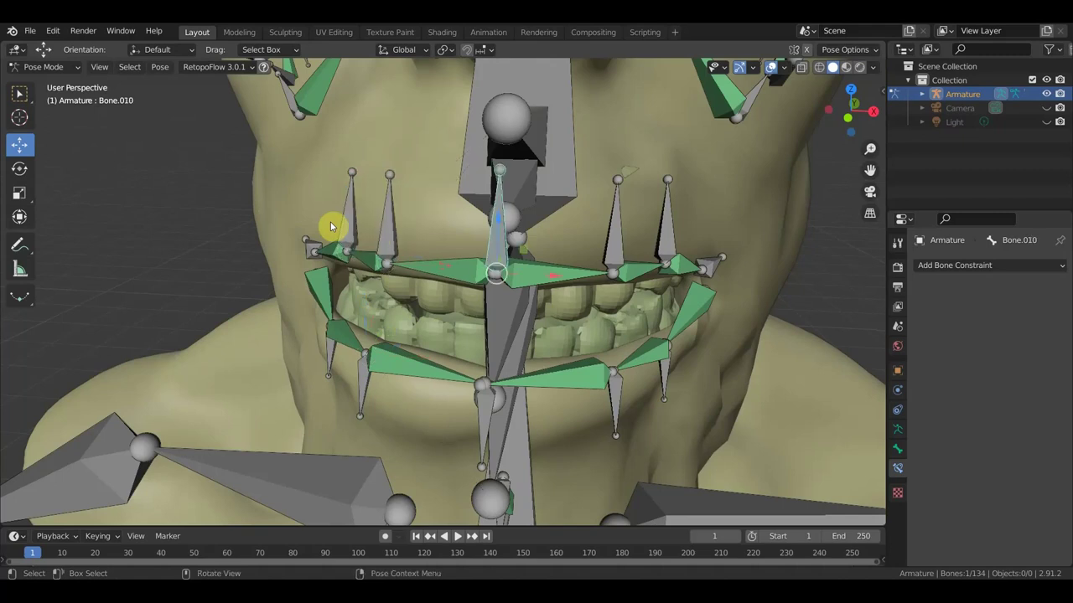
key(ctrl+z)
key(ctrl+z)
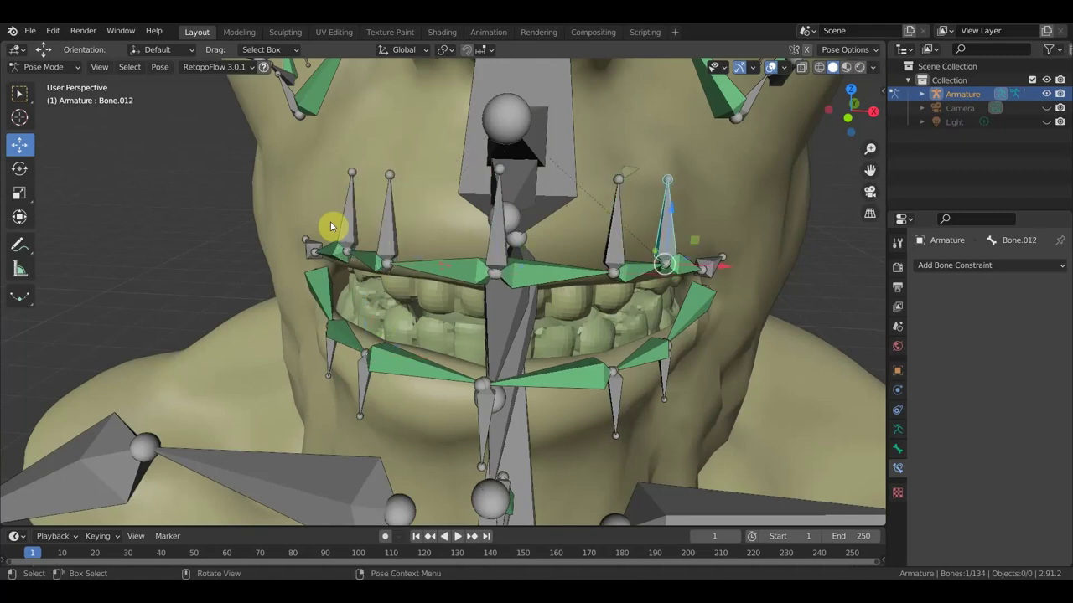
key(ctrl+z)
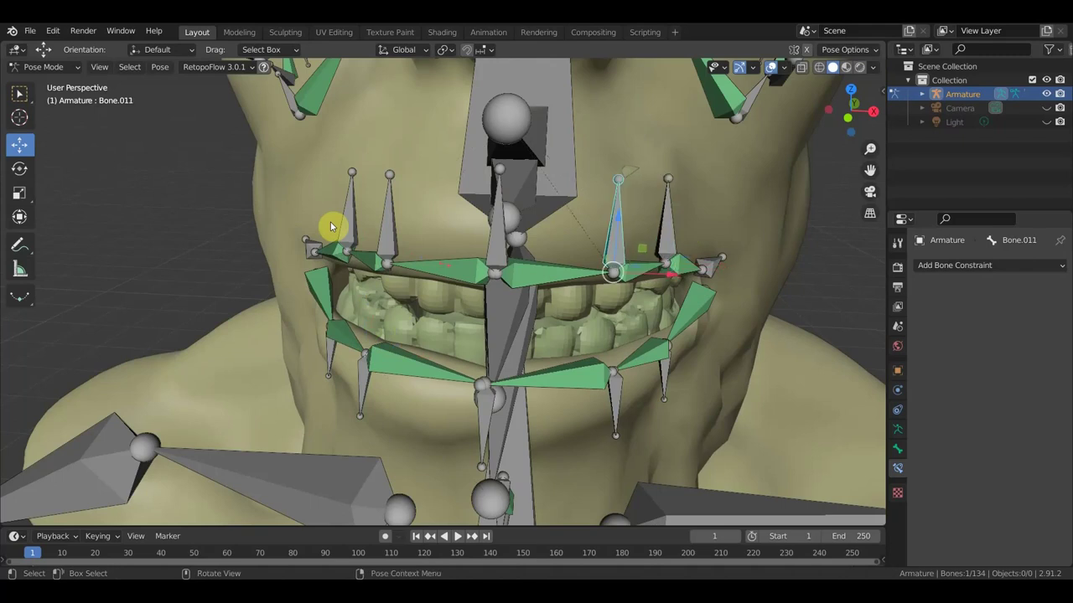
key(KP_1)
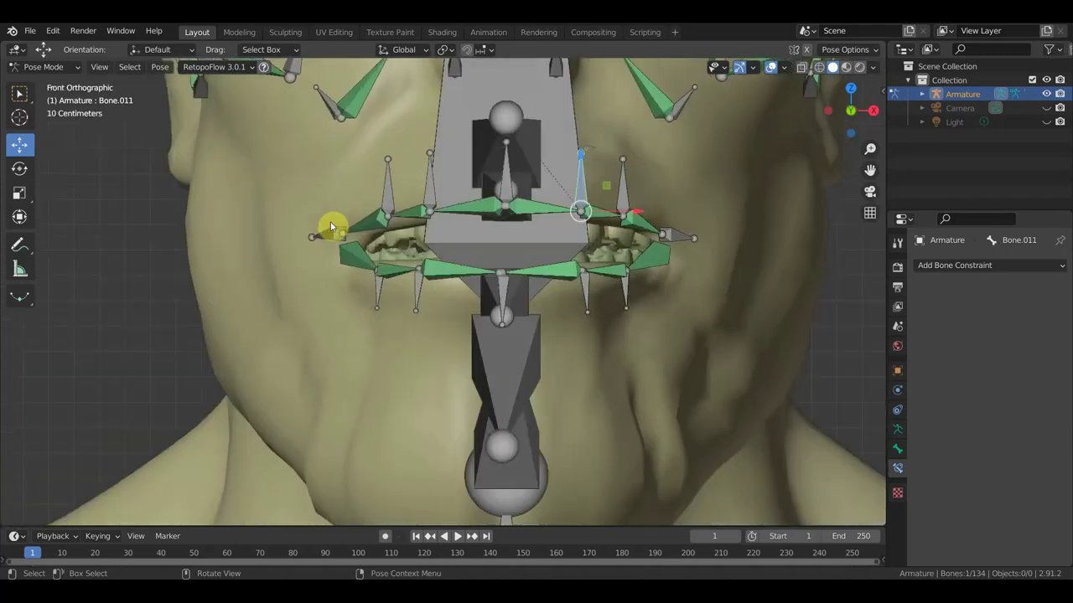
click(48, 67)
In Edit Mode, delete the old upper lip bones, including Bone.017, on both sides.
click(46, 98)
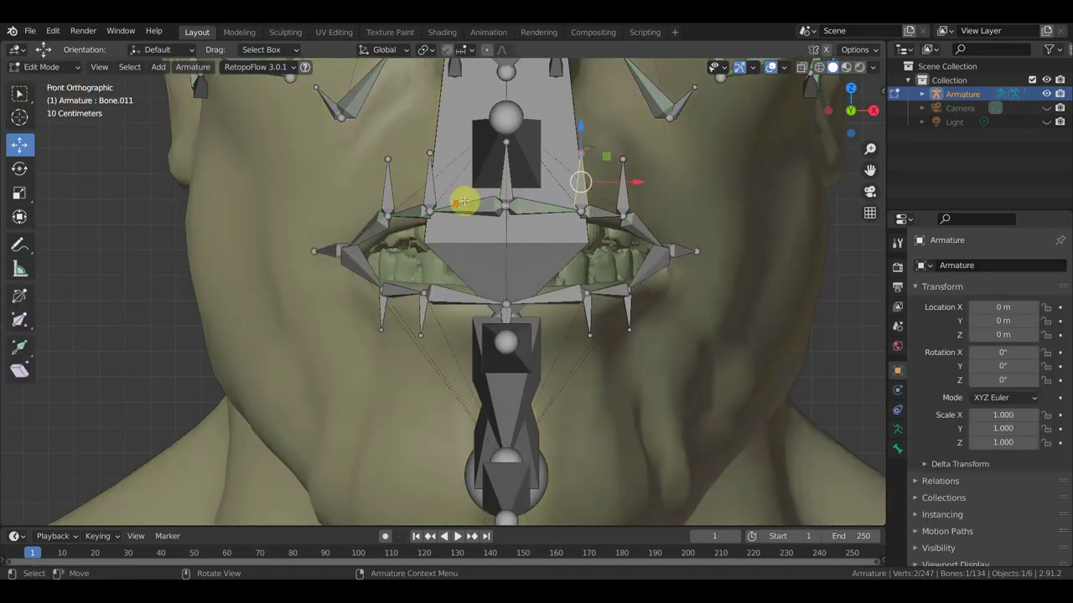
scroll(463, 203, up, 4)
middle_drag(431, 218, 428, 246)
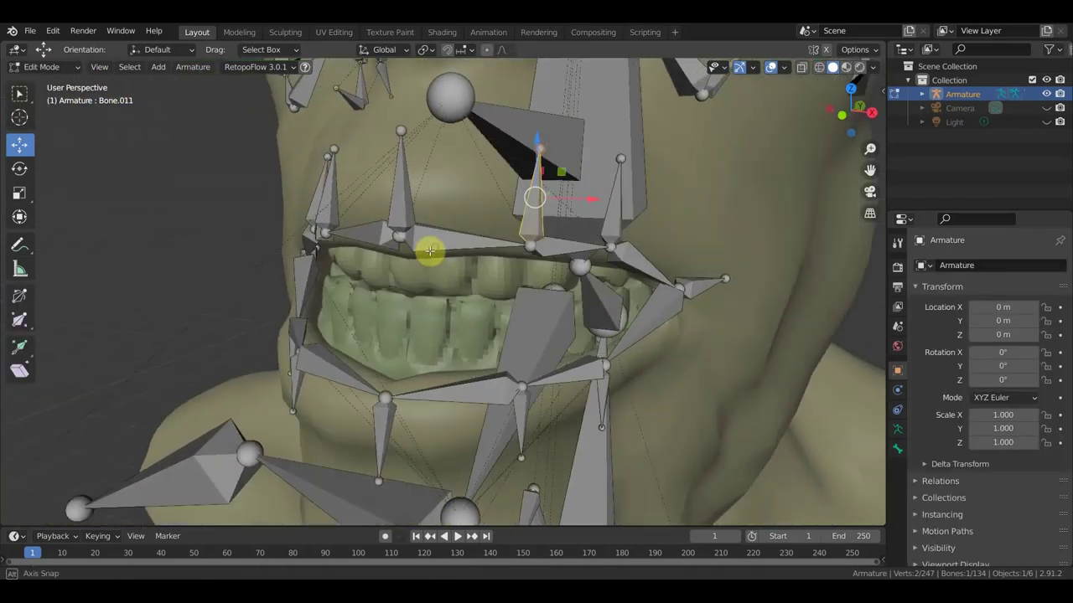
click(444, 242)
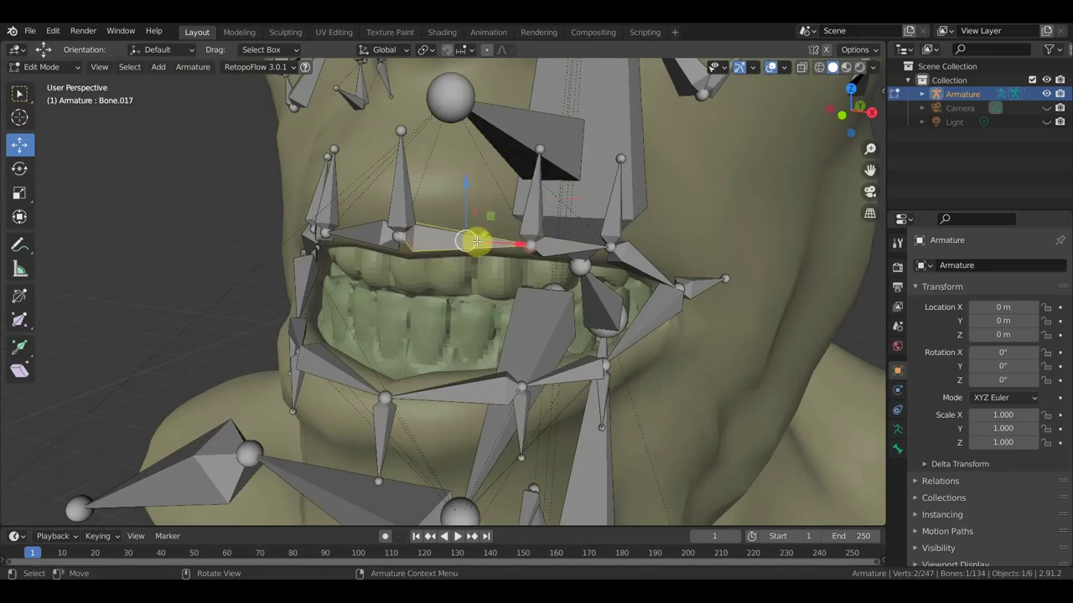
shift+click(632, 257)
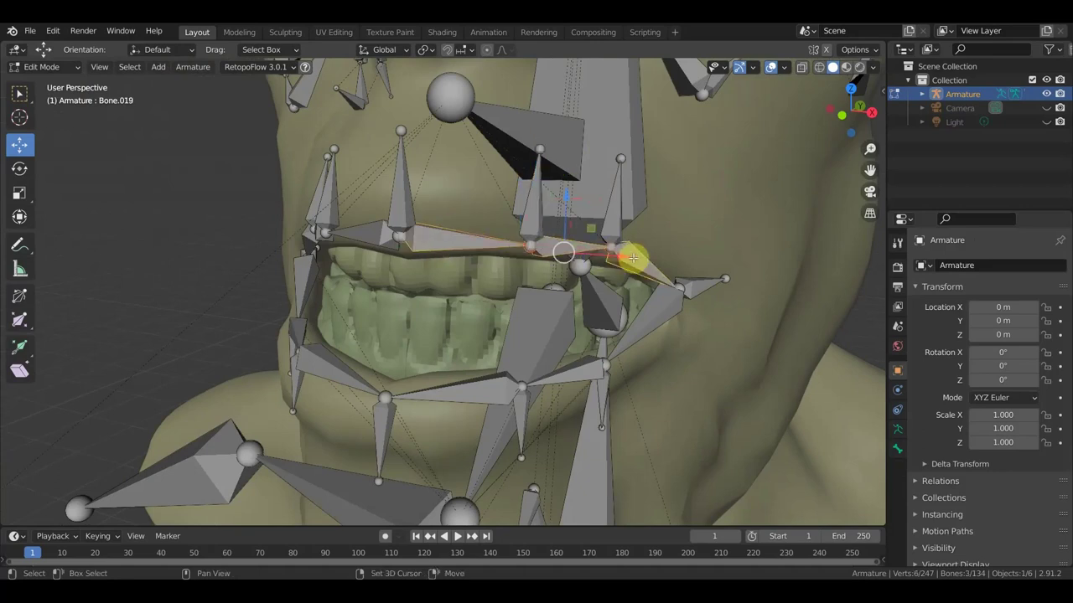
key(x)
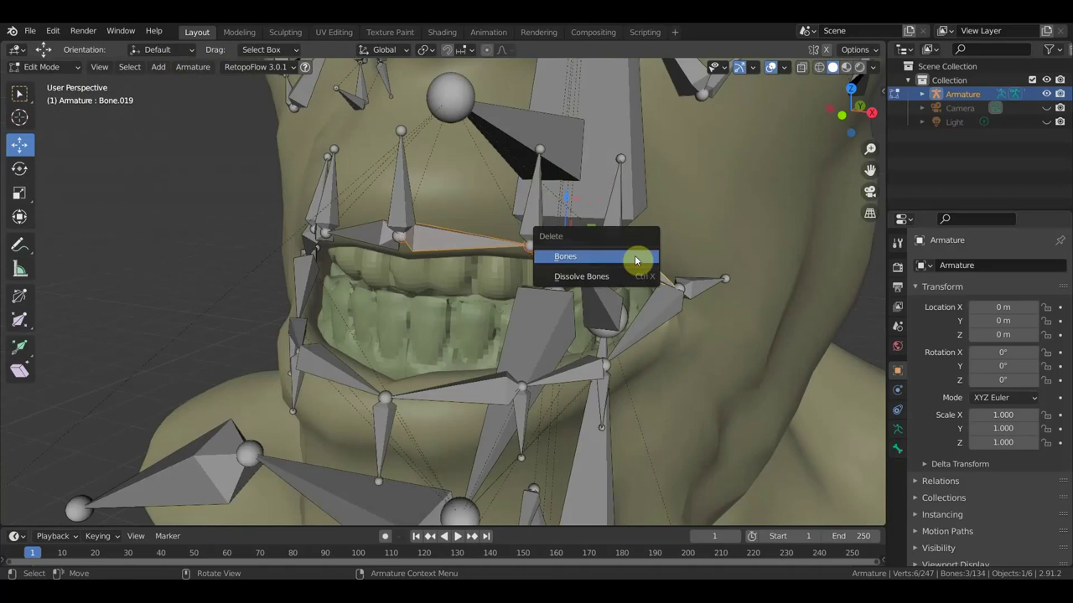
click(634, 257)
mouse_move(634, 246)
middle_down()
mouse_move(558, 293)
mouse_move(584, 289)
middle_up()
click(543, 272)
mouse_move(522, 275)
middle_down()
mouse_move(575, 275)
mouse_move(513, 264)
middle_up()
ctrl+click(438, 256)
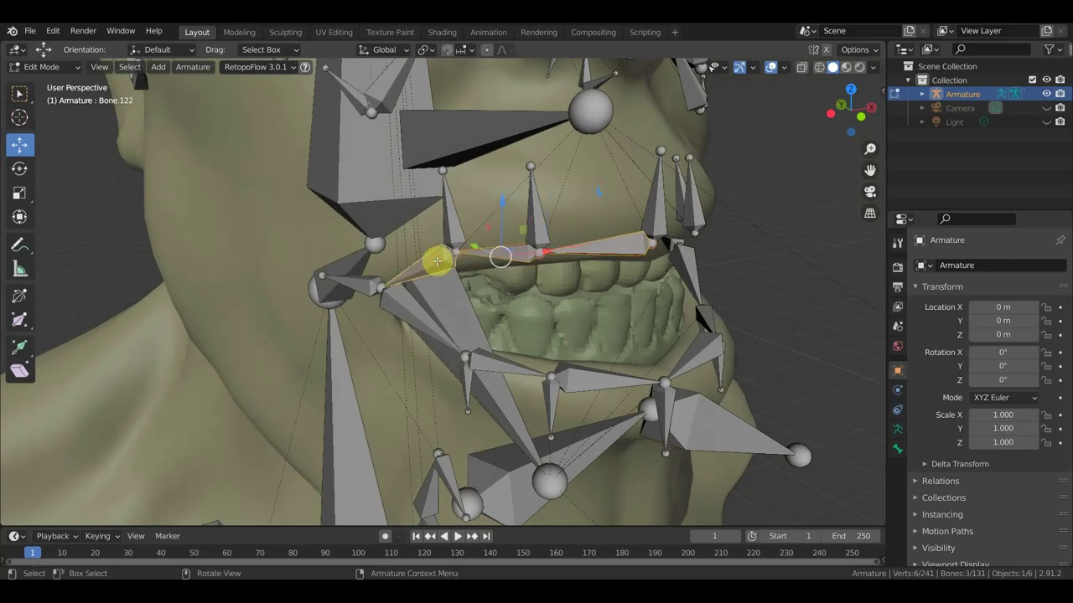
key(x)
click(437, 266)
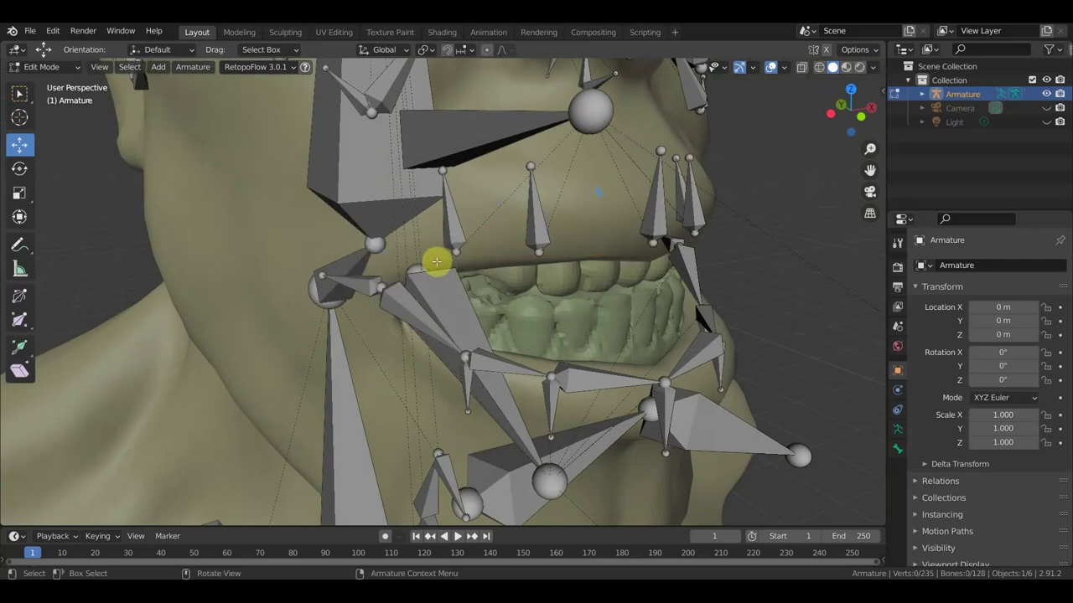
Fill two new bones linking neighbouring lip joint pairs.
mouse_move(512, 268)
middle_down()
mouse_move(455, 270)
mouse_move(447, 247)
middle_up()
mouse_move(541, 242)
middle_down()
mouse_move(567, 222)
mouse_move(558, 223)
middle_up()
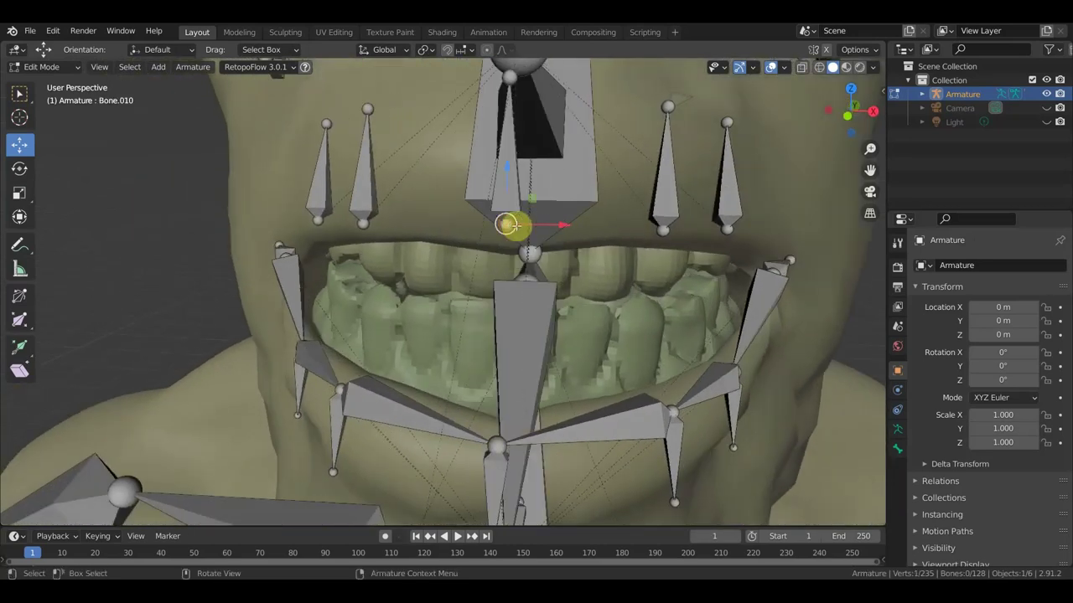
shift+click(662, 234)
key(f)
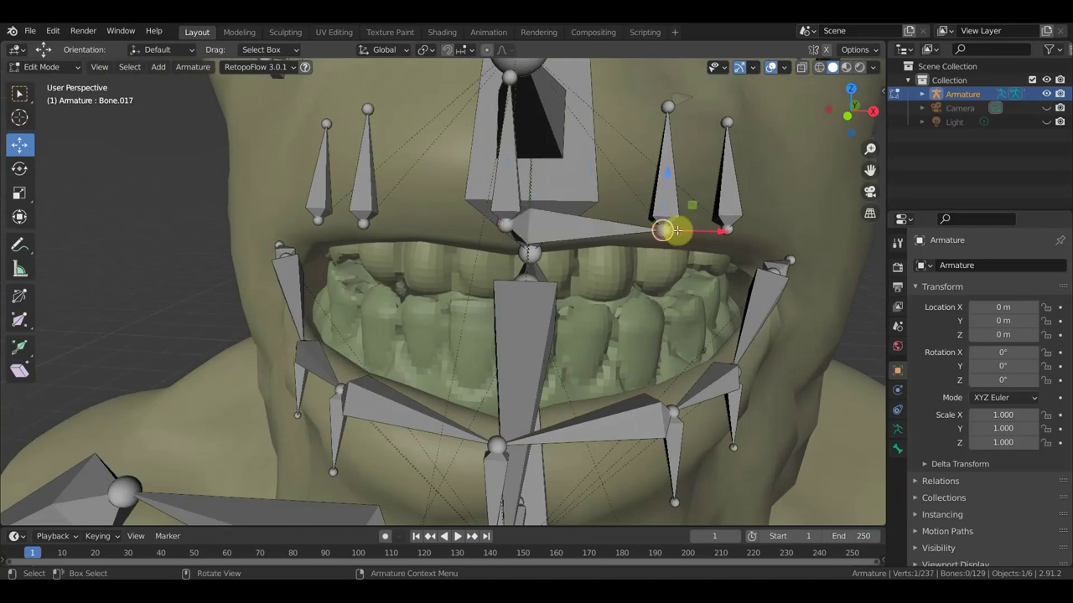
mouse_move(676, 231)
middle_down()
mouse_move(690, 240)
mouse_move(663, 240)
middle_up()
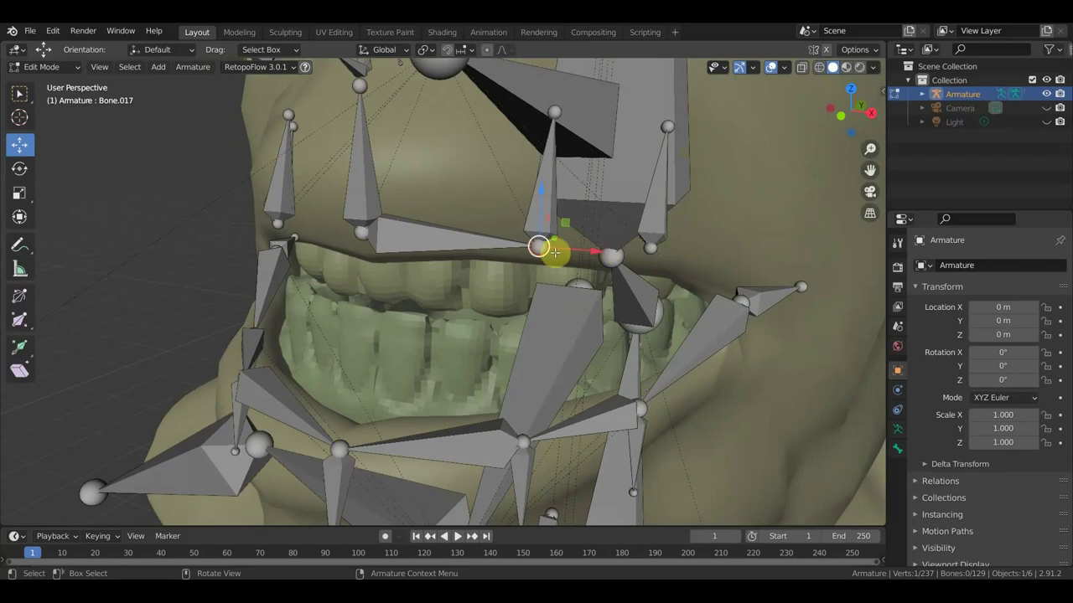
shift+click(651, 250)
key(f)
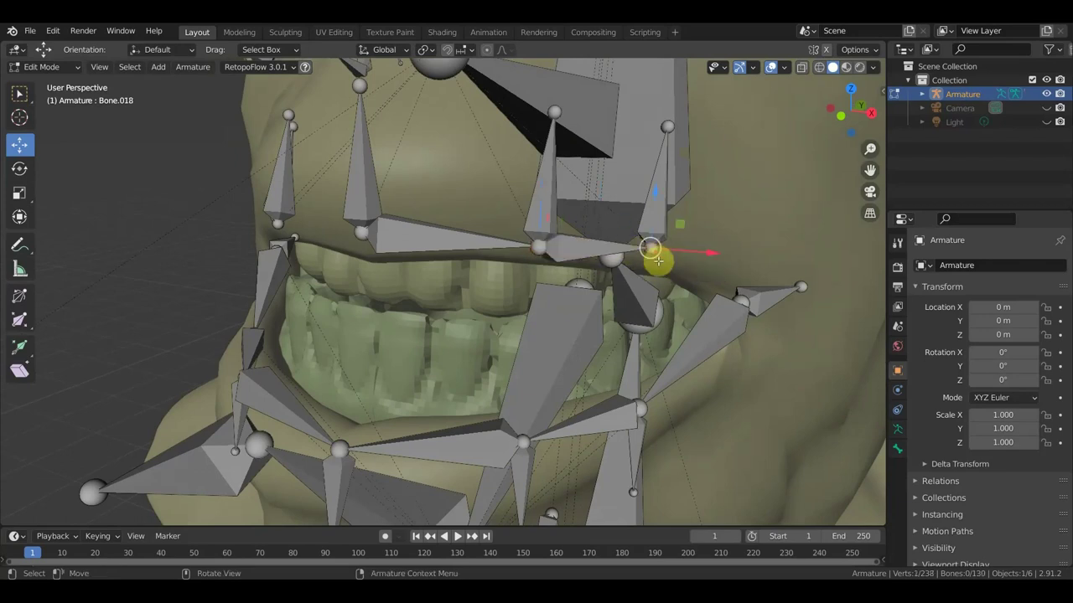
Extrude a new bone from the upper lip joint toward the mouth corner.
mouse_move(652, 254)
middle_down()
mouse_move(642, 269)
mouse_move(622, 264)
middle_up()
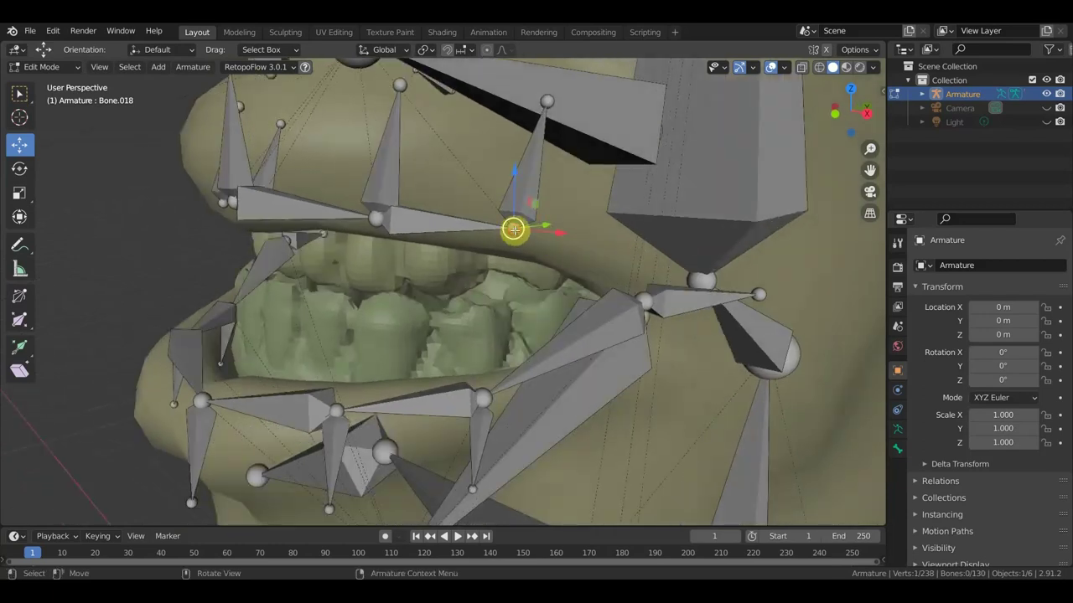
click(647, 301)
middle_drag(646, 302, 620, 306)
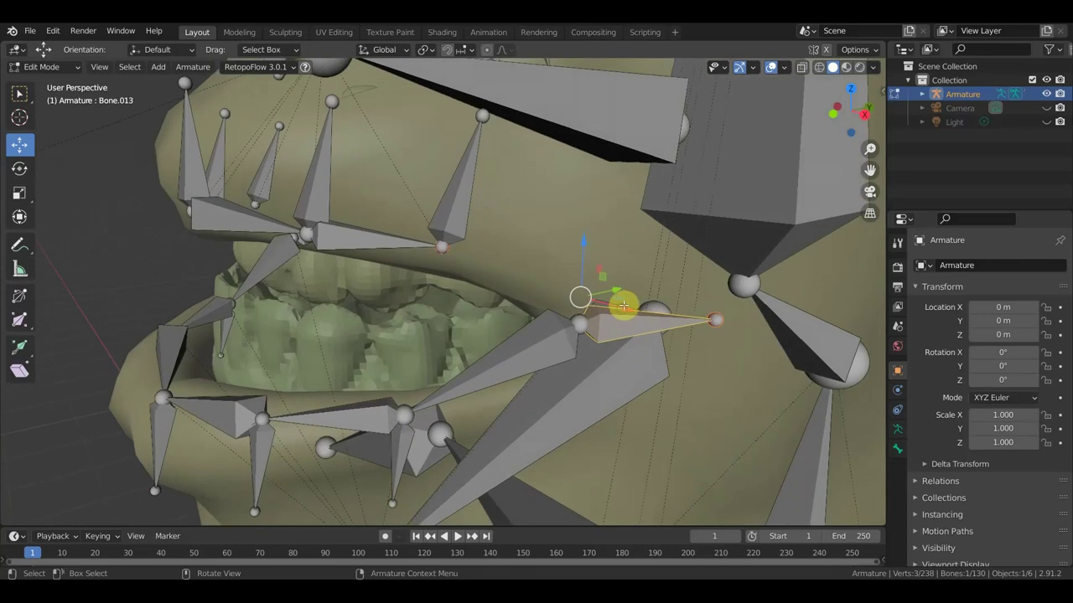
click(441, 248)
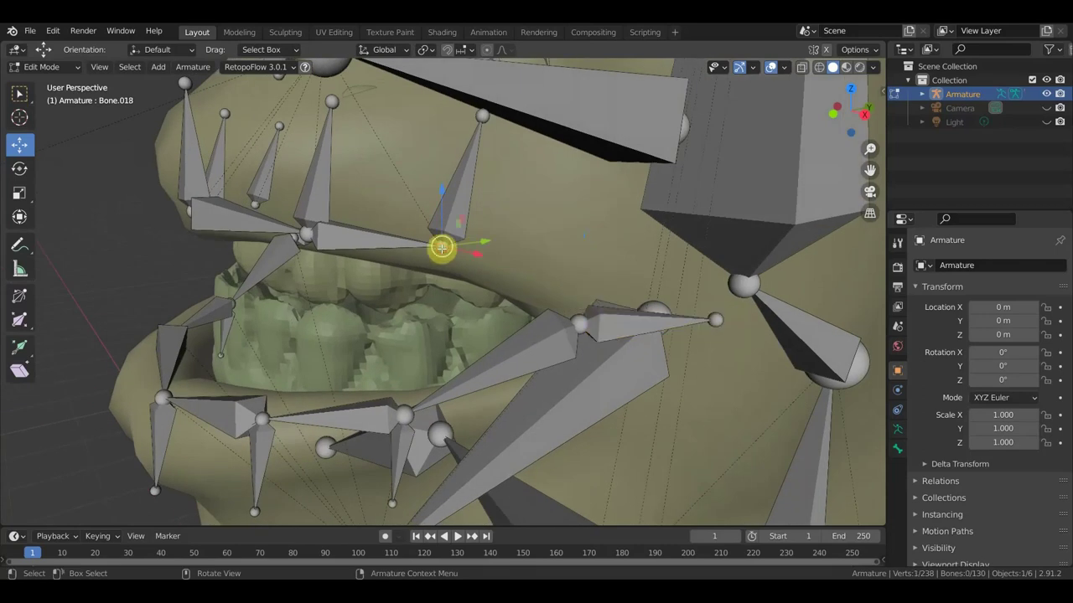
click(582, 324)
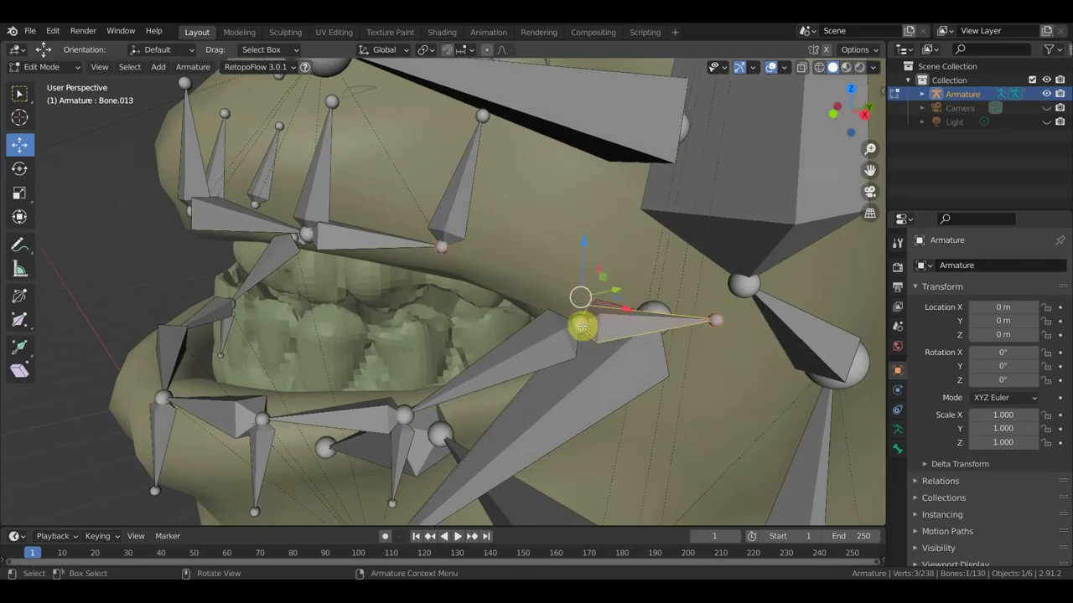
click(445, 249)
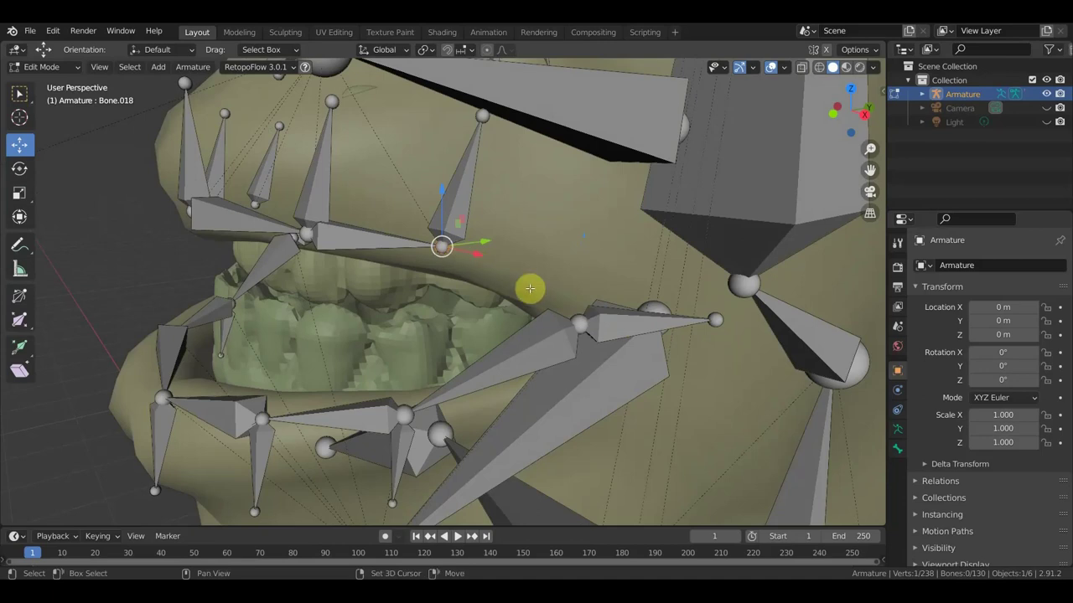
ctrl+right_click(566, 313)
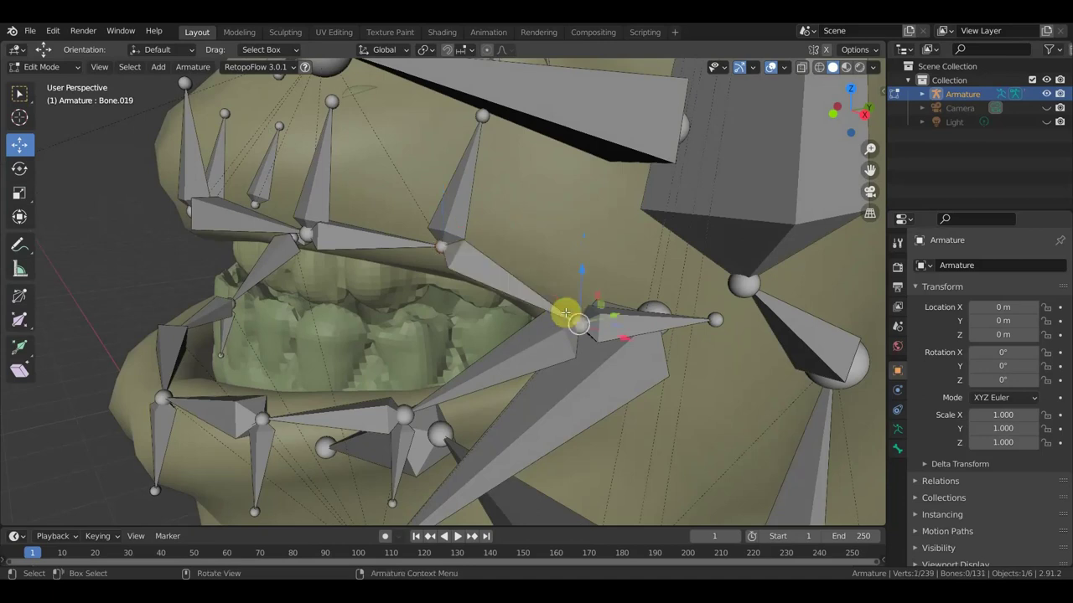
middle_drag(498, 296, 550, 290)
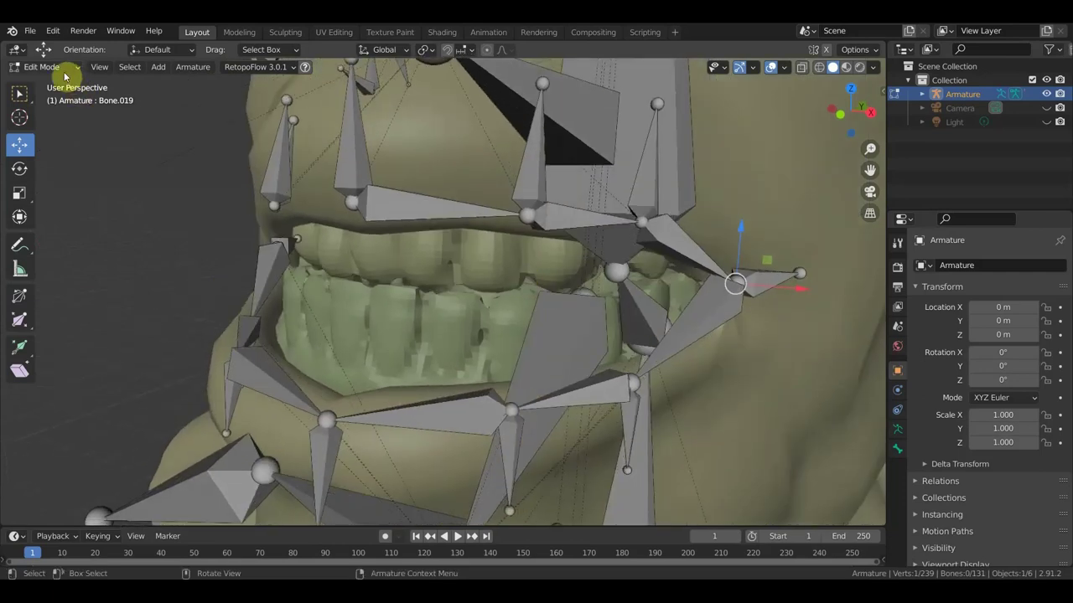
click(46, 67)
In Pose Mode, make Bone.017 Stretch To Bone.011 and Bone.018 Stretch To Bone.012.
click(54, 110)
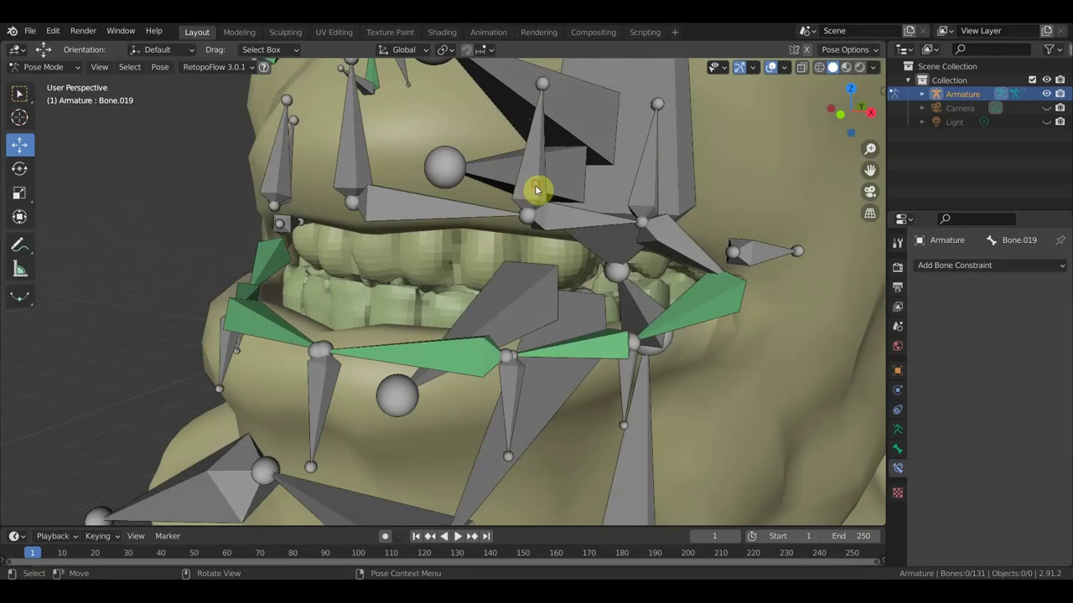
click(461, 212)
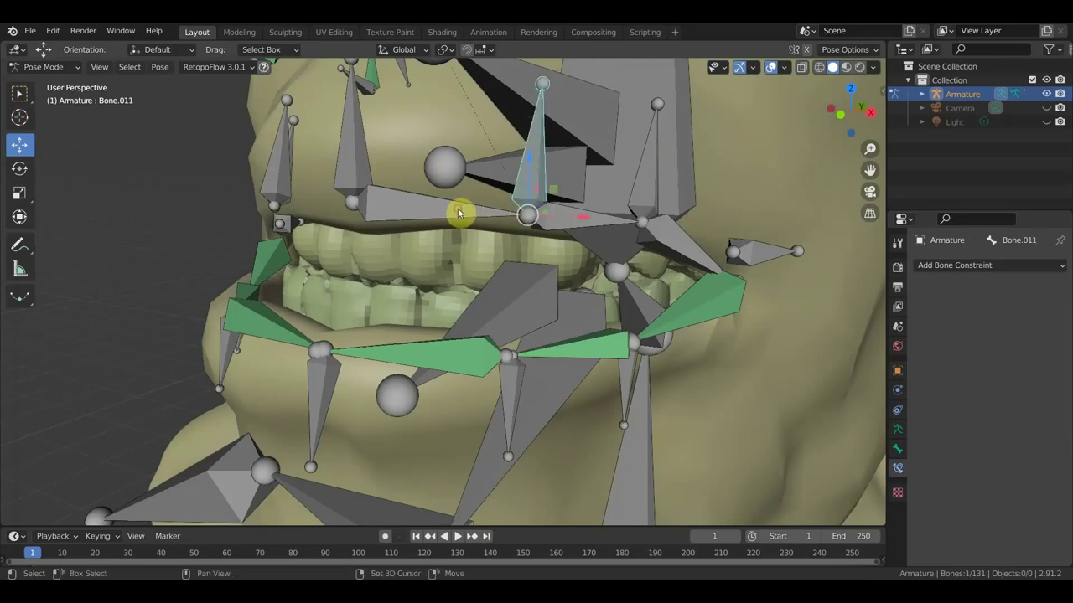
shift+click(454, 212)
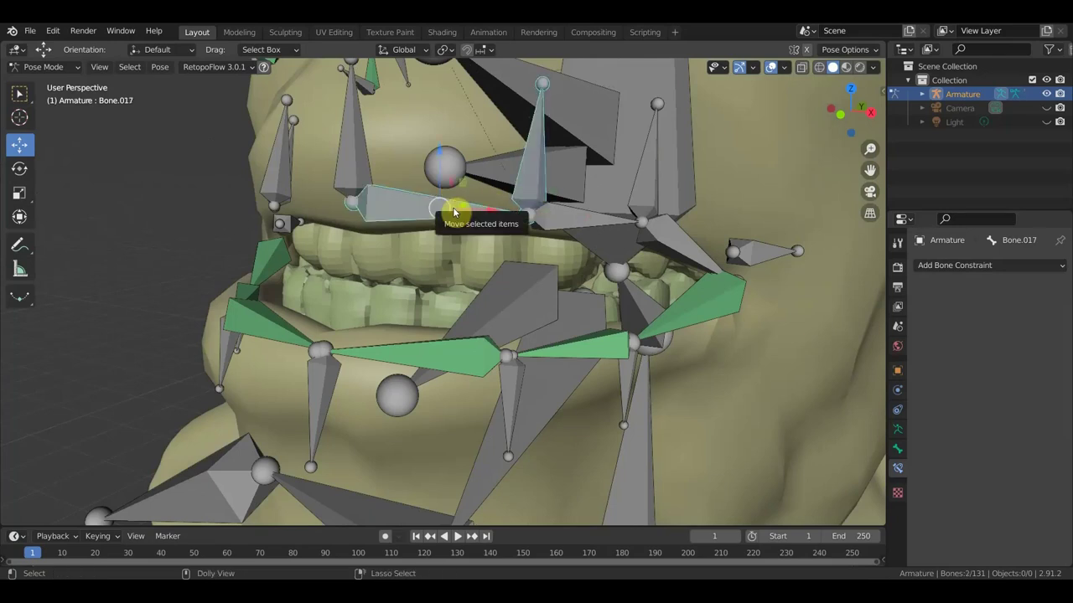
key(ctrl+shift+c)
click(453, 212)
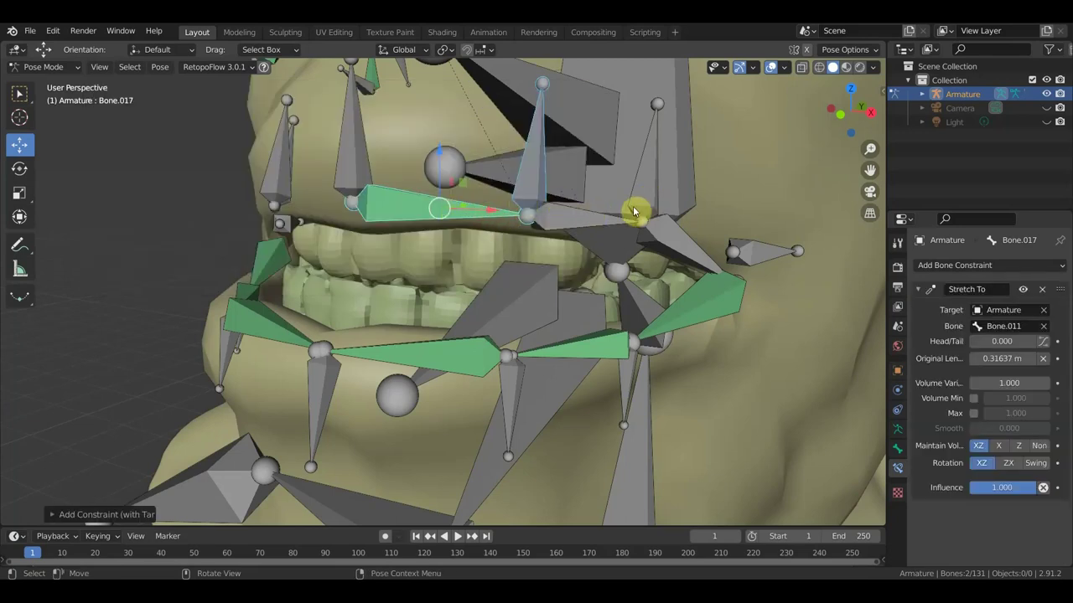
click(601, 220)
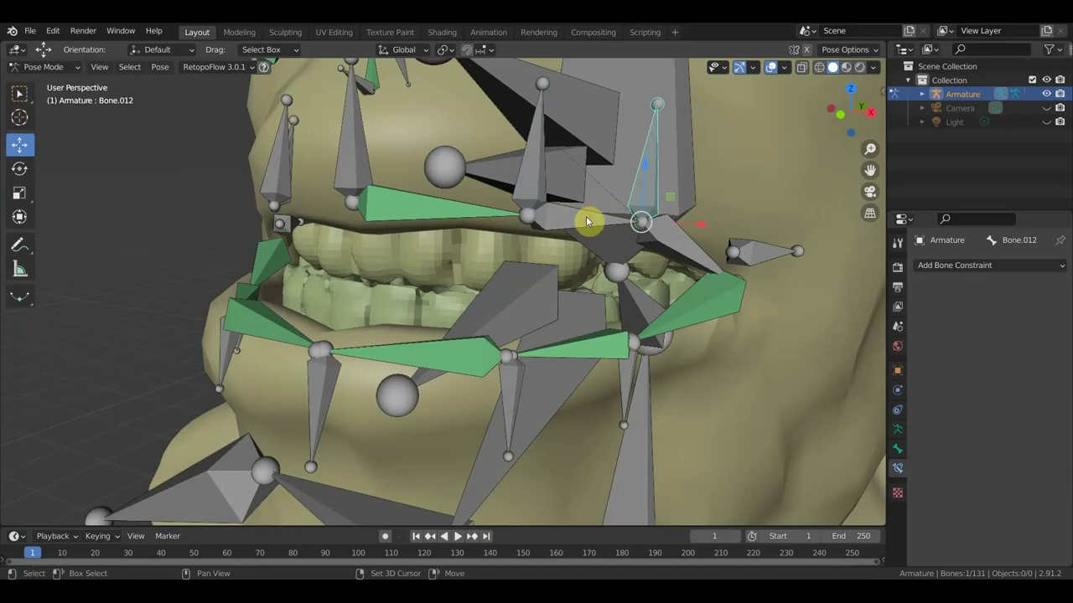
shift+click(585, 219)
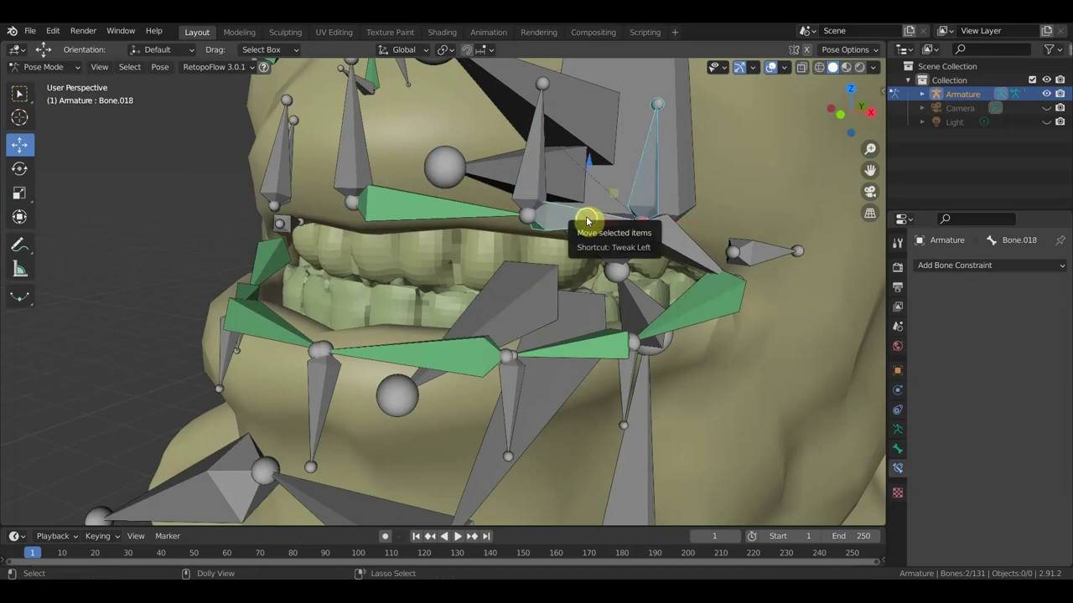
key(ctrl+shift+c)
click(586, 218)
Add a Stretch To constraint making Bone.019 stretch toward Bone.013.
mouse_move(594, 221)
middle_down()
mouse_move(621, 256)
mouse_move(673, 267)
middle_up()
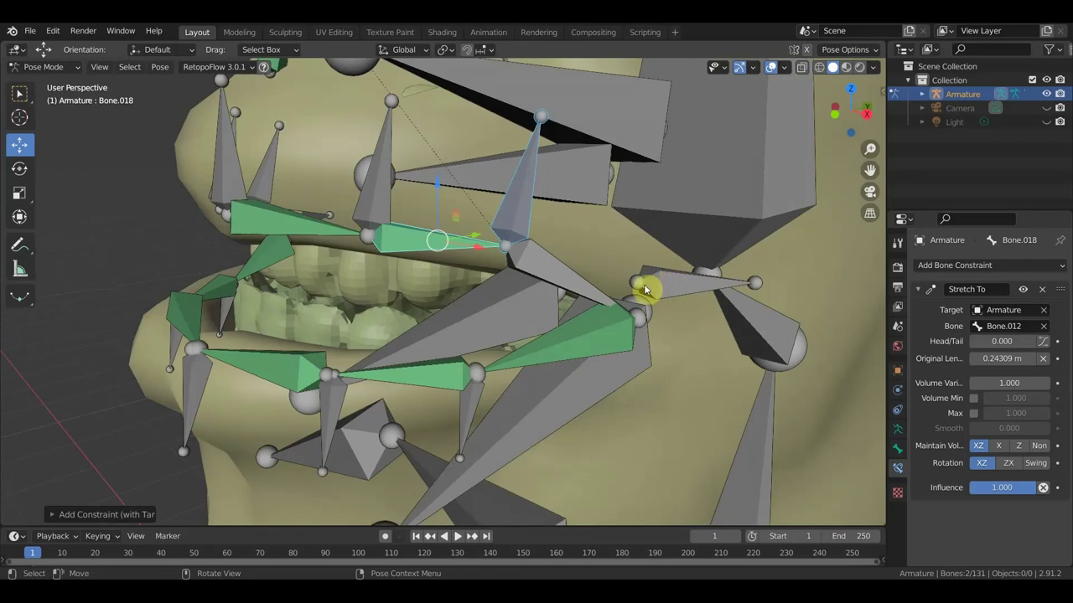
click(645, 290)
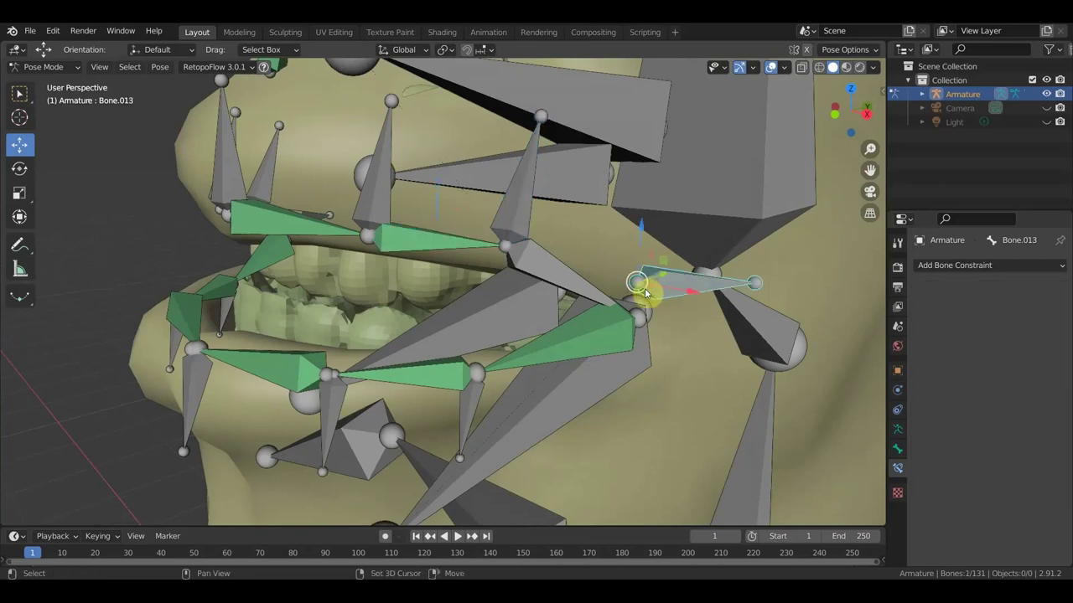
shift+click(585, 294)
key(ctrl+shift+c)
click(586, 290)
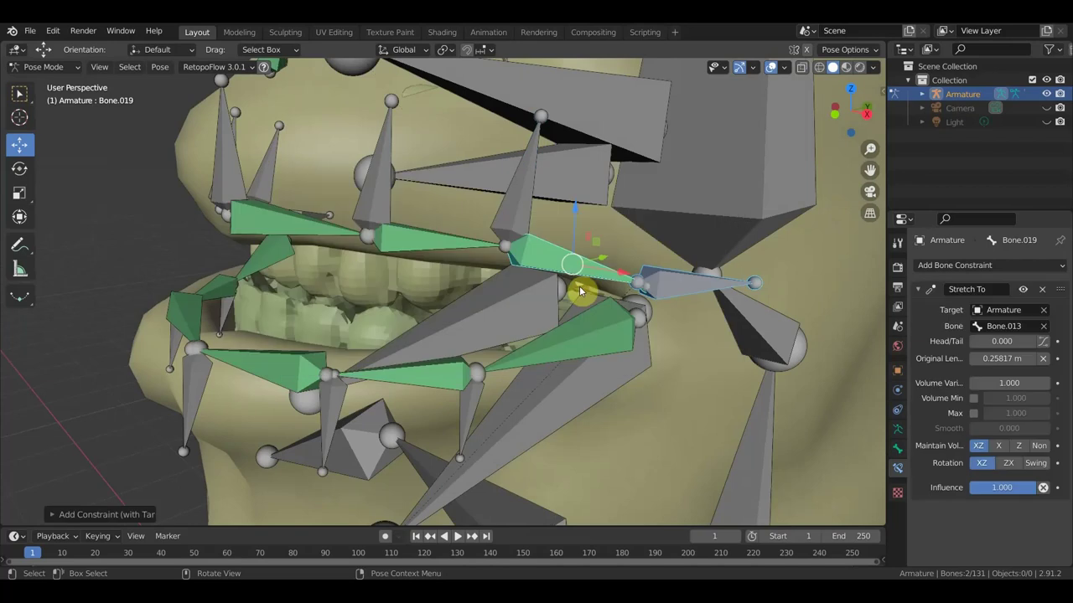
Move the cheek bone Bone.012 slightly; try raising Bone.011 but undo it.
middle_drag(579, 292, 558, 290)
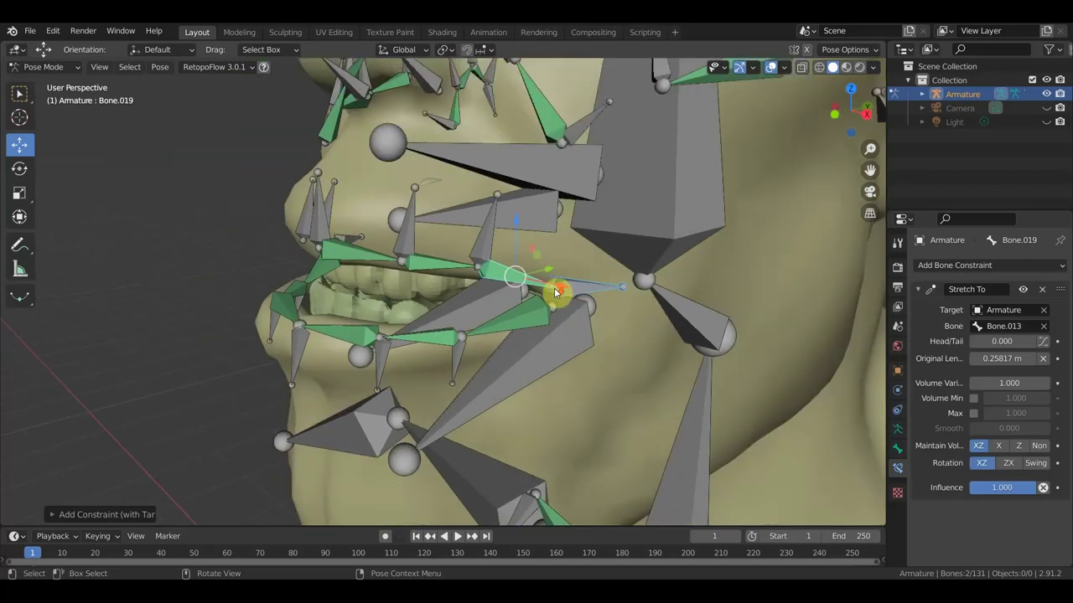
click(493, 241)
key(g)
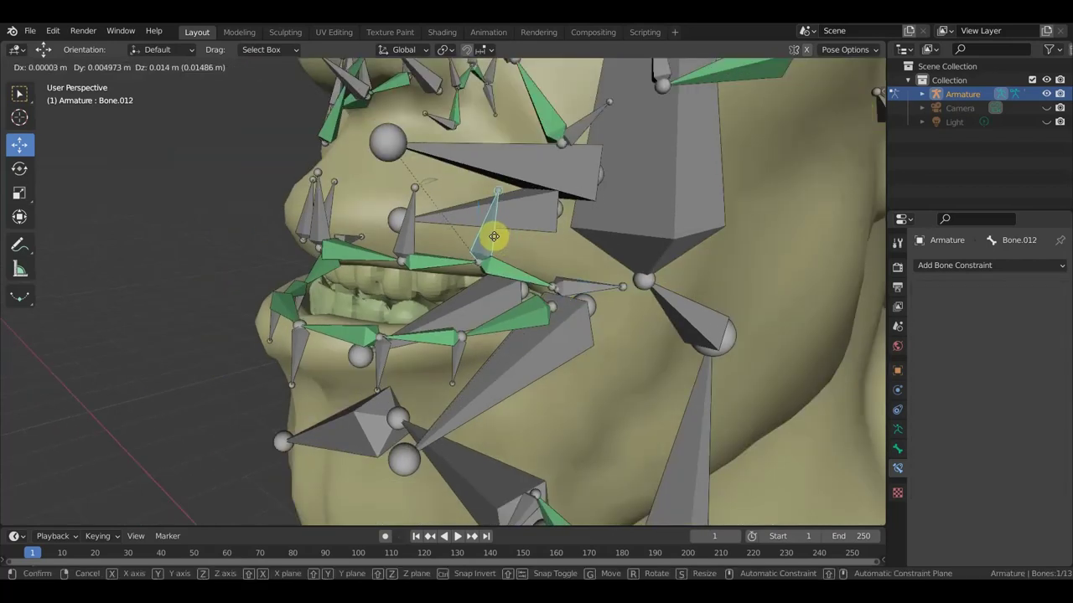
click(493, 235)
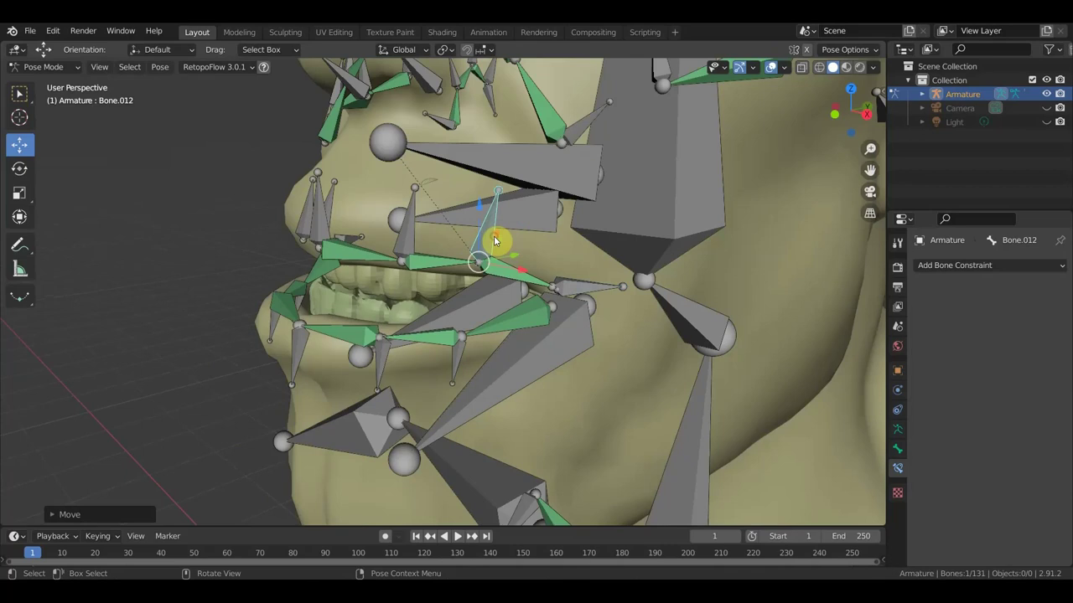
click(408, 231)
key(g)
click(406, 224)
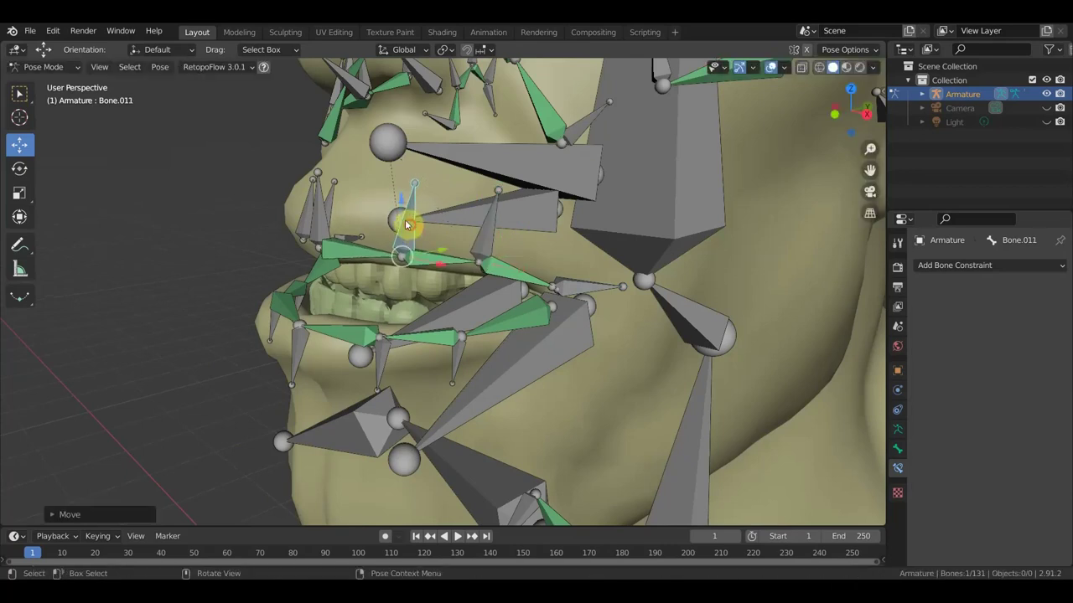
key(ctrl+z)
key(ctrl+z)
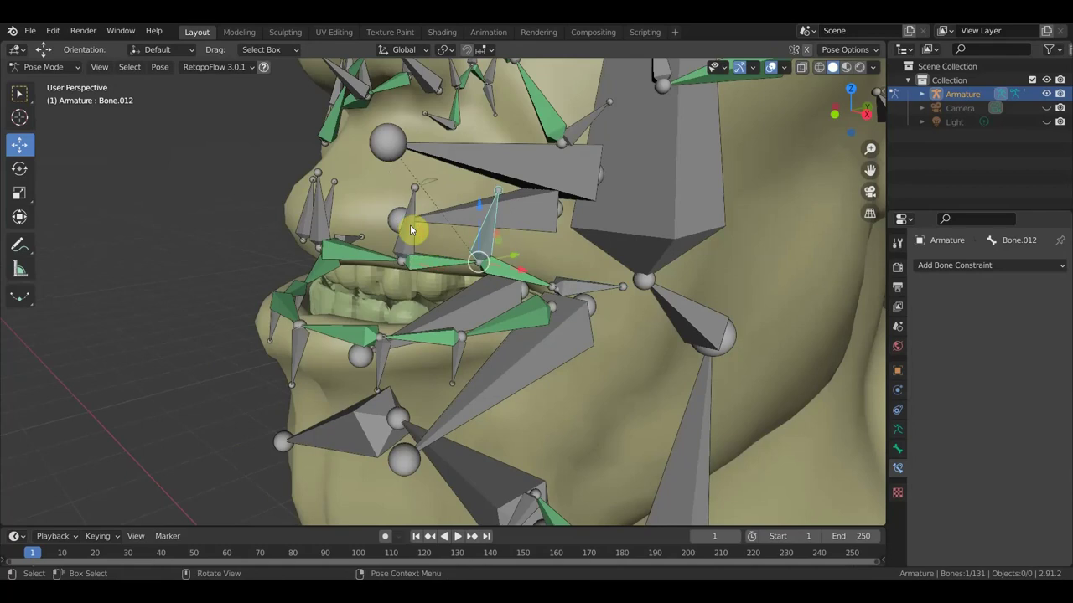
key(ctrl+z)
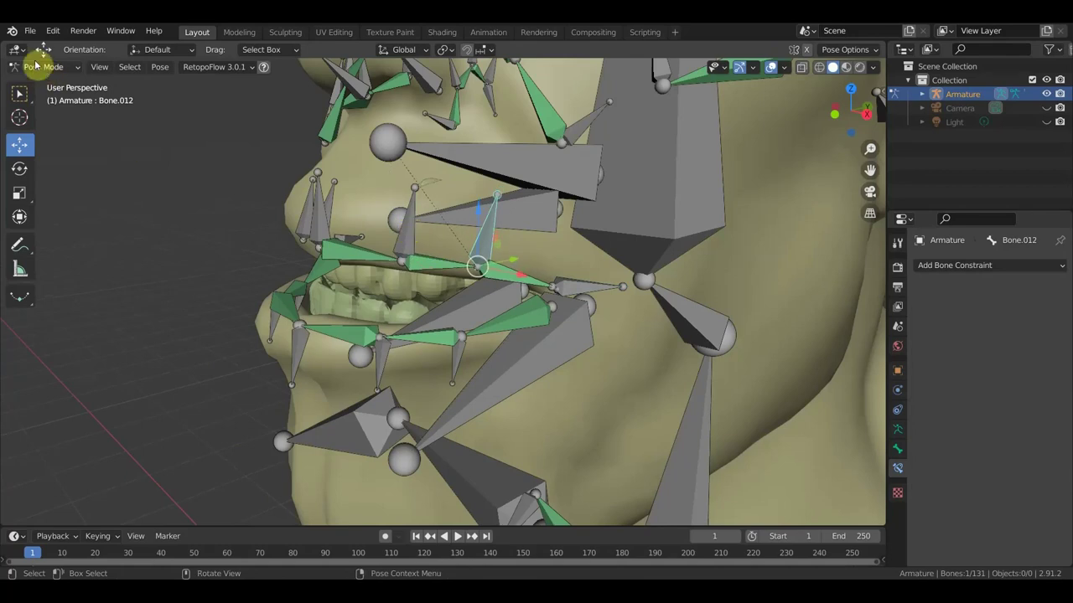
Return the armature to Object Mode and view the face from the front.
click(42, 66)
click(45, 84)
middle_drag(213, 185, 444, 235)
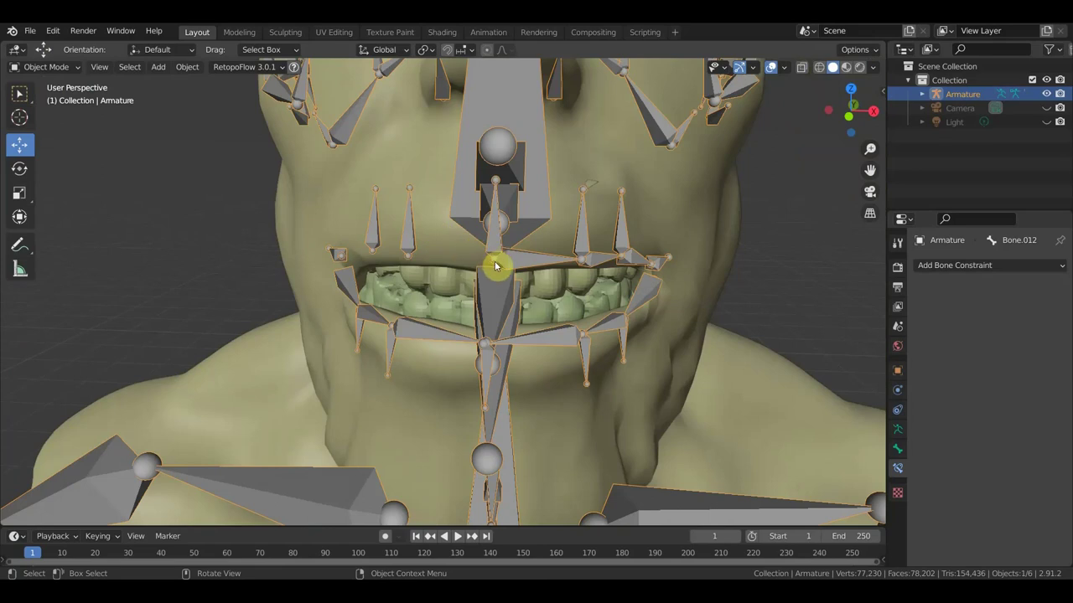
In Edit Mode, fill a bone between two upper-lip joints.
click(48, 67)
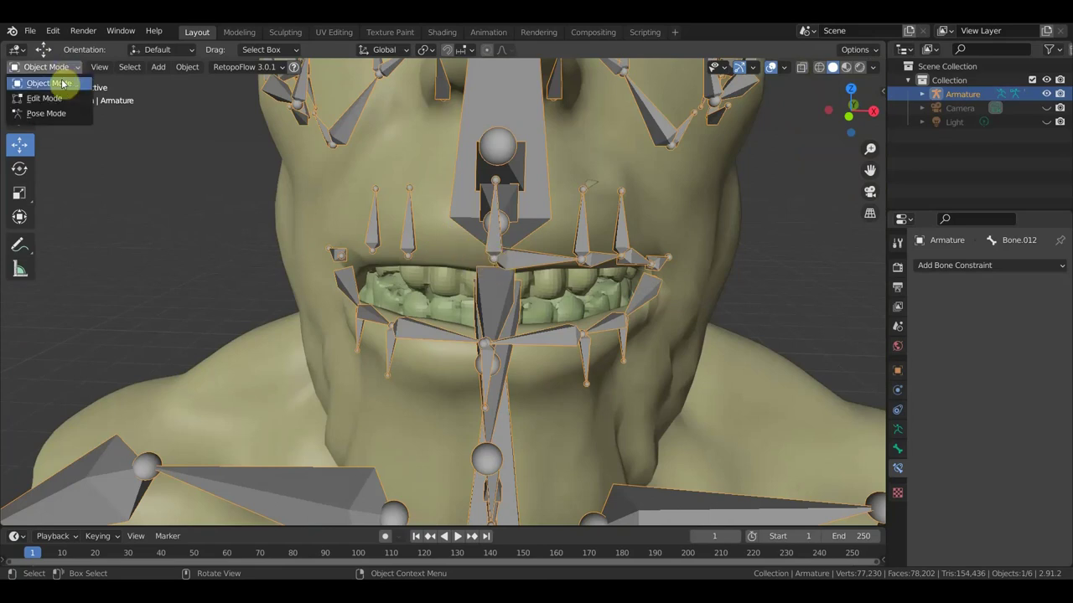
click(46, 98)
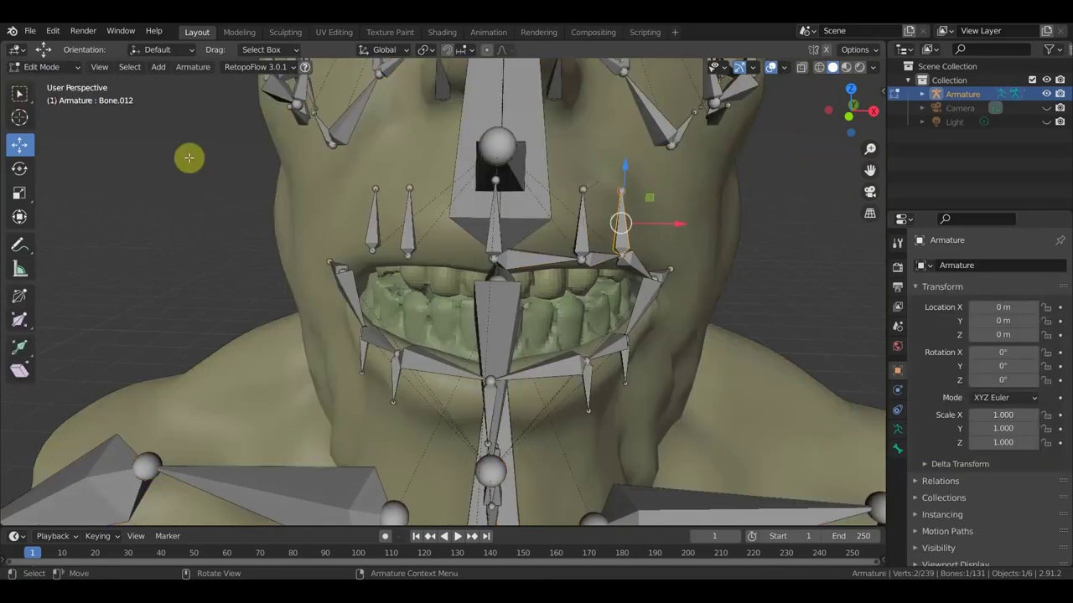
click(493, 262)
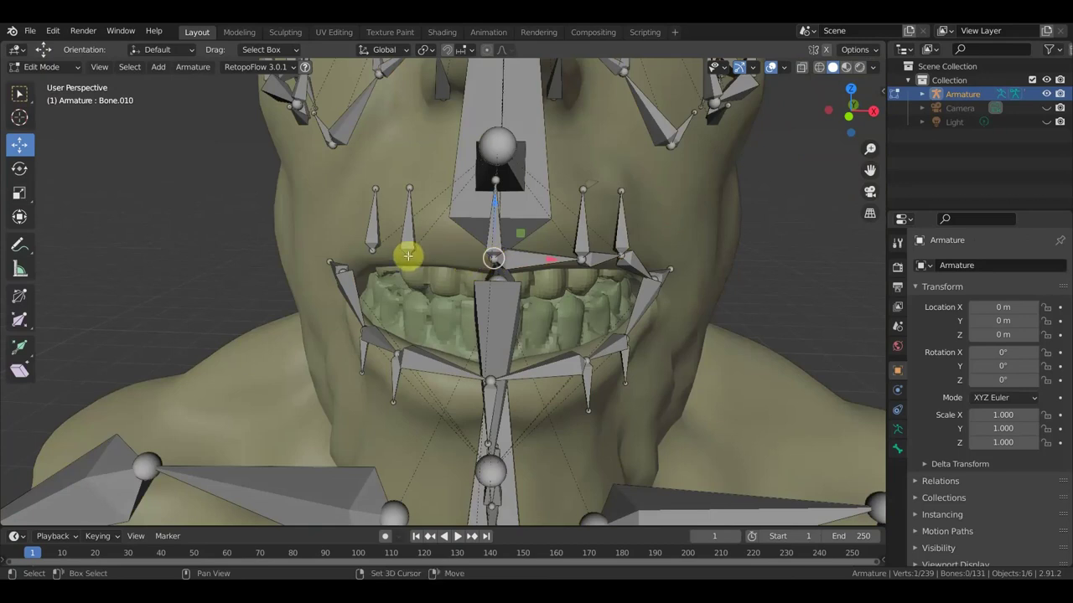
scroll(426, 258, up, 2)
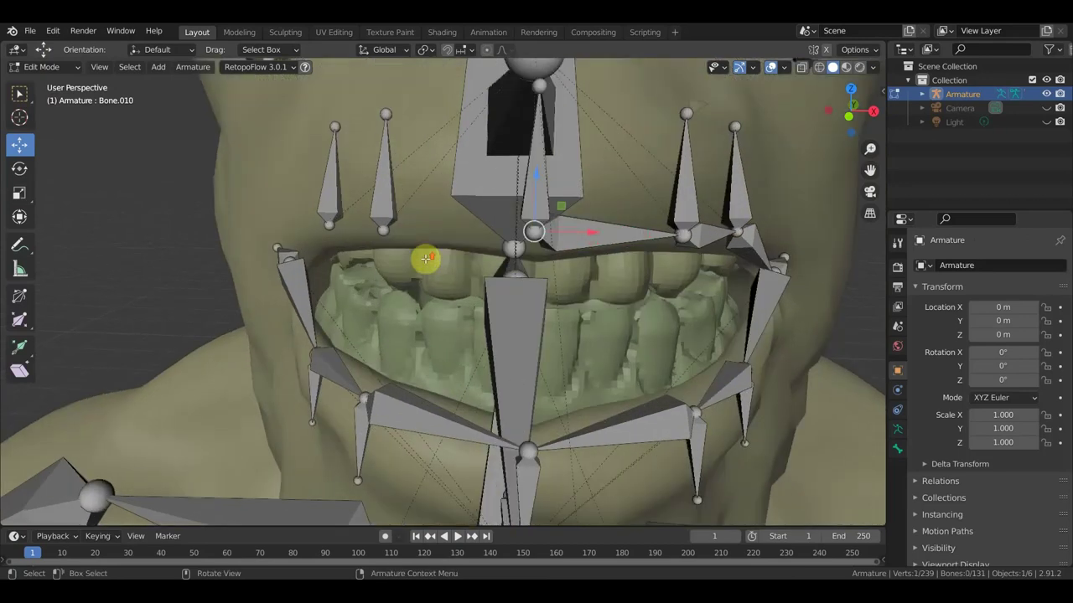
shift+click(533, 232)
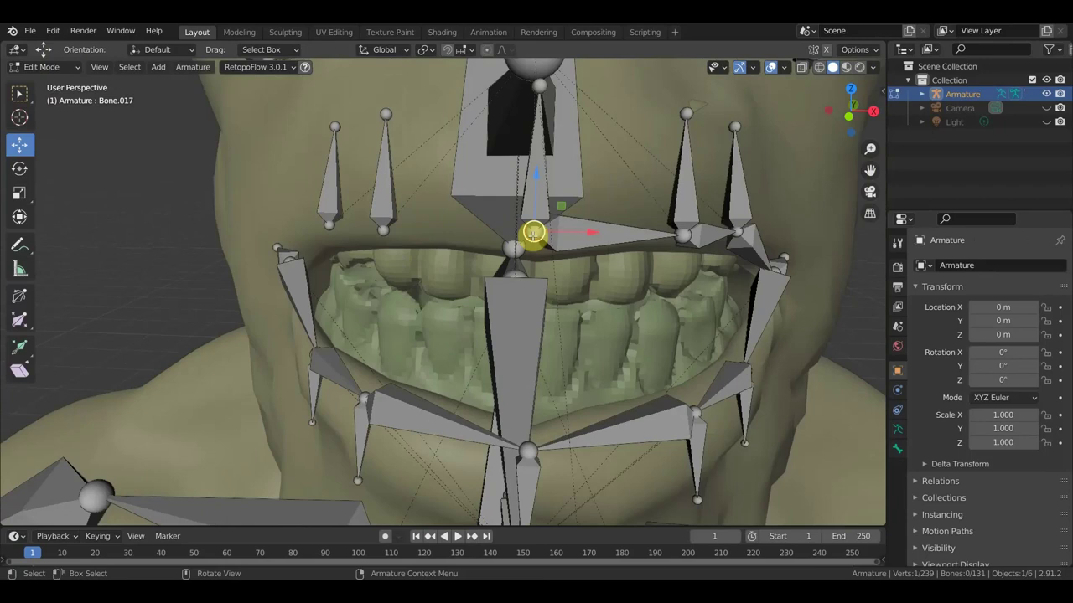
shift+click(386, 231)
key(f)
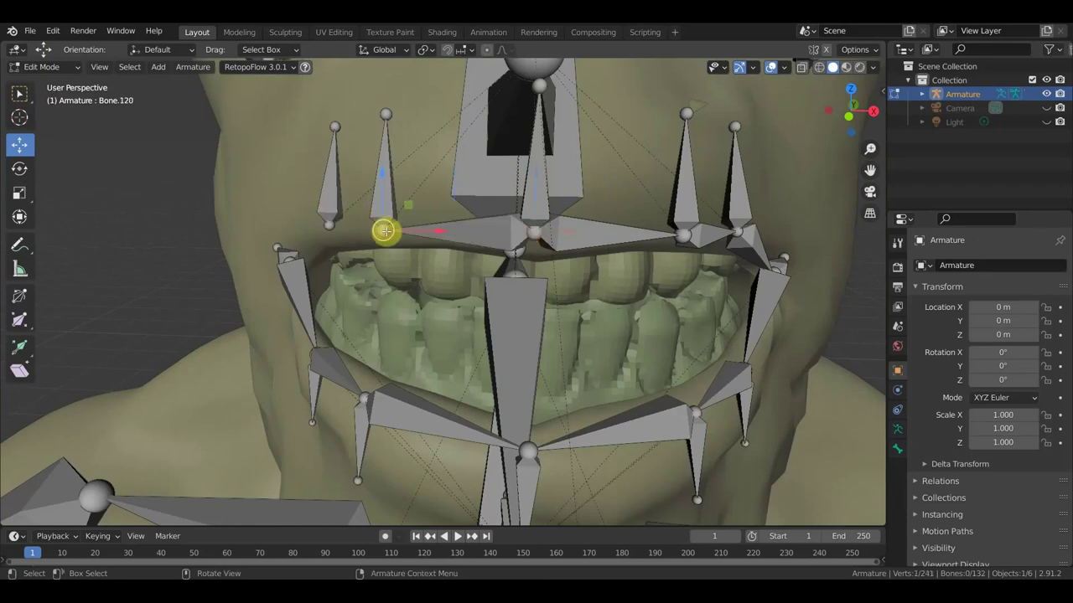
Extrude a bone toward the lip corner, bridge the next joint pair, then enter Pose Mode.
middle_drag(390, 232, 451, 234)
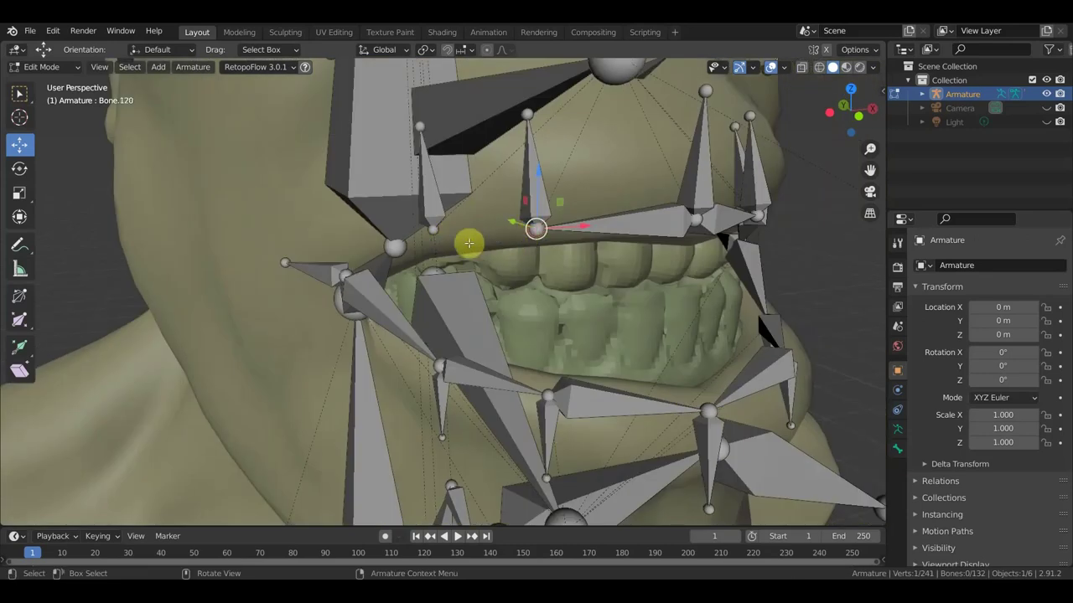
ctrl+right_click(430, 232)
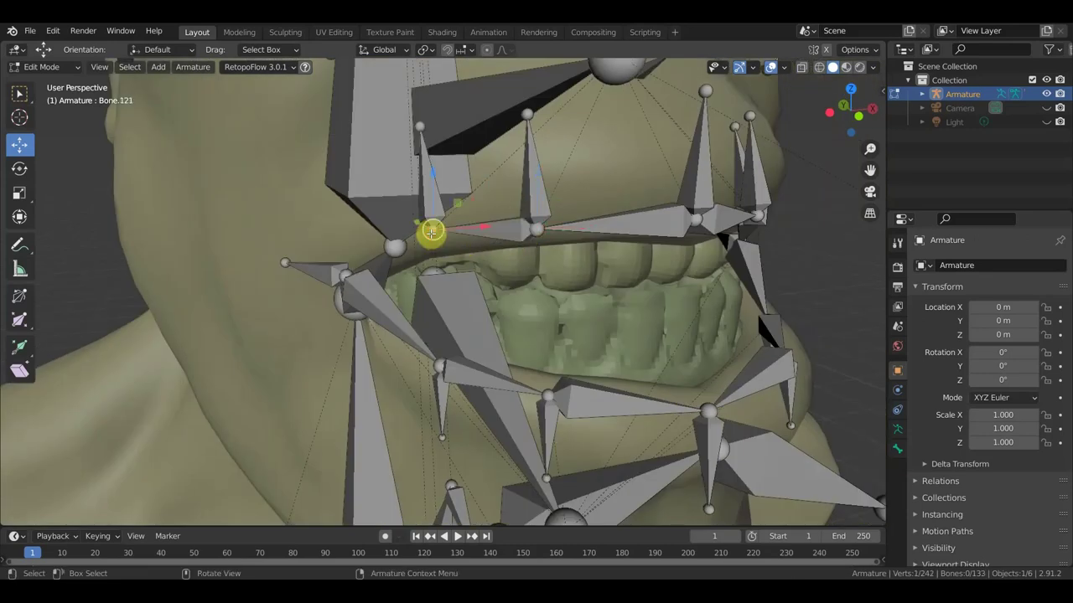
middle_drag(431, 232, 490, 245)
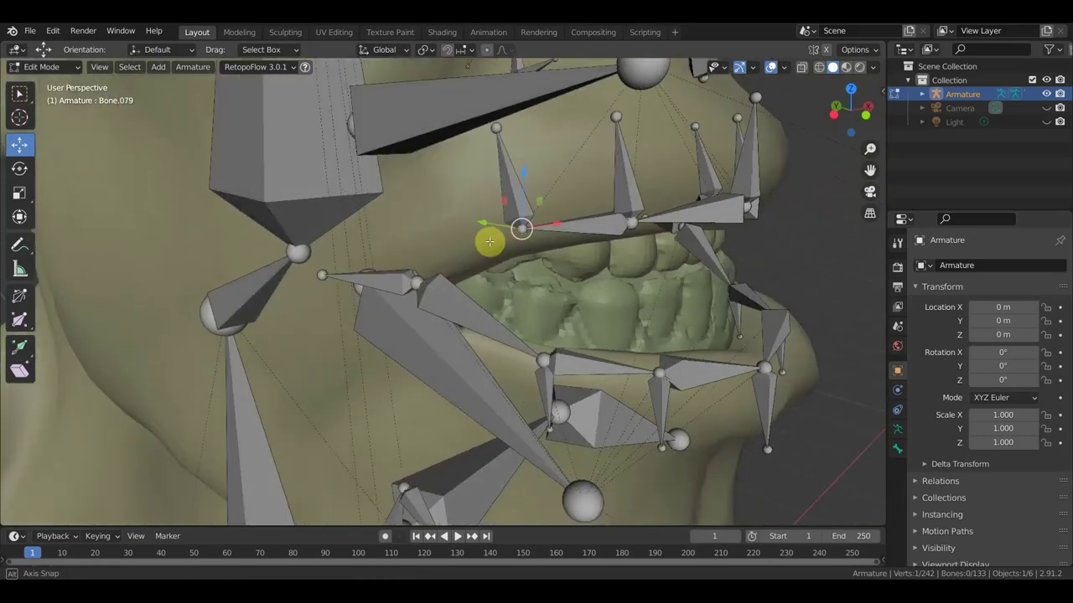
shift+click(435, 281)
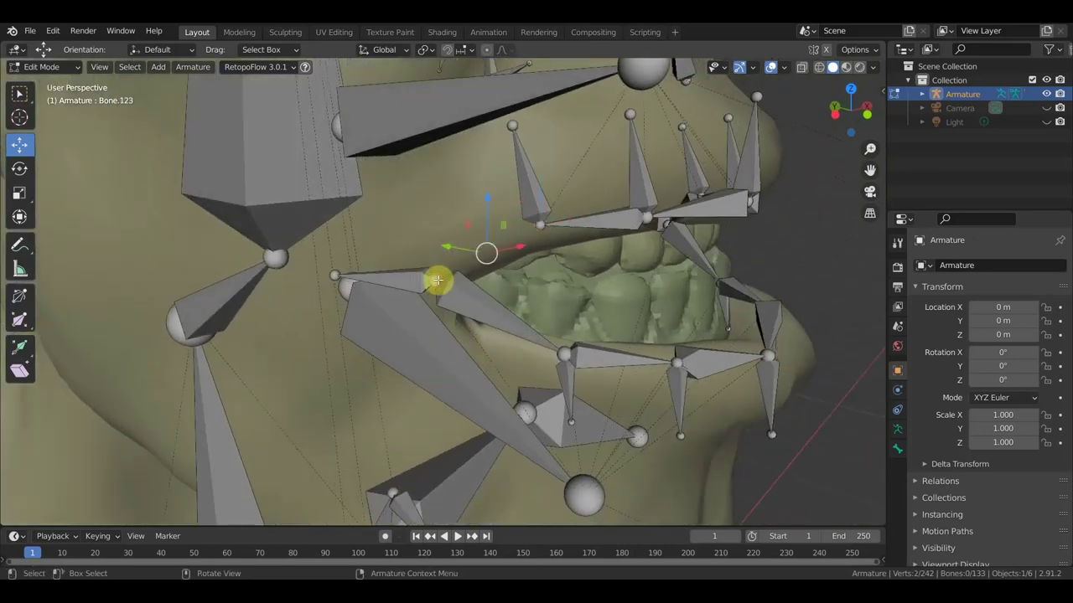
key(f)
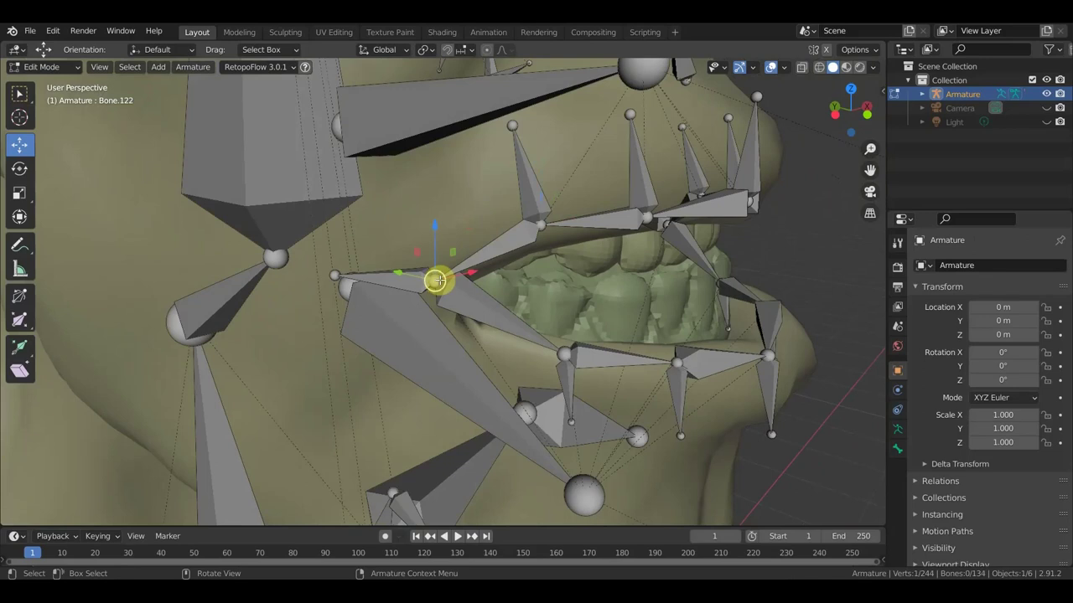
middle_drag(436, 280, 341, 234)
click(42, 67)
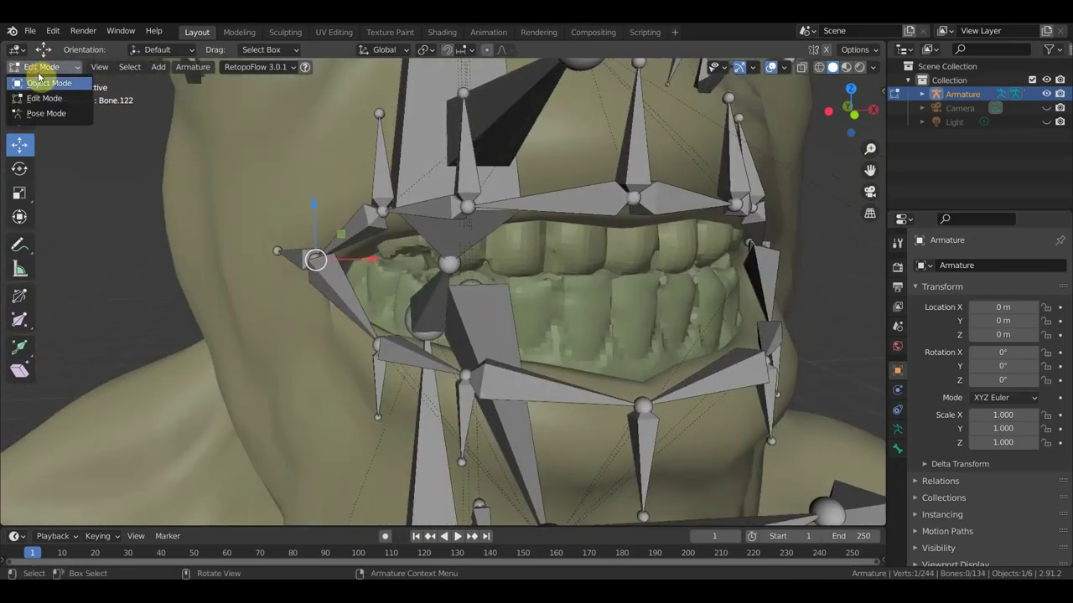
click(50, 113)
middle_drag(323, 210, 359, 218)
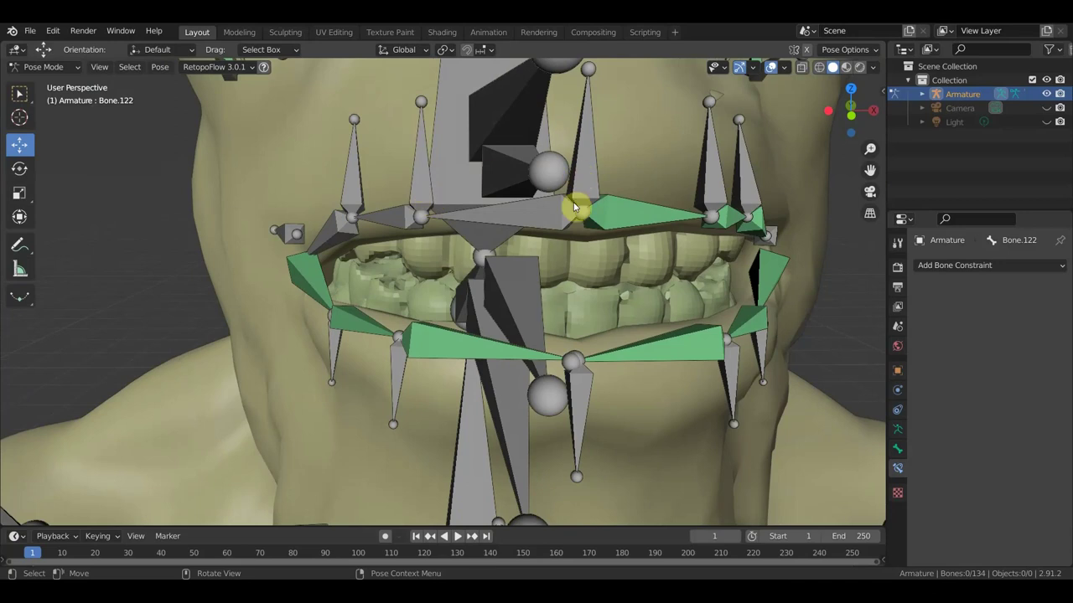
Give Bone.120 a Stretch To constraint toward Bone.010, then undo it as mistargeted.
shift+click(542, 214)
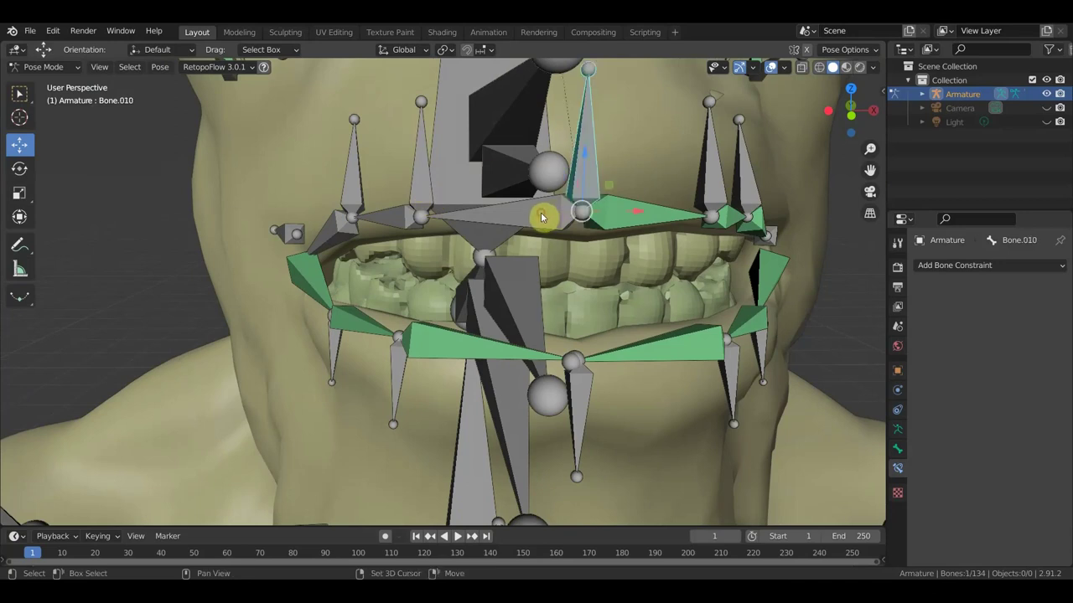
shift+click(541, 216)
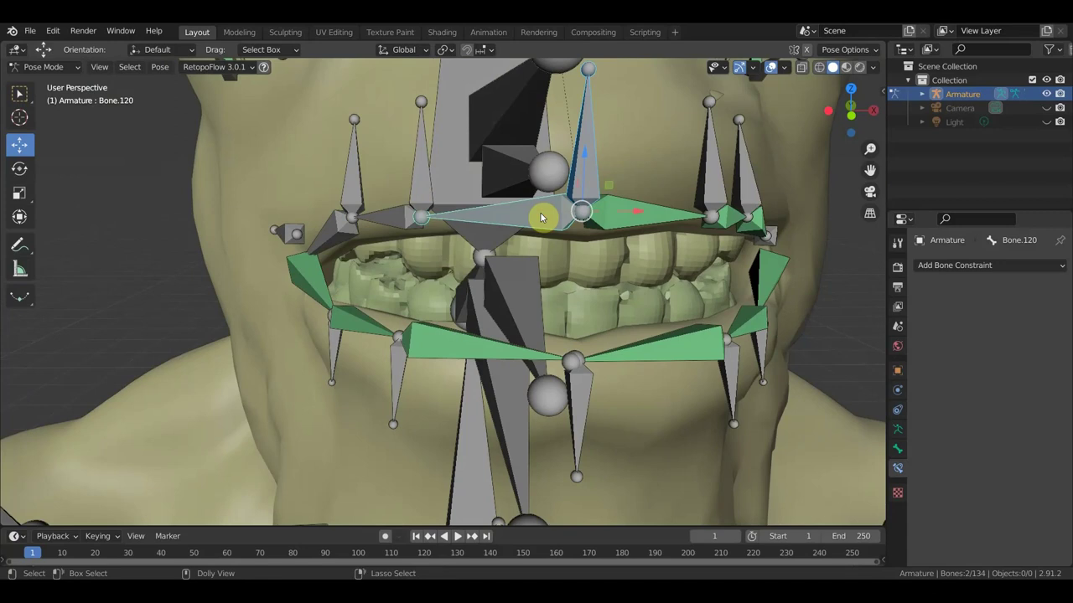
key(shift+ctrl+c)
click(540, 213)
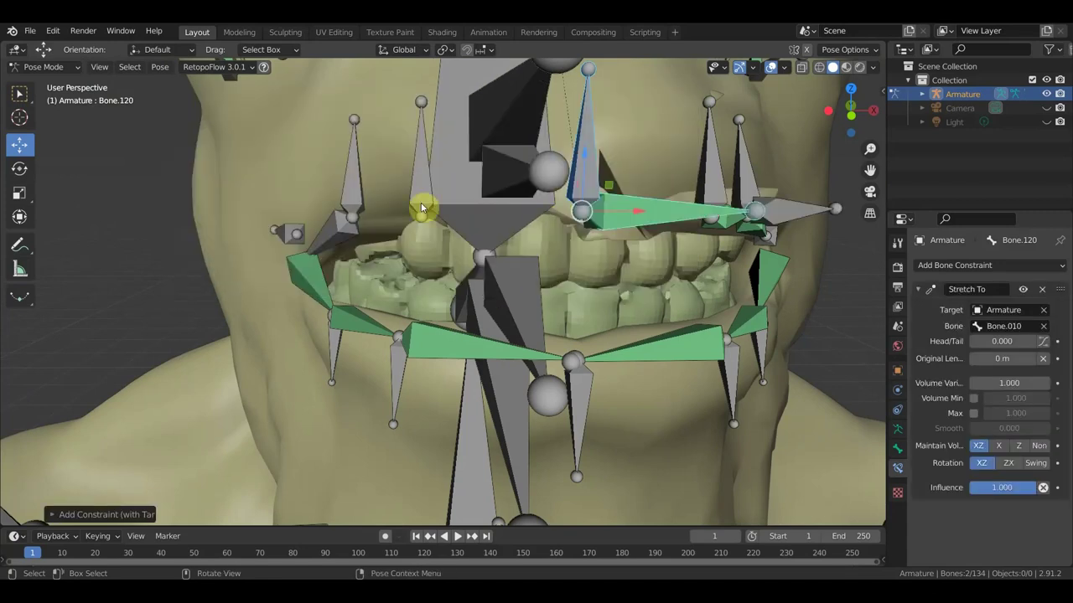
middle_drag(455, 210, 459, 216)
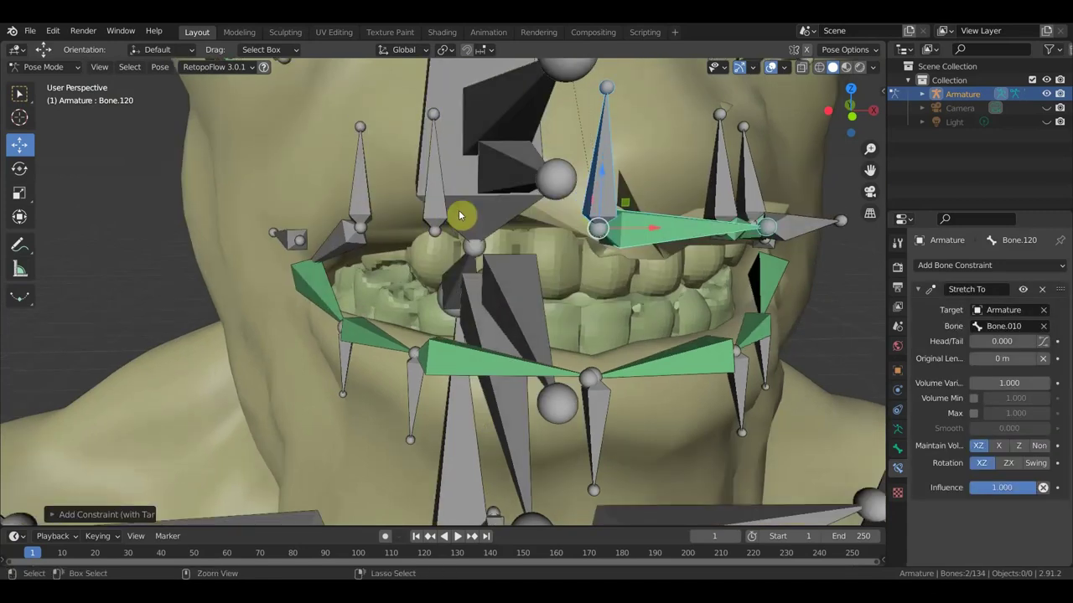
key(ctrl+z)
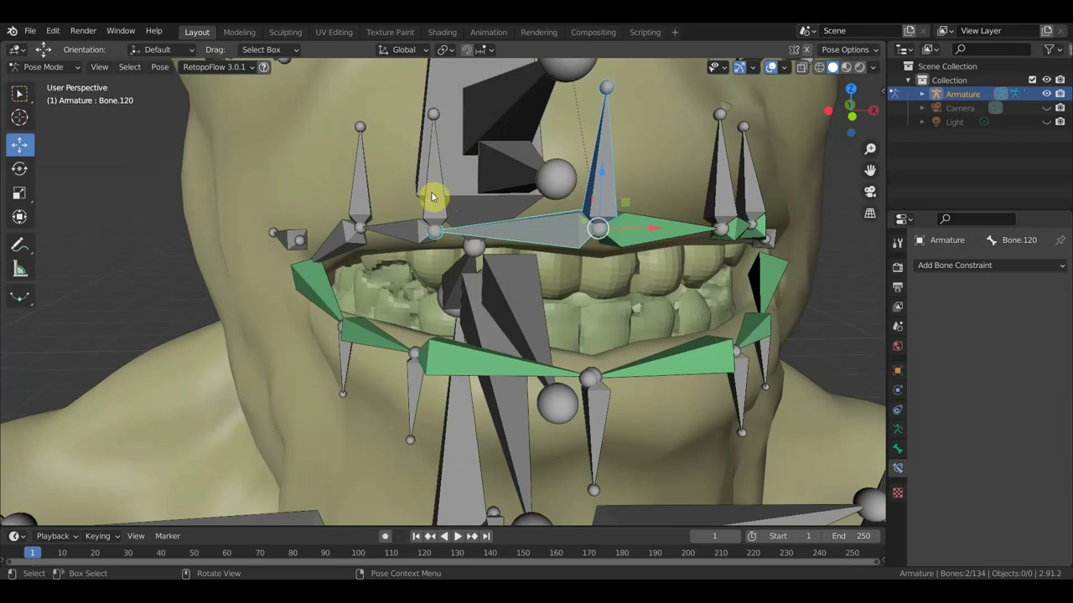
Make upper-lip bone Bone.120 stretch to Bone.078 instead.
click(490, 223)
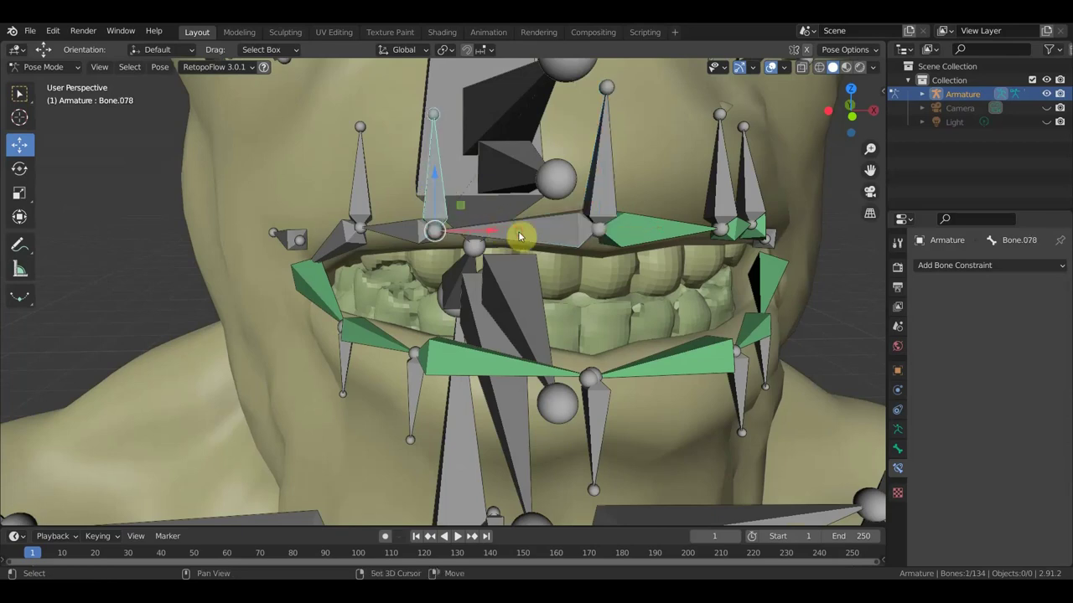
shift+click(520, 236)
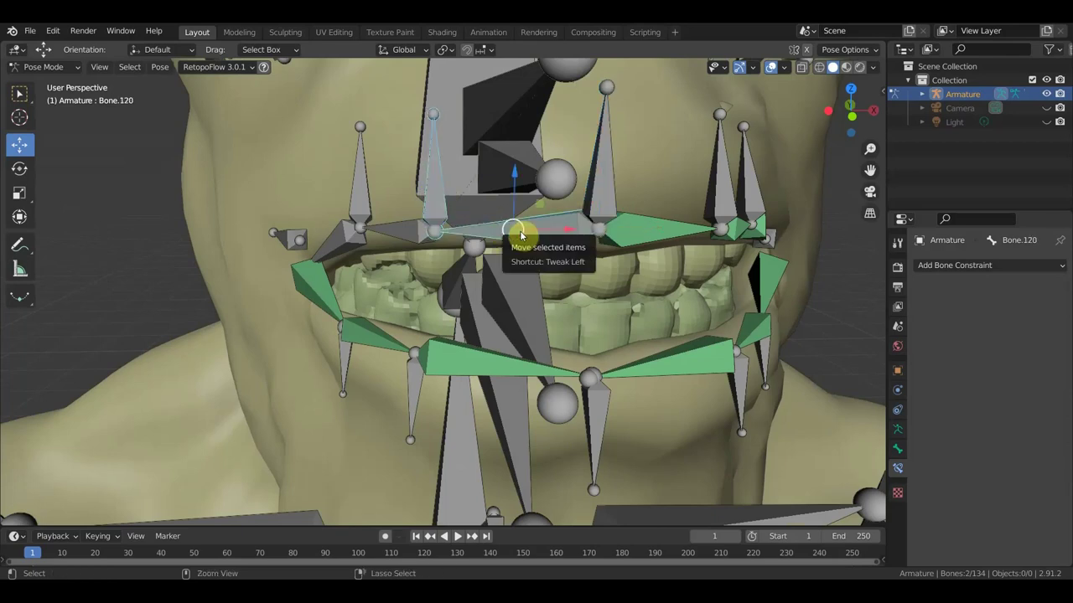
key(ctrl+shift+c)
click(521, 232)
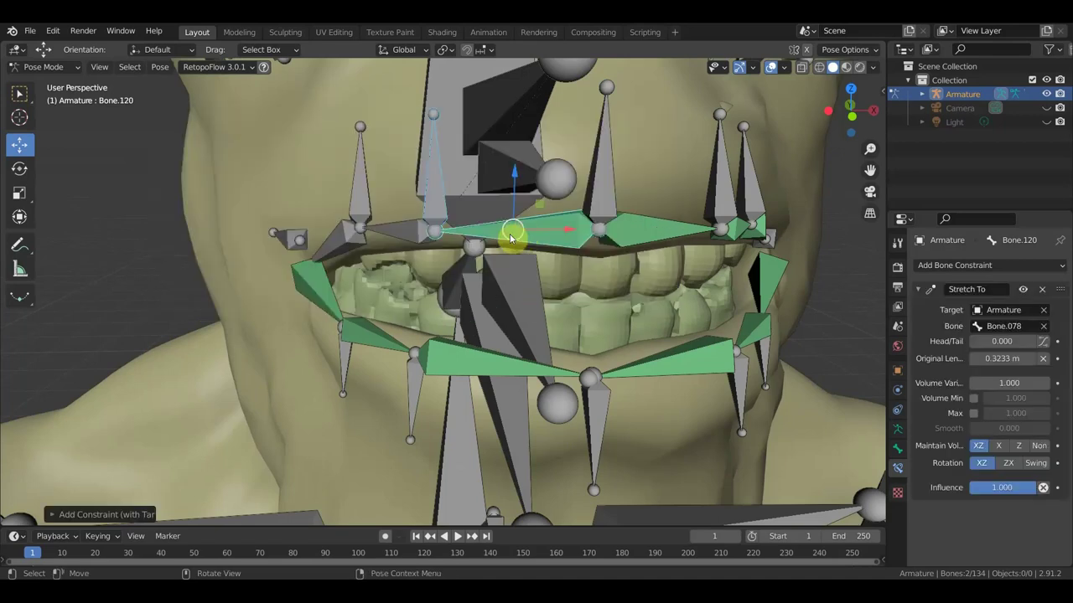
Add Stretch To constraints: Bone.121 toward Bone.079 and Bone.122 toward Bone.075.
click(375, 206)
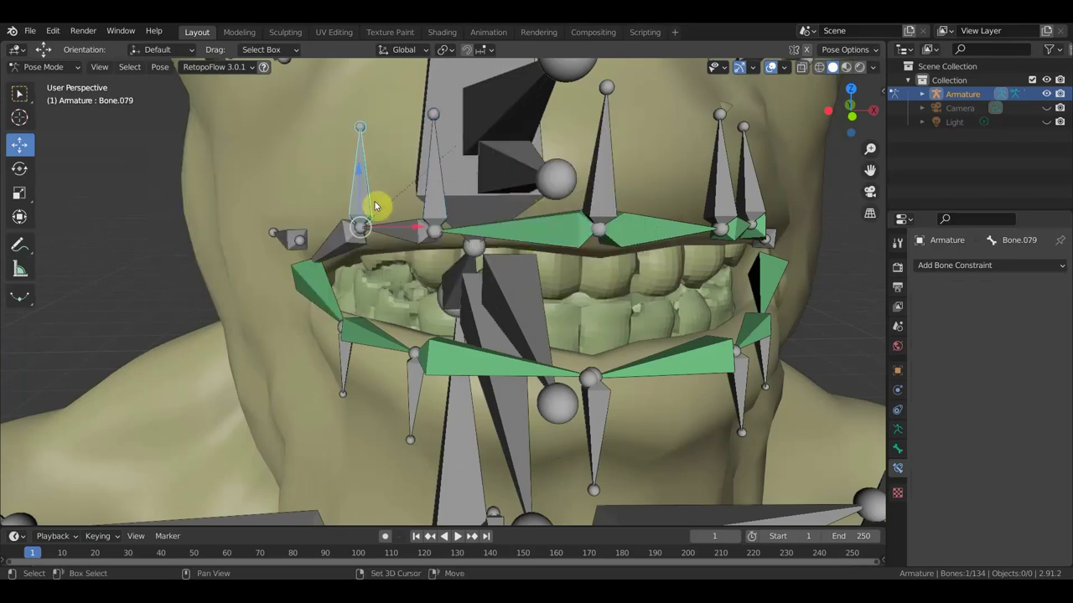
shift+click(412, 238)
key(shift+ctrl+c)
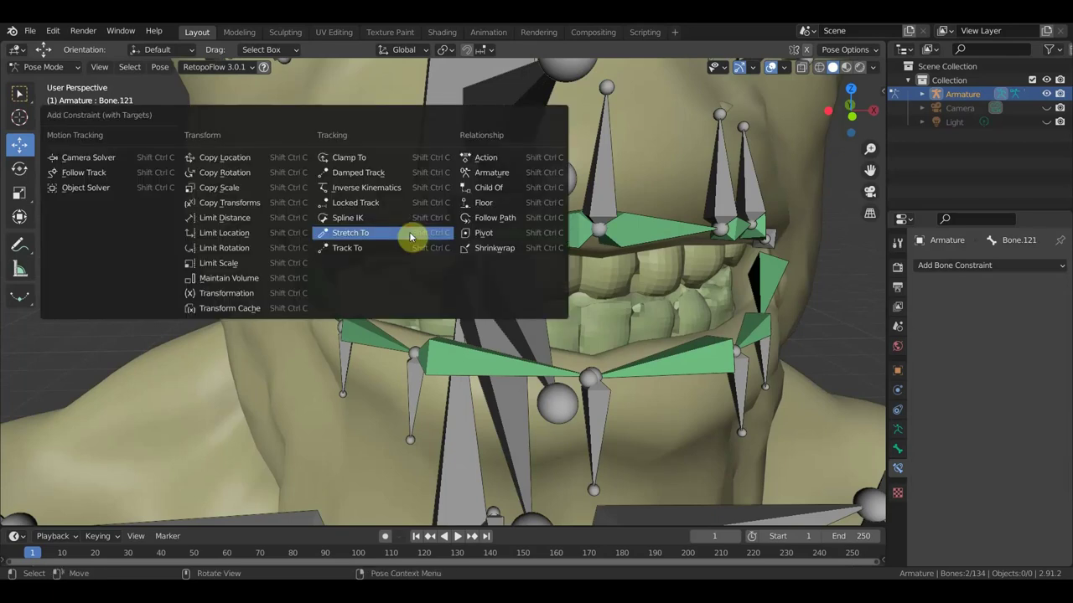
click(413, 233)
middle_drag(335, 236, 414, 241)
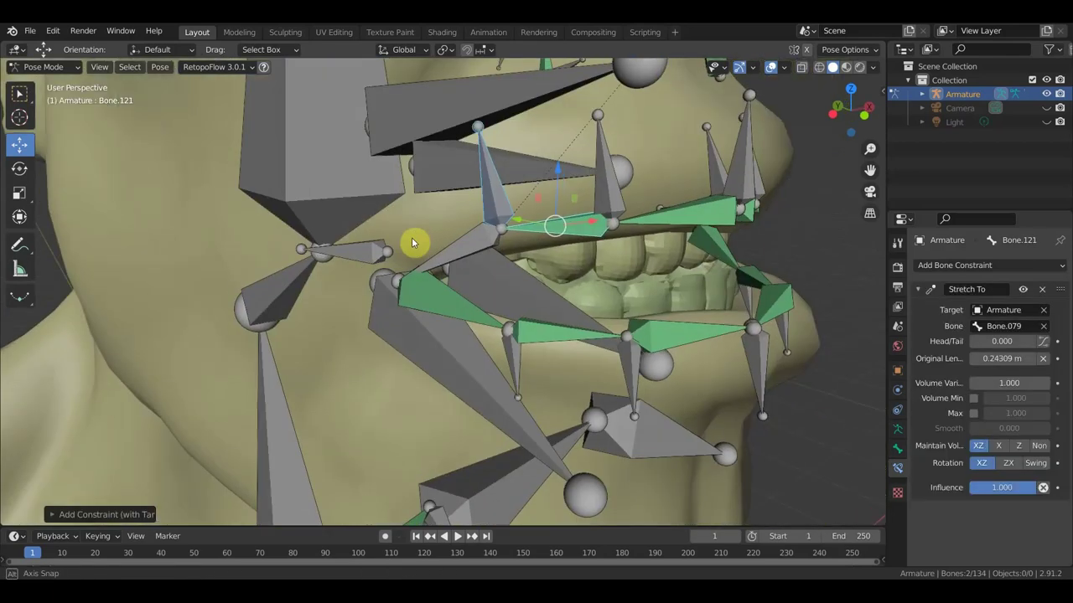
click(429, 254)
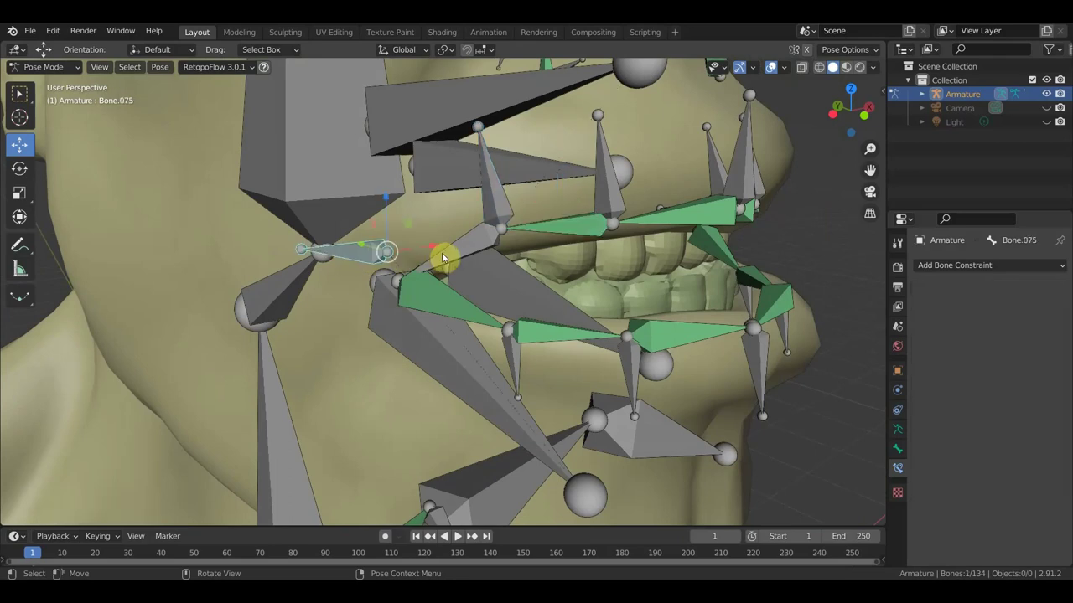
shift+click(443, 253)
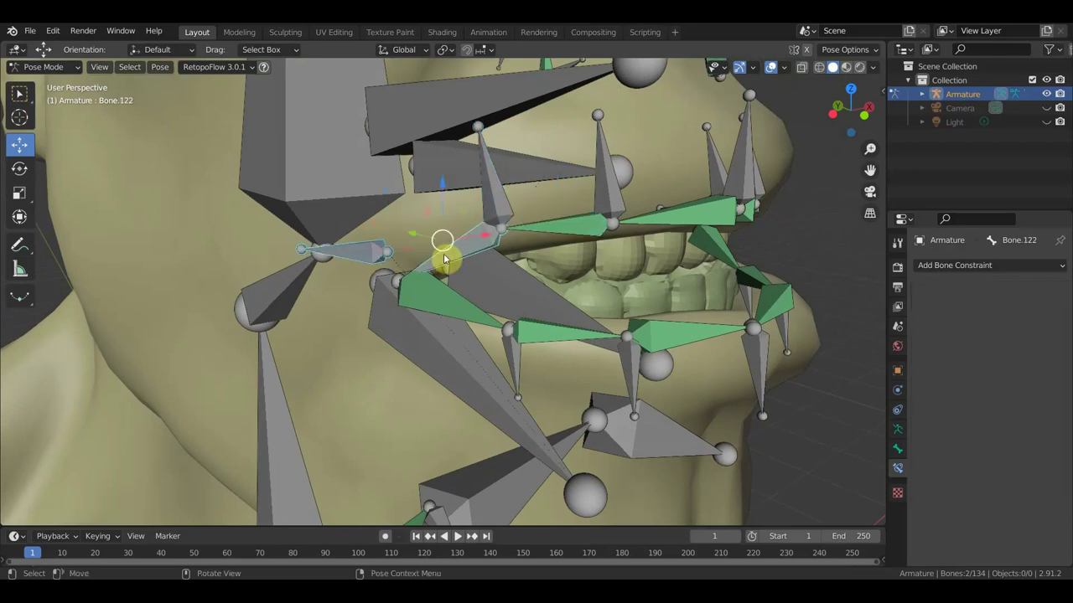
key(shift+ctrl+c)
click(443, 253)
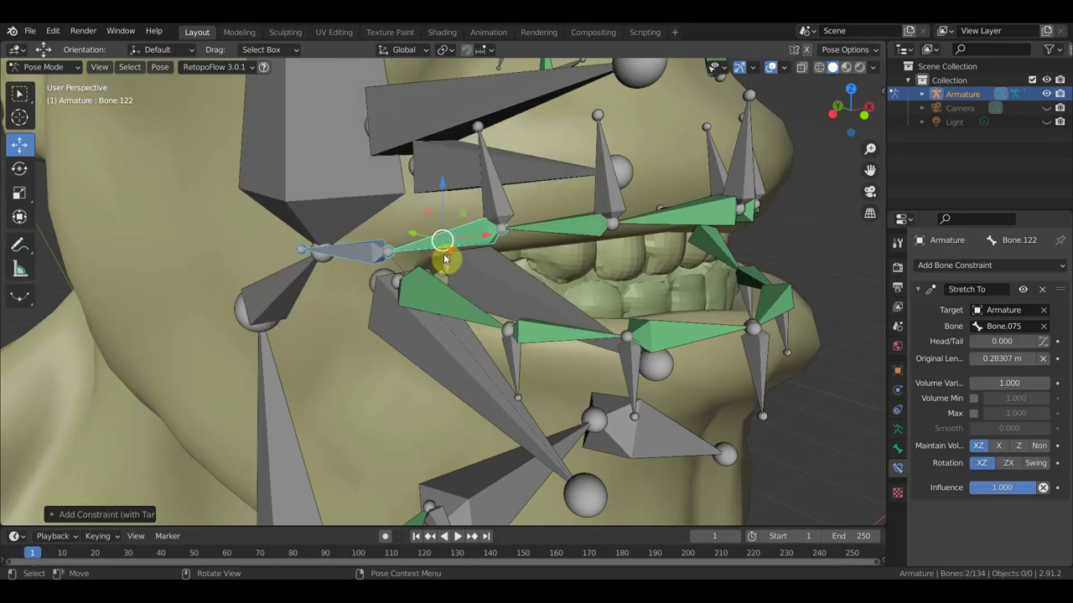
Trial-move lip bones Bone.010, Bone.078 and Bone.079, cancelling the last move.
mouse_move(443, 253)
middle_down()
mouse_move(376, 258)
mouse_move(371, 249)
mouse_move(419, 249)
middle_up()
scroll(419, 249, up, 5)
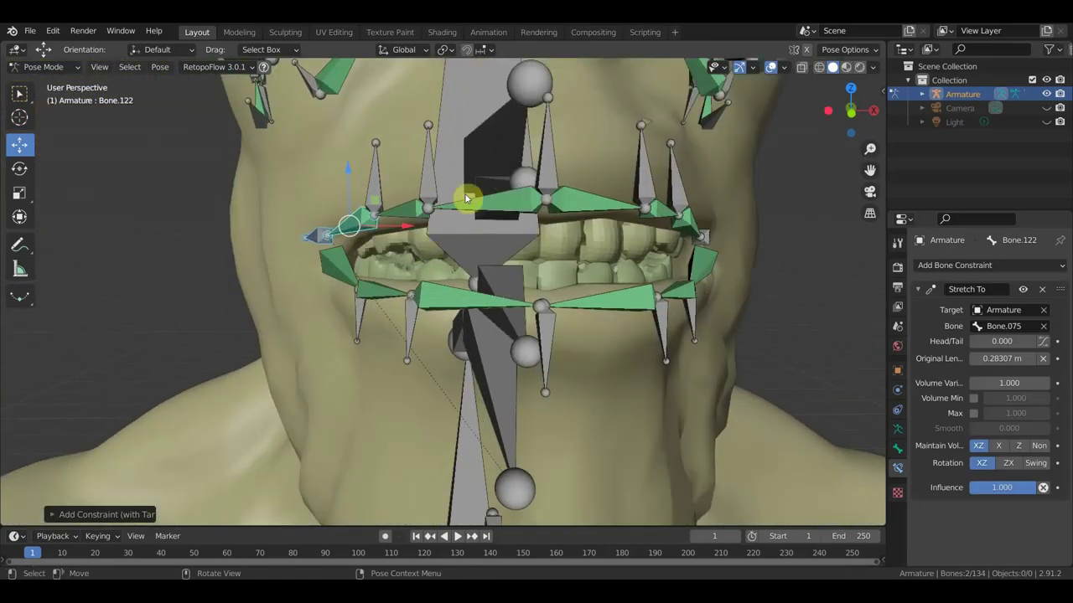
click(556, 181)
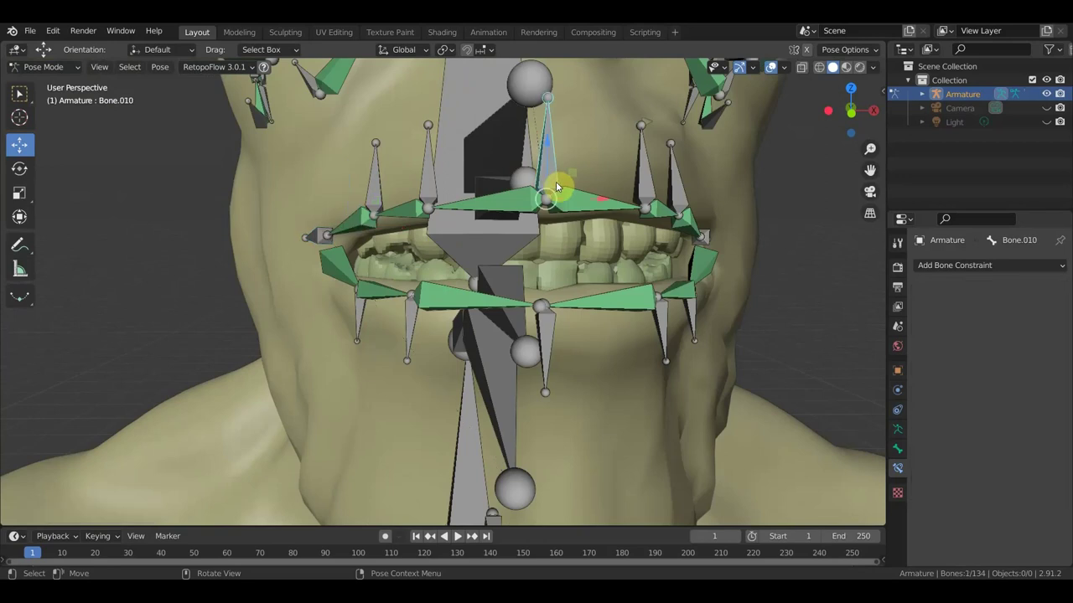
drag(556, 181, 554, 184)
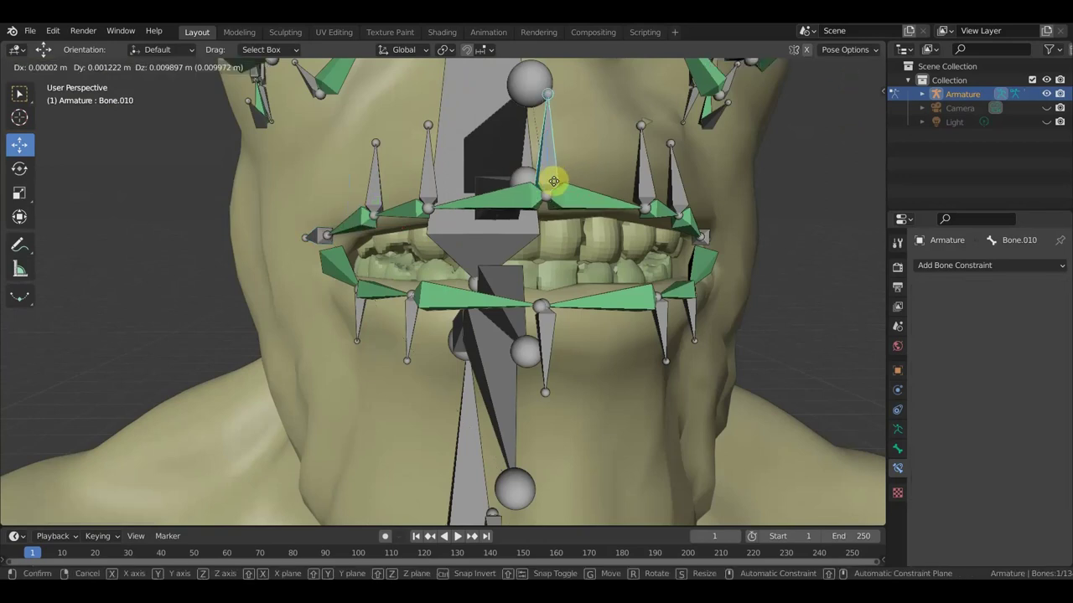
click(428, 186)
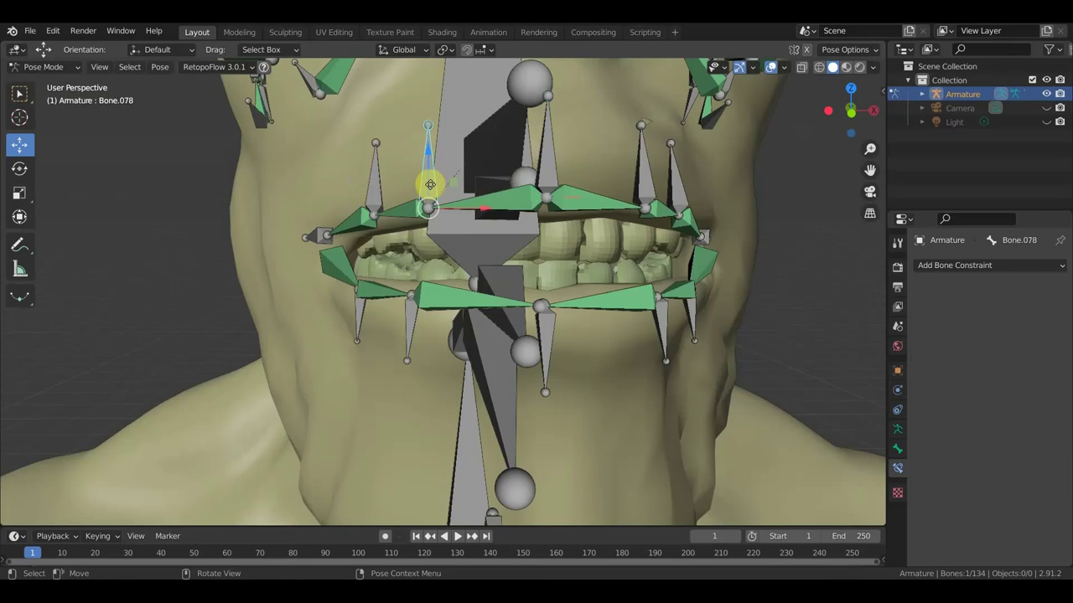
drag(426, 180, 418, 188)
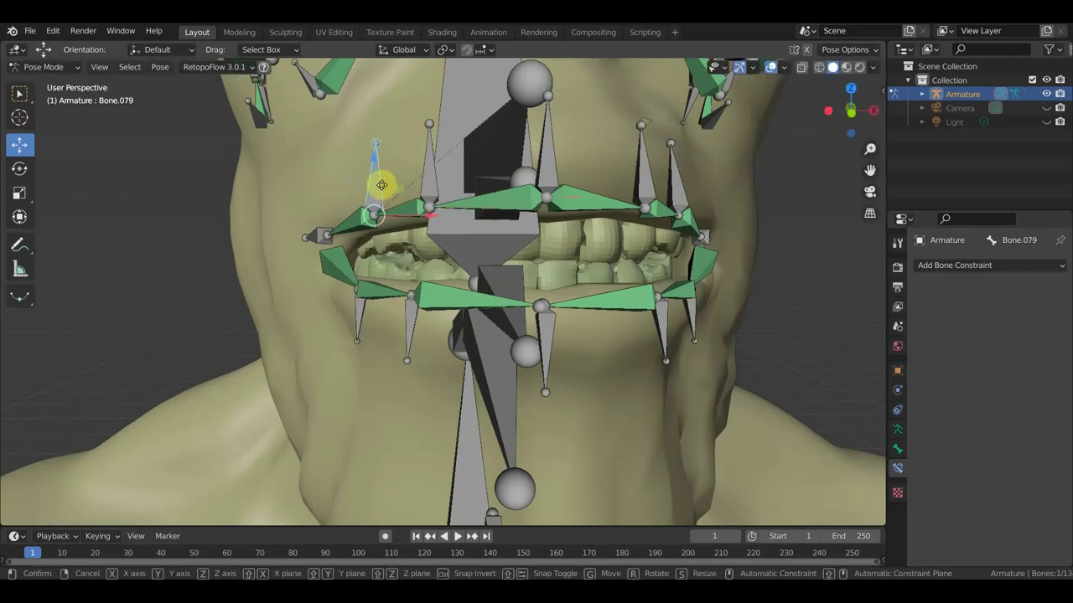
drag(381, 188, 380, 193)
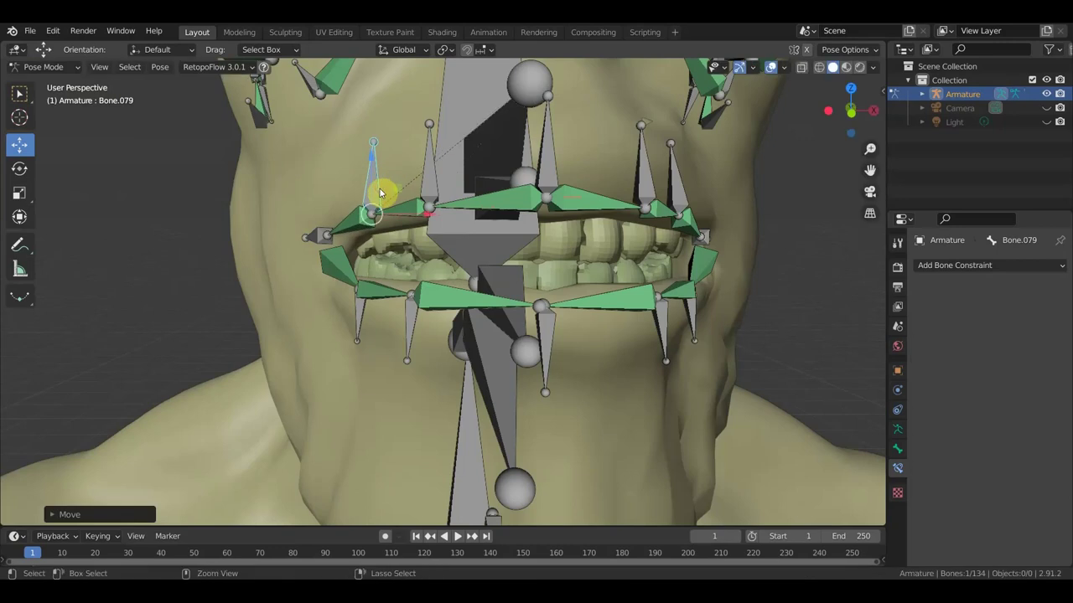
key(ctrl+z)
key(ctrl+z)
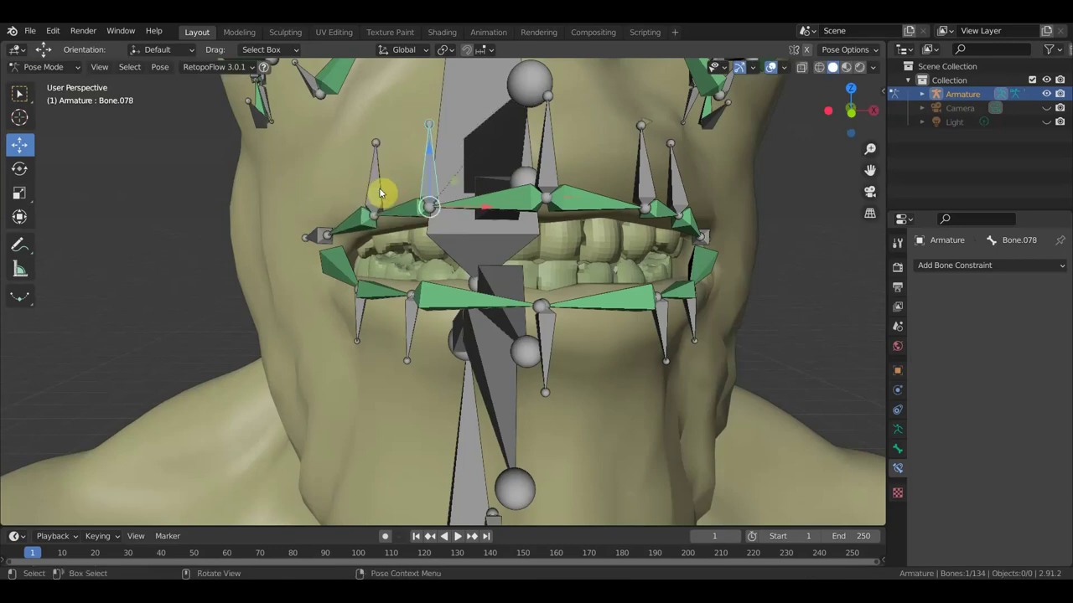
In Object Mode, parent the sculpted head mesh to the Armature With Automatic Weights.
click(42, 67)
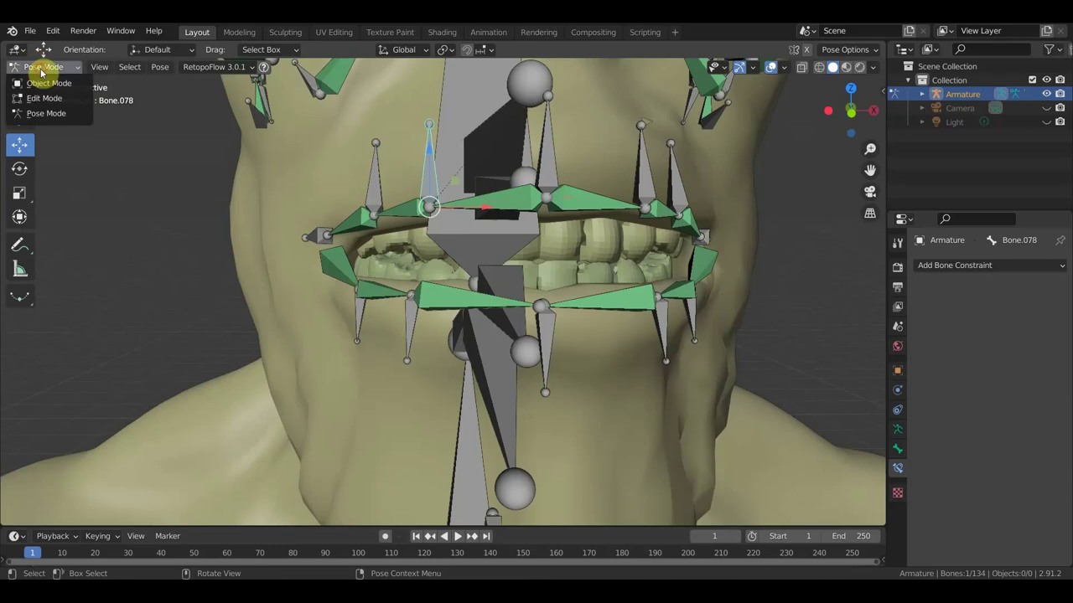
click(42, 85)
scroll(534, 209, down, 4)
click(590, 240)
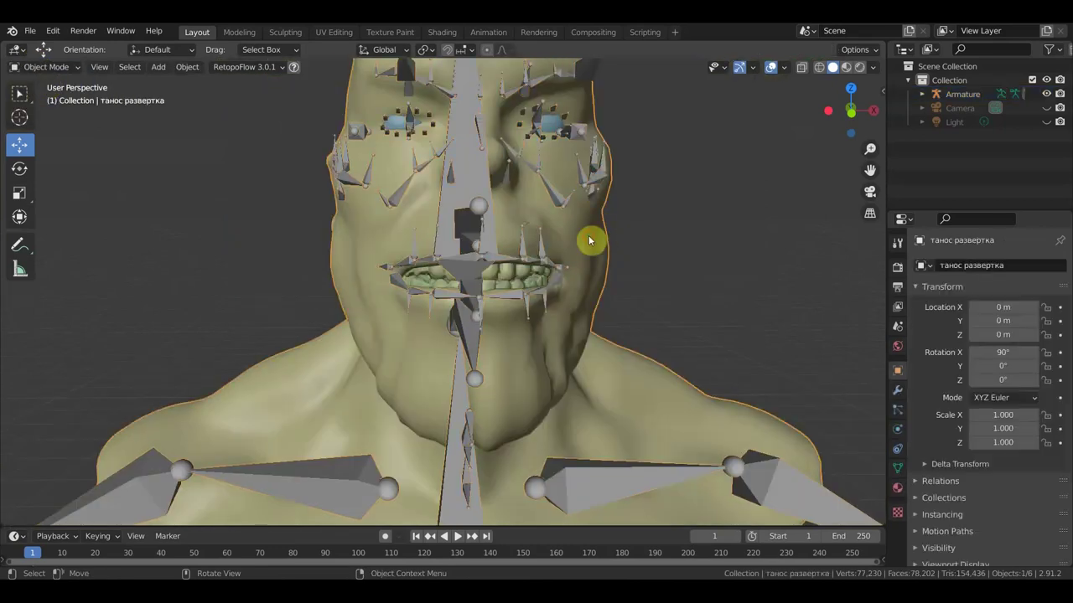
shift+click(466, 186)
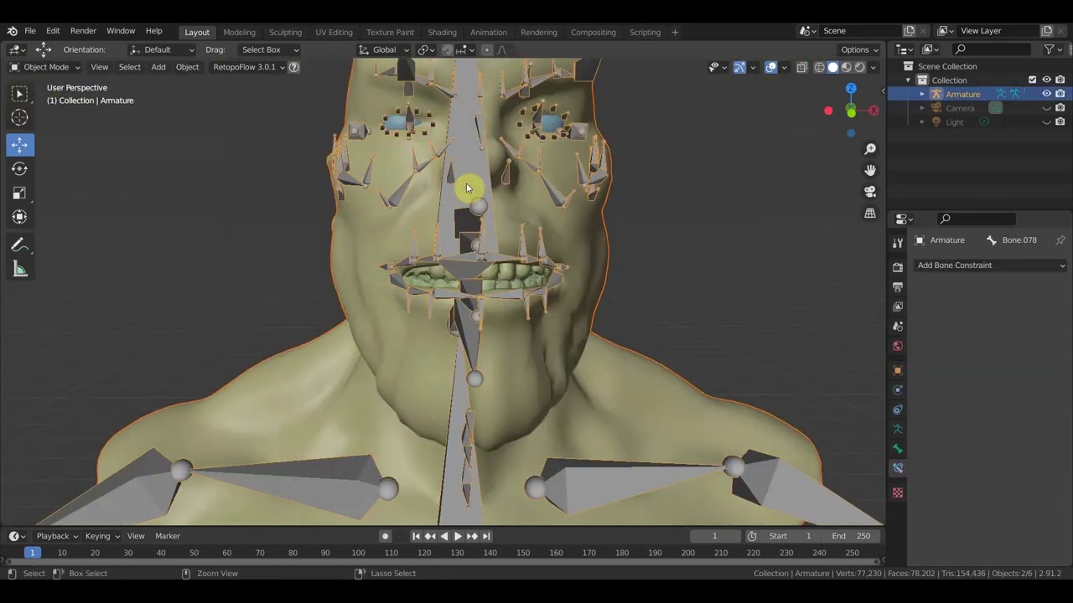
key(ctrl+p)
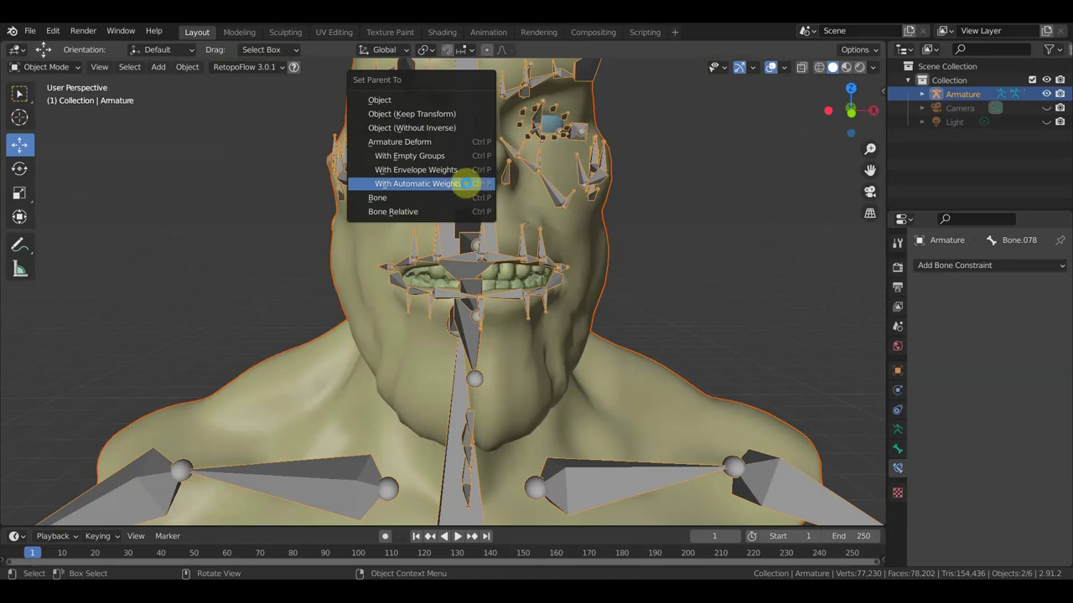
click(465, 183)
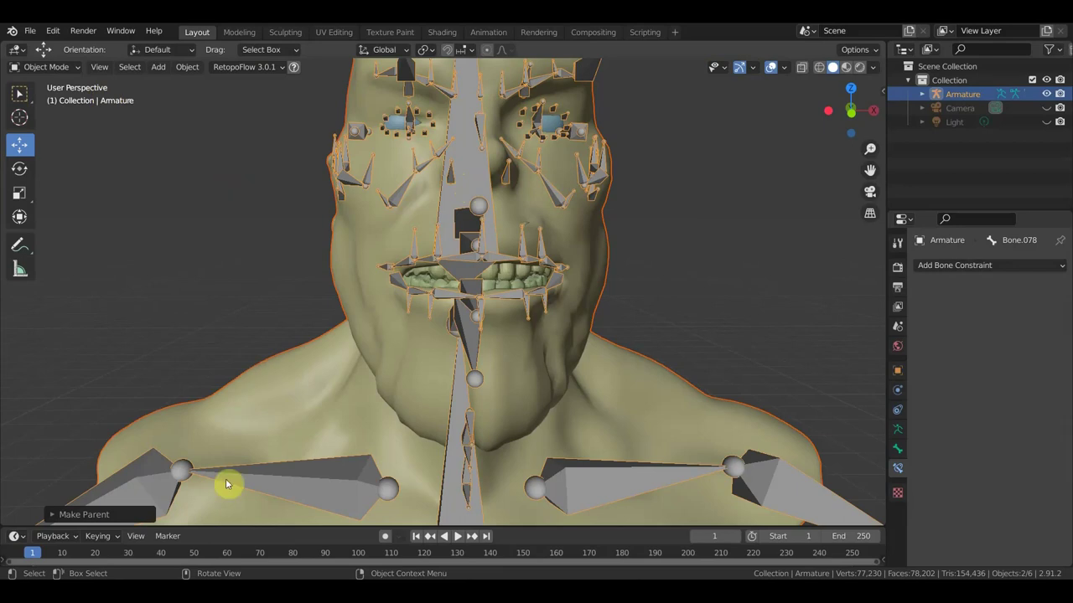
click(462, 190)
click(462, 190)
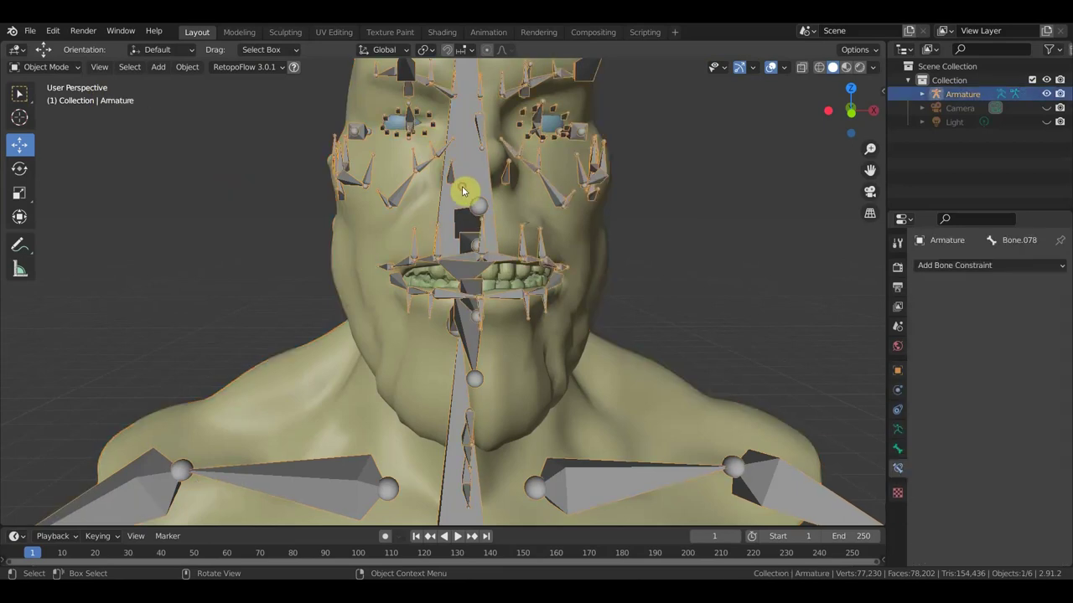
click(52, 67)
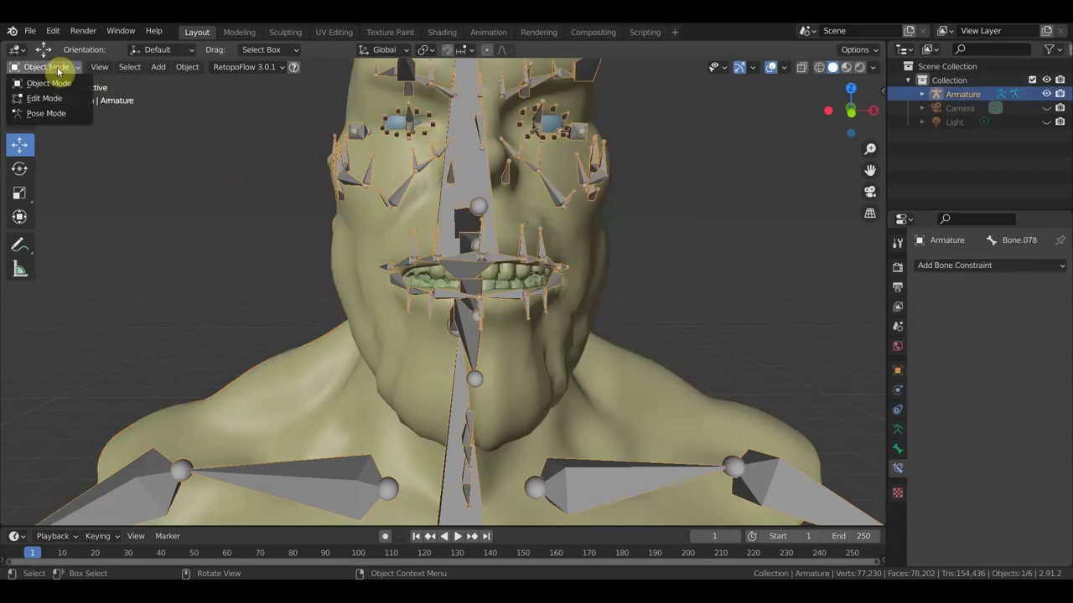
In Pose Mode, rotate neck bone Bone.001 to see the head mesh deform.
click(46, 114)
mouse_move(467, 279)
middle_down()
mouse_move(531, 301)
mouse_move(357, 281)
mouse_move(240, 290)
mouse_move(317, 309)
middle_up()
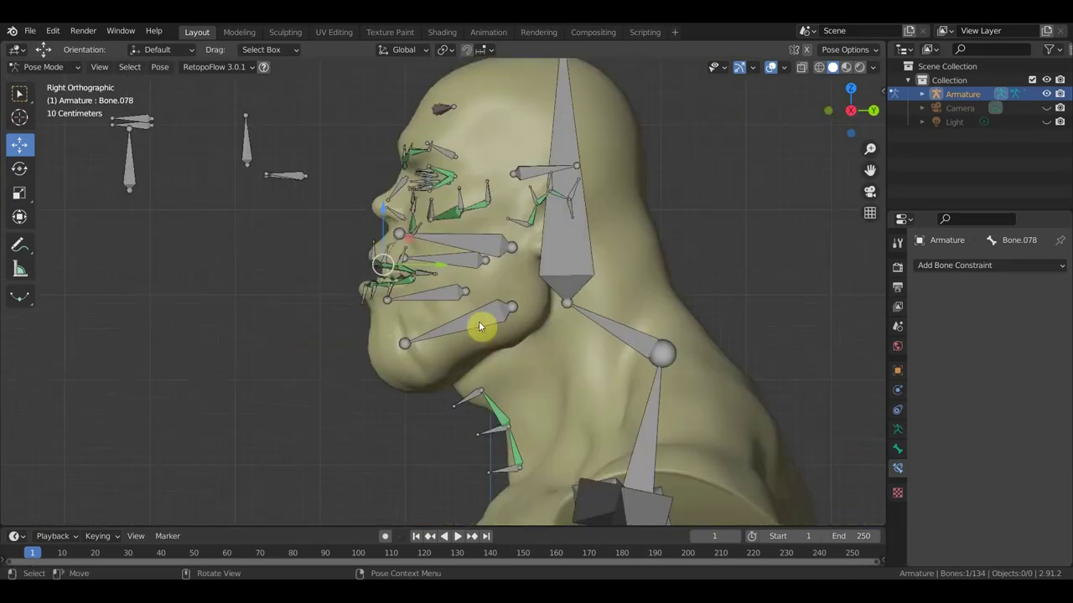
click(514, 326)
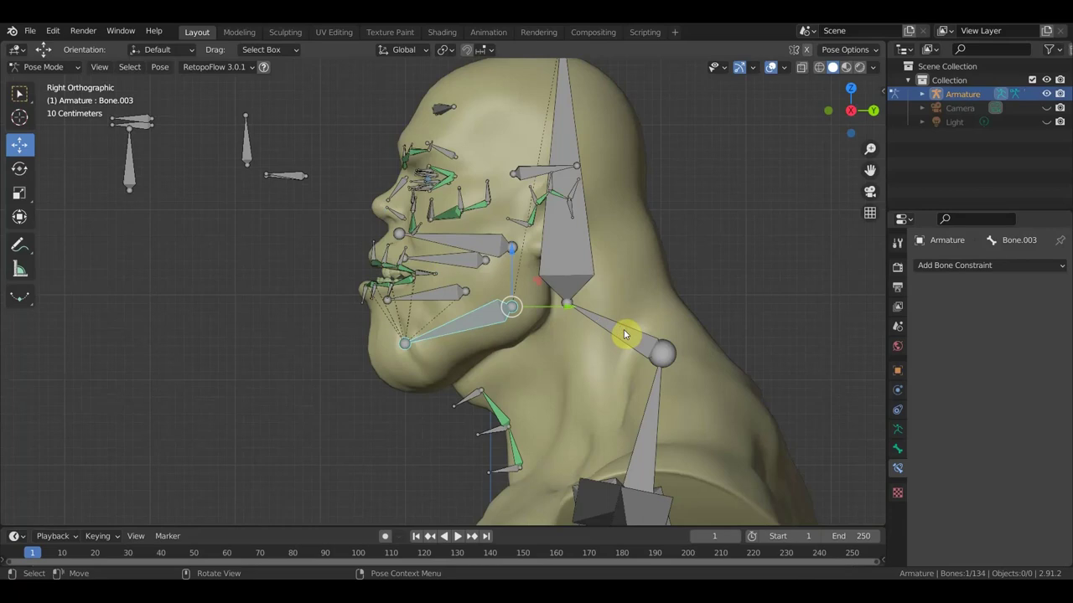
click(659, 348)
key(r)
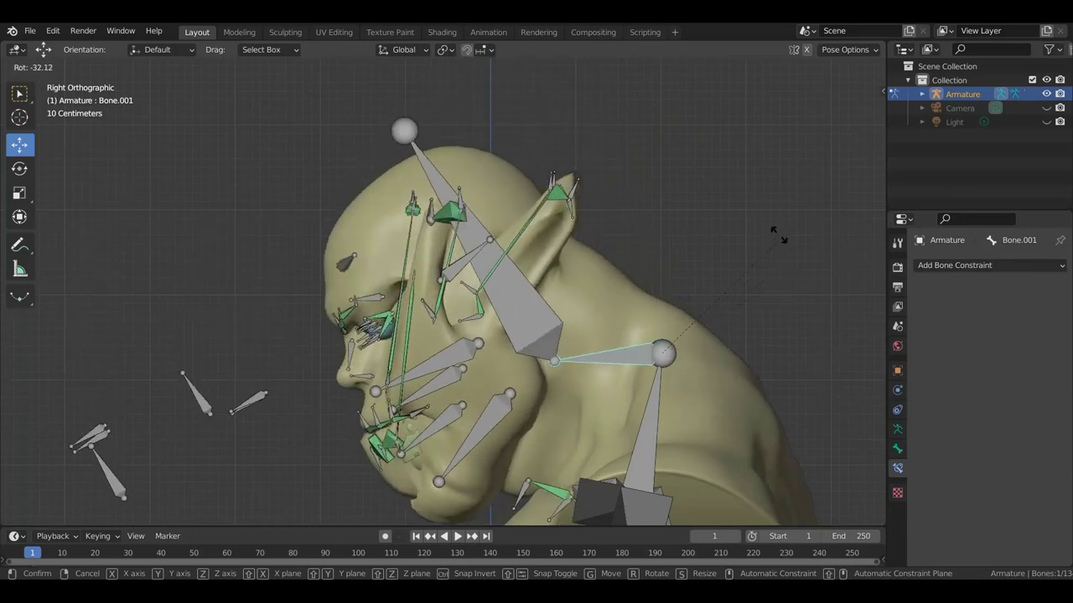
click(776, 300)
Rotate the neck bone again from the front, then undo back to the earlier pose.
mouse_move(776, 300)
middle_down()
mouse_move(730, 319)
mouse_move(822, 327)
mouse_move(857, 313)
middle_up()
scroll(723, 324, up, 4)
middle_drag(724, 324, 762, 321)
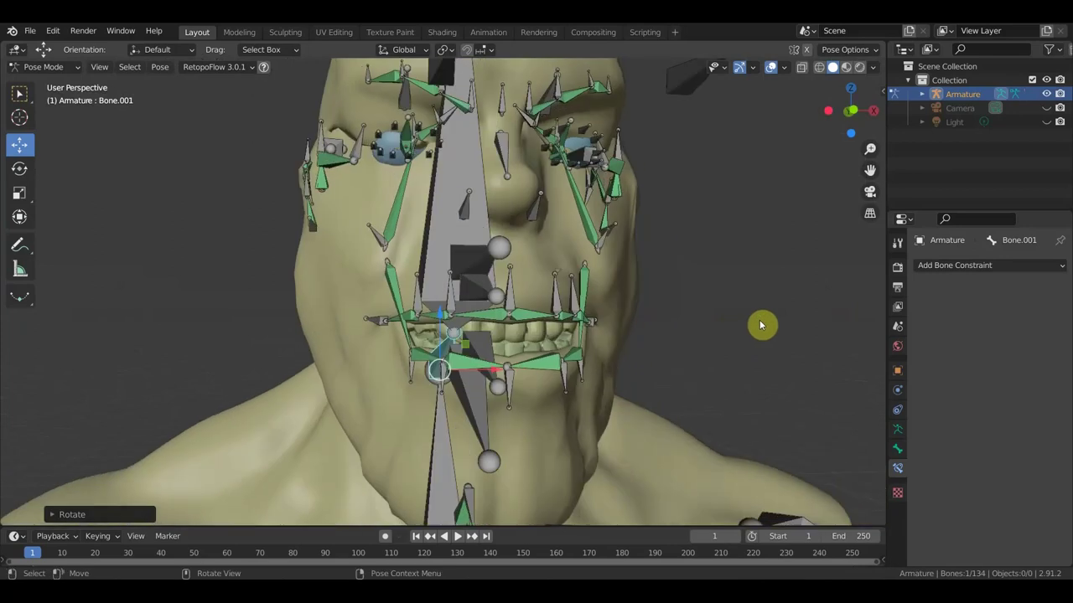
key(r)
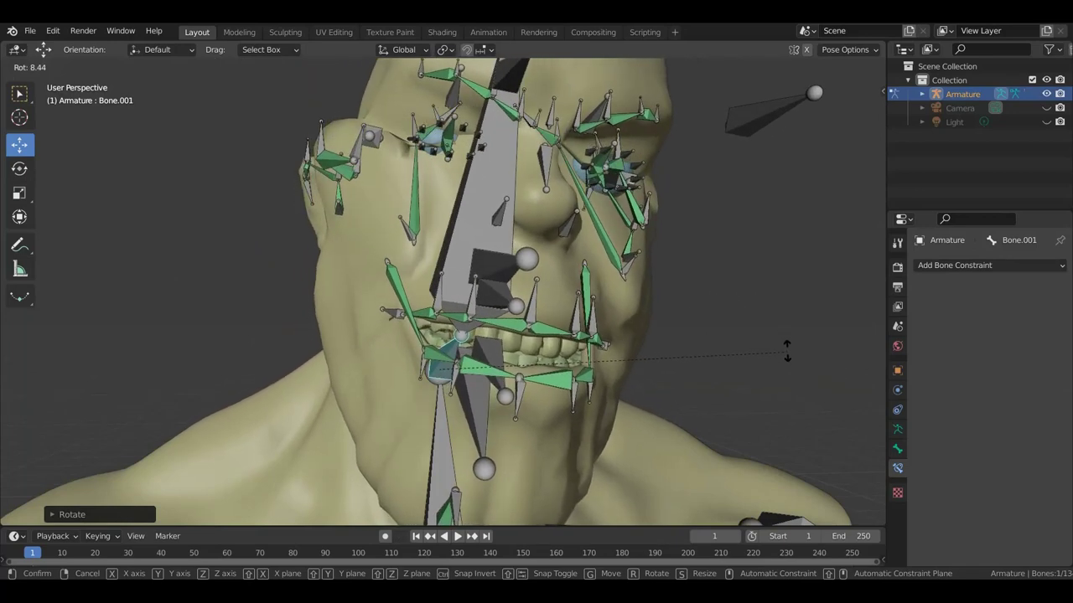
click(735, 323)
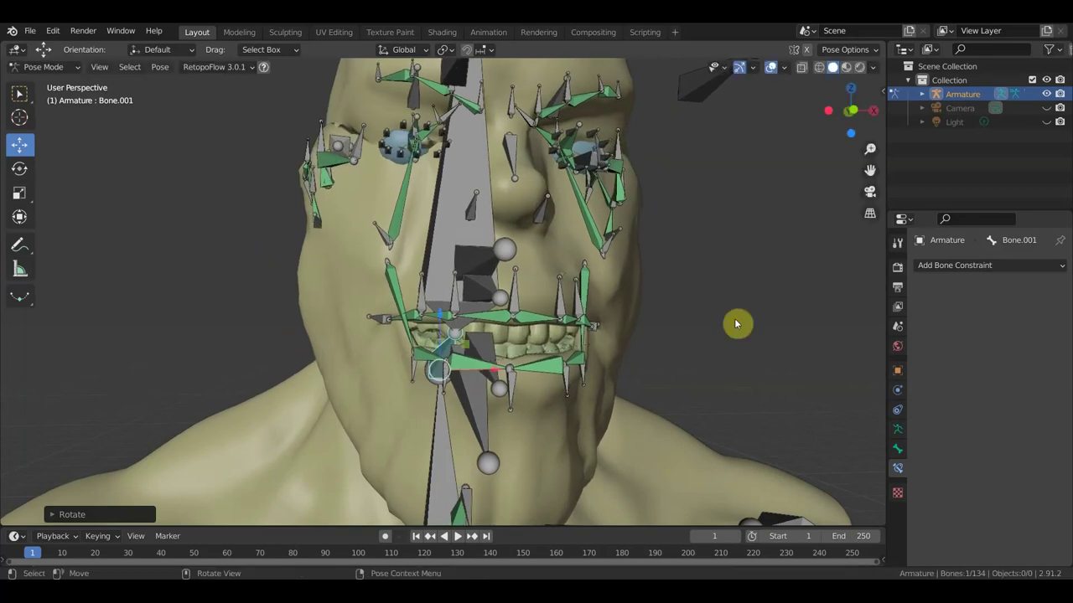
key(ctrl+z)
key(ctrl+z)
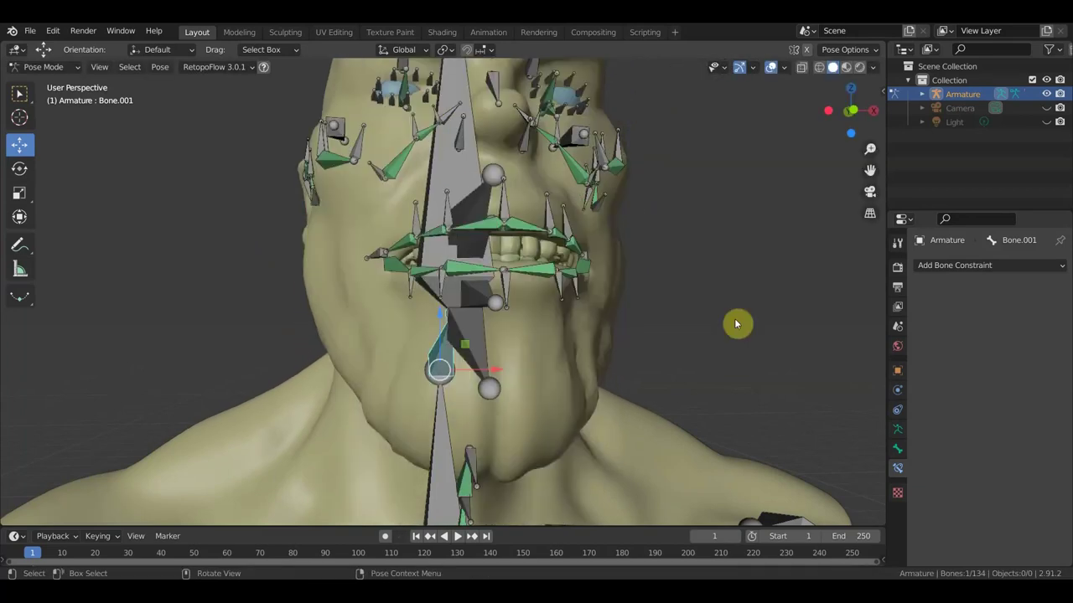
key(ctrl+z)
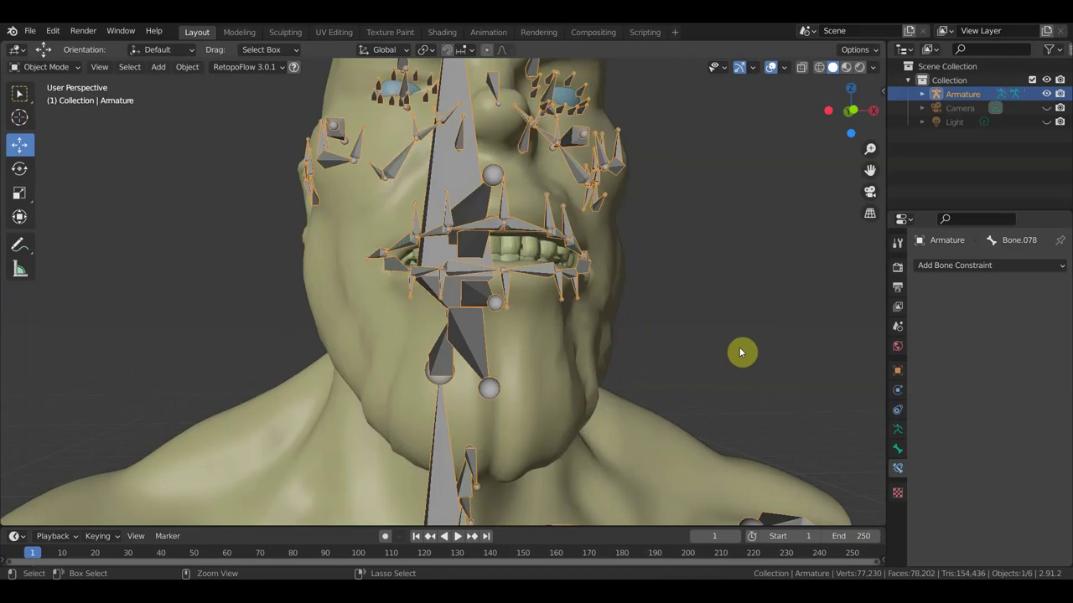
key(ctrl+z)
key(ctrl+z)
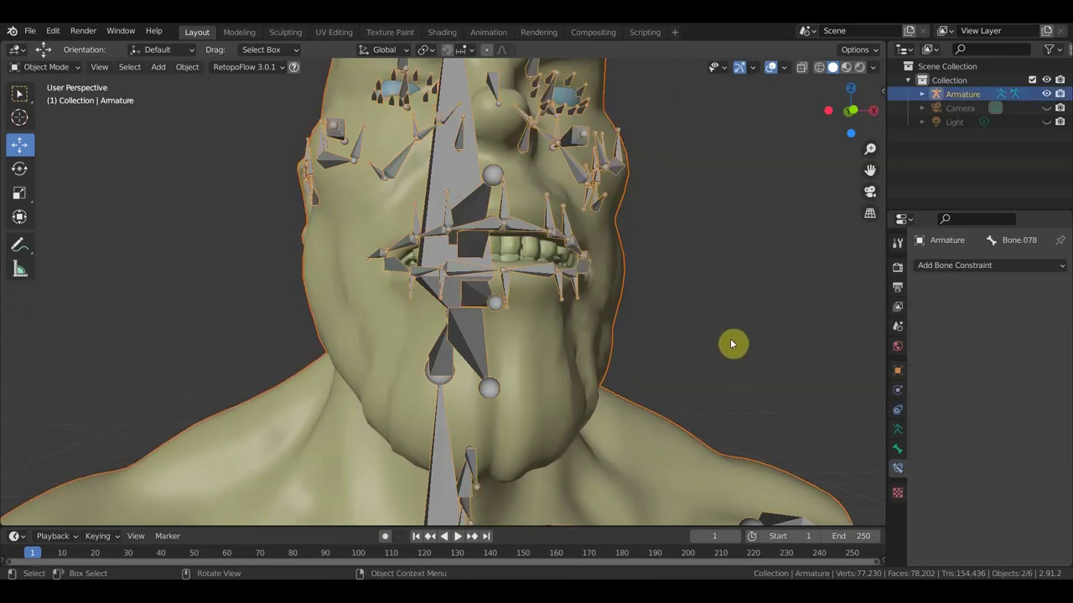
scroll(723, 327, down, 3)
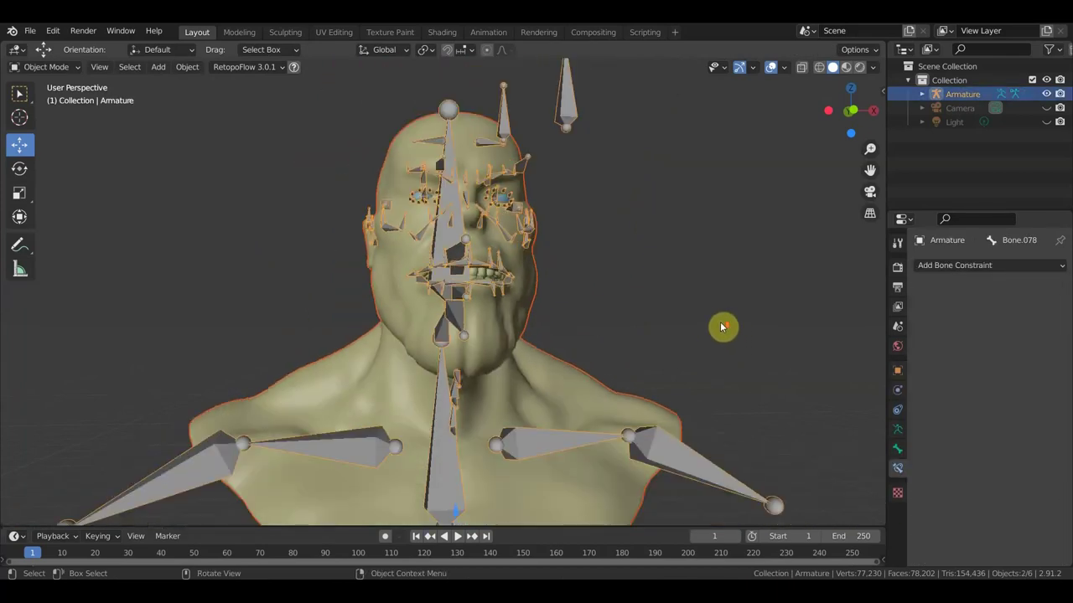
mouse_move(723, 327)
middle_down()
mouse_move(692, 343)
mouse_move(577, 354)
mouse_move(544, 333)
middle_up()
scroll(545, 334, up, 2)
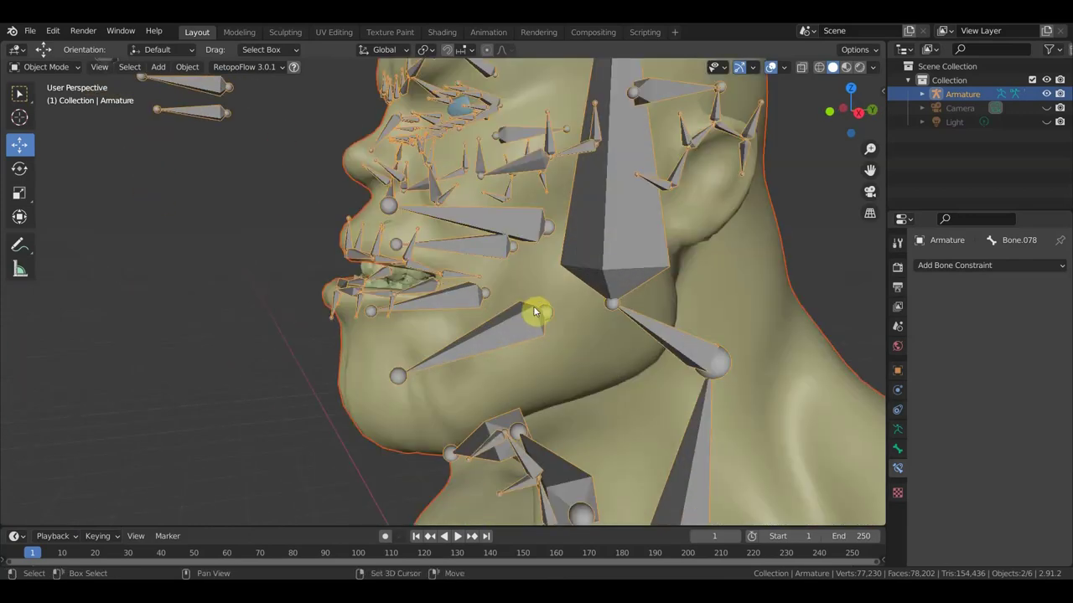
scroll(534, 305, up, 2)
scroll(531, 290, down, 2)
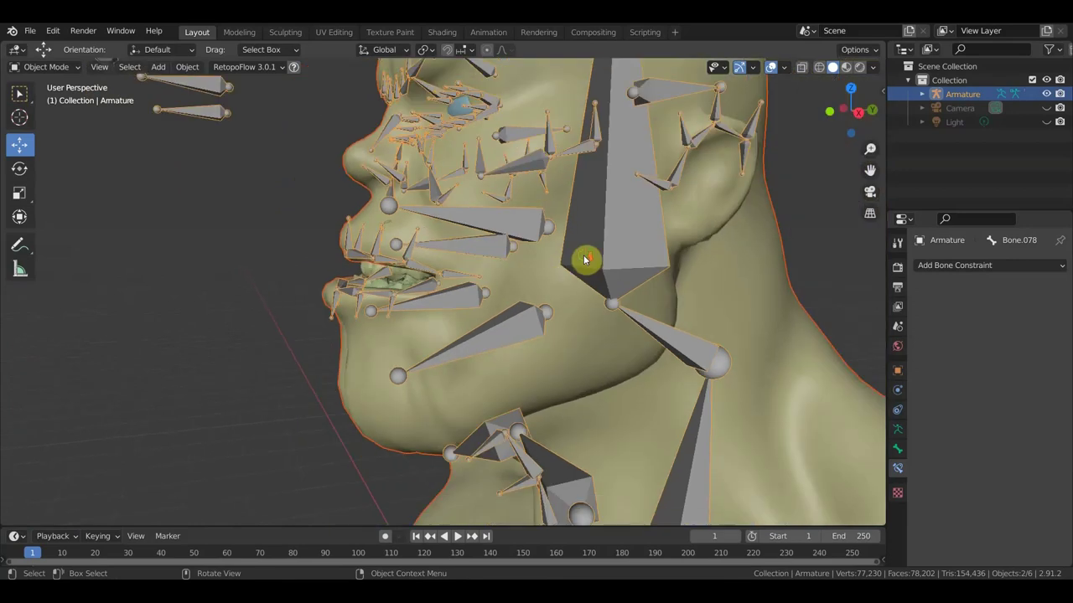
mouse_move(584, 258)
middle_down()
mouse_move(595, 361)
mouse_move(564, 333)
mouse_move(582, 316)
middle_up()
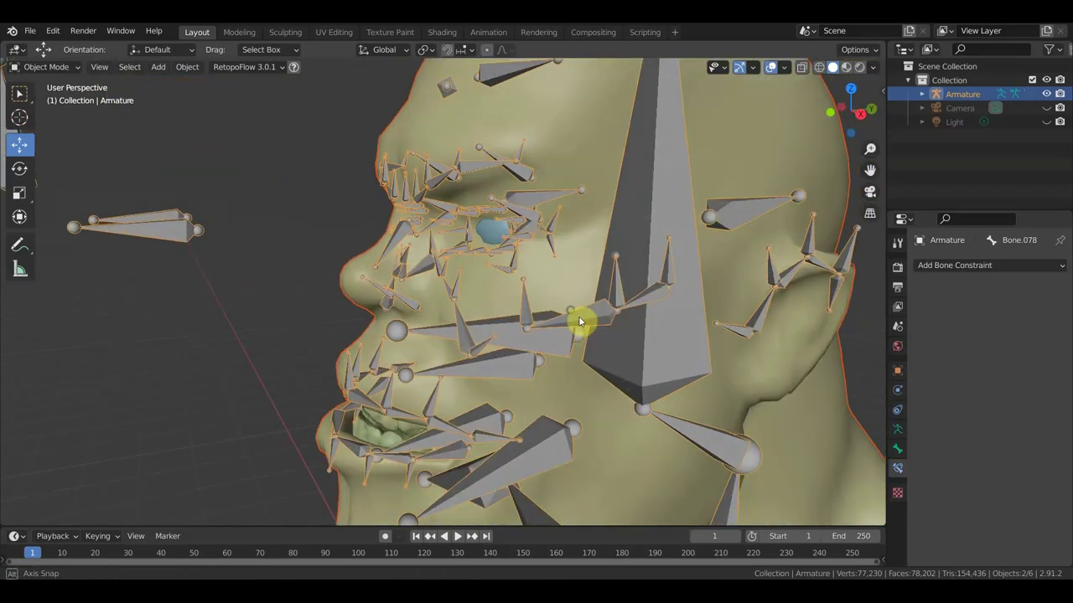
click(525, 303)
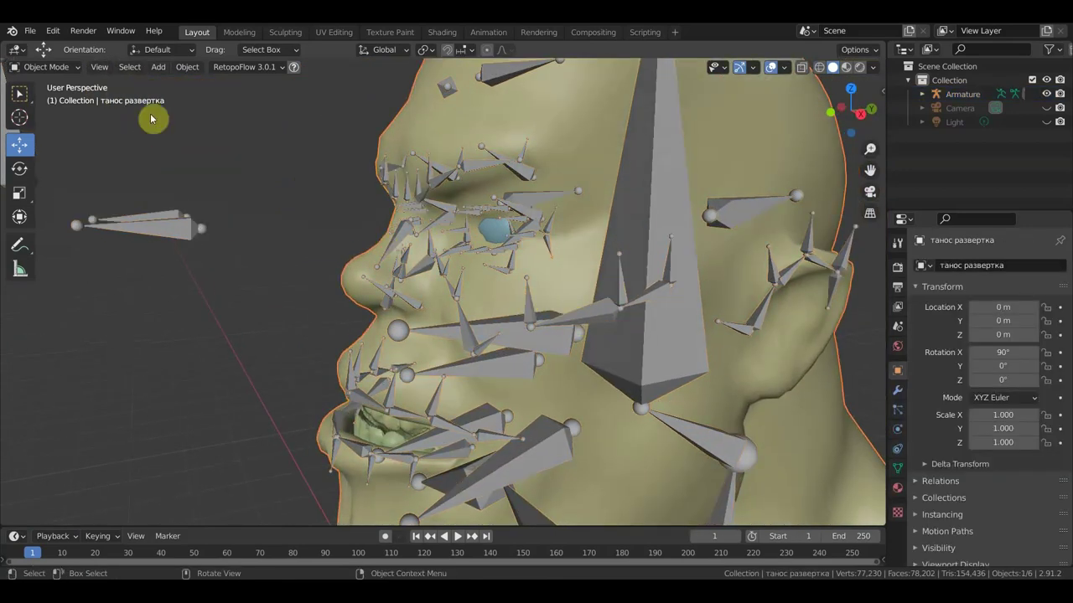
In Edit Mode, select the nose-side, cheek, under-eye and temple bones.
click(519, 306)
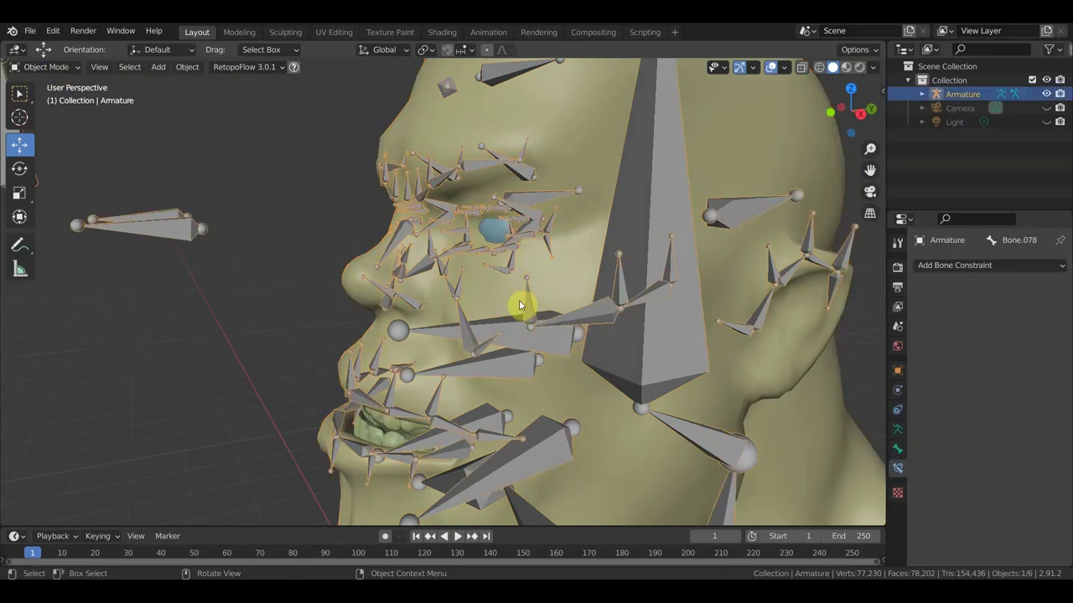
click(46, 67)
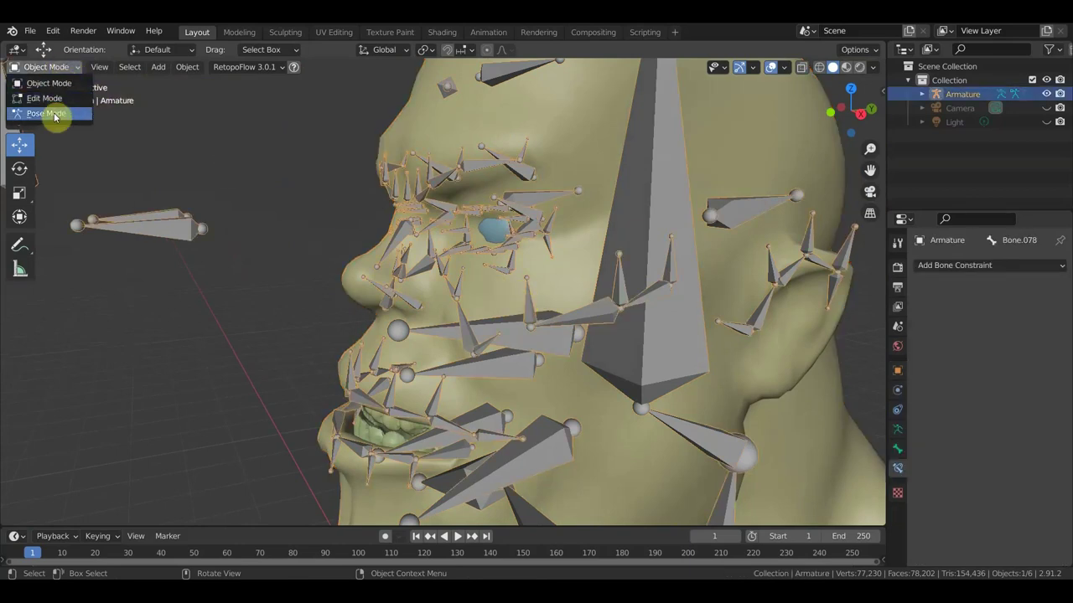
click(527, 300)
shift+click(637, 276)
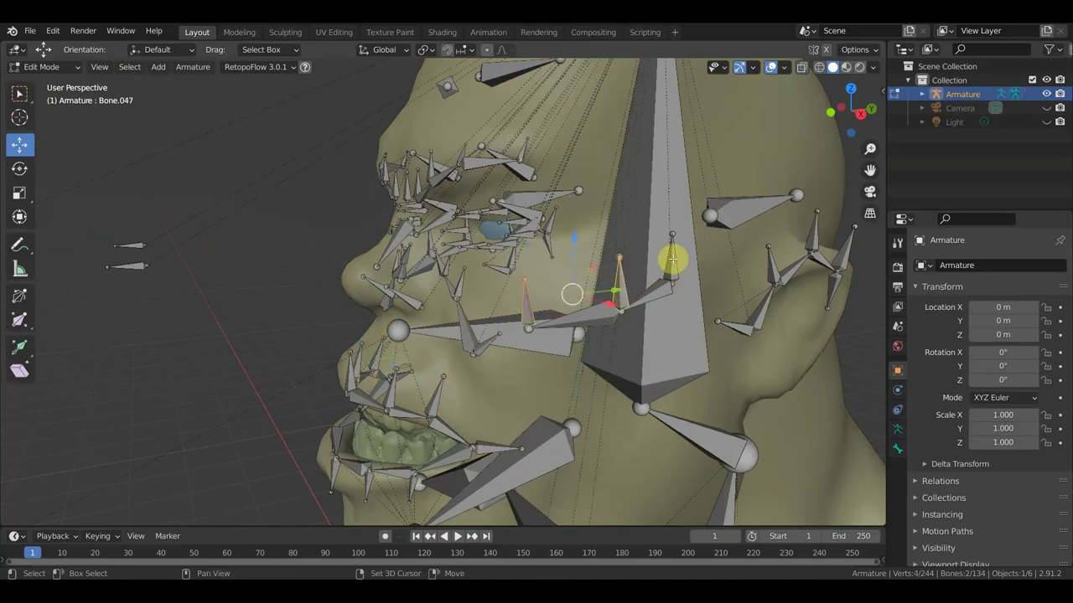
shift+click(574, 311)
mouse_move(575, 311)
middle_down()
mouse_move(761, 326)
mouse_move(546, 313)
middle_up()
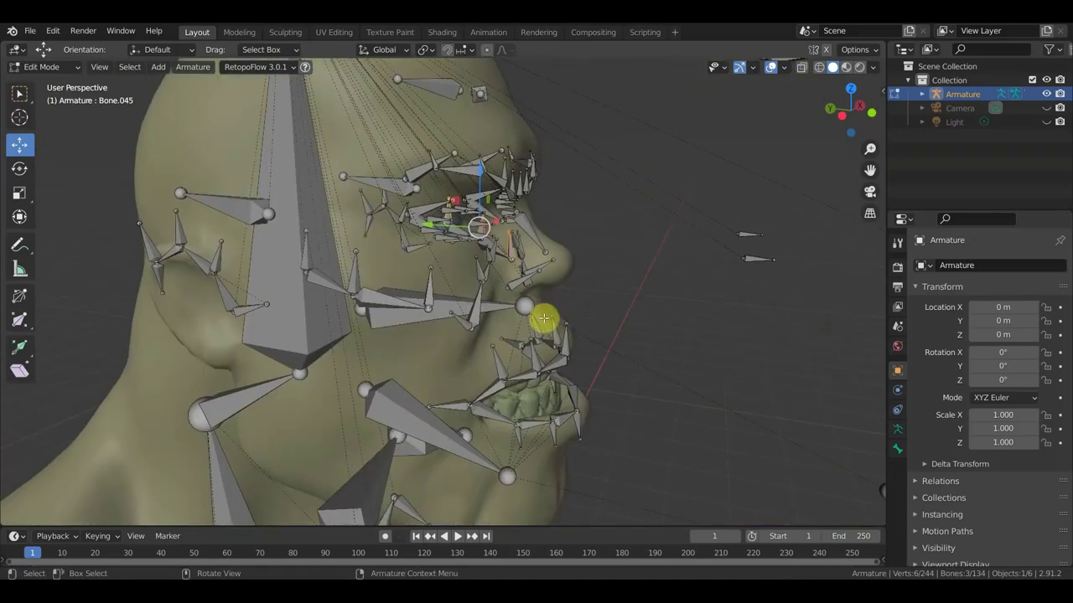
shift+click(430, 282)
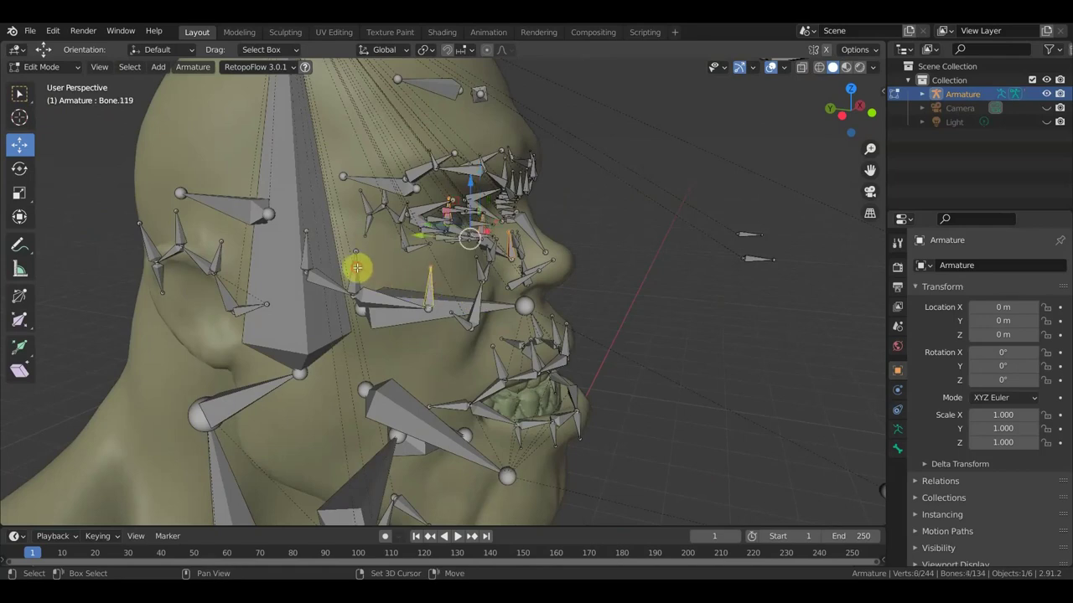
shift+click(357, 268)
shift+click(306, 245)
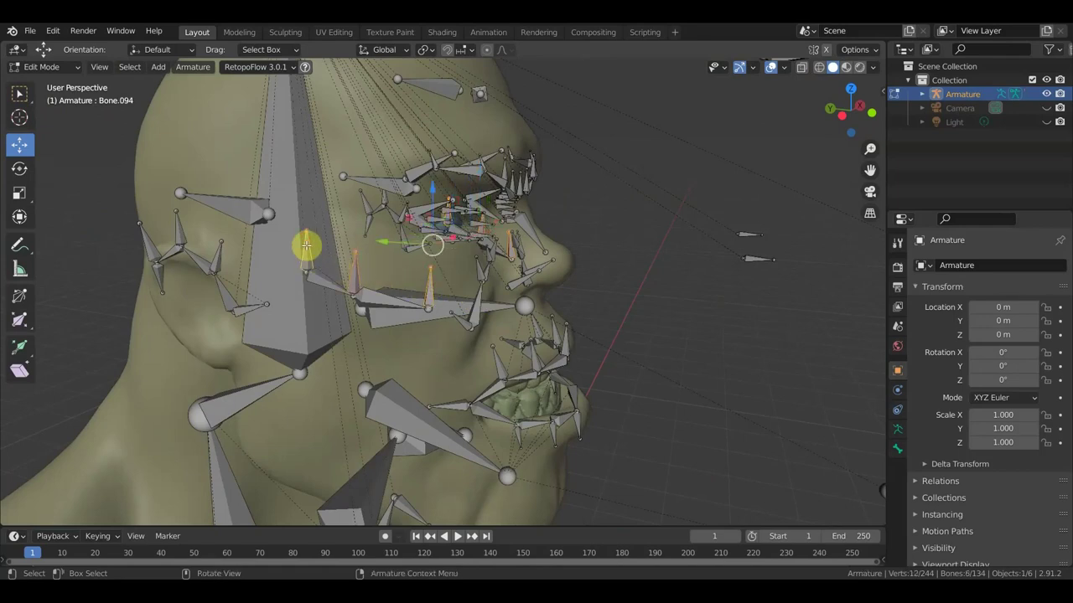
Parent them to side-of-head bone Bone.002 with Keep Offset, then enter Pose Mode.
shift+click(287, 186)
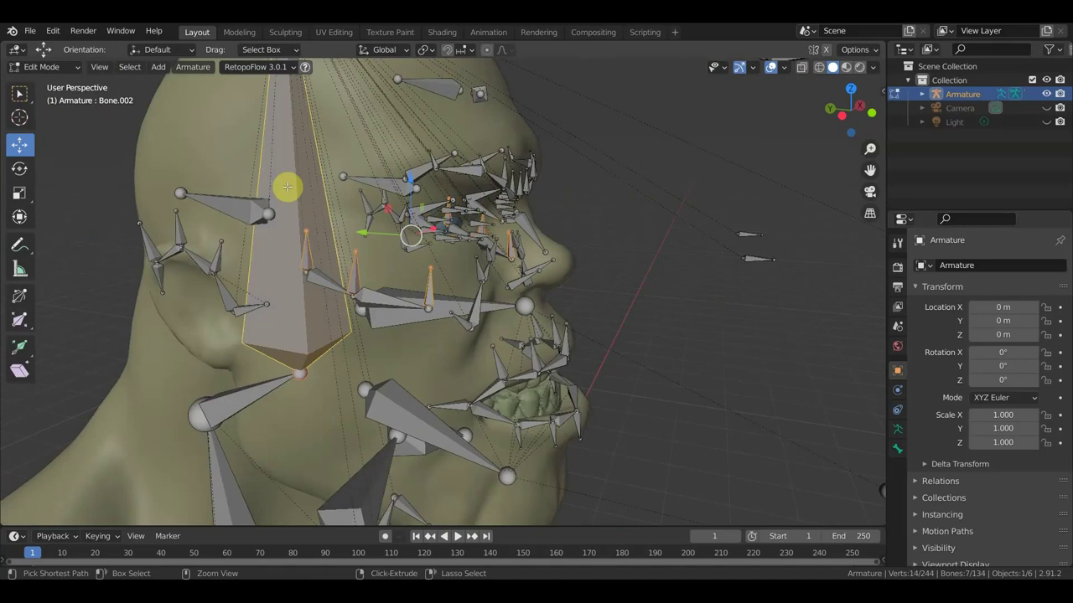
key(ctrl+p)
click(287, 189)
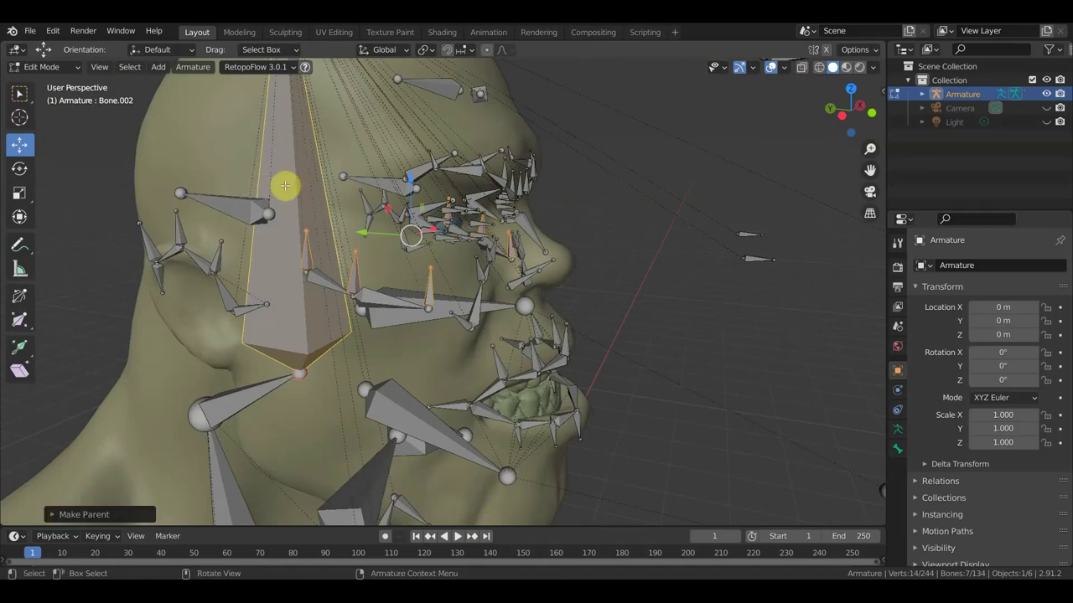
click(51, 70)
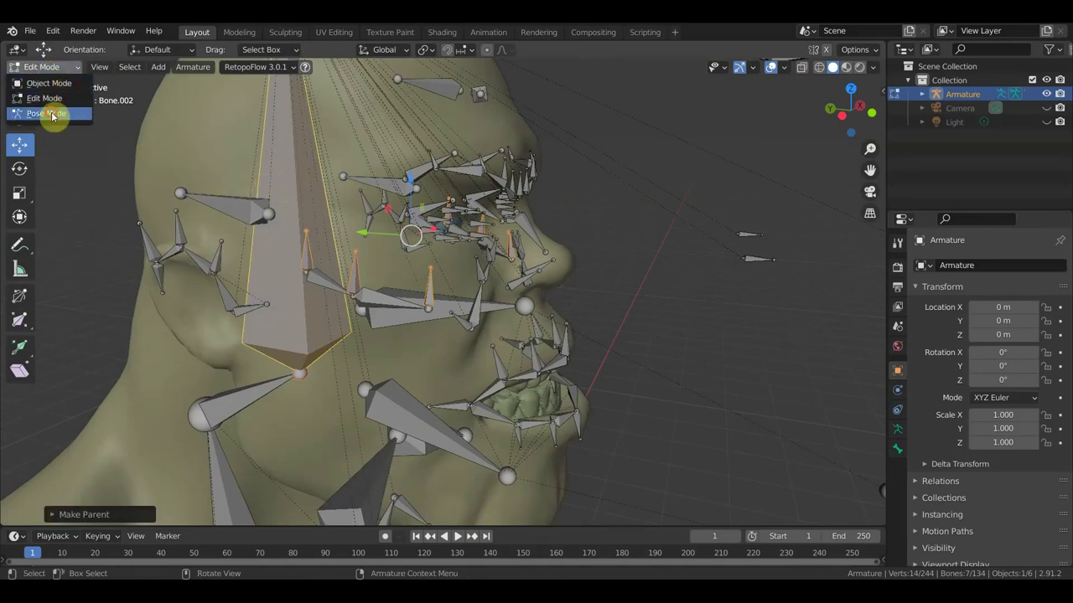
click(50, 112)
Tilt the head back with neck bone Bone.001, inspect from front and side, then undo.
mouse_move(561, 322)
middle_down()
mouse_move(316, 307)
mouse_move(426, 349)
mouse_move(435, 277)
mouse_move(460, 307)
middle_up()
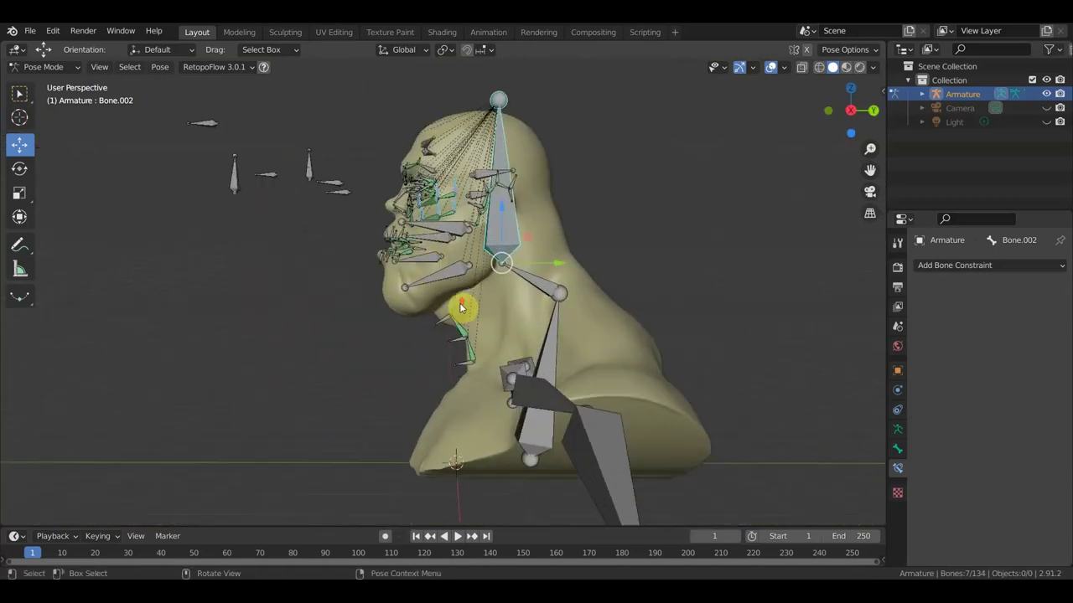
click(567, 295)
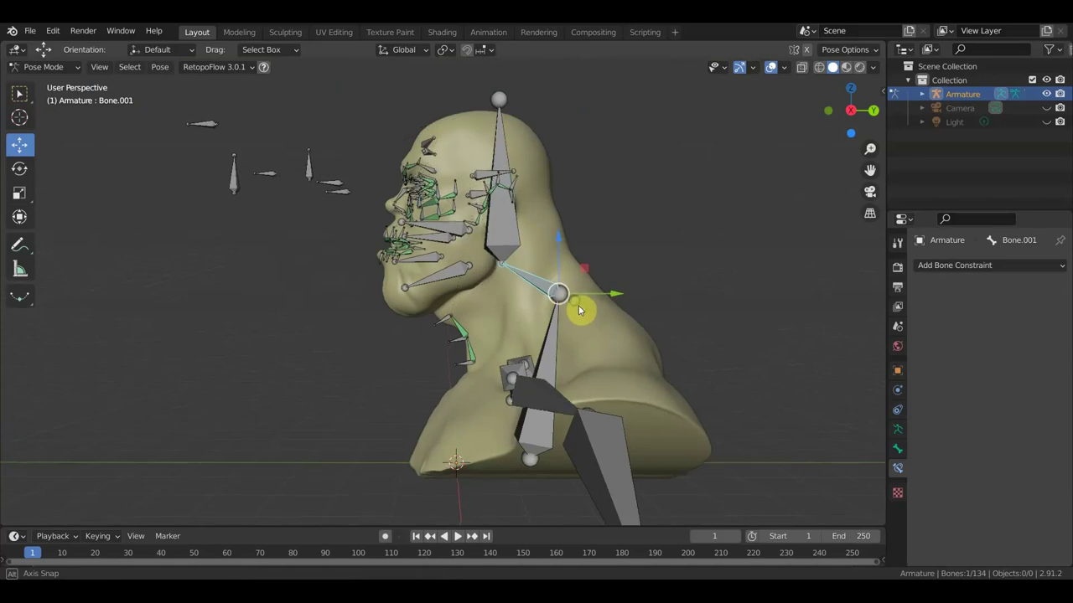
middle_drag(566, 295, 577, 308)
key(r)
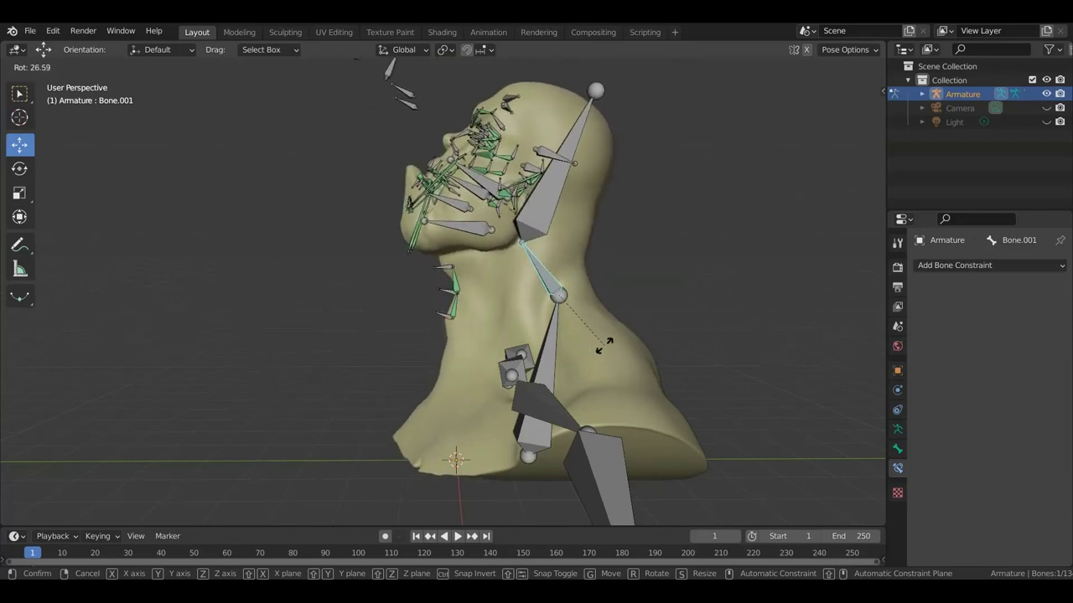
click(579, 360)
middle_drag(579, 359, 706, 435)
scroll(626, 388, up, 2)
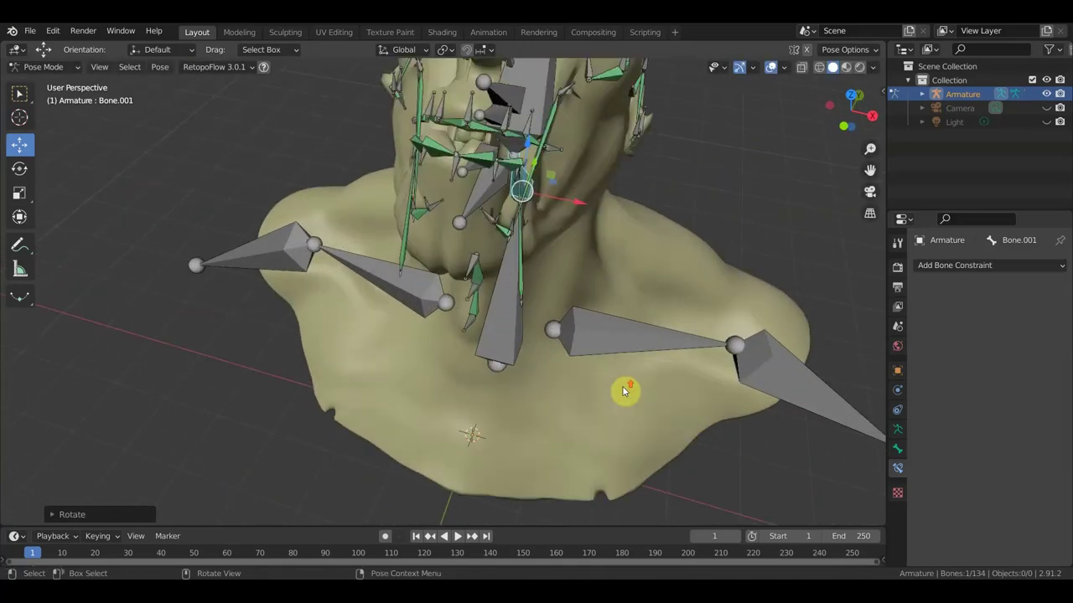
scroll(625, 360, up, 1)
mouse_move(616, 281)
middle_down()
mouse_move(509, 362)
mouse_move(452, 350)
middle_up()
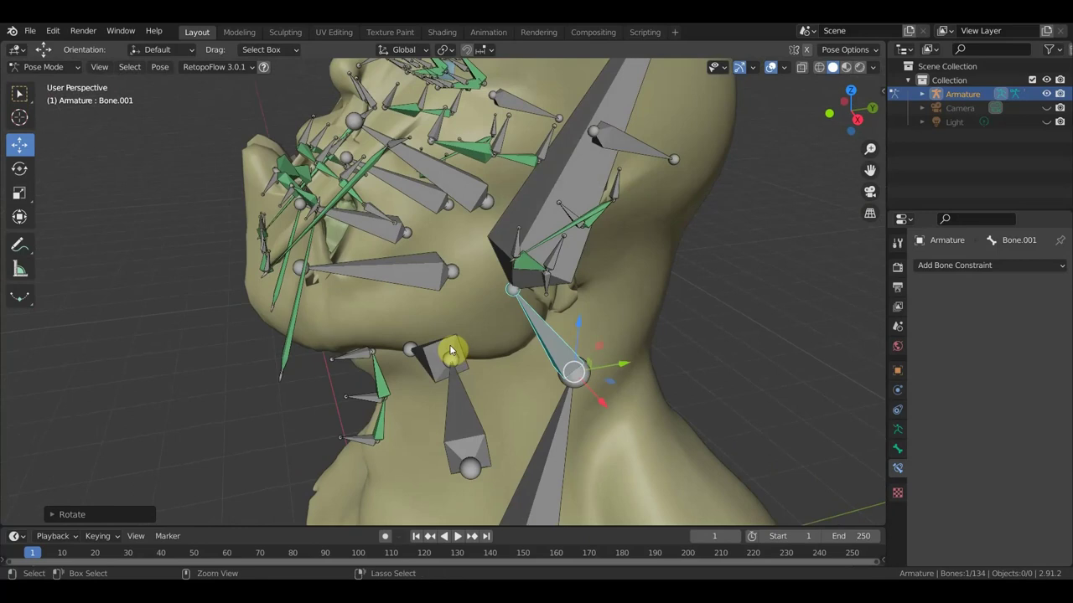
key(ctrl+z)
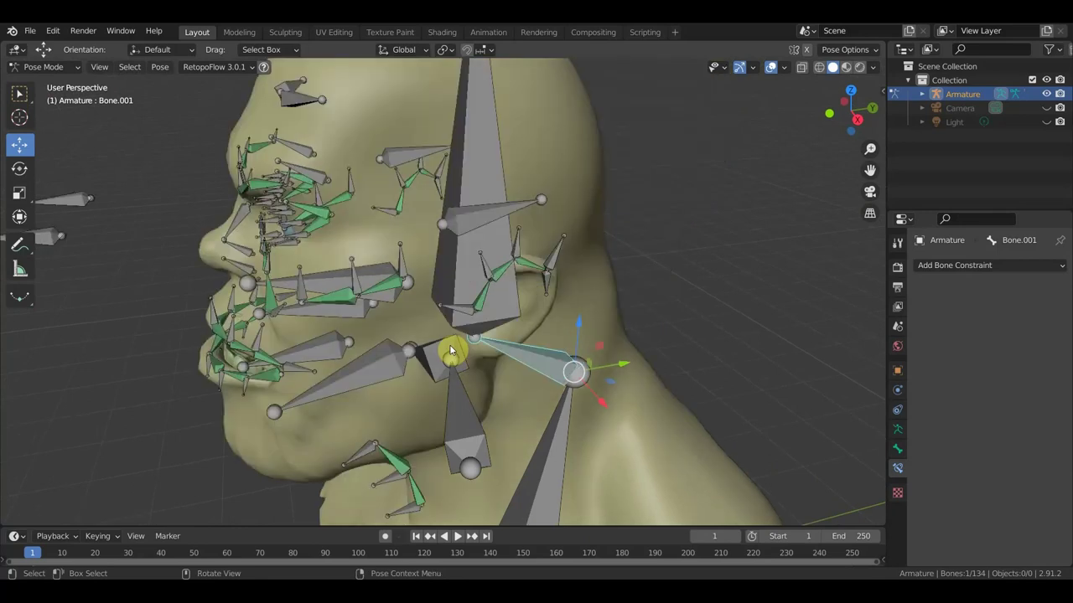
mouse_move(395, 371)
middle_down()
mouse_move(478, 347)
mouse_move(473, 370)
mouse_move(465, 361)
middle_up()
click(40, 66)
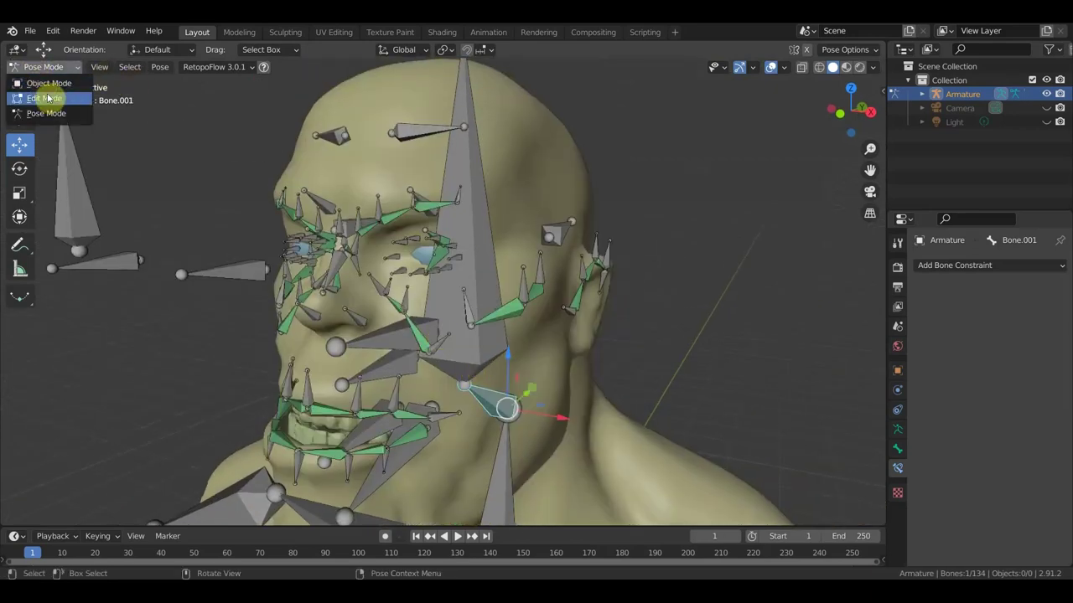
In Edit Mode, select the other side's eye-area and cheek bones.
click(48, 99)
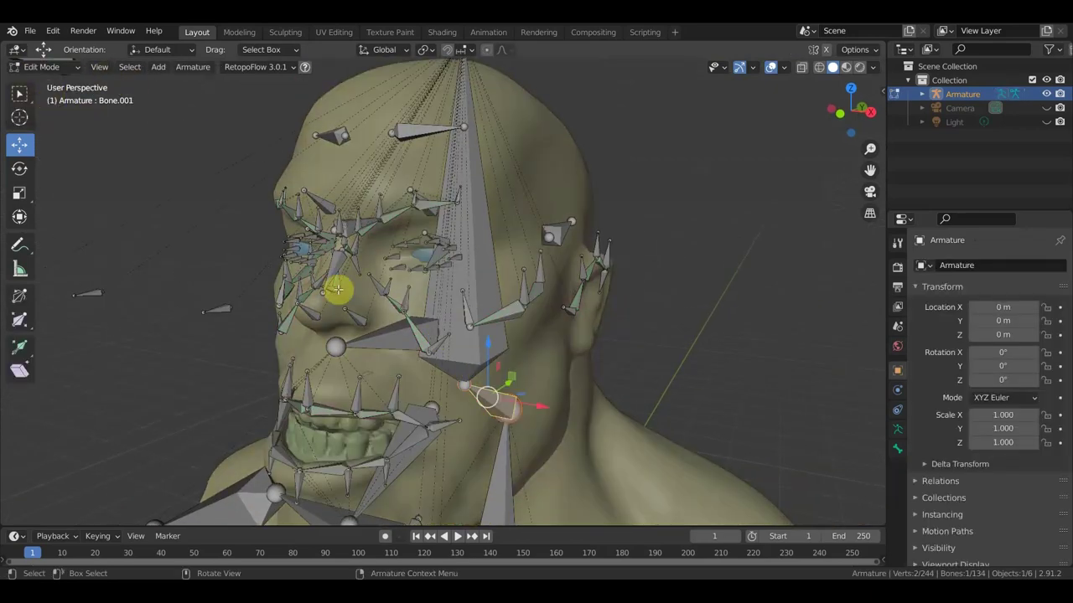
click(388, 292)
click(441, 340)
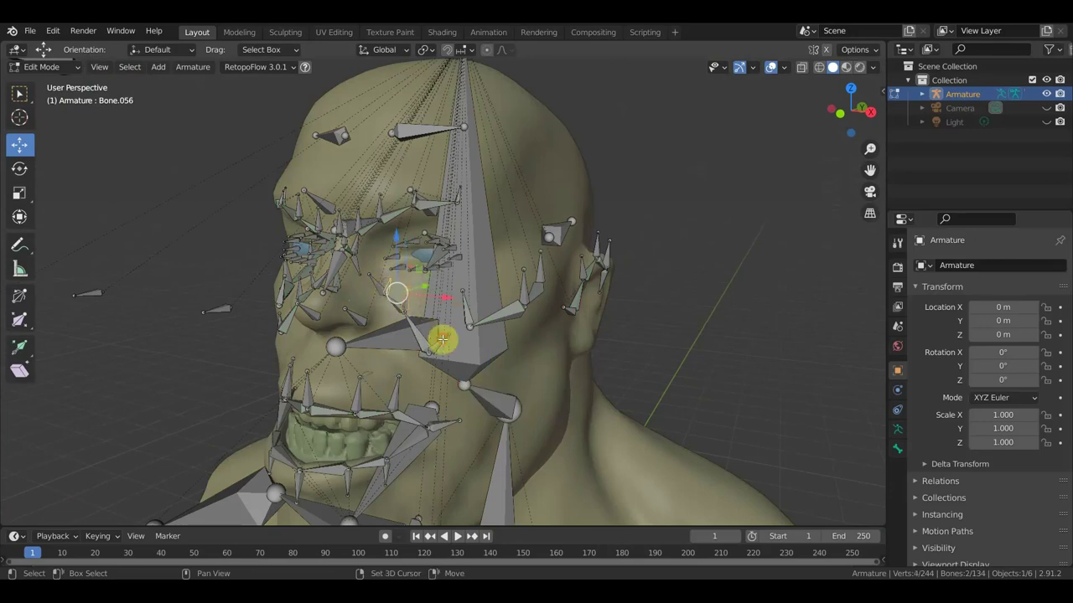
shift+click(405, 344)
middle_drag(385, 333, 426, 340)
scroll(508, 343, up, 3)
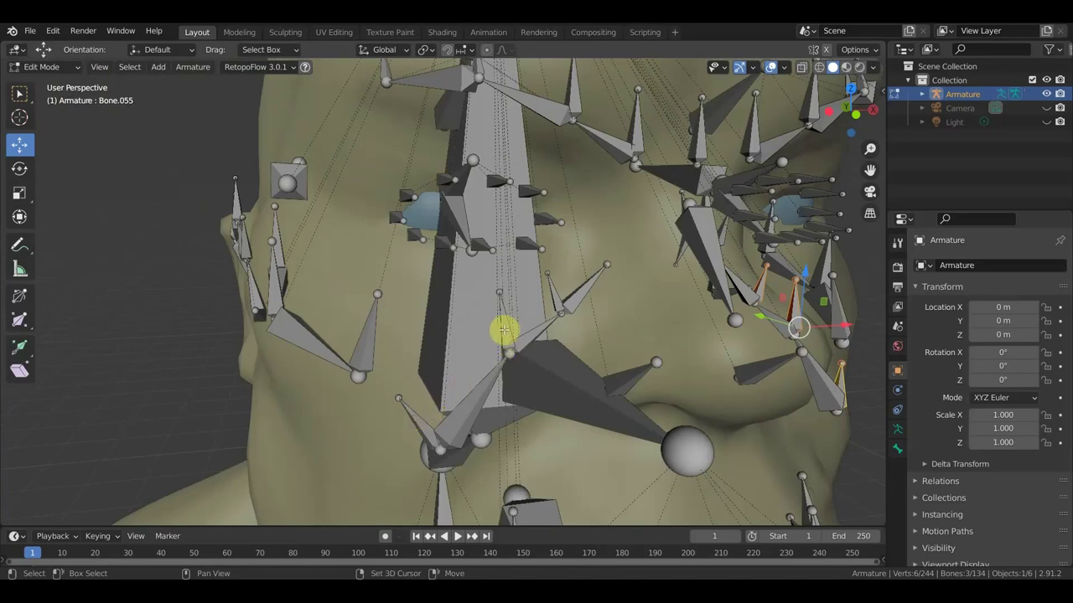
shift+click(414, 419)
shift+click(506, 328)
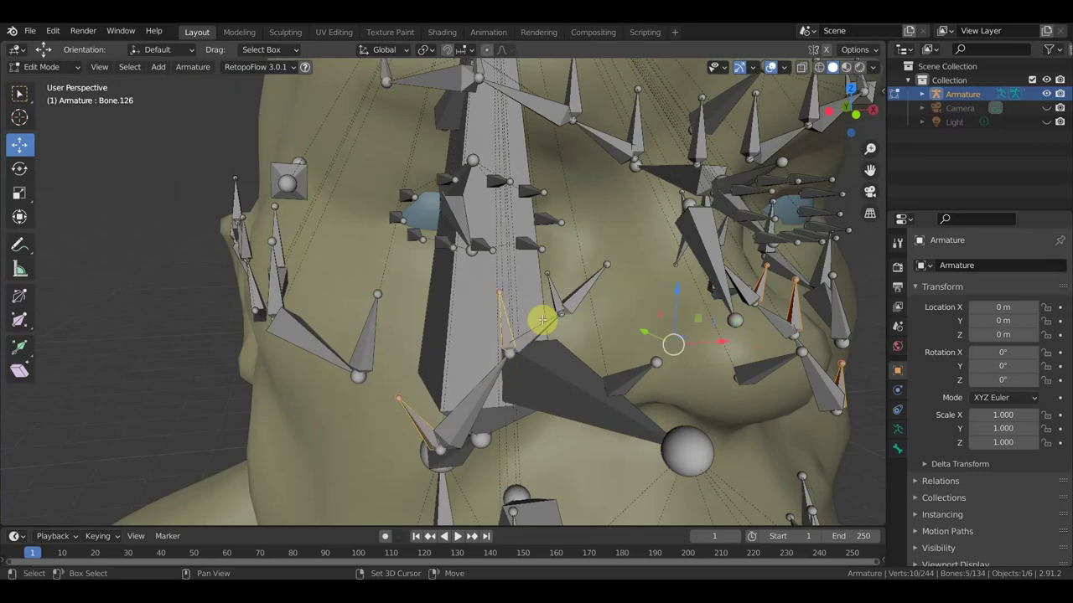
scroll(557, 298, down, 8)
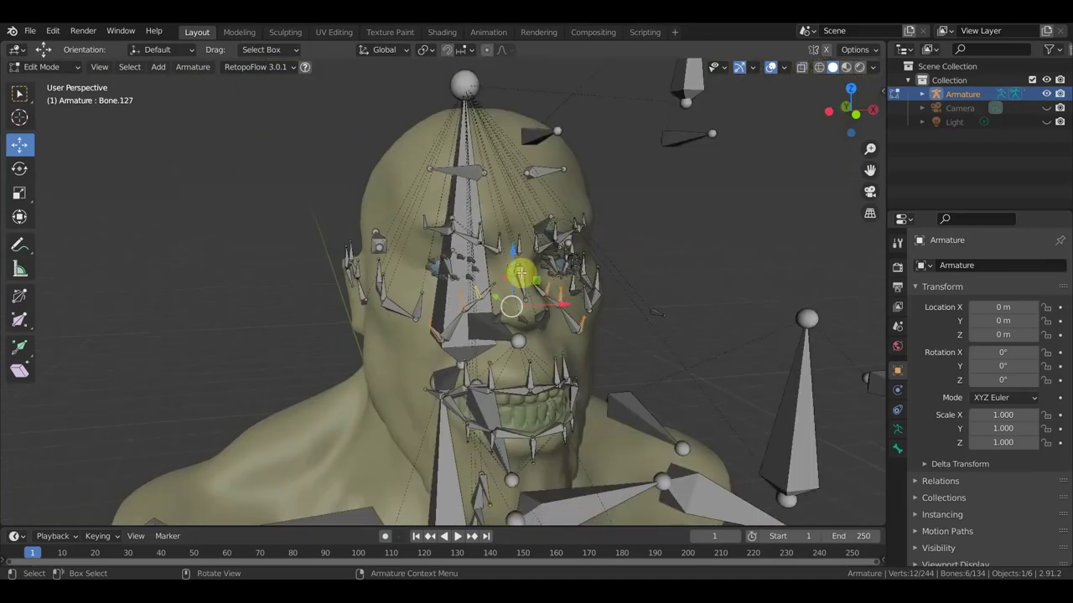
middle_drag(515, 276, 567, 276)
Parent the selected bones to crown-to-temple bone Bone.002 with Keep Offset.
shift+click(453, 206)
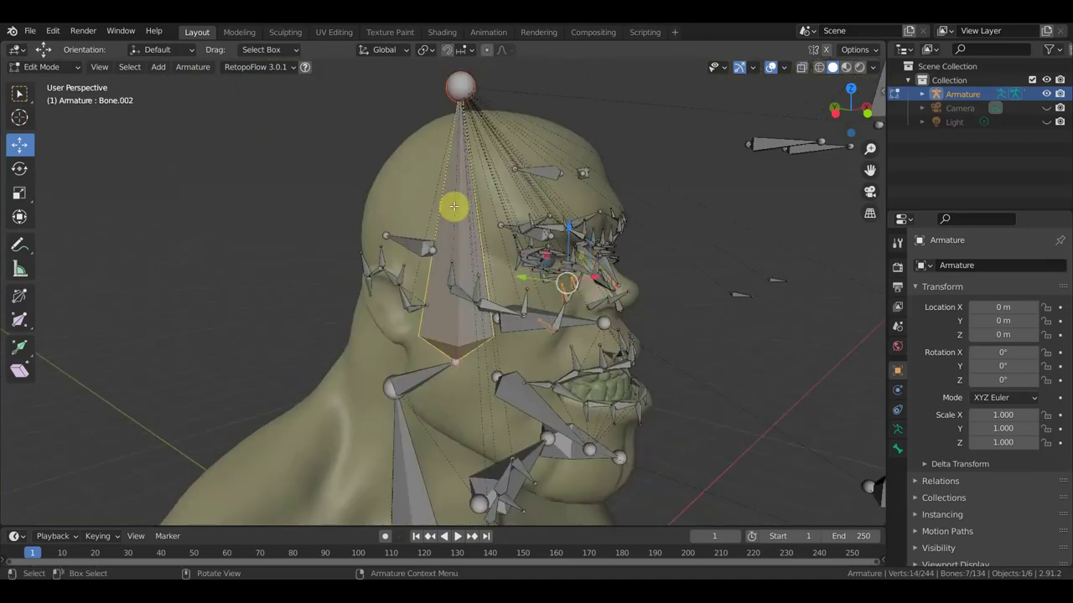
key(ctrl+p)
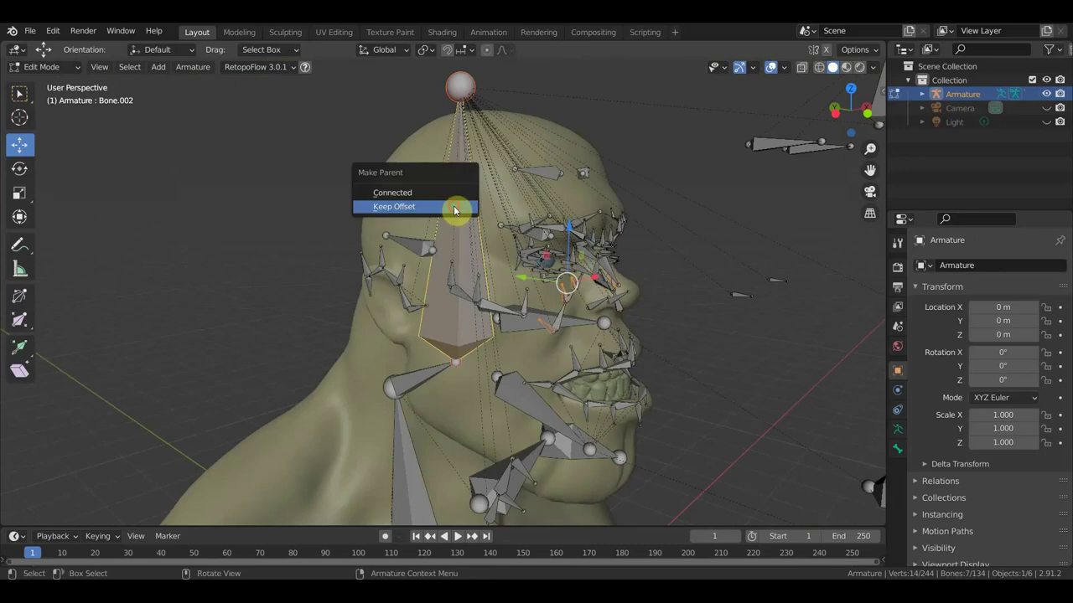
click(454, 207)
middle_drag(455, 204, 383, 239)
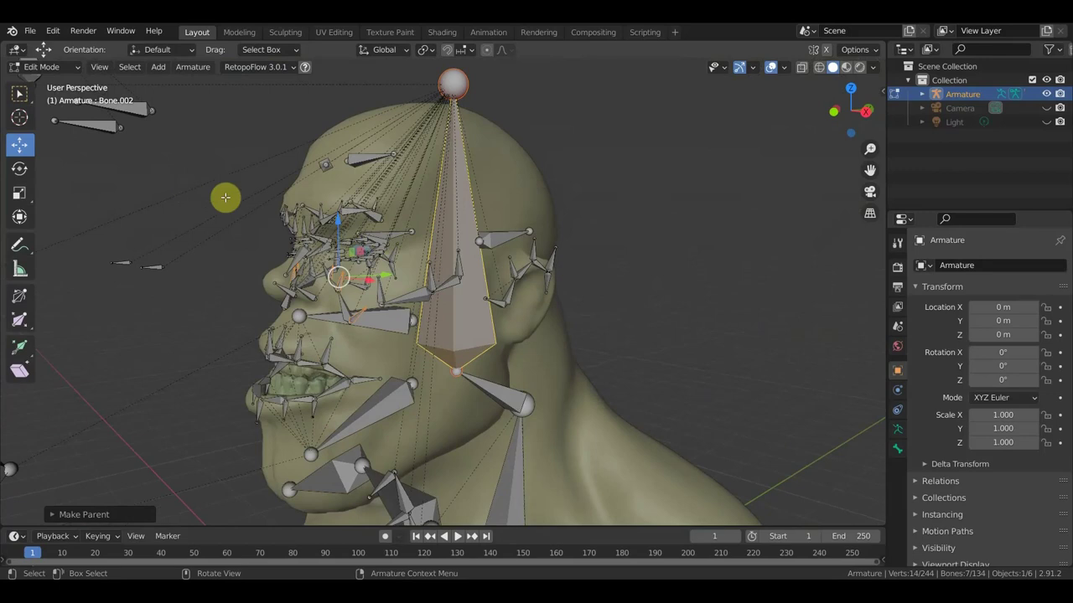
middle_drag(327, 209, 318, 215)
click(51, 67)
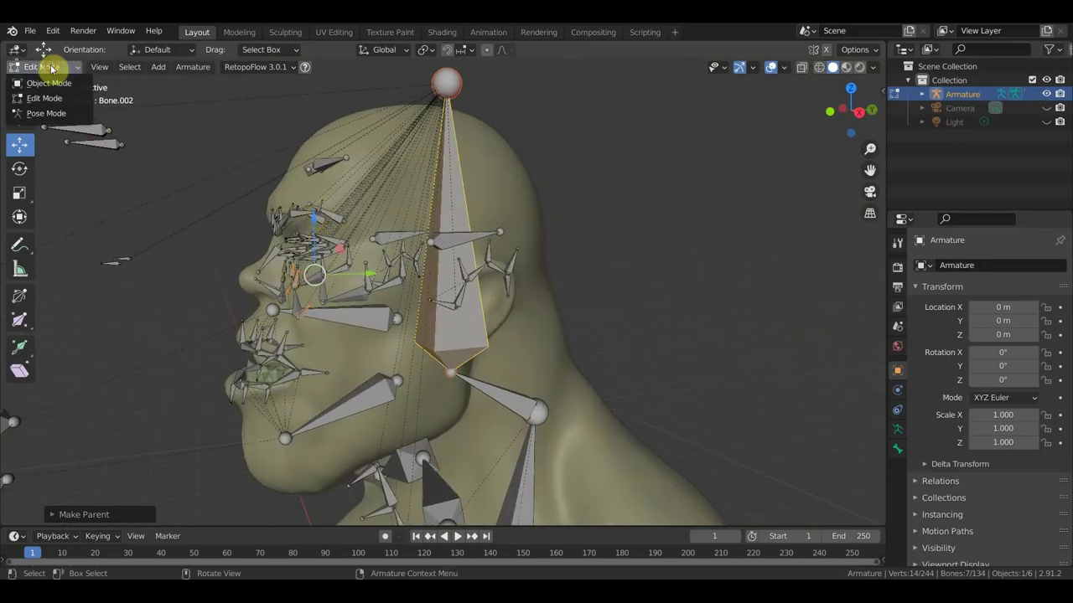
In Pose Mode, from the right-side view, rotate neck bone Bone.001 about -30°.
click(46, 113)
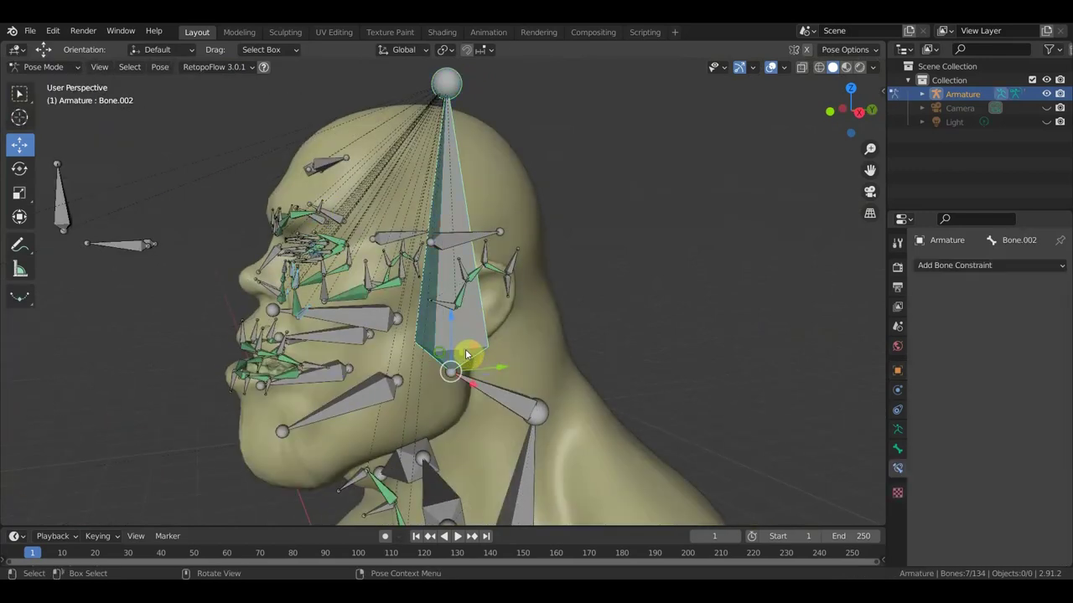
middle_drag(467, 354, 411, 352)
key(KP_3)
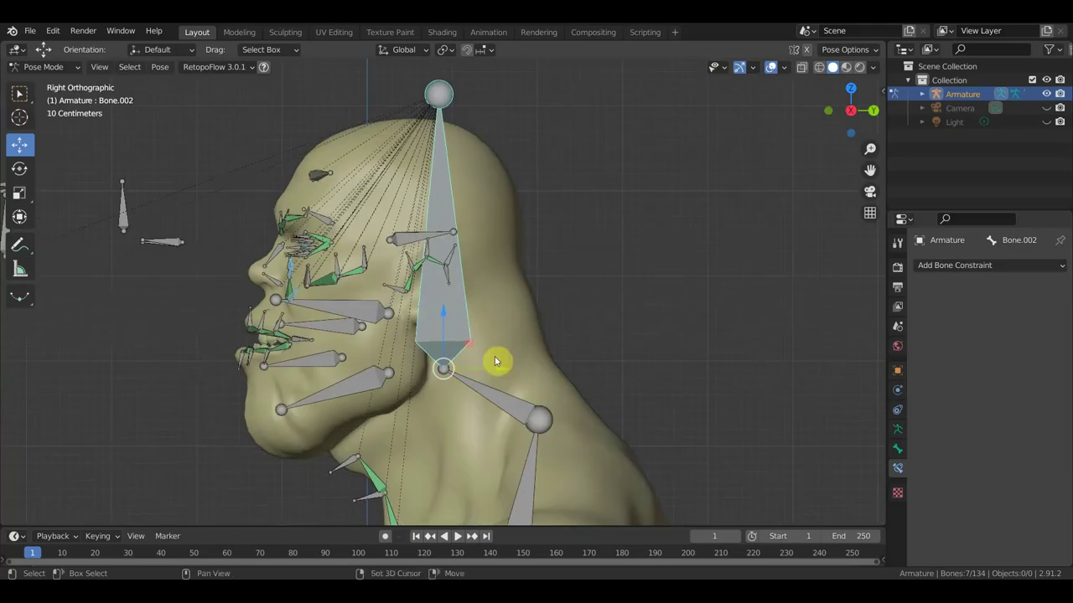
mouse_move(494, 361)
shift+middle_down()
mouse_move(510, 271)
mouse_move(529, 316)
shift+middle_up()
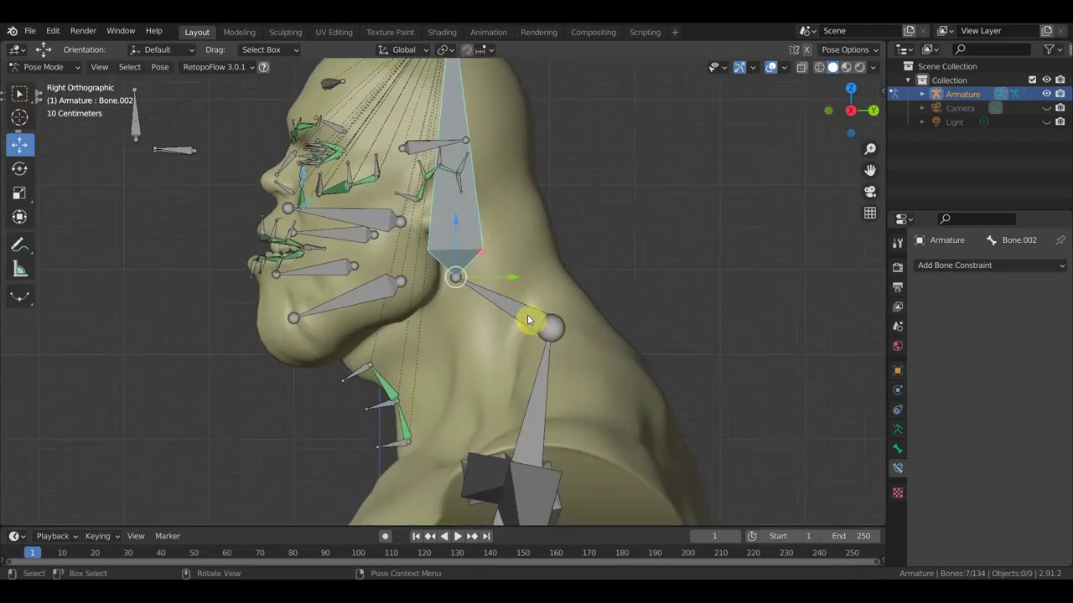
click(542, 328)
key(r)
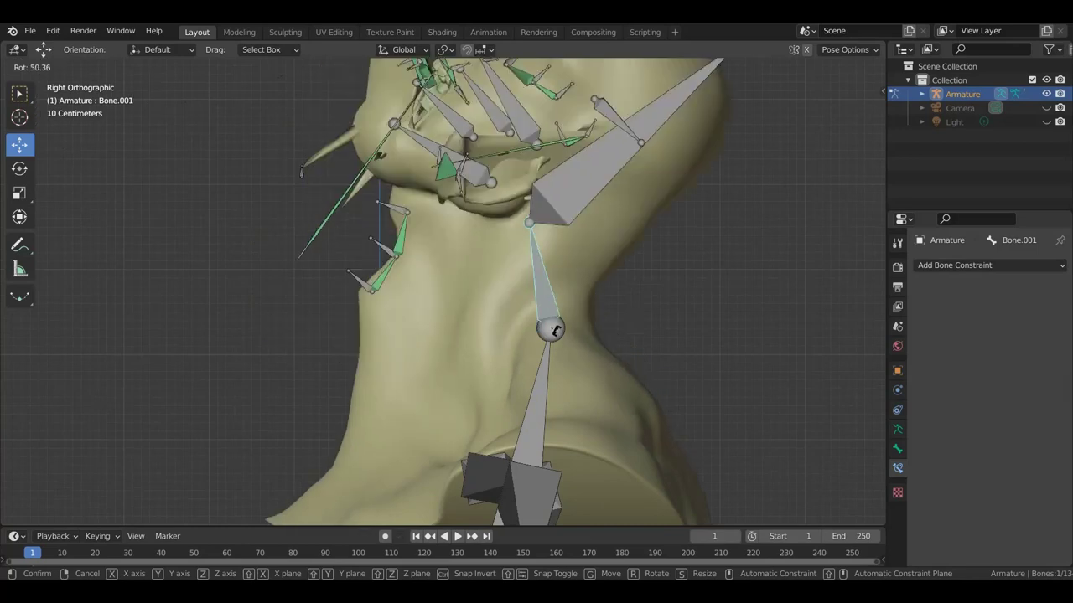
click(556, 329)
Rotate the neck bone once more, then undo both rotations to restore the pose.
mouse_move(550, 331)
middle_down()
mouse_move(646, 414)
mouse_move(756, 411)
mouse_move(713, 343)
mouse_move(675, 407)
mouse_move(722, 393)
mouse_move(517, 371)
mouse_move(479, 377)
mouse_move(556, 411)
mouse_move(531, 411)
mouse_move(515, 404)
mouse_move(558, 377)
mouse_move(517, 383)
mouse_move(531, 341)
middle_up()
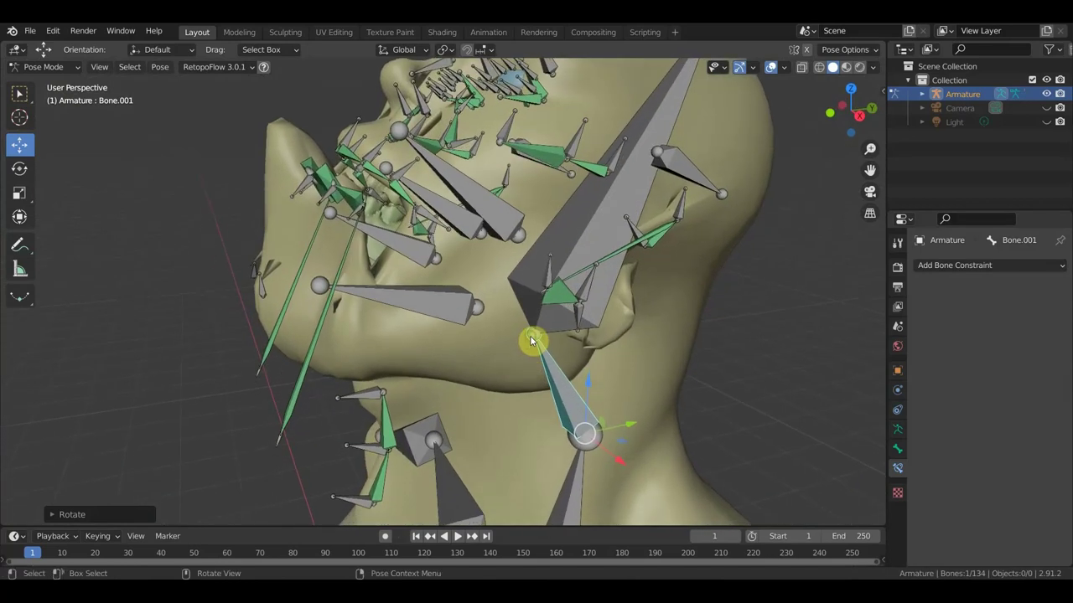
mouse_move(455, 376)
middle_down()
mouse_move(522, 394)
mouse_move(514, 402)
mouse_move(472, 380)
mouse_move(507, 391)
middle_up()
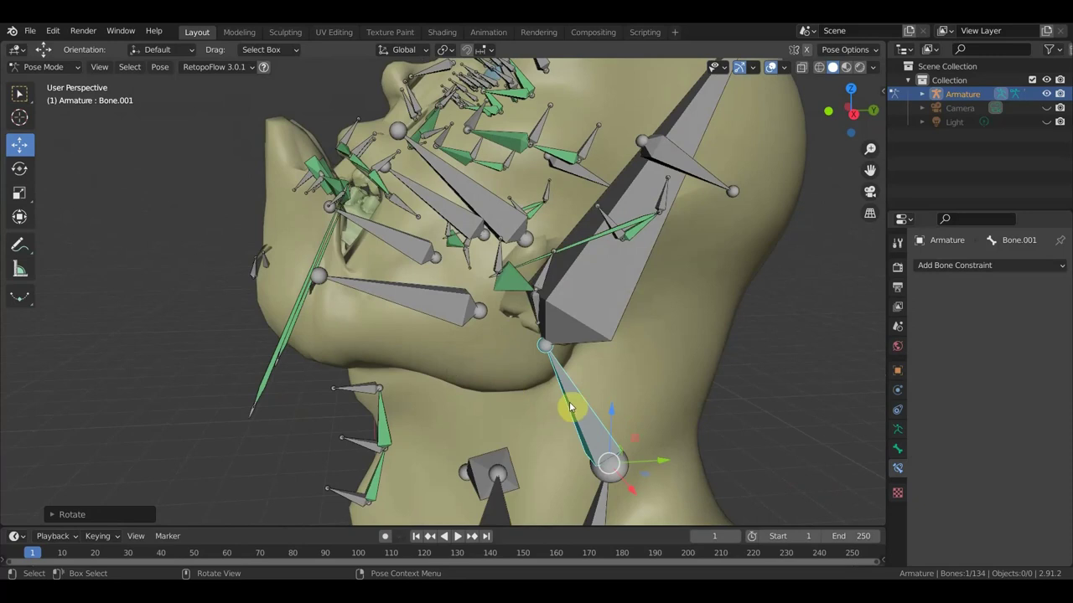
middle_drag(709, 401, 726, 383)
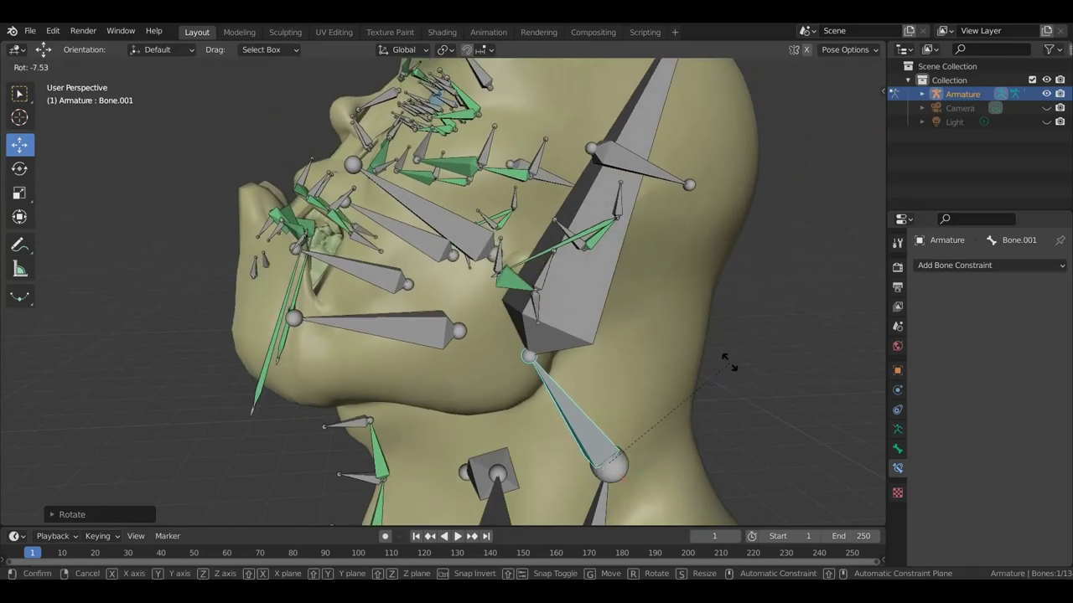
key(r)
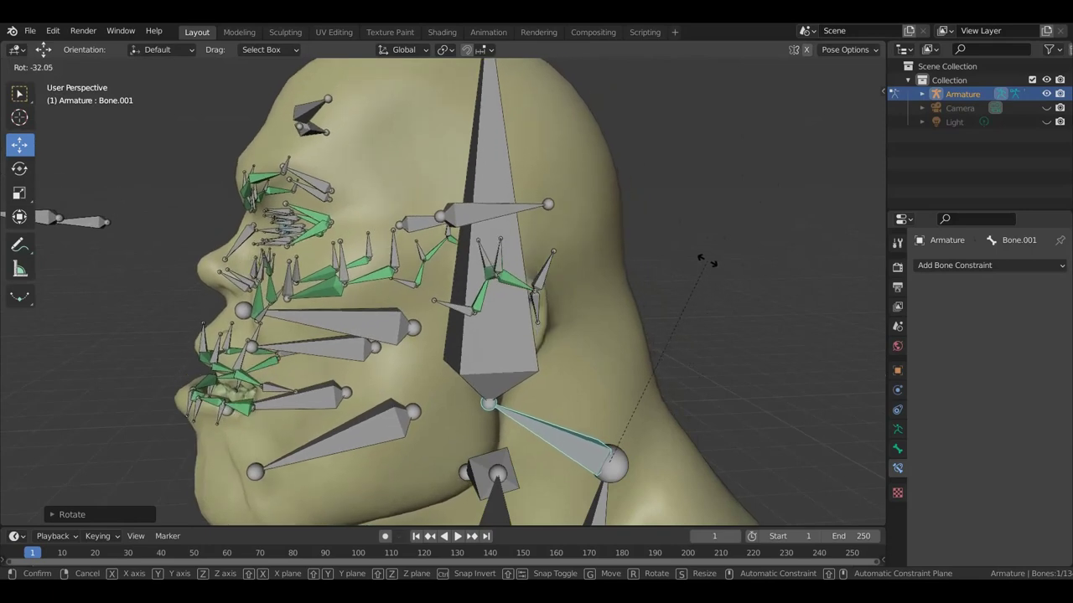
click(707, 265)
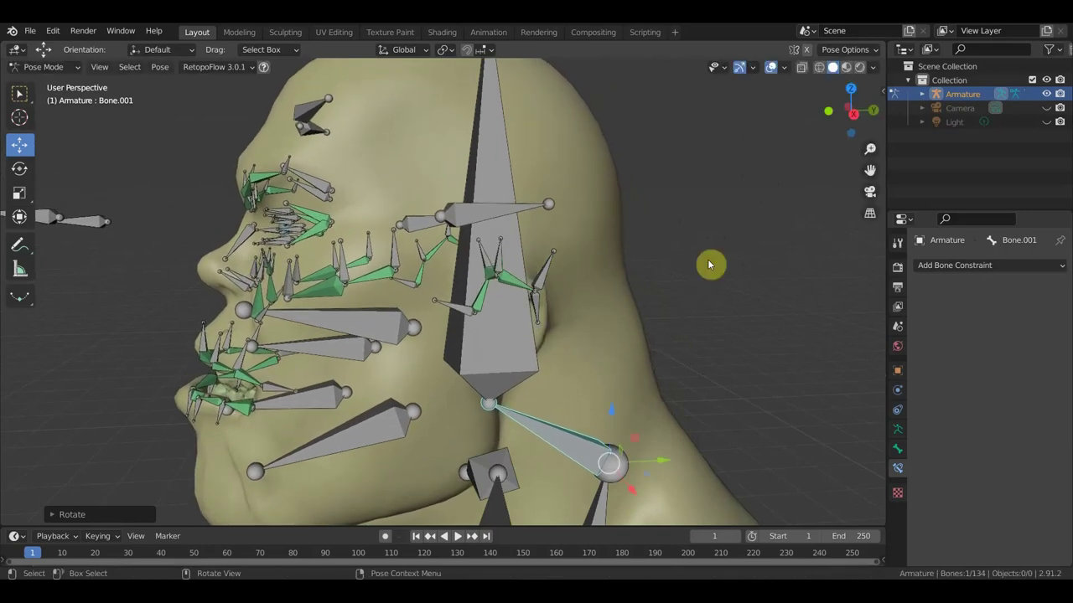
key(ctrl+z)
key(ctrl+z)
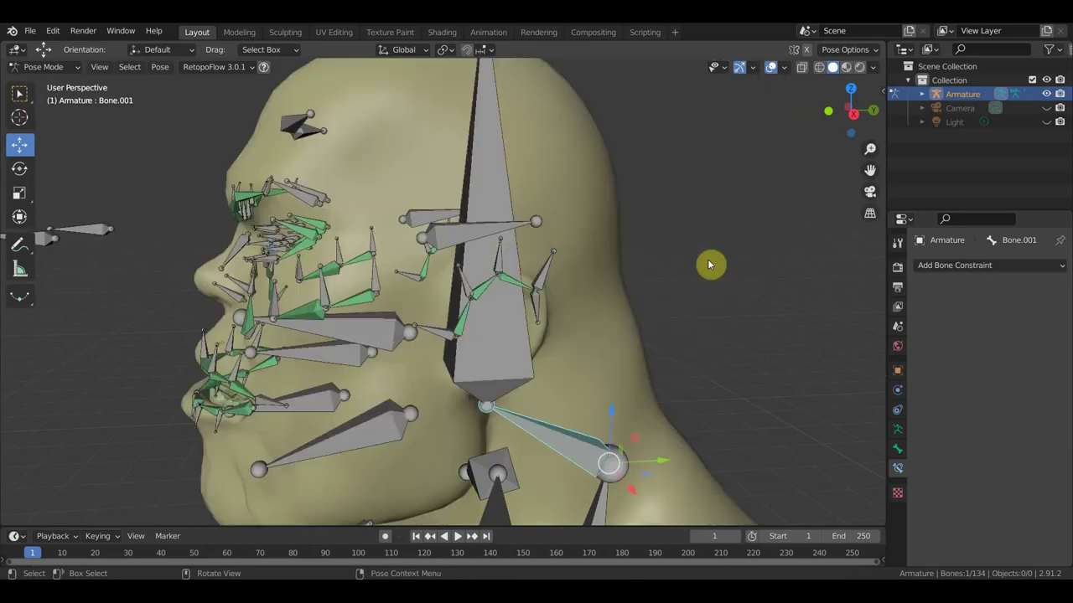
key(ctrl+z)
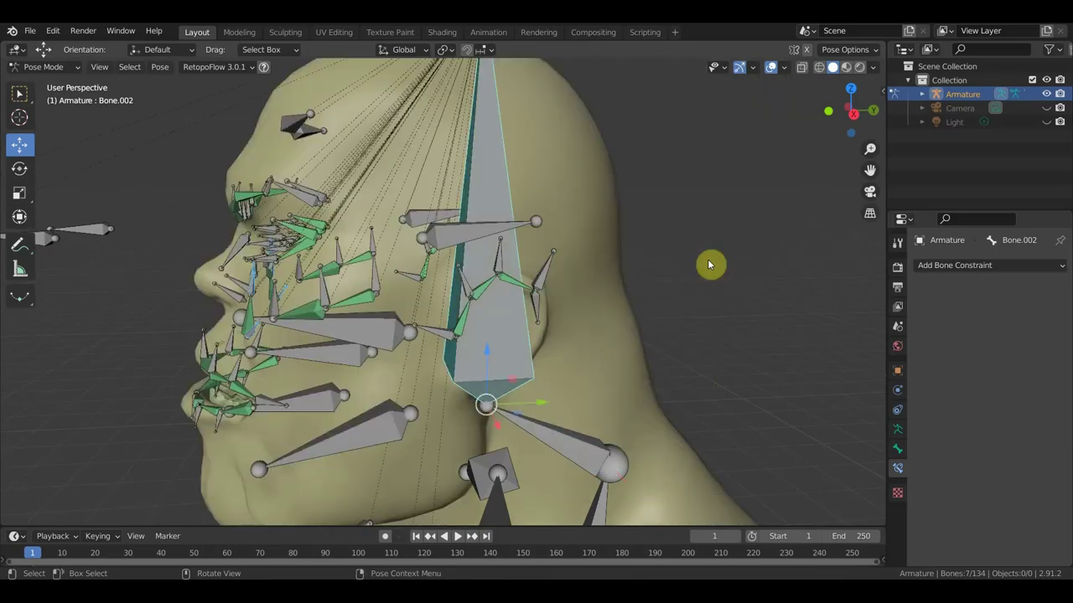
click(46, 66)
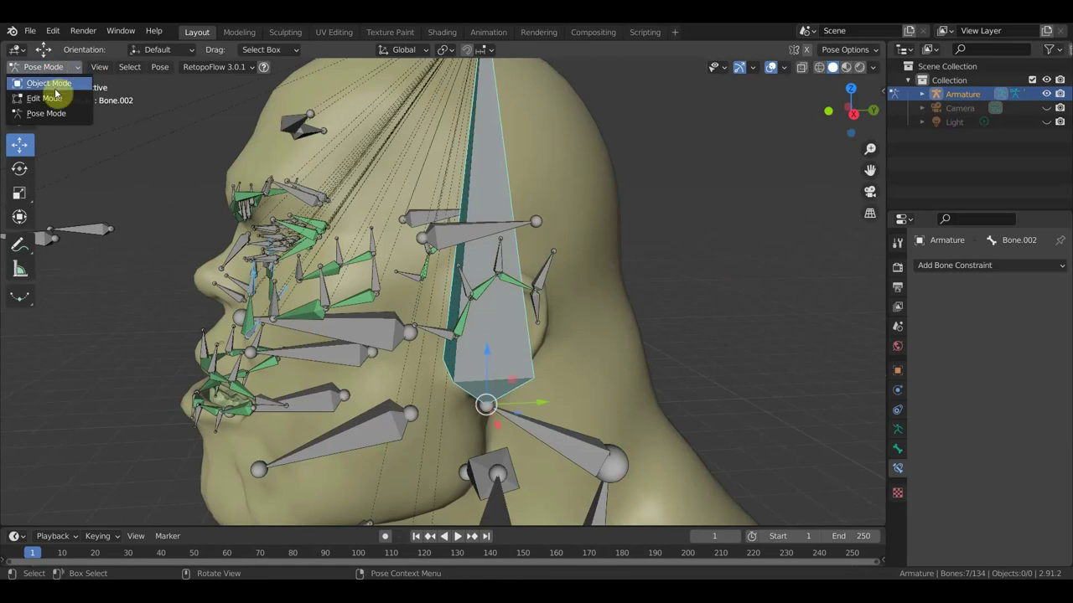
In Edit Mode, delete the two bones at the corner of the lips.
click(46, 98)
scroll(203, 208, up, 3)
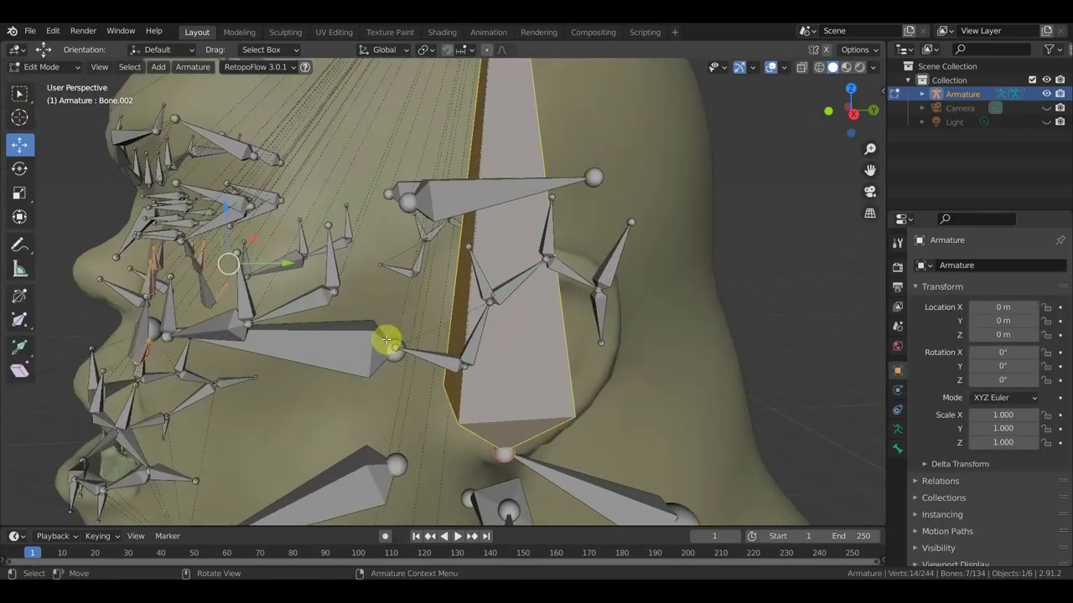
scroll(388, 340, up, 3)
middle_drag(571, 183, 655, 168)
click(467, 289)
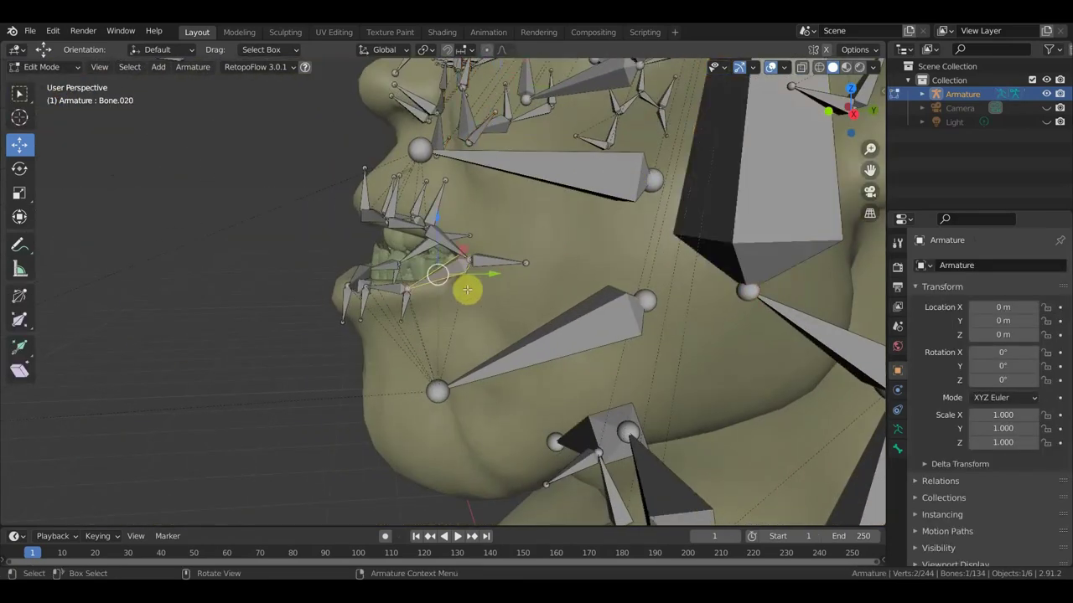
mouse_move(470, 290)
middle_down()
mouse_move(589, 305)
mouse_move(682, 299)
middle_up()
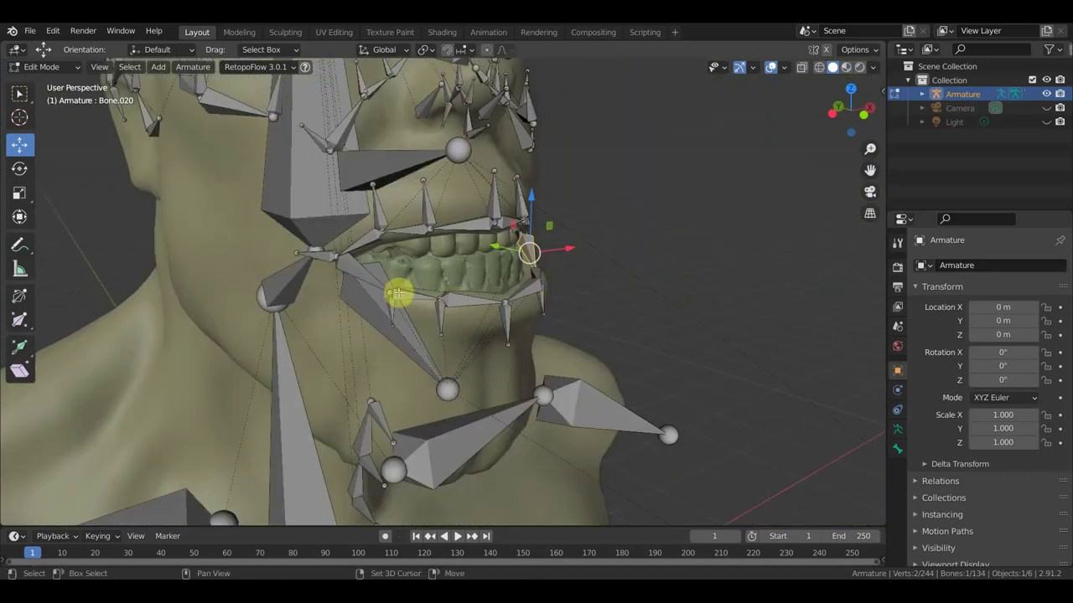
shift+click(361, 277)
key(x)
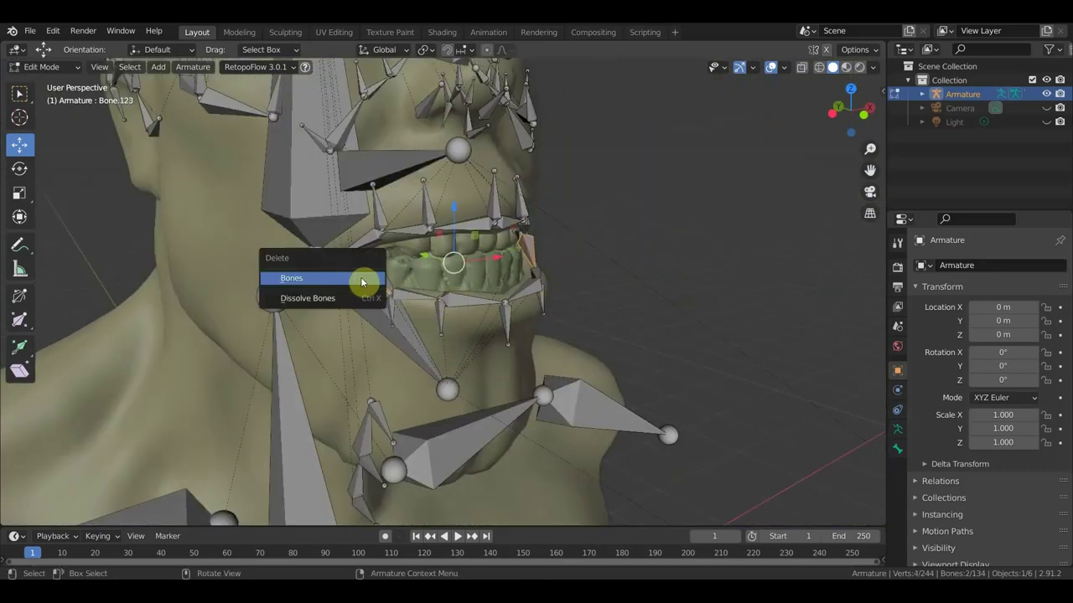
click(362, 278)
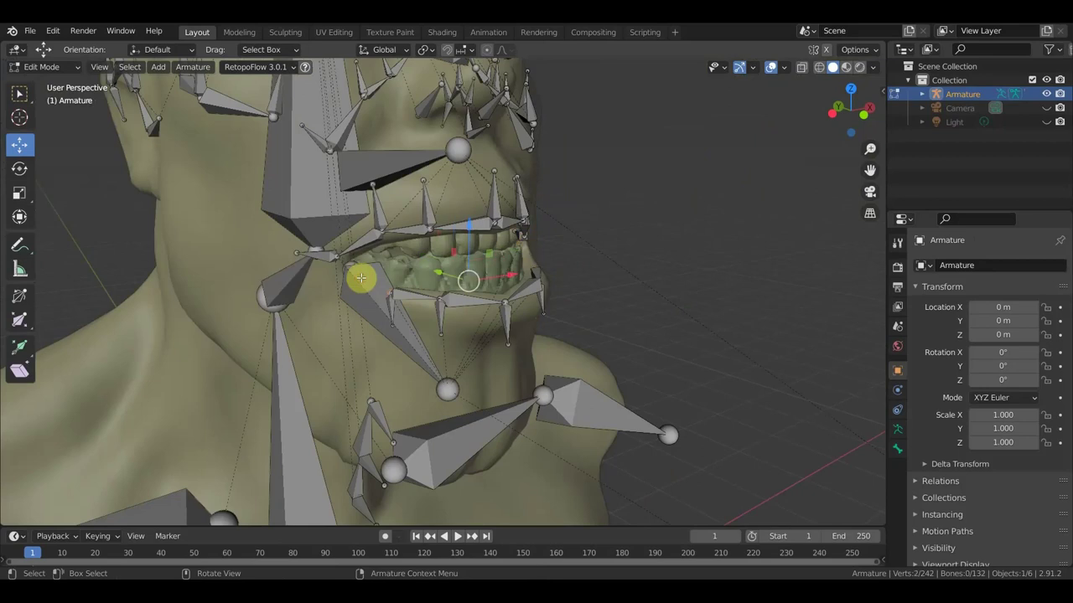
Select two remaining lip joints to bridge with a new lower-lip bone.
middle_drag(376, 279, 434, 293)
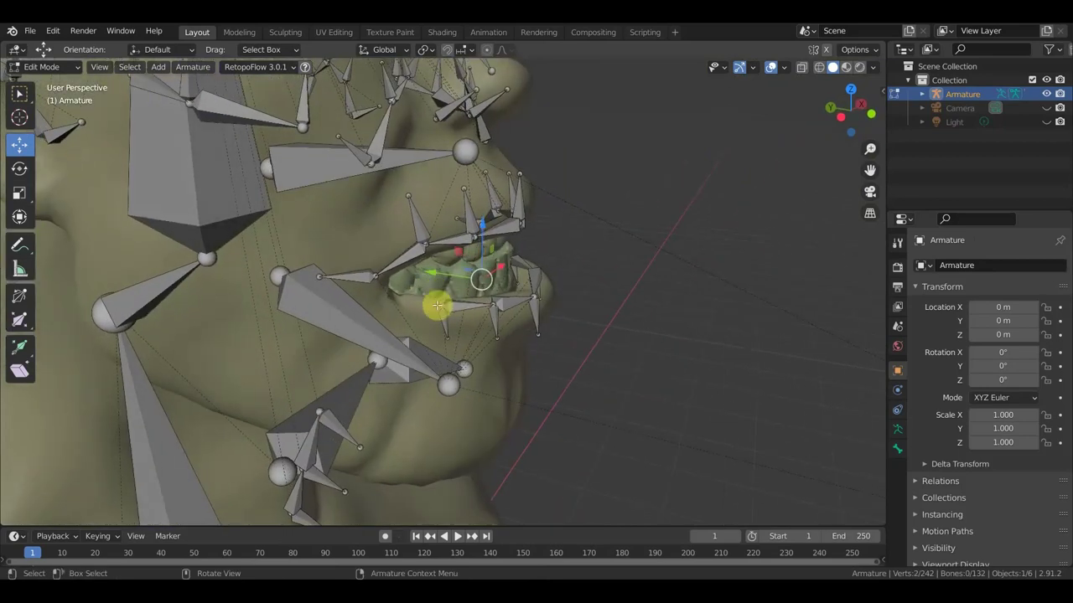
click(376, 280)
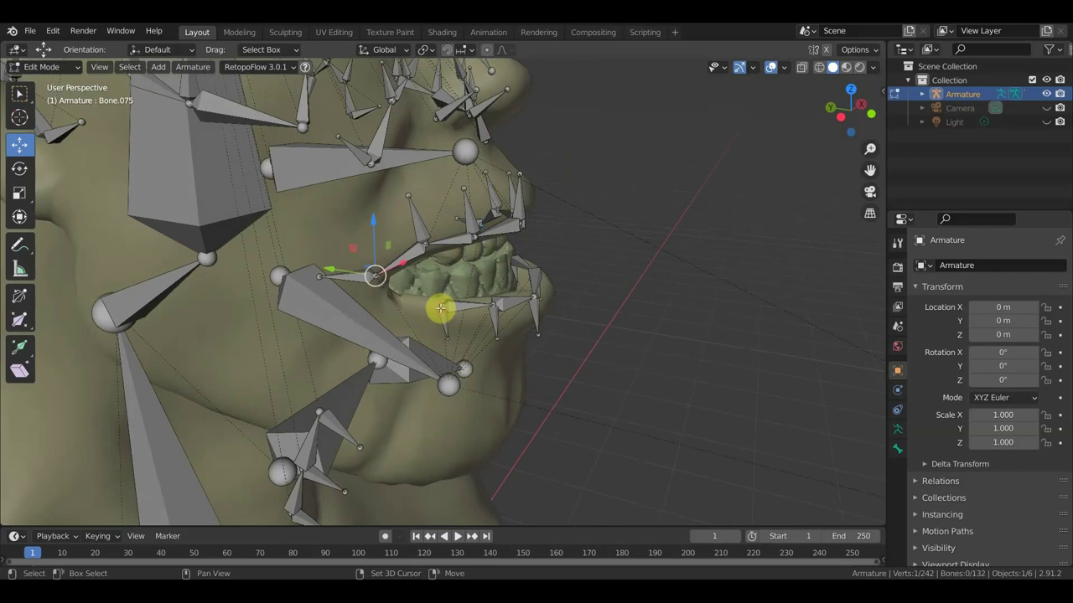
shift+click(441, 307)
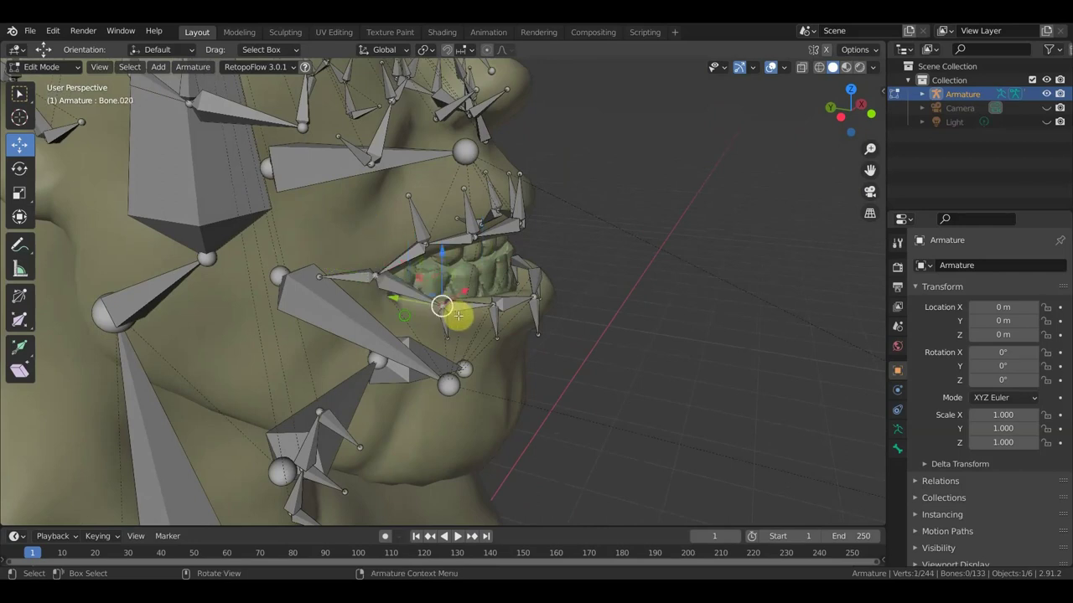
middle_drag(459, 315, 163, 299)
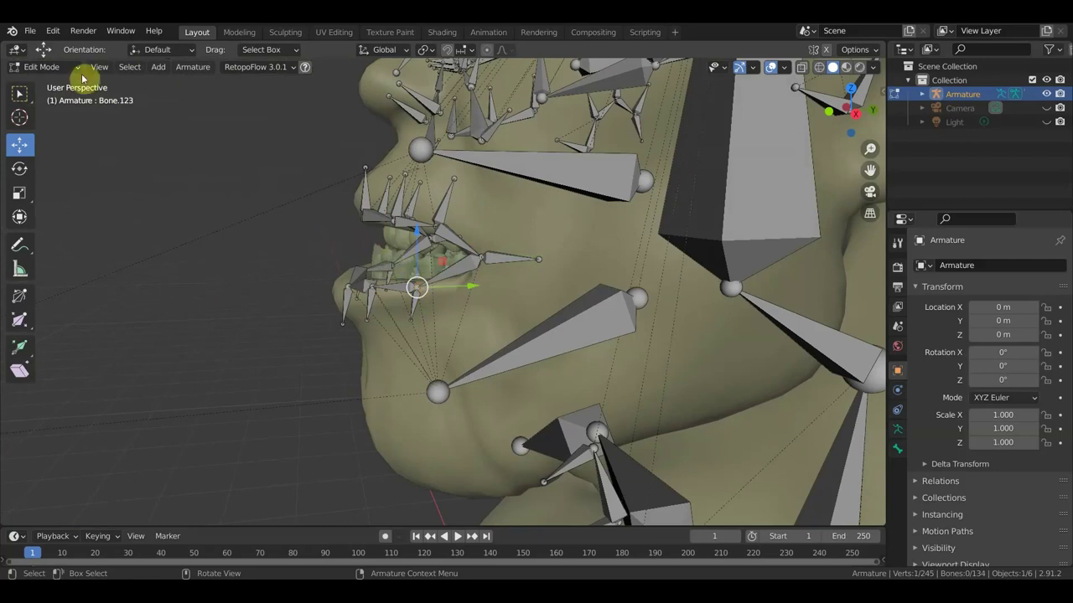
In Pose Mode, give lip bone Bone.020 a Stretch To constraint targeting Bone.077.
click(53, 73)
click(50, 112)
scroll(383, 311, up, 2)
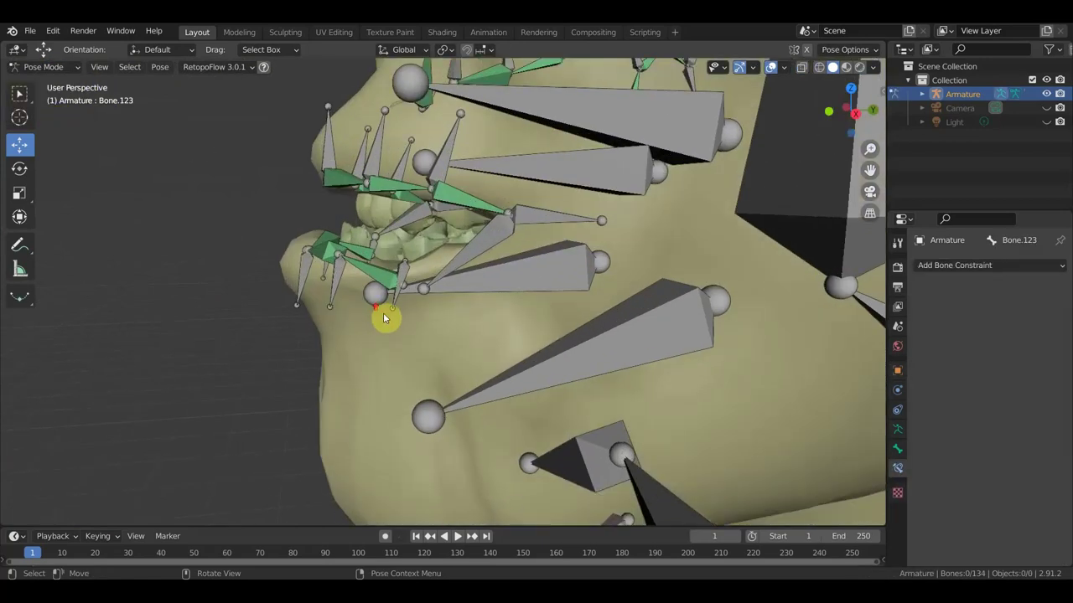
middle_drag(383, 311, 441, 347)
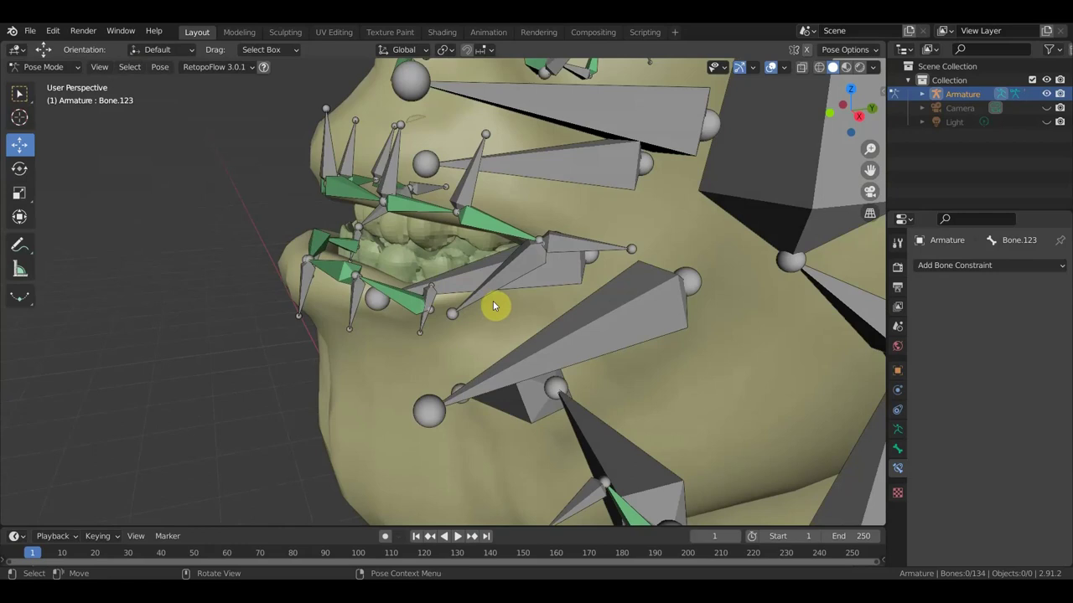
mouse_move(491, 306)
middle_down()
mouse_move(717, 309)
mouse_move(692, 306)
middle_up()
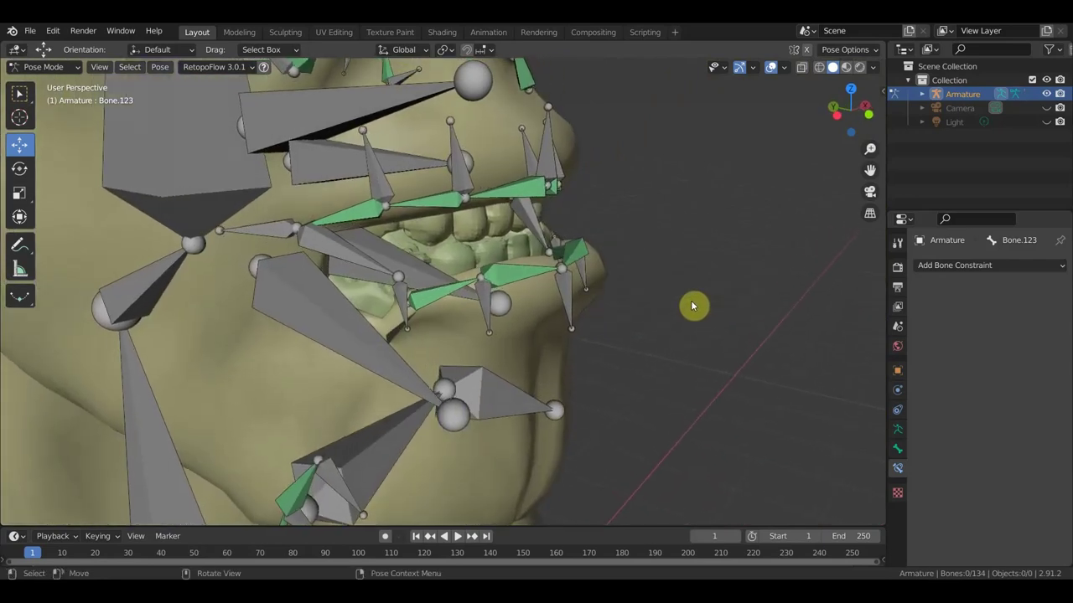
click(383, 291)
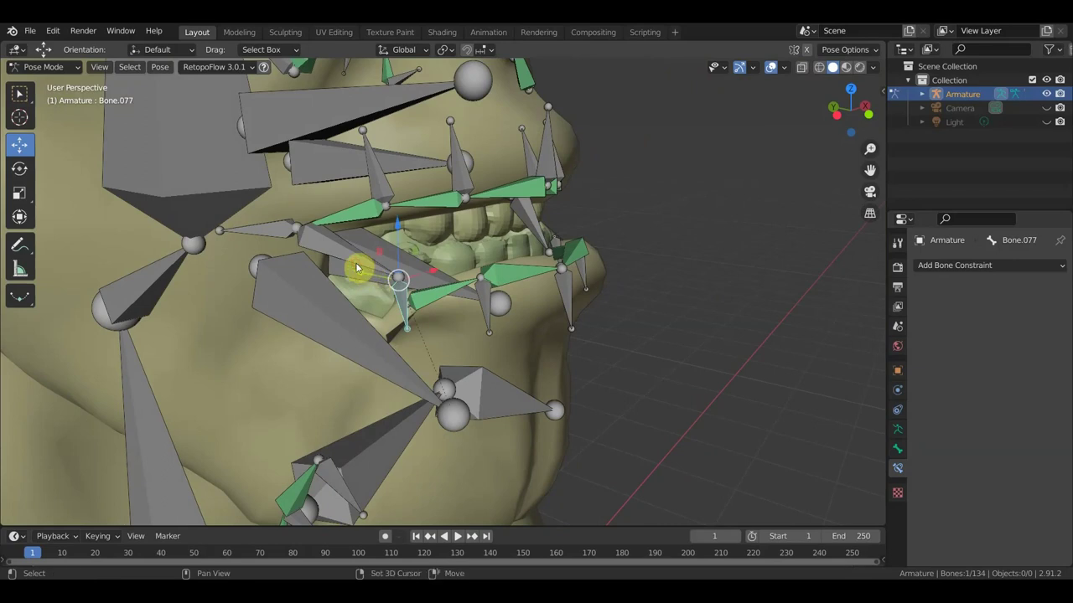
shift+click(356, 267)
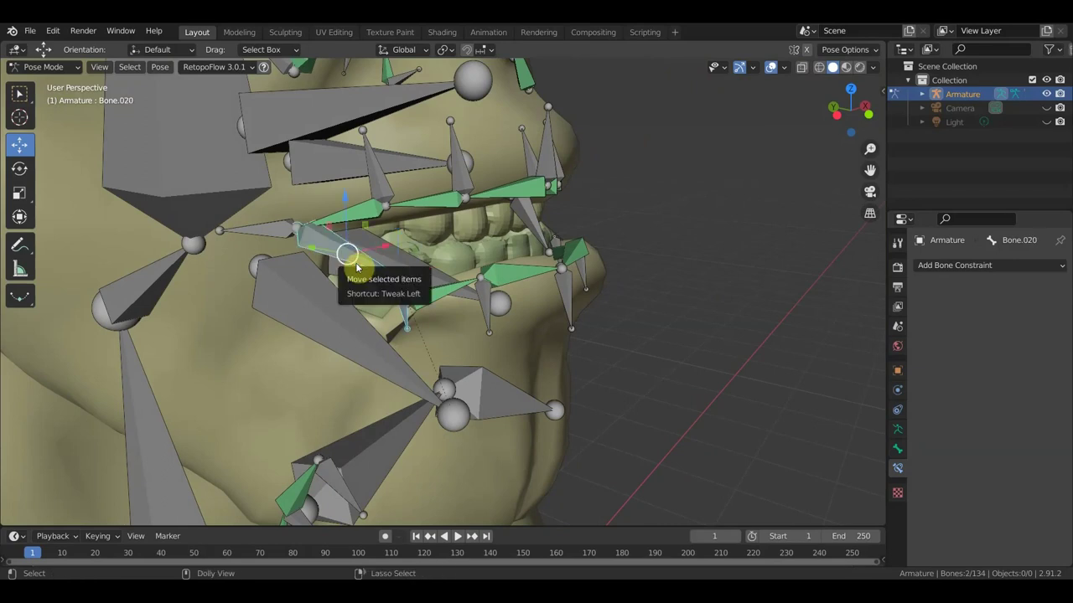
key(ctrl+shift+c)
click(356, 266)
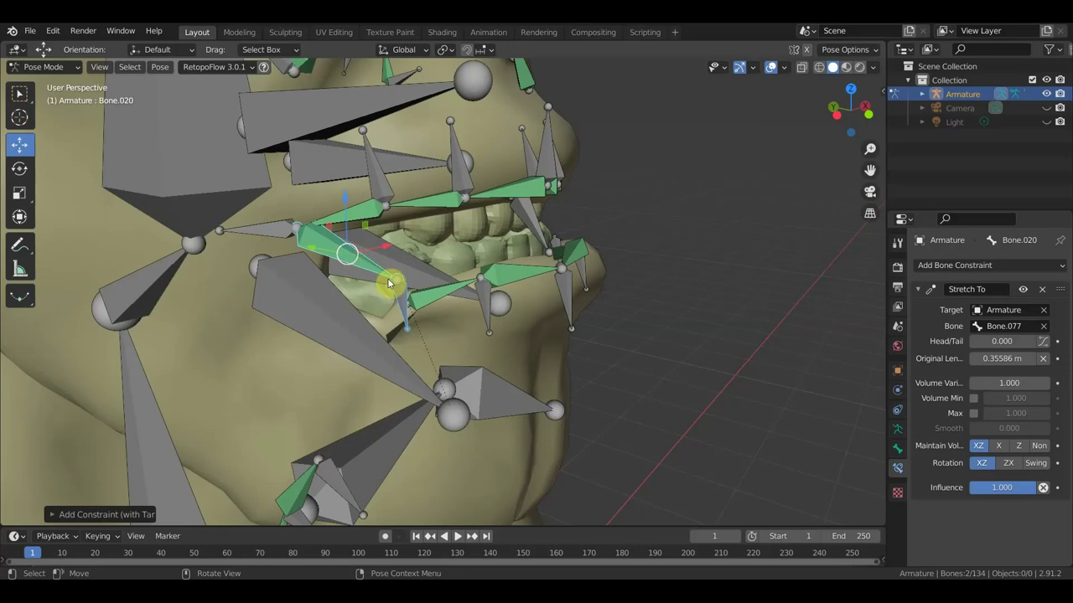
Test-move Bone.124 and inspect its Stretch To setup, then return to Edit Mode.
mouse_move(406, 309)
mouse_down()
mouse_move(408, 317)
mouse_move(405, 305)
mouse_move(399, 312)
mouse_up()
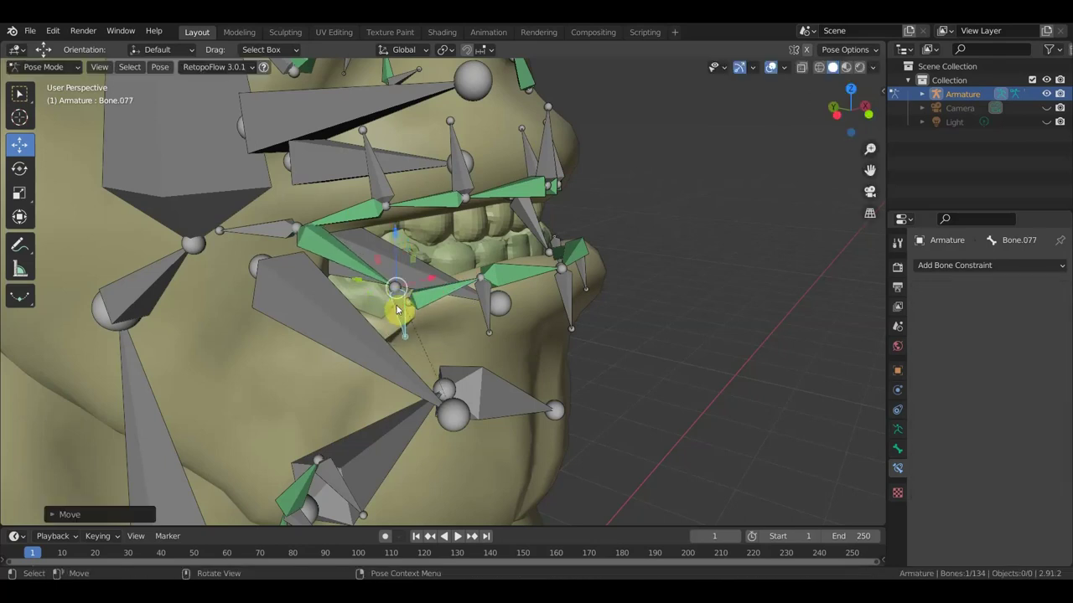
click(398, 310)
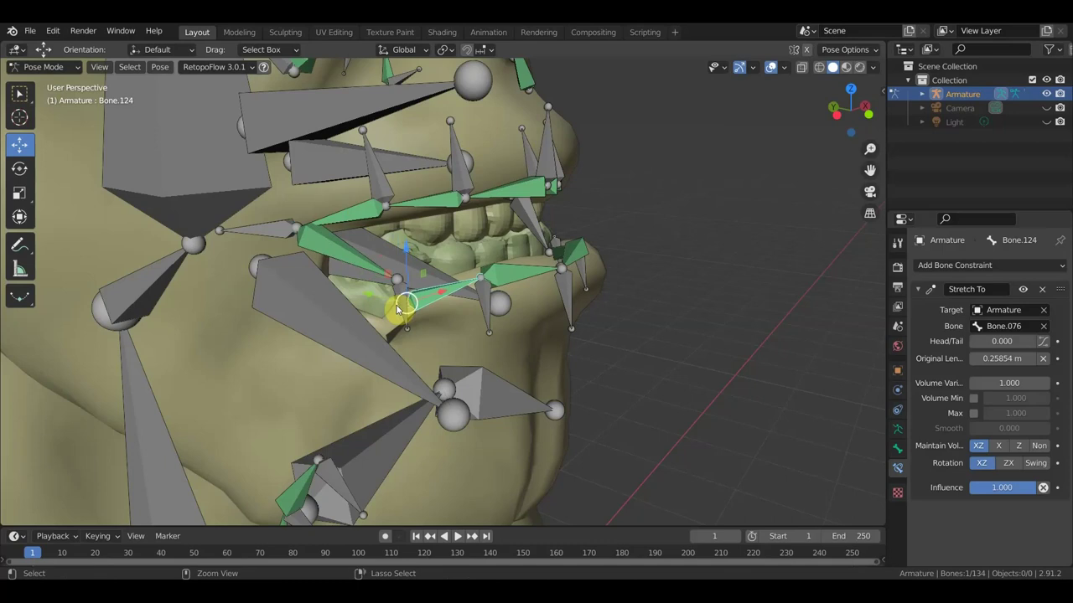
click(398, 310)
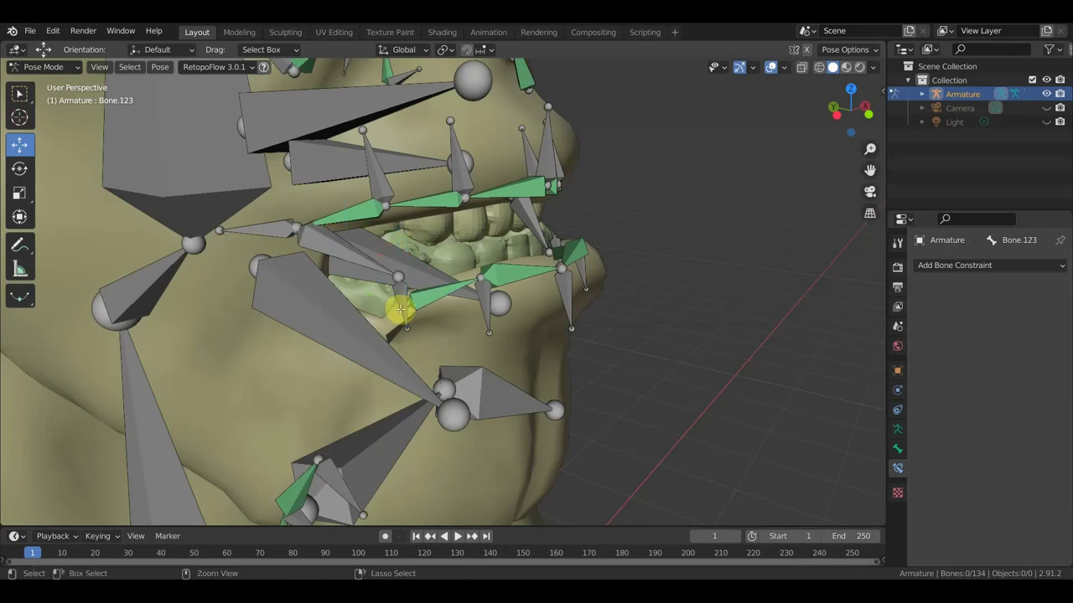
key(Tab)
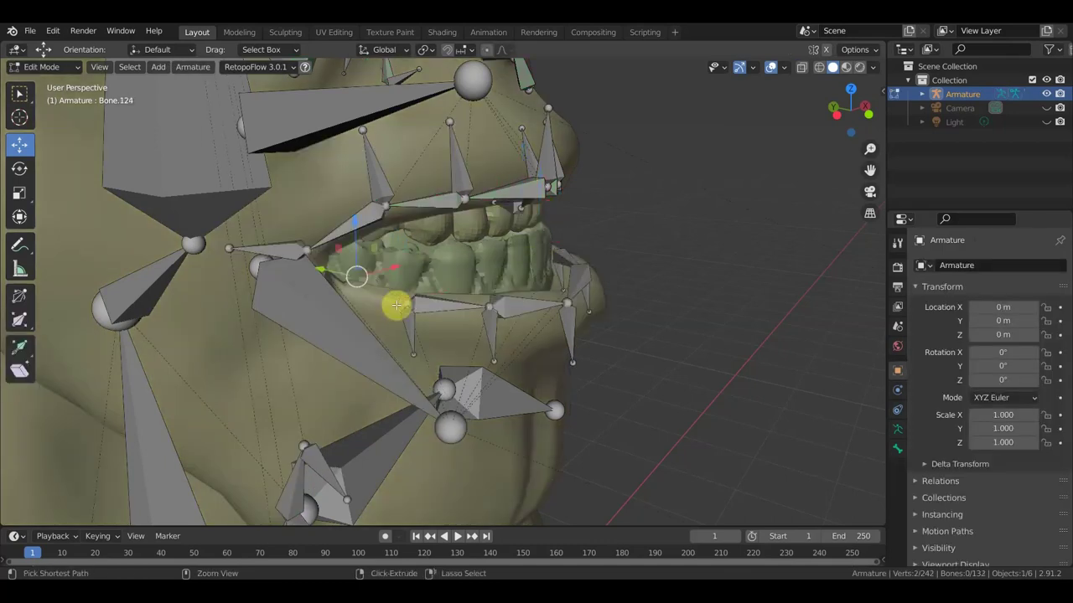
Restore the two lip bones and parent lip bone Bone.123 to Bone.075.
key(ctrl+z)
key(ctrl+z)
key(ctrl+z)
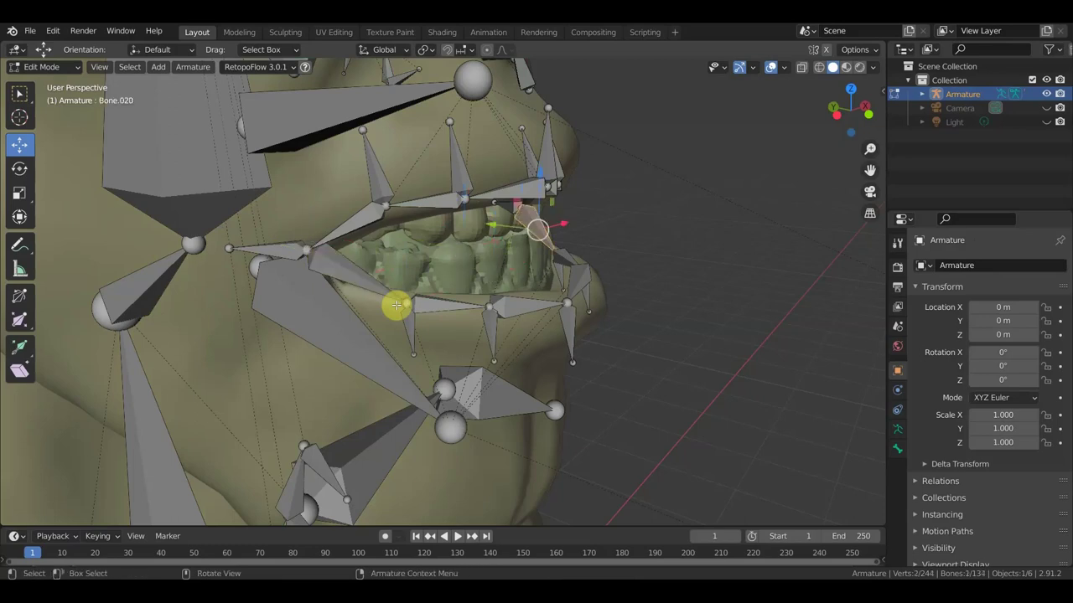
key(ctrl+z)
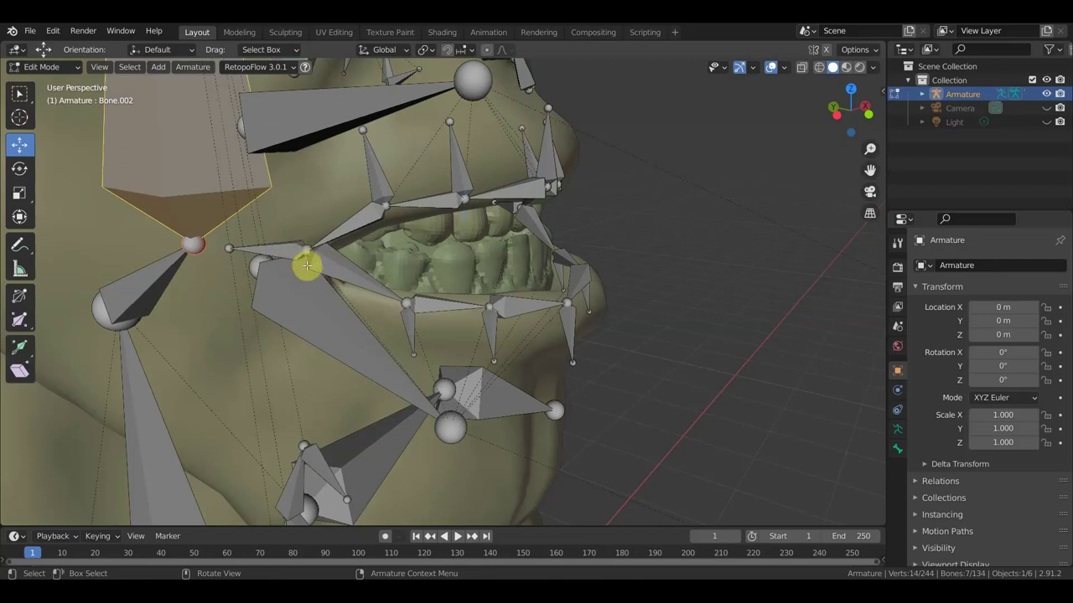
click(309, 264)
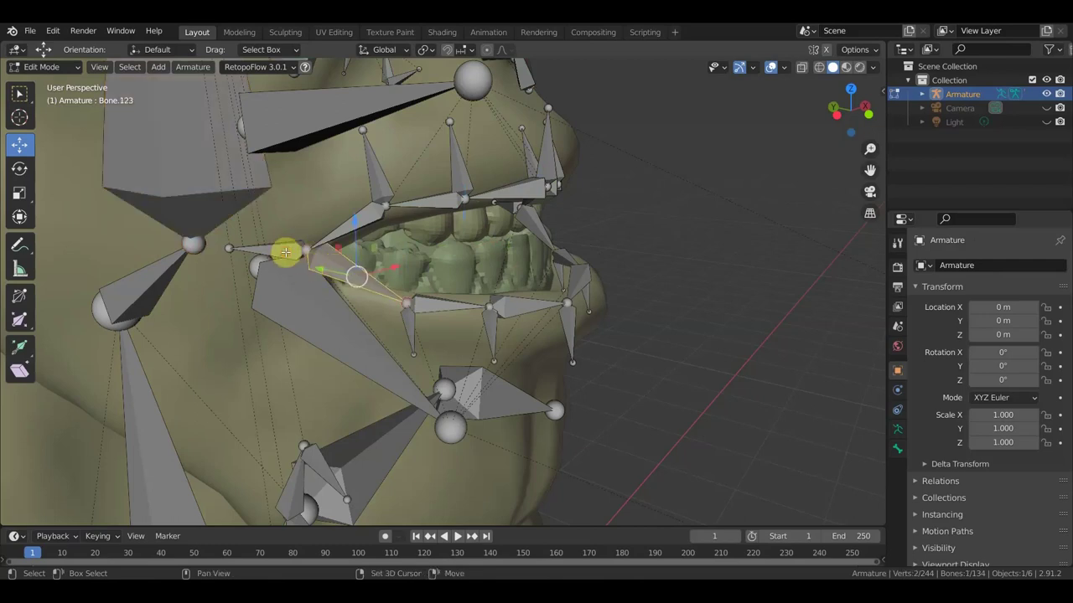
shift+click(285, 252)
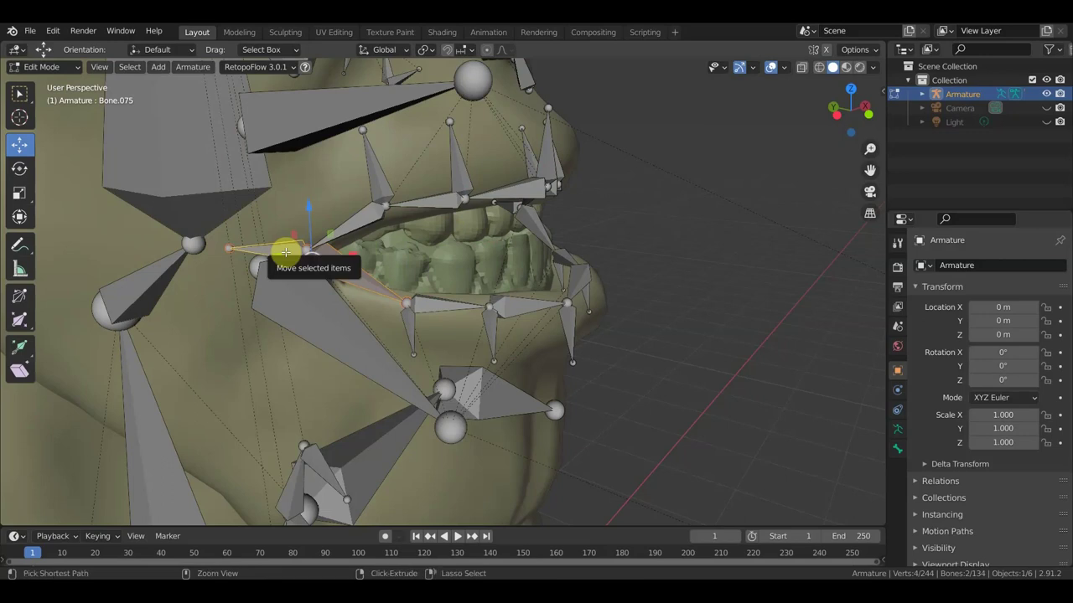
key(ctrl+p)
click(285, 252)
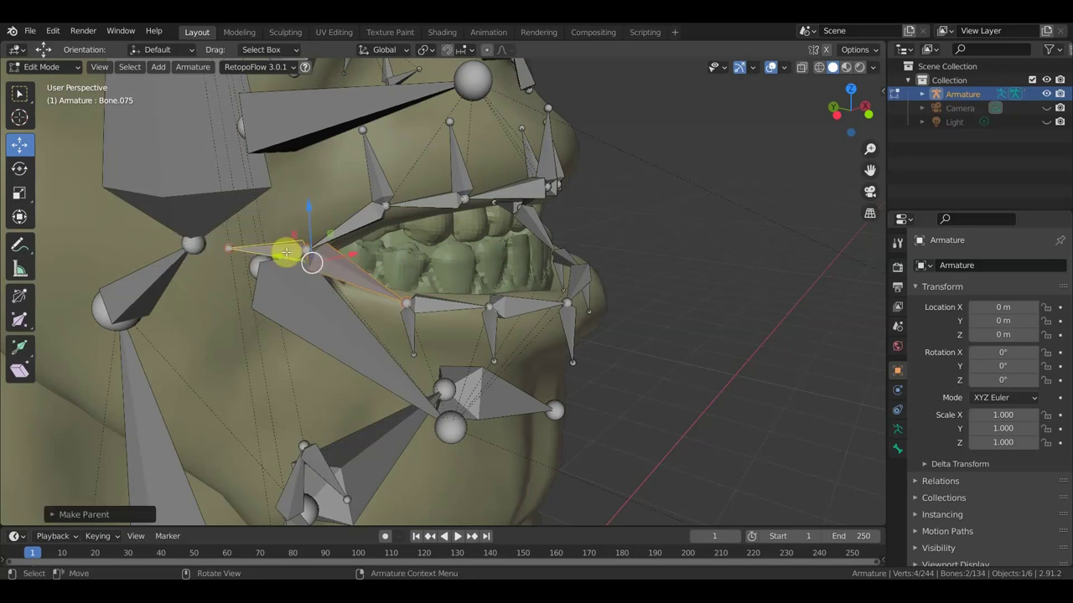
Parent the other mouth-corner lip bone to Bone.013 with Keep Offset, then enter Pose Mode.
middle_drag(287, 249, 230, 279)
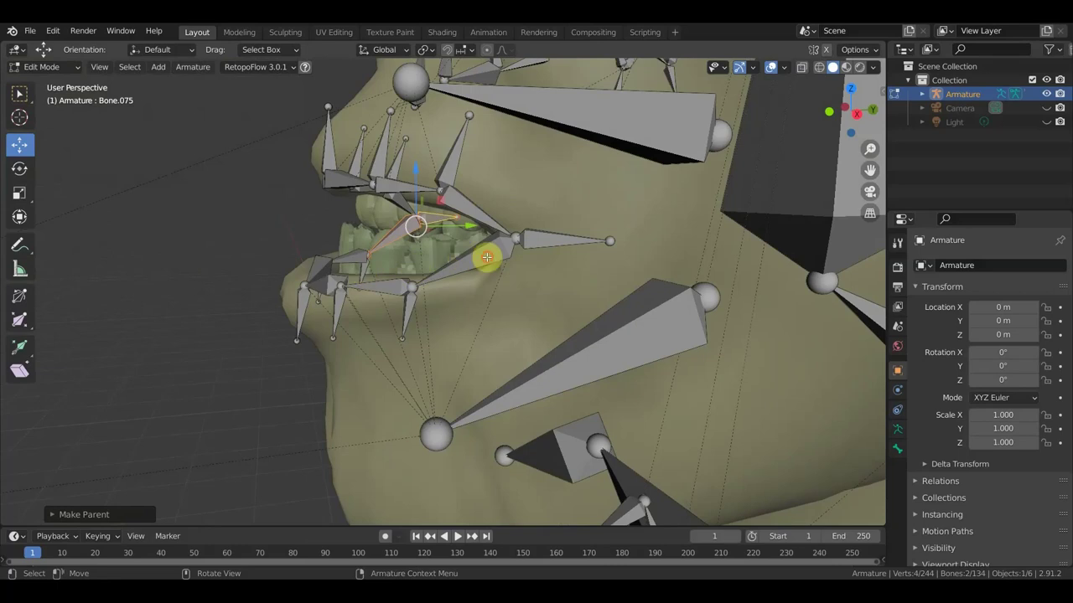
click(512, 257)
shift+click(541, 247)
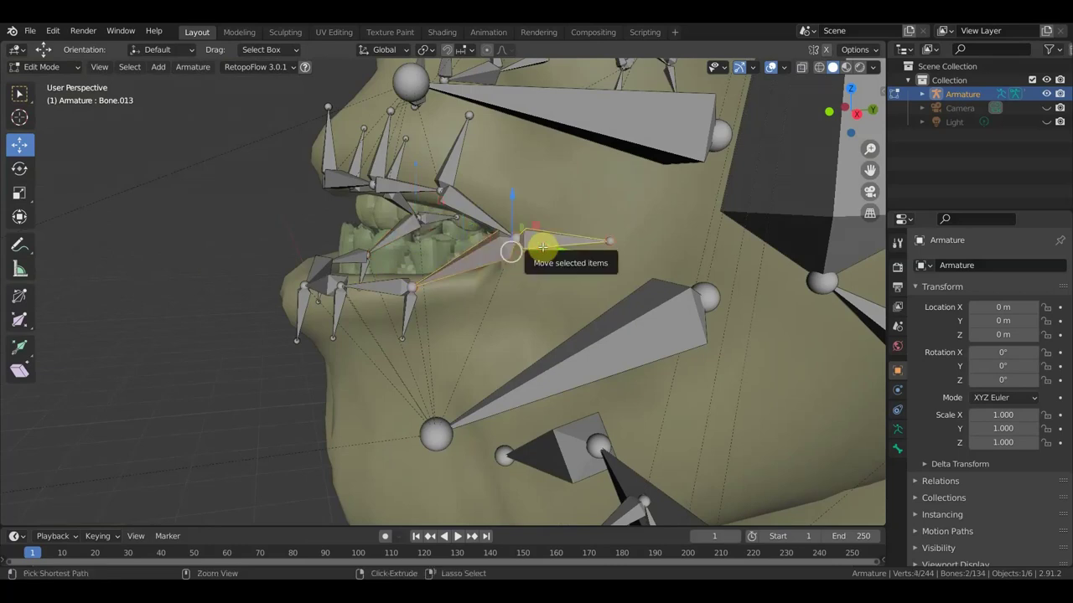
key(ctrl+p)
click(543, 248)
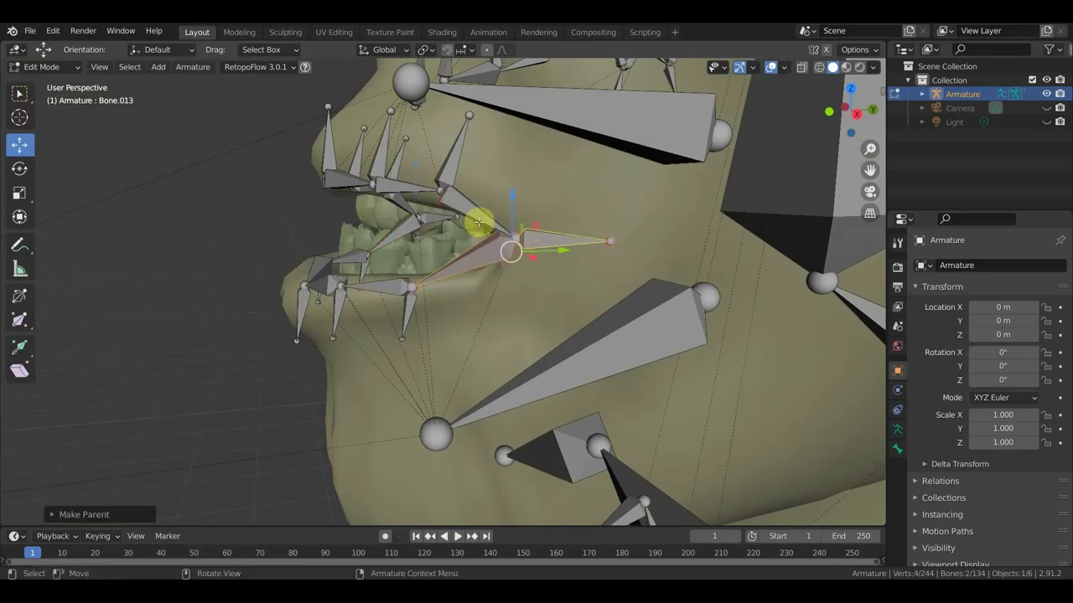
click(46, 67)
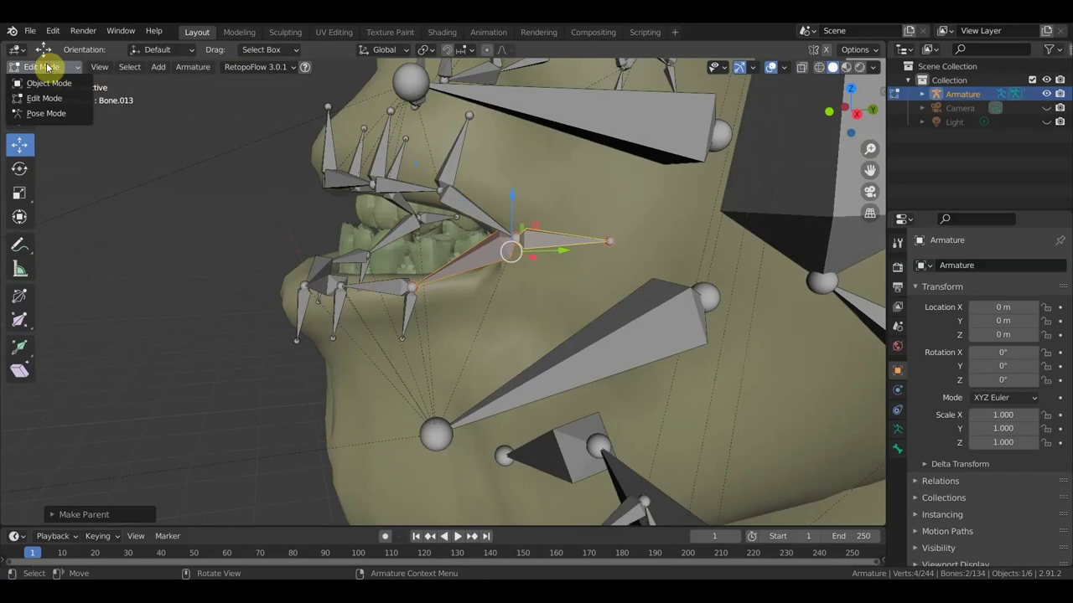
click(47, 113)
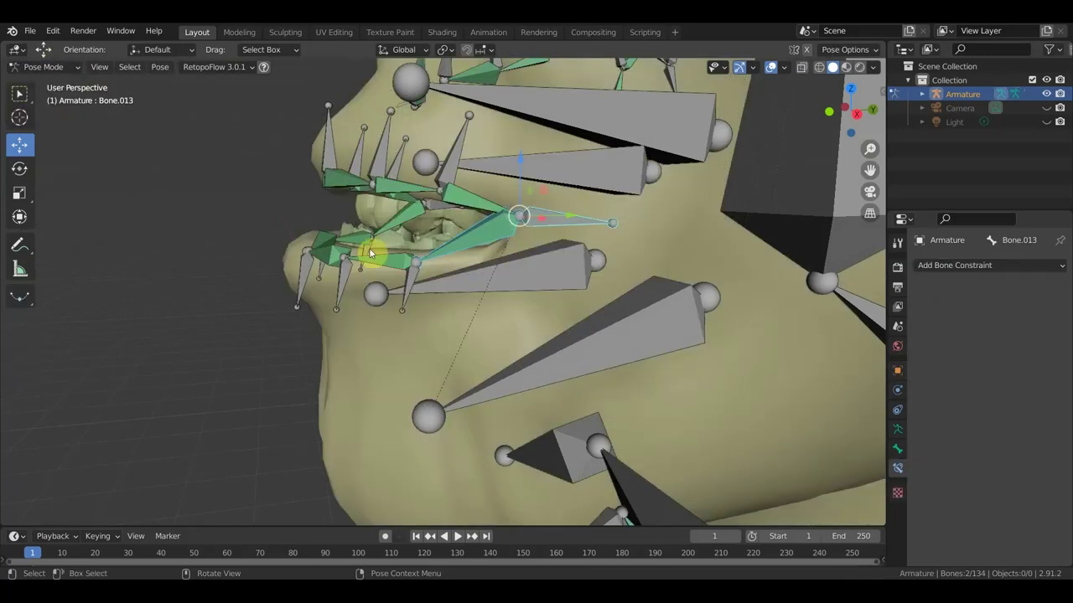
Test-rotate the jaw bone open.
click(668, 347)
scroll(671, 339, down, 3)
scroll(654, 336, up, 1)
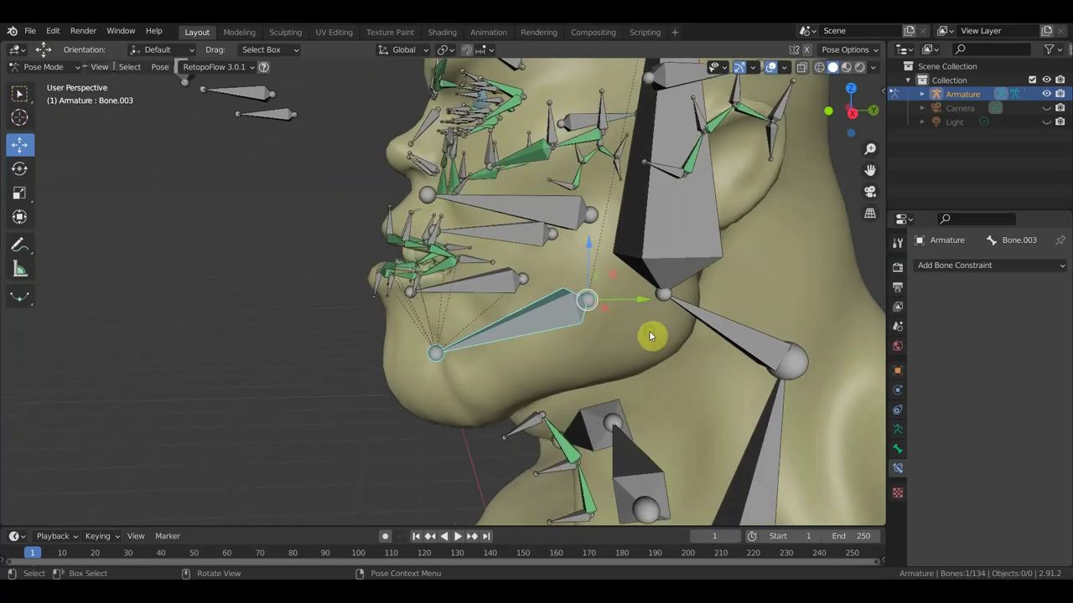
key(r)
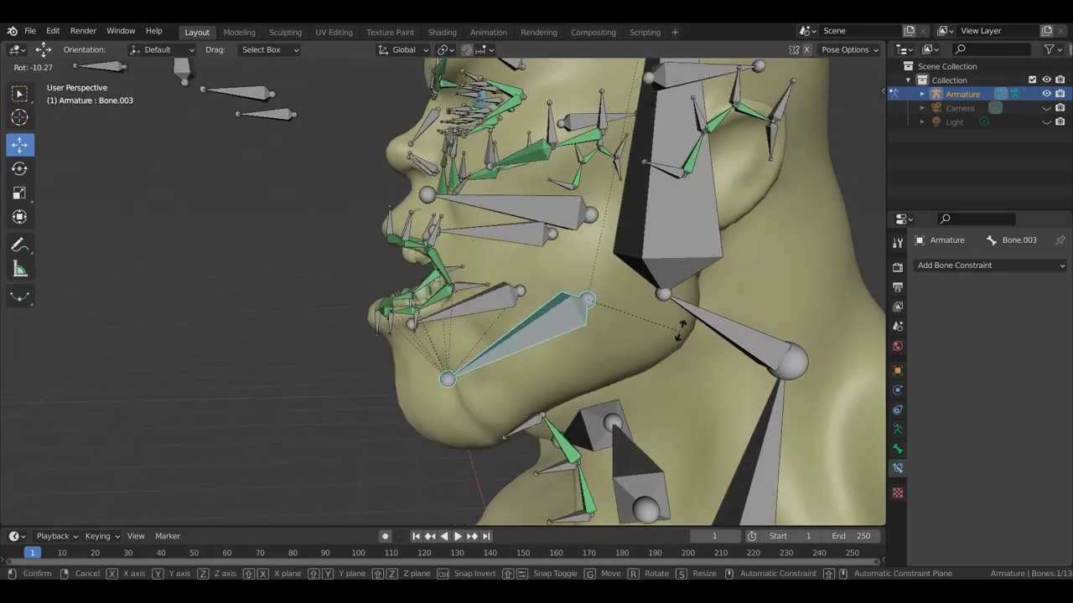
click(682, 345)
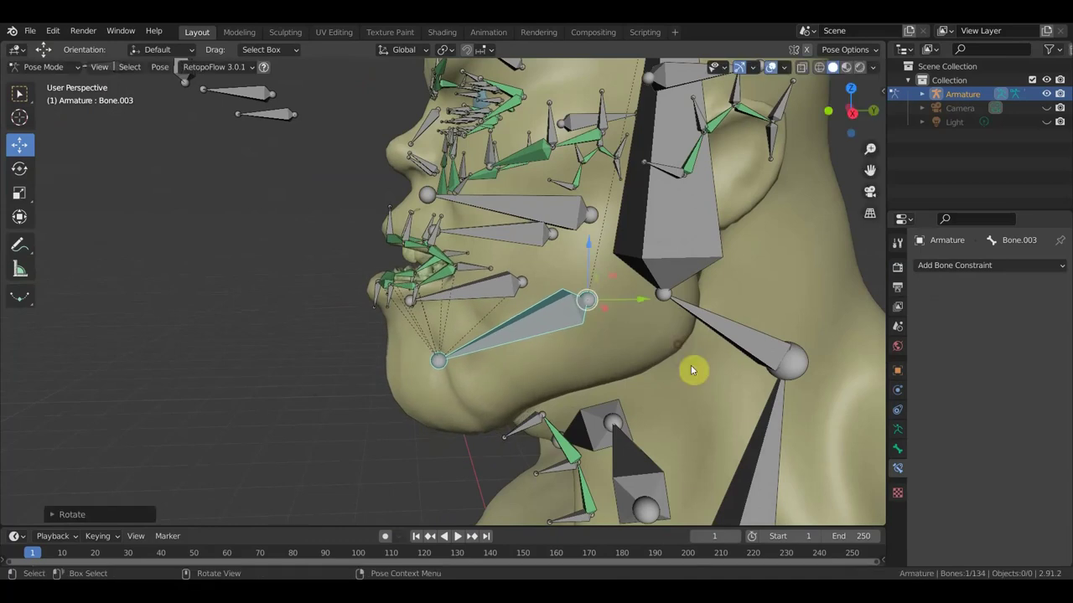
Swing the head around the neck bone and inspect it from a lower frontal view.
click(771, 365)
key(r)
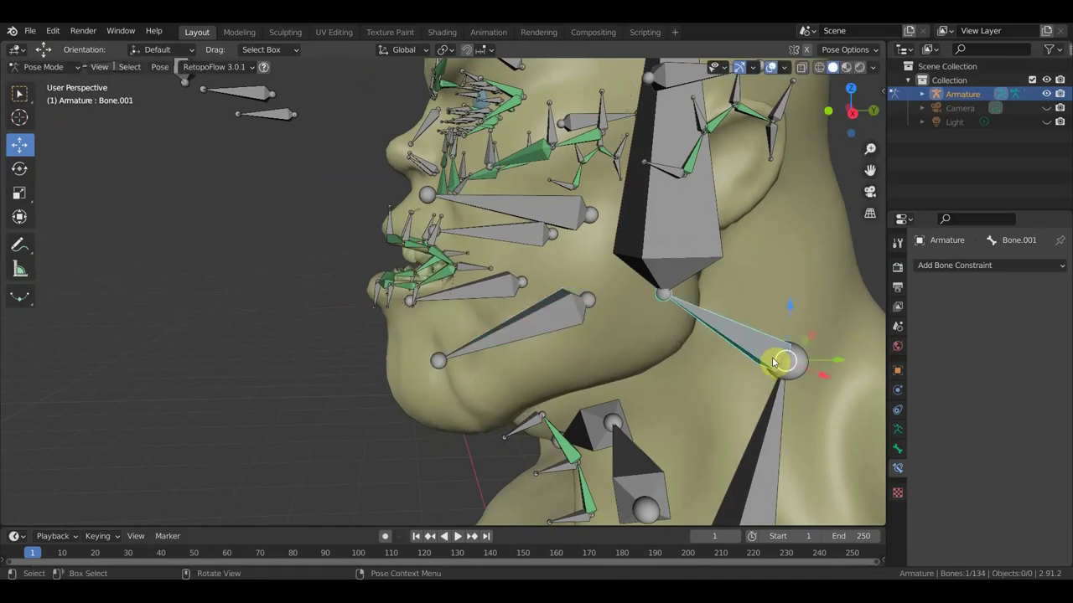
click(777, 370)
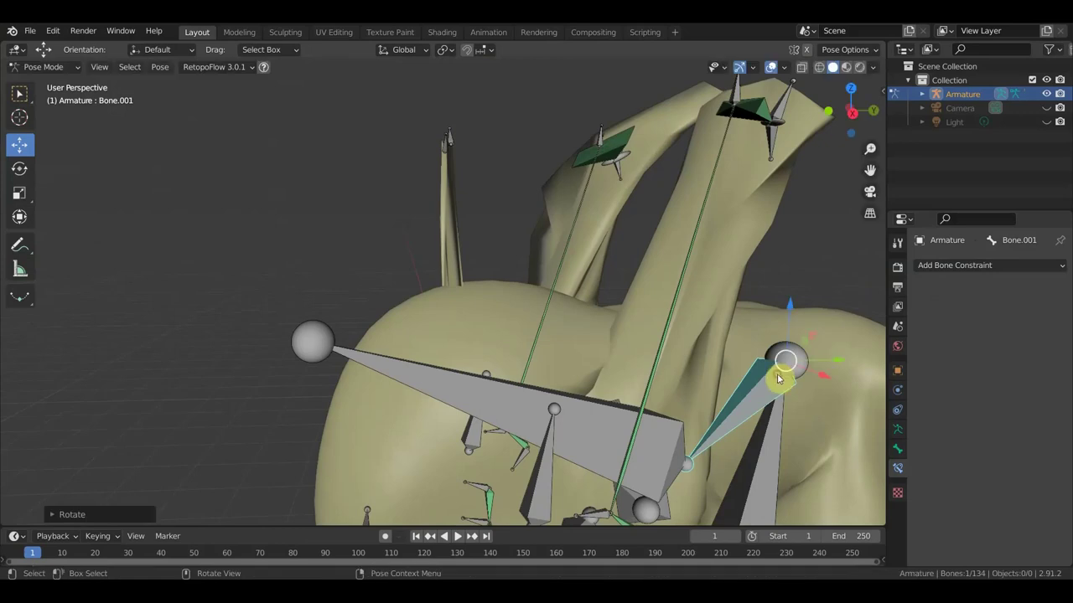
mouse_move(777, 371)
middle_down()
mouse_move(729, 365)
mouse_move(771, 287)
mouse_move(796, 330)
mouse_move(838, 335)
mouse_move(880, 316)
mouse_move(11, 307)
mouse_move(2, 272)
middle_up()
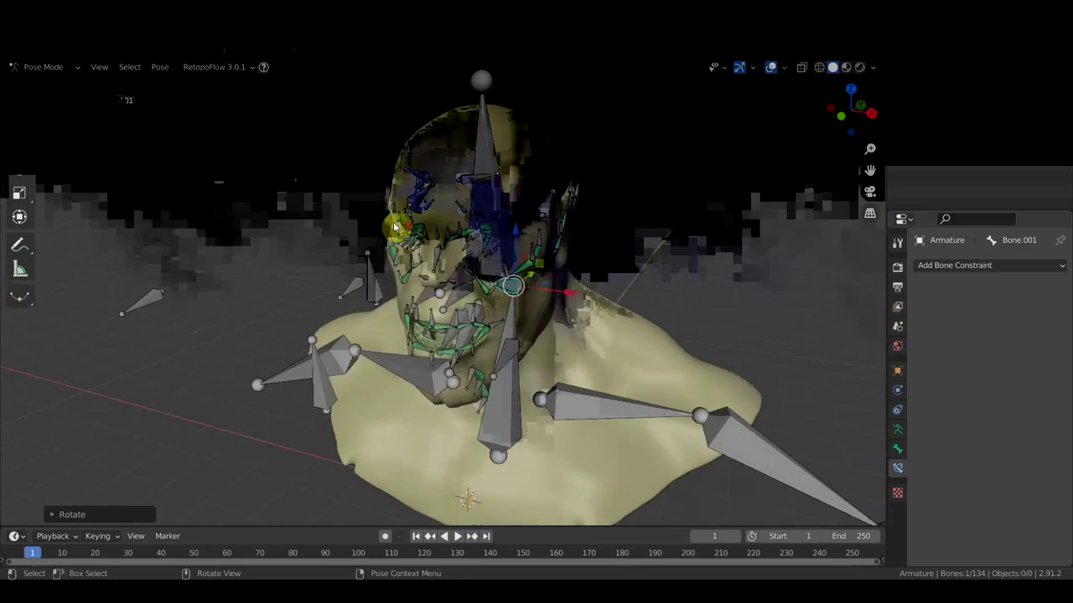
mouse_move(395, 227)
middle_down()
mouse_move(402, 220)
mouse_move(430, 246)
mouse_move(429, 226)
mouse_move(412, 215)
mouse_move(445, 247)
mouse_move(297, 225)
middle_up()
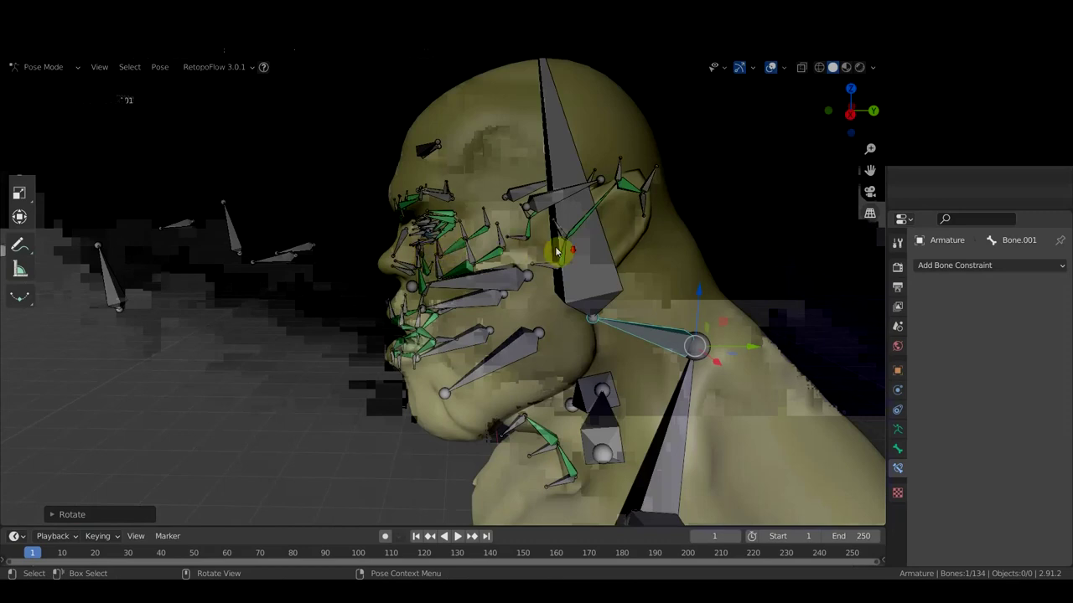
scroll(555, 251, down, 2)
Redo the head rotation test, then undo the head bones back to rest pose.
key(ctrl+z)
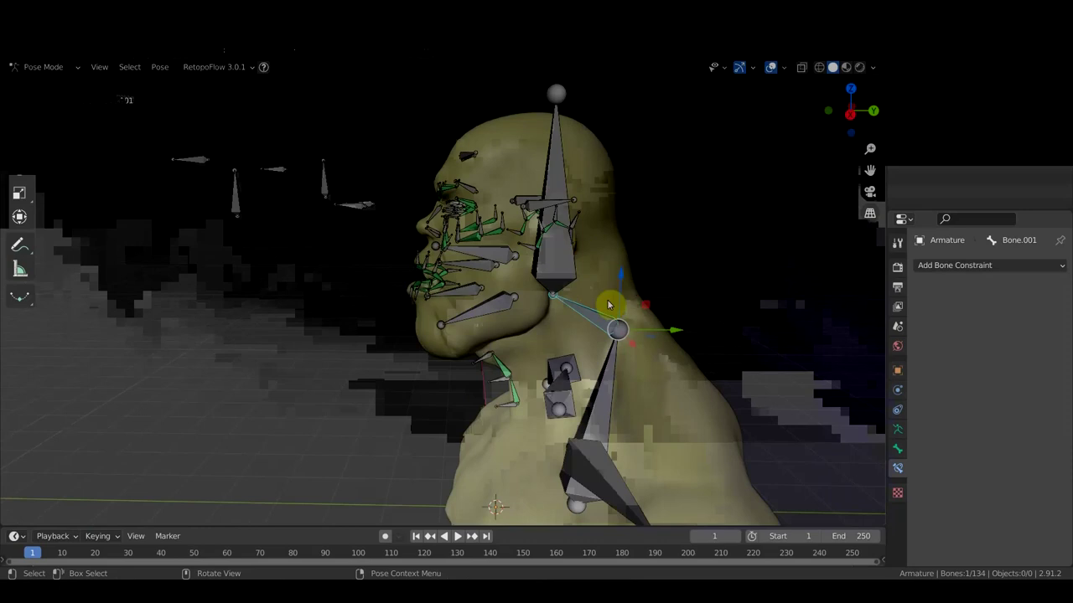
key(r)
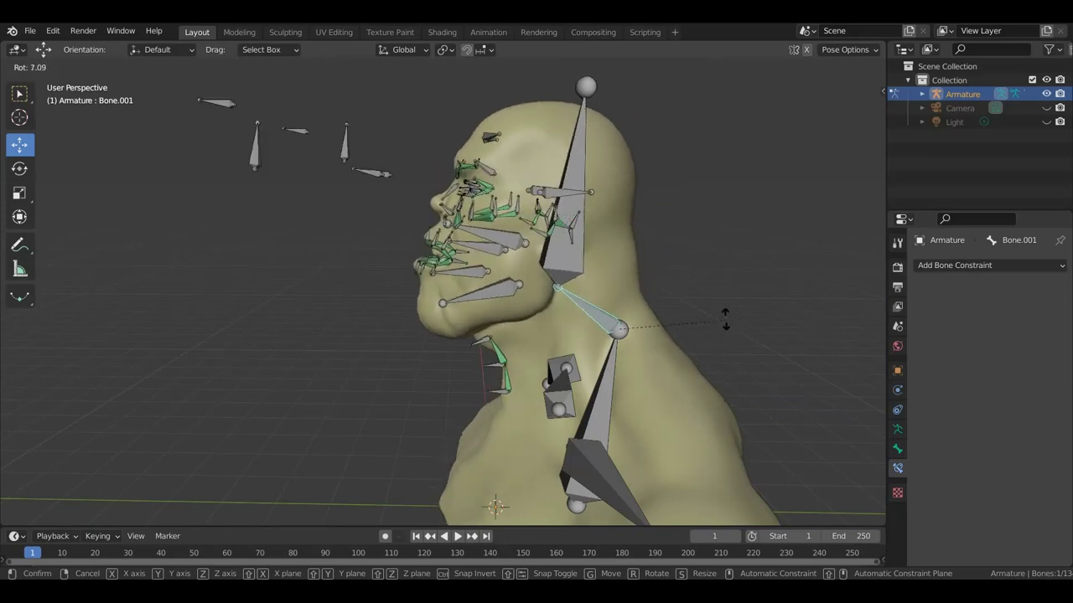
click(657, 293)
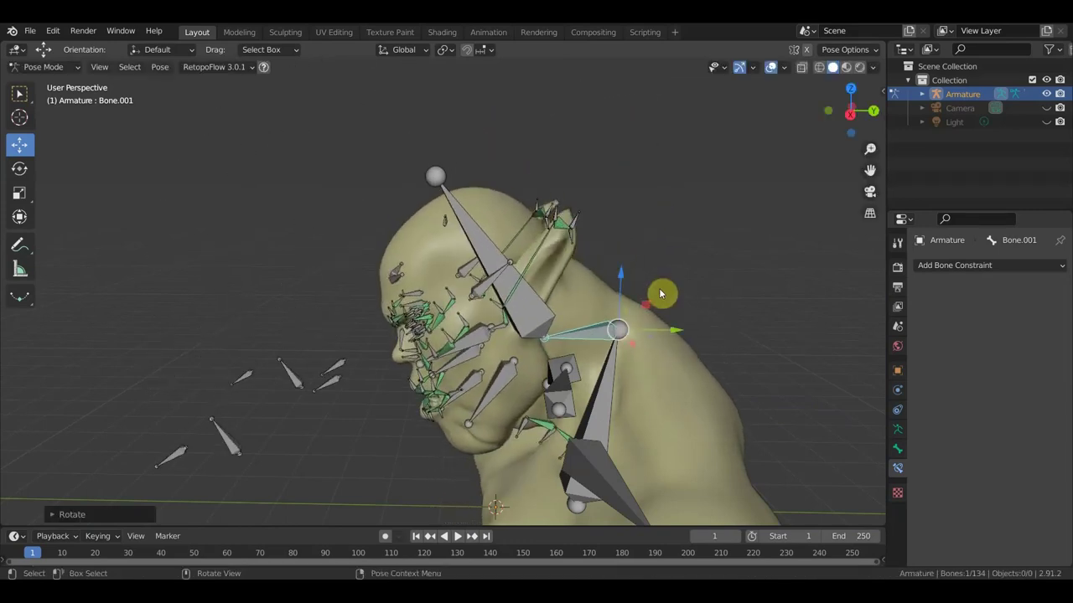
key(ctrl+z)
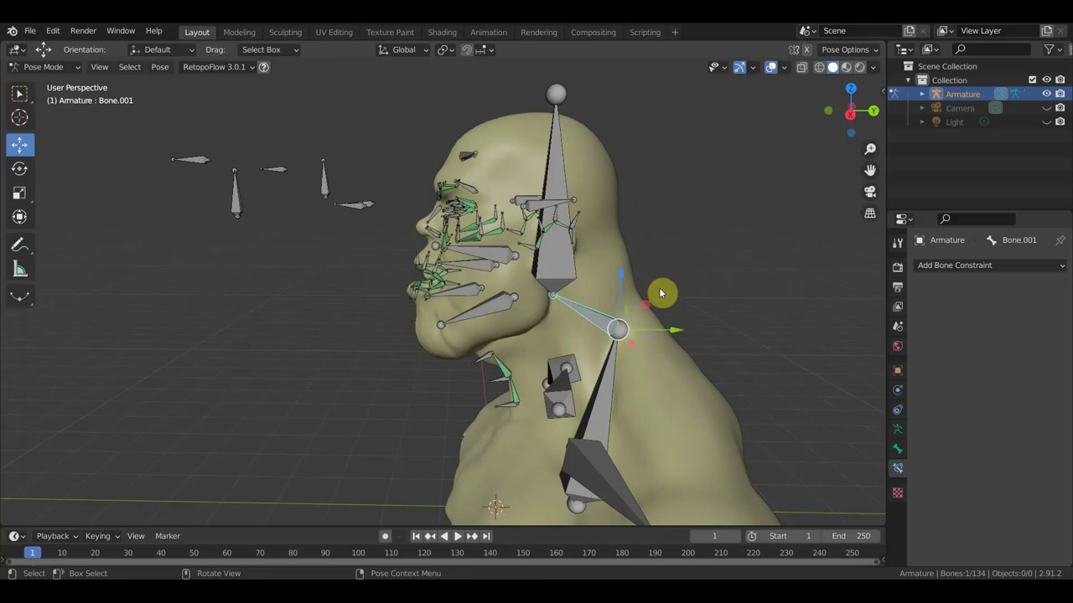
click(52, 67)
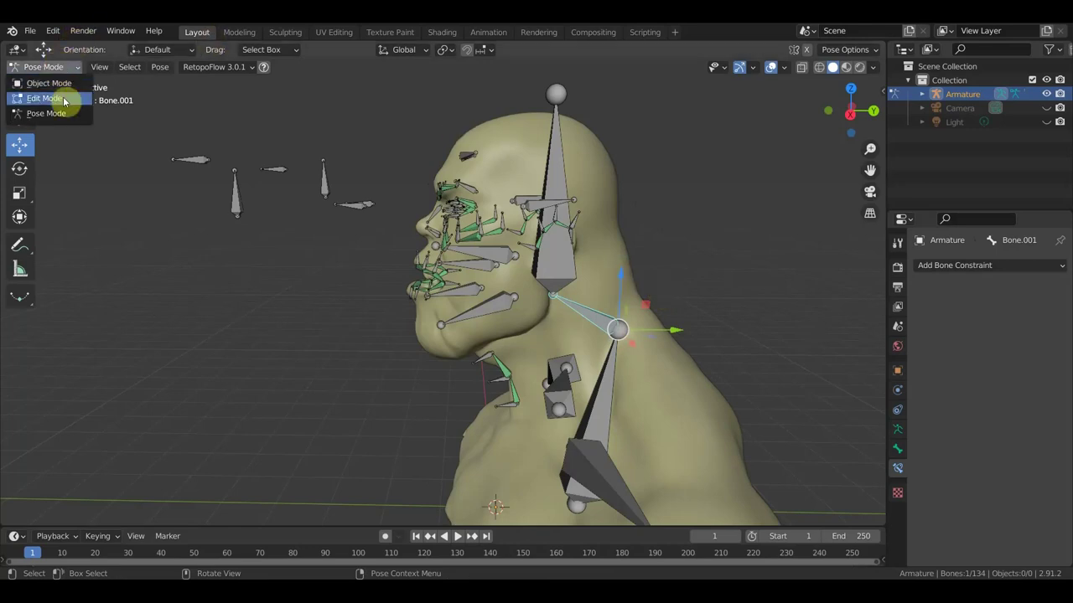
In Edit Mode, parent the ear-area bones on both sides to head bone Bone.002 with Keep Offset.
click(51, 98)
scroll(624, 201, up, 3)
middle_drag(624, 202, 701, 154)
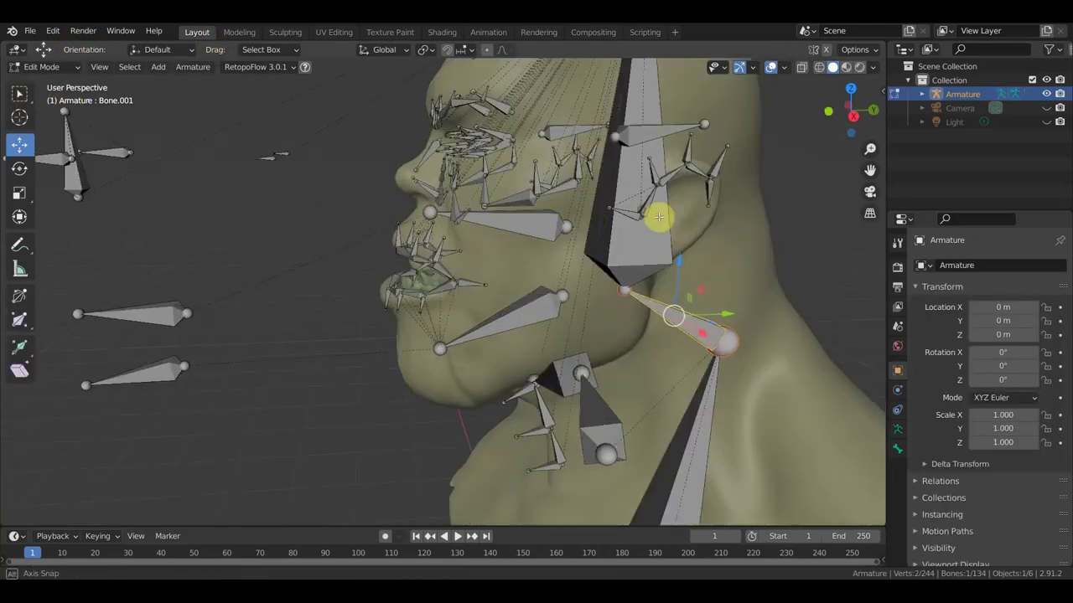
click(687, 152)
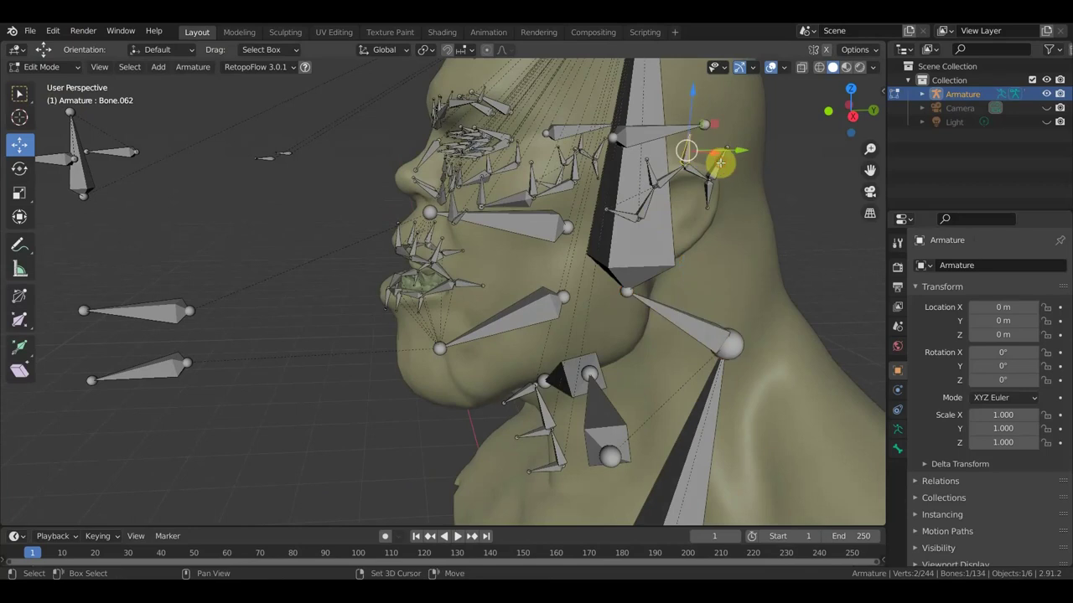
click(680, 211)
middle_drag(677, 220, 331, 143)
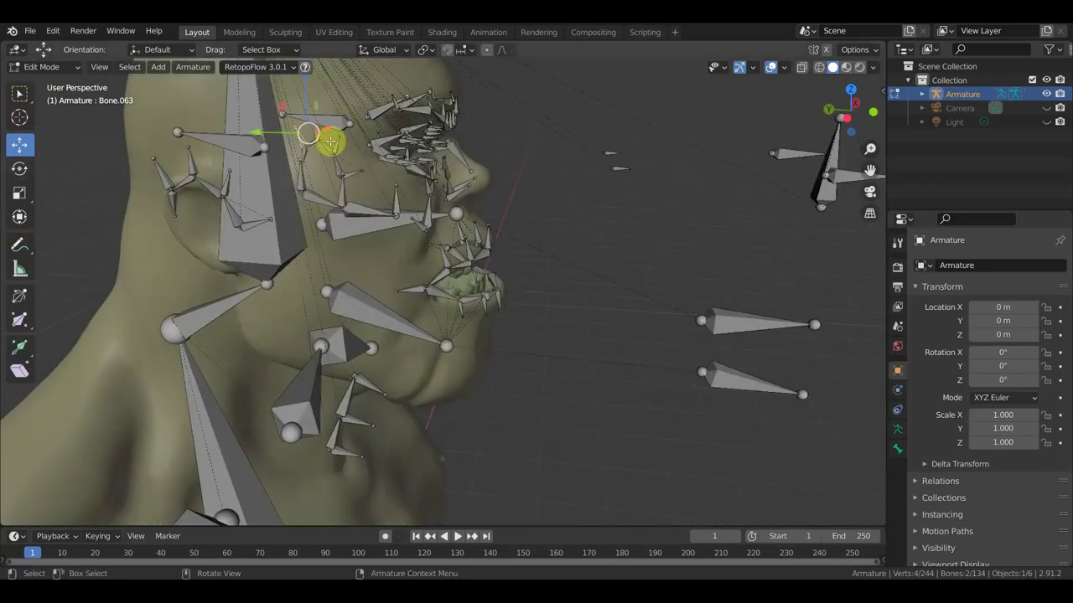
shift+click(192, 160)
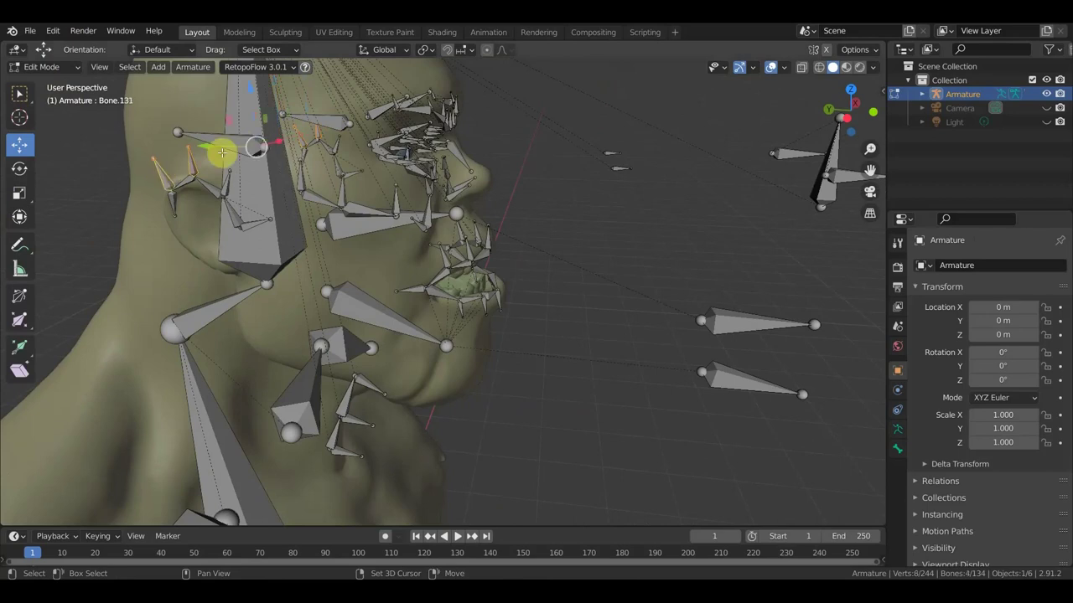
middle_drag(215, 151, 246, 145)
shift+click(302, 143)
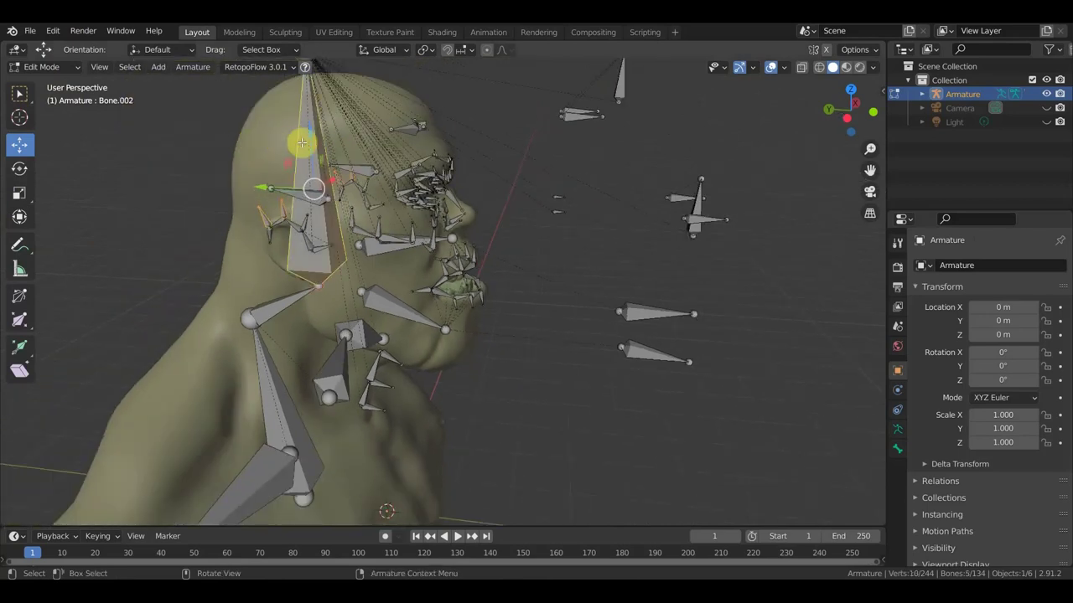
key(ctrl+p)
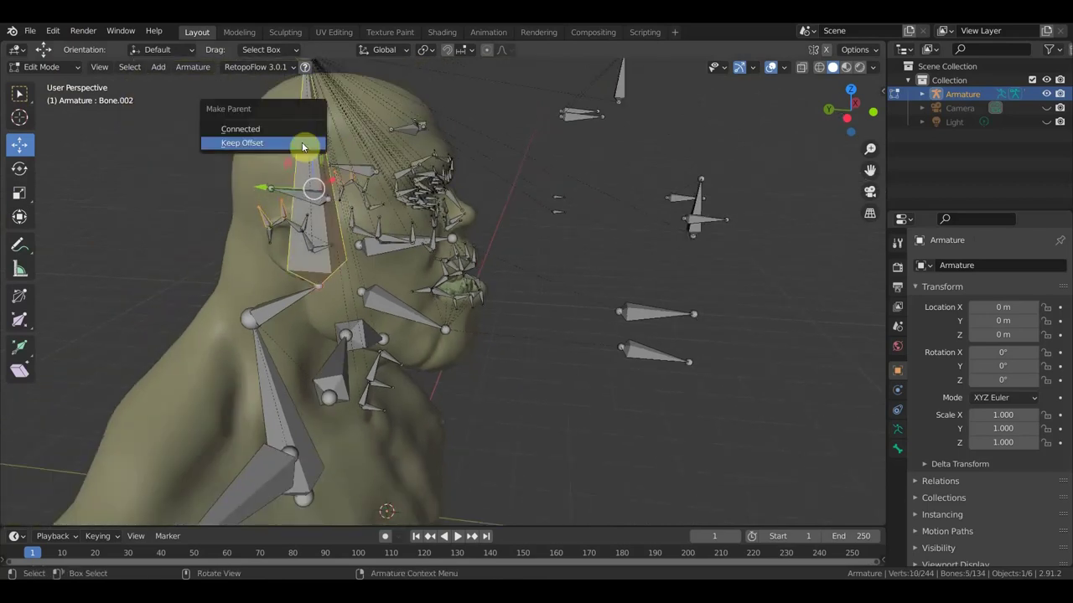
click(302, 144)
Switch to Pose Mode and frame the selected bone in right-side orthographic view.
click(37, 67)
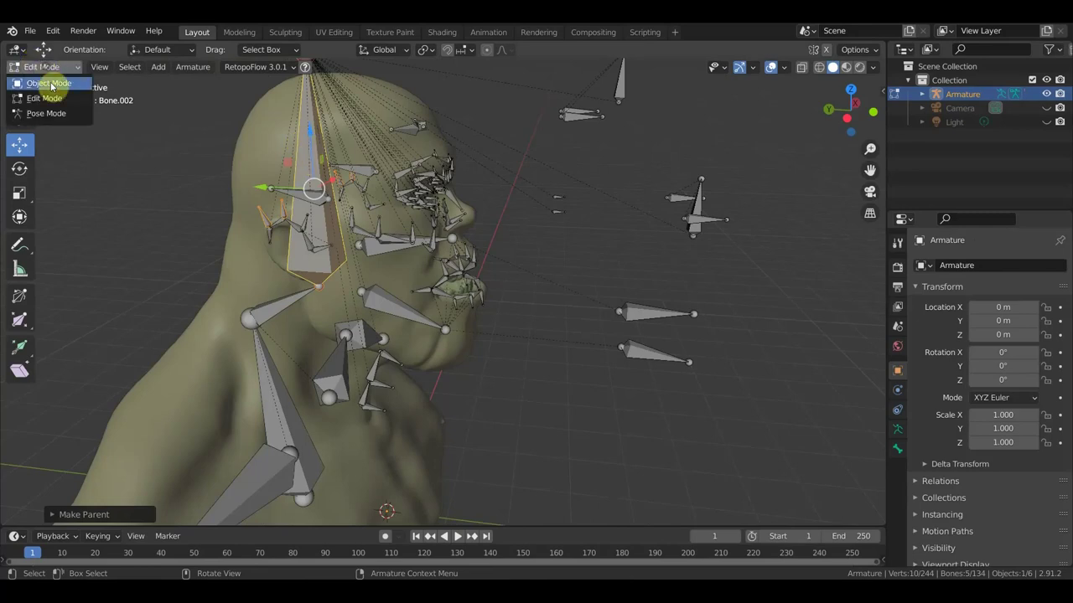
click(55, 112)
key(KP_3)
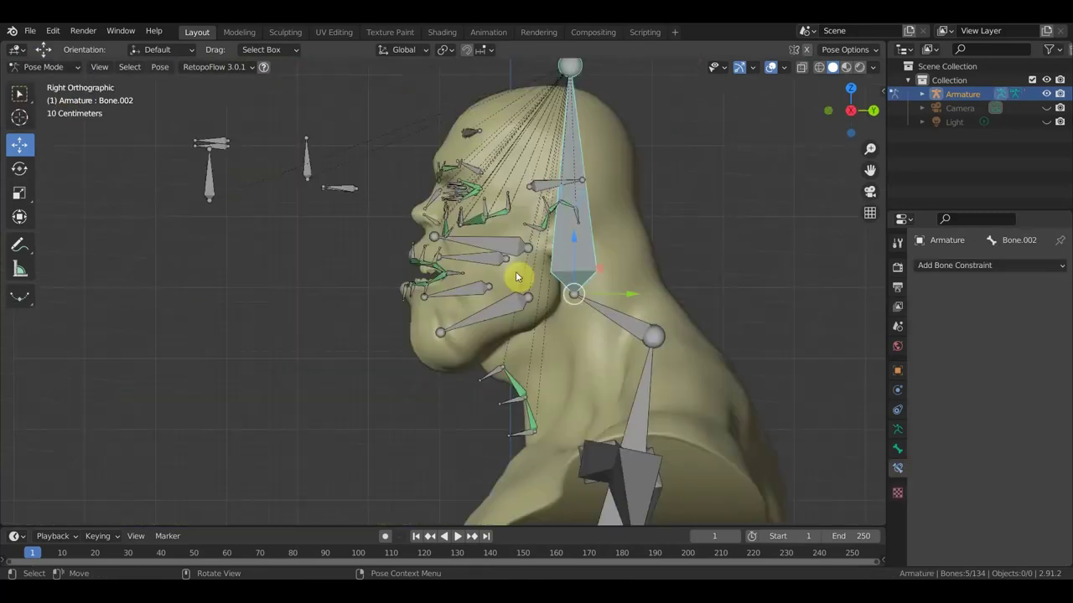
scroll(528, 290, down, 2)
key(KP_Decimal)
Tilt the head twice around the neck bone to check the ear bones follow.
shift+middle_drag(586, 292, 506, 224)
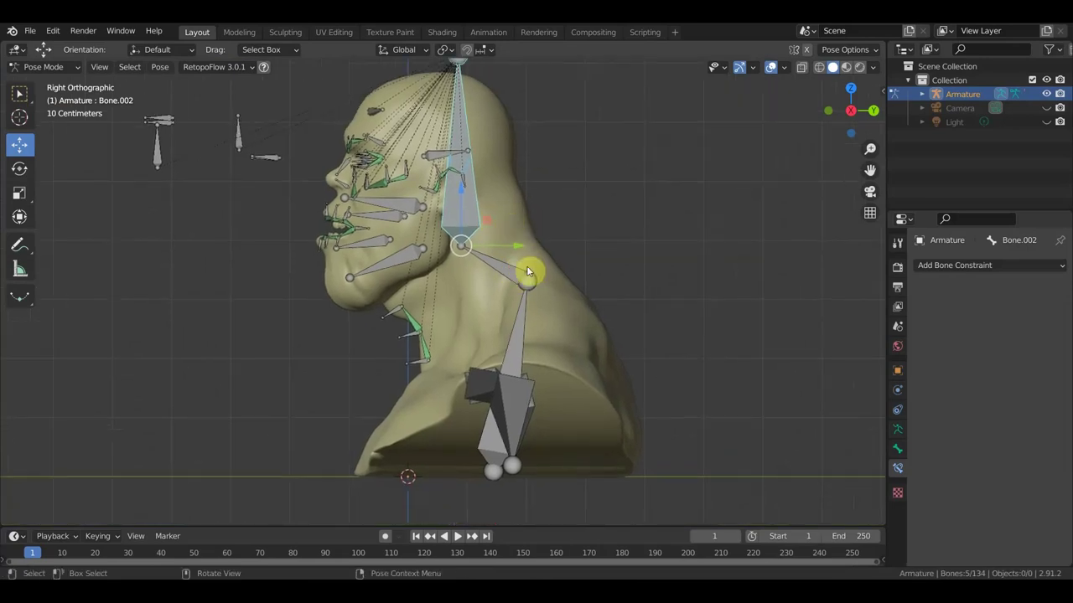
click(572, 279)
key(r)
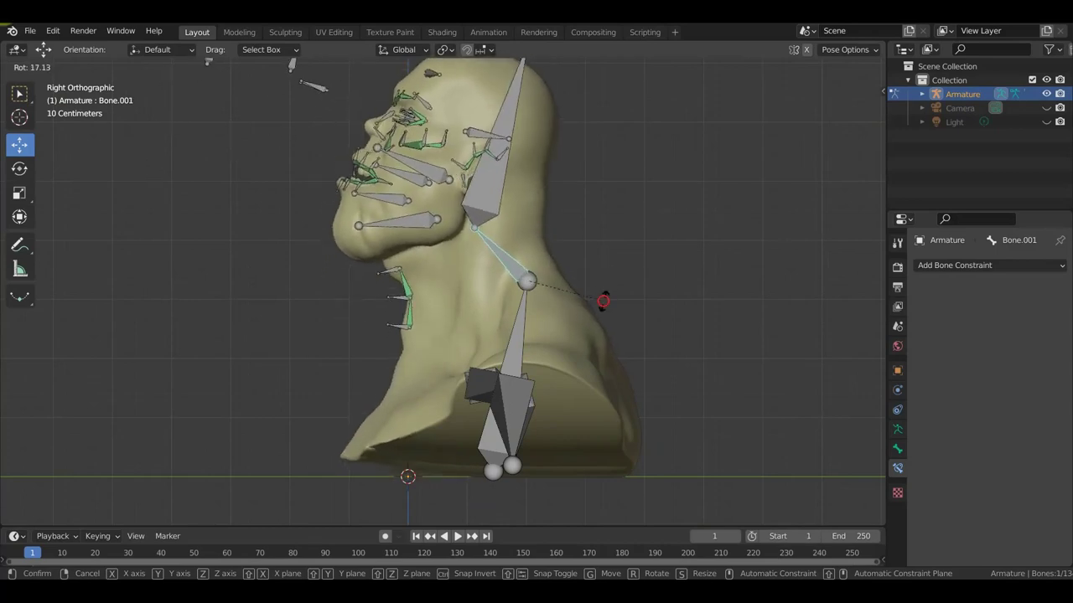
click(610, 288)
mouse_move(610, 293)
middle_down()
mouse_move(817, 346)
mouse_move(732, 311)
mouse_move(550, 316)
mouse_move(610, 289)
middle_up()
key(r)
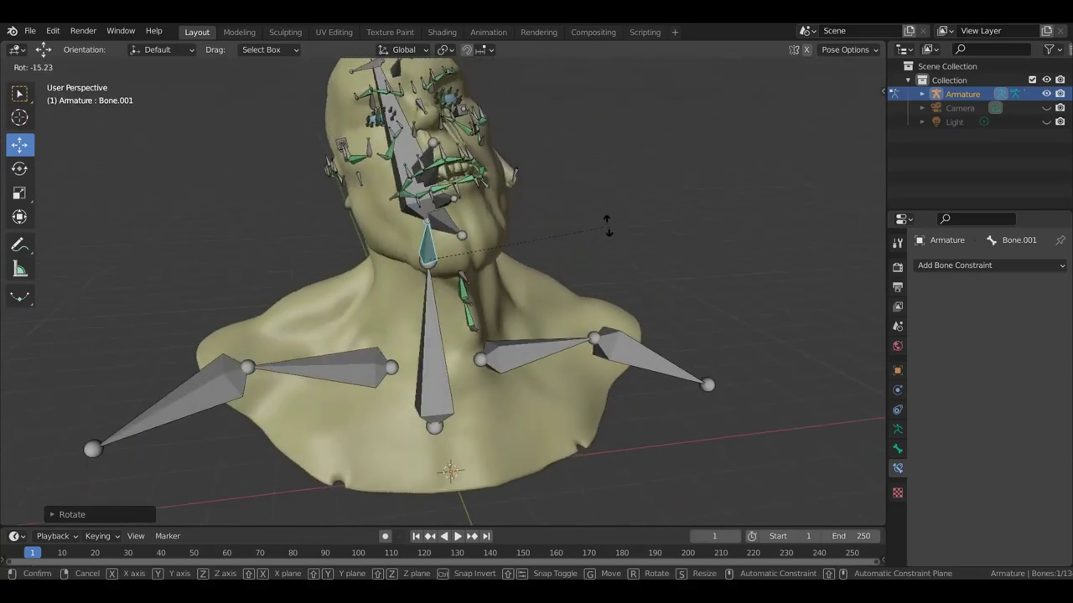
click(553, 247)
Inspect the neck from the side, return the head upright and select the large head bone.
middle_drag(553, 246, 417, 283)
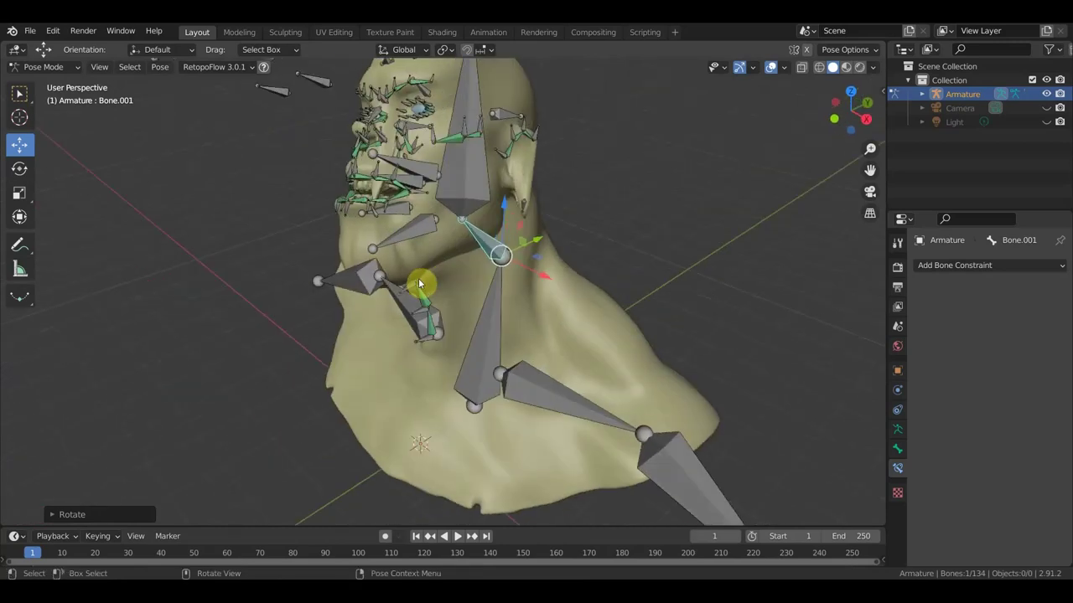
scroll(418, 278, up, 2)
scroll(423, 275, up, 2)
scroll(428, 270, up, 2)
scroll(423, 271, down, 2)
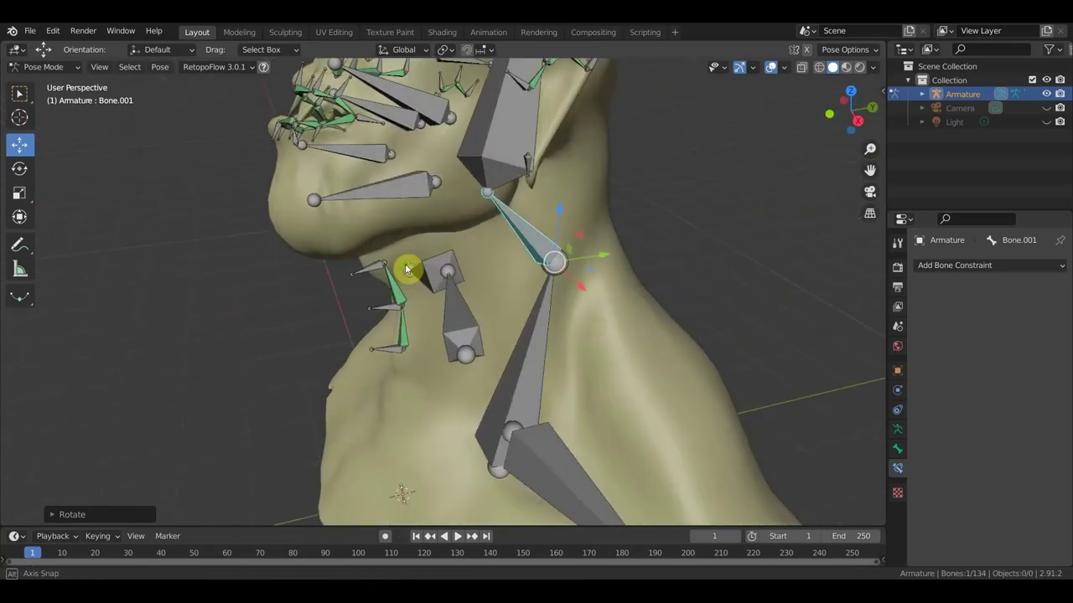
middle_drag(410, 271, 450, 247)
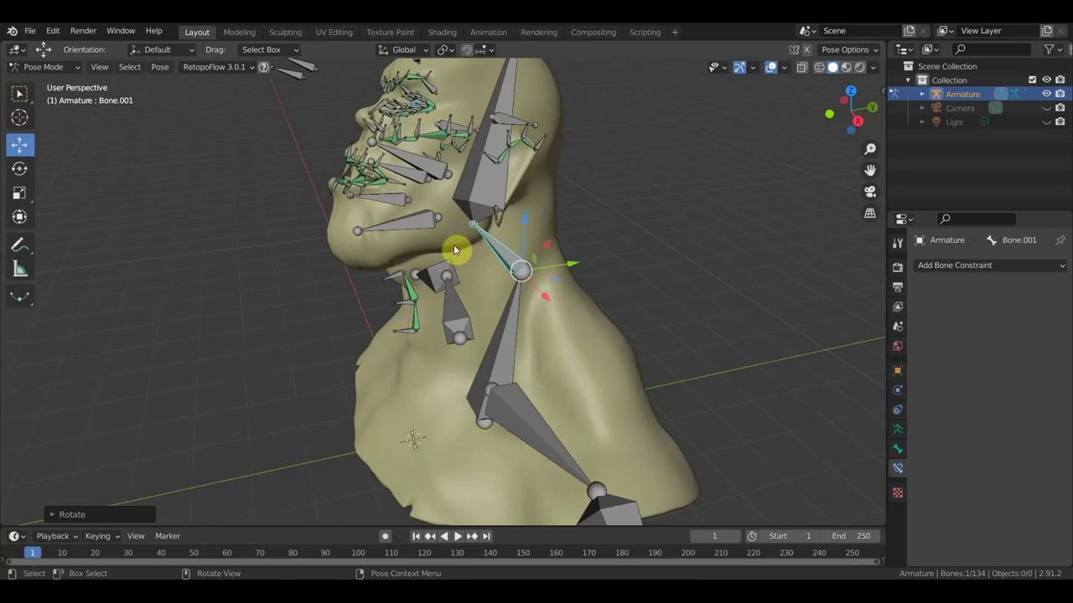
key(ctrl+z)
key(ctrl+z)
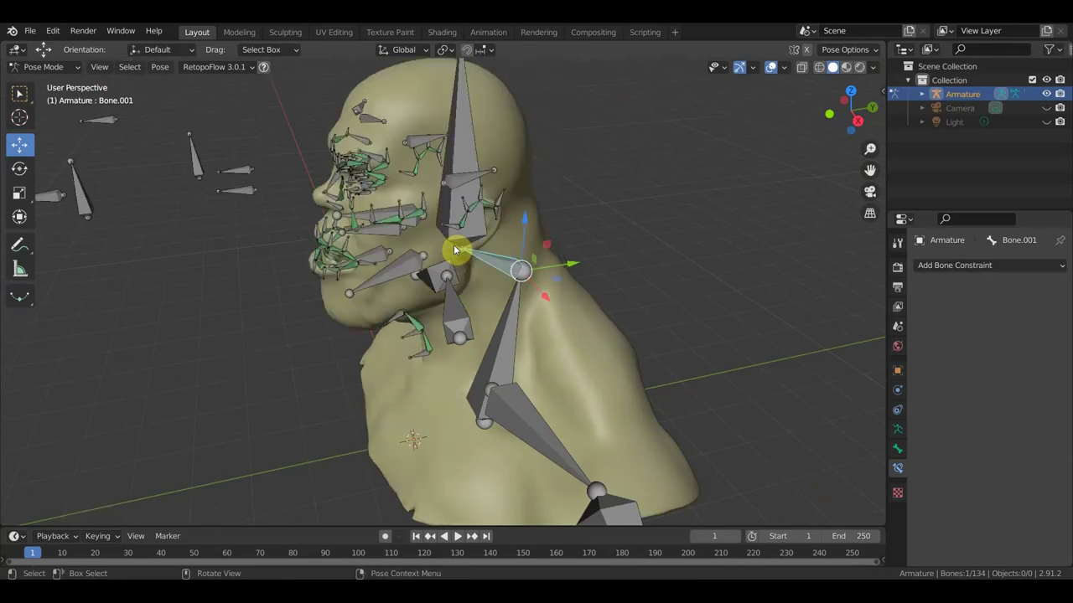
click(454, 248)
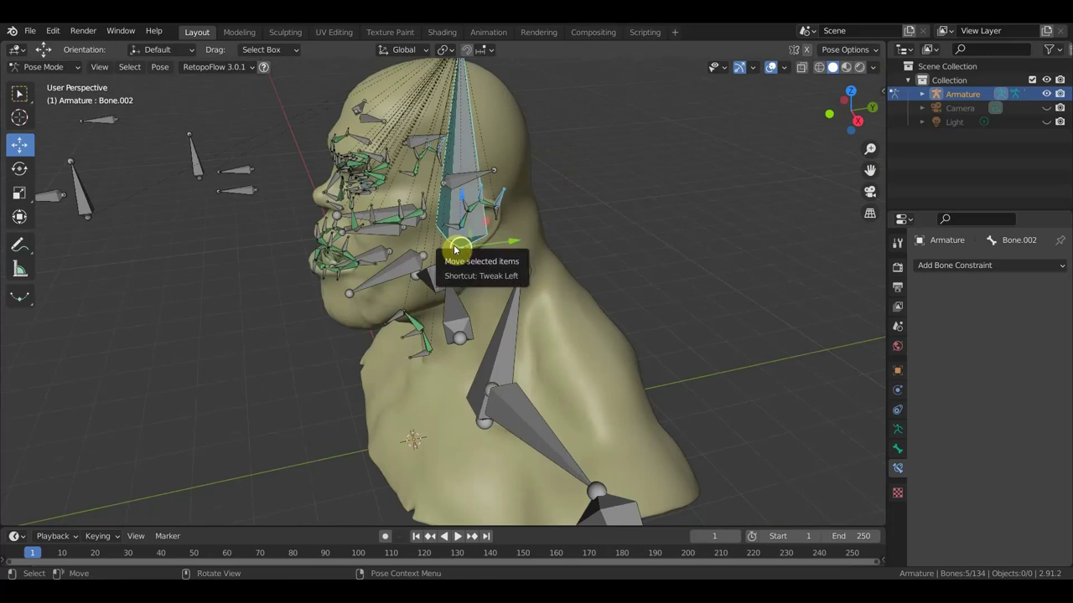
Select the small ear bone Bone.061 and put the armature in Pose Mode.
key(Tab)
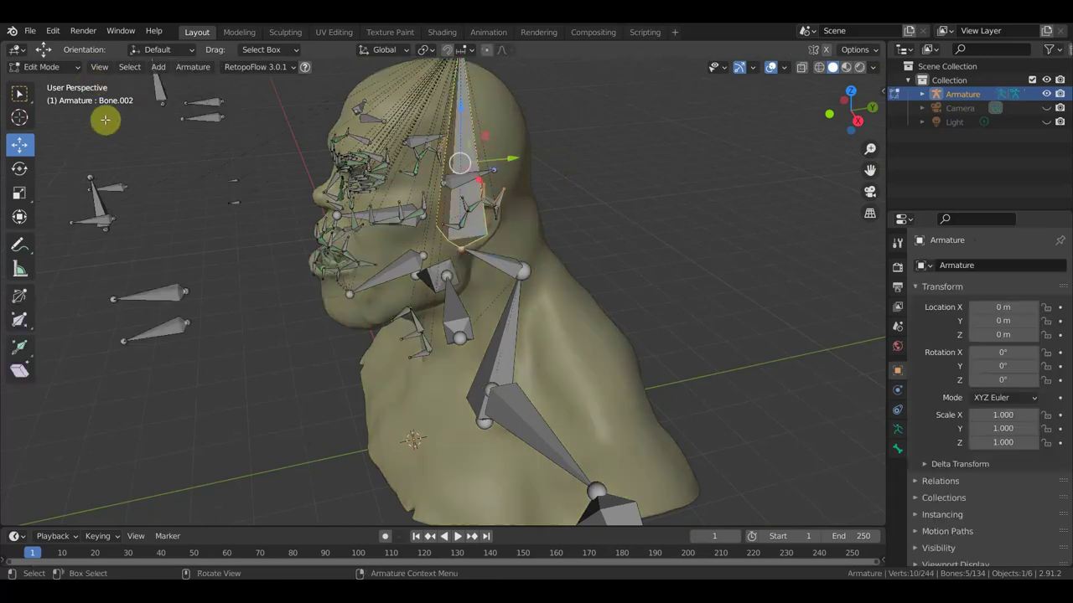
scroll(144, 131, up, 2)
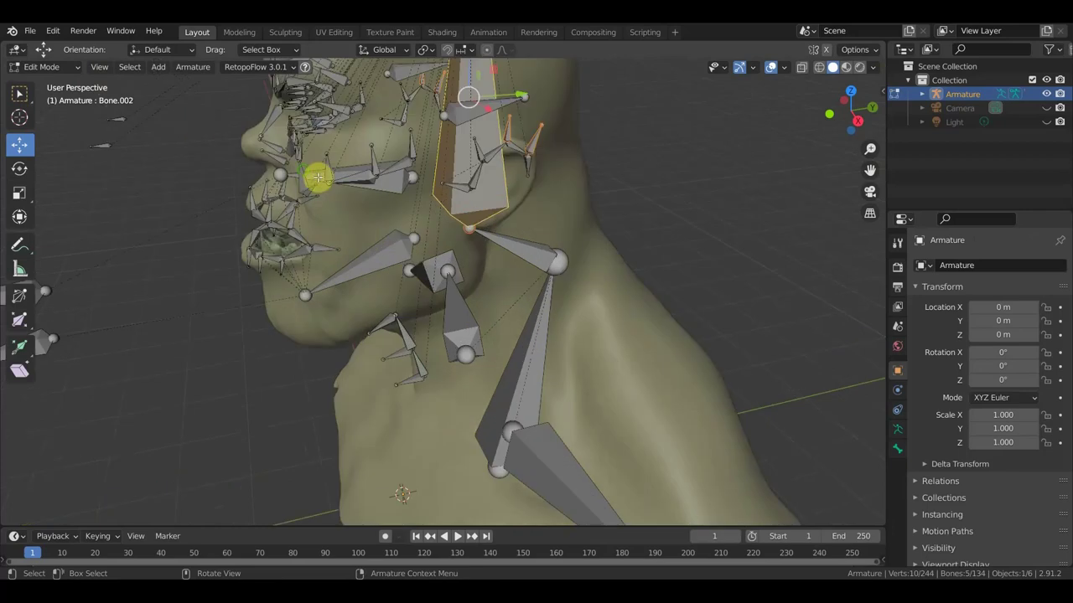
scroll(318, 173, up, 2)
middle_drag(380, 150, 377, 245)
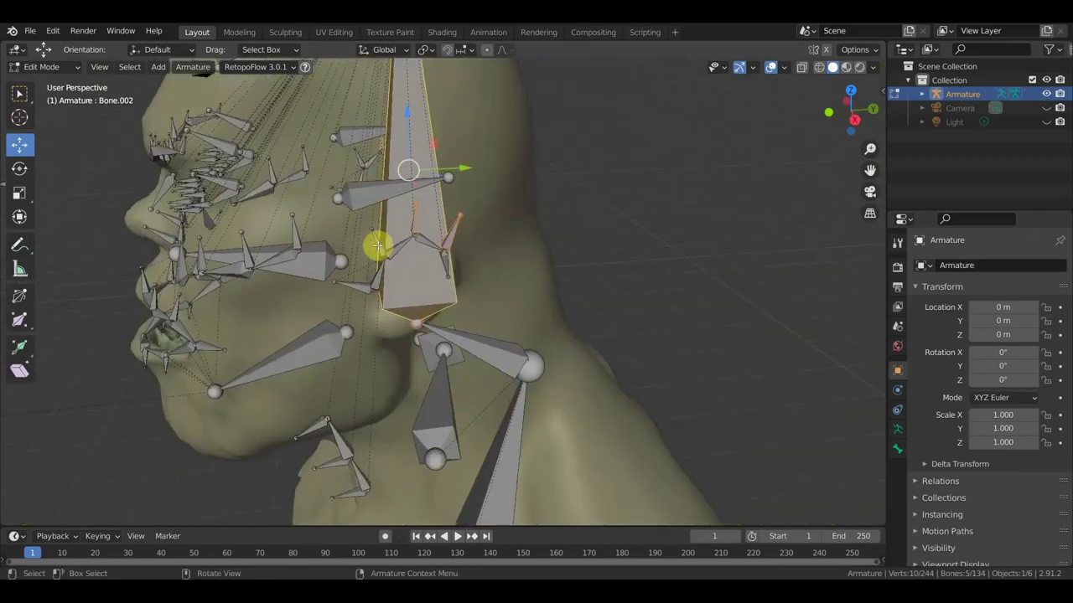
click(449, 268)
middle_drag(455, 268, 419, 239)
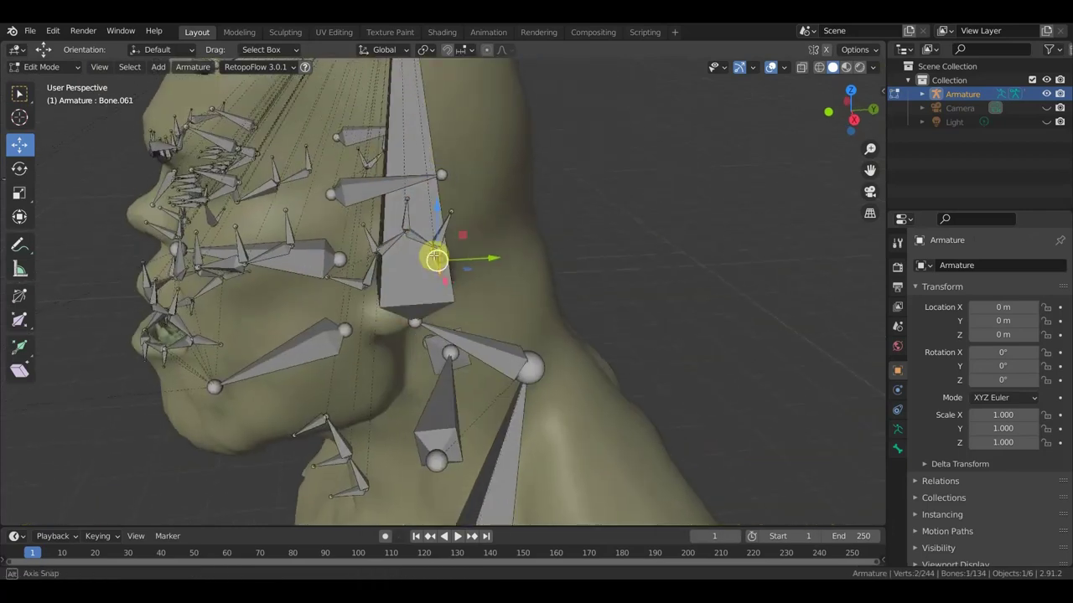
click(59, 67)
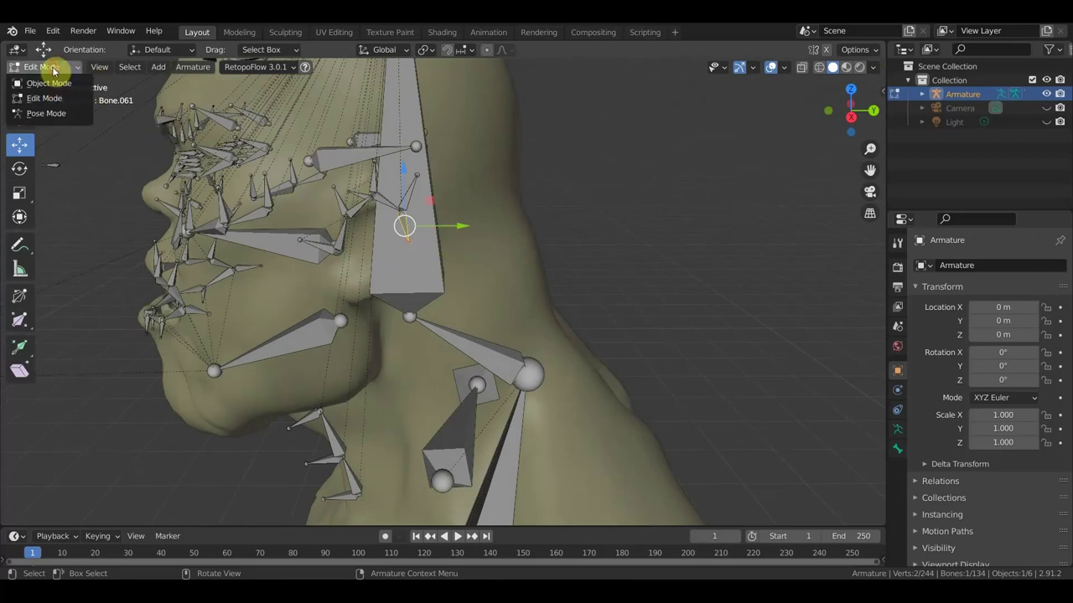
click(54, 111)
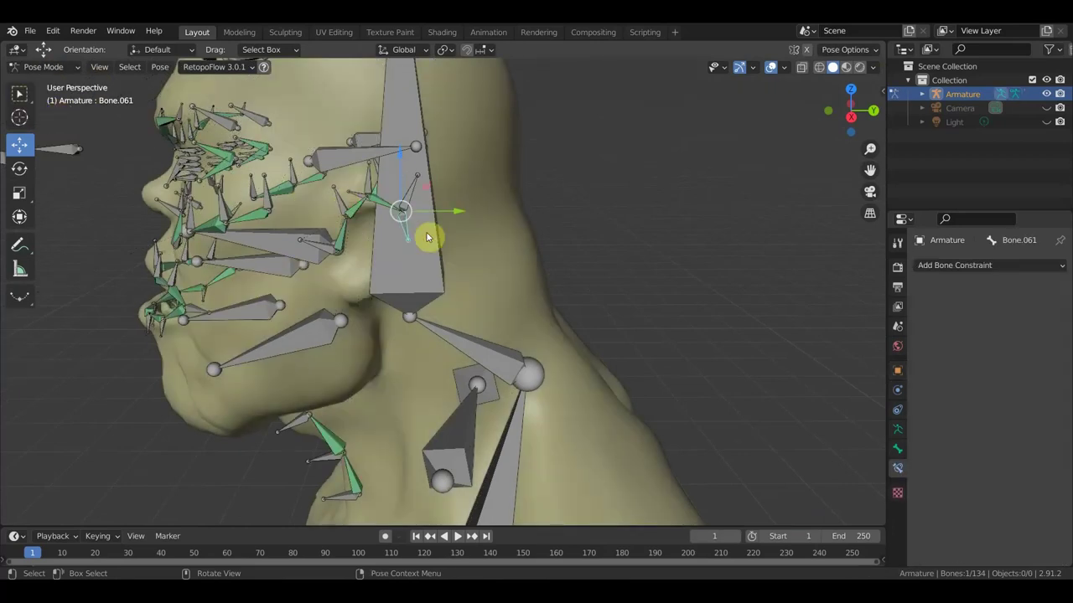
Try a Stretch To constraint on Bone.061, then undo it.
middle_drag(426, 237, 431, 242)
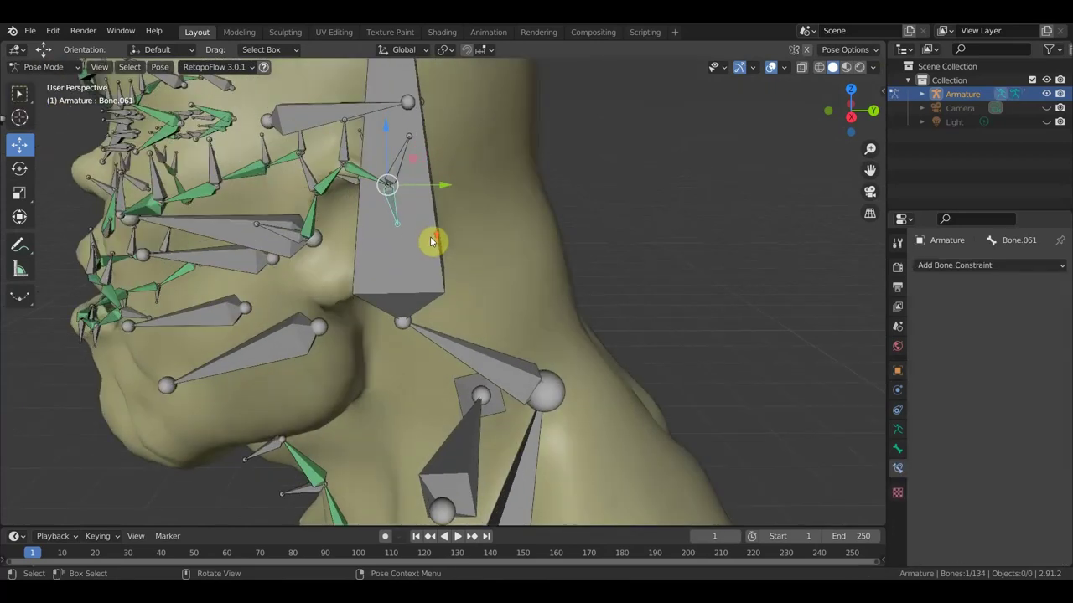
key(ctrl+shift+c)
click(401, 201)
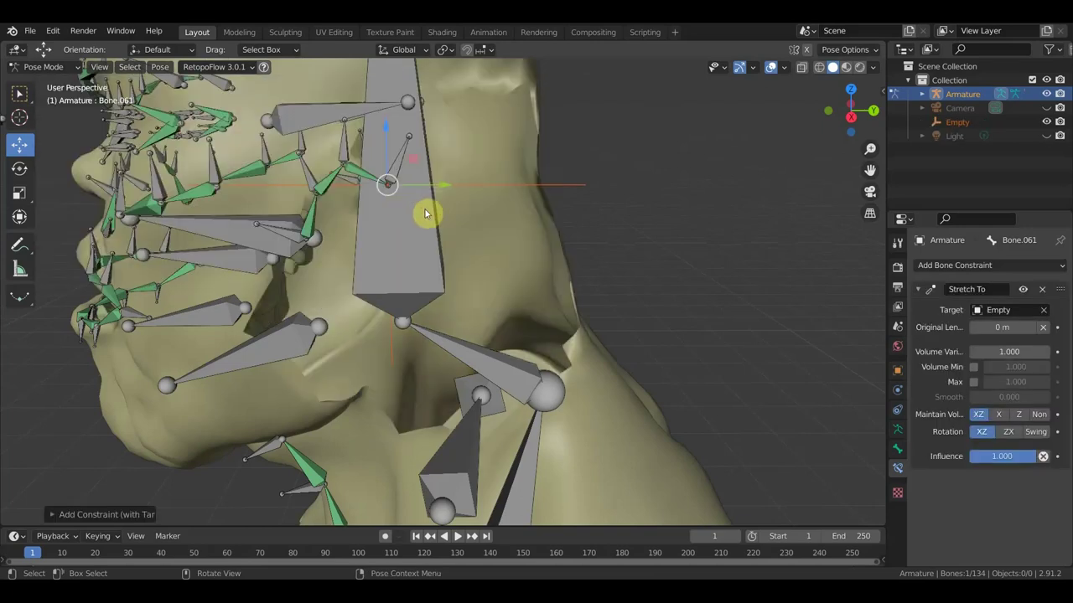
mouse_move(425, 215)
middle_down()
mouse_move(419, 221)
mouse_move(470, 220)
middle_up()
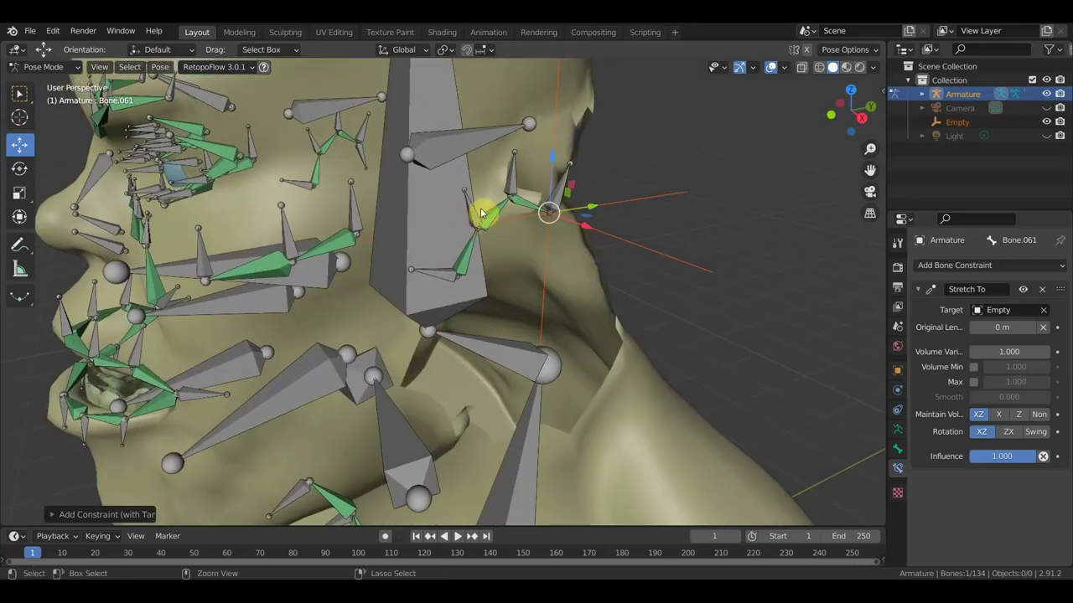
key(ctrl+z)
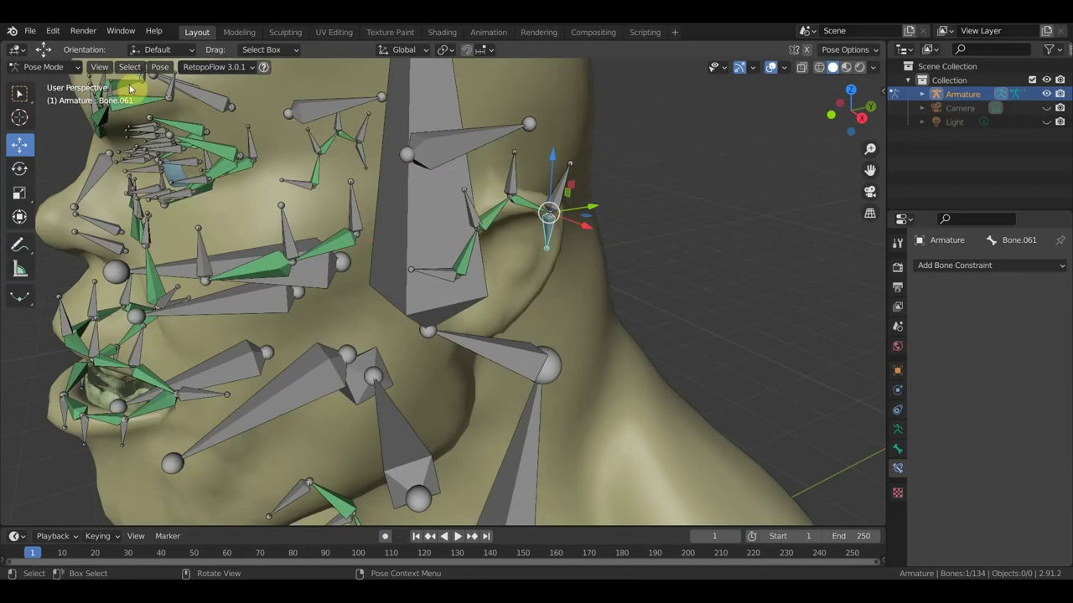
click(42, 67)
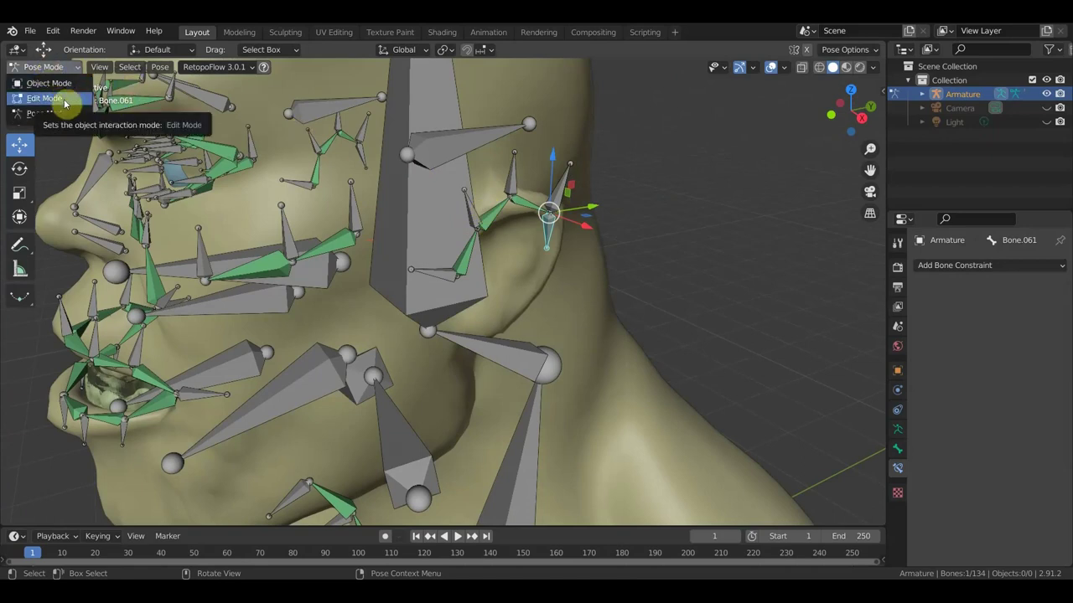
In Edit Mode, delete the two stray bones beside the ear, leaving 132 bones.
click(50, 101)
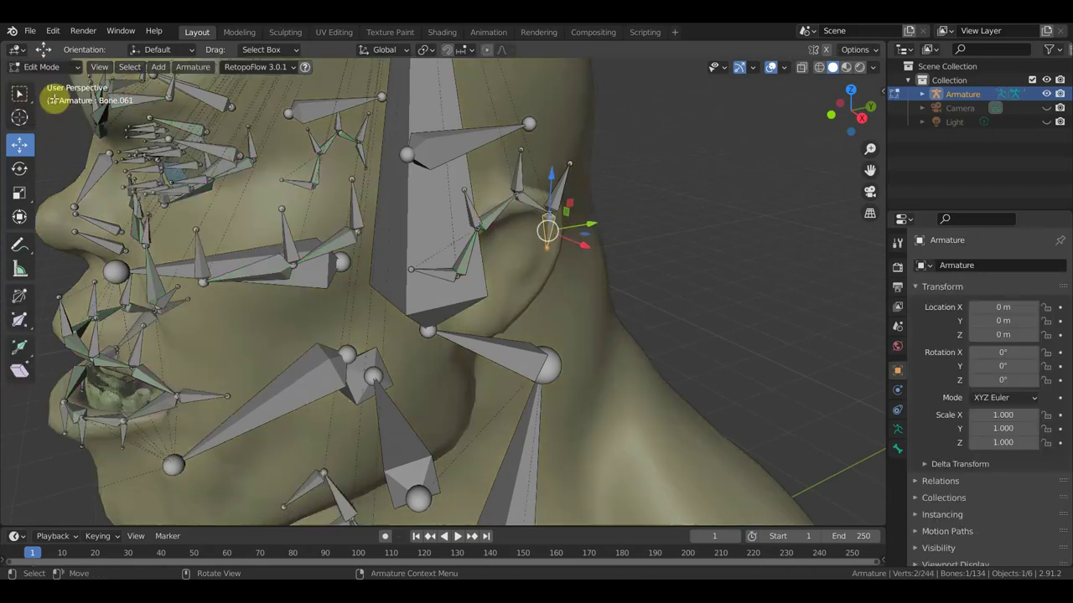
key(x)
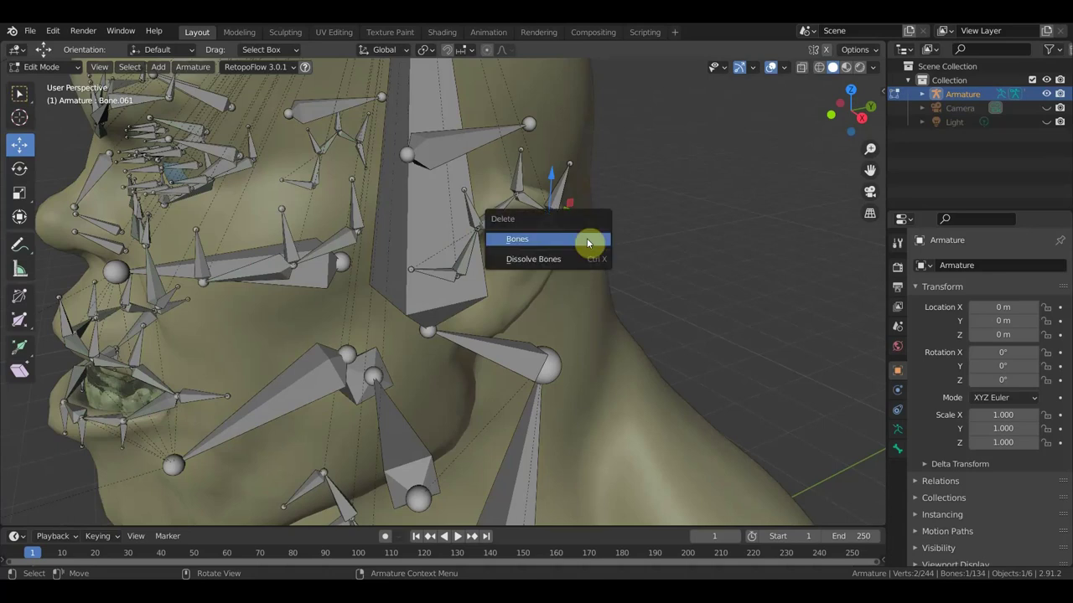
click(587, 243)
mouse_move(586, 237)
middle_down()
mouse_move(511, 251)
mouse_move(776, 251)
mouse_move(562, 215)
middle_up()
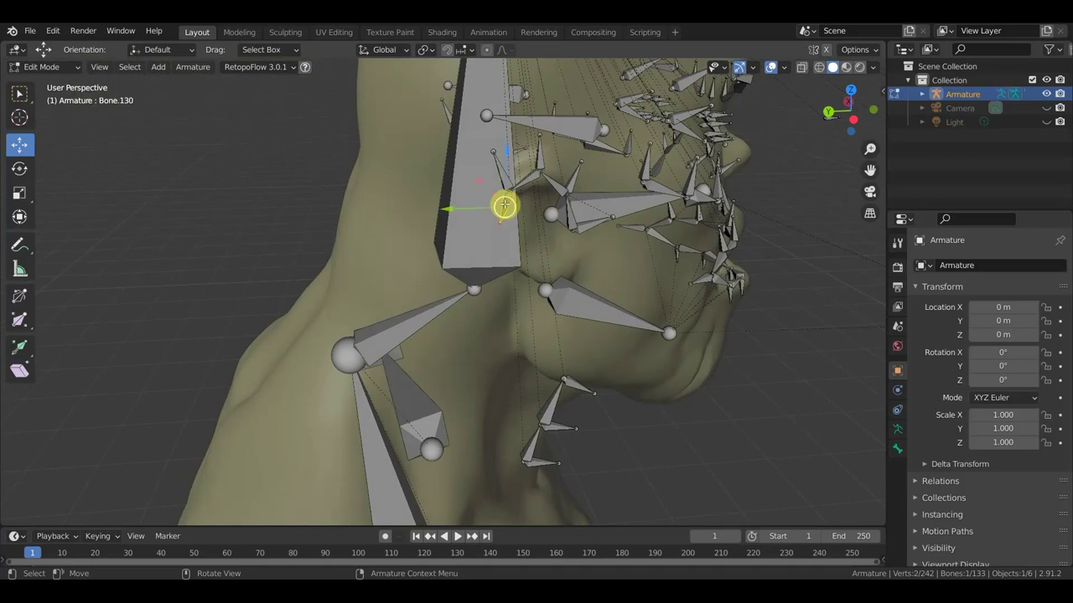
key(x)
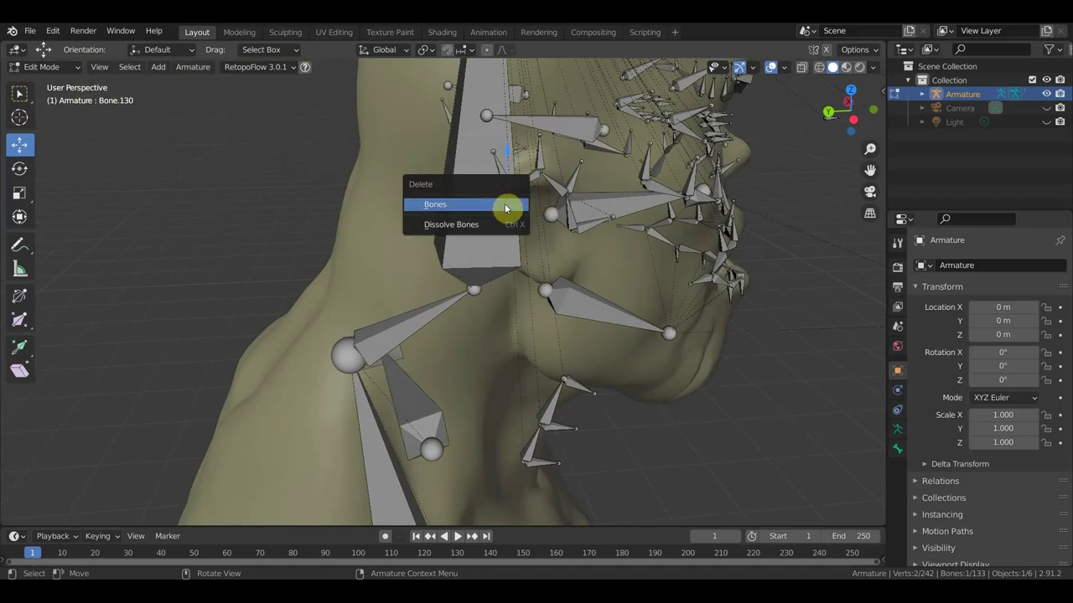
click(505, 205)
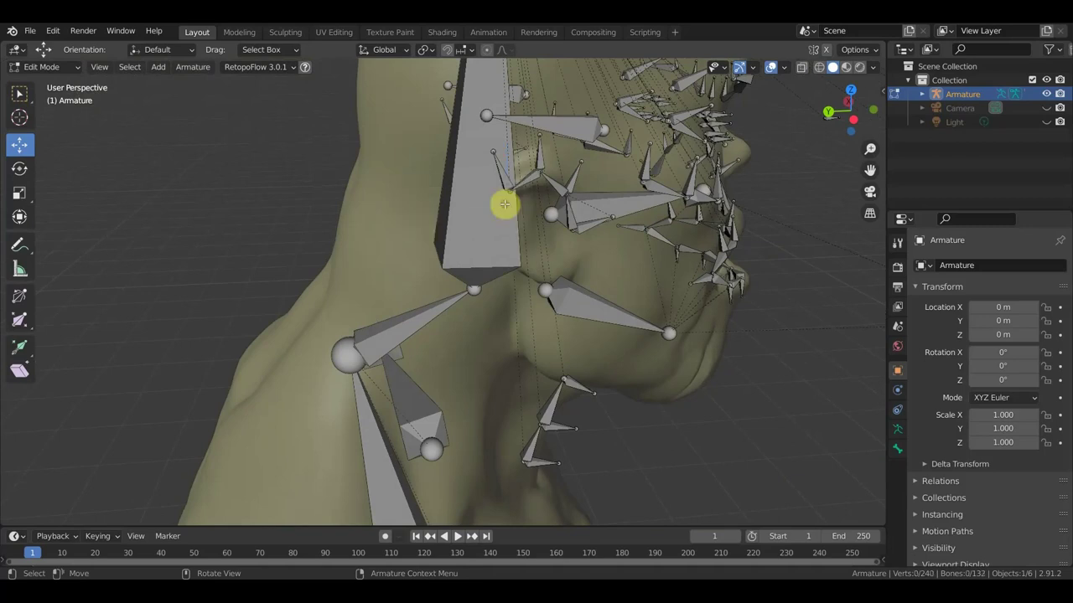
mouse_move(503, 204)
middle_down()
mouse_move(397, 220)
mouse_move(354, 210)
mouse_move(368, 191)
middle_up()
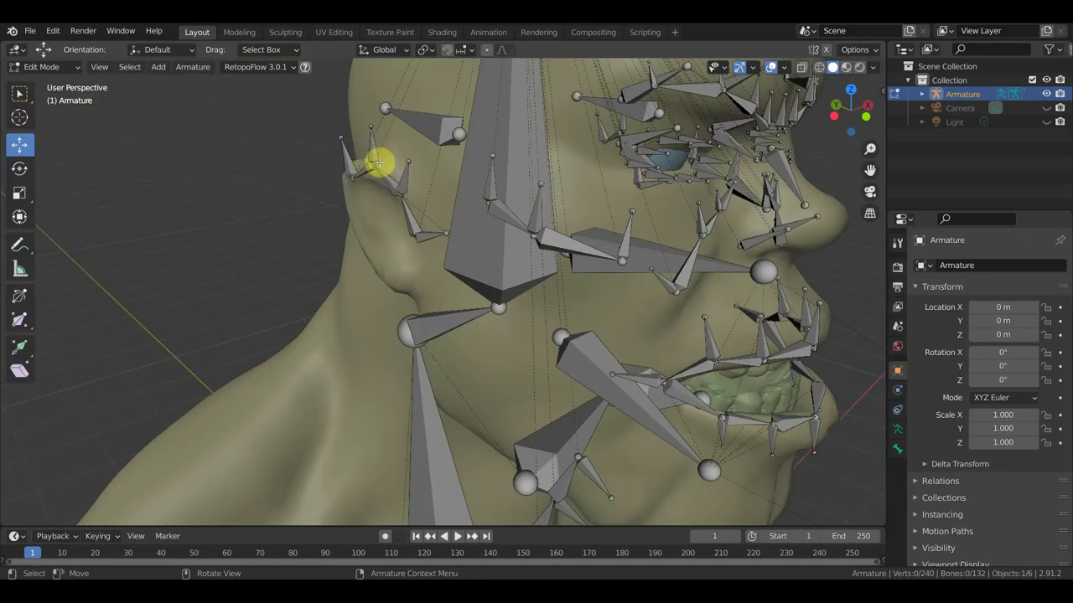
mouse_move(388, 170)
middle_down()
mouse_move(268, 143)
mouse_move(296, 139)
mouse_move(379, 218)
mouse_move(355, 212)
middle_up()
scroll(501, 238, up, 2)
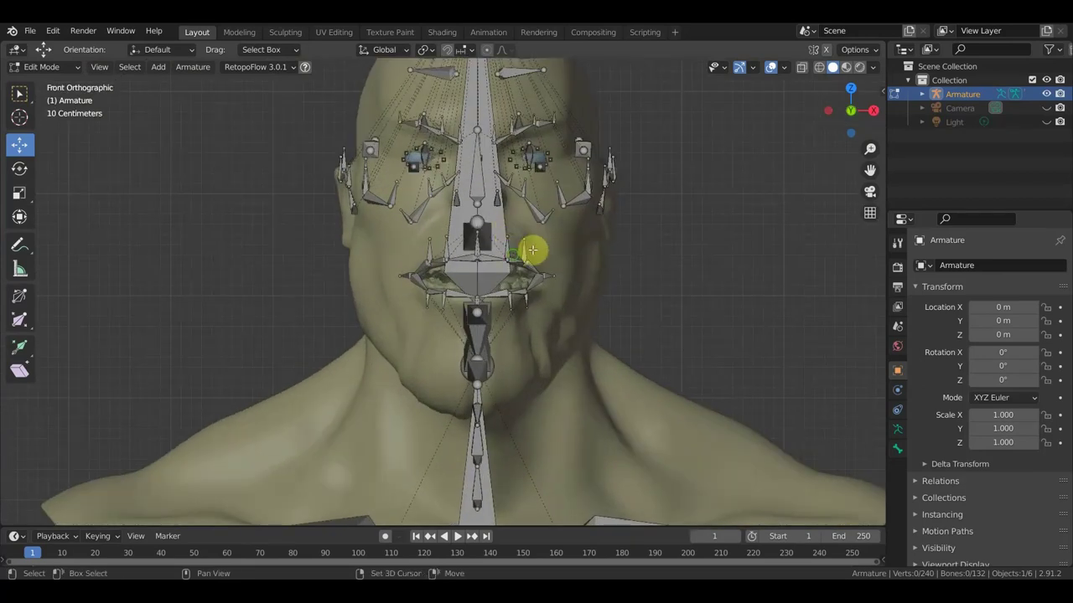
mouse_move(533, 249)
middle_down()
mouse_move(371, 275)
mouse_move(240, 192)
middle_up()
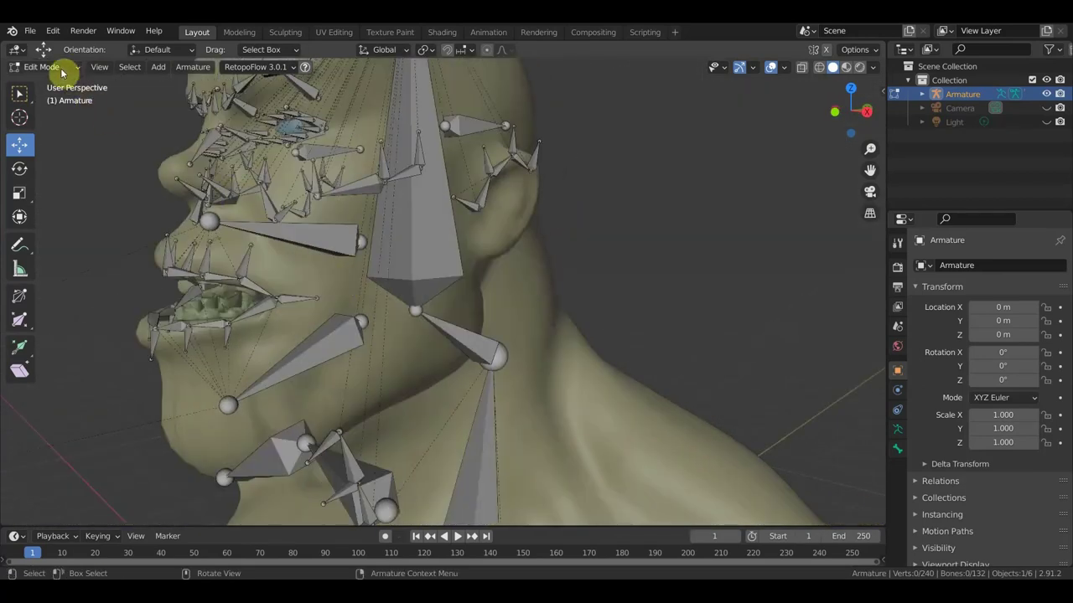
In Object Mode, parent the sculpted head mesh to the Armature With Automatic Weights.
click(61, 71)
click(48, 81)
click(529, 285)
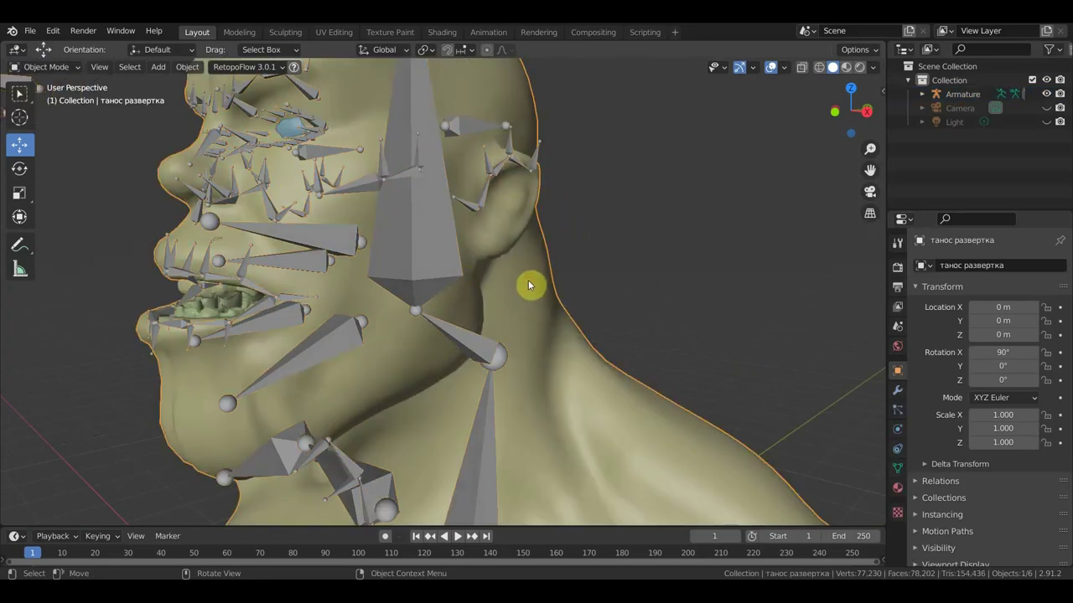
shift+click(480, 128)
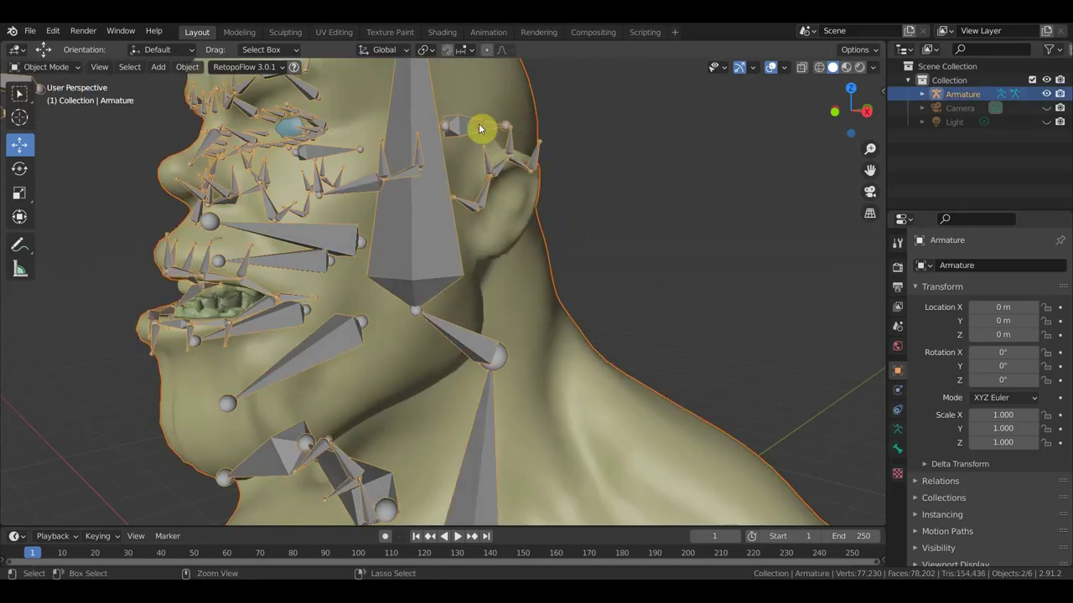
key(ctrl+p)
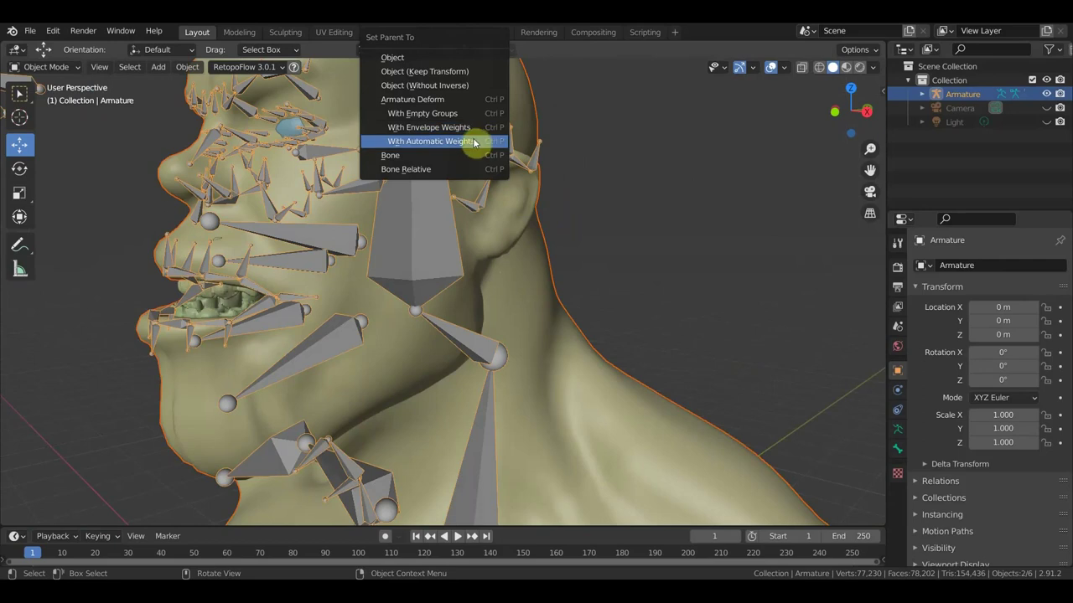
click(481, 141)
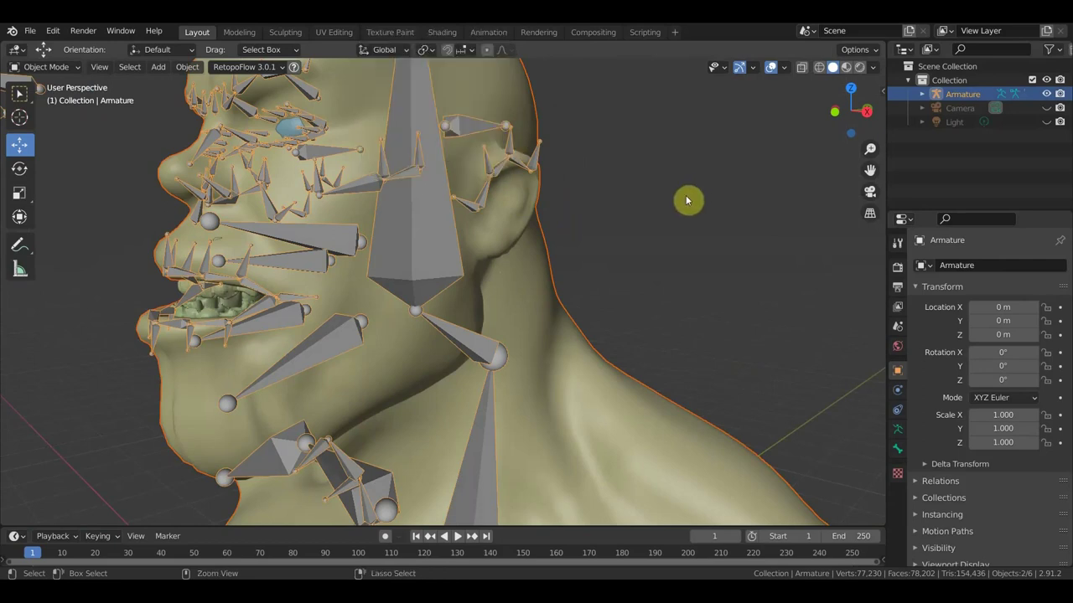
key(ctrl+p)
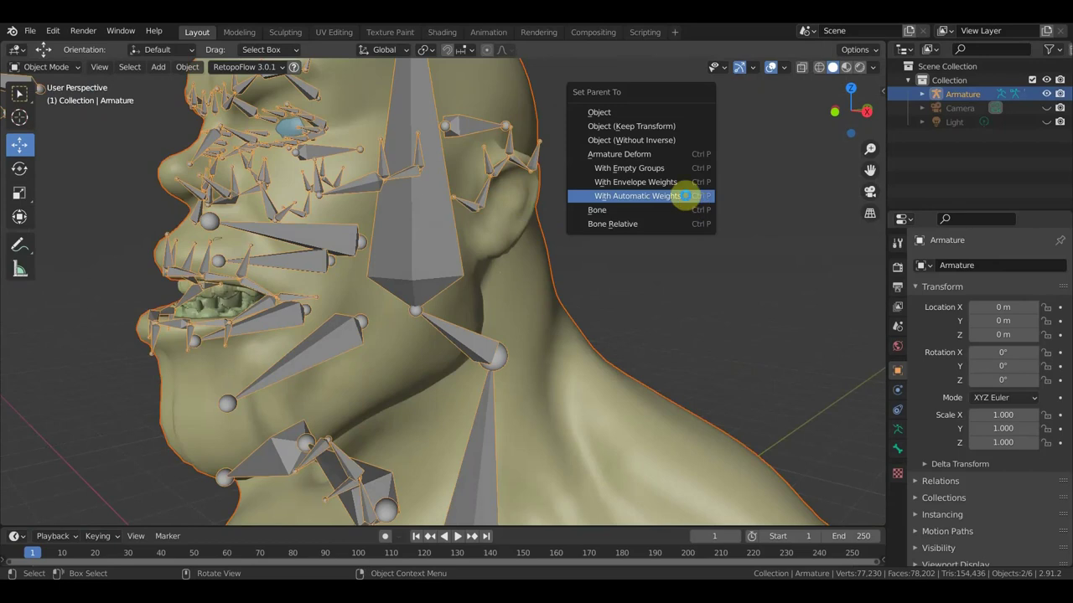
click(685, 195)
scroll(677, 225, down, 3)
middle_drag(665, 232, 603, 256)
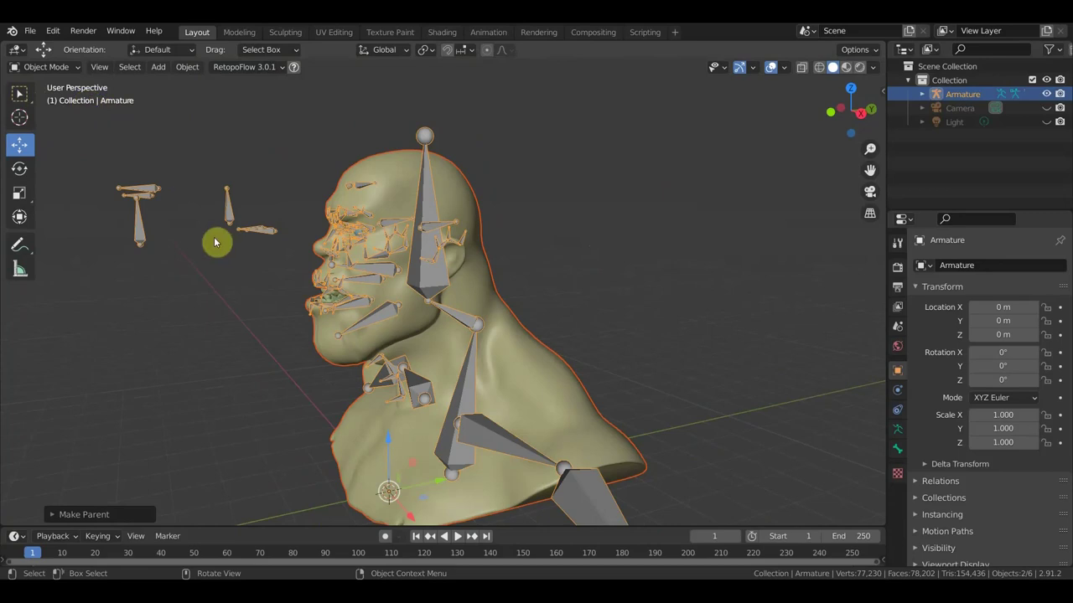
drag(250, 260, 191, 171)
In Pose Mode, rotate neck bone Bone.001 from the right side to bend the neck.
click(48, 69)
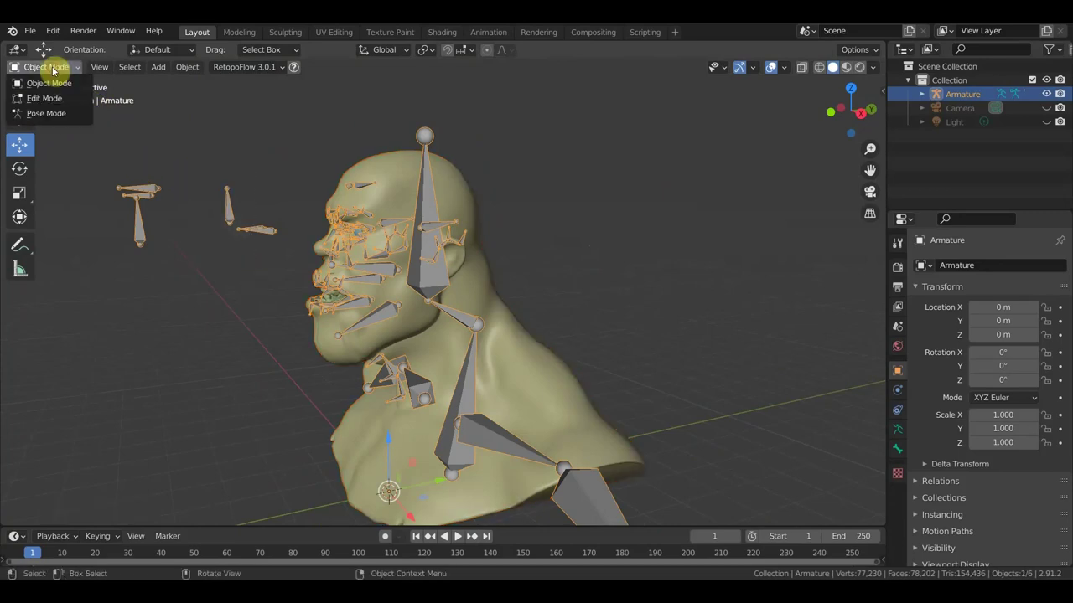
click(65, 120)
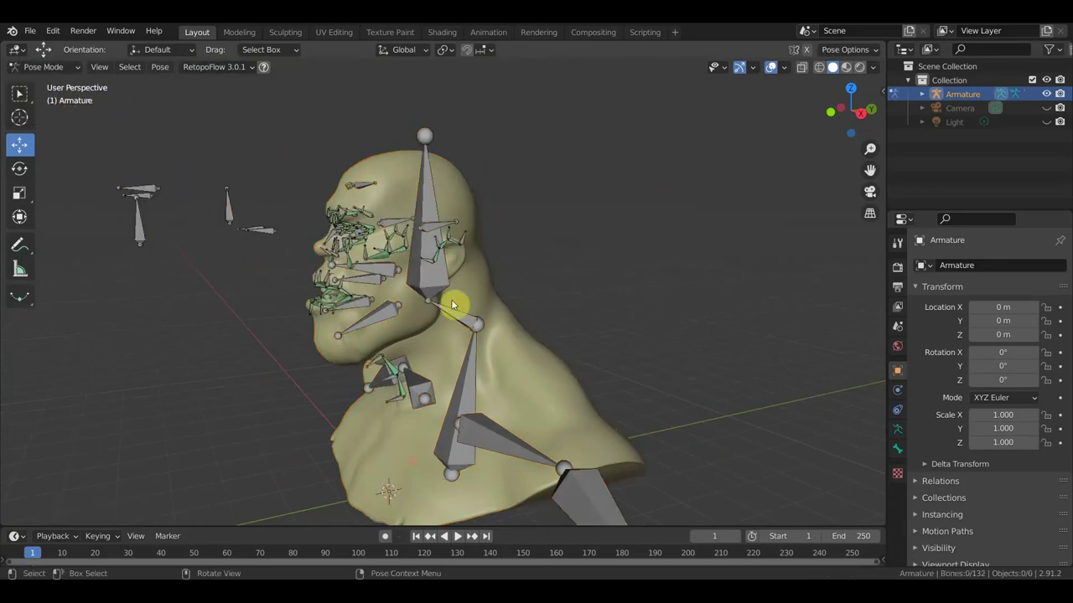
click(492, 328)
key(KP_3)
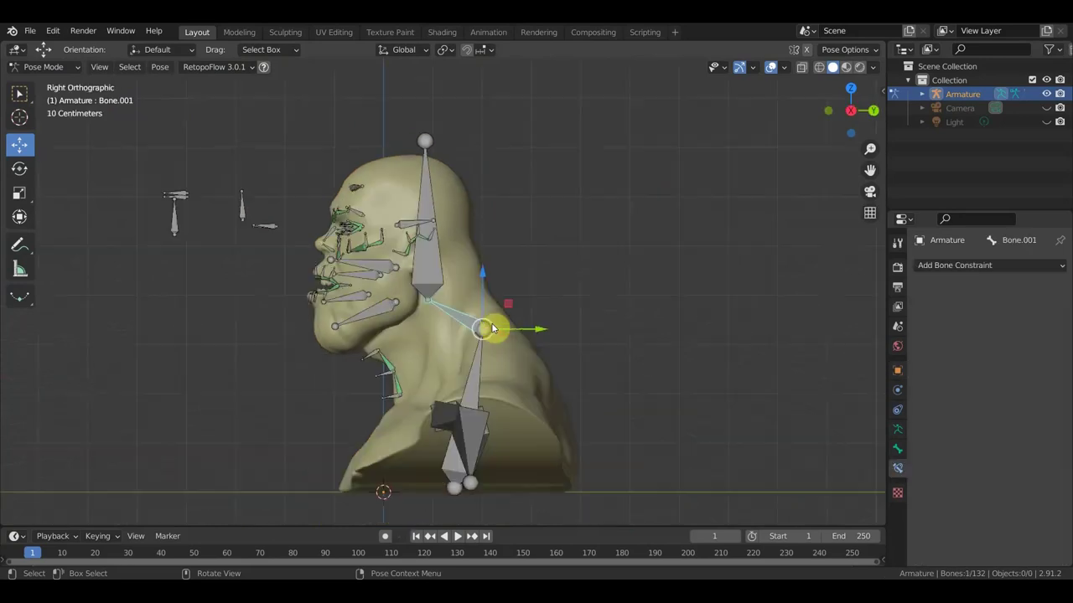
scroll(521, 318, up, 1)
key(r)
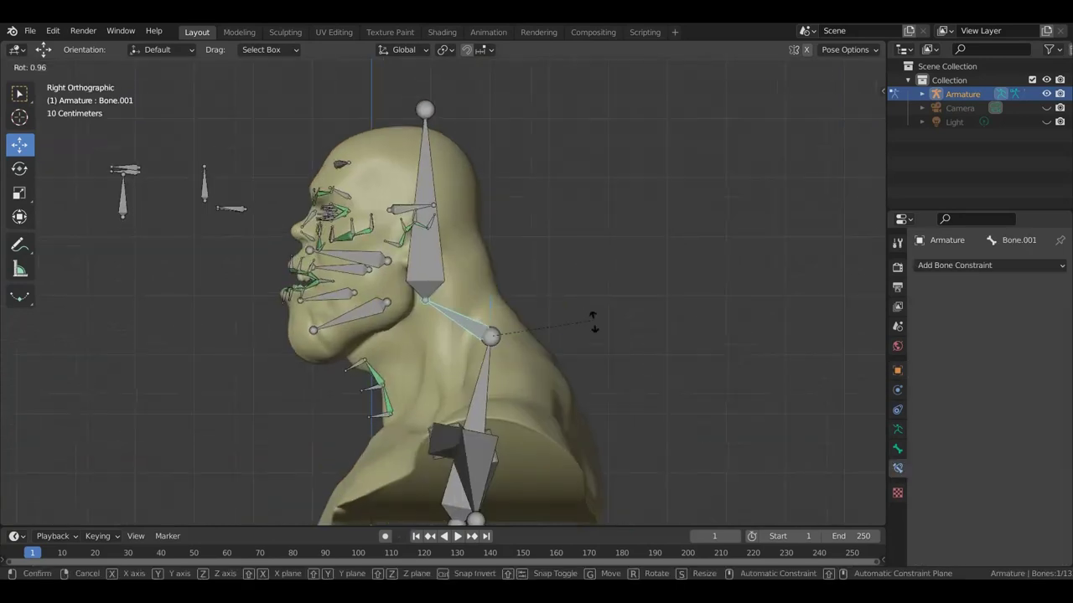
click(579, 367)
mouse_move(579, 367)
middle_down()
mouse_move(700, 431)
mouse_move(690, 438)
middle_up()
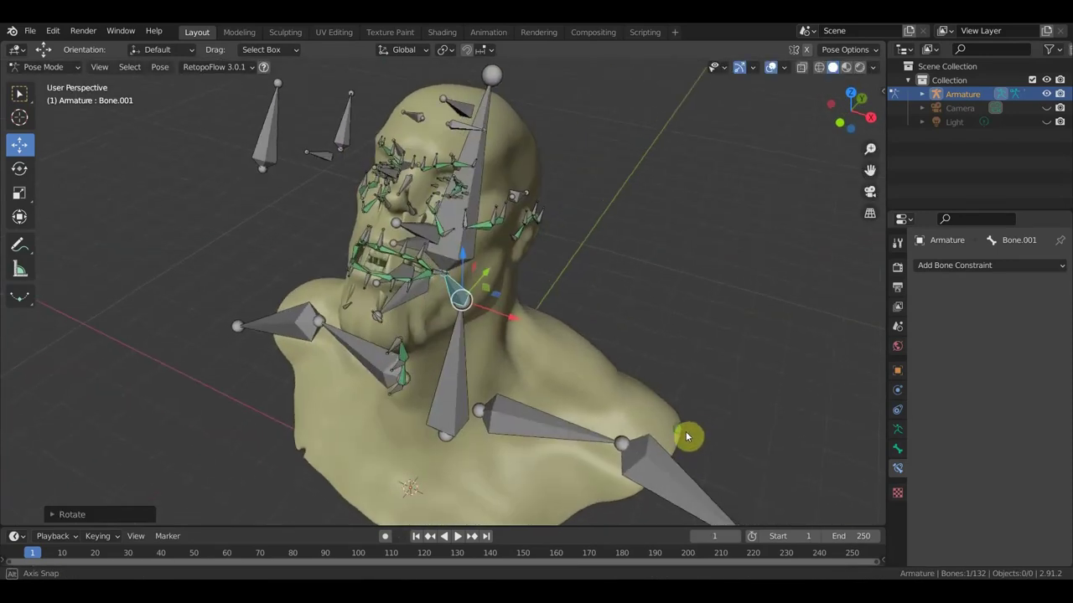
scroll(587, 396, up, 4)
mouse_move(365, 224)
middle_down()
mouse_move(347, 223)
mouse_move(328, 249)
mouse_move(302, 236)
mouse_move(307, 223)
mouse_move(390, 246)
mouse_move(486, 240)
middle_up()
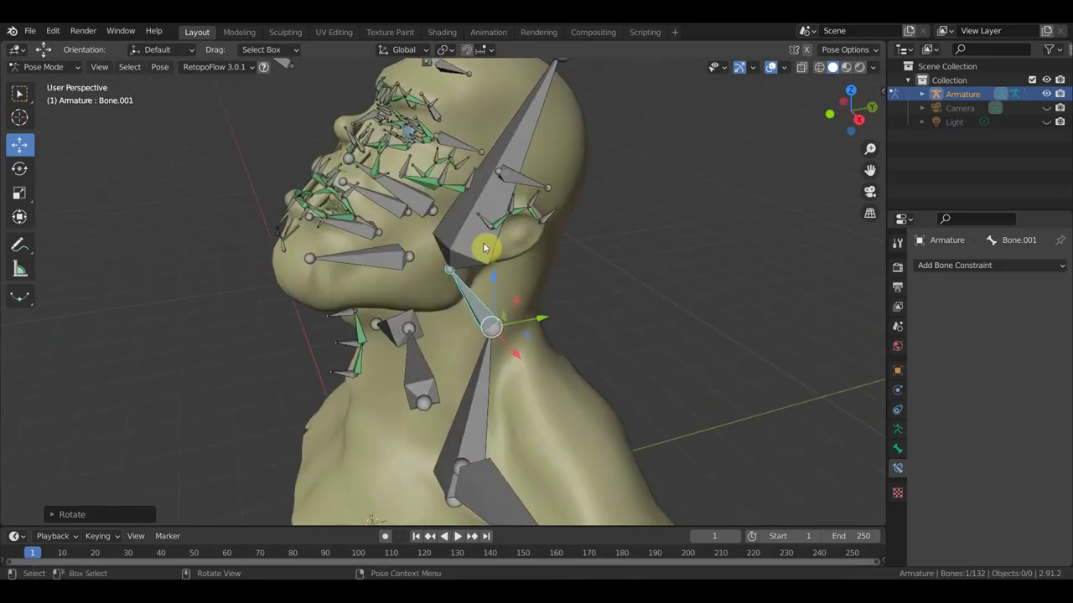
Rotate Bone.001 again from the front, watching the head mesh tilt with it.
key(r)
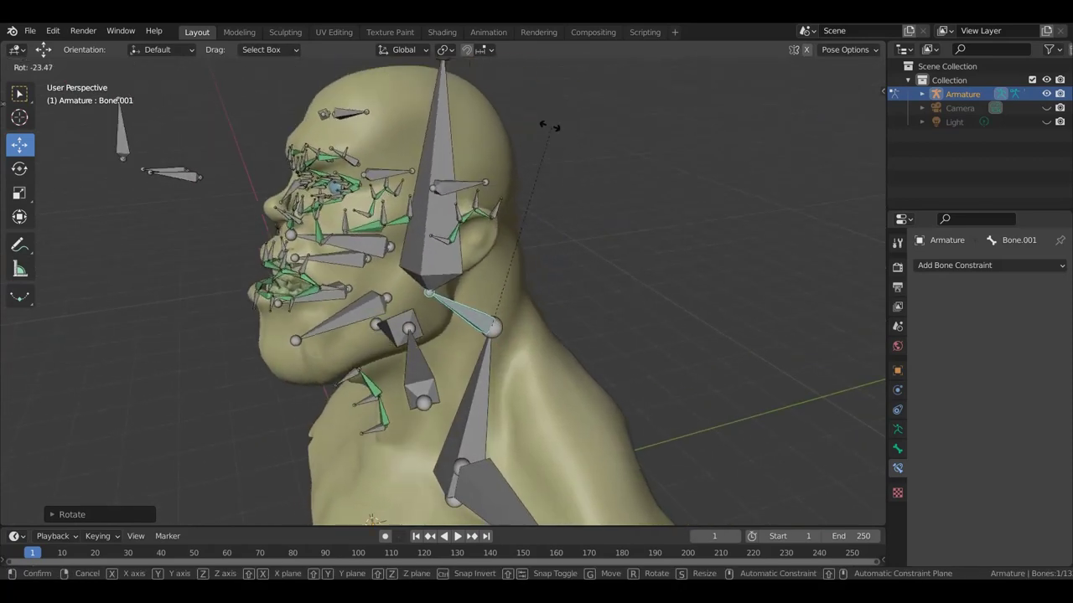
click(545, 163)
mouse_move(547, 167)
middle_down()
mouse_move(646, 165)
mouse_move(659, 137)
middle_up()
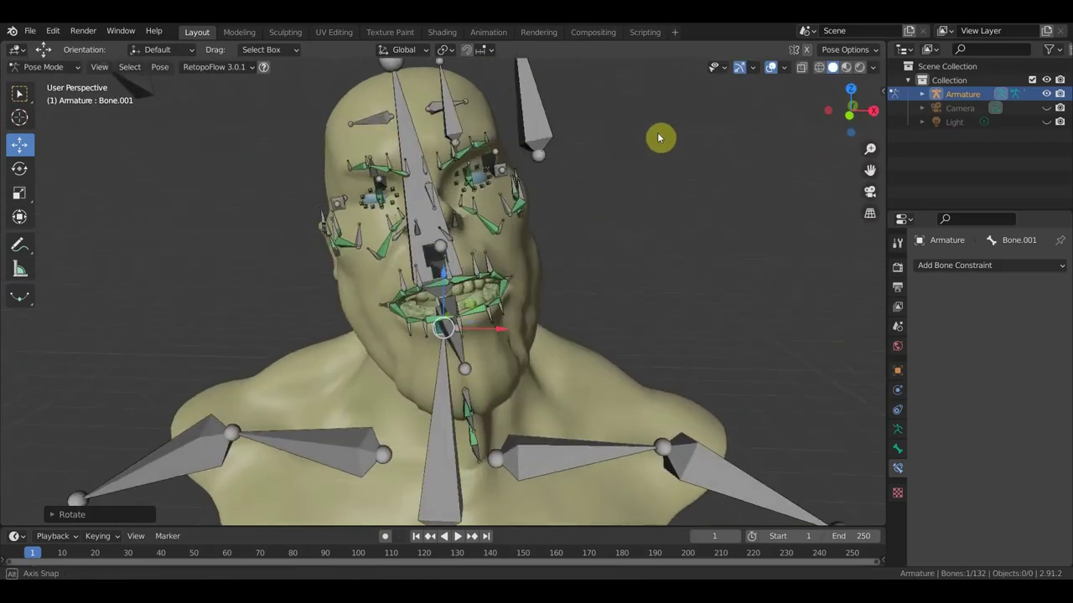
key(r)
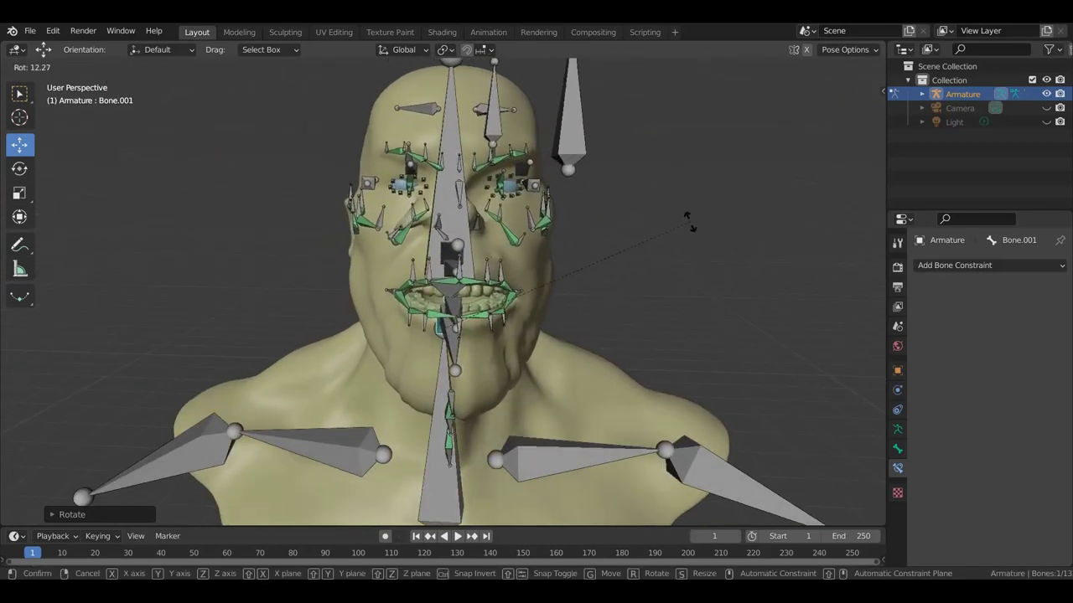
click(677, 168)
key(r)
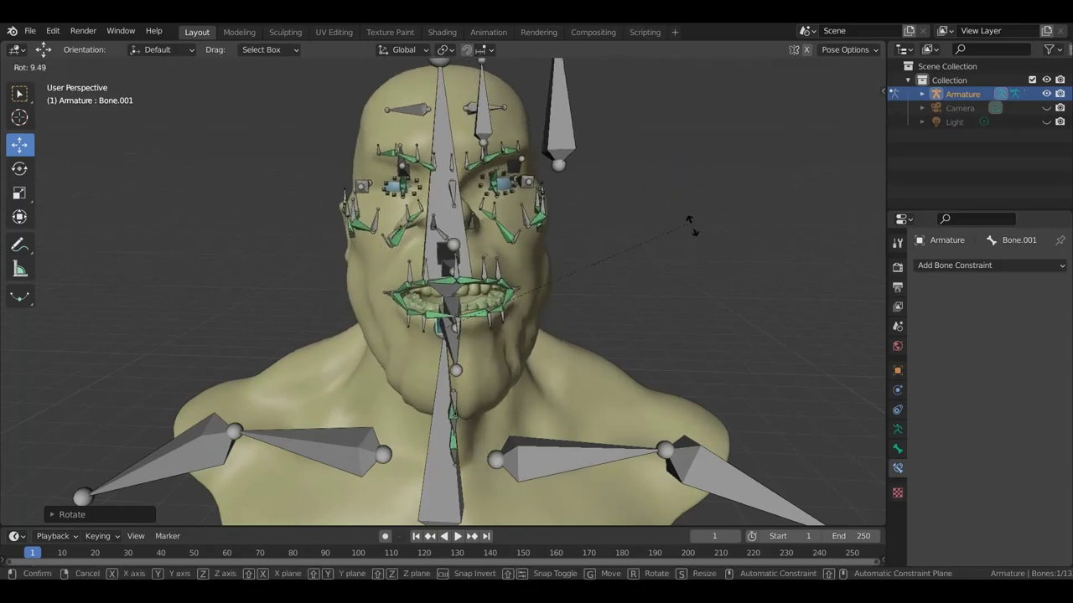
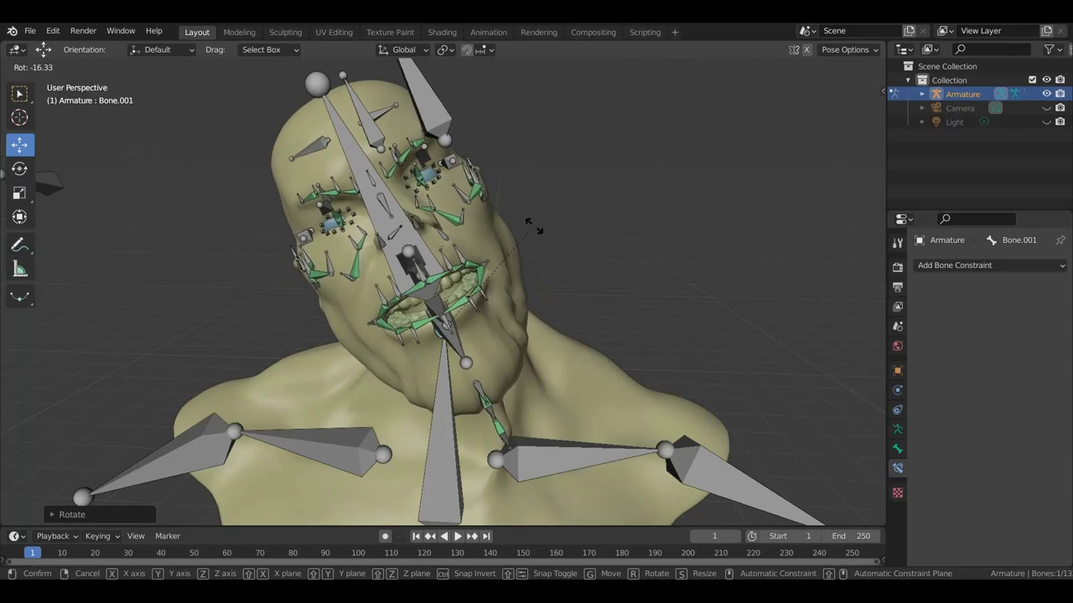
Undo the head-bone tilt so the face bones return to rest, viewed straight from the front.
click(541, 233)
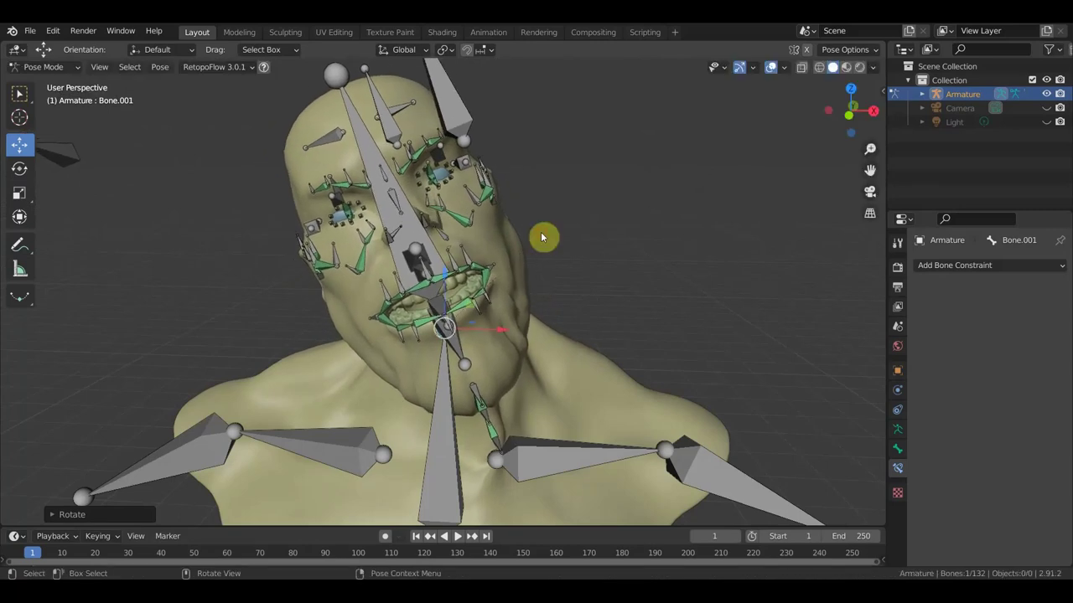
key(ctrl+z)
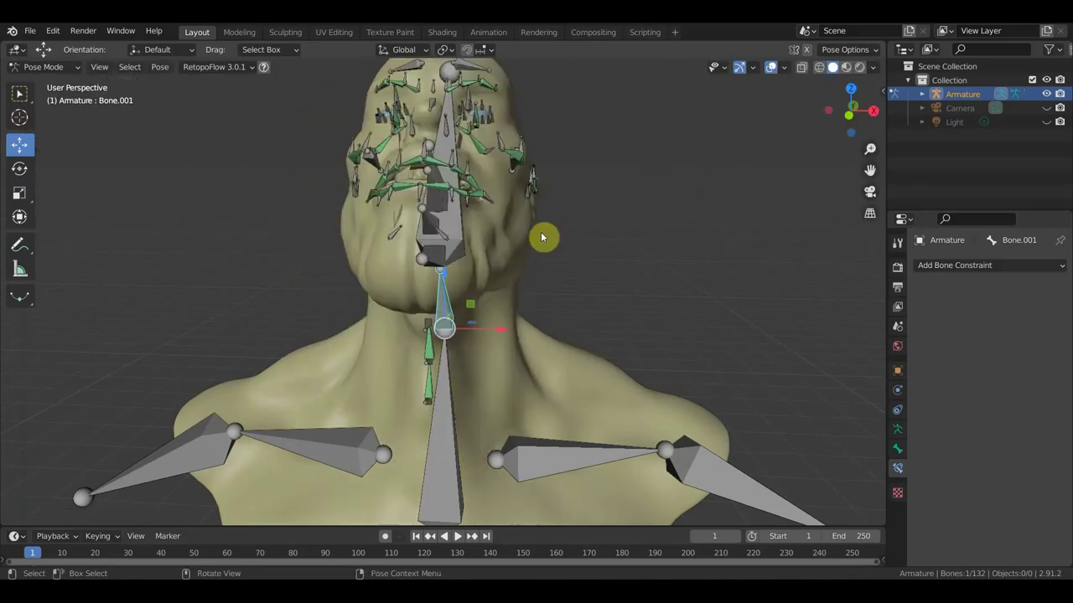
key(ctrl+z)
key(ctrl+z)
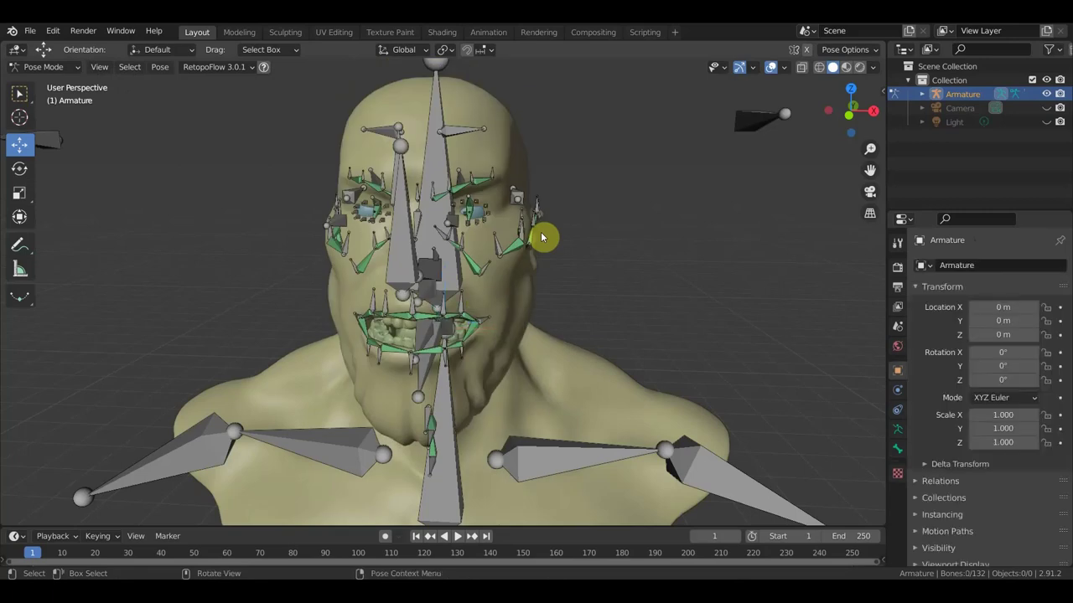
key(KP_1)
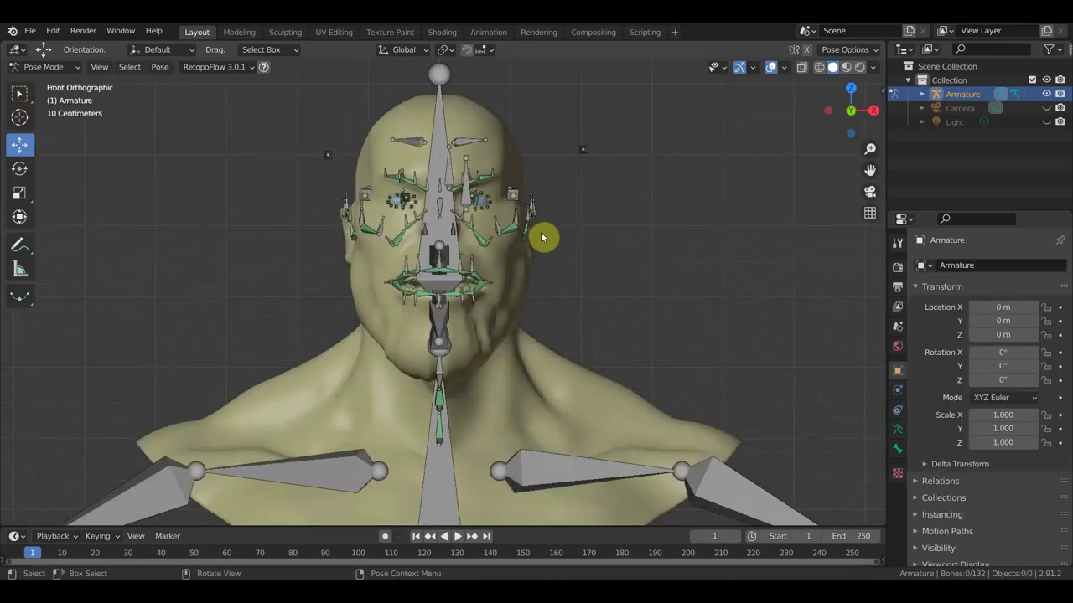
scroll(495, 253, up, 4)
mouse_move(478, 255)
middle_down()
mouse_move(526, 263)
mouse_move(509, 264)
mouse_move(511, 276)
middle_up()
scroll(509, 269, down, 2)
scroll(507, 272, down, 2)
scroll(503, 277, down, 1)
scroll(511, 277, up, 2)
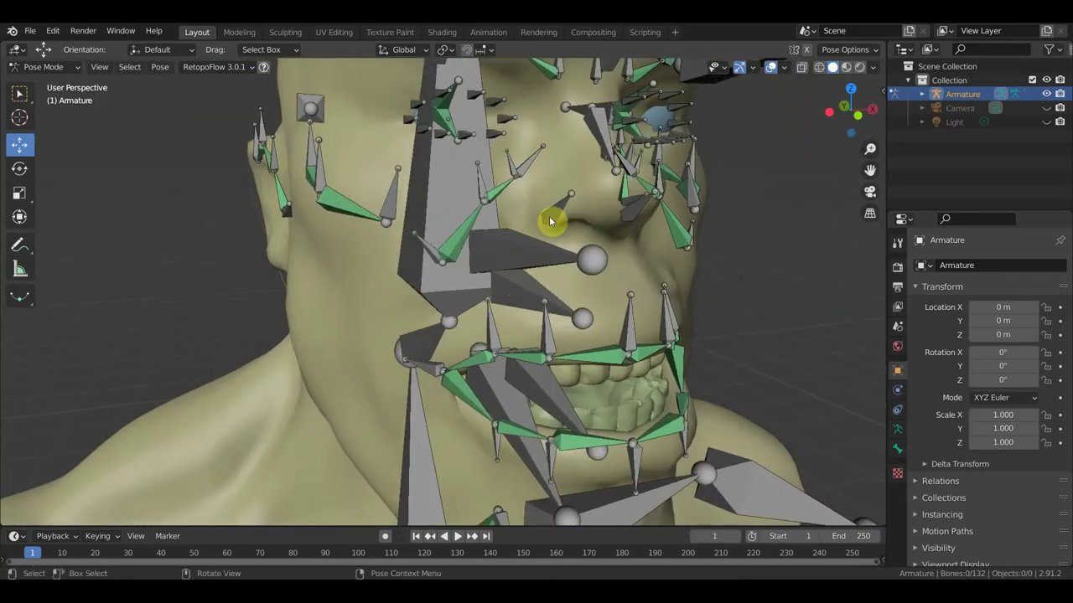
click(46, 66)
Enter Edit Mode on the armature and select the bone beside the nose.
click(42, 97)
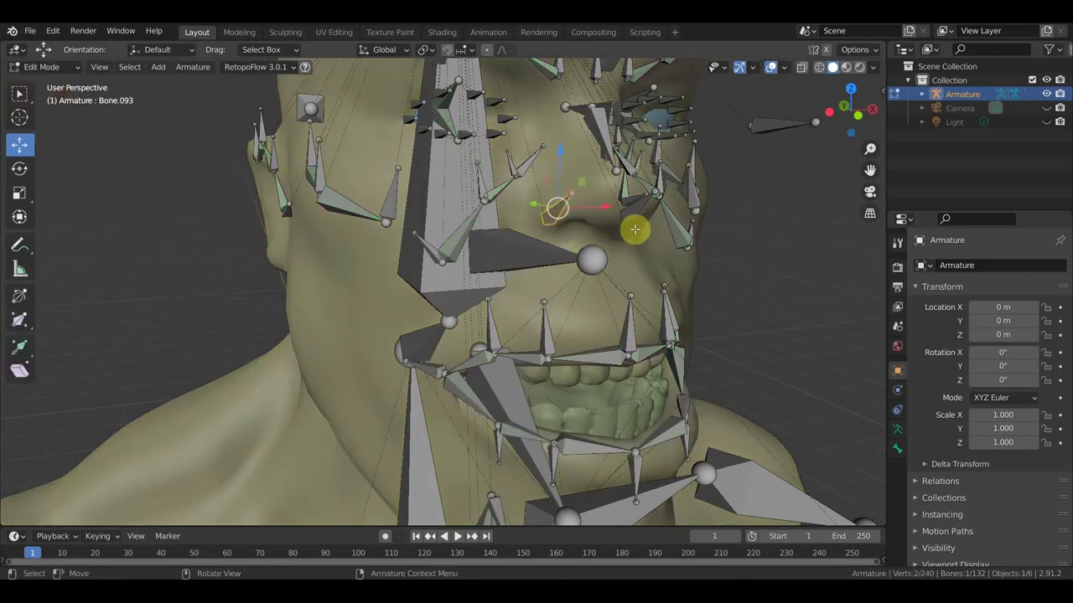
mouse_move(608, 229)
middle_down()
mouse_move(474, 237)
mouse_move(497, 246)
mouse_move(510, 232)
mouse_move(556, 233)
middle_up()
shift+click(484, 229)
Switch the armature to Pose Mode and select the neck bone below the ear.
click(45, 68)
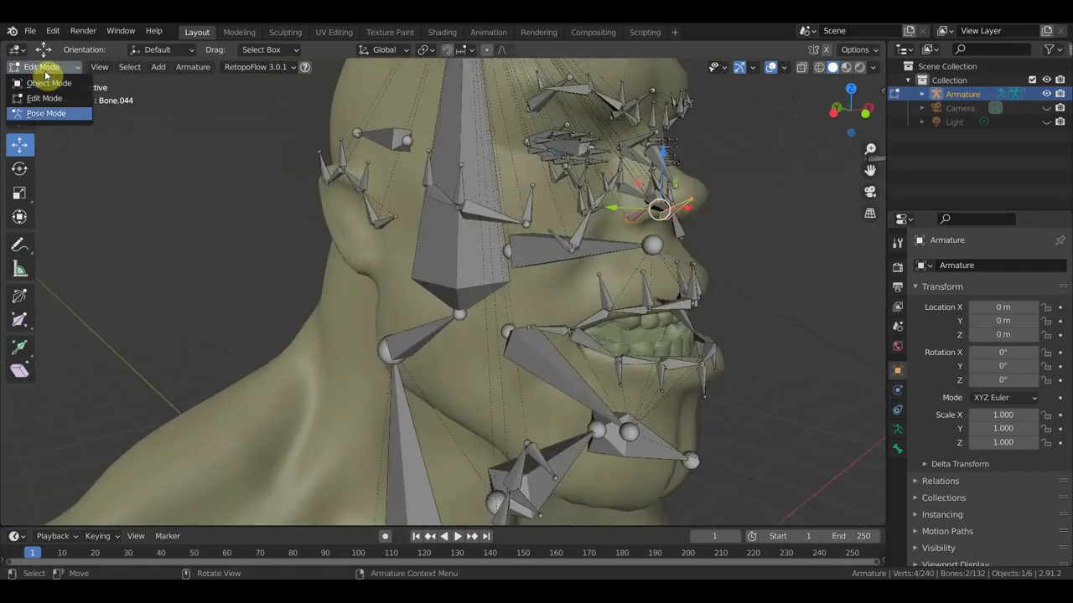
click(52, 112)
mouse_move(402, 272)
middle_down()
mouse_move(502, 270)
mouse_move(483, 313)
middle_up()
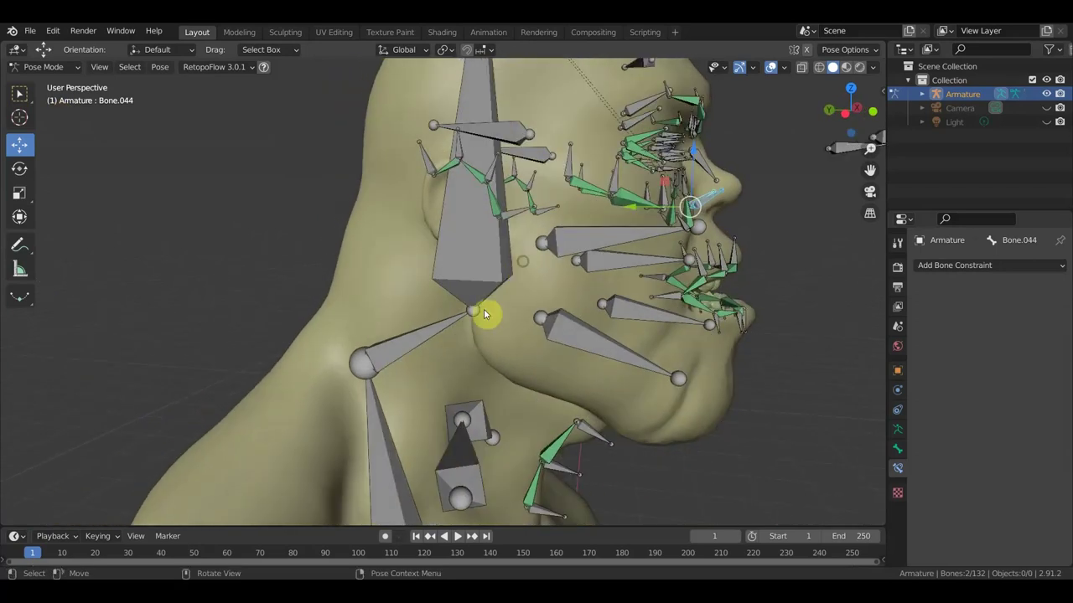
click(417, 347)
middle_drag(416, 347, 378, 355)
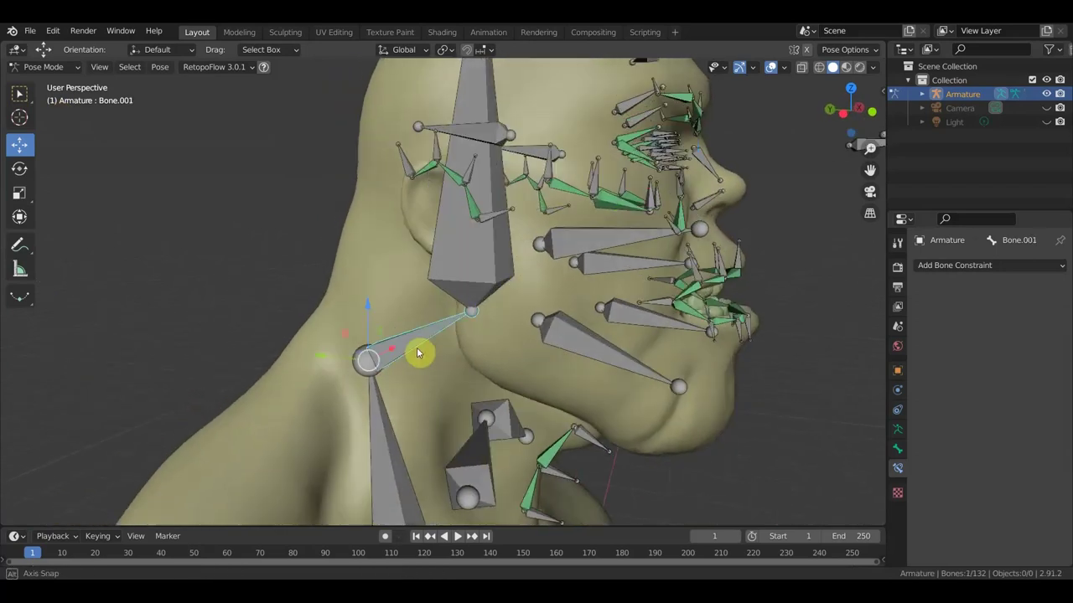
Hide the bones, trial-rotate the neck bone, then undo that rotation.
click(769, 67)
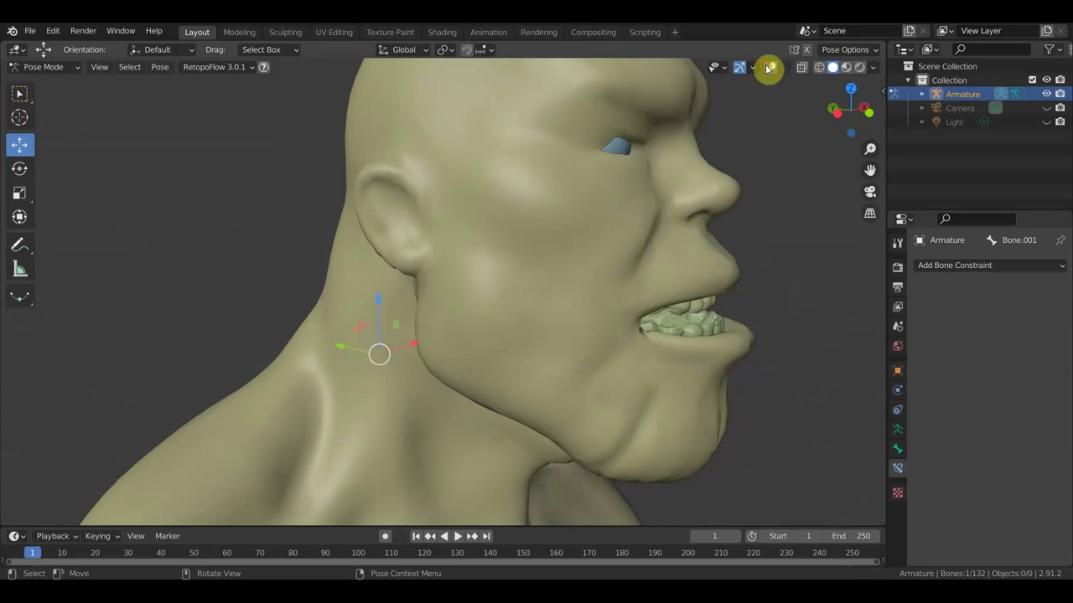
key(r)
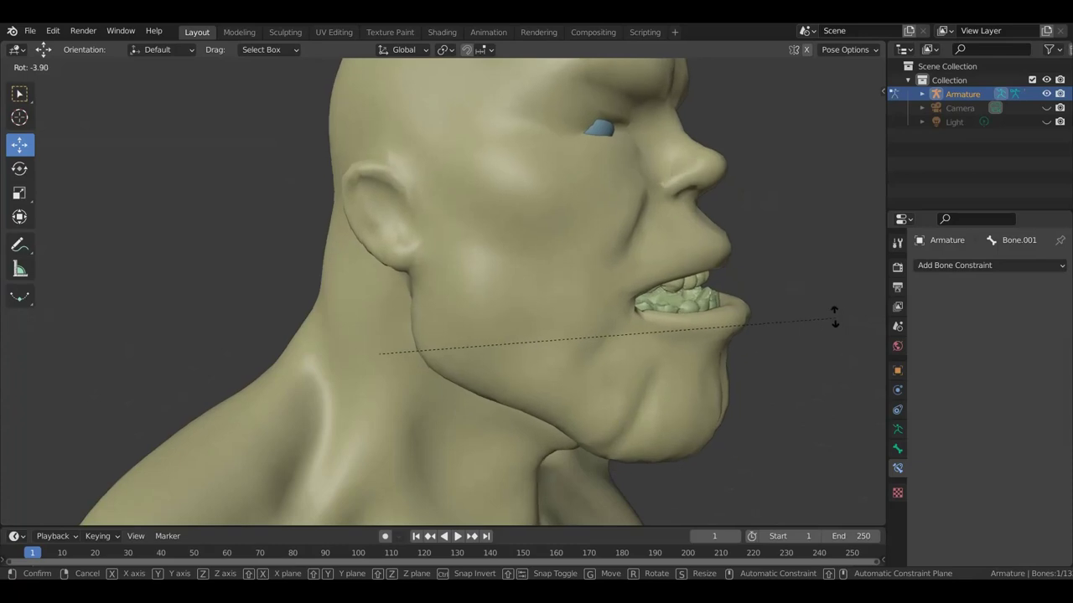
click(817, 312)
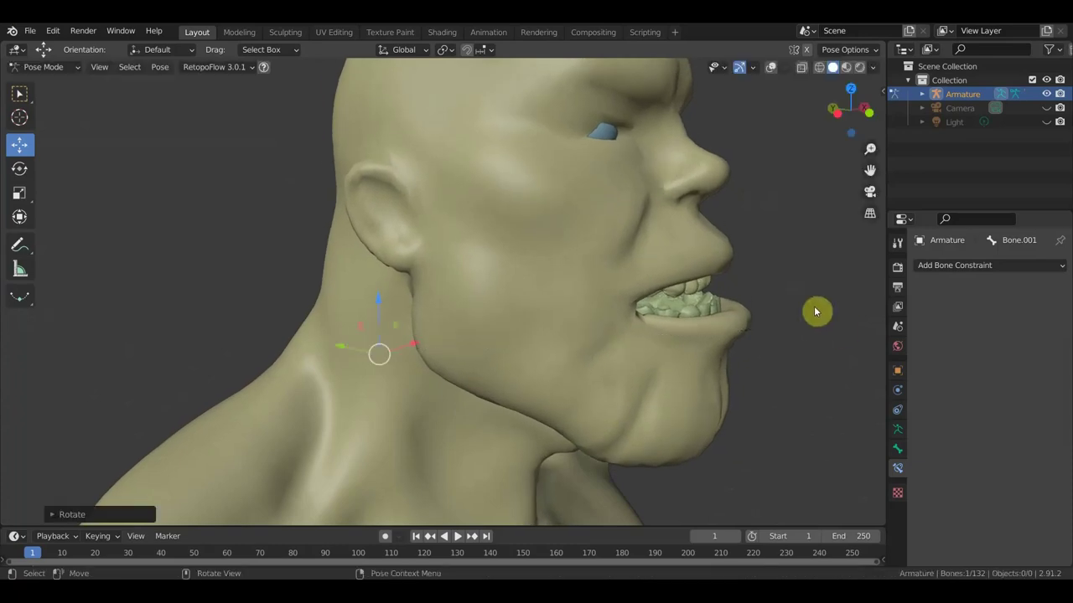
key(ctrl+z)
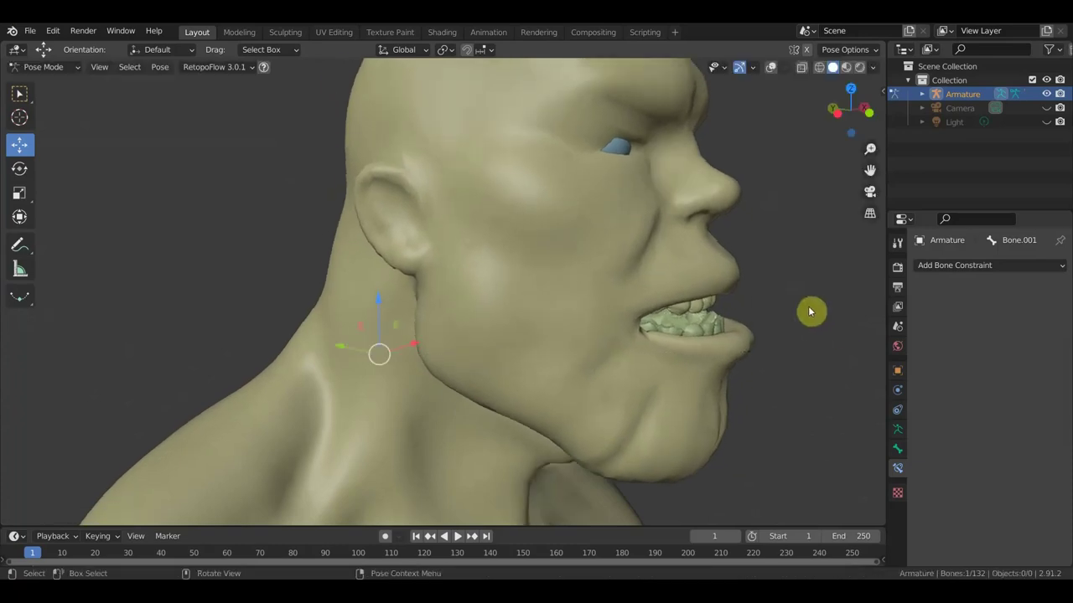
click(46, 67)
In Edit Mode with bones visible again, delete the two small cheek bones.
click(52, 95)
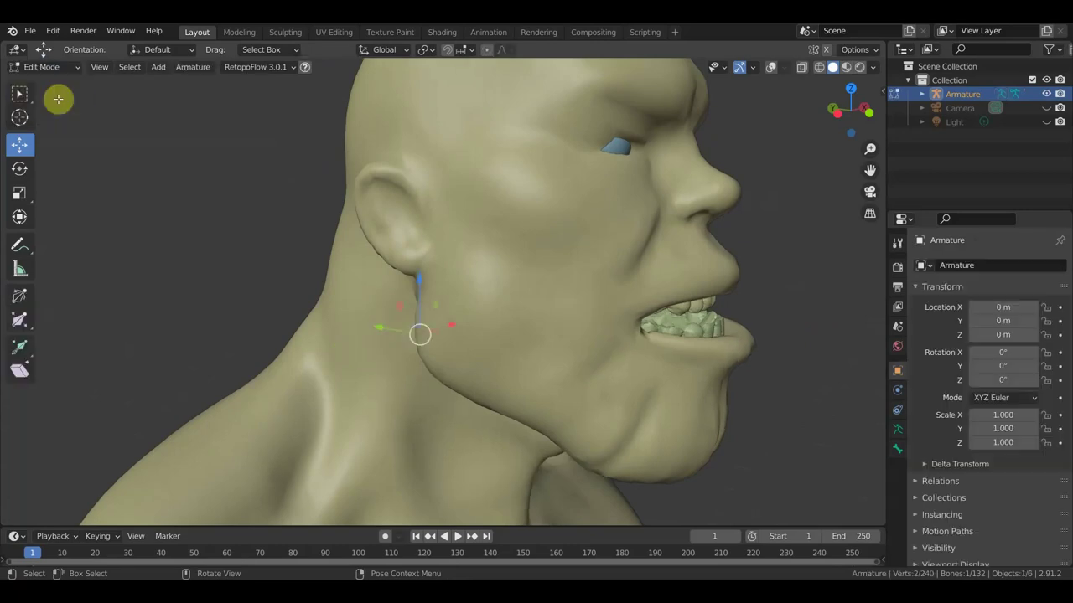
middle_drag(594, 298, 529, 304)
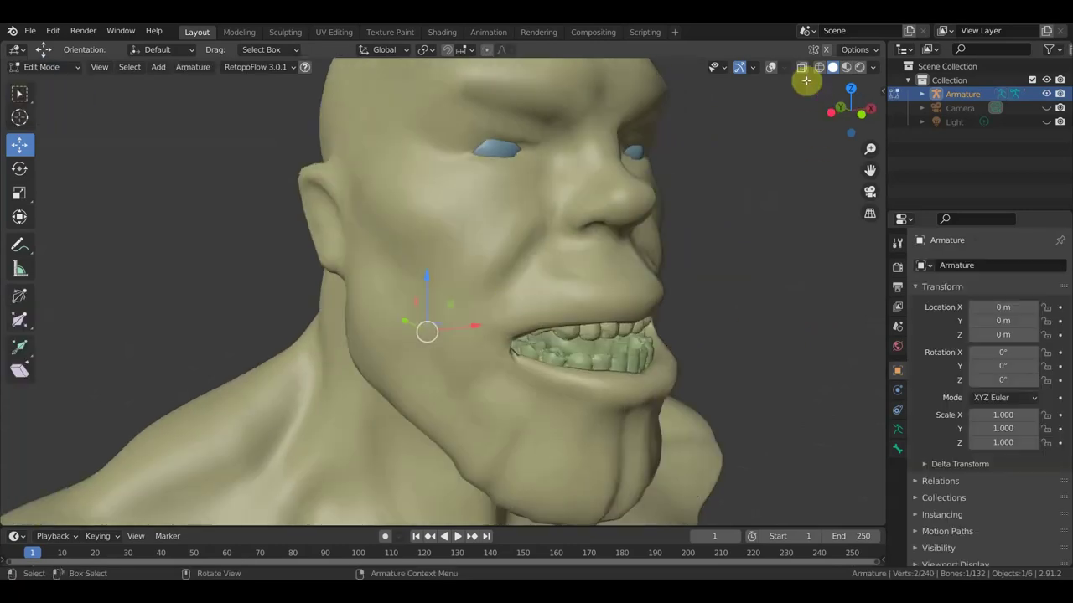
click(771, 69)
scroll(612, 206, up, 3)
middle_drag(602, 209, 431, 328)
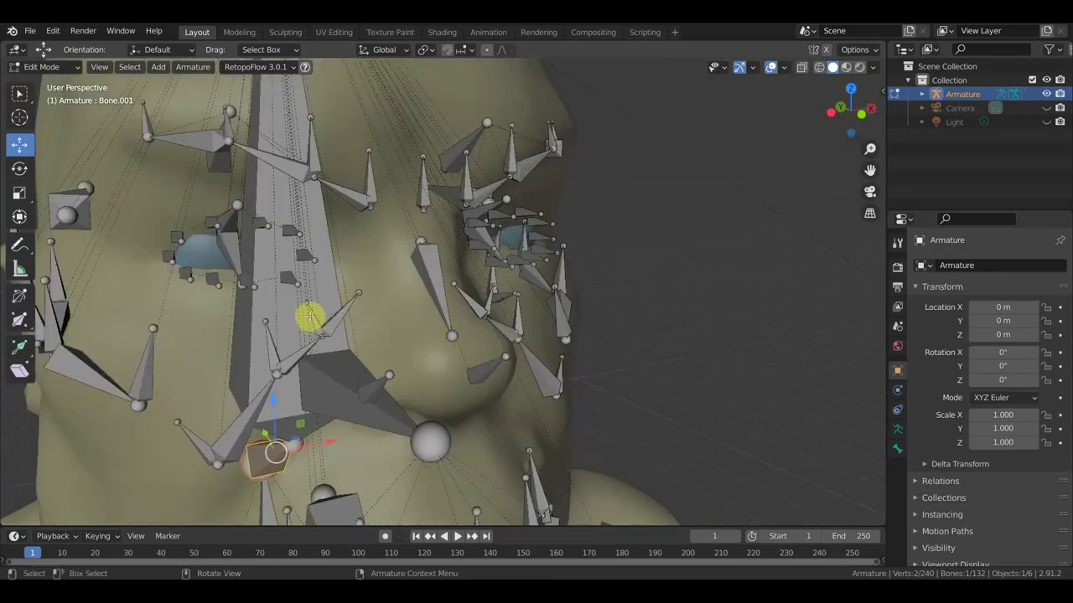
click(60, 67)
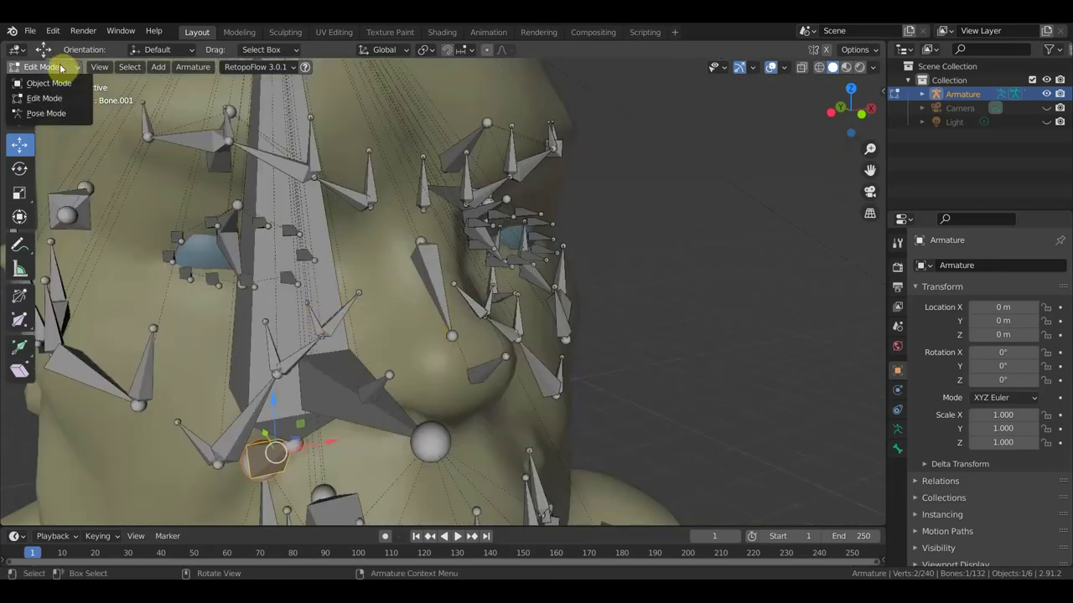
click(435, 318)
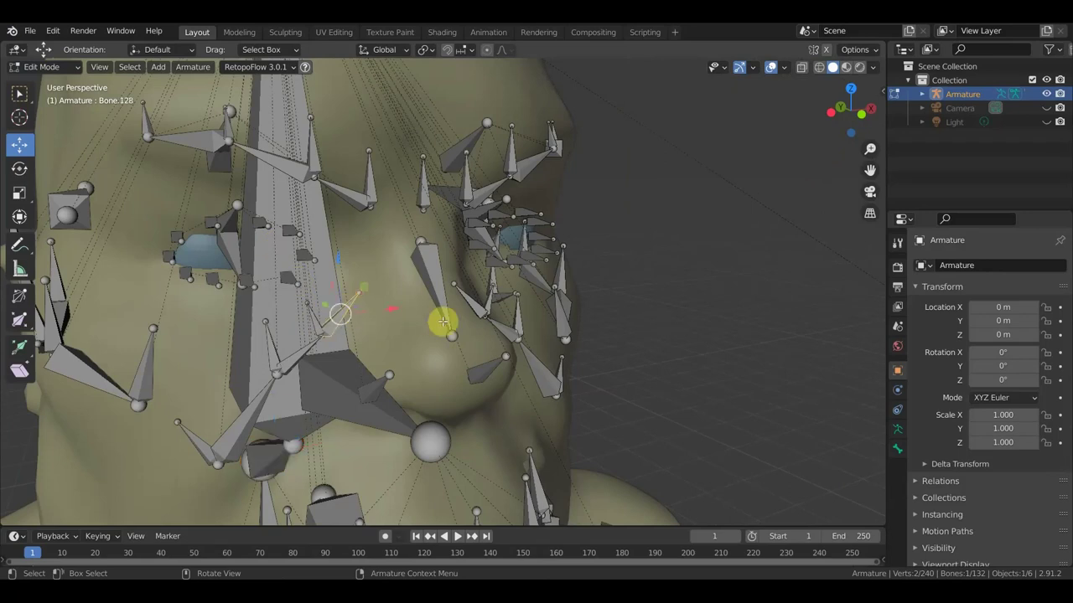
middle_drag(440, 319, 334, 326)
shift+click(262, 310)
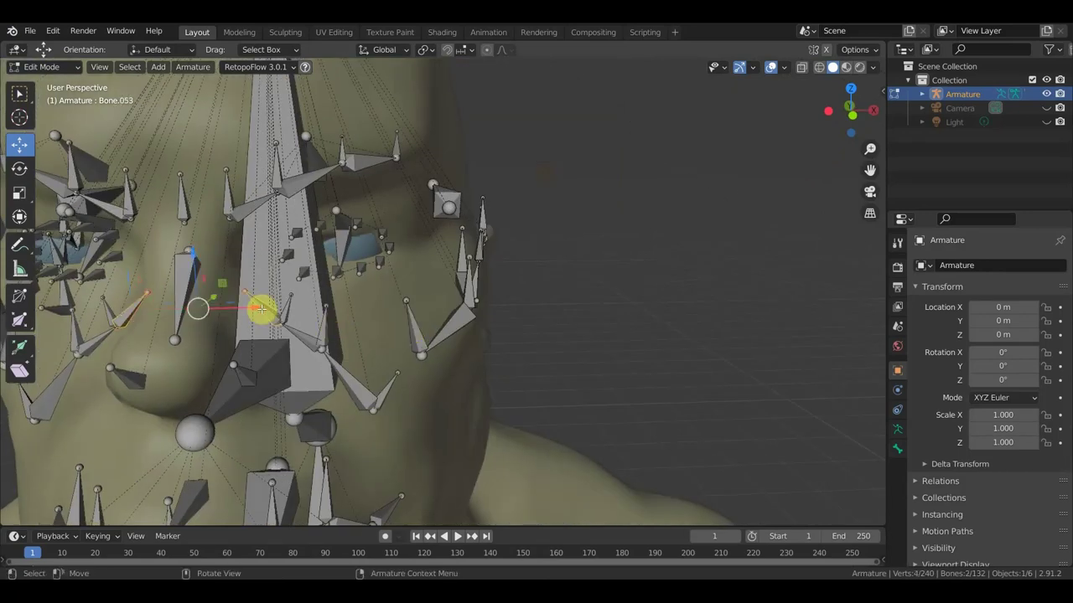
key(x)
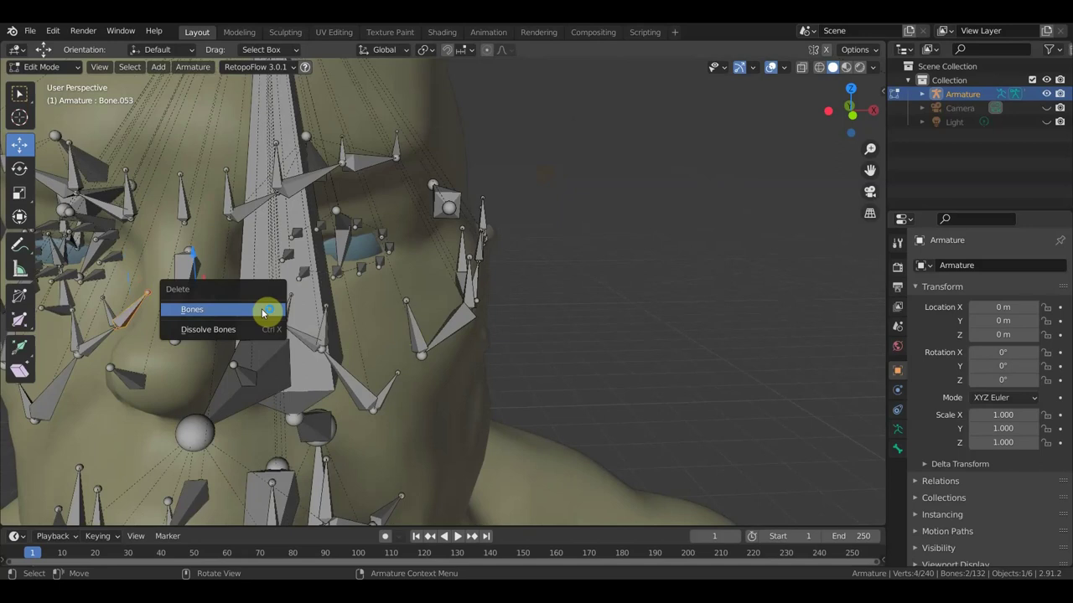
click(261, 310)
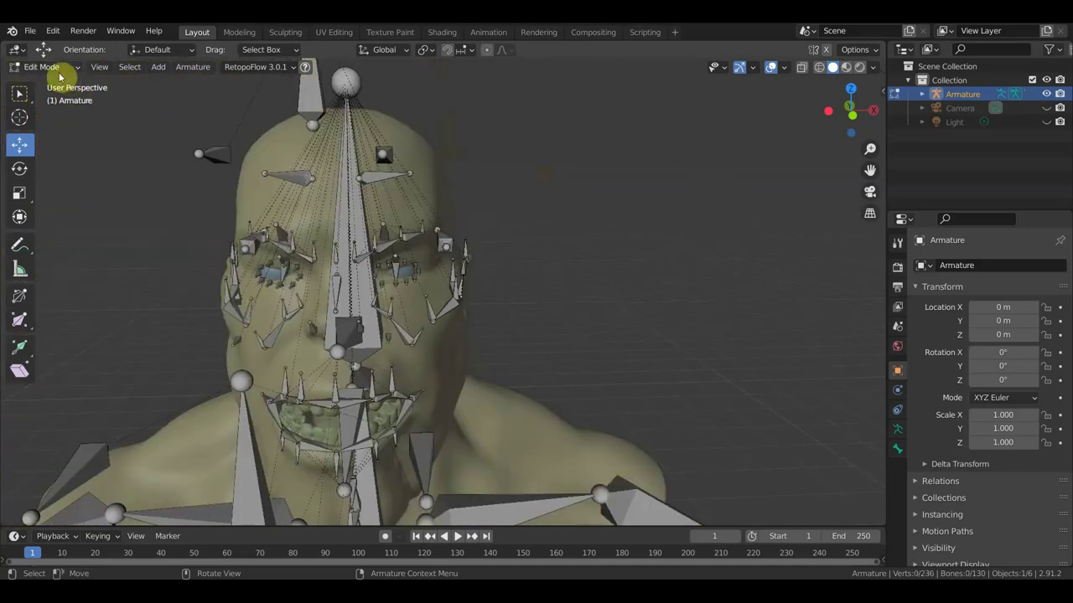
In Pose Mode, rotate the neck bone to tilt the head back.
click(54, 69)
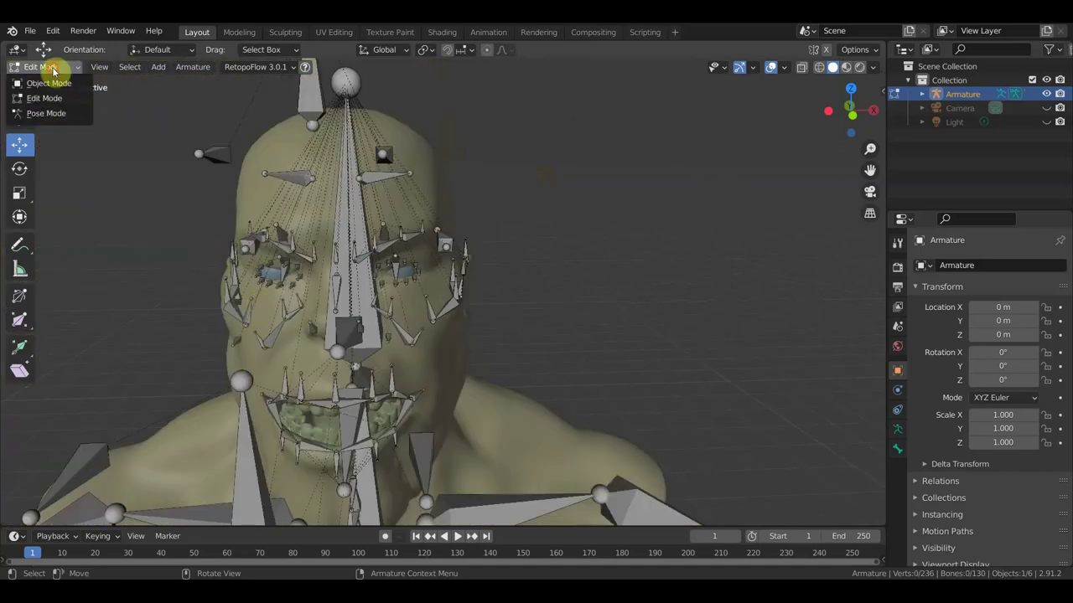
click(46, 113)
mouse_move(287, 268)
middle_down()
mouse_move(441, 247)
mouse_move(403, 369)
mouse_move(429, 374)
middle_up()
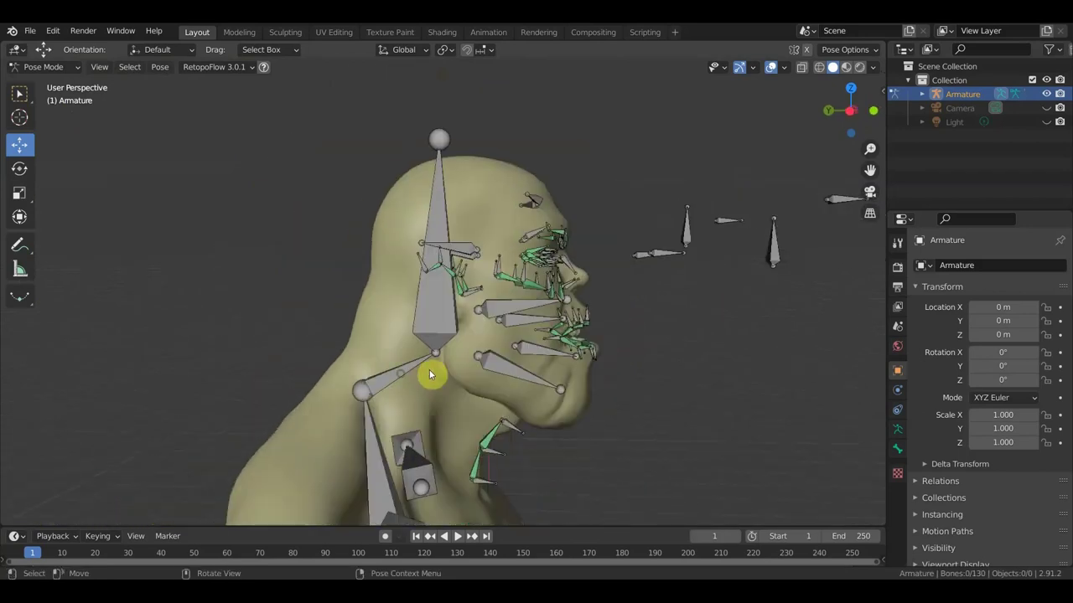
click(406, 361)
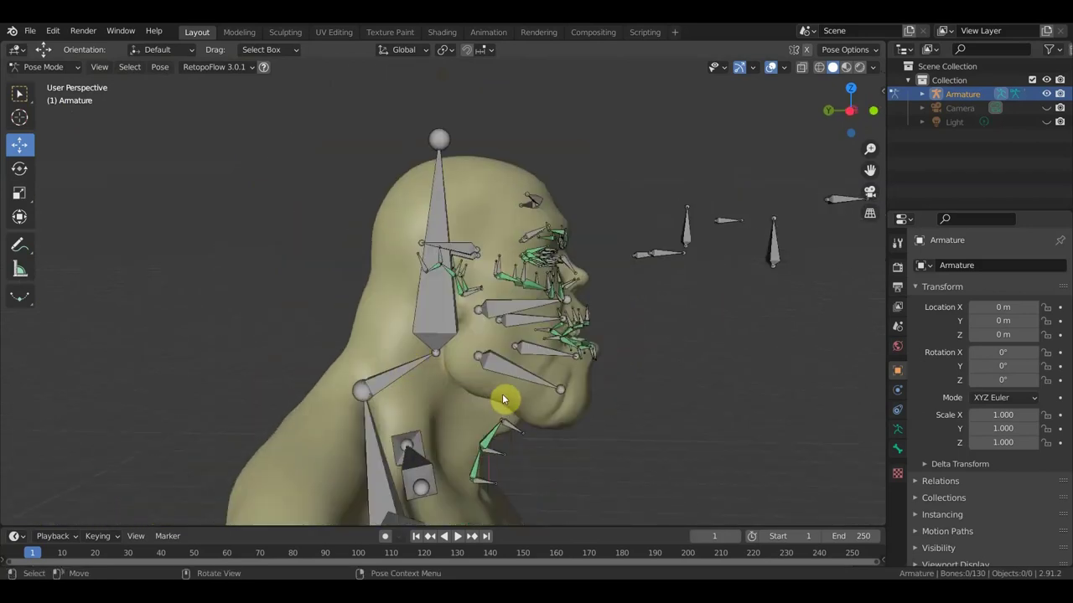
key(r)
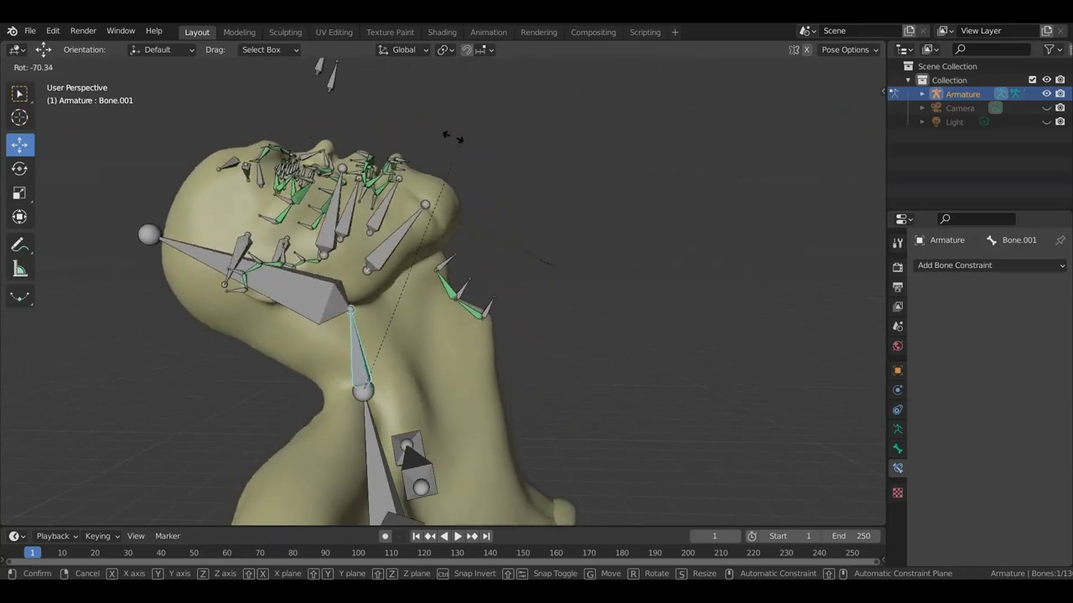
click(453, 139)
mouse_move(452, 138)
middle_down()
mouse_move(465, 303)
mouse_move(445, 313)
mouse_move(477, 316)
mouse_move(486, 335)
mouse_move(535, 310)
mouse_move(512, 249)
mouse_move(584, 282)
middle_up()
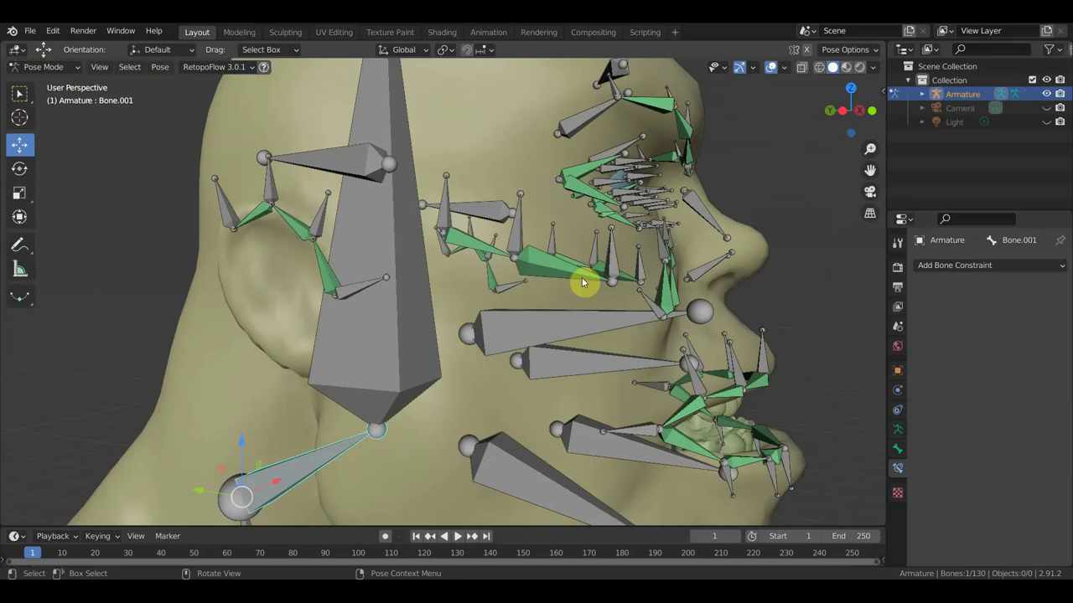
click(51, 67)
In Object Mode, parent the head mesh to the armature with automatic weights.
click(56, 85)
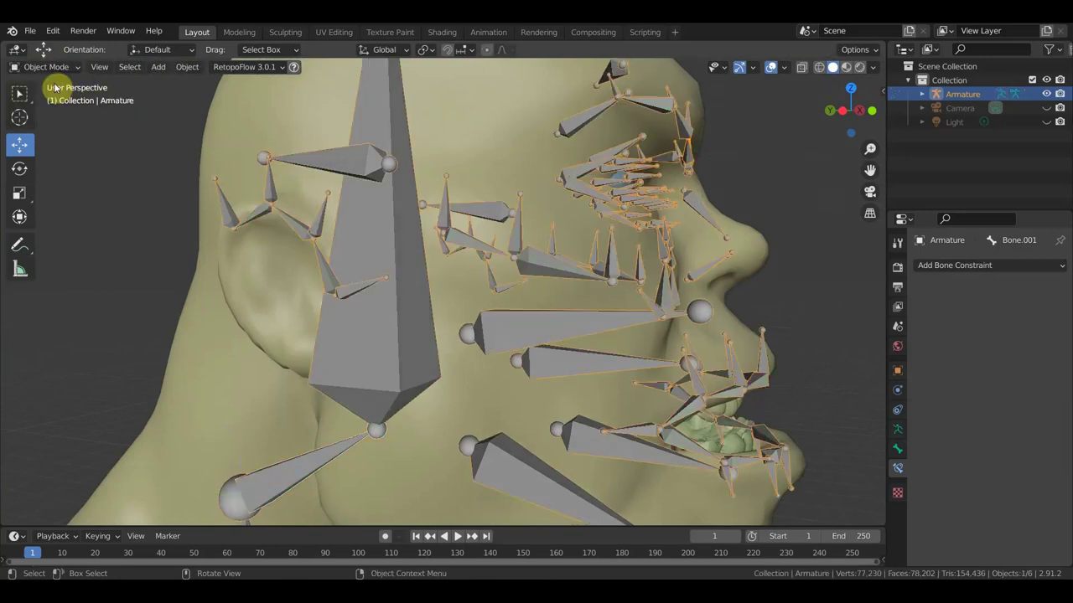
scroll(474, 153, down, 3)
click(450, 173)
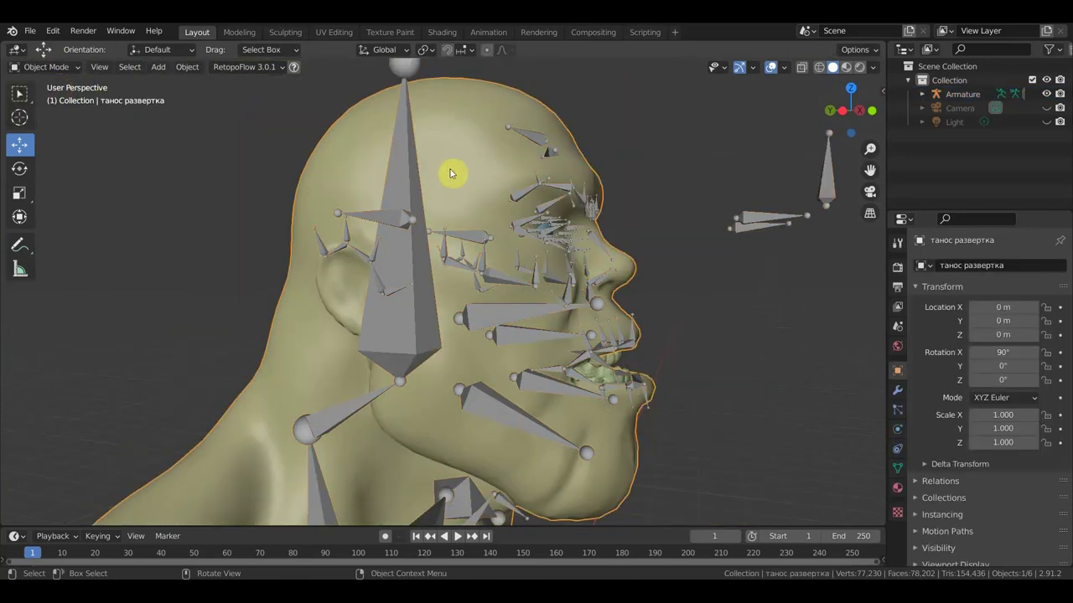
shift+click(399, 189)
key(ctrl+p)
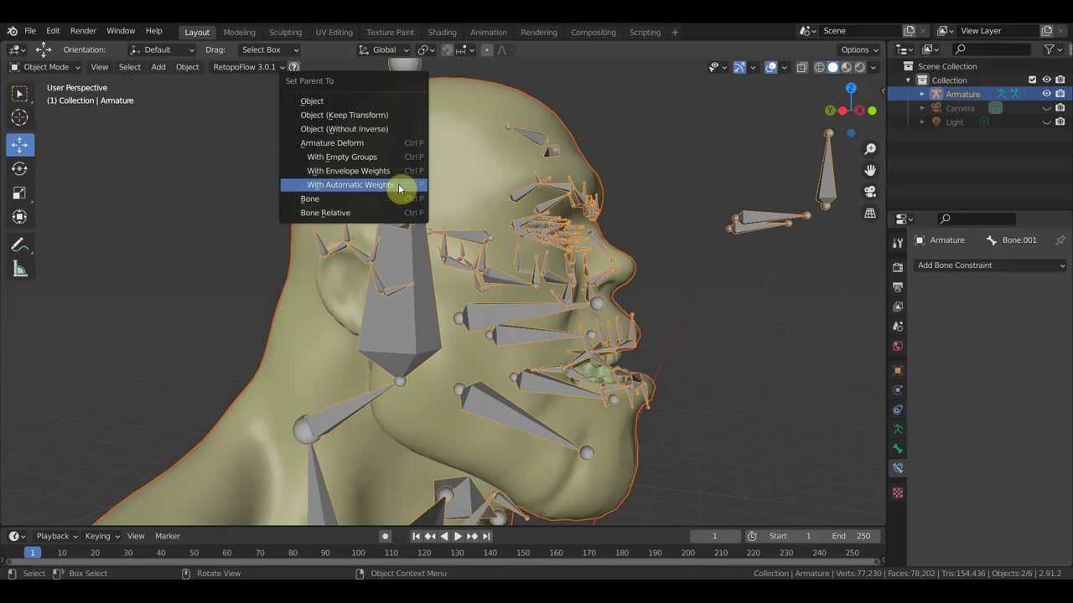
click(397, 185)
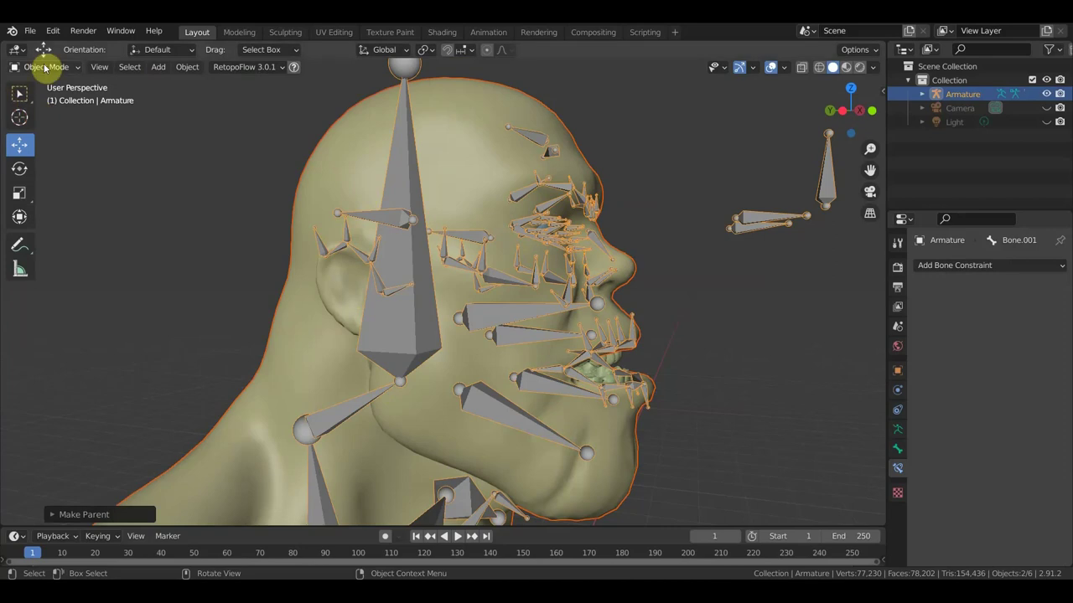
In Pose Mode, rotate the neck bone twice to tilt the head.
click(44, 67)
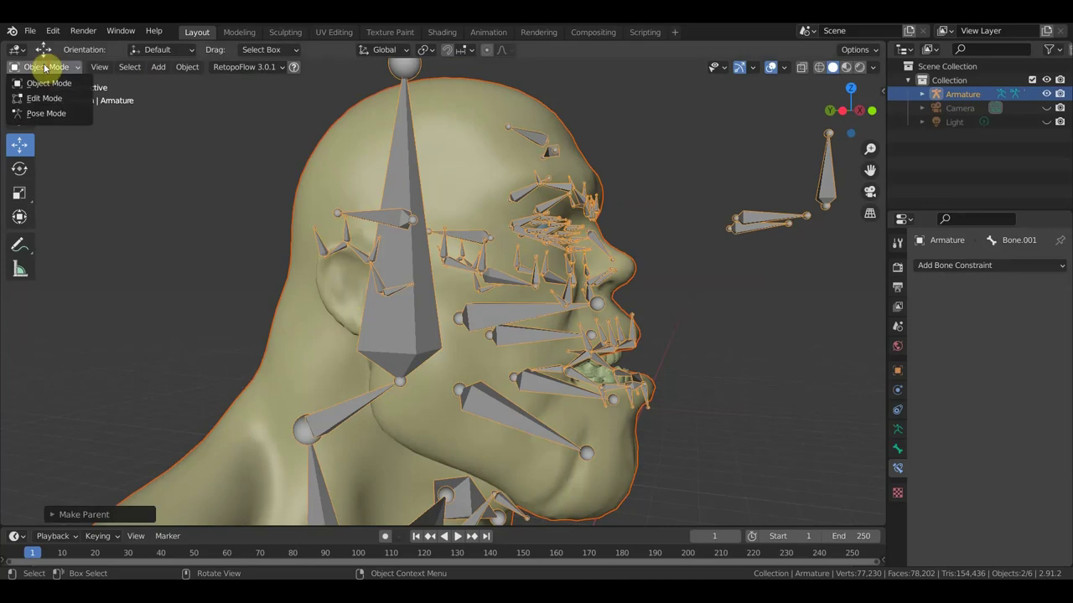
click(61, 122)
middle_drag(438, 270, 472, 266)
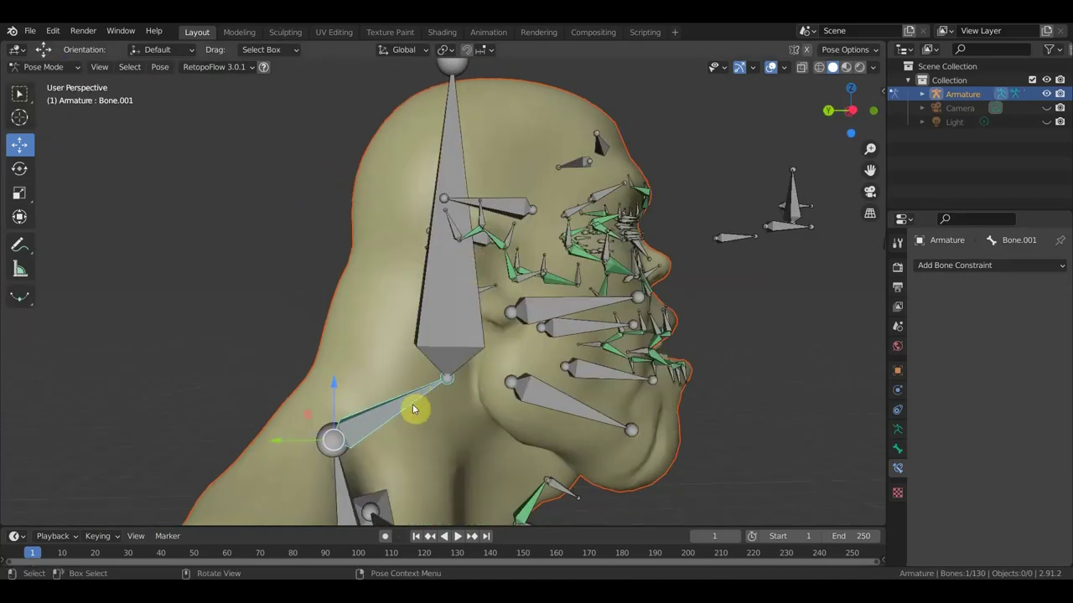
key(r)
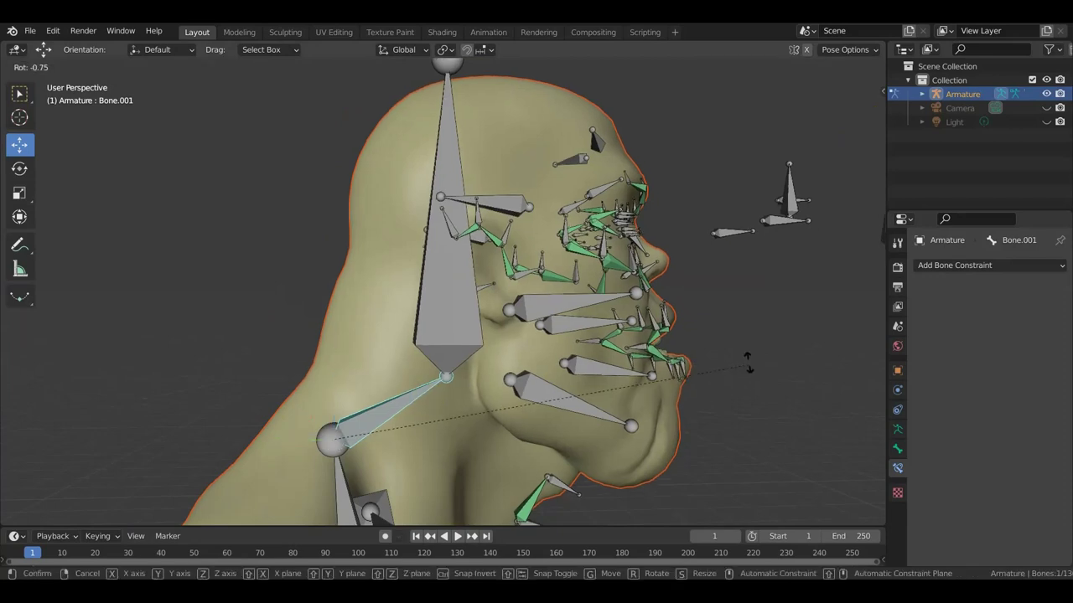
click(627, 172)
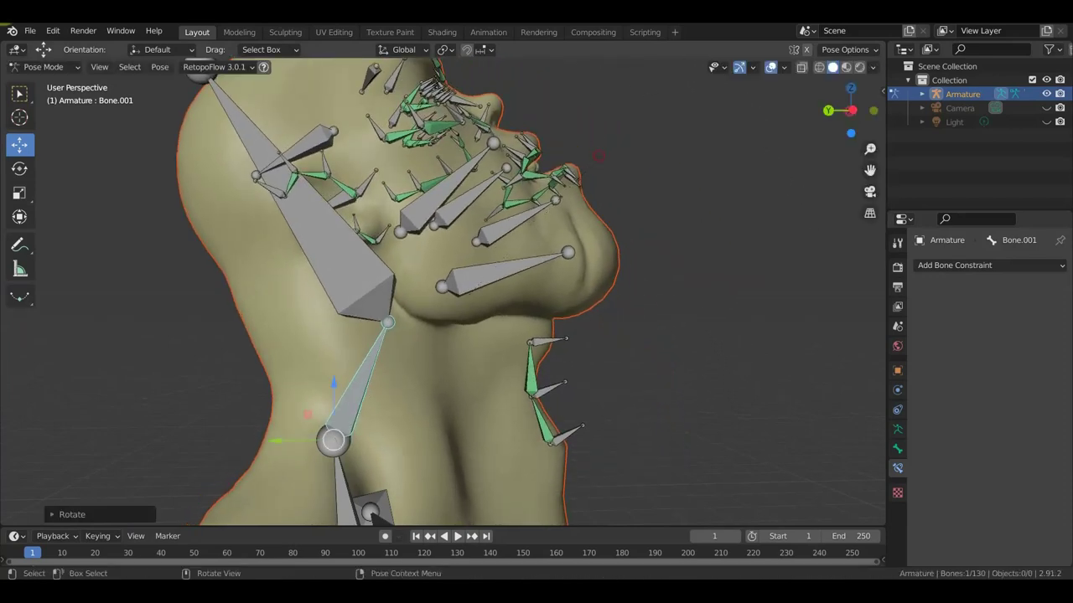
mouse_move(665, 200)
middle_down()
mouse_move(519, 282)
mouse_move(462, 286)
middle_up()
key(r)
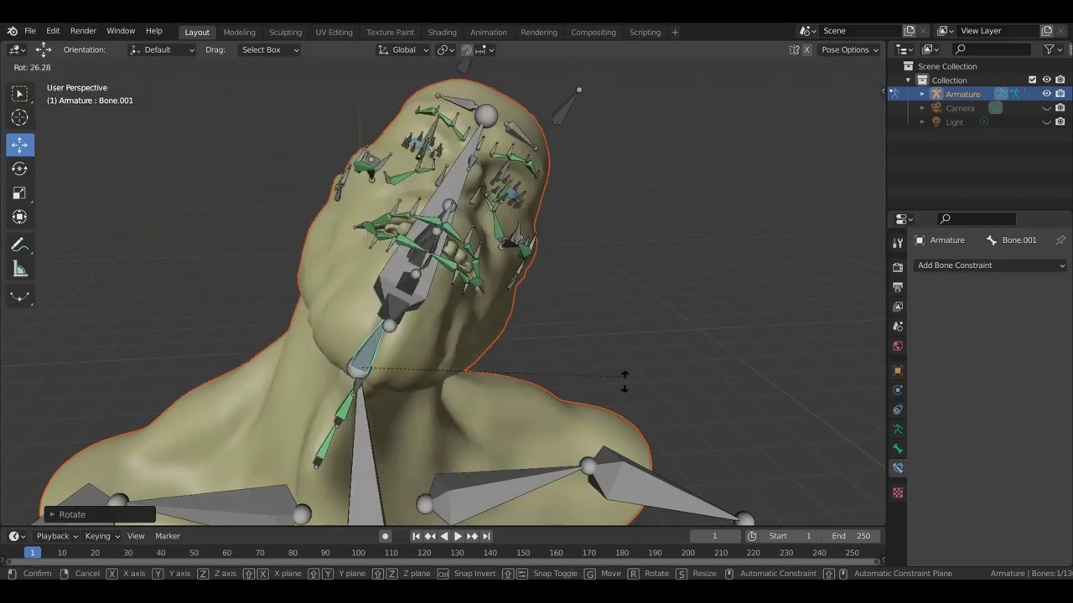
click(492, 321)
Undo both head tilts and view the bust from the front, slightly above.
key(ctrl+z)
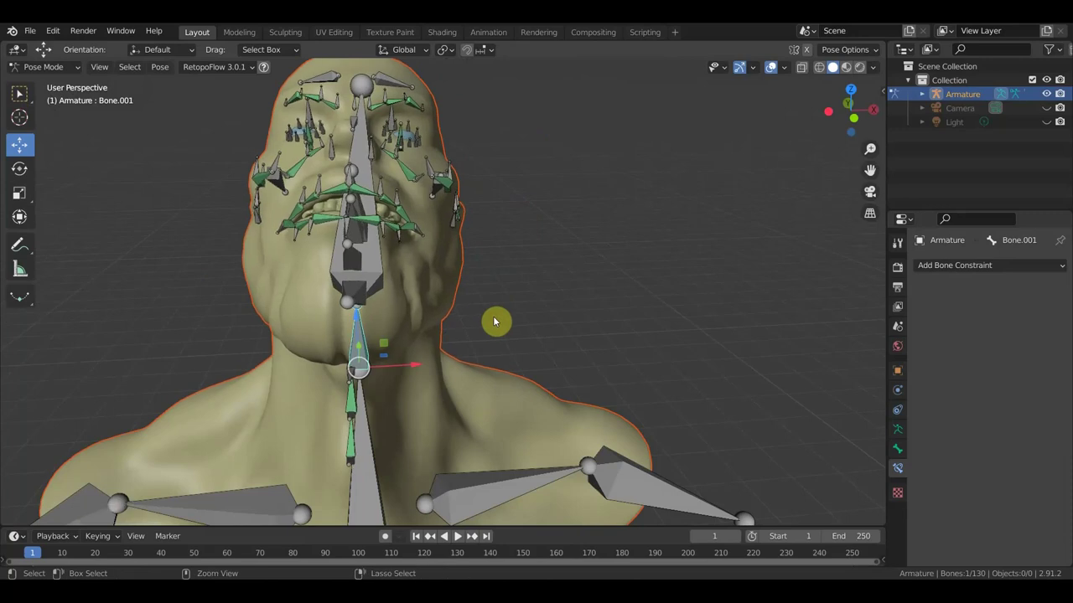
key(ctrl+z)
key(KP_1)
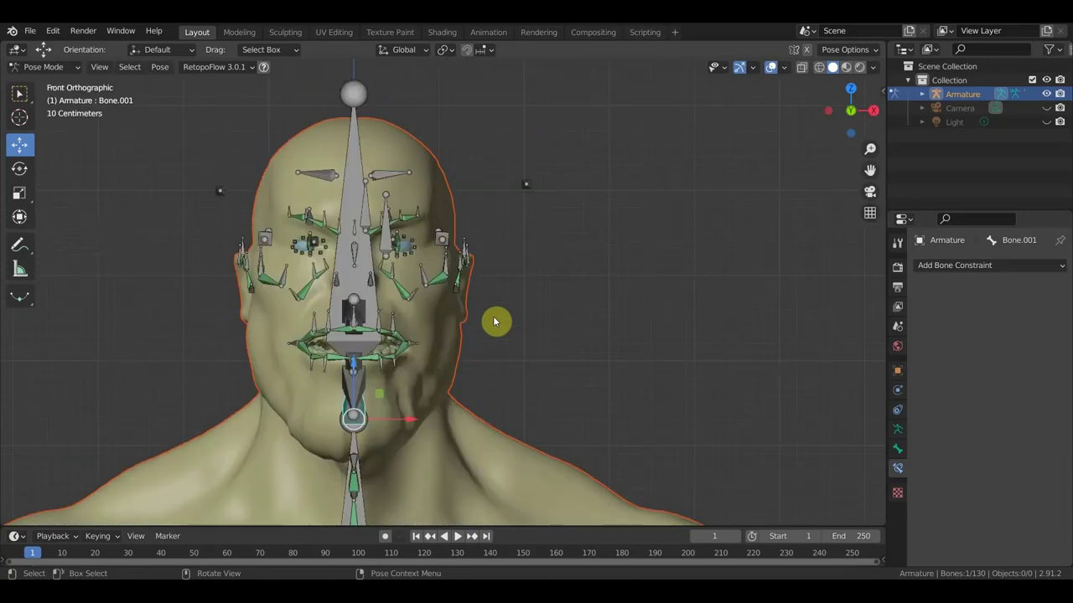
scroll(522, 325, down, 3)
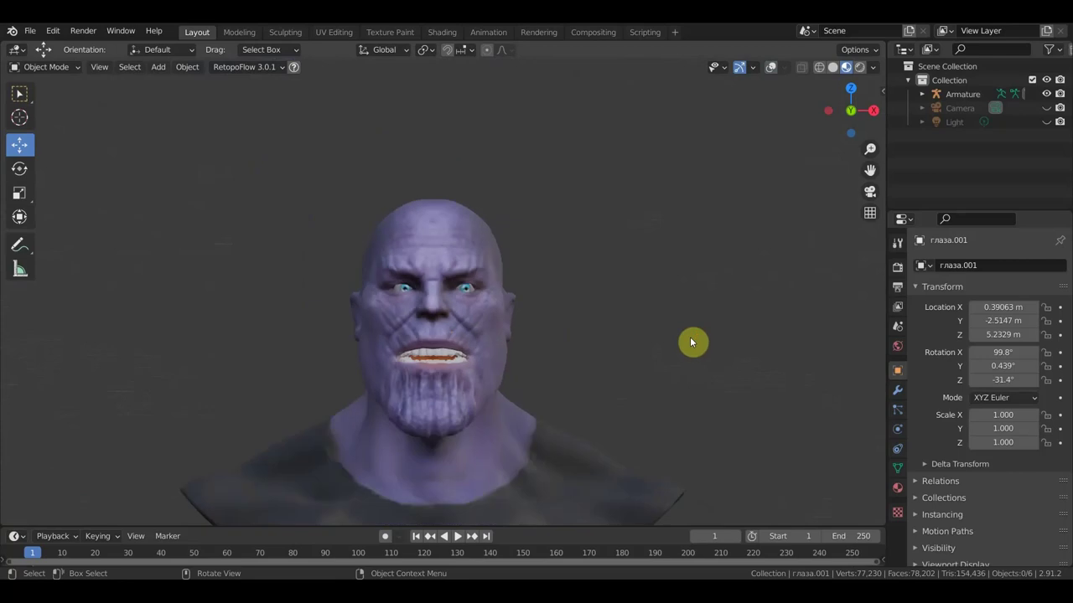
middle_drag(689, 342, 686, 268)
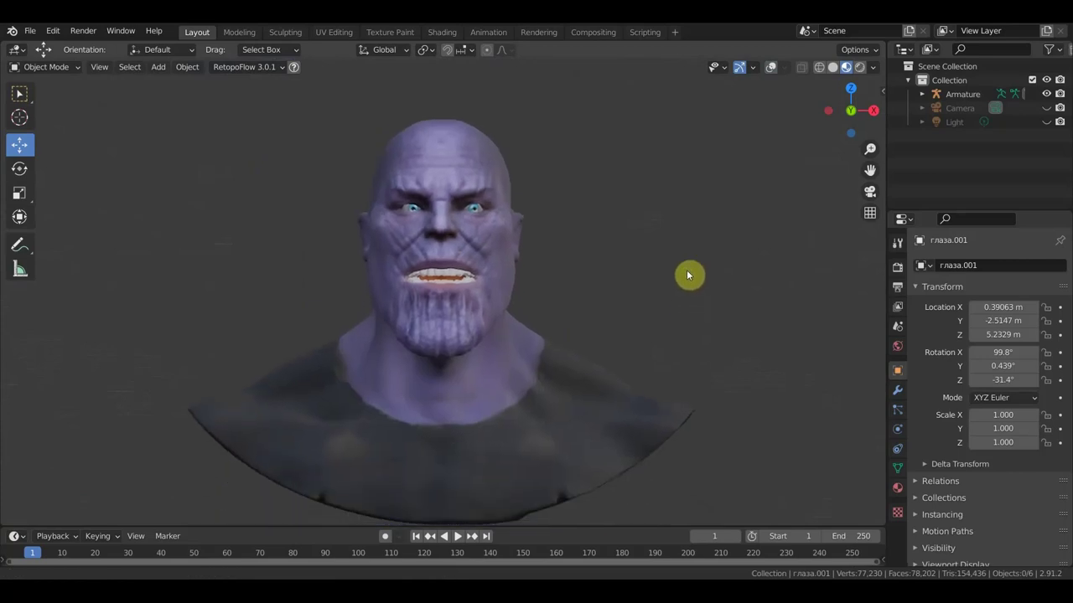
Save the file as 'Танос.ригг.blend' and show the armature bones over the bust again.
click(31, 32)
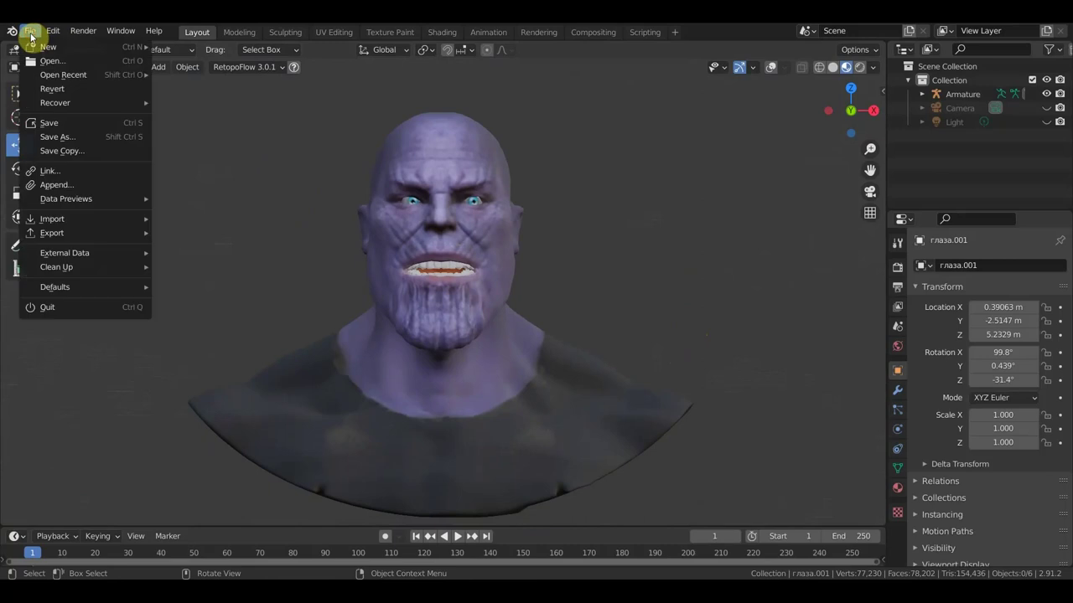
click(77, 126)
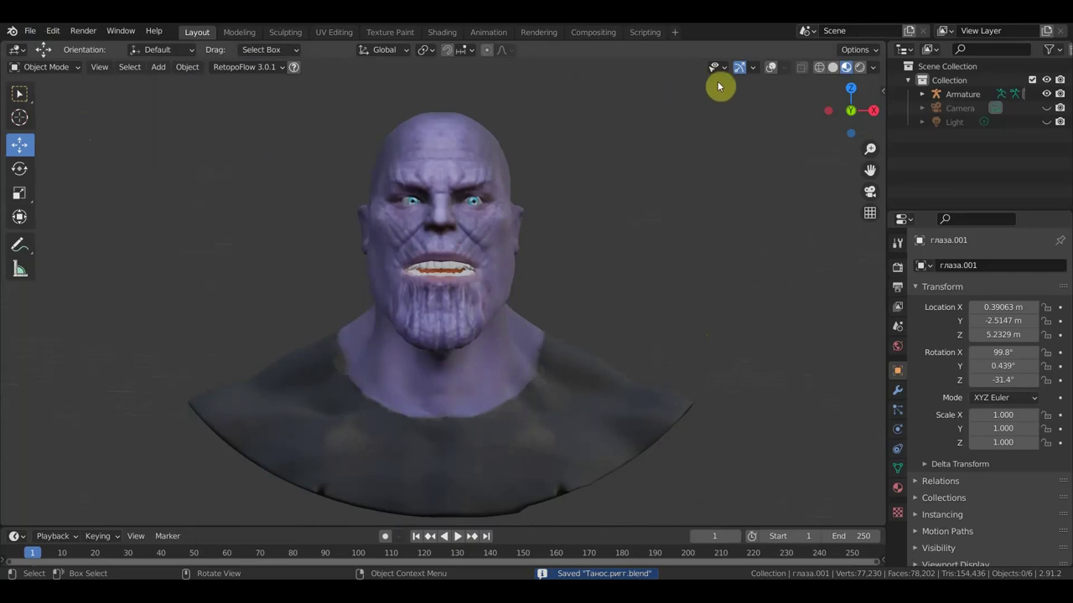
click(763, 71)
mouse_move(709, 220)
middle_down()
mouse_move(649, 237)
mouse_move(581, 229)
middle_up()
click(50, 67)
click(60, 85)
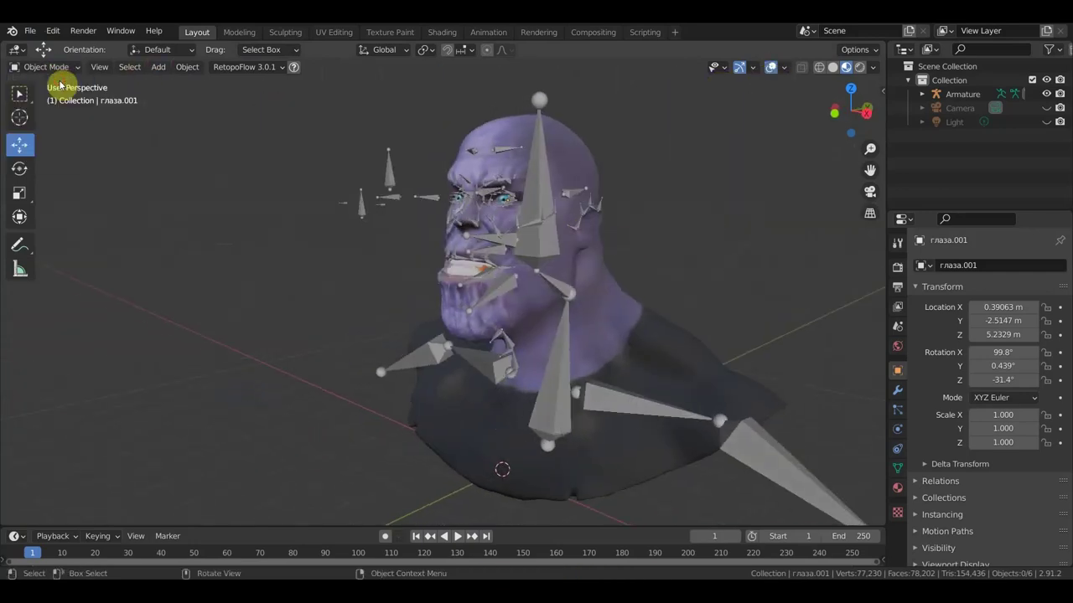
Select the facial armature and switch it into Pose Mode.
click(548, 184)
click(53, 69)
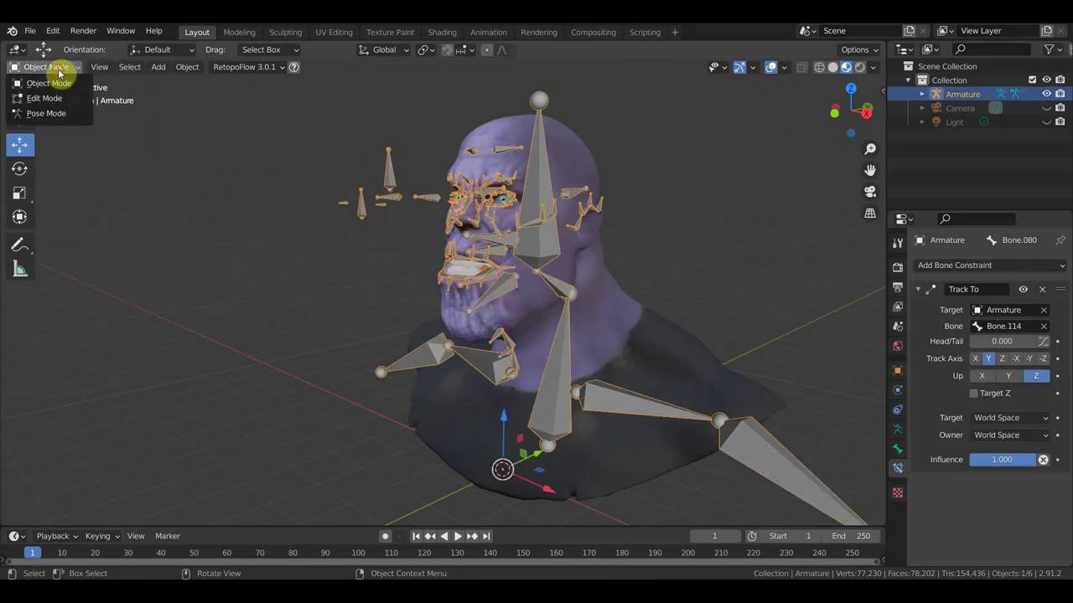
click(59, 113)
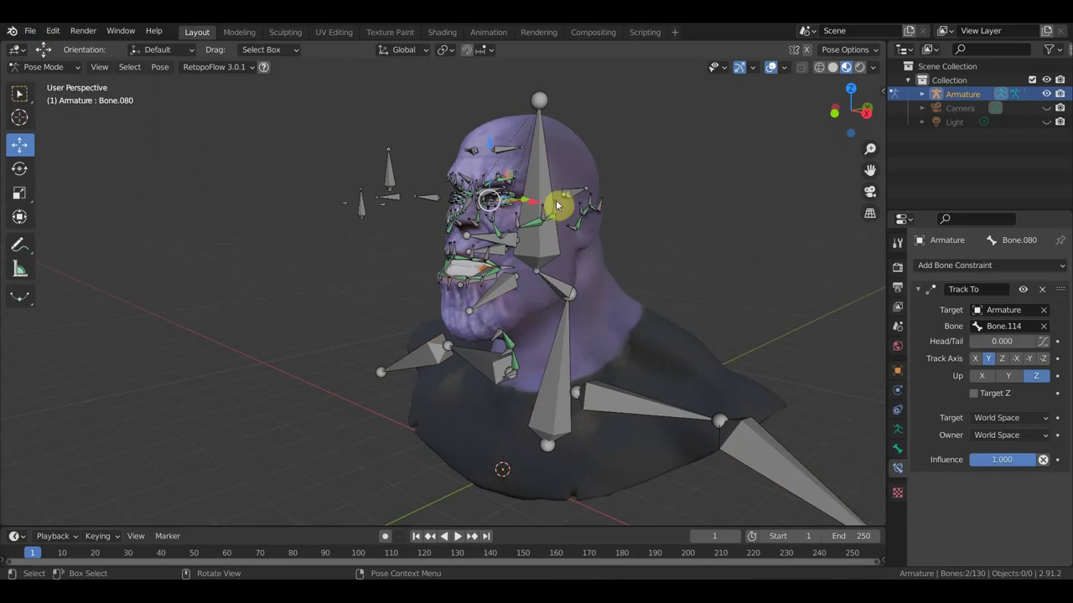
middle_drag(553, 201, 689, 210)
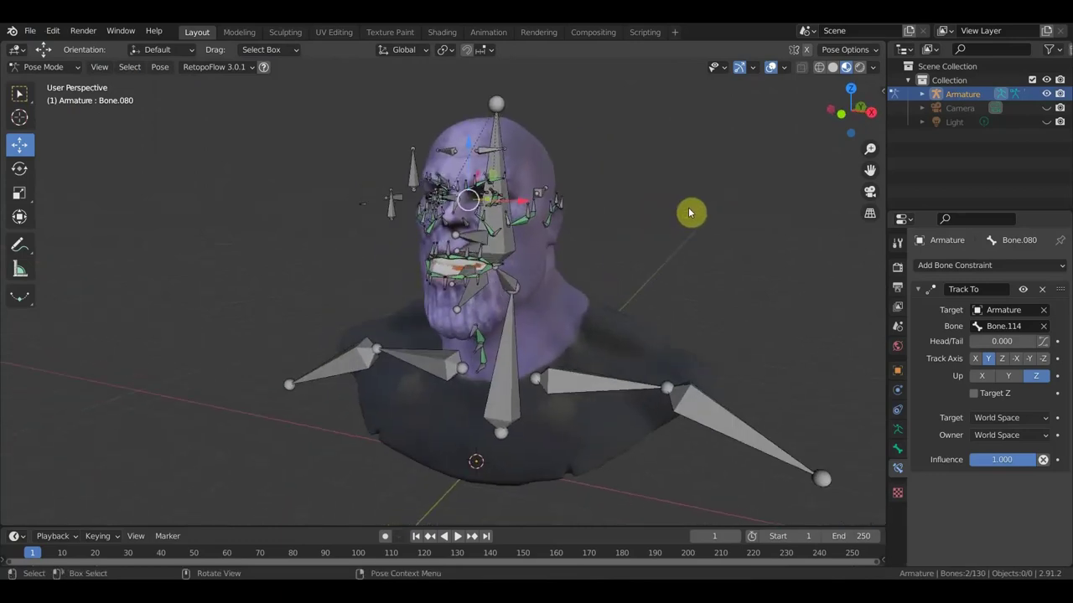
scroll(578, 256, up, 2)
scroll(545, 292, down, 2)
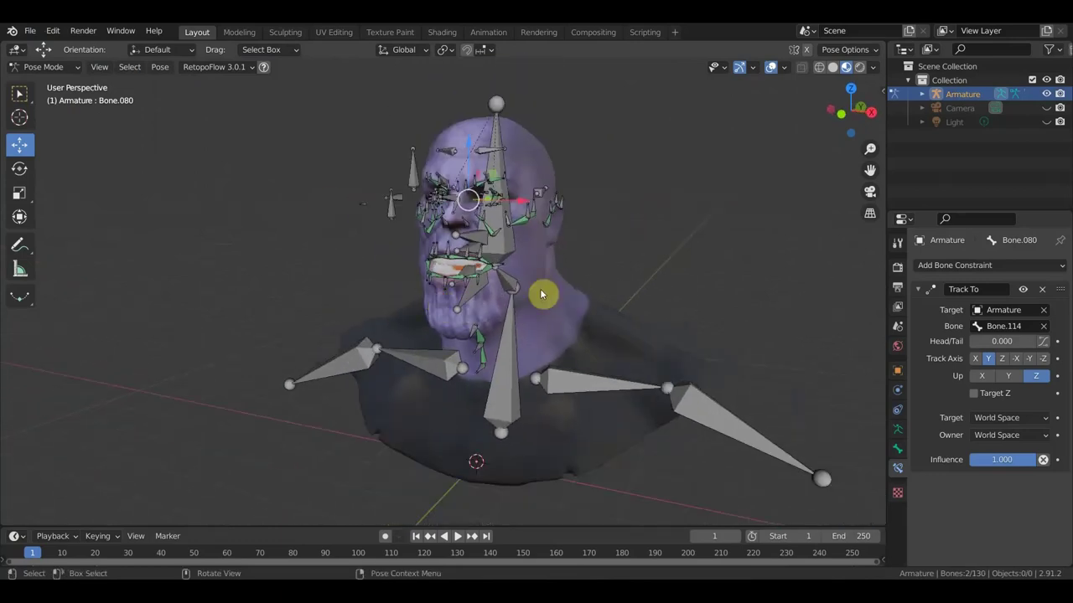
mouse_move(545, 293)
middle_down()
mouse_move(545, 242)
mouse_move(558, 246)
middle_up()
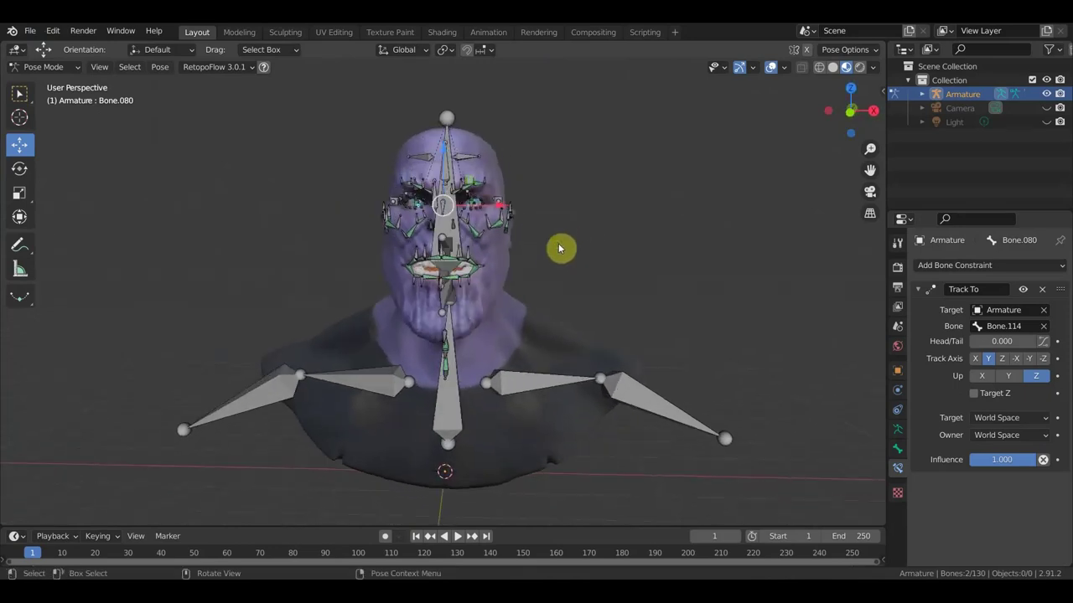
Check the bone transform sidebar and overlays, then select the floating bone before the face.
key(n)
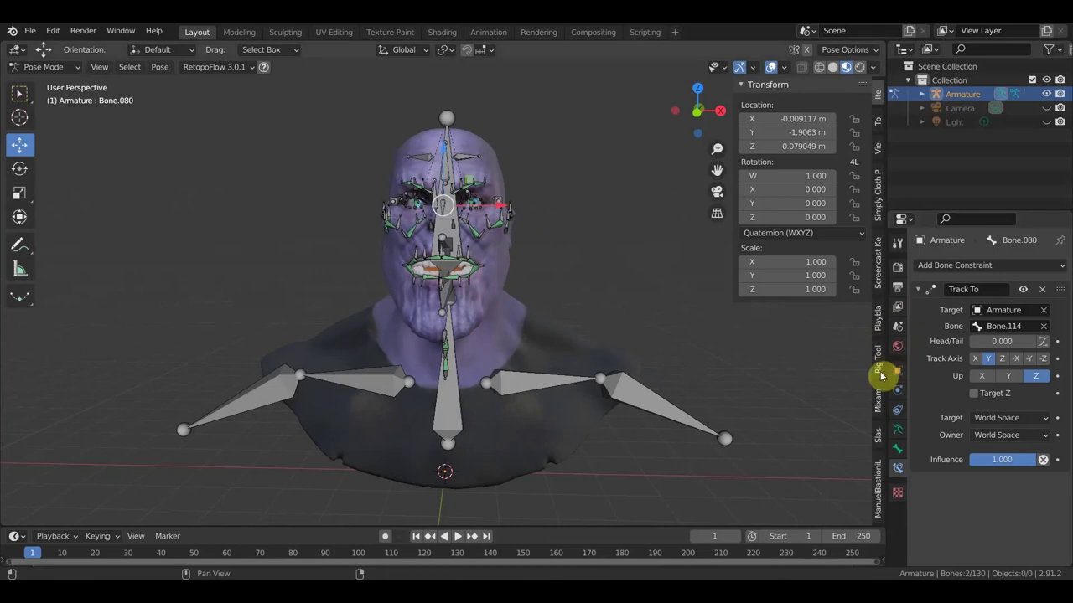
key(n)
middle_drag(726, 346, 699, 342)
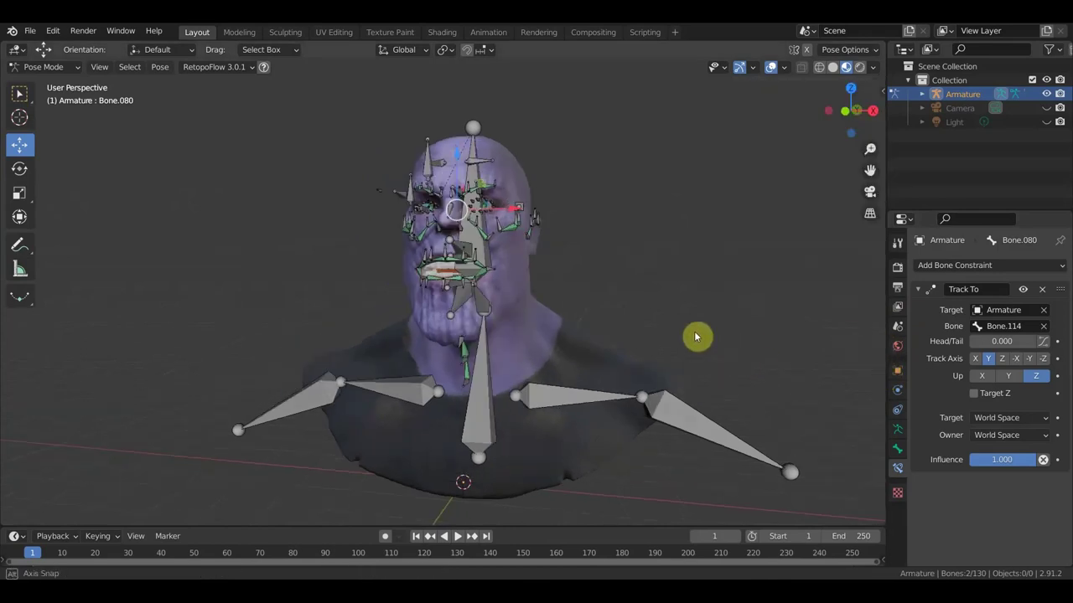
click(771, 70)
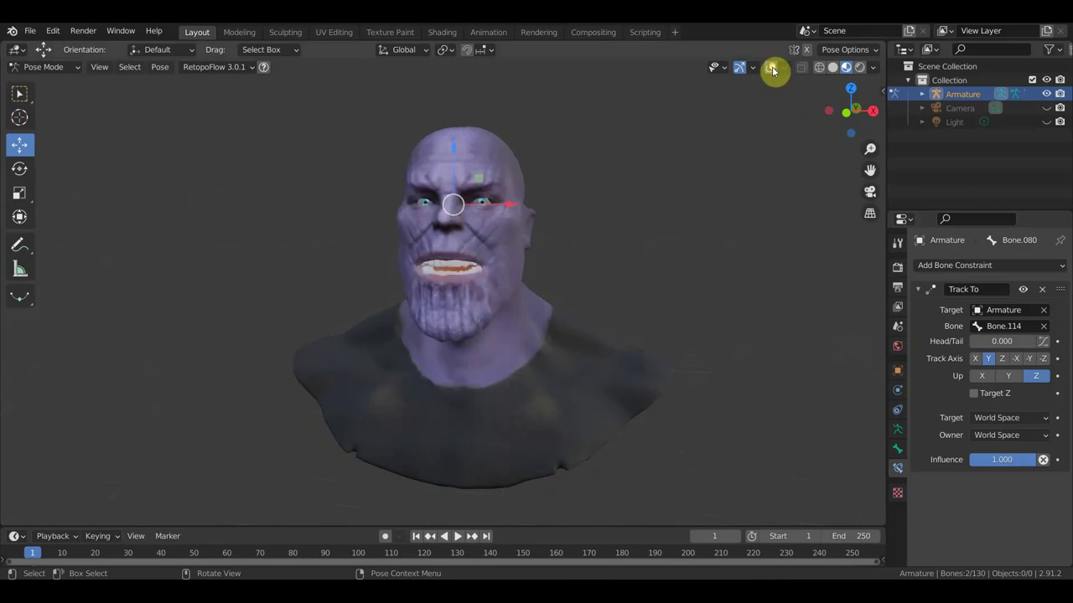
click(772, 71)
click(18, 98)
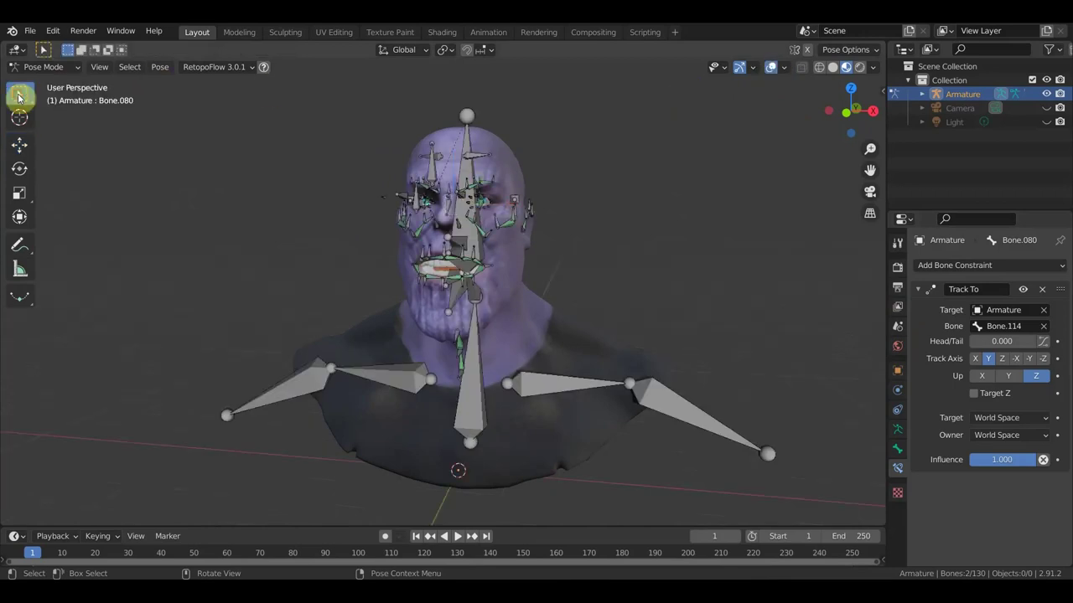
middle_drag(539, 198, 435, 201)
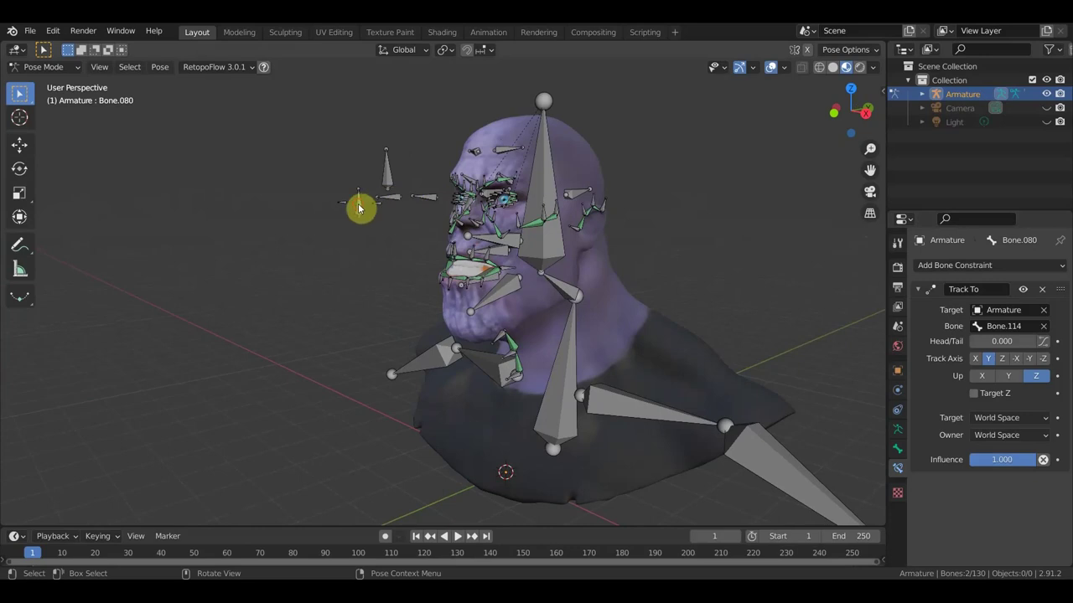
click(360, 210)
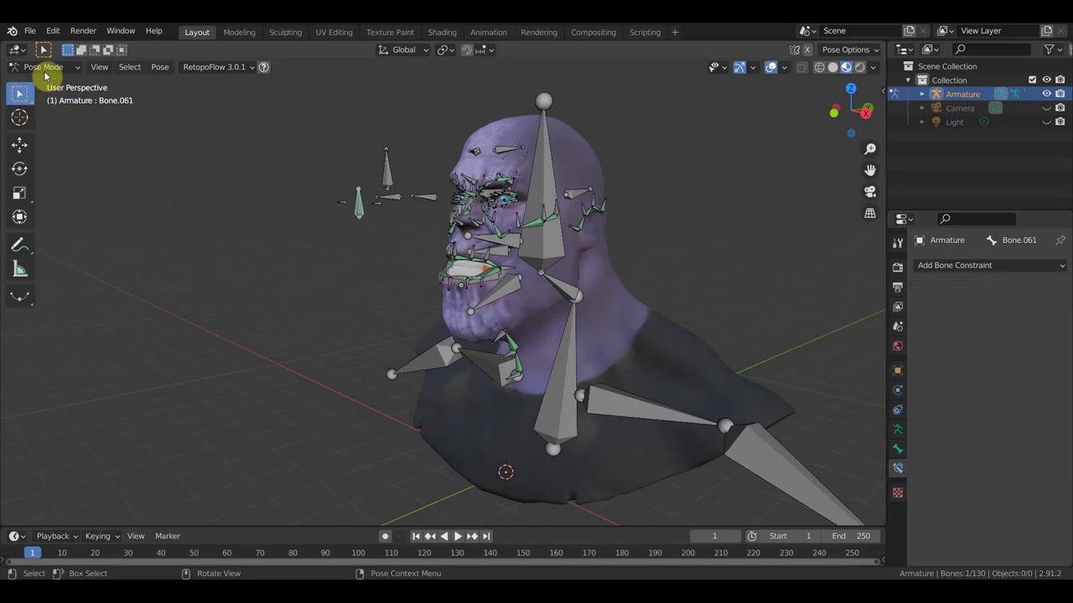
Try moving the floating bone in front of the face, then undo the move.
click(43, 68)
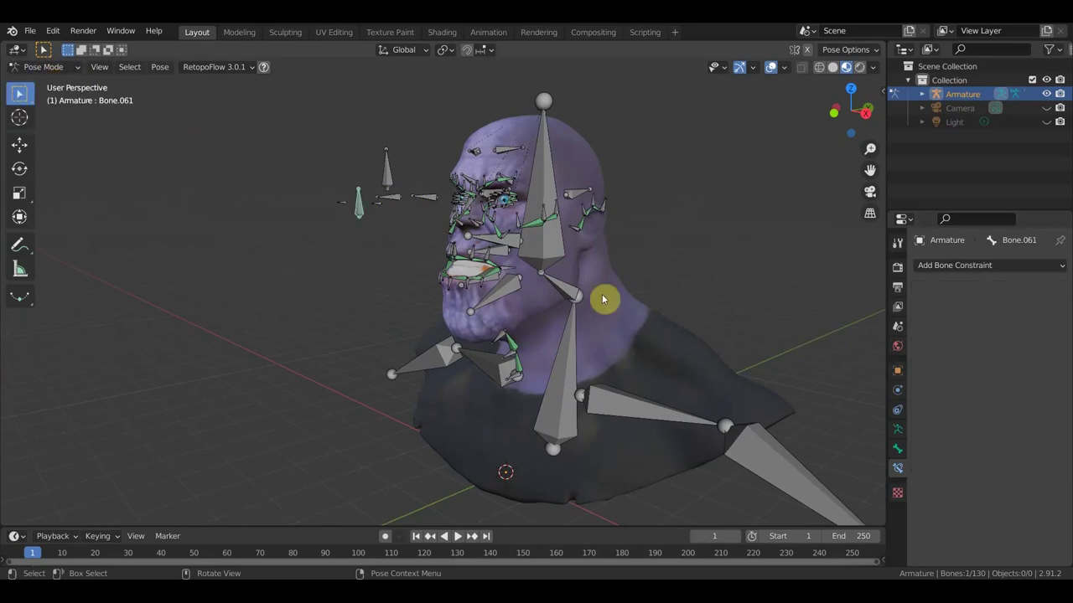
click(771, 67)
middle_drag(681, 204, 809, 201)
key(g)
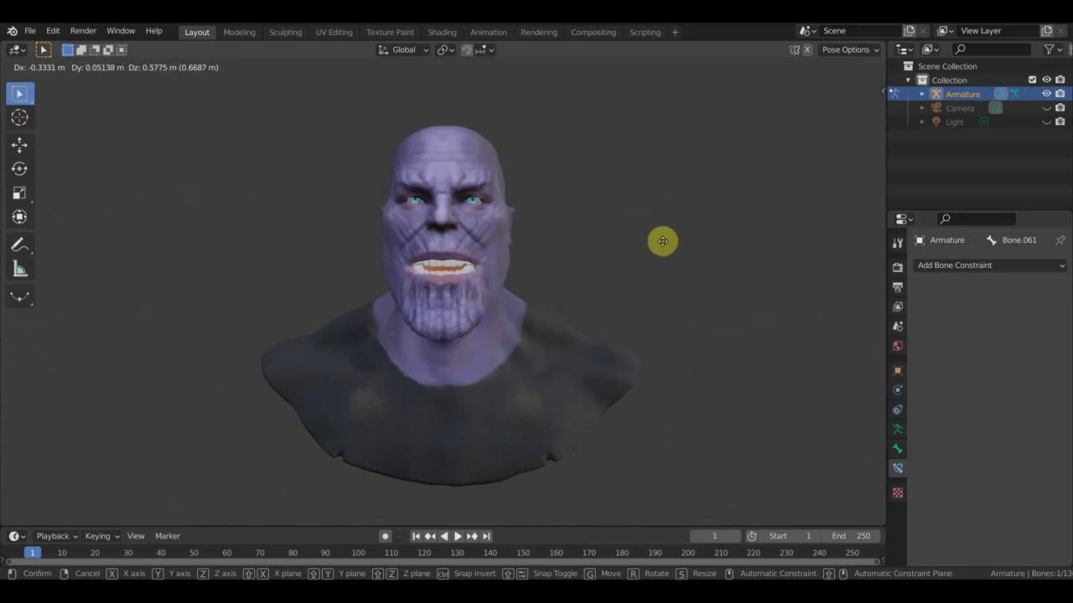
click(659, 224)
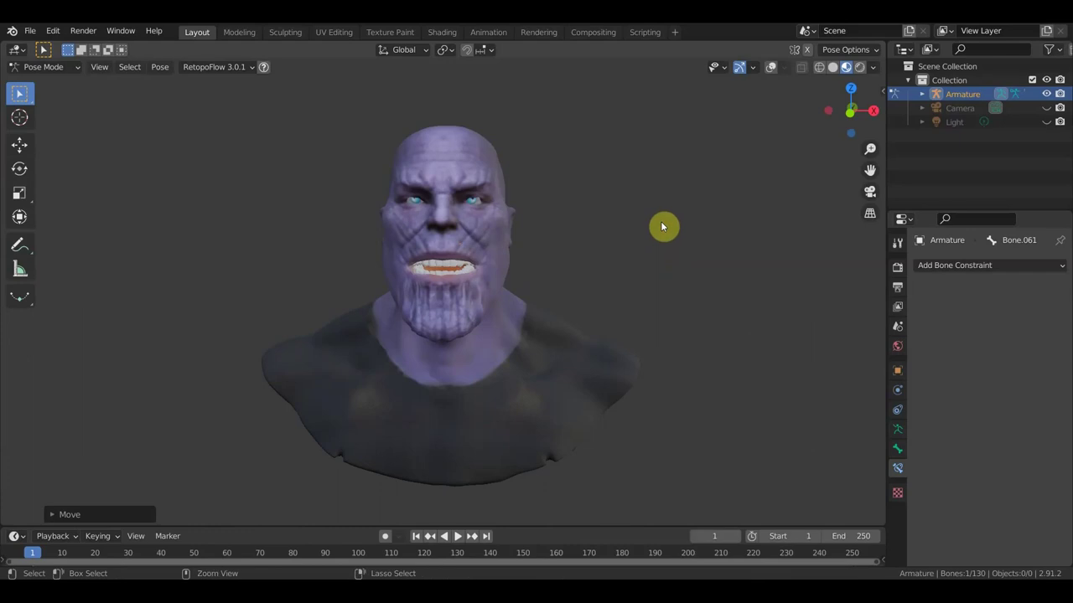
key(ctrl+z)
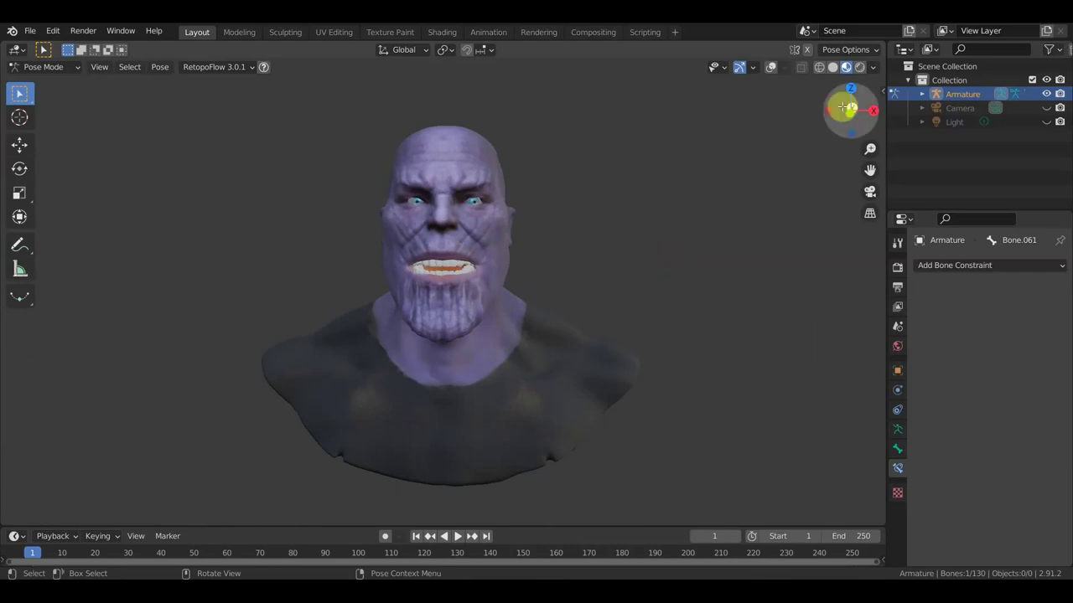
Box-select the small floating bones and trial-rotate them, undoing the rotation that hid the eyes.
click(770, 67)
mouse_move(738, 237)
middle_down()
mouse_move(612, 279)
mouse_move(460, 249)
middle_up()
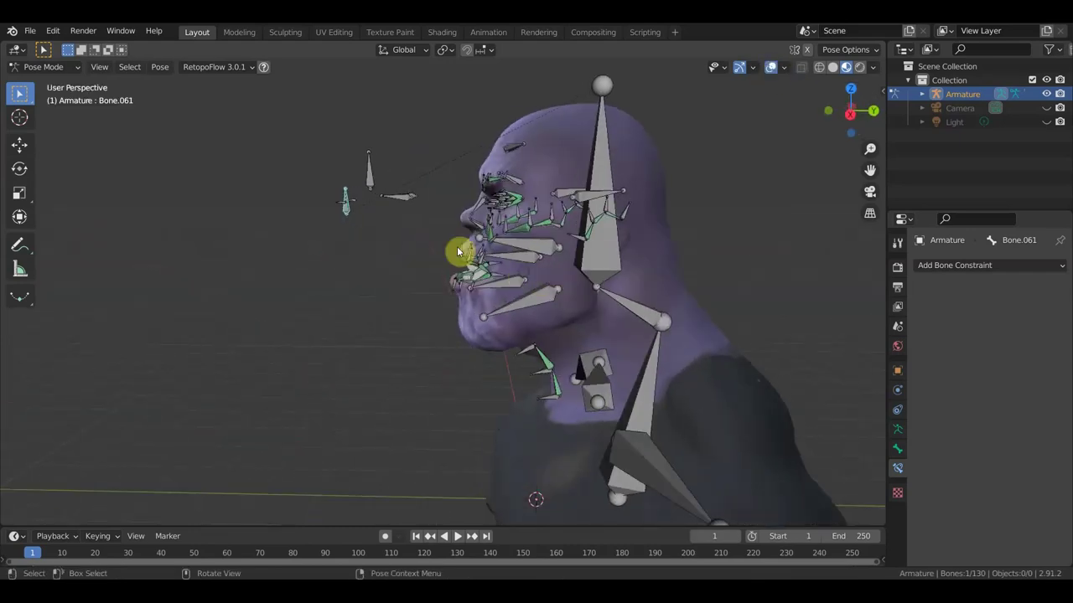
drag(425, 226, 401, 196)
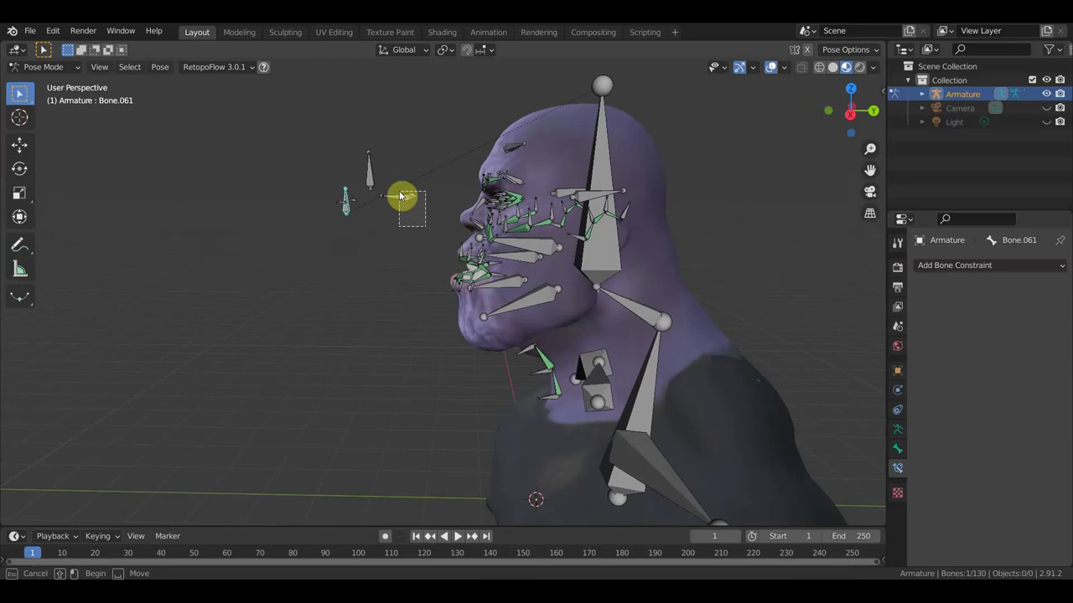
click(767, 68)
mouse_move(680, 196)
middle_down()
mouse_move(782, 220)
mouse_move(849, 213)
middle_up()
key(r)
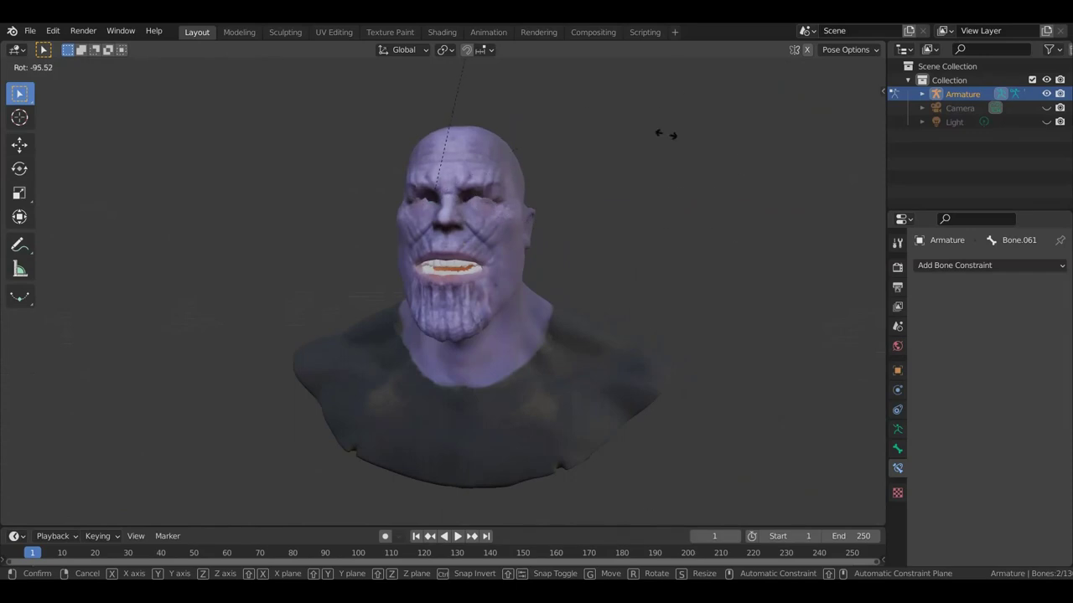
click(668, 188)
key(ctrl+z)
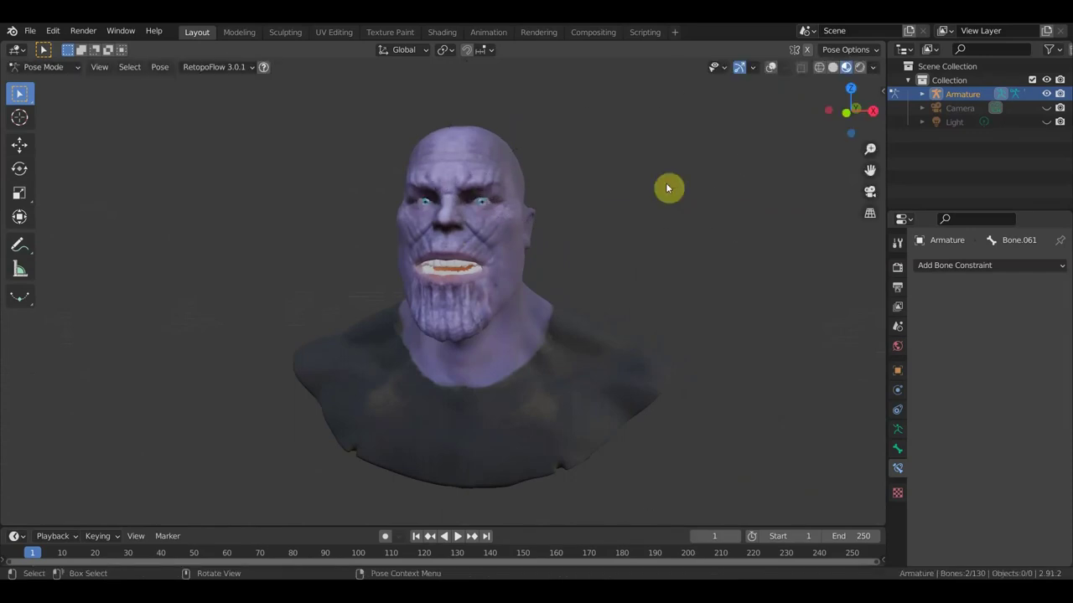
Rotate the selected face bone so the mouth opens with the teeth showing.
mouse_move(744, 199)
middle_down()
mouse_move(642, 192)
mouse_move(673, 196)
mouse_move(653, 191)
middle_up()
key(r)
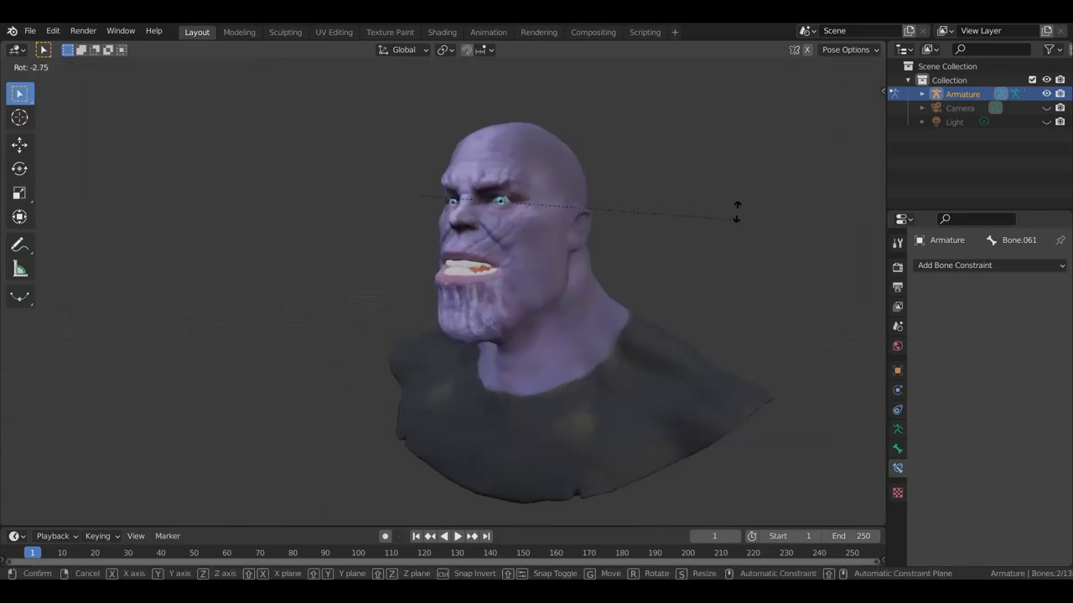
click(717, 126)
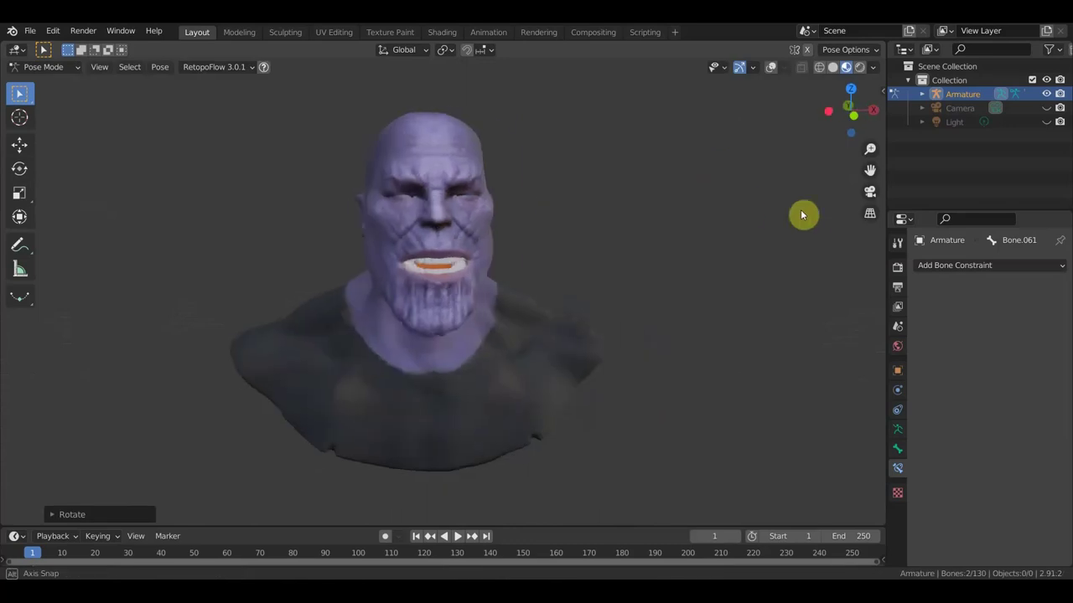
scroll(685, 220, up, 5)
mouse_move(681, 223)
middle_down()
mouse_move(701, 257)
mouse_move(749, 277)
mouse_move(750, 304)
mouse_move(725, 316)
mouse_move(715, 265)
mouse_move(711, 302)
mouse_move(642, 350)
mouse_move(650, 312)
mouse_move(701, 288)
mouse_move(726, 292)
mouse_move(638, 288)
middle_up()
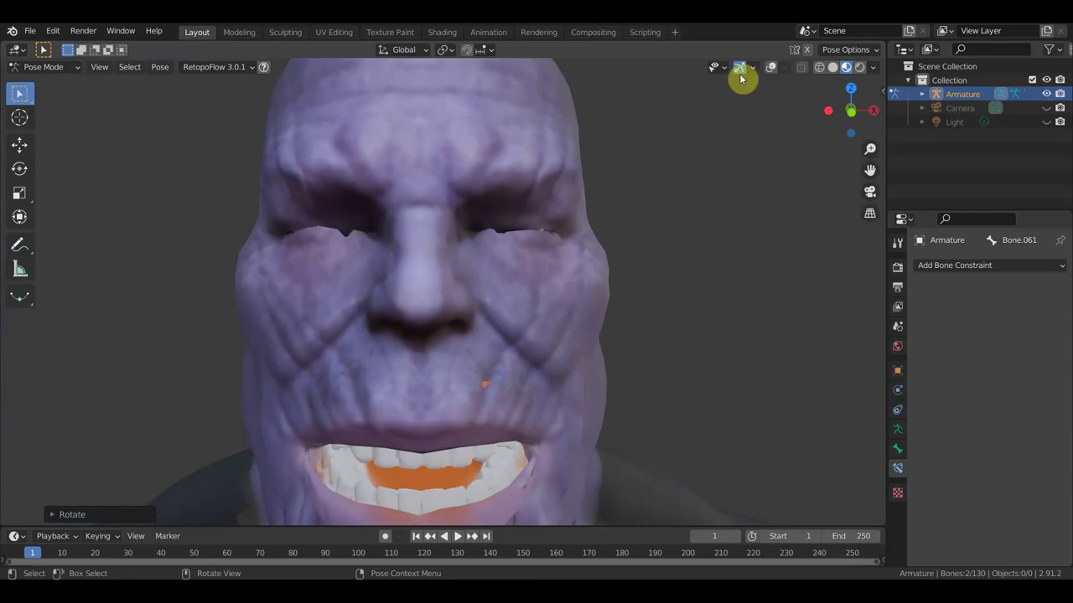
Select face bone Bone.031 and move it to reshape the face.
click(771, 67)
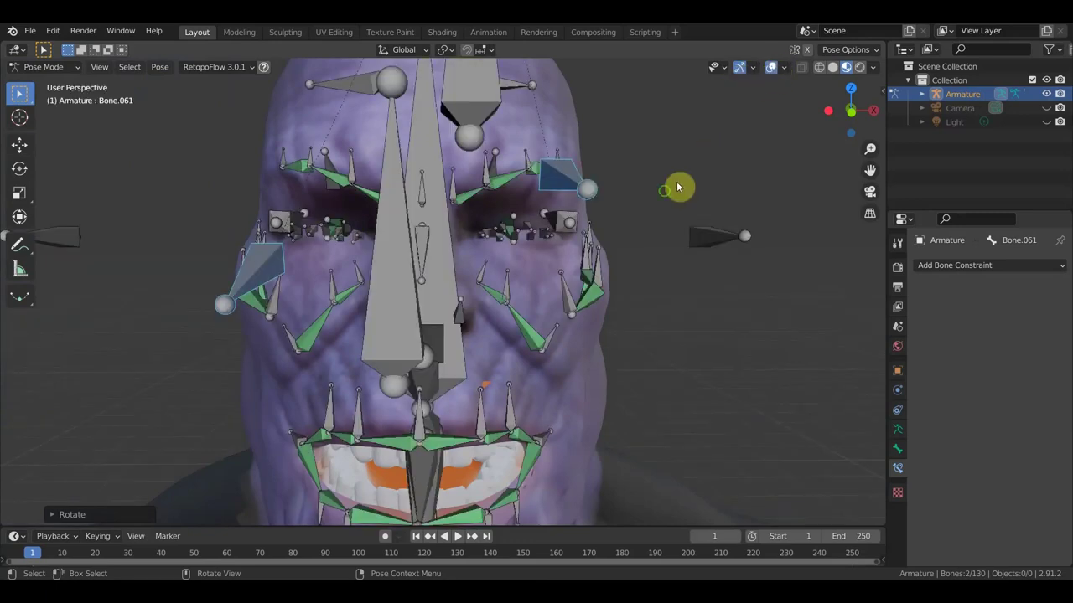
mouse_move(677, 186)
middle_down()
mouse_move(594, 201)
mouse_move(582, 221)
mouse_move(728, 187)
middle_up()
click(772, 67)
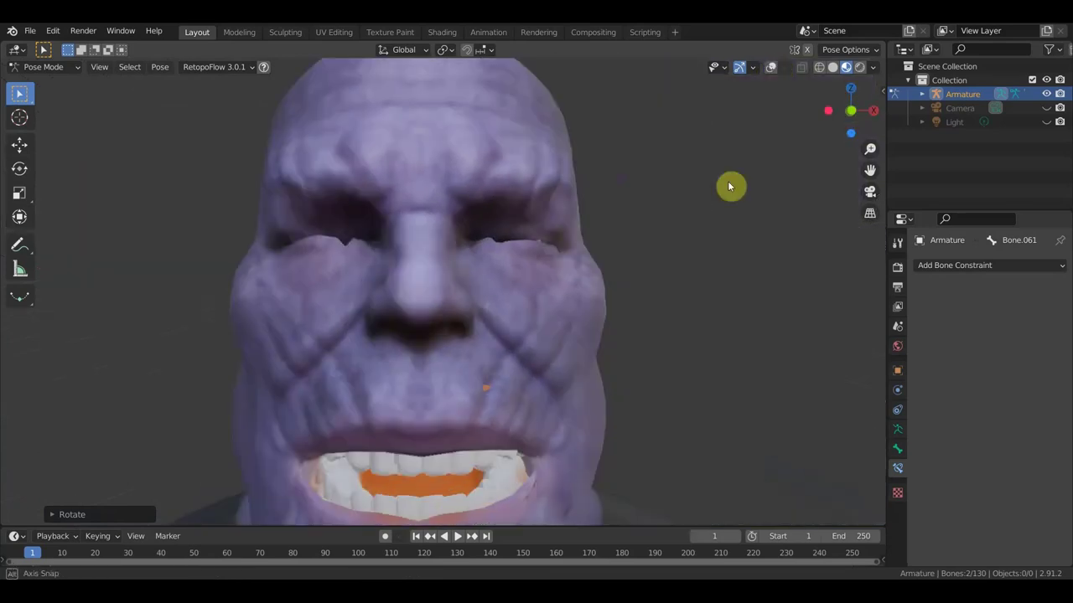
click(771, 67)
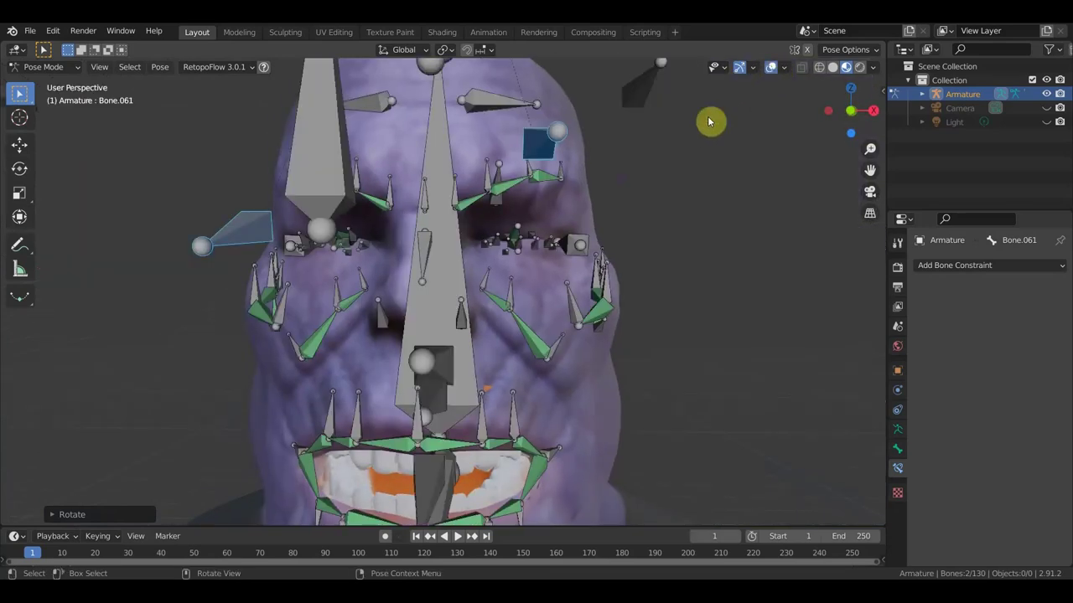
click(533, 248)
click(772, 67)
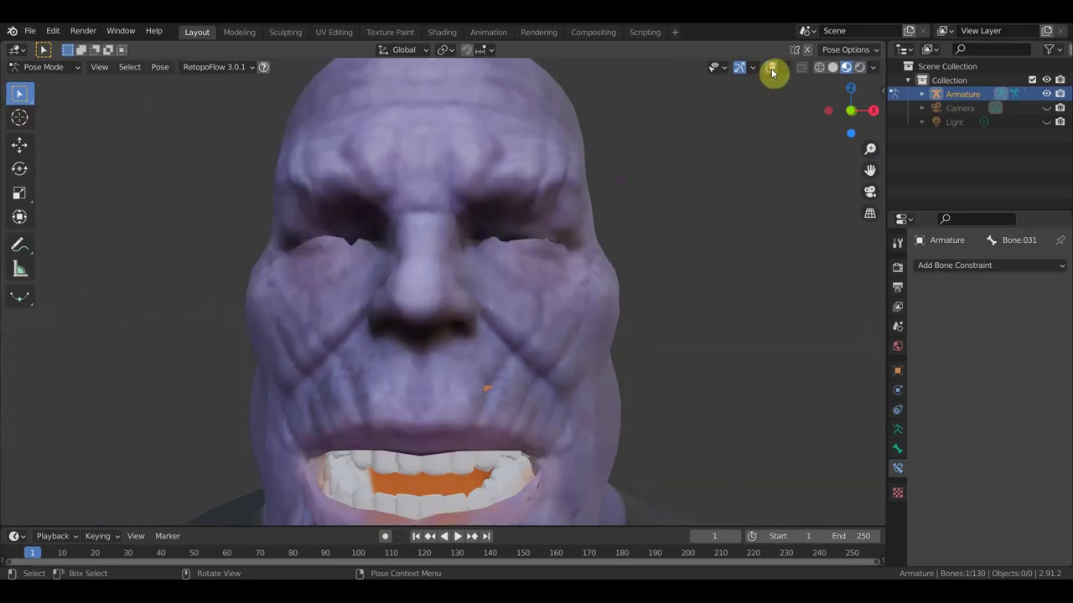
key(g)
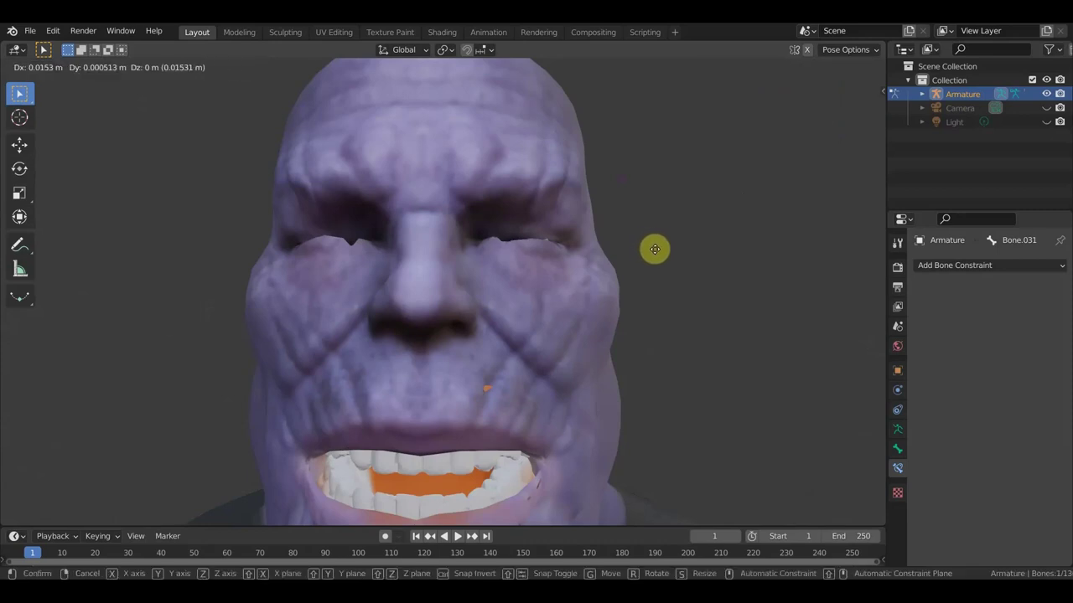
click(660, 254)
Select the jaw bone Bone.030 and move it to a new position.
click(772, 67)
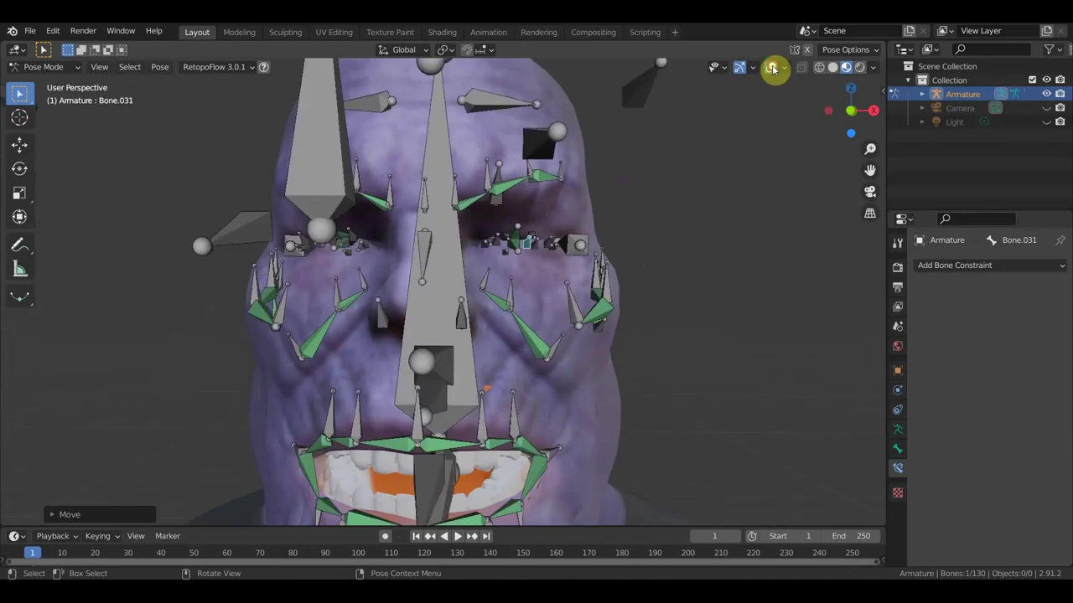
middle_drag(502, 249, 510, 271)
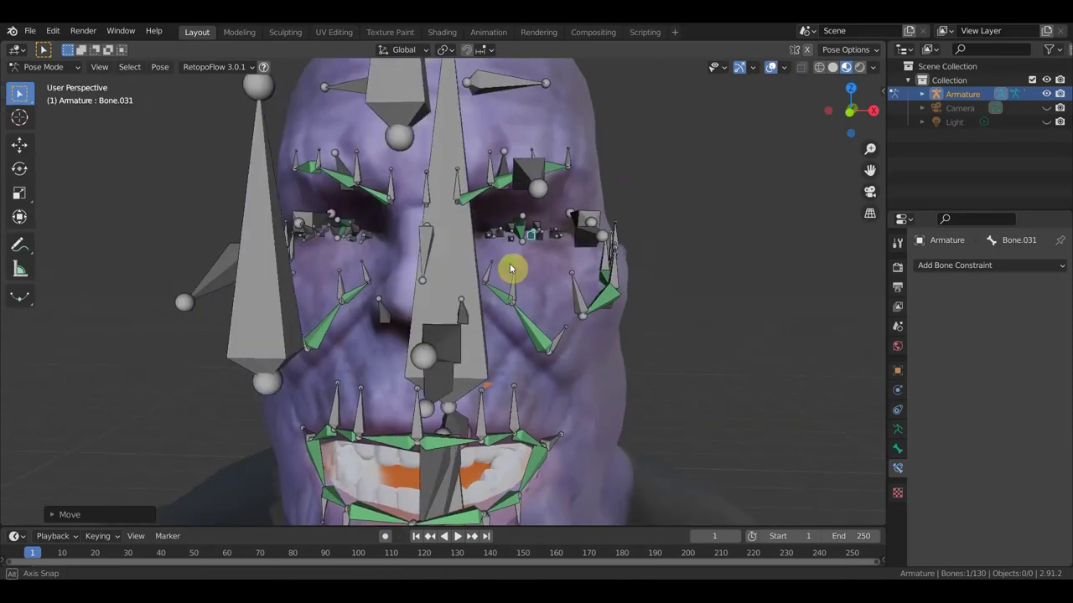
click(532, 238)
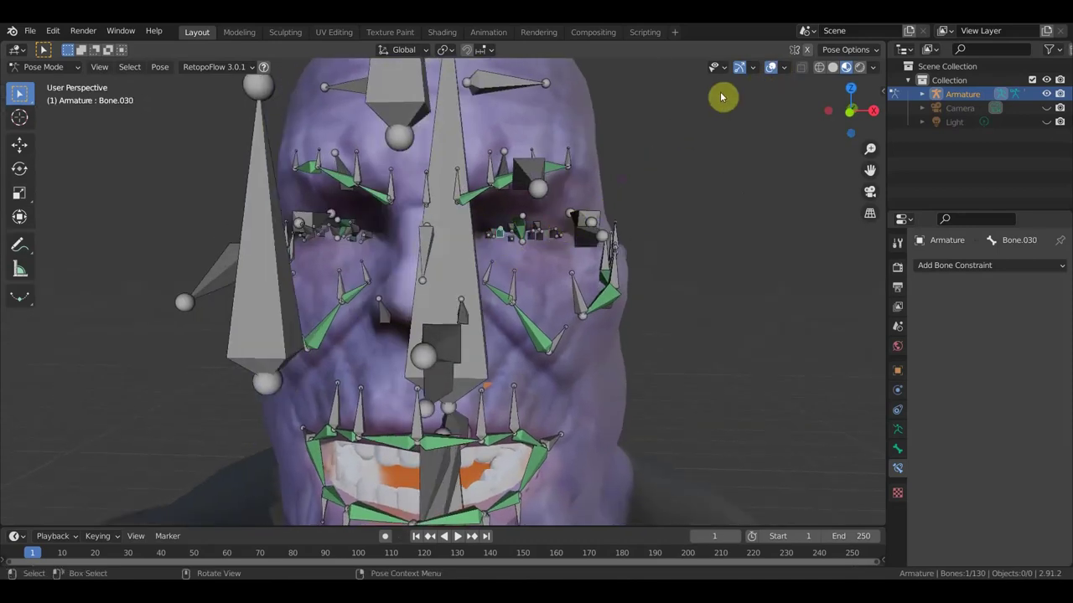
click(771, 67)
key(g)
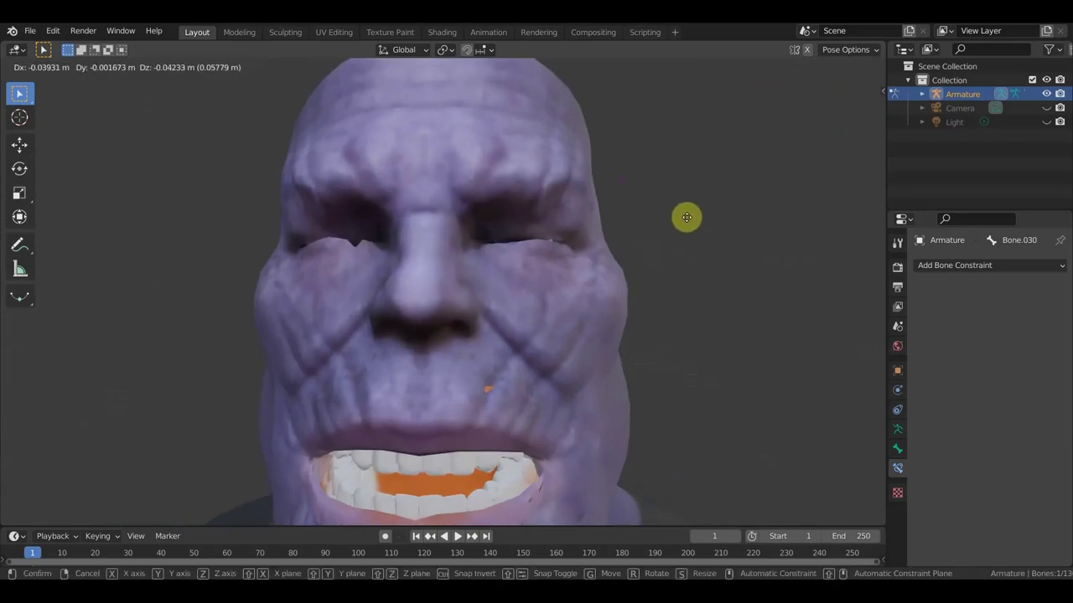
click(686, 217)
middle_drag(448, 256, 482, 256)
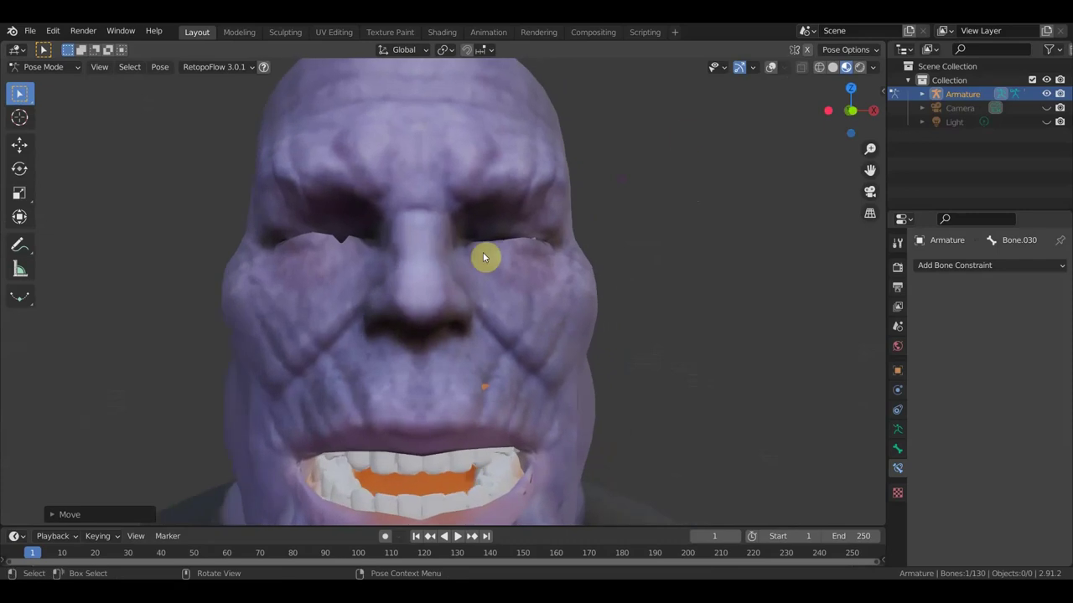
Select Bone.082 and move it in two passes to shape the expression.
click(770, 67)
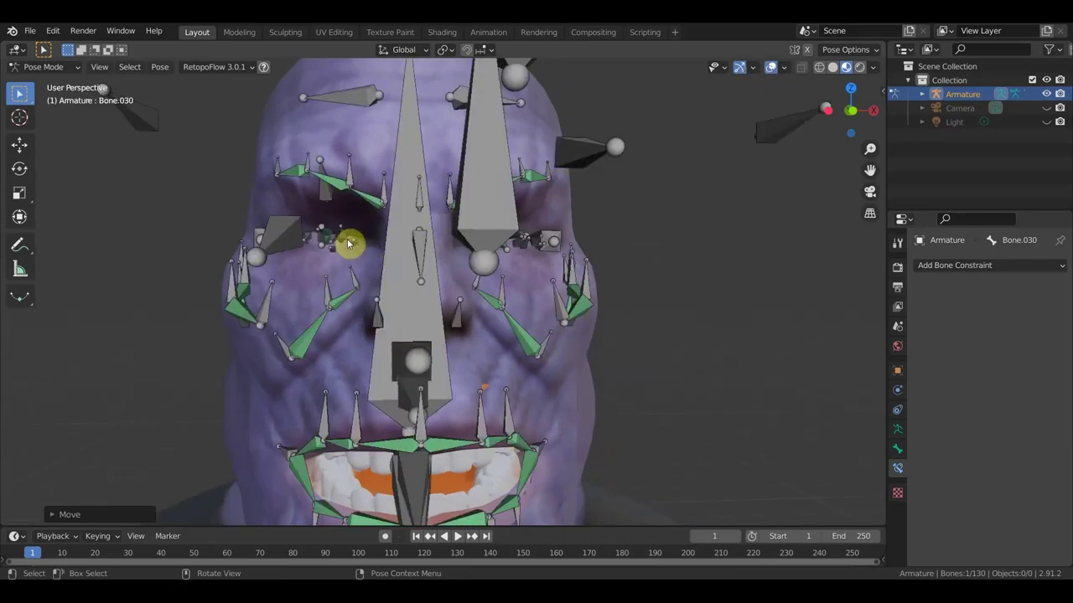
mouse_move(349, 243)
middle_down()
mouse_move(371, 268)
mouse_move(378, 257)
middle_up()
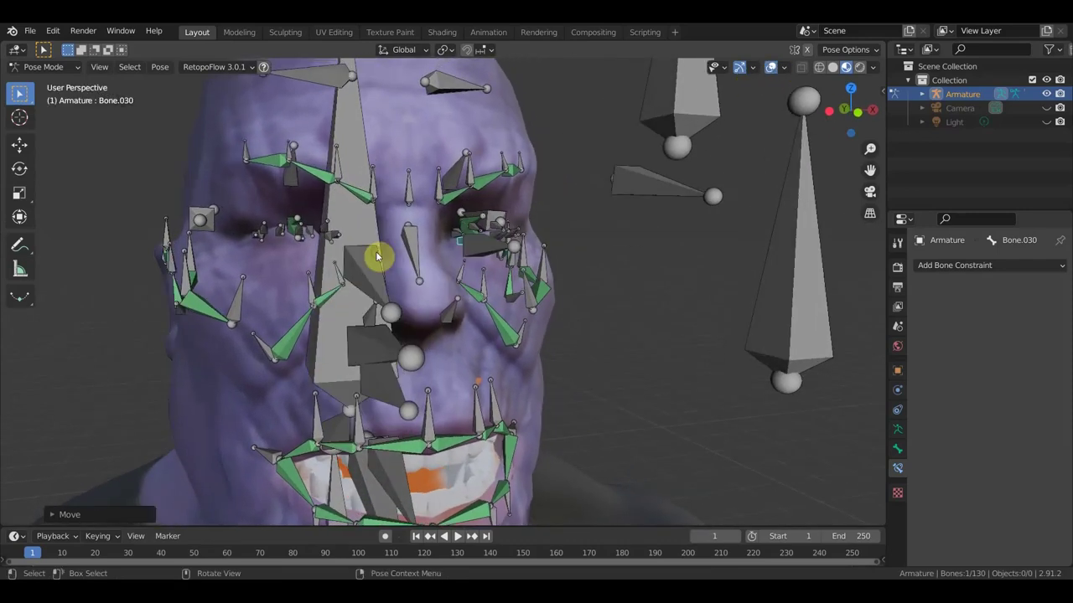
click(330, 243)
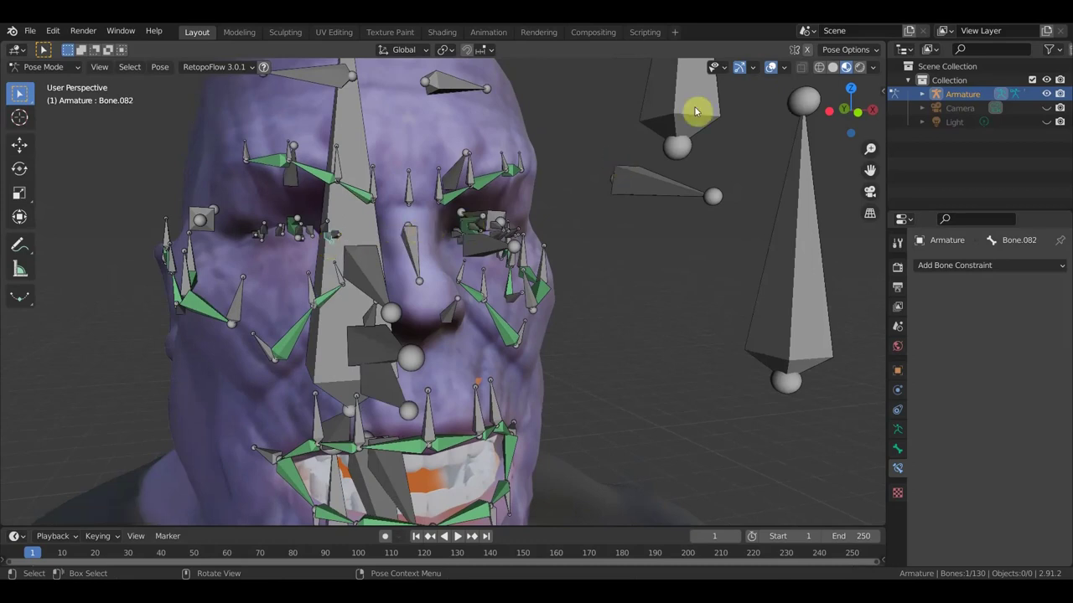
click(770, 67)
middle_drag(687, 202, 657, 201)
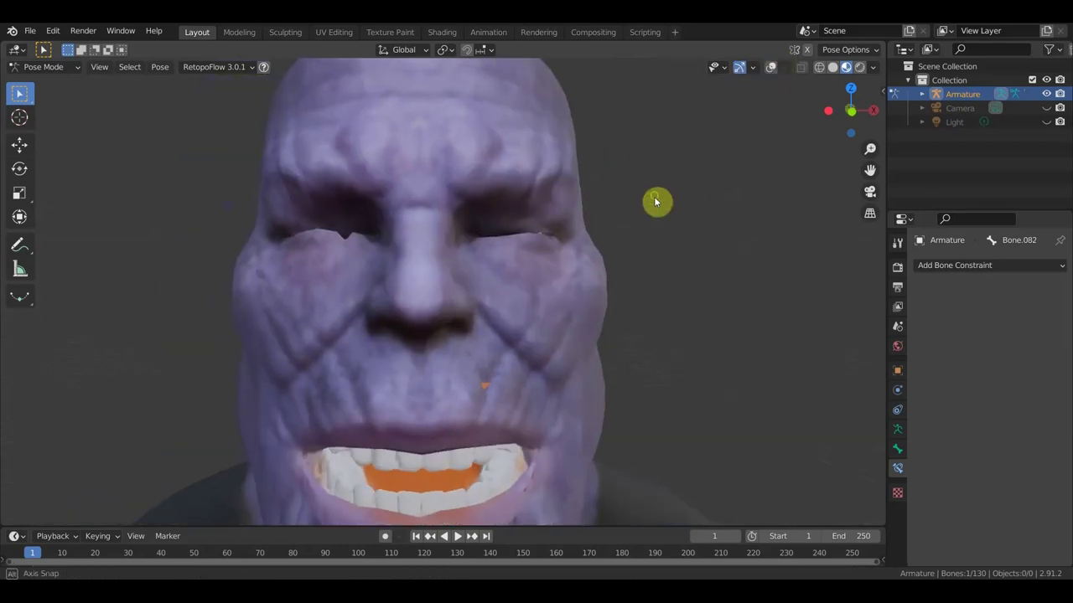
key(g)
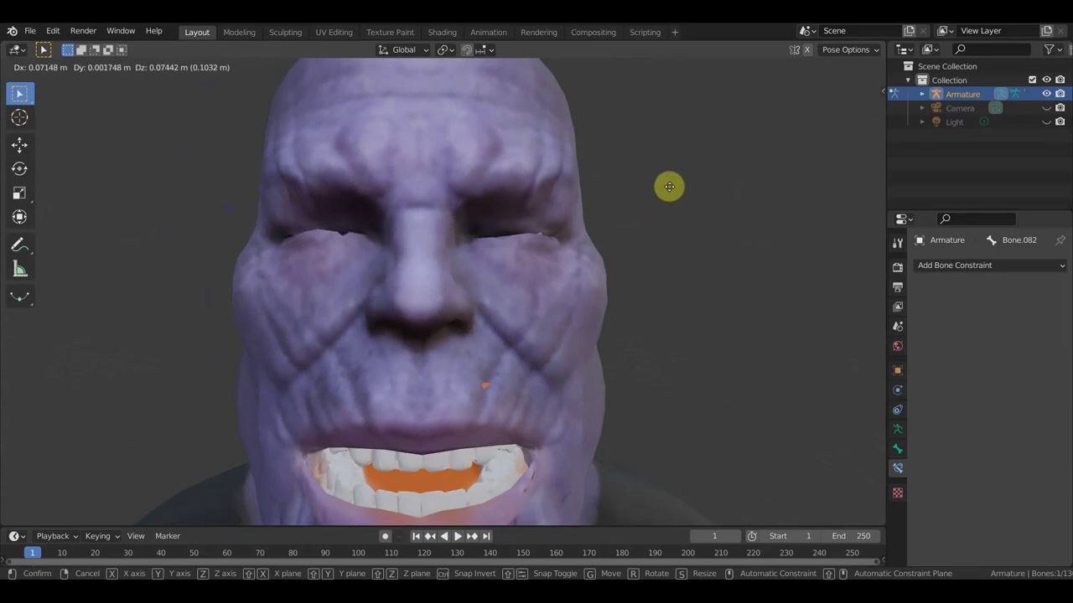
click(671, 188)
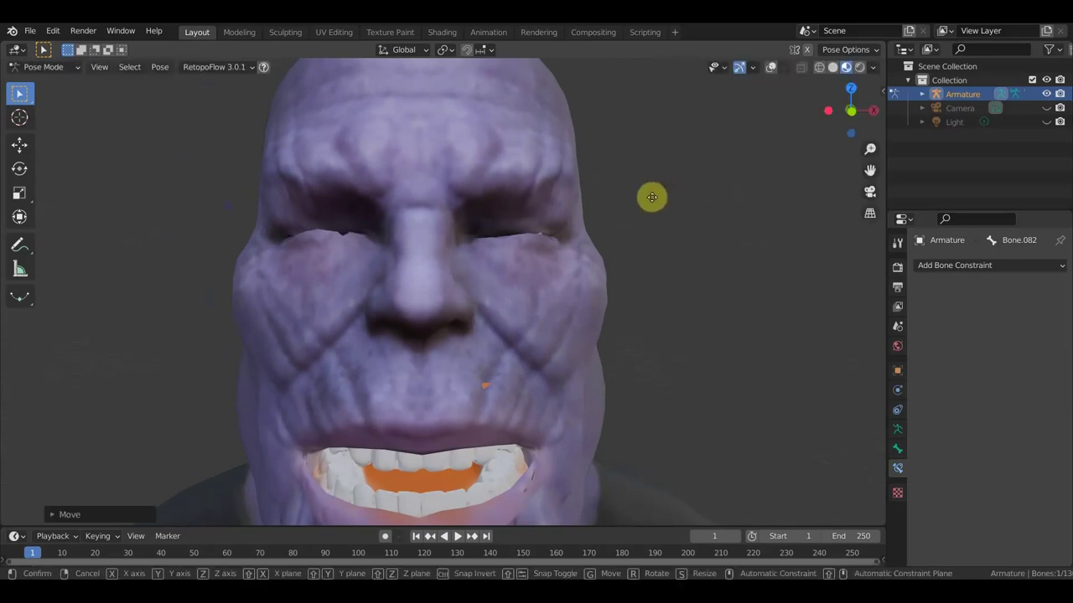
key(g)
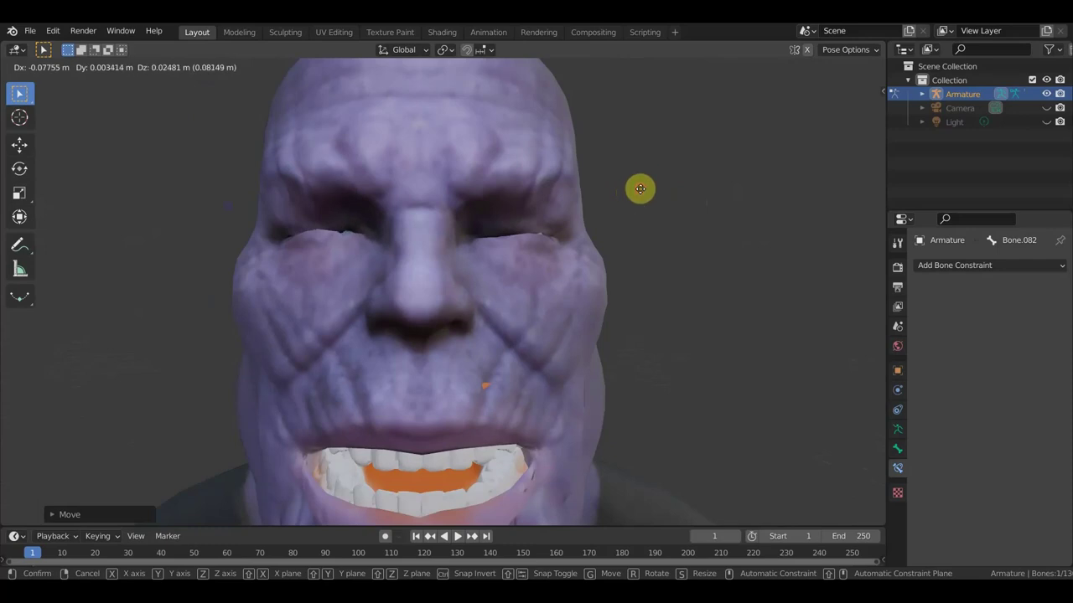
click(641, 189)
Move Bone.083 near the left eye to narrow the eyelid.
click(770, 68)
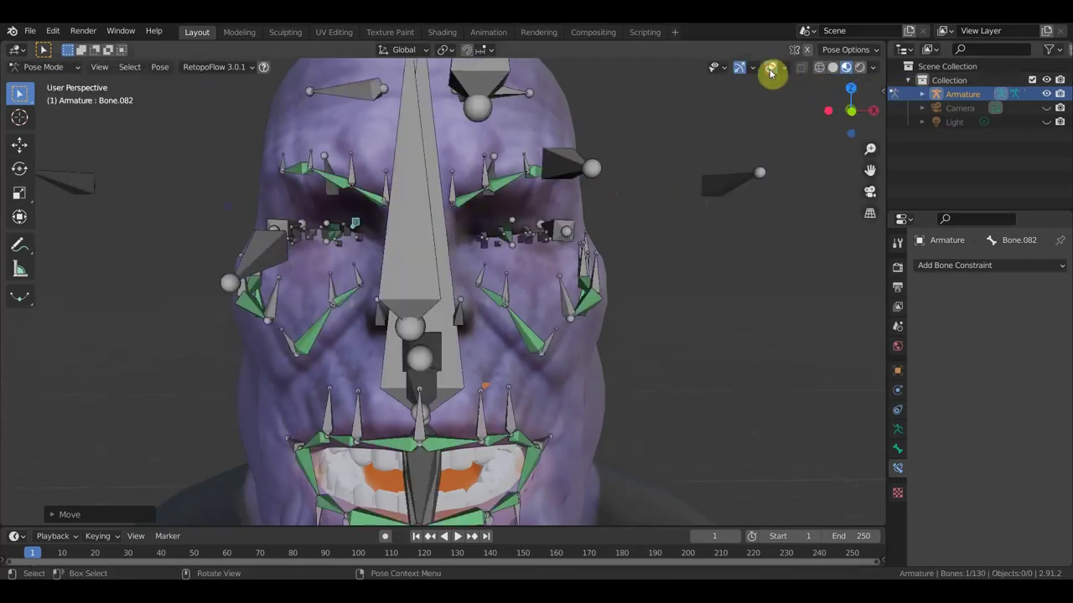
click(351, 243)
key(g)
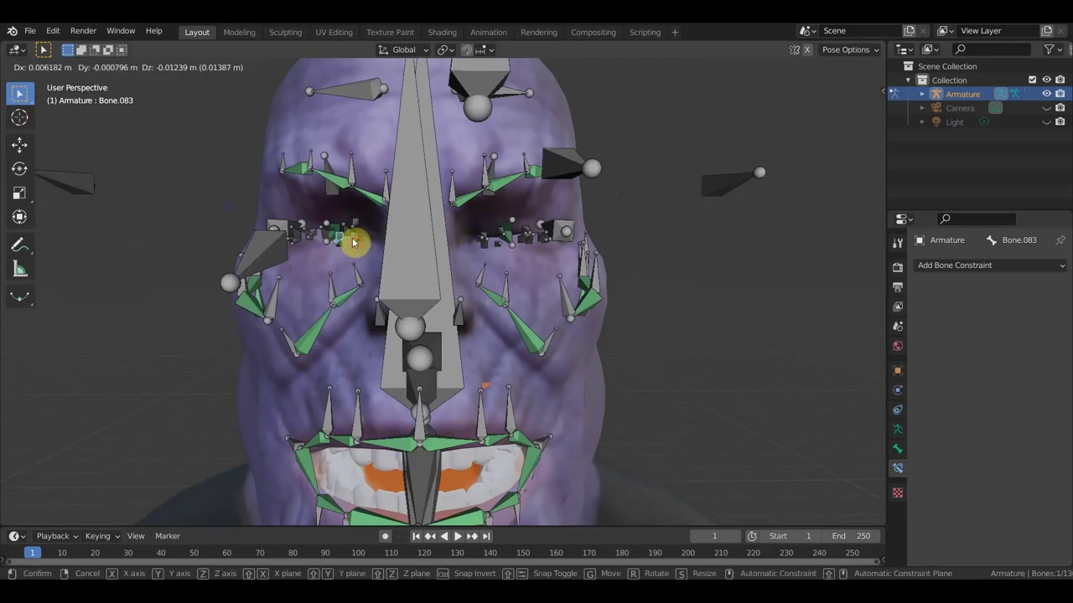
click(351, 243)
click(768, 69)
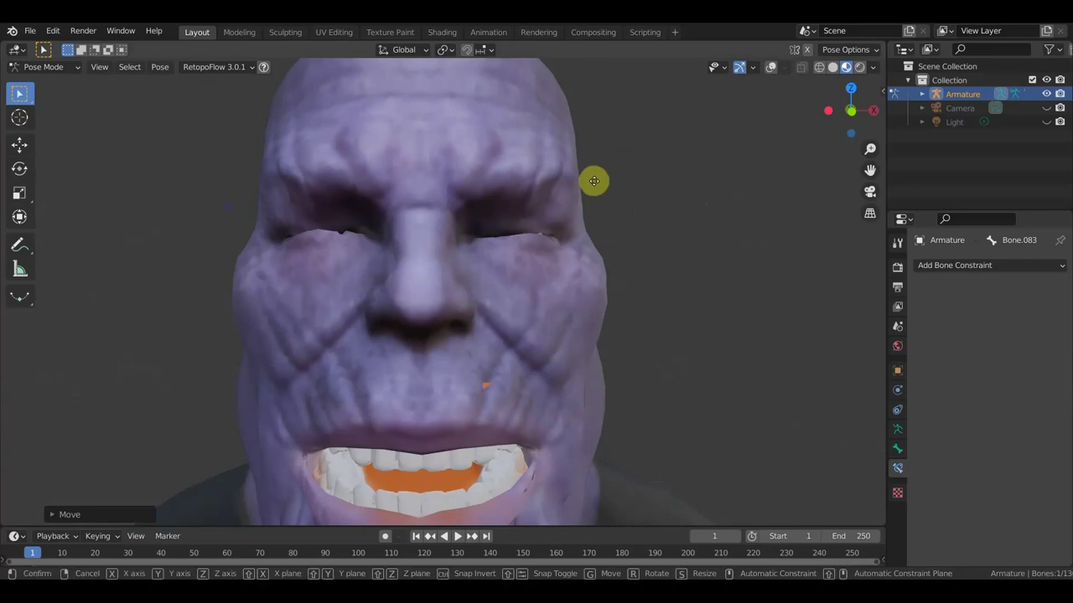
key(g)
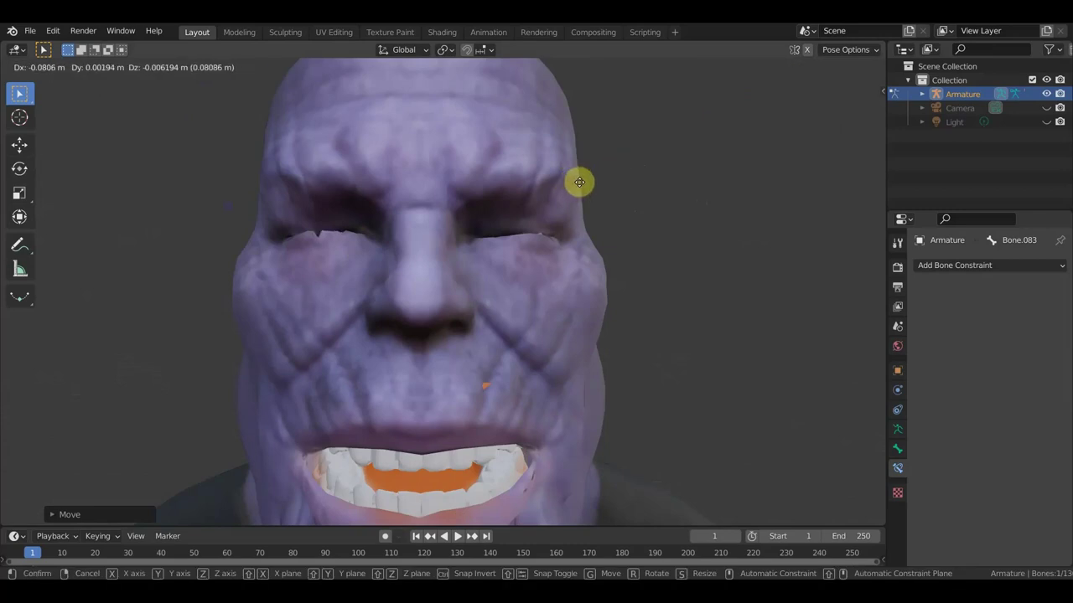
click(587, 184)
mouse_move(591, 189)
middle_down()
mouse_move(620, 217)
mouse_move(700, 232)
mouse_move(727, 208)
mouse_move(693, 182)
mouse_move(610, 182)
mouse_move(593, 197)
middle_up()
Zoom out, show the bone overlays and add the second eye bone to the selection.
scroll(593, 198, down, 1)
scroll(596, 205, down, 2)
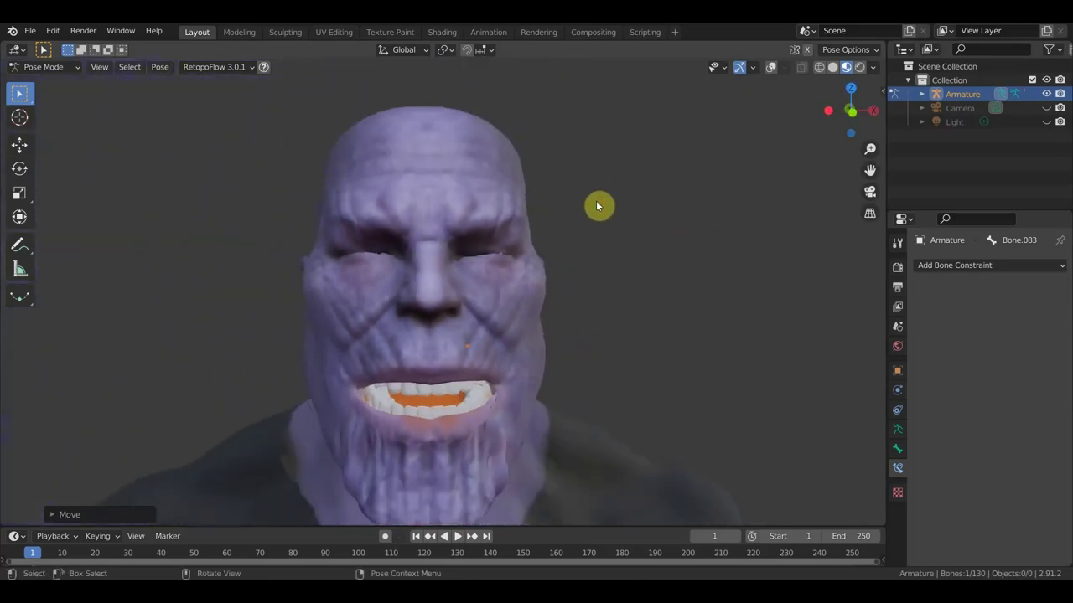
scroll(608, 207, down, 1)
scroll(670, 194, down, 1)
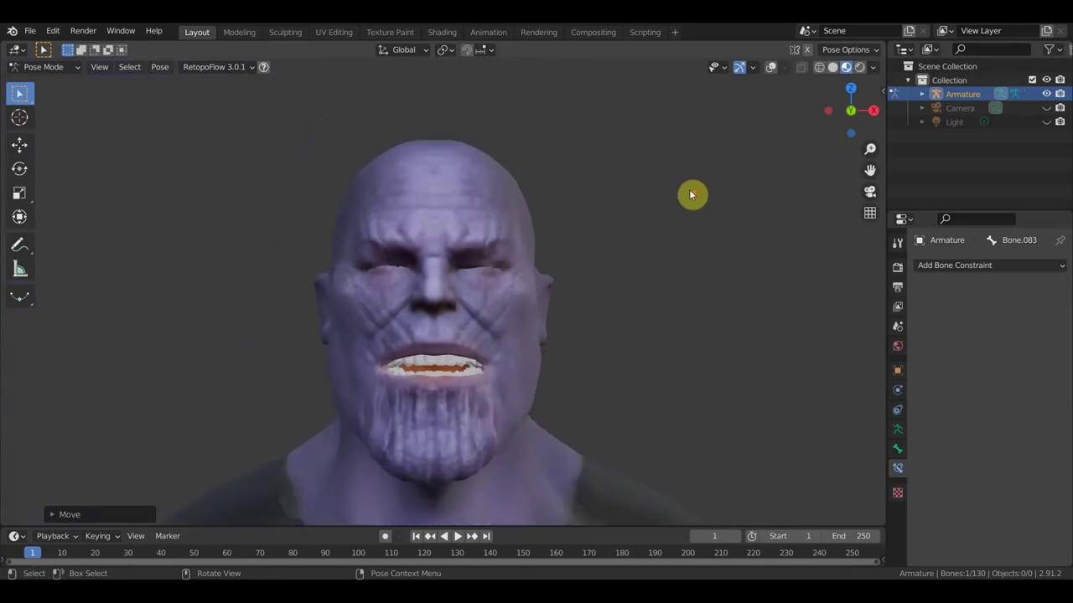
scroll(708, 176, down, 1)
click(771, 67)
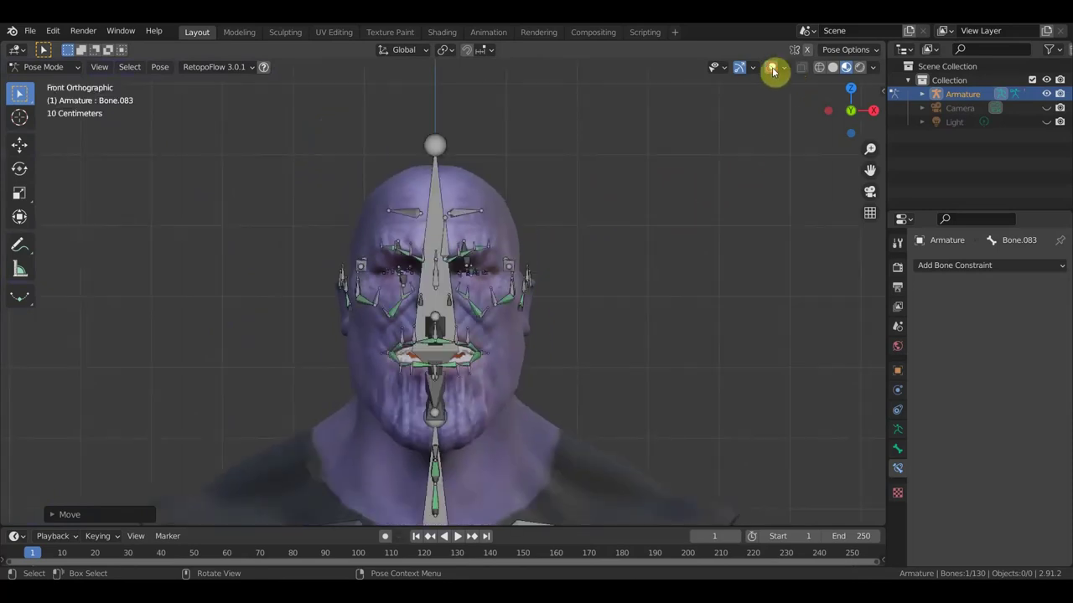
mouse_move(708, 243)
middle_down()
mouse_move(429, 300)
mouse_move(426, 388)
middle_up()
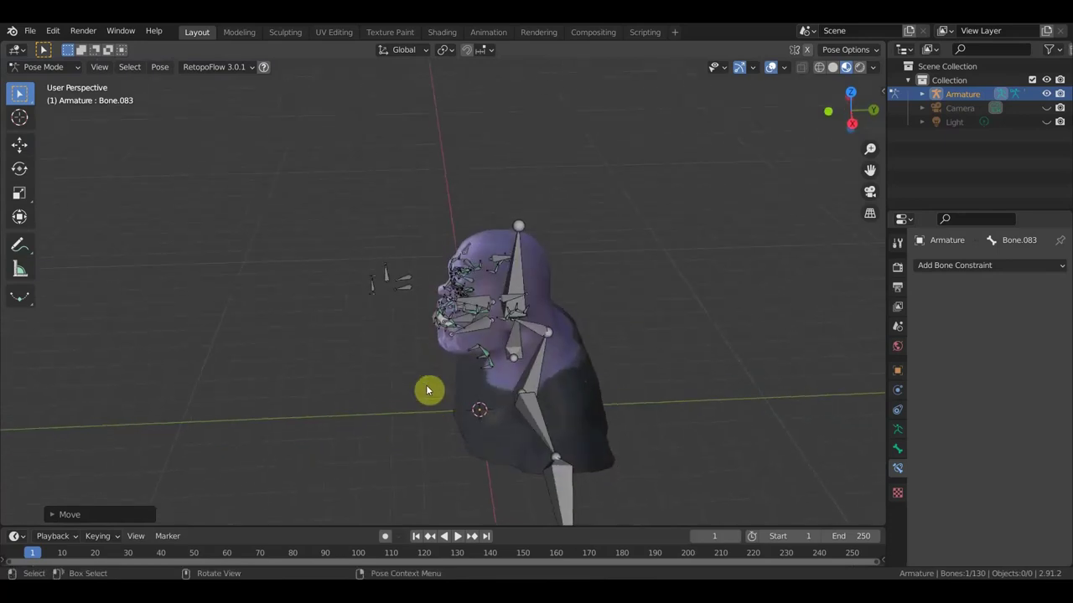
shift+click(403, 285)
Rotate the two selected eye-area bones from a front view of the face.
scroll(401, 255, up, 5)
mouse_move(417, 280)
alt+middle_down()
mouse_move(562, 233)
mouse_move(570, 217)
alt+middle_up()
key(r)
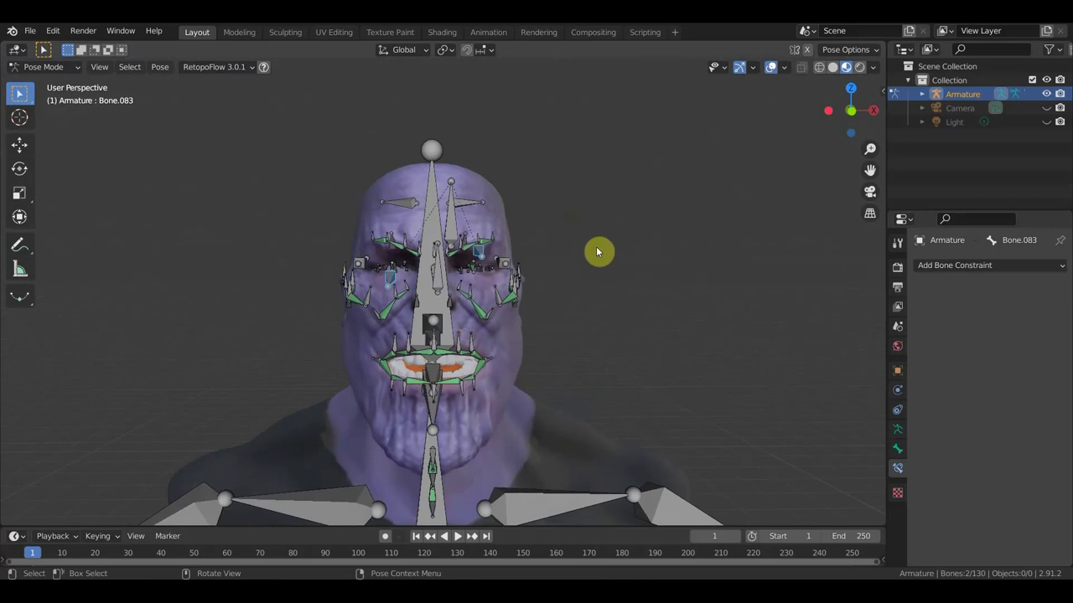
click(596, 306)
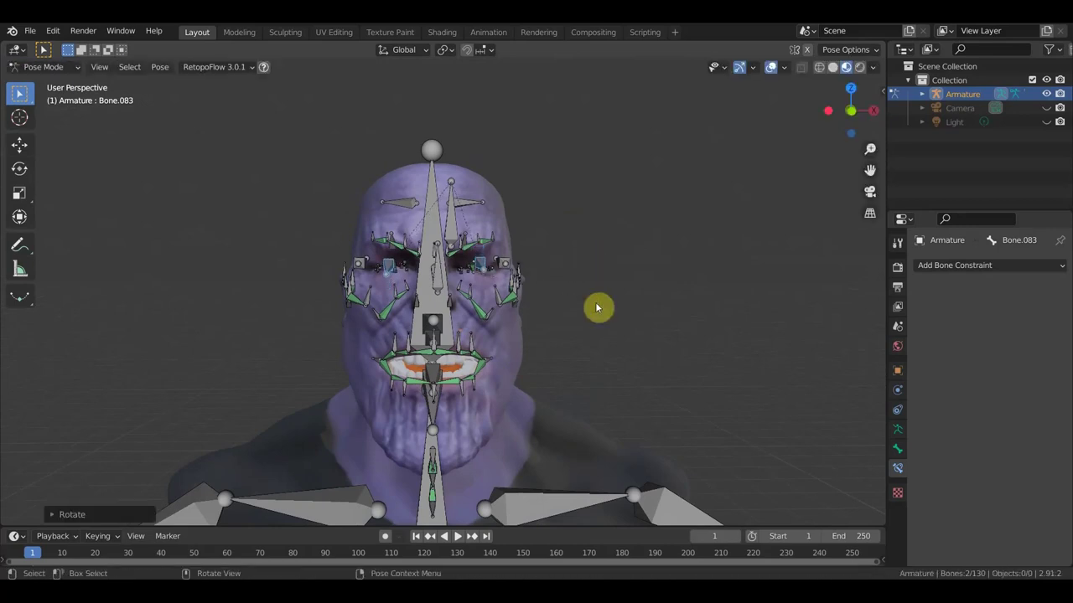
key(r)
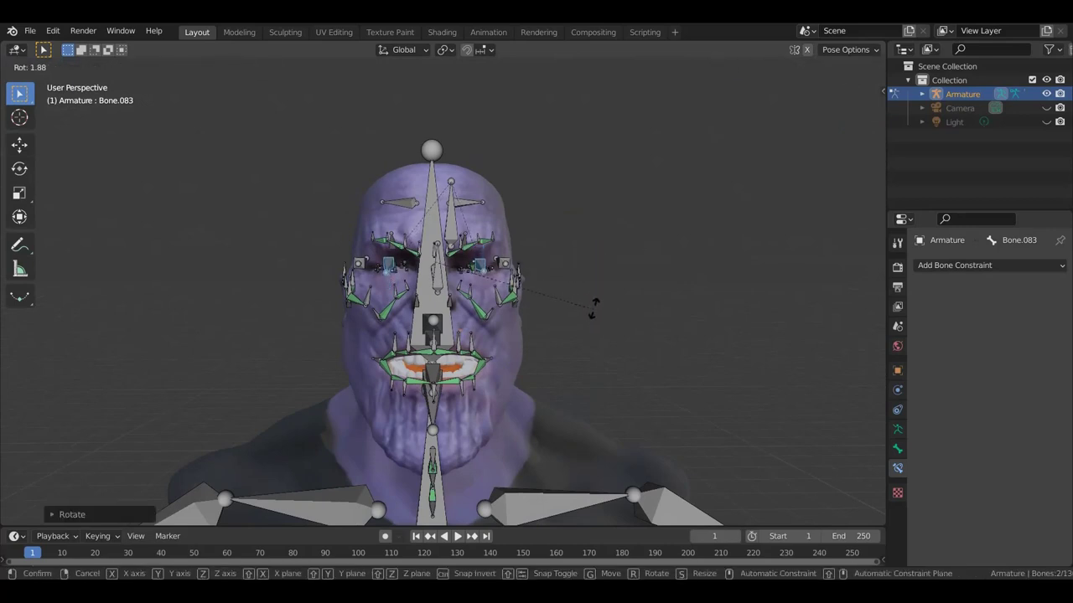
click(592, 308)
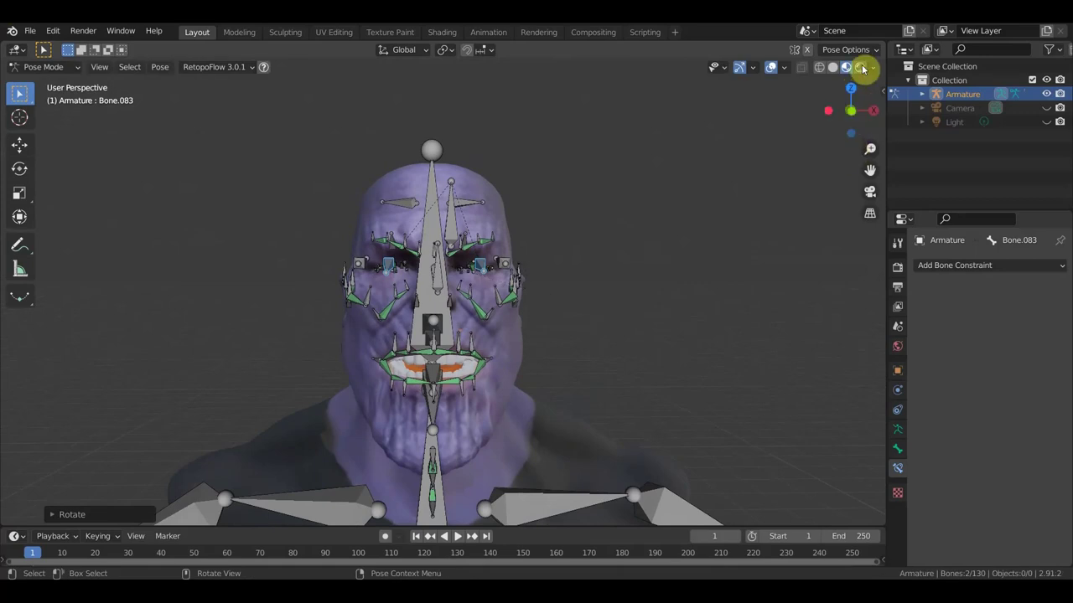
Lock the Y and Z rotation of Bone.083 in the sidebar's Transform panel.
key(n)
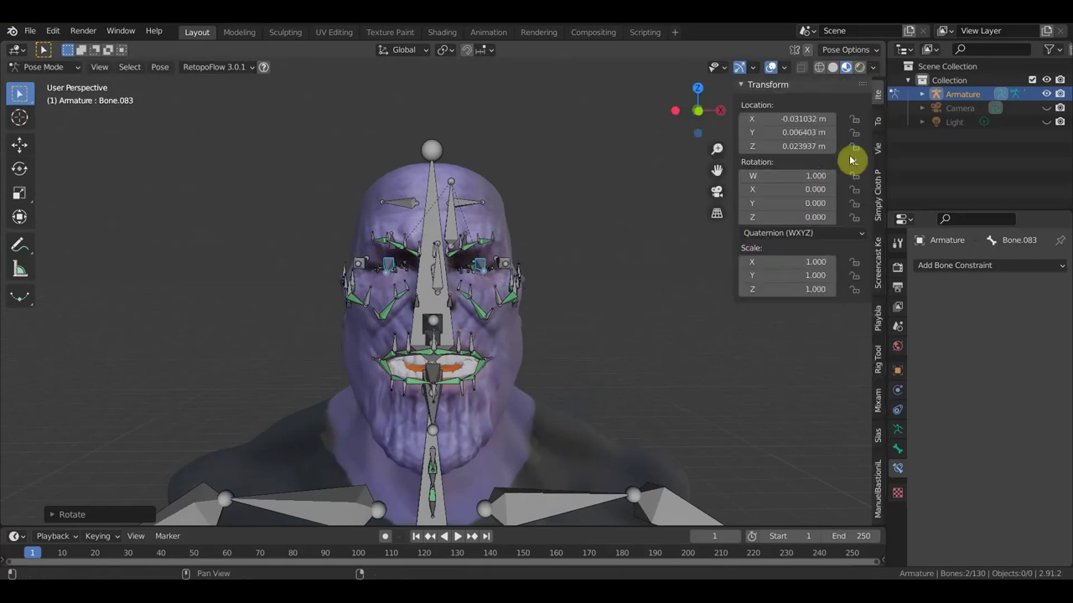
click(854, 203)
click(854, 218)
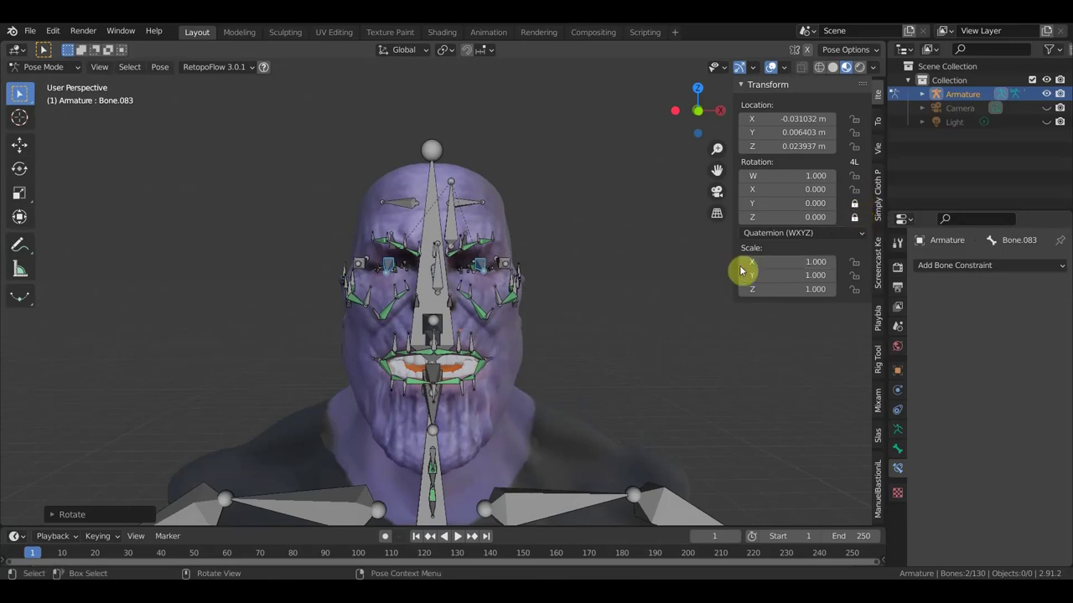
Test-rotate Bone.083 three times to check its restricted rotation.
key(r)
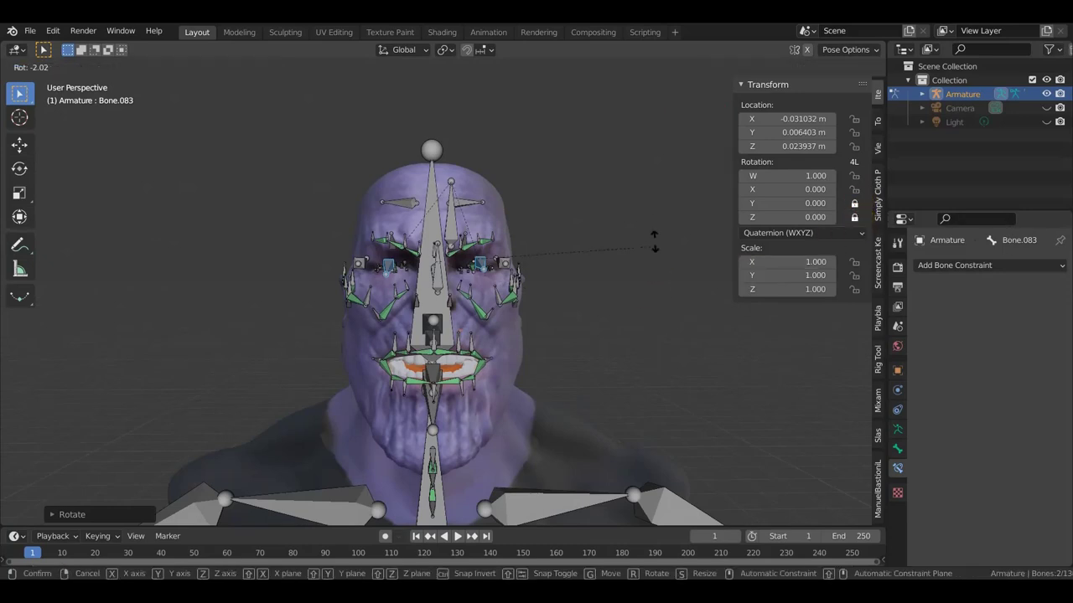
click(659, 253)
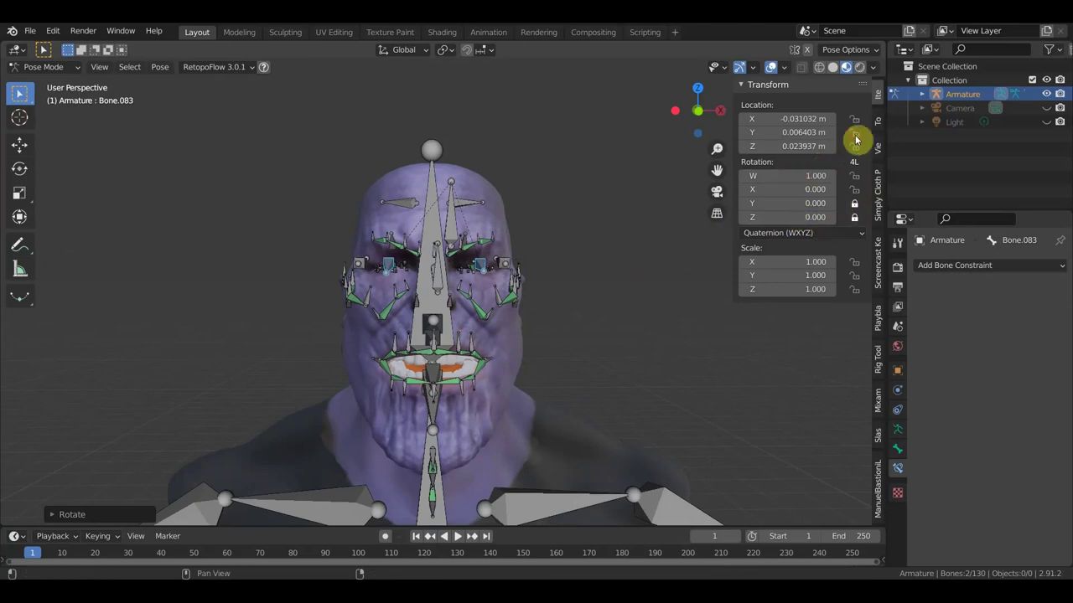
key(r)
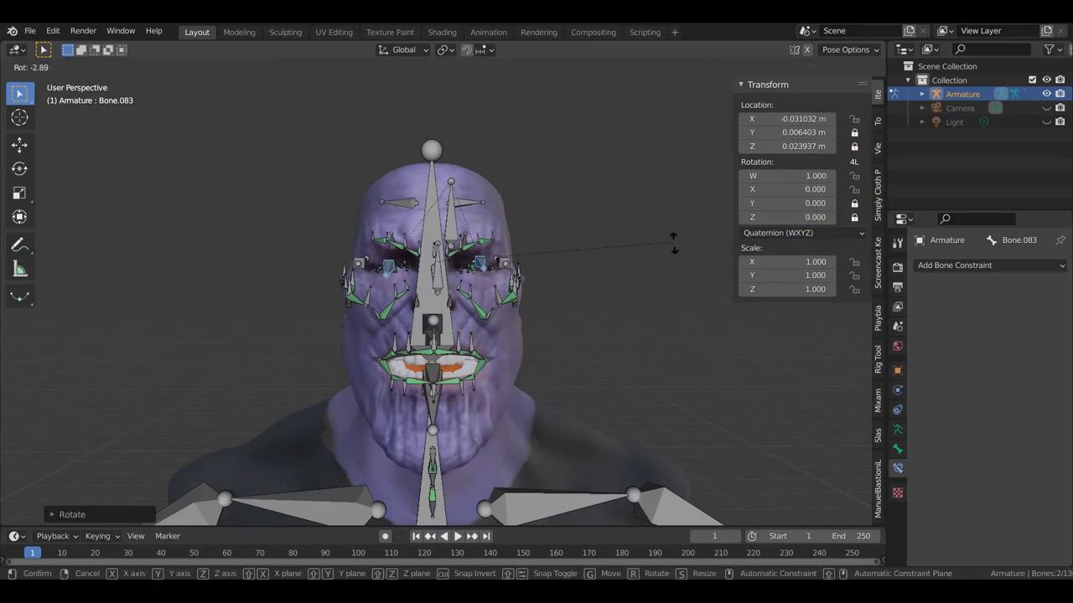
click(673, 245)
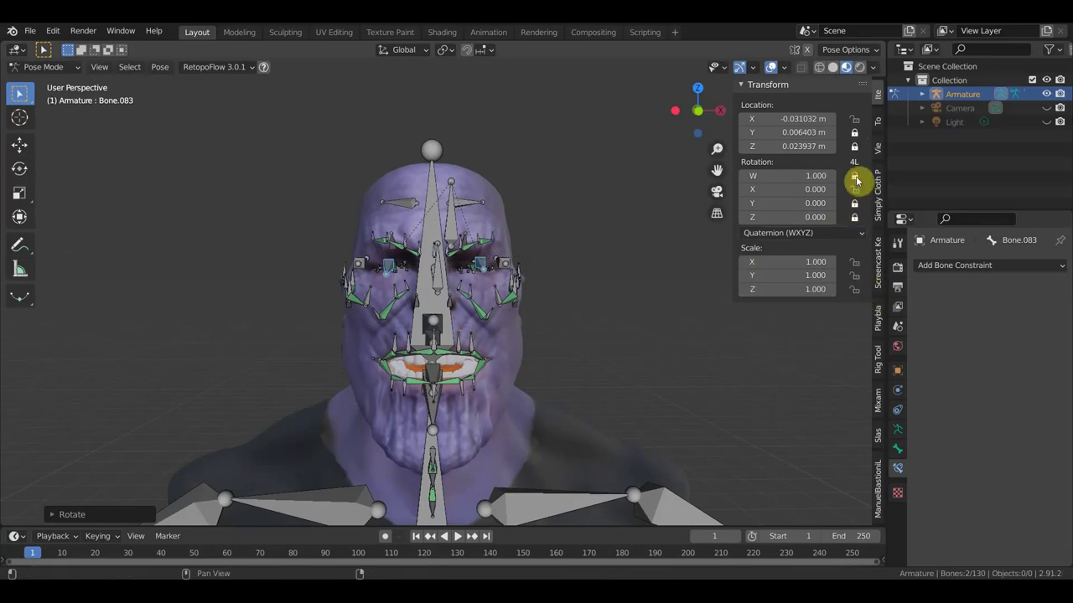
key(r)
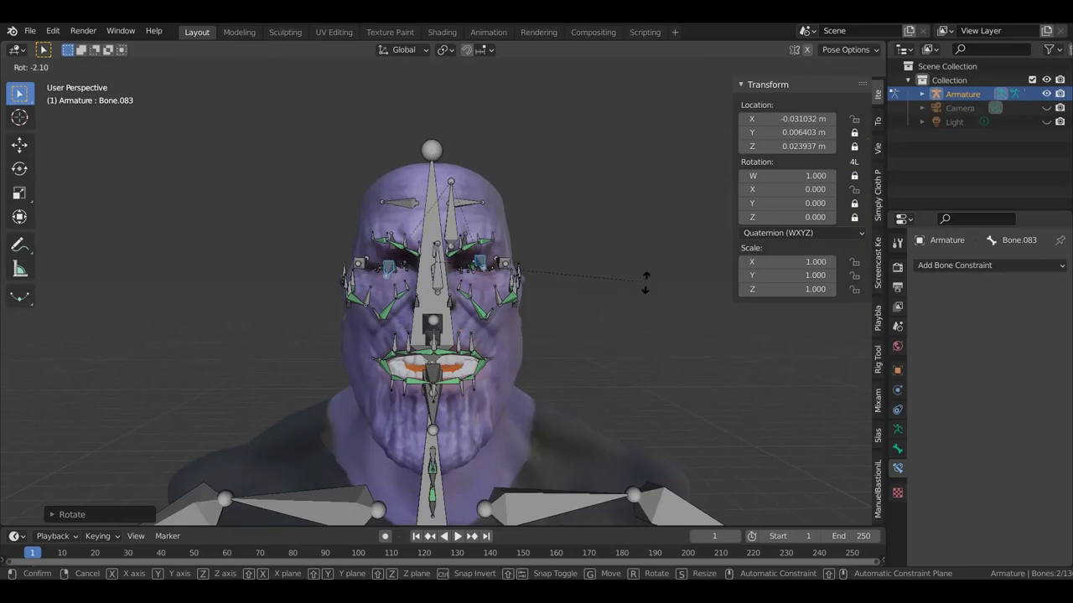
click(645, 289)
middle_drag(646, 299, 455, 299)
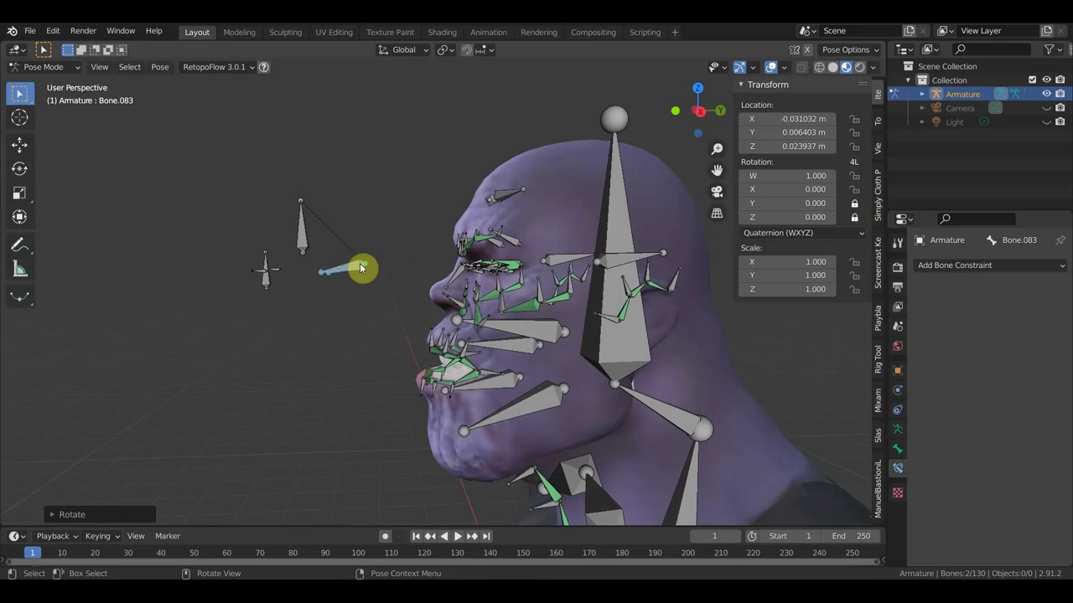
Select the Bone.068 controller and switch to Right orthographic view.
drag(362, 269, 362, 321)
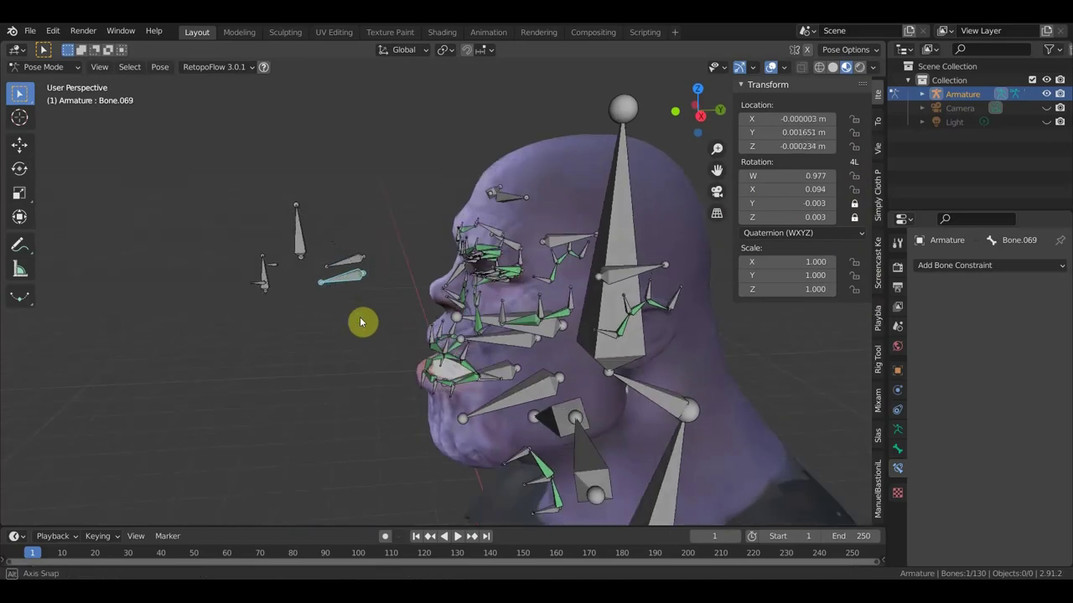
click(361, 261)
click(301, 251)
key(KP_3)
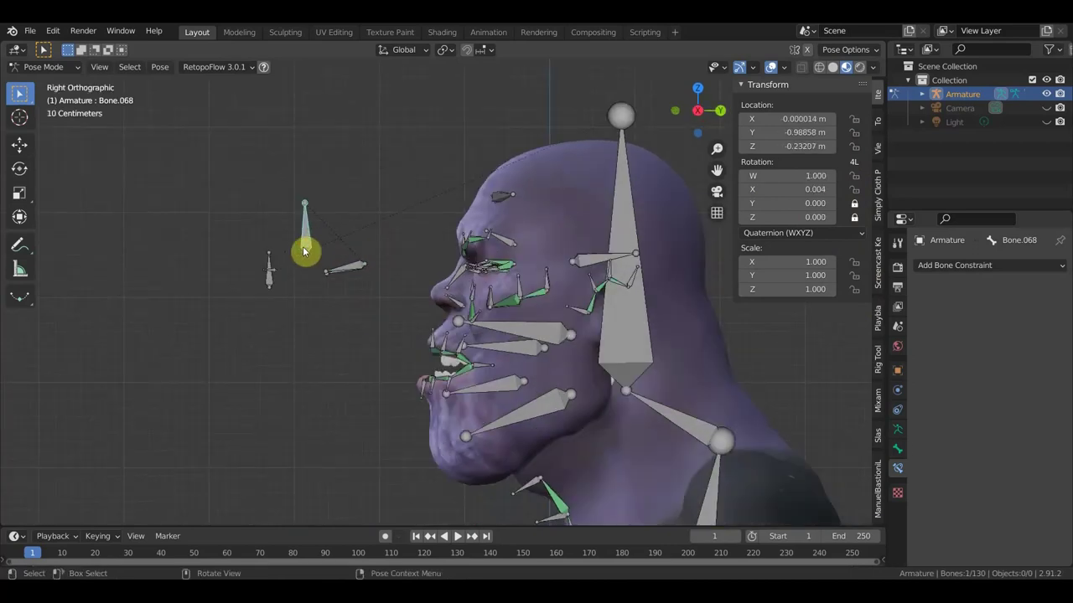
Test-rotate Bone.068, undo the rotation, and switch the armature to Edit Mode.
key(r)
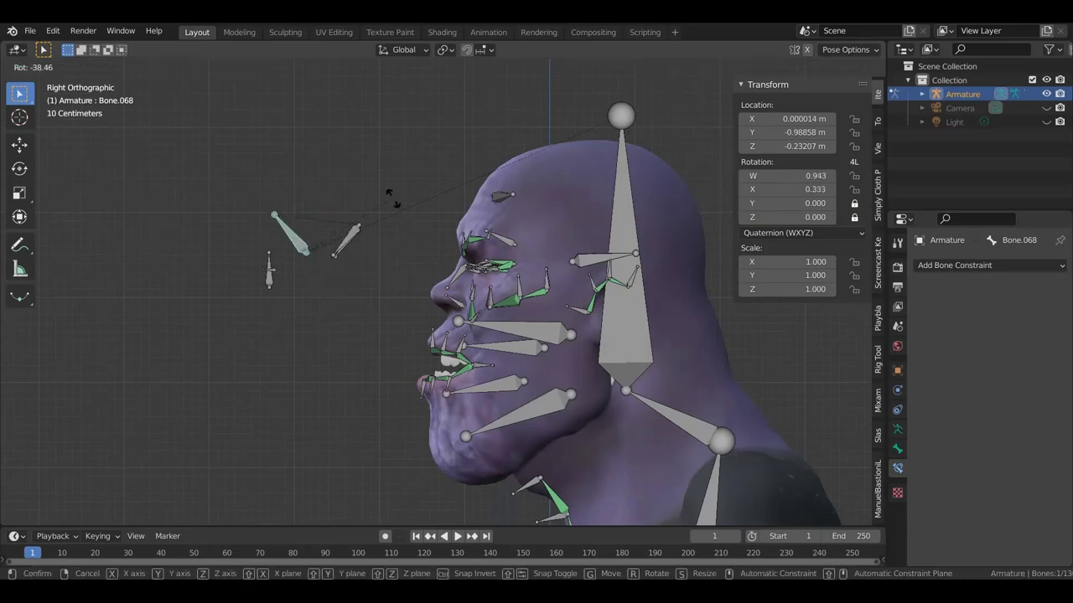
click(408, 266)
key(r)
click(408, 272)
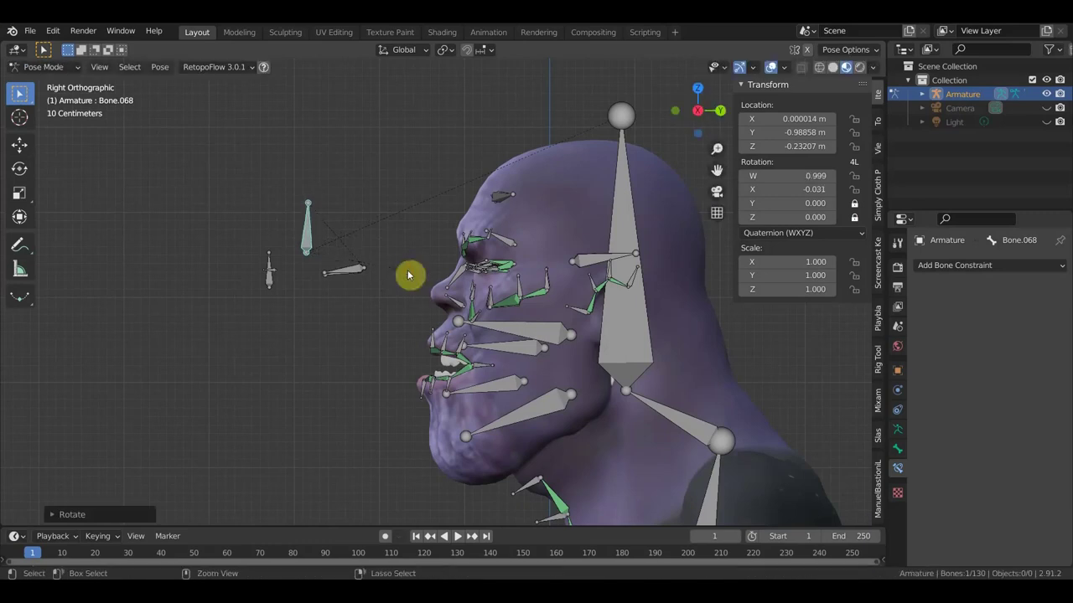
key(ctrl+z)
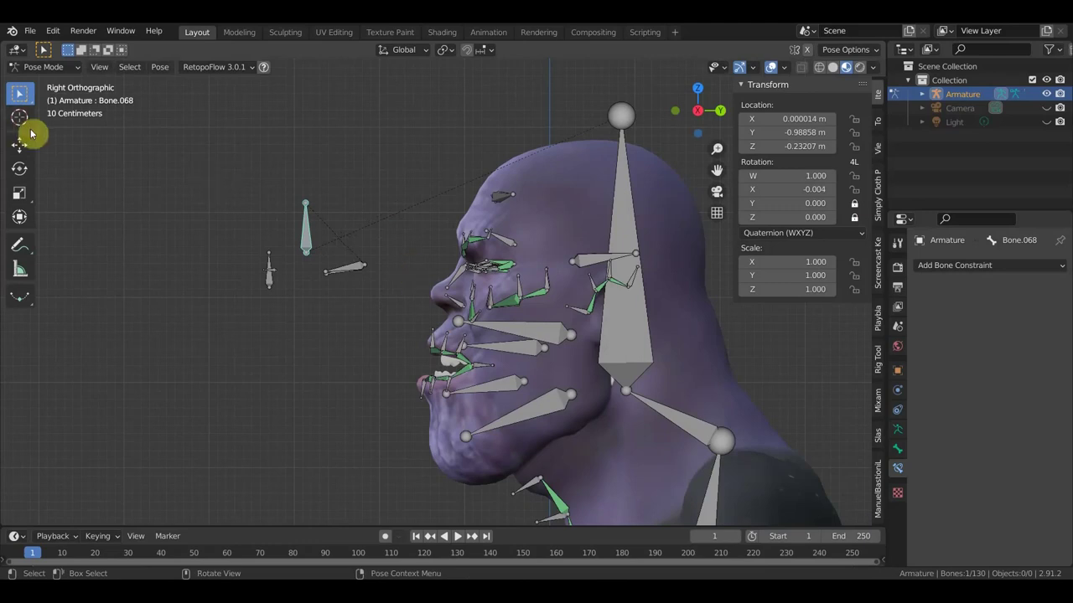
click(46, 67)
click(93, 117)
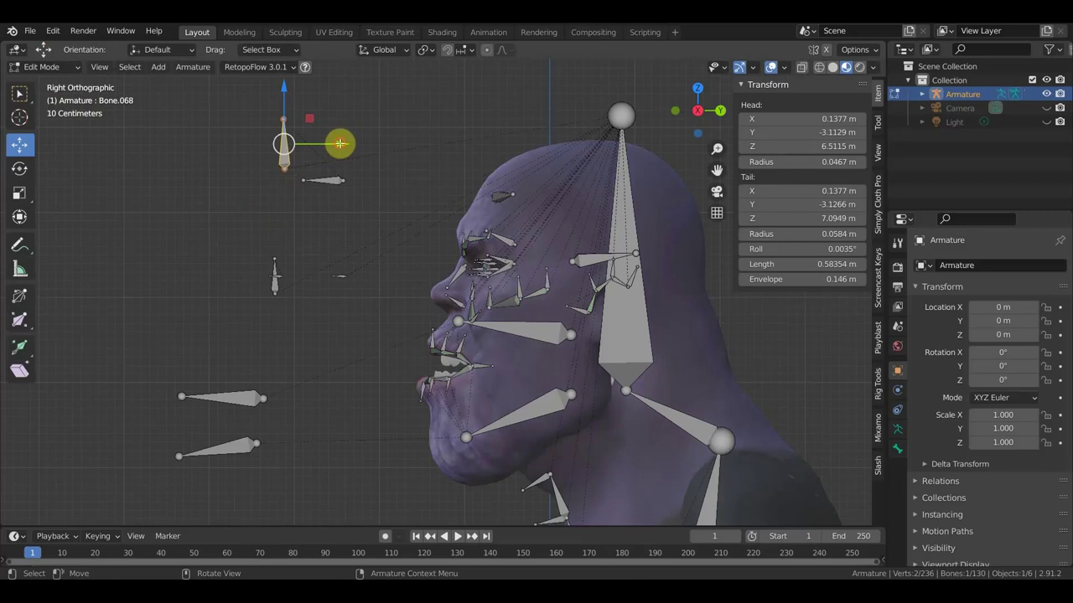
Move Bone.068 along Y toward the face and slightly down in Z, then return to Pose Mode.
drag(339, 143, 399, 158)
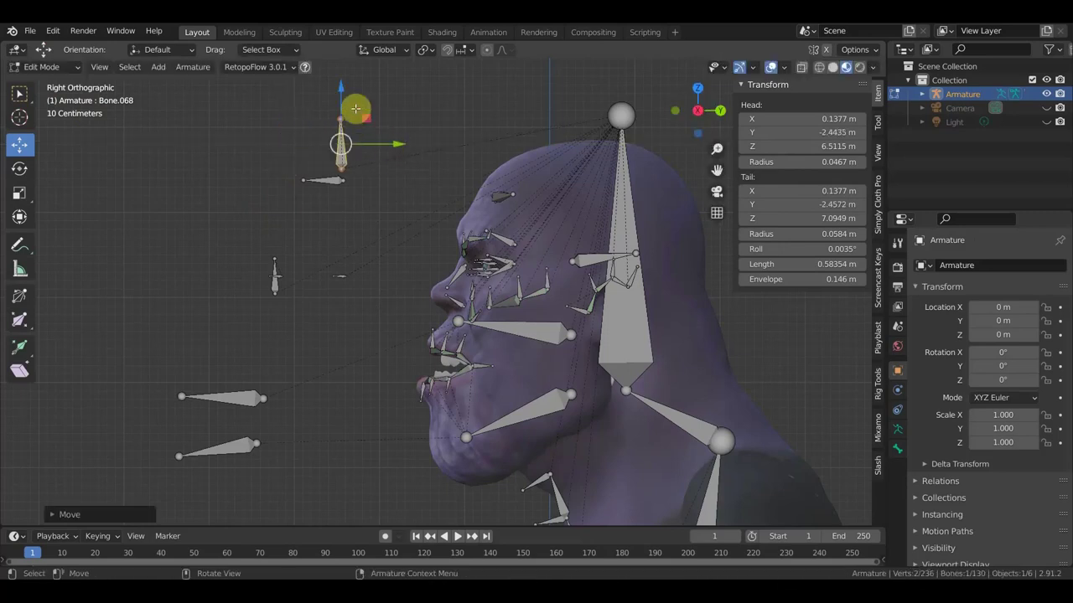
drag(341, 90, 346, 107)
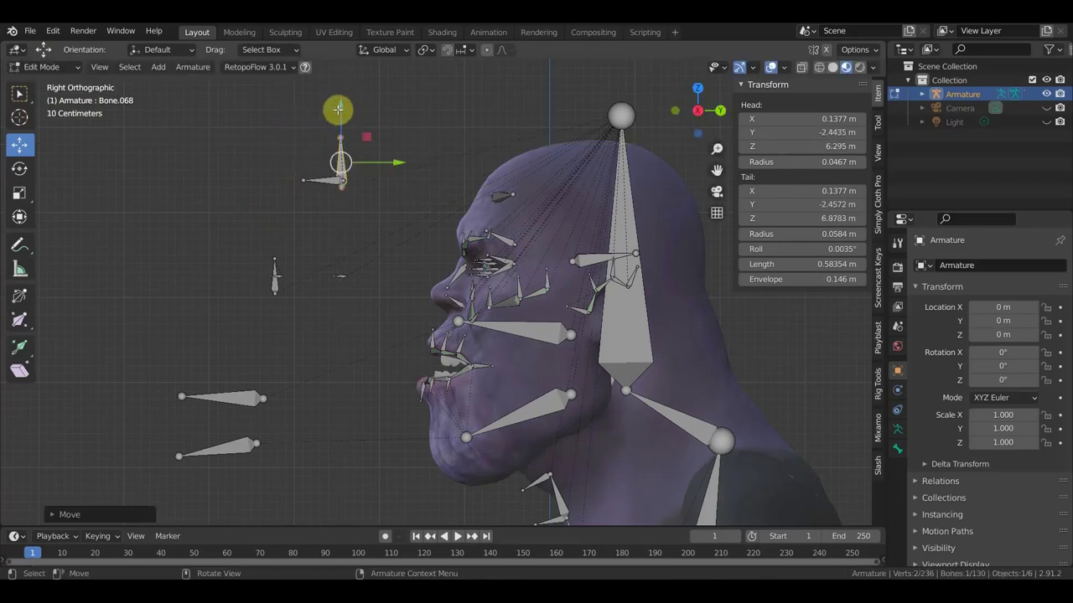
click(44, 67)
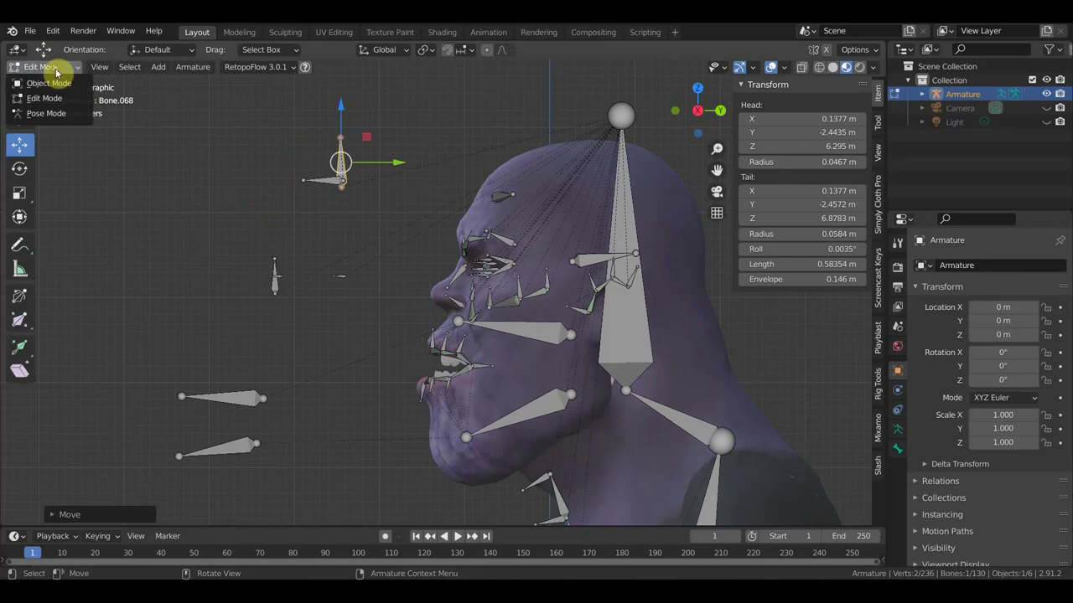
click(66, 116)
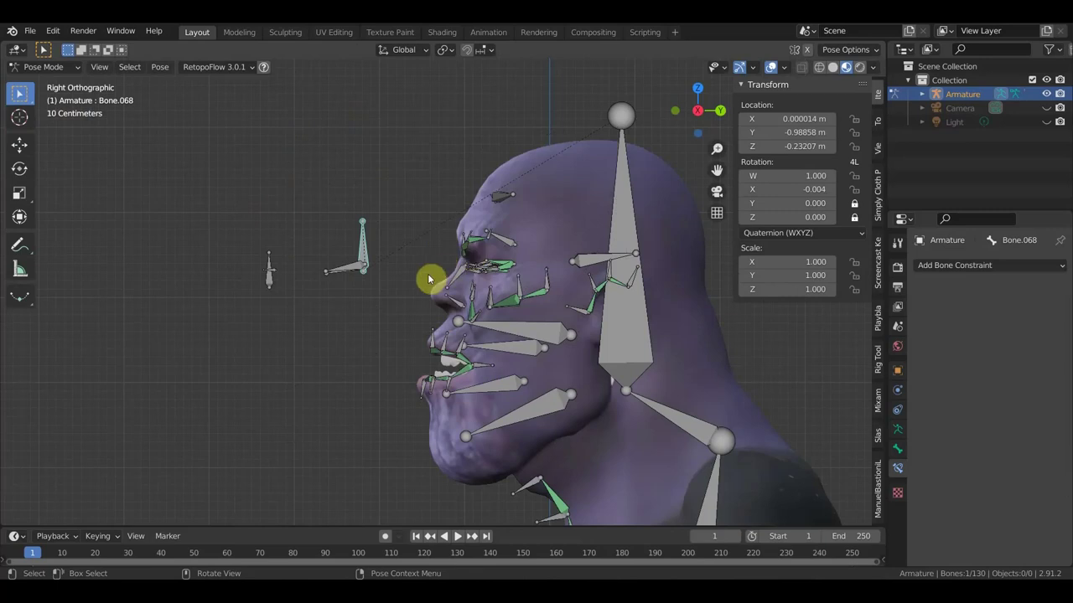
Rotate Bone.068 to start deforming the face rig.
key(r)
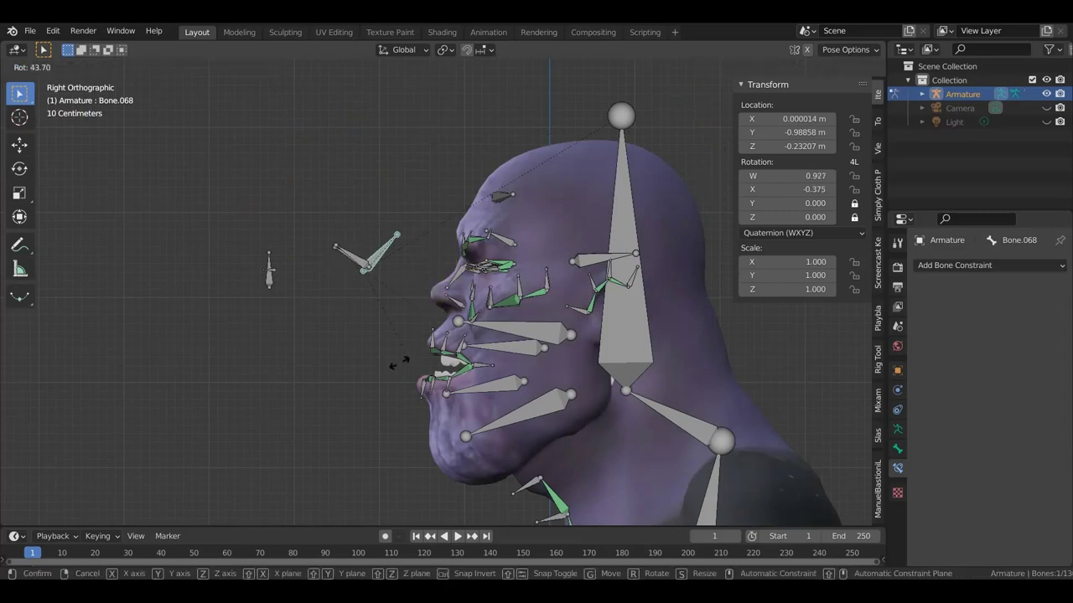
click(411, 300)
mouse_move(412, 296)
middle_down()
mouse_move(426, 280)
mouse_move(505, 299)
mouse_move(519, 306)
mouse_move(463, 307)
mouse_move(546, 343)
mouse_move(510, 304)
middle_up()
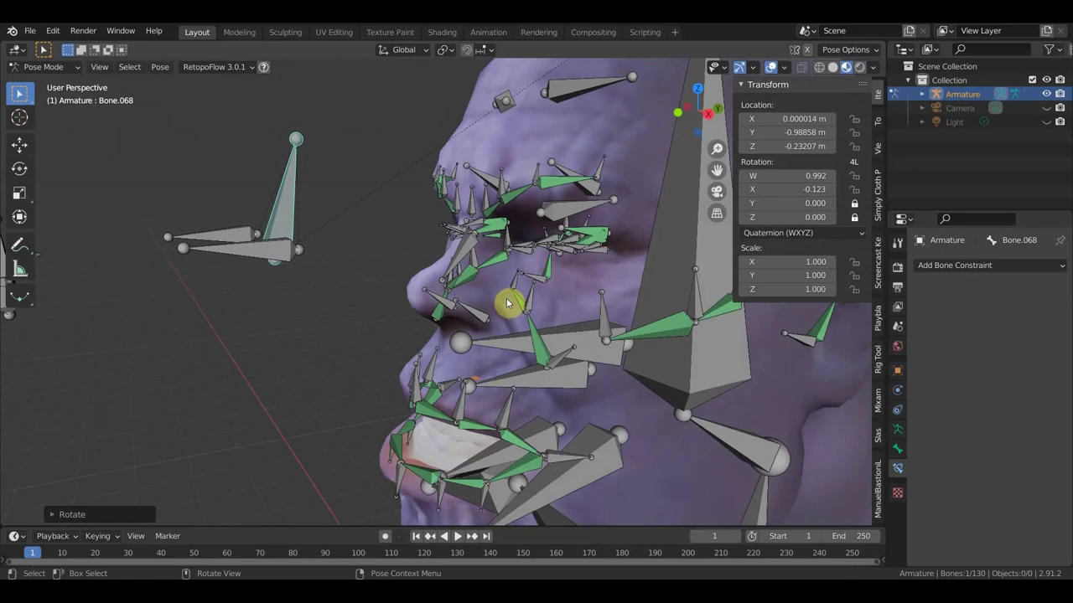
key(KP_1)
key(KP_5)
key(KP_5)
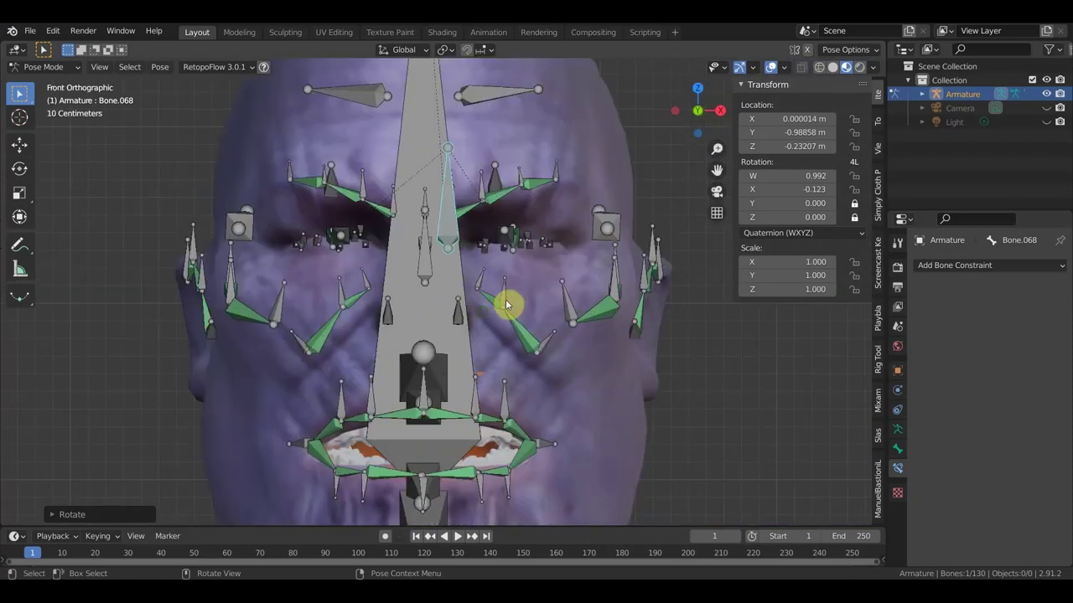
mouse_move(507, 304)
middle_down()
mouse_move(359, 338)
mouse_move(225, 254)
middle_up()
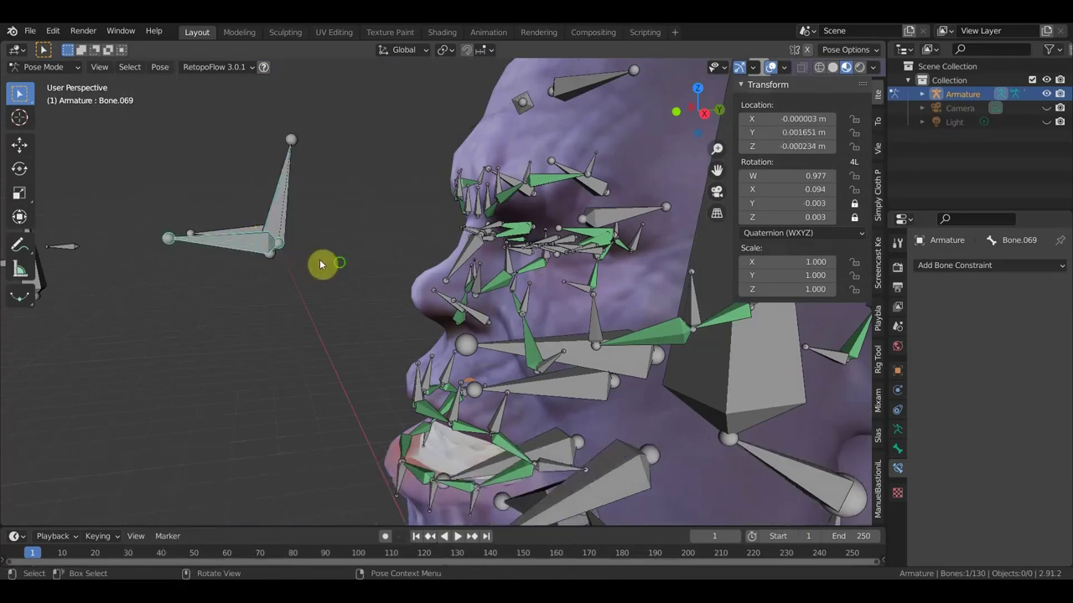
middle_drag(321, 263, 510, 246)
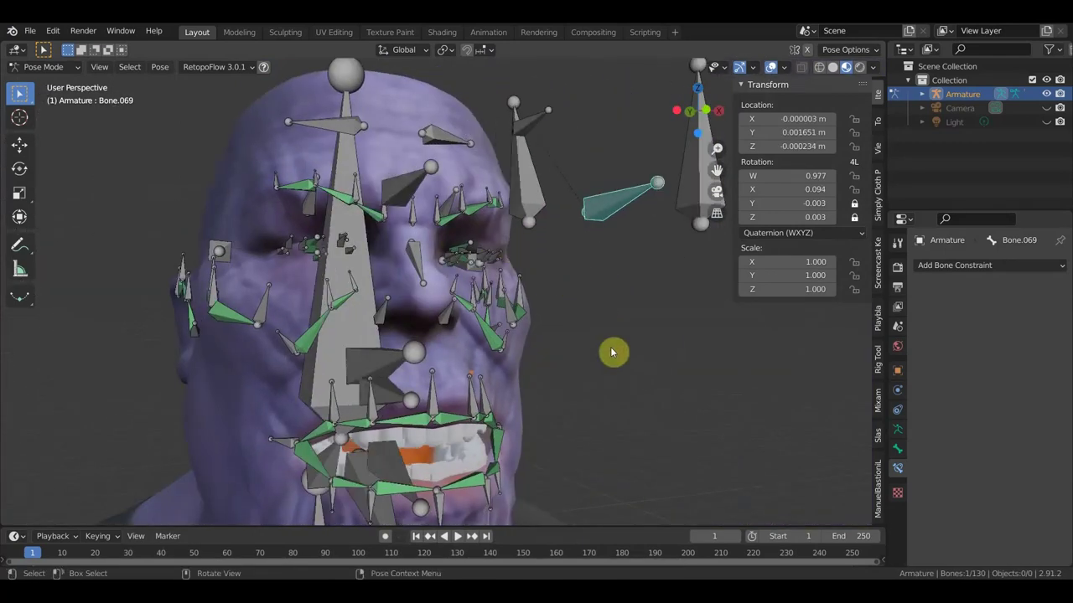
Rotate the Bone.069 controller so the mouth opens into an expression.
key(r)
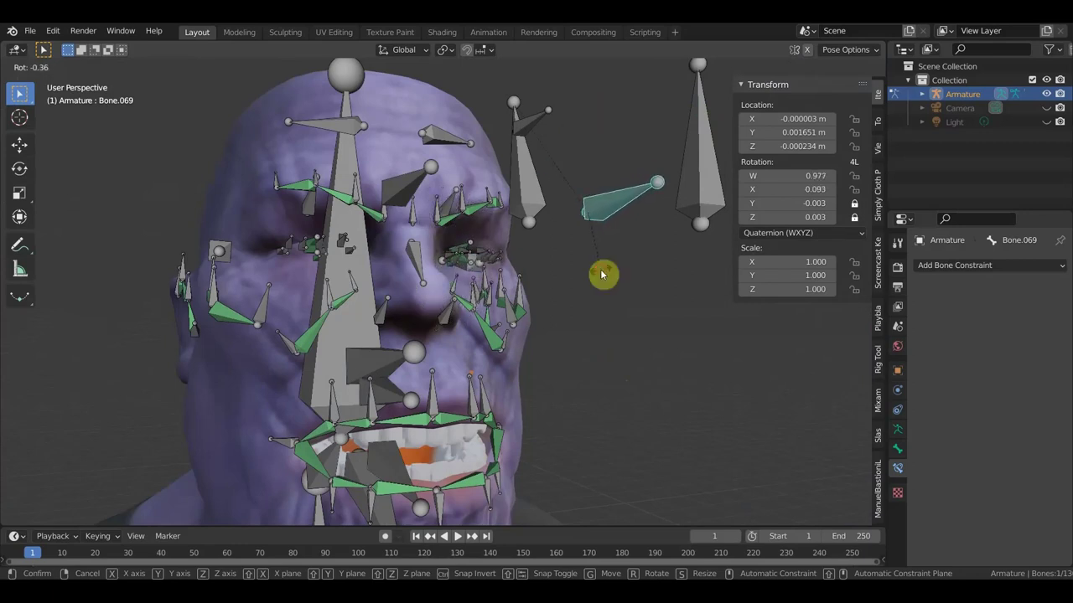
middle_drag(602, 275, 393, 336)
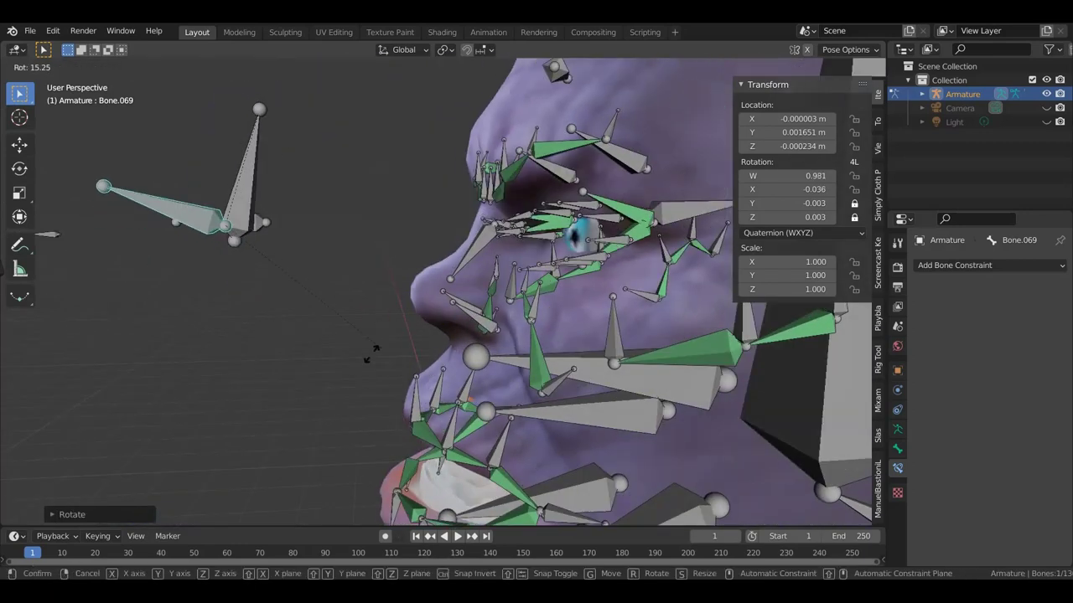
click(409, 315)
mouse_move(410, 319)
middle_down()
mouse_move(519, 378)
mouse_move(547, 317)
middle_up()
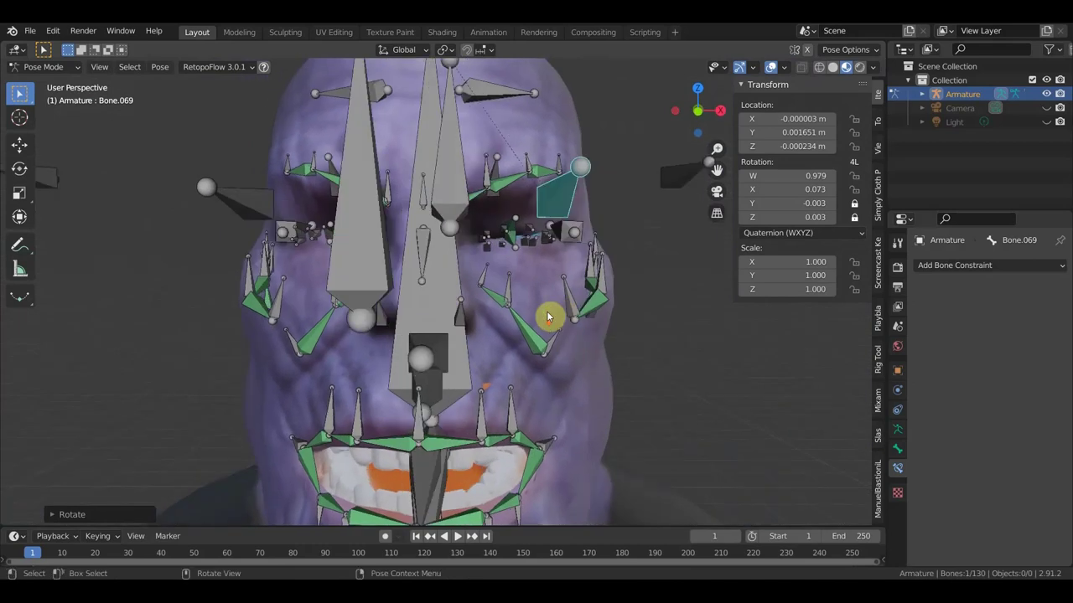
scroll(546, 317, down, 5)
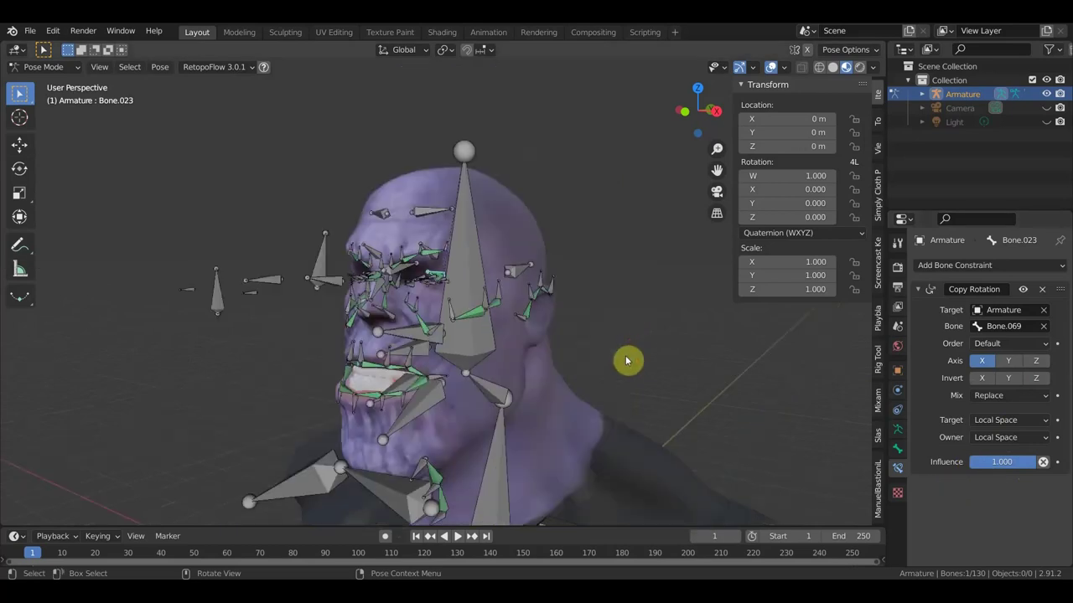
Rotate jaw bone Bone.003 slightly and hide the bones to check the face.
mouse_move(627, 360)
middle_down()
mouse_move(678, 364)
mouse_move(553, 371)
mouse_move(466, 359)
middle_up()
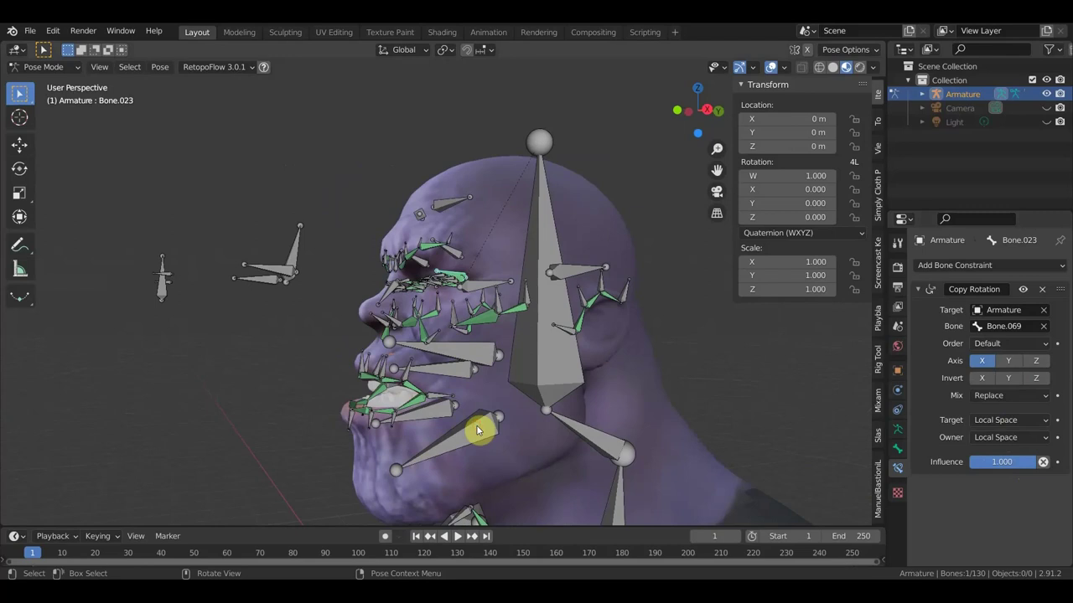
click(477, 430)
key(r)
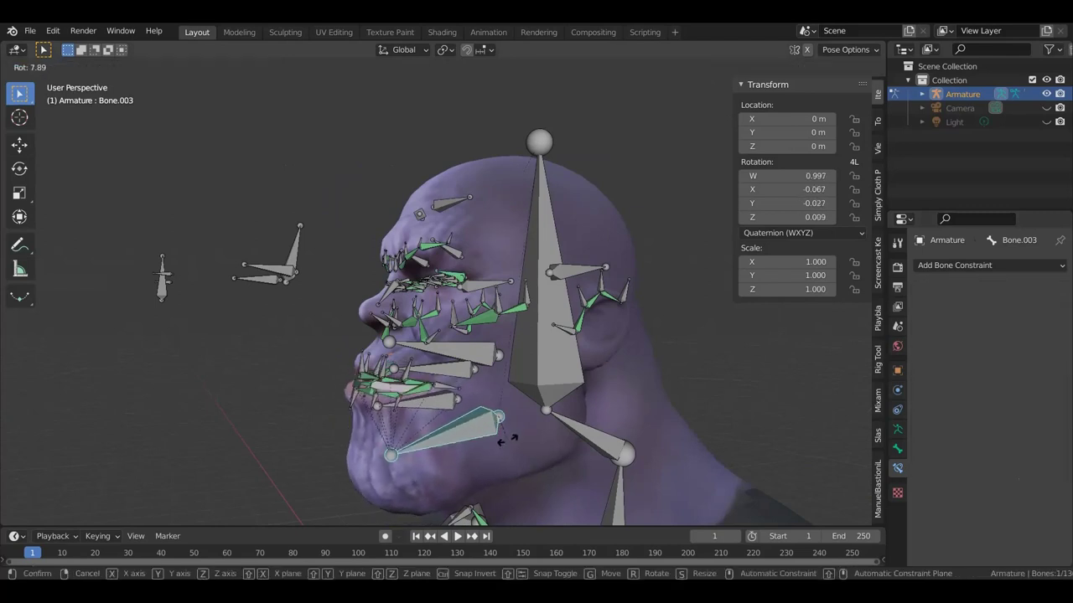
click(508, 440)
mouse_move(510, 439)
middle_down()
mouse_move(478, 432)
mouse_move(658, 173)
middle_up()
click(770, 67)
mouse_move(765, 76)
middle_down()
mouse_move(622, 306)
mouse_move(692, 302)
middle_up()
Show the bones again, rotate Bone.003 further to drop the chin, and select the lower-lip bone.
click(772, 69)
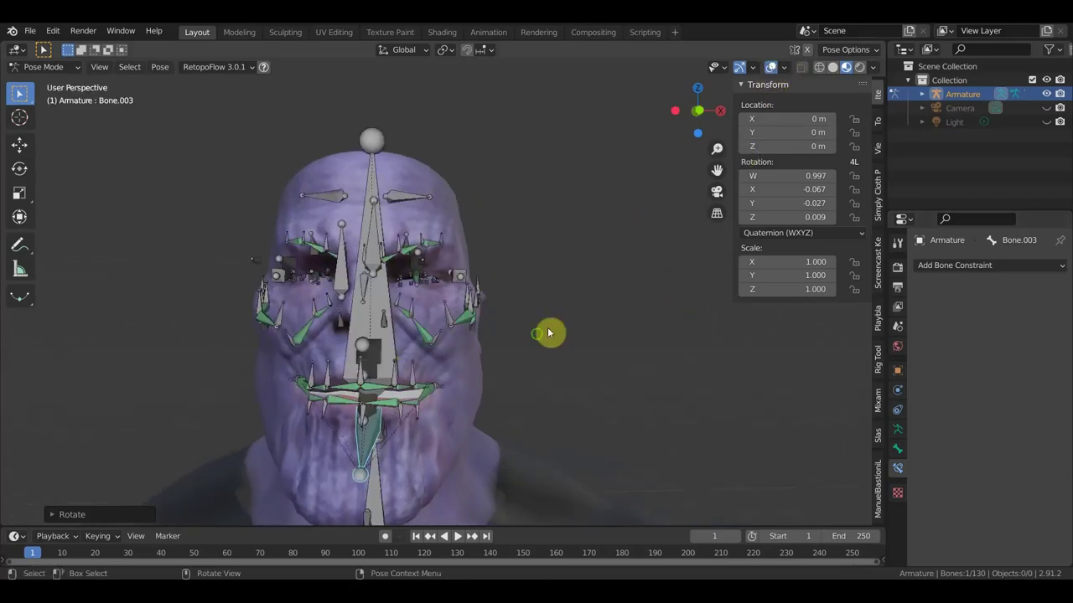
mouse_move(550, 330)
middle_down()
mouse_move(467, 347)
mouse_move(383, 335)
mouse_move(510, 371)
middle_up()
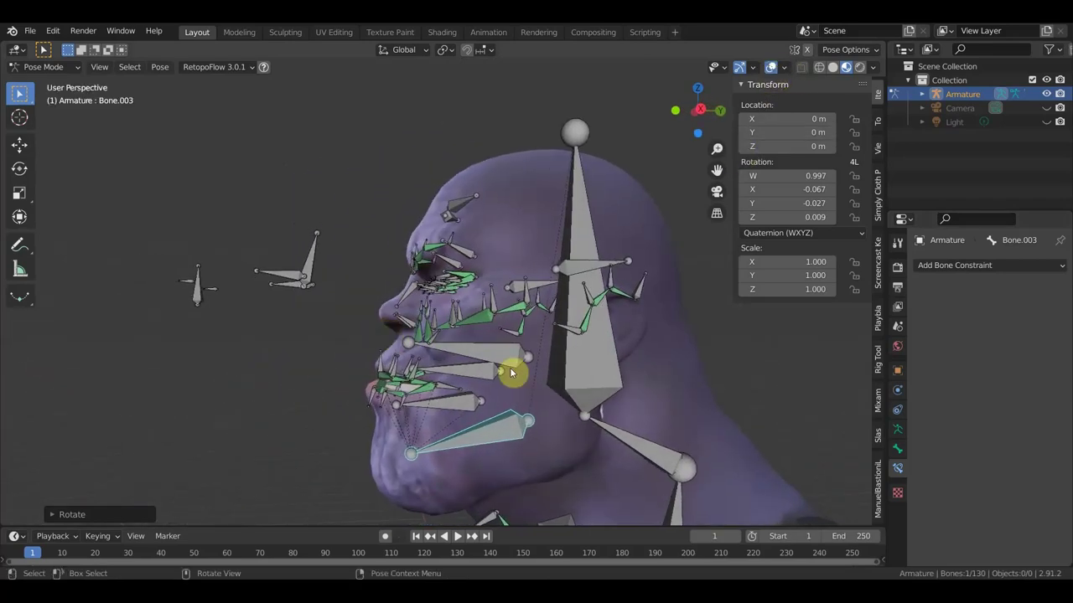
key(r)
click(469, 401)
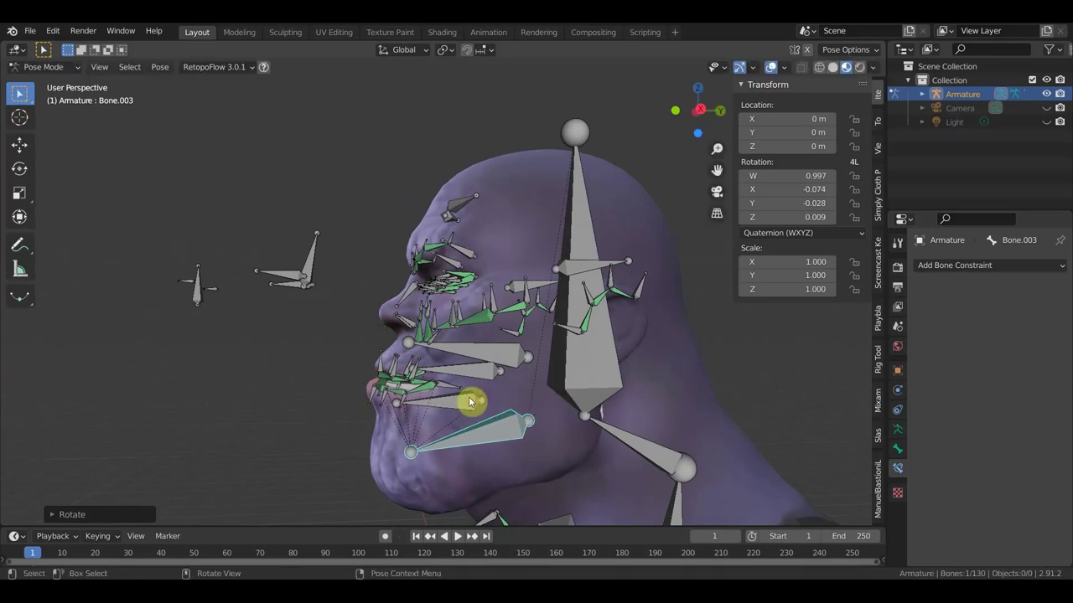
click(445, 403)
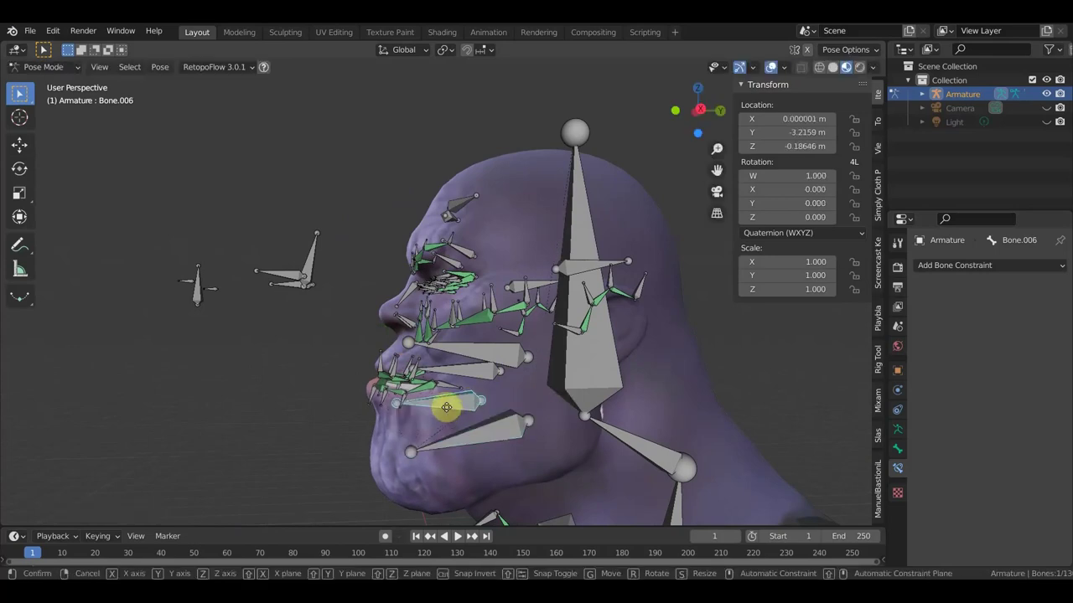
Move the lower-lip and upper-lip bones to new positions.
key(g)
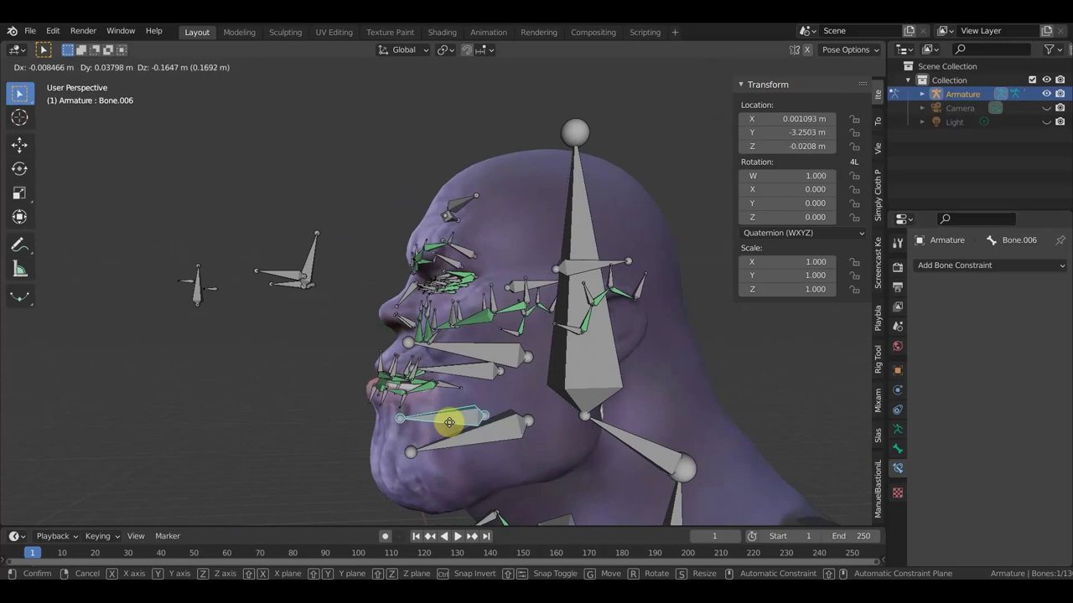
click(450, 427)
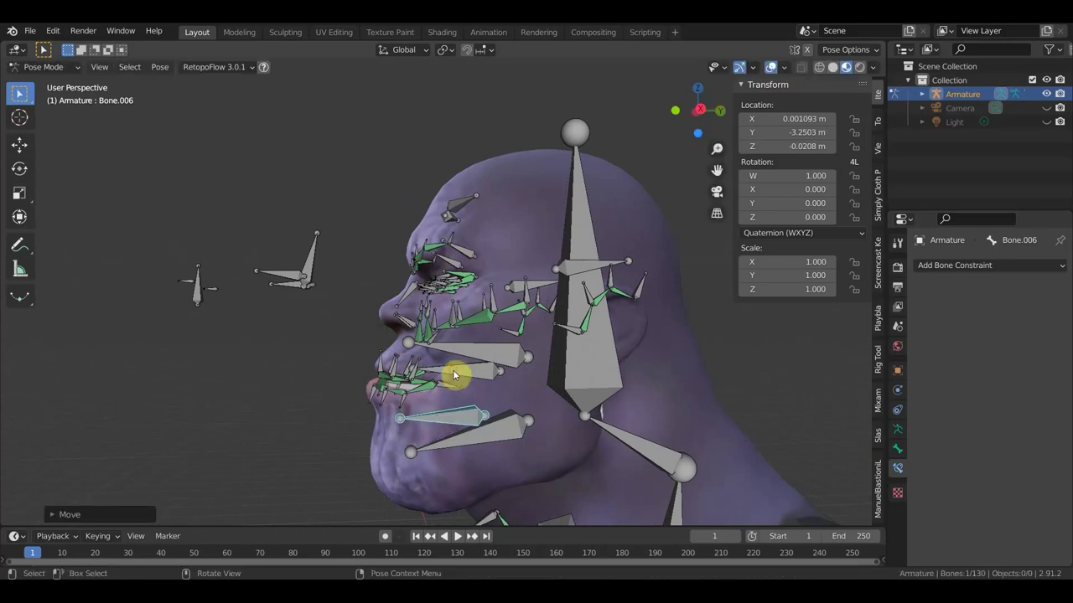
click(452, 370)
key(g)
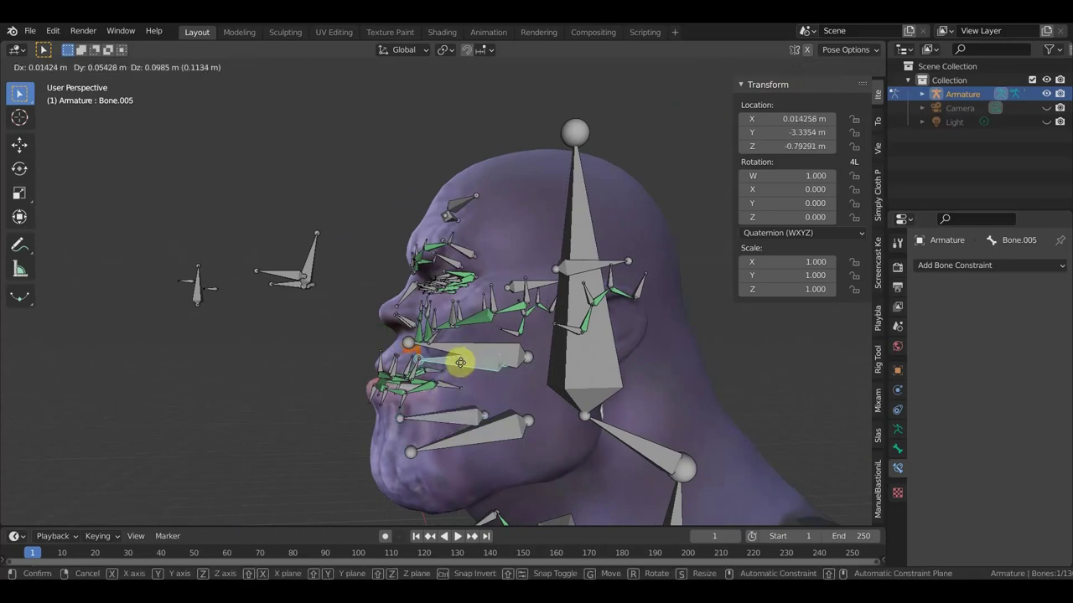
click(460, 362)
mouse_move(456, 366)
middle_down()
mouse_move(419, 383)
mouse_move(514, 400)
mouse_move(611, 397)
mouse_move(532, 414)
middle_up()
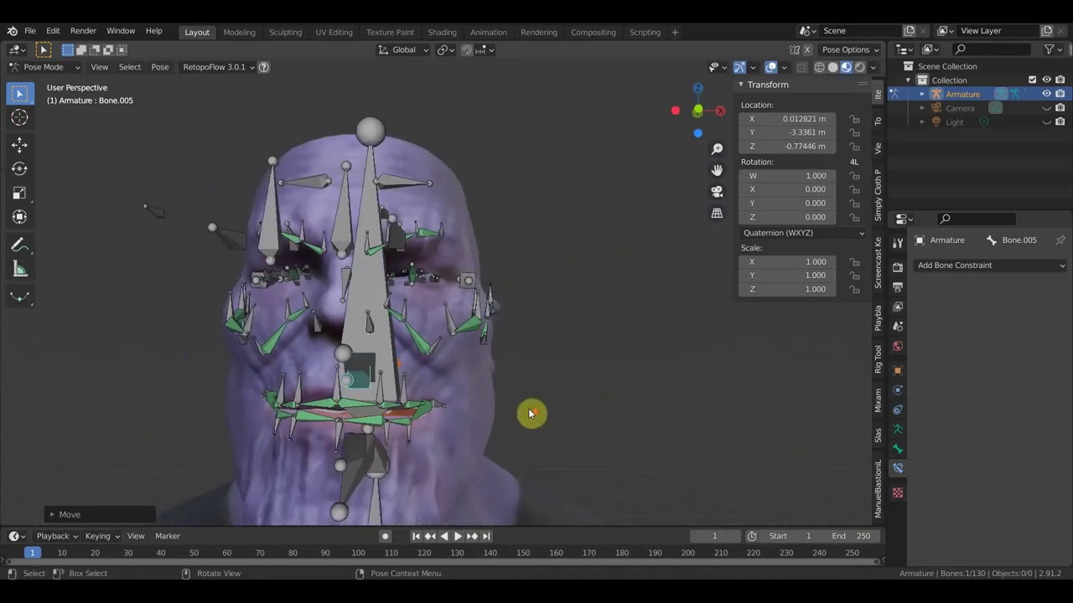
Reposition the cheek bones on both sides of the nose and under the left eye.
click(436, 347)
key(g)
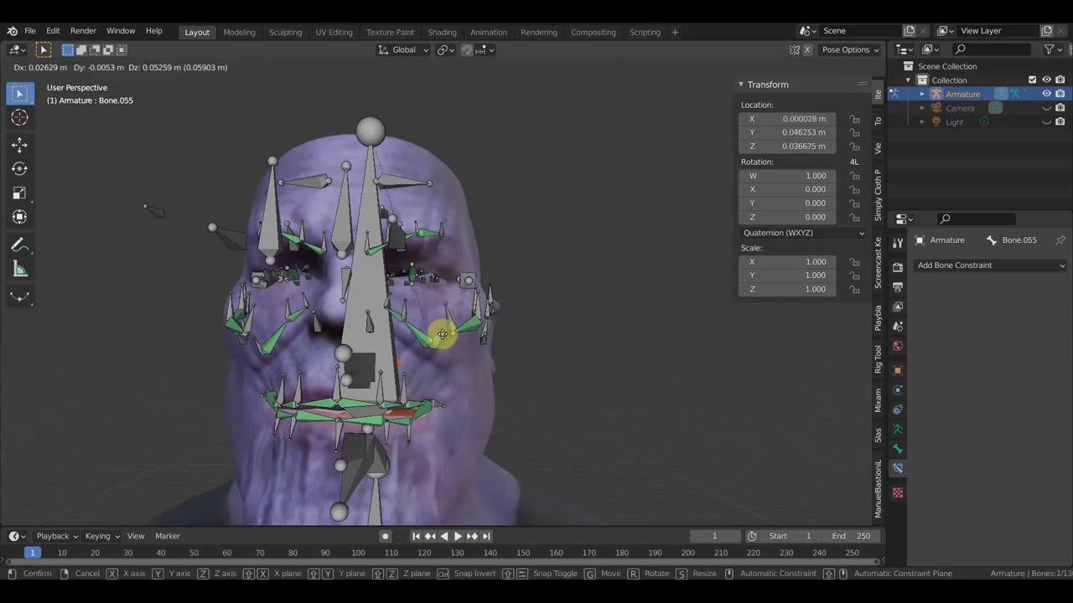
click(444, 327)
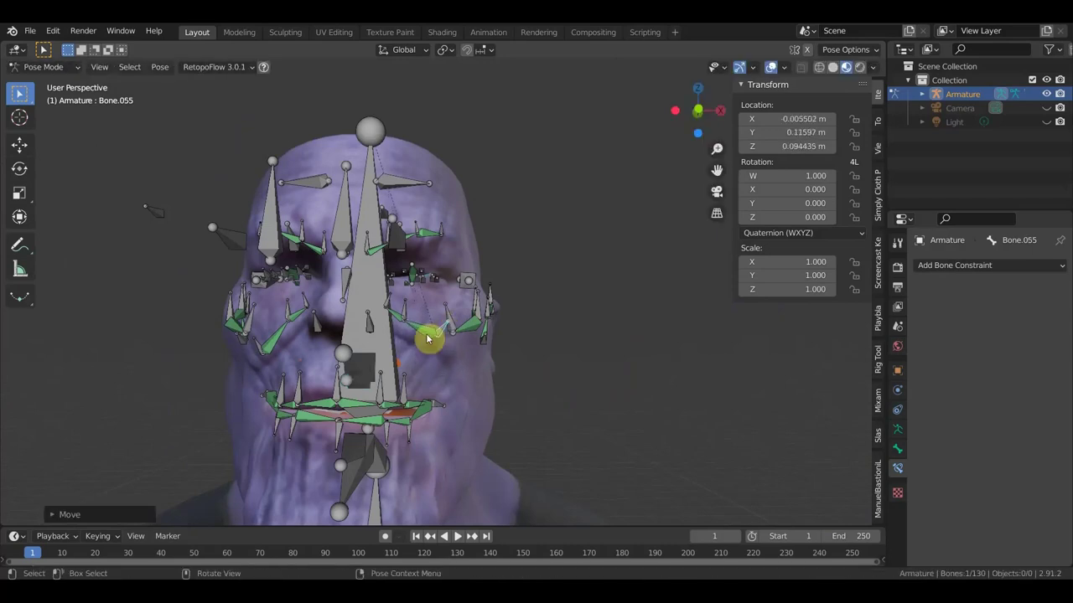
click(260, 347)
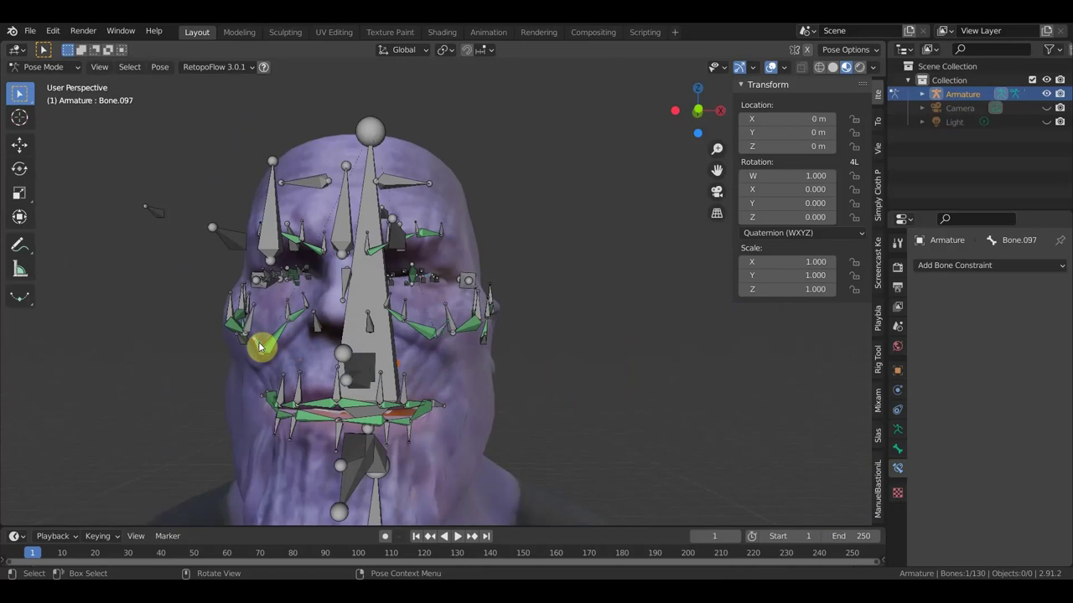
key(g)
click(256, 339)
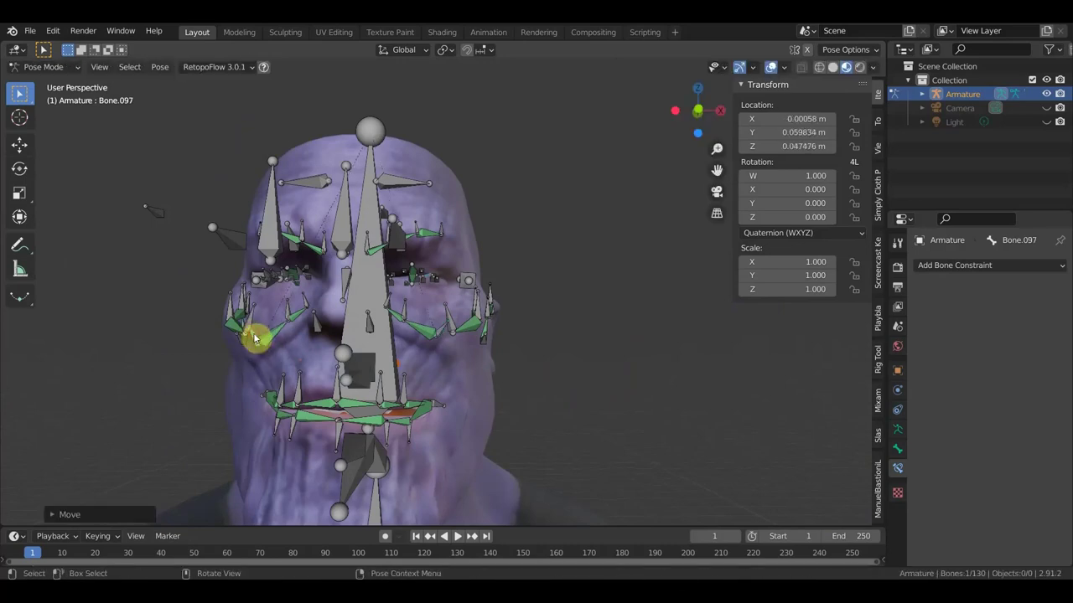
click(286, 307)
key(g)
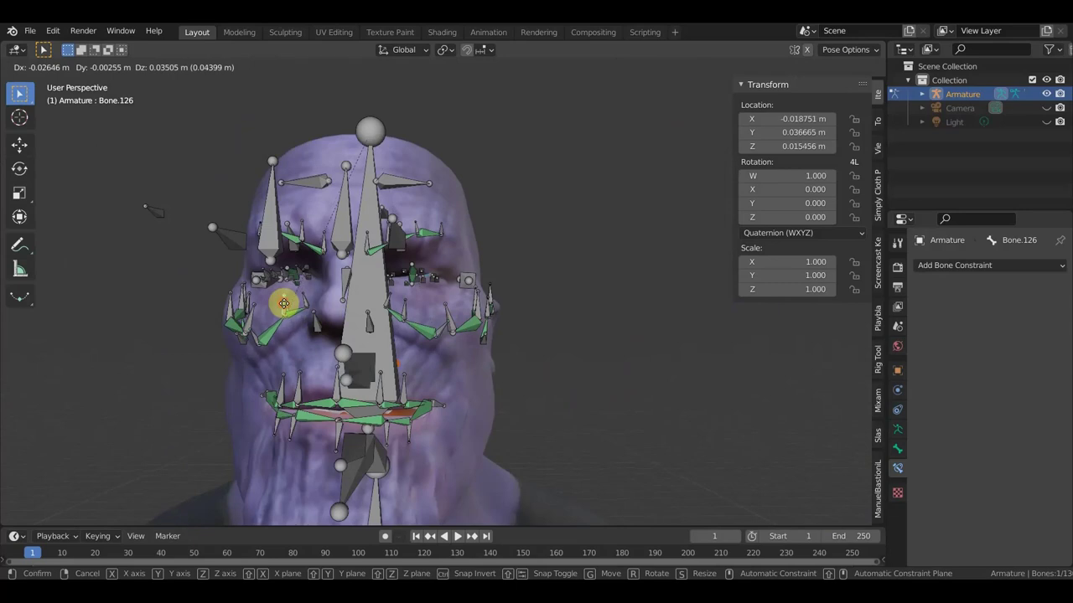
click(285, 305)
From a side view, select a bone near the eye socket and start moving it.
click(316, 327)
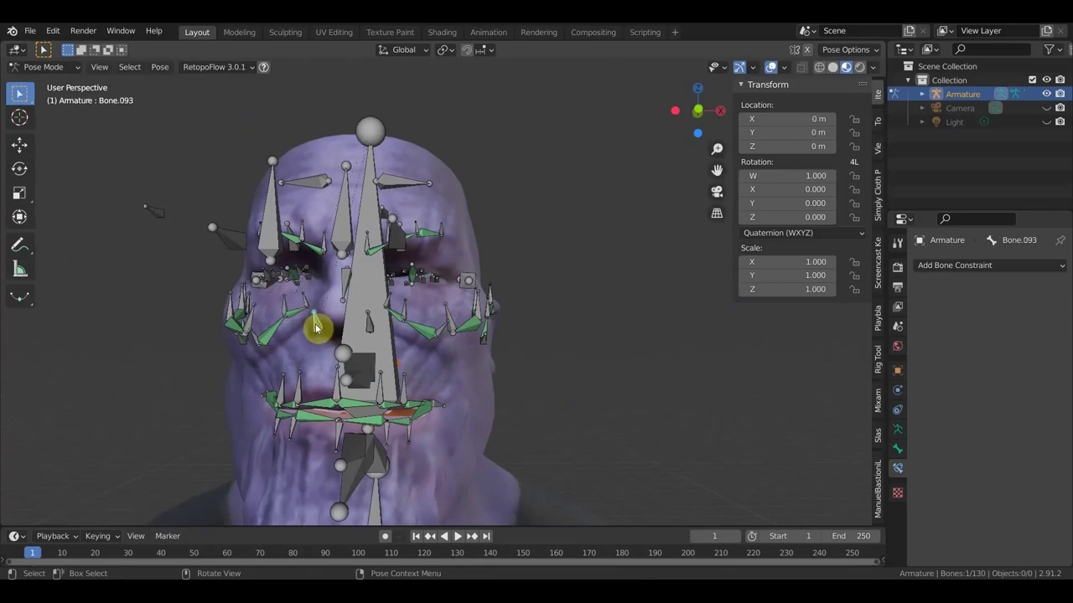
mouse_move(347, 242)
middle_down()
mouse_move(435, 279)
mouse_move(498, 274)
middle_up()
click(407, 268)
key(g)
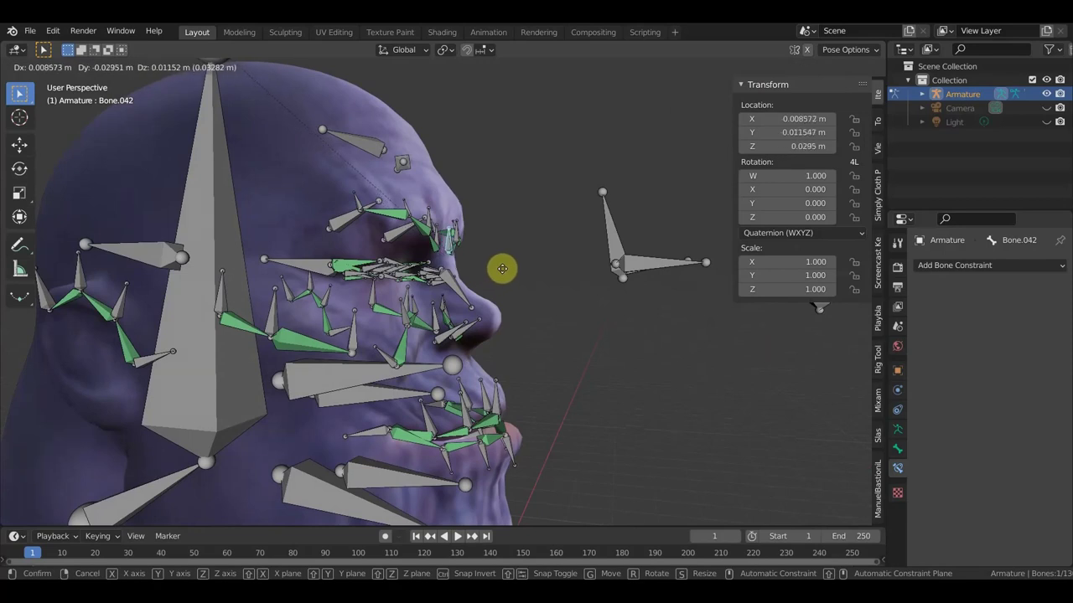
Place the eye-socket bone, then move the two outer brow bones above the left eye.
click(504, 268)
middle_drag(462, 263, 335, 240)
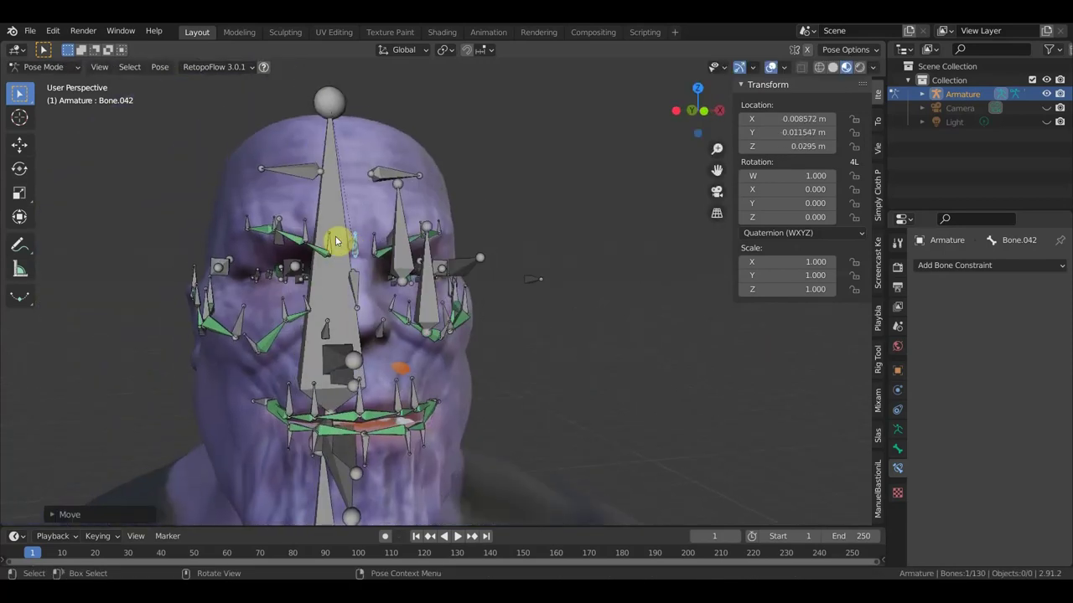
click(276, 225)
key(g)
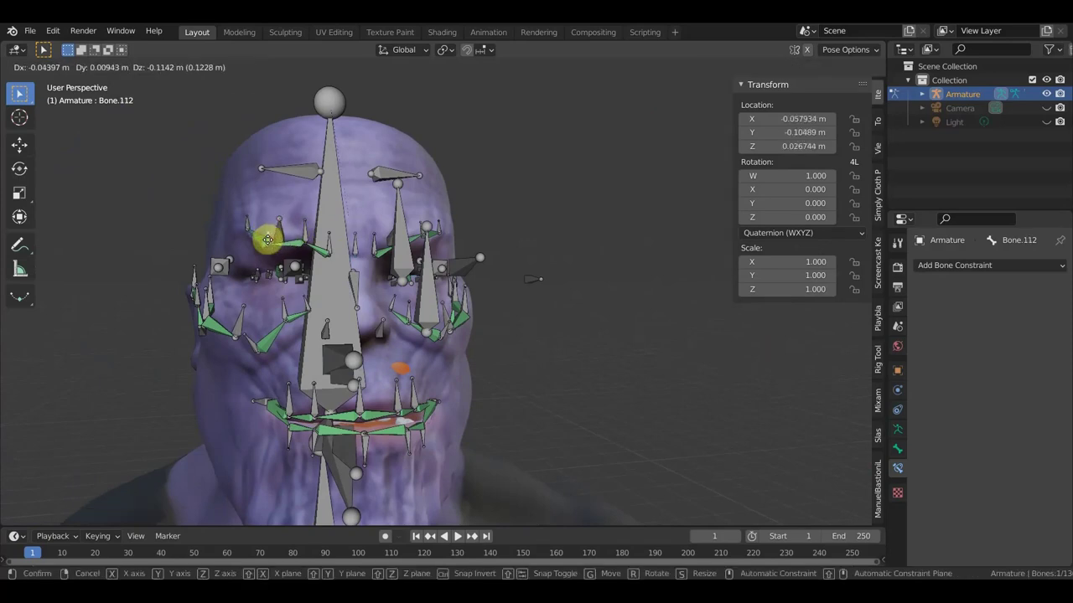
click(269, 241)
click(248, 223)
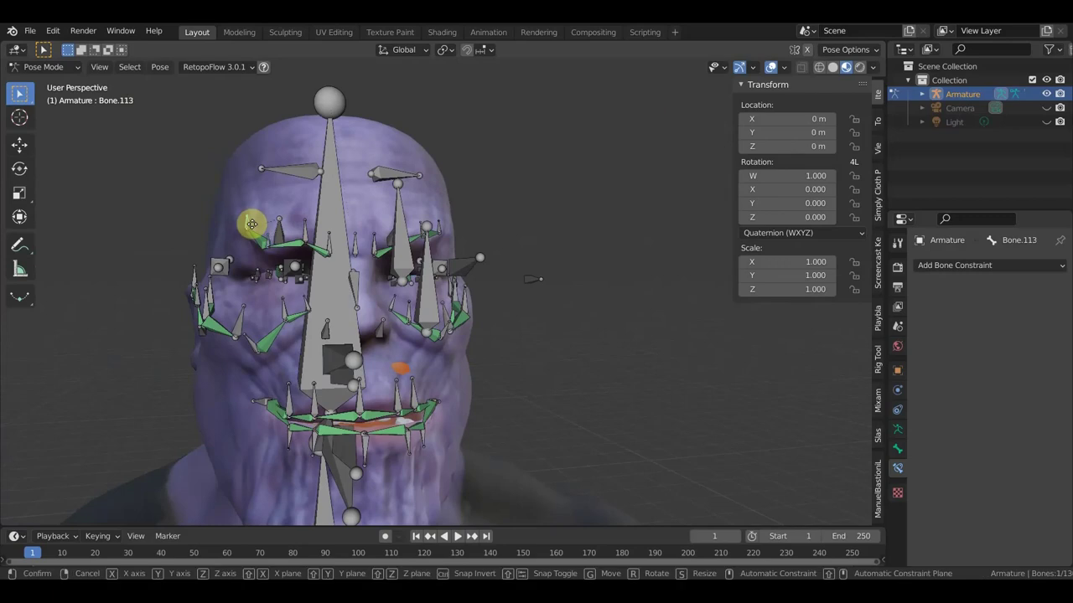
key(g)
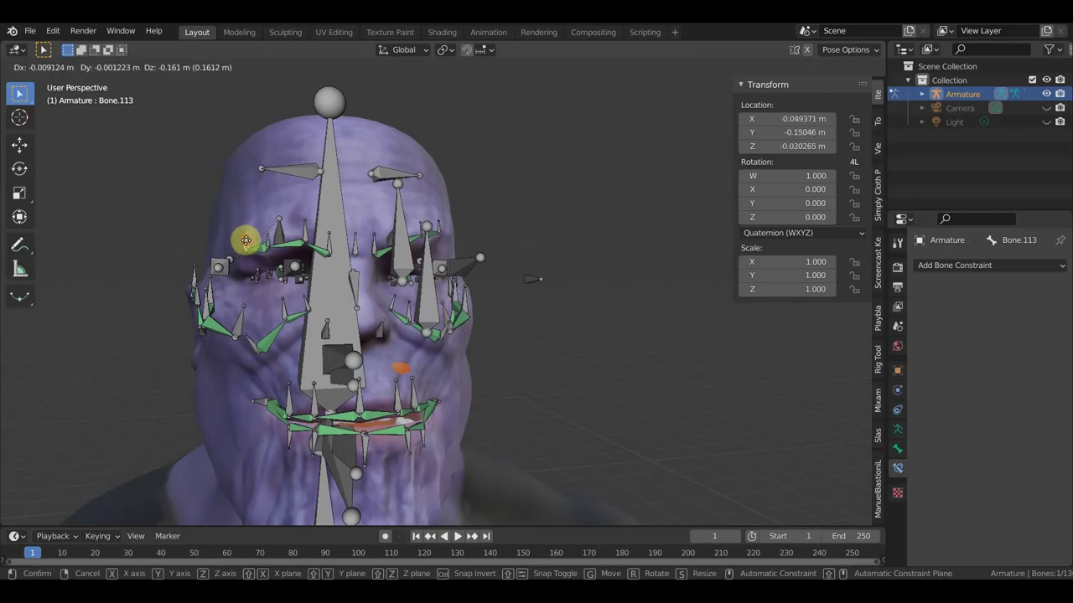
click(244, 243)
Move the inner brow bone and the bone between the eyes, then view the face from the front.
click(303, 237)
key(g)
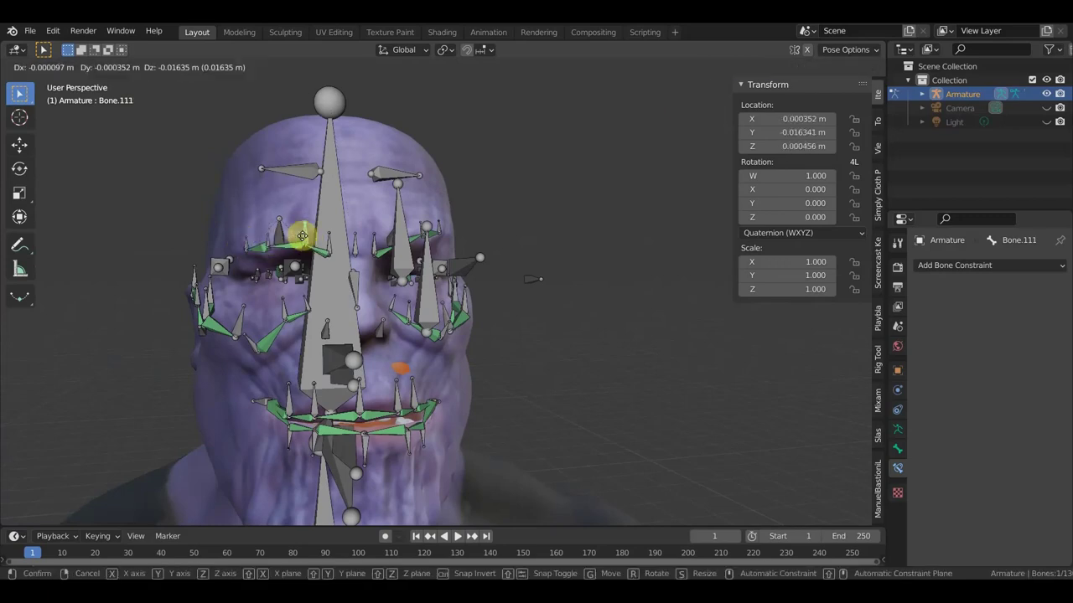
click(301, 250)
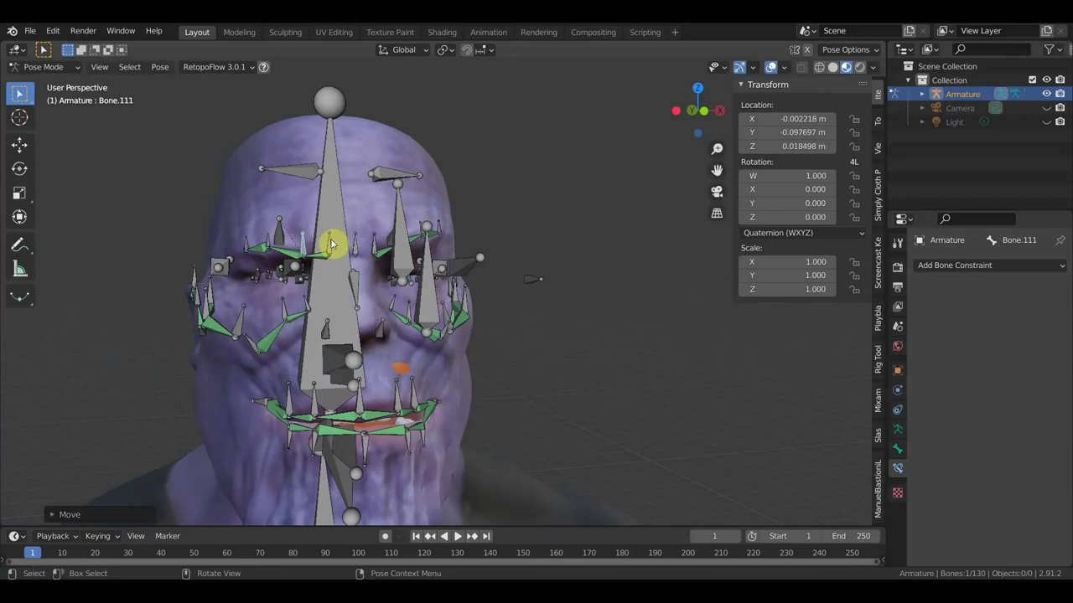
click(328, 244)
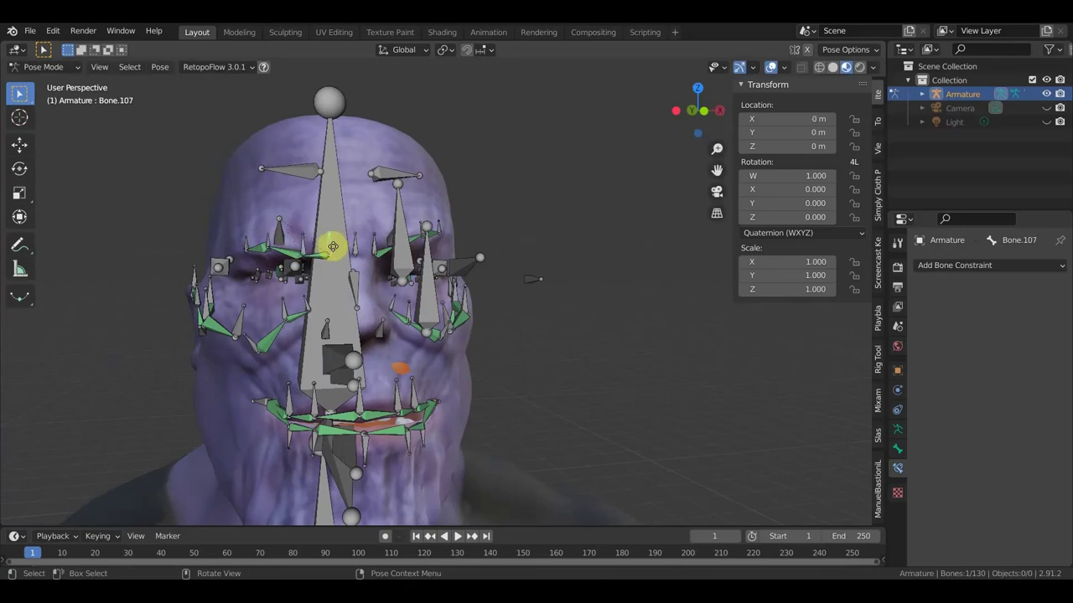
key(g)
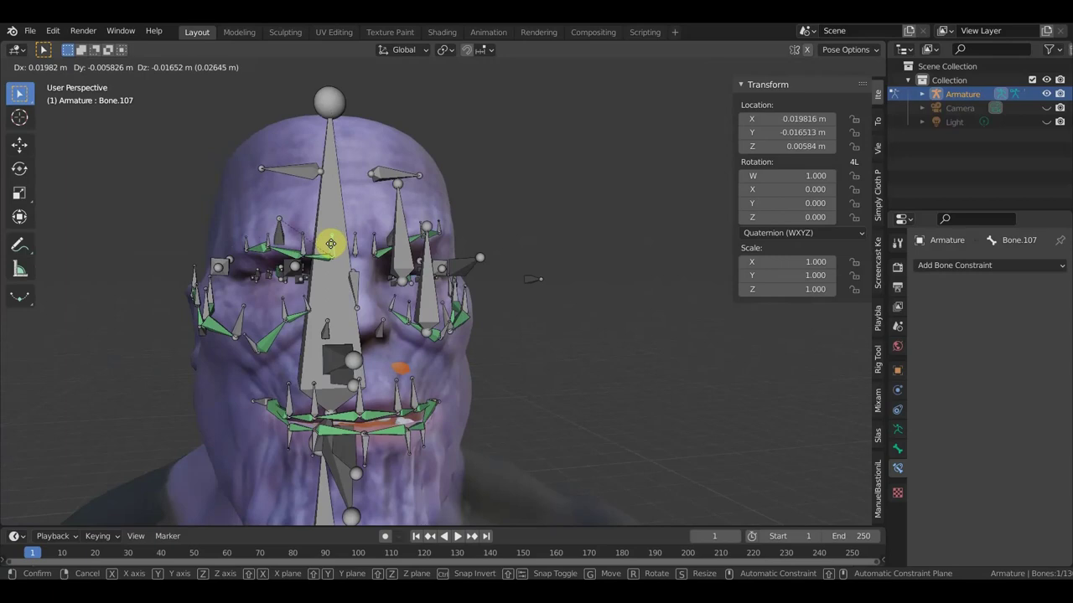
click(335, 242)
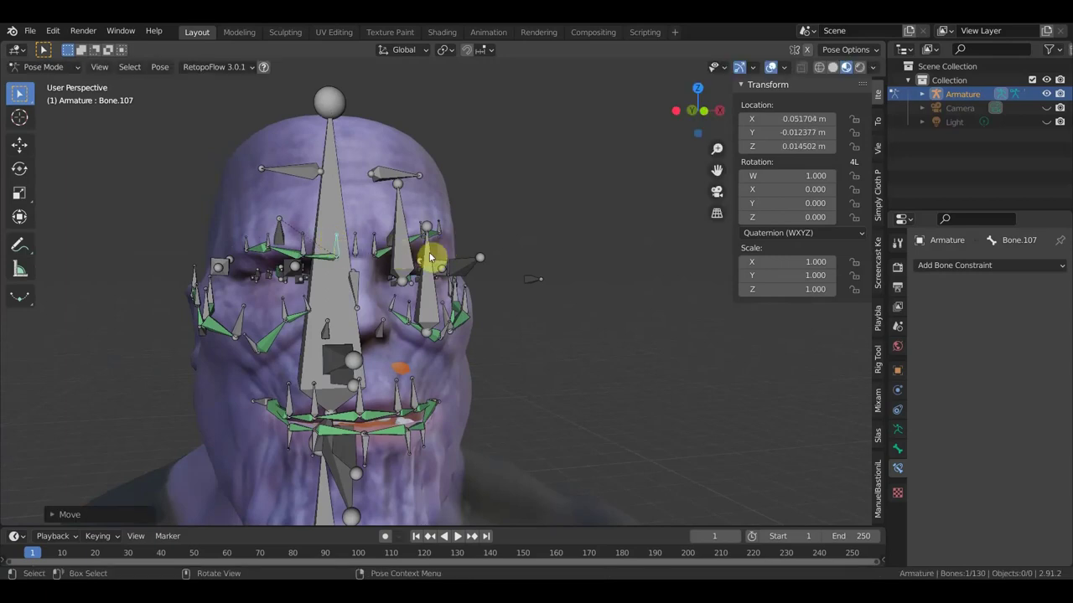
key(KP_1)
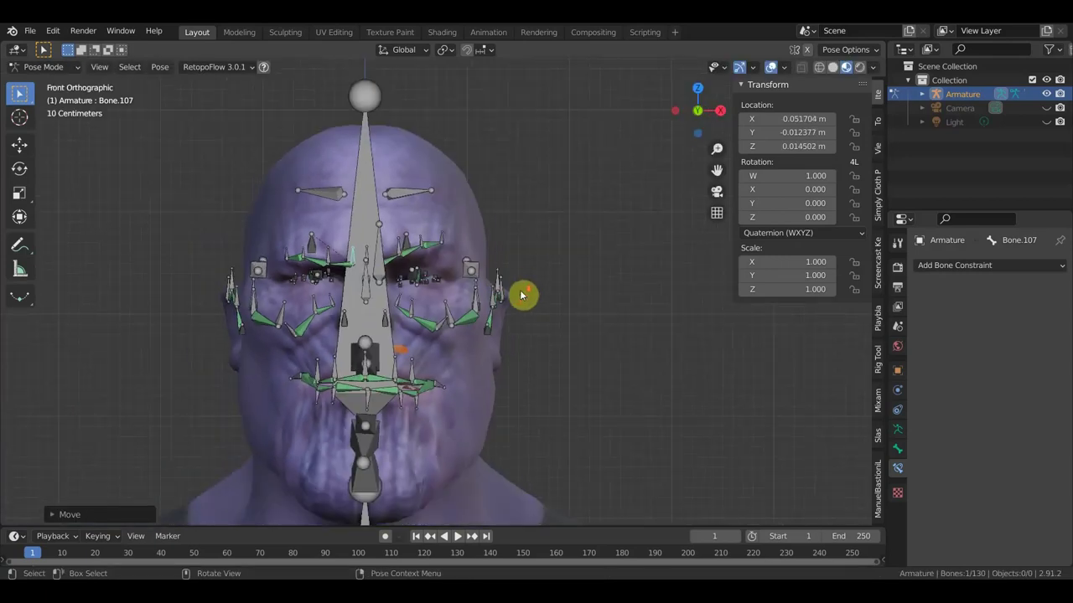
Pull the left and right mouth-corner bones, Bone.075 and Bone.013, outward to widen the lips.
shift+click(294, 380)
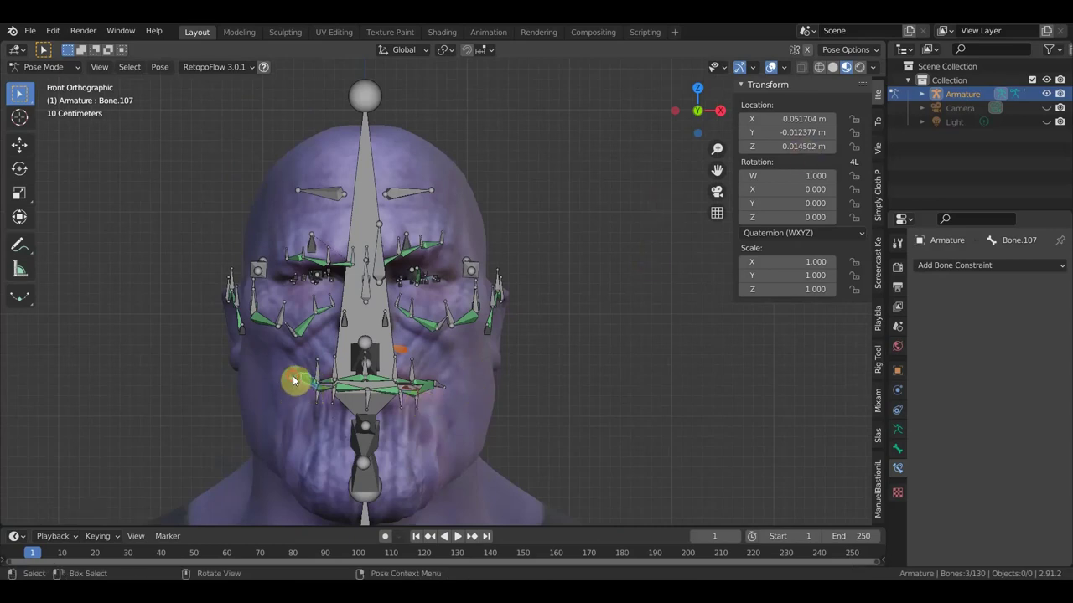
drag(285, 378, 270, 378)
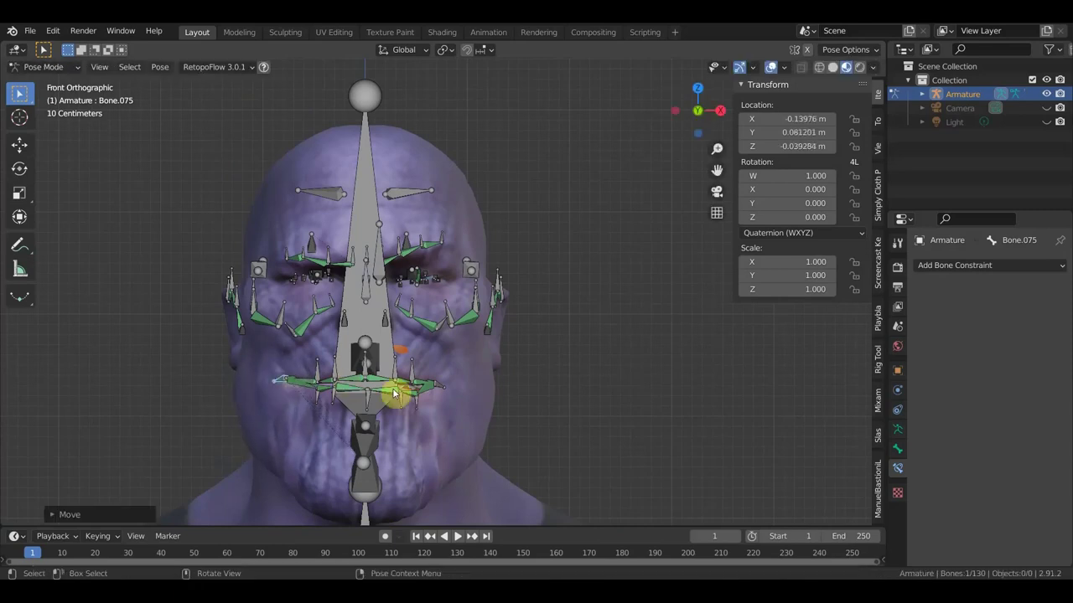
drag(441, 387, 450, 383)
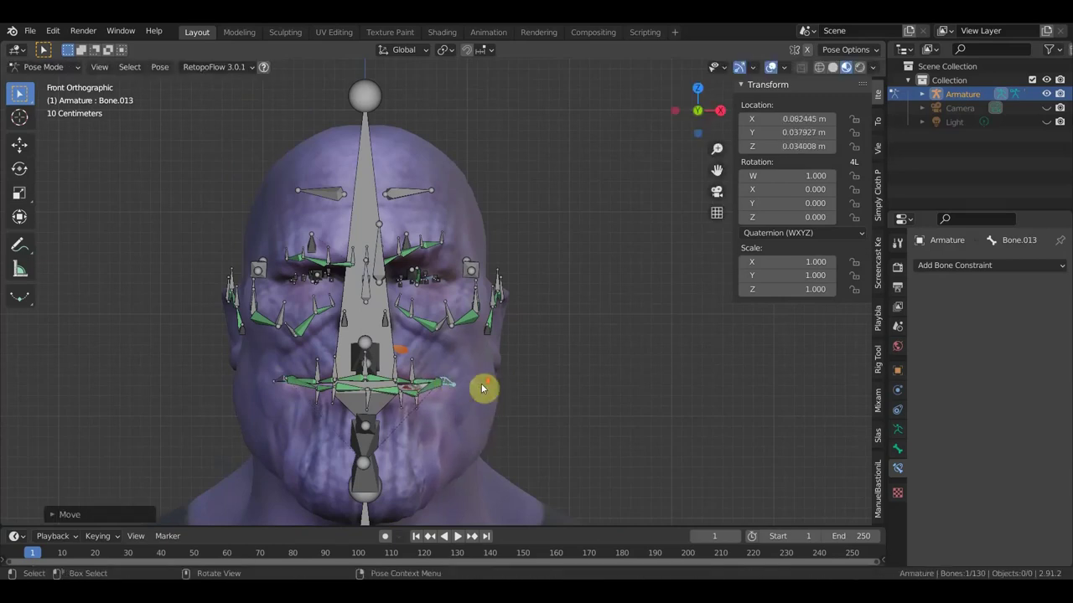
scroll(481, 387, down, 2)
Hide the bone overlays and close the sidebar so only the deformed face shows.
click(771, 67)
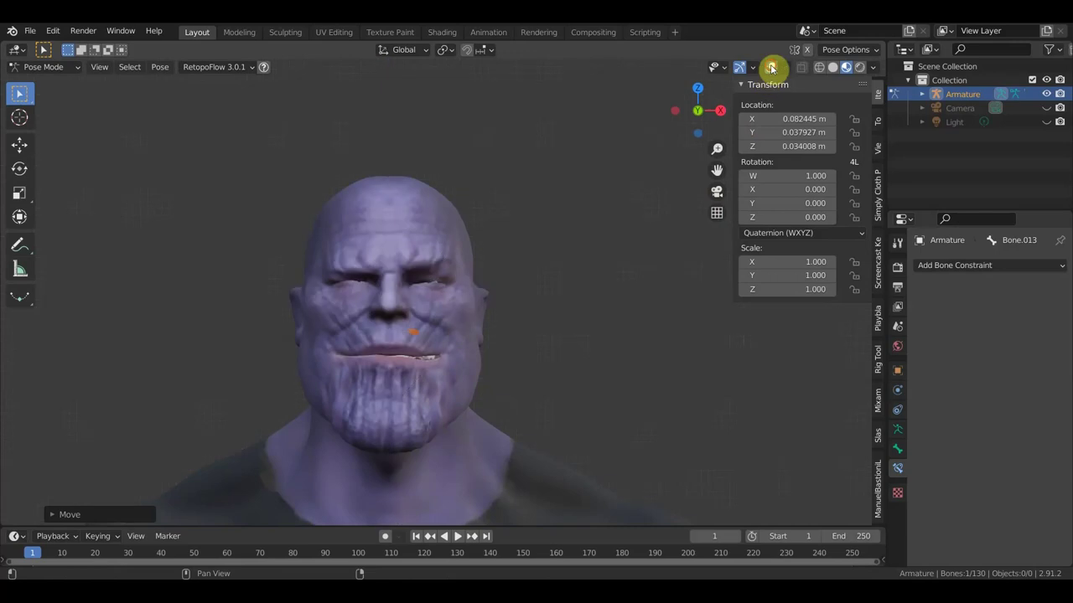
mouse_move(567, 259)
middle_down()
mouse_move(566, 288)
mouse_move(570, 241)
middle_up()
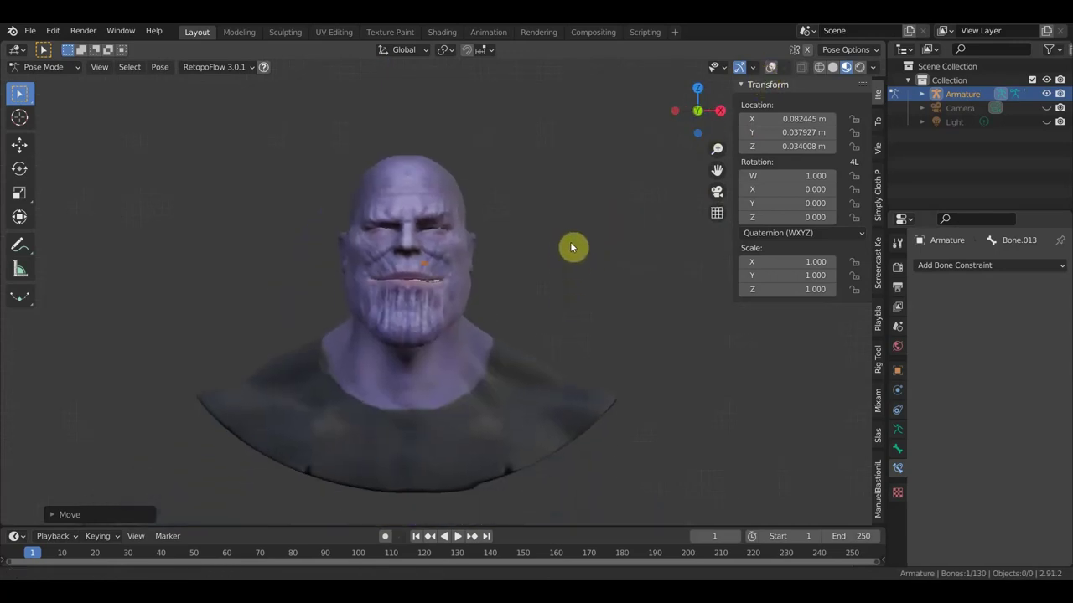
key(n)
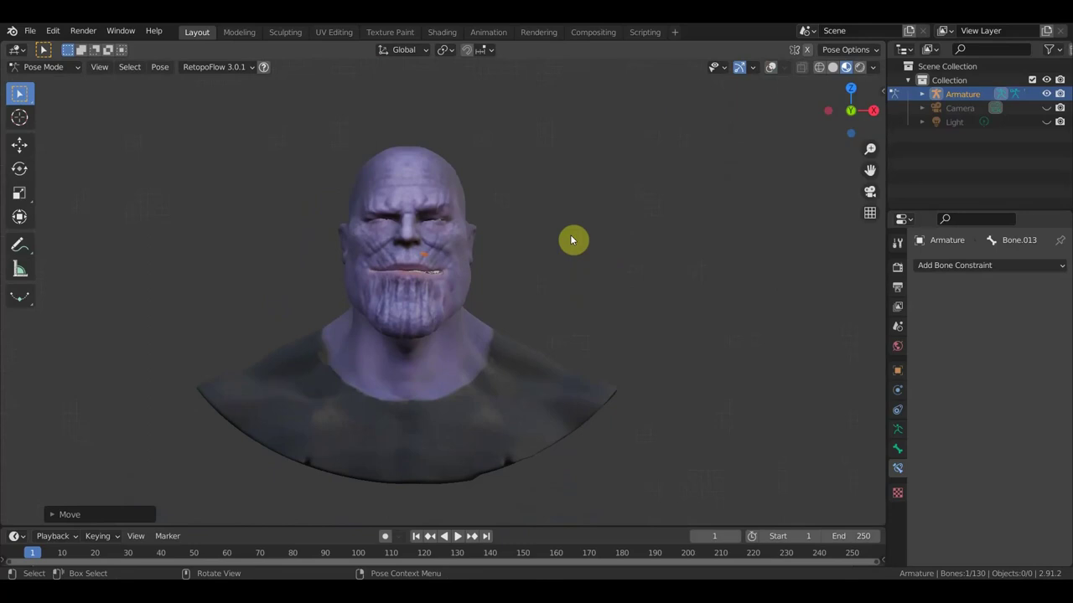